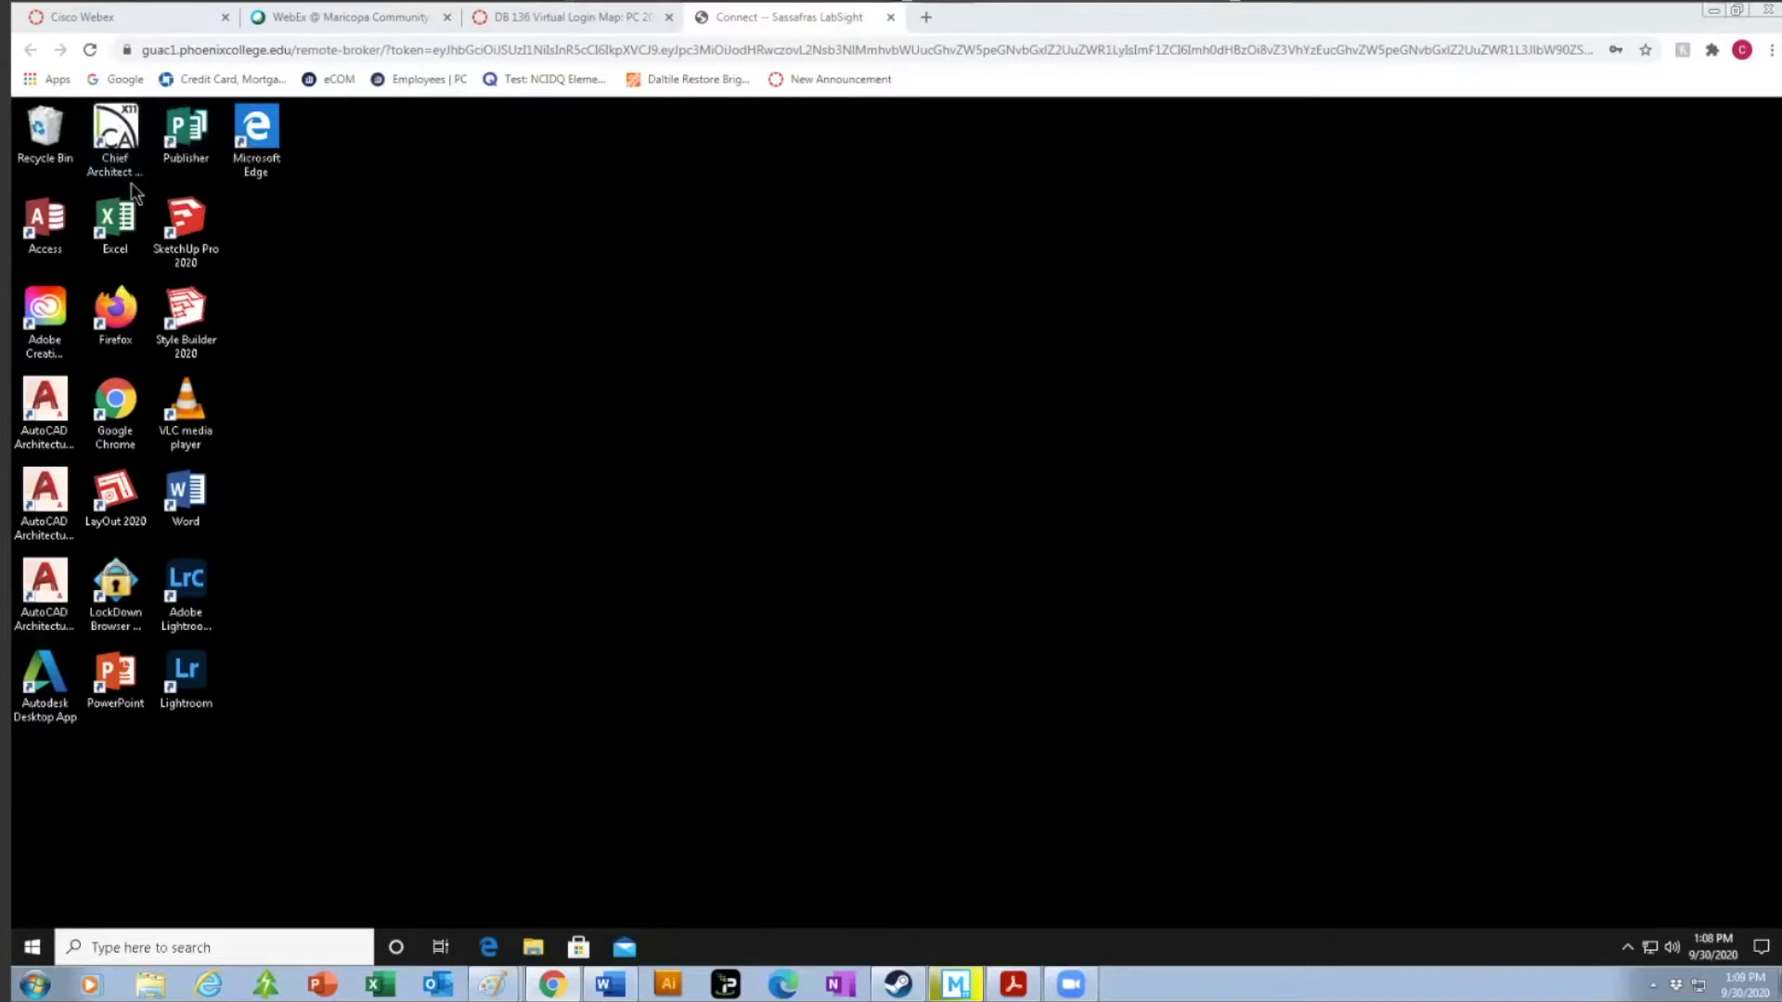
Launch Chief Architect X11 and agree to associate plan, layout and library files with the program.
{"action": "left_click", "coordinate": [119, 139]}
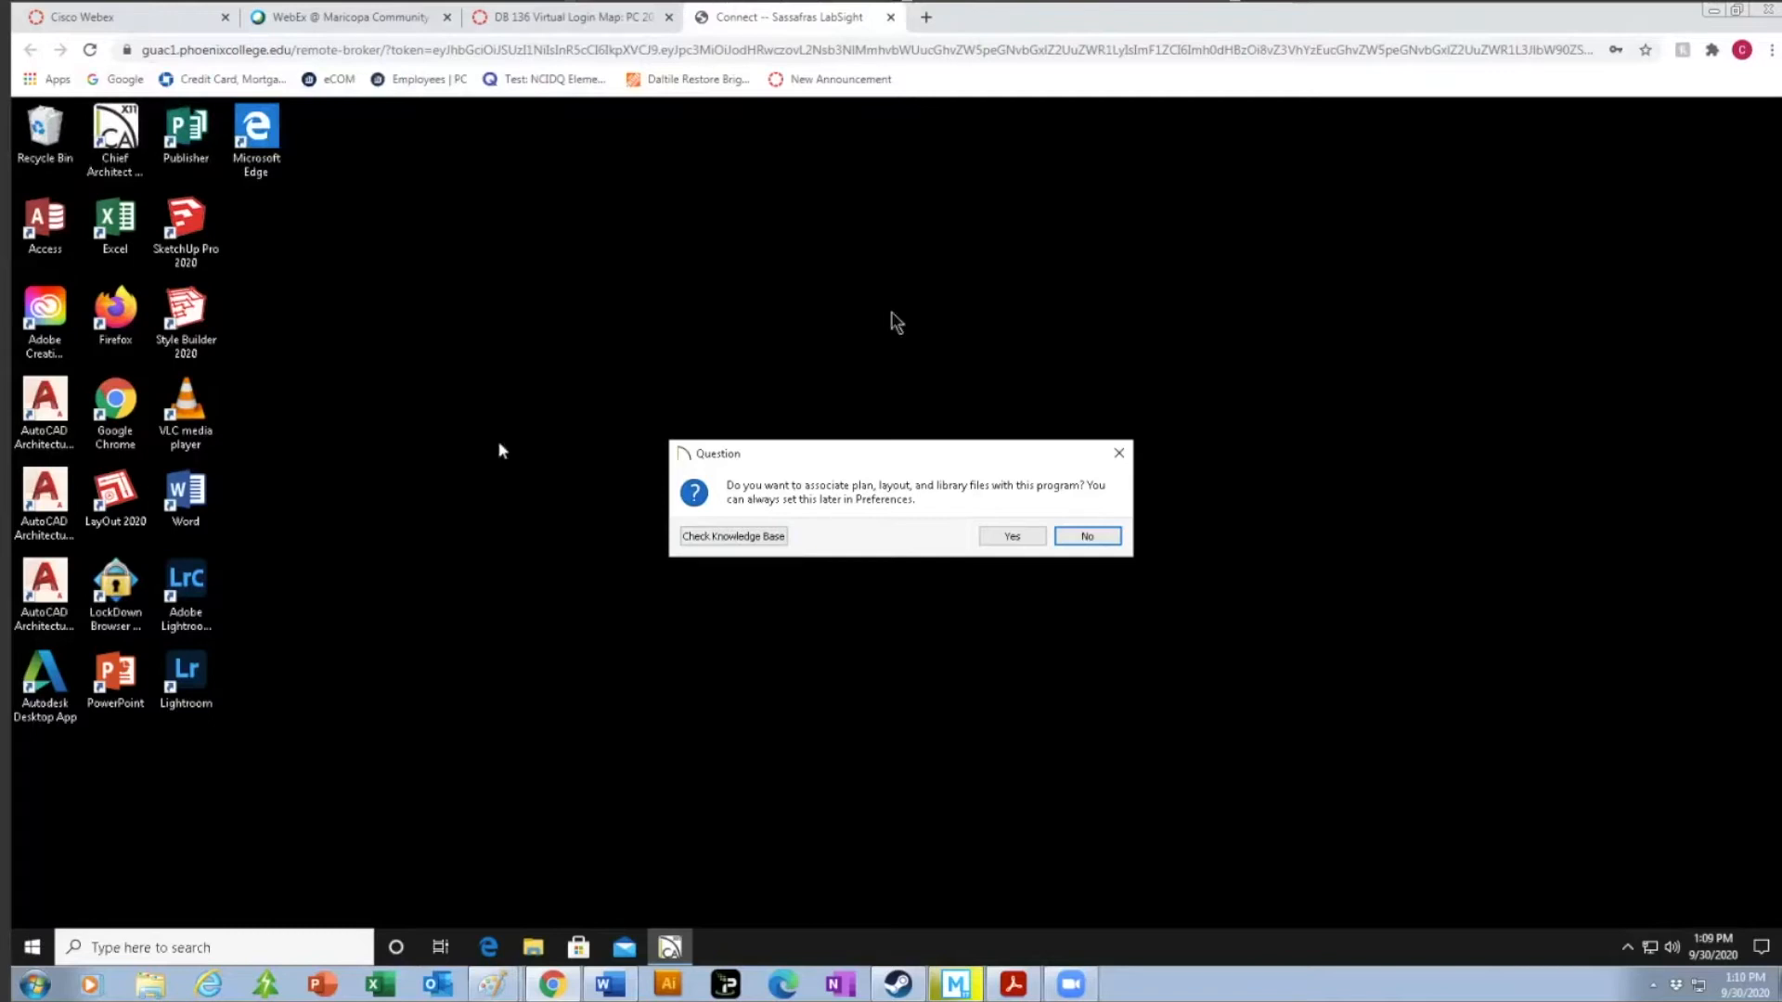
{"action": "left_click", "coordinate": [1010, 536]}
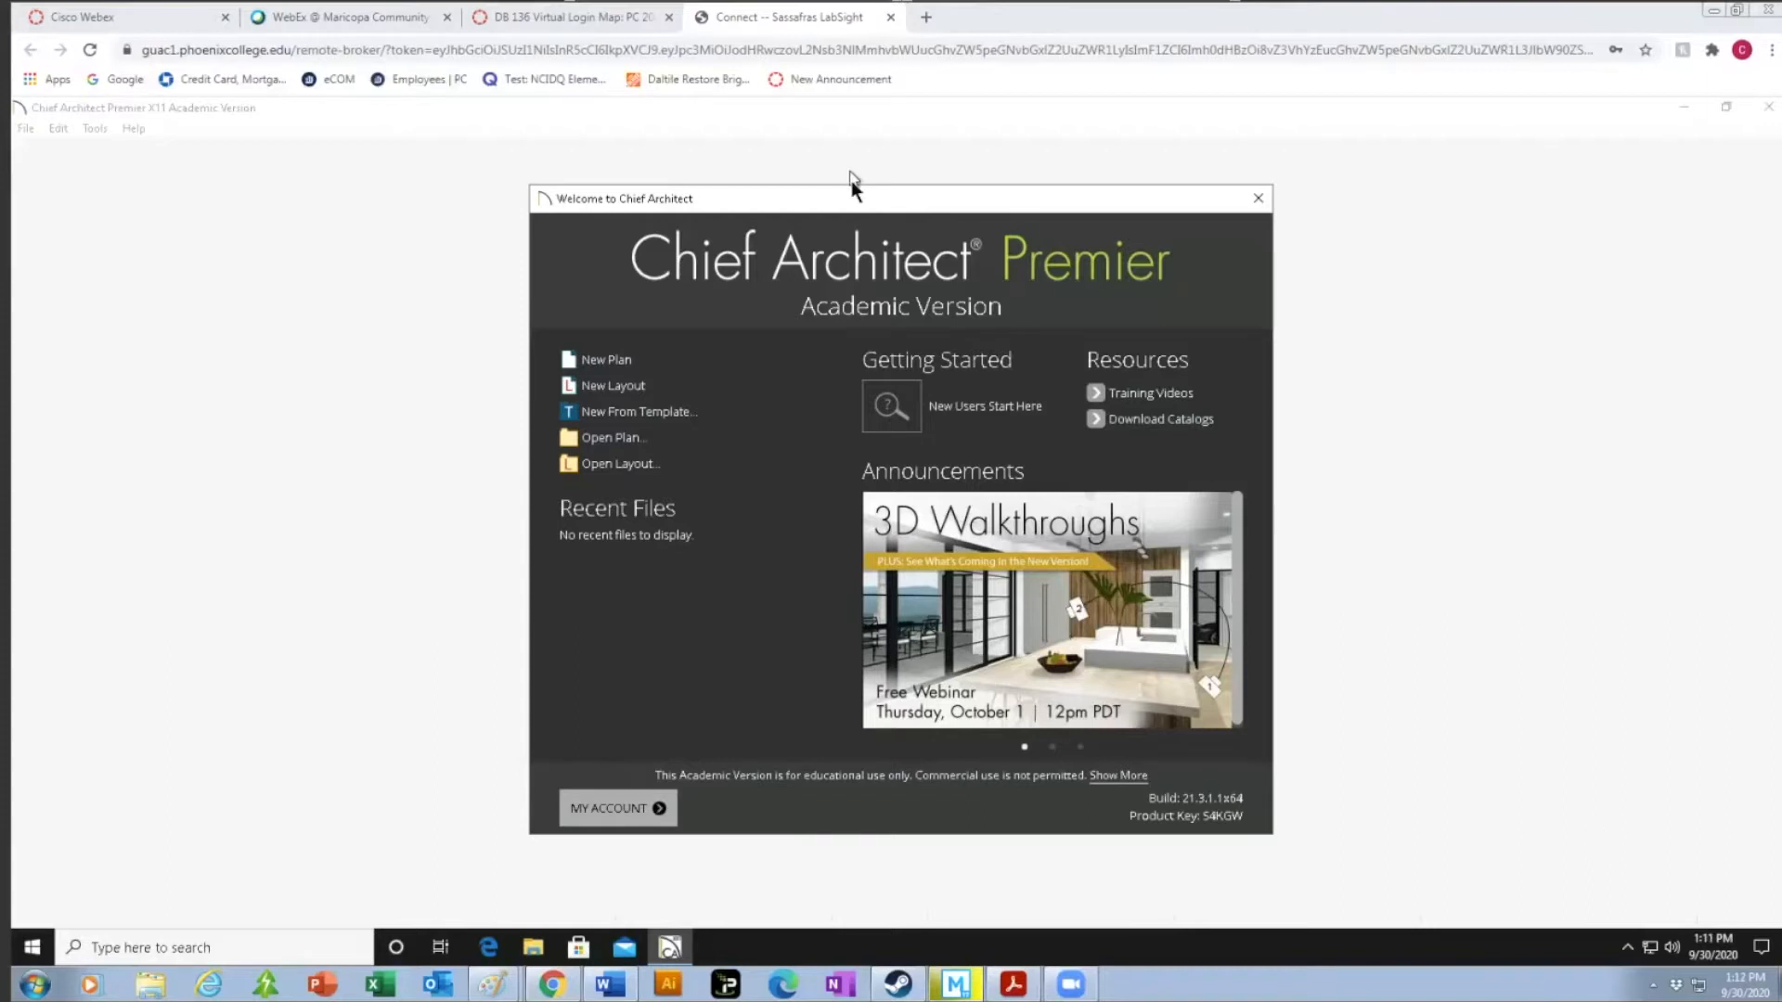
Create a new plan with U.S. Units (inches) and the Residential template, and download the Core Catalogs to the library.
{"action": "left_click", "coordinate": [612, 366]}
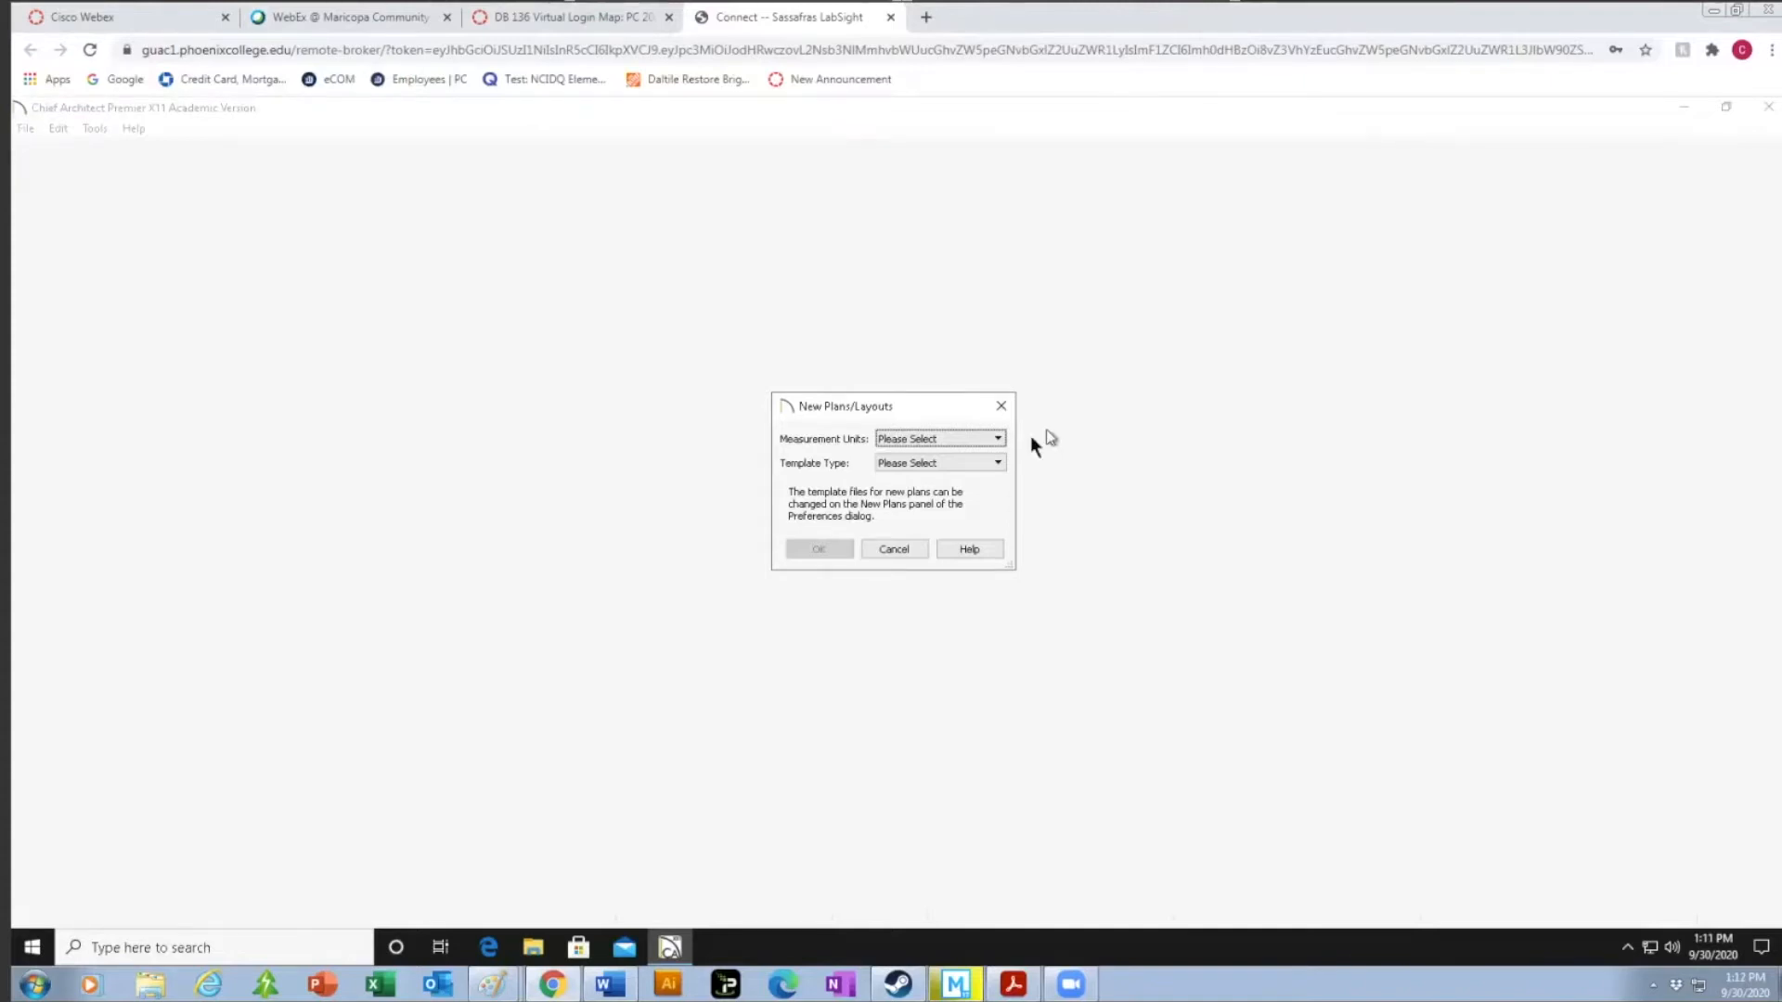
{"action": "left_click", "coordinate": [998, 439]}
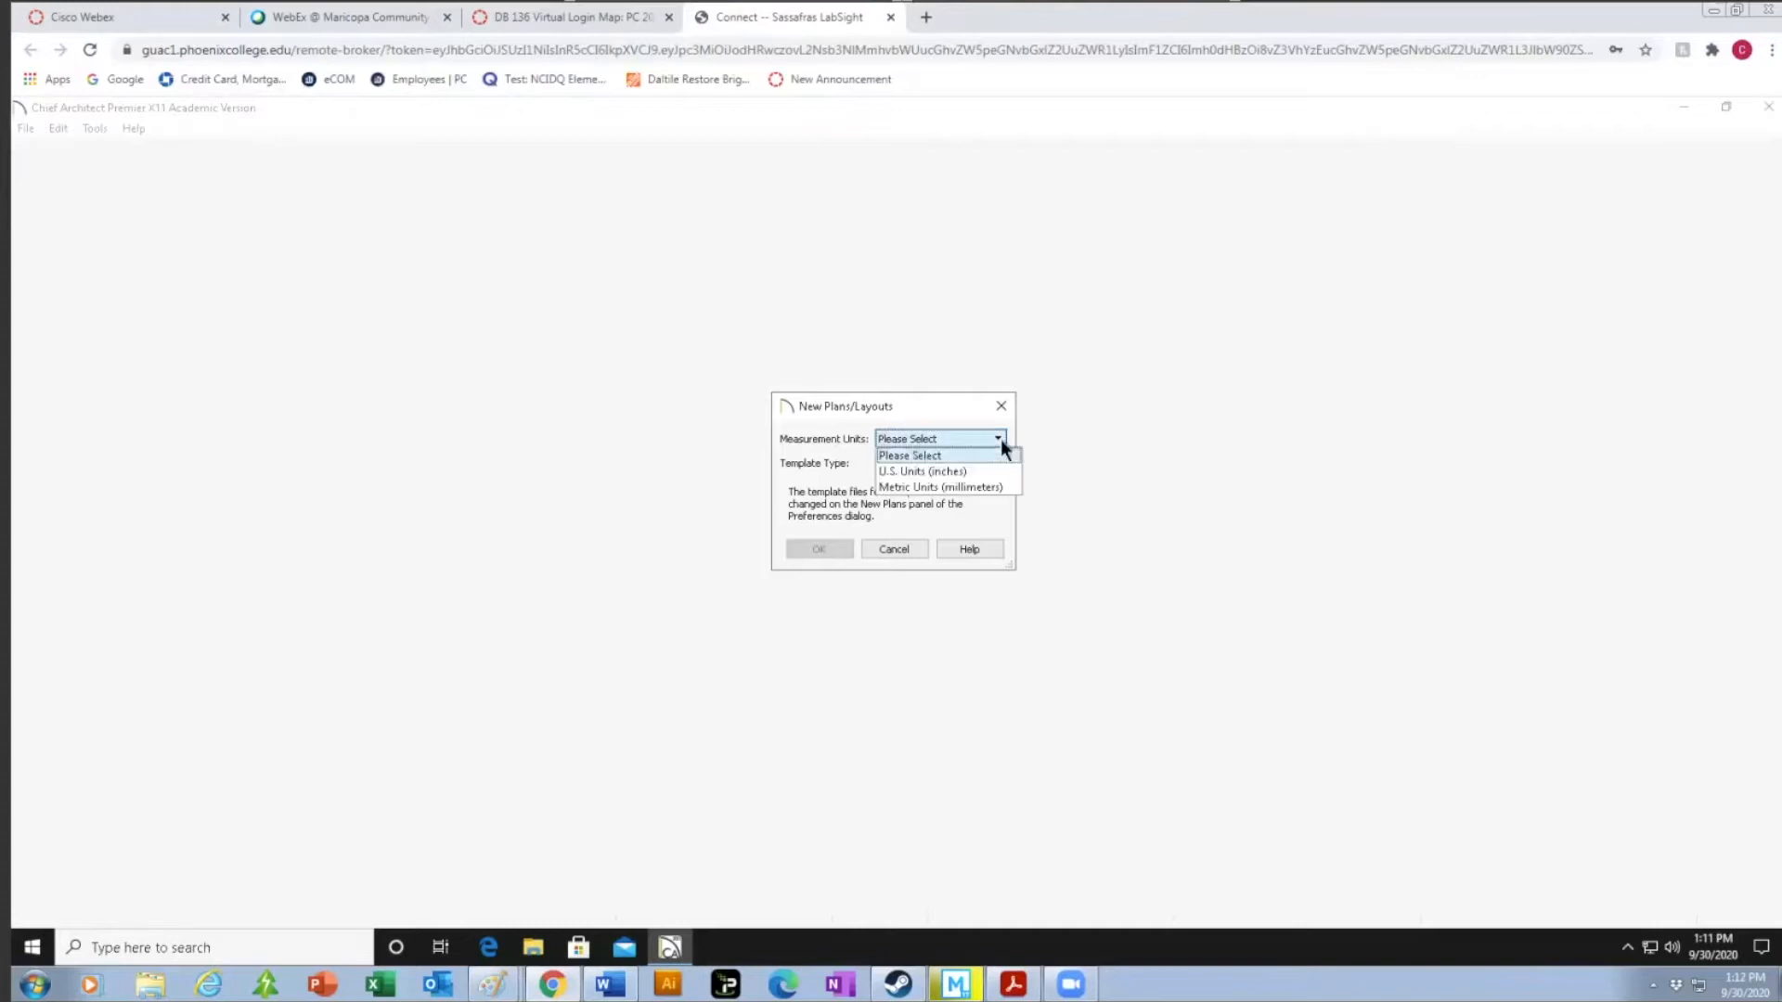
{"action": "left_click", "coordinate": [921, 472]}
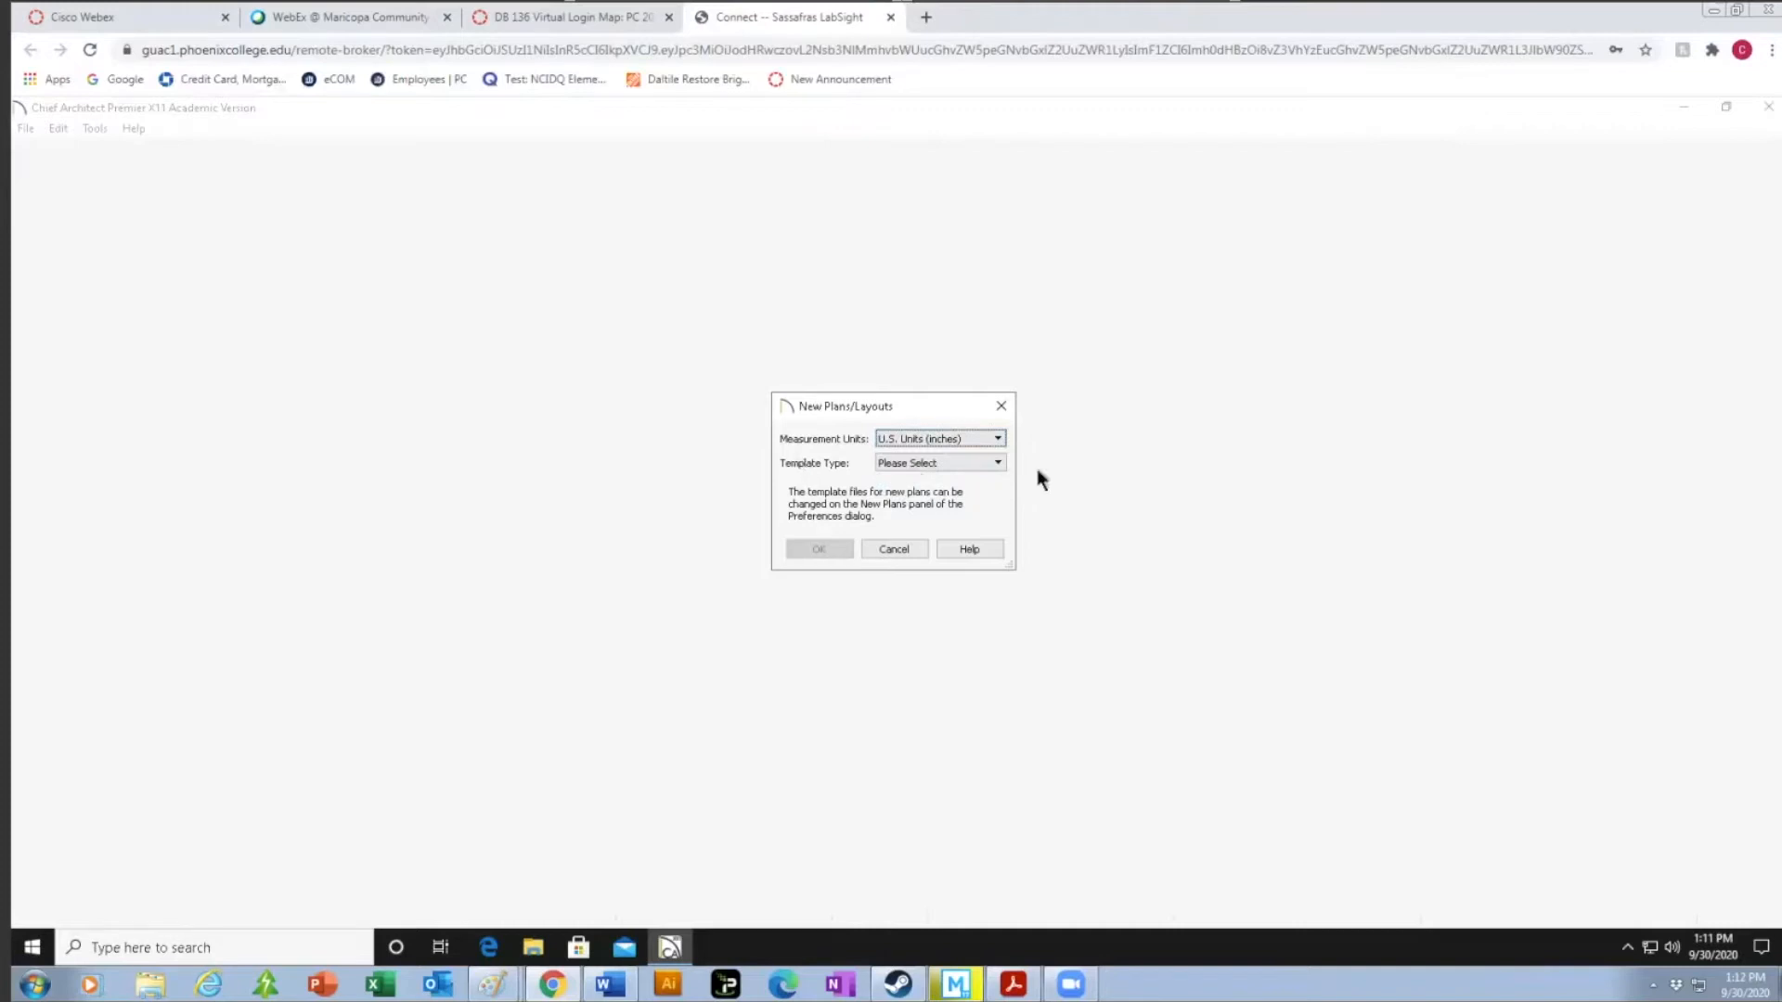
{"action": "left_click", "coordinate": [997, 463]}
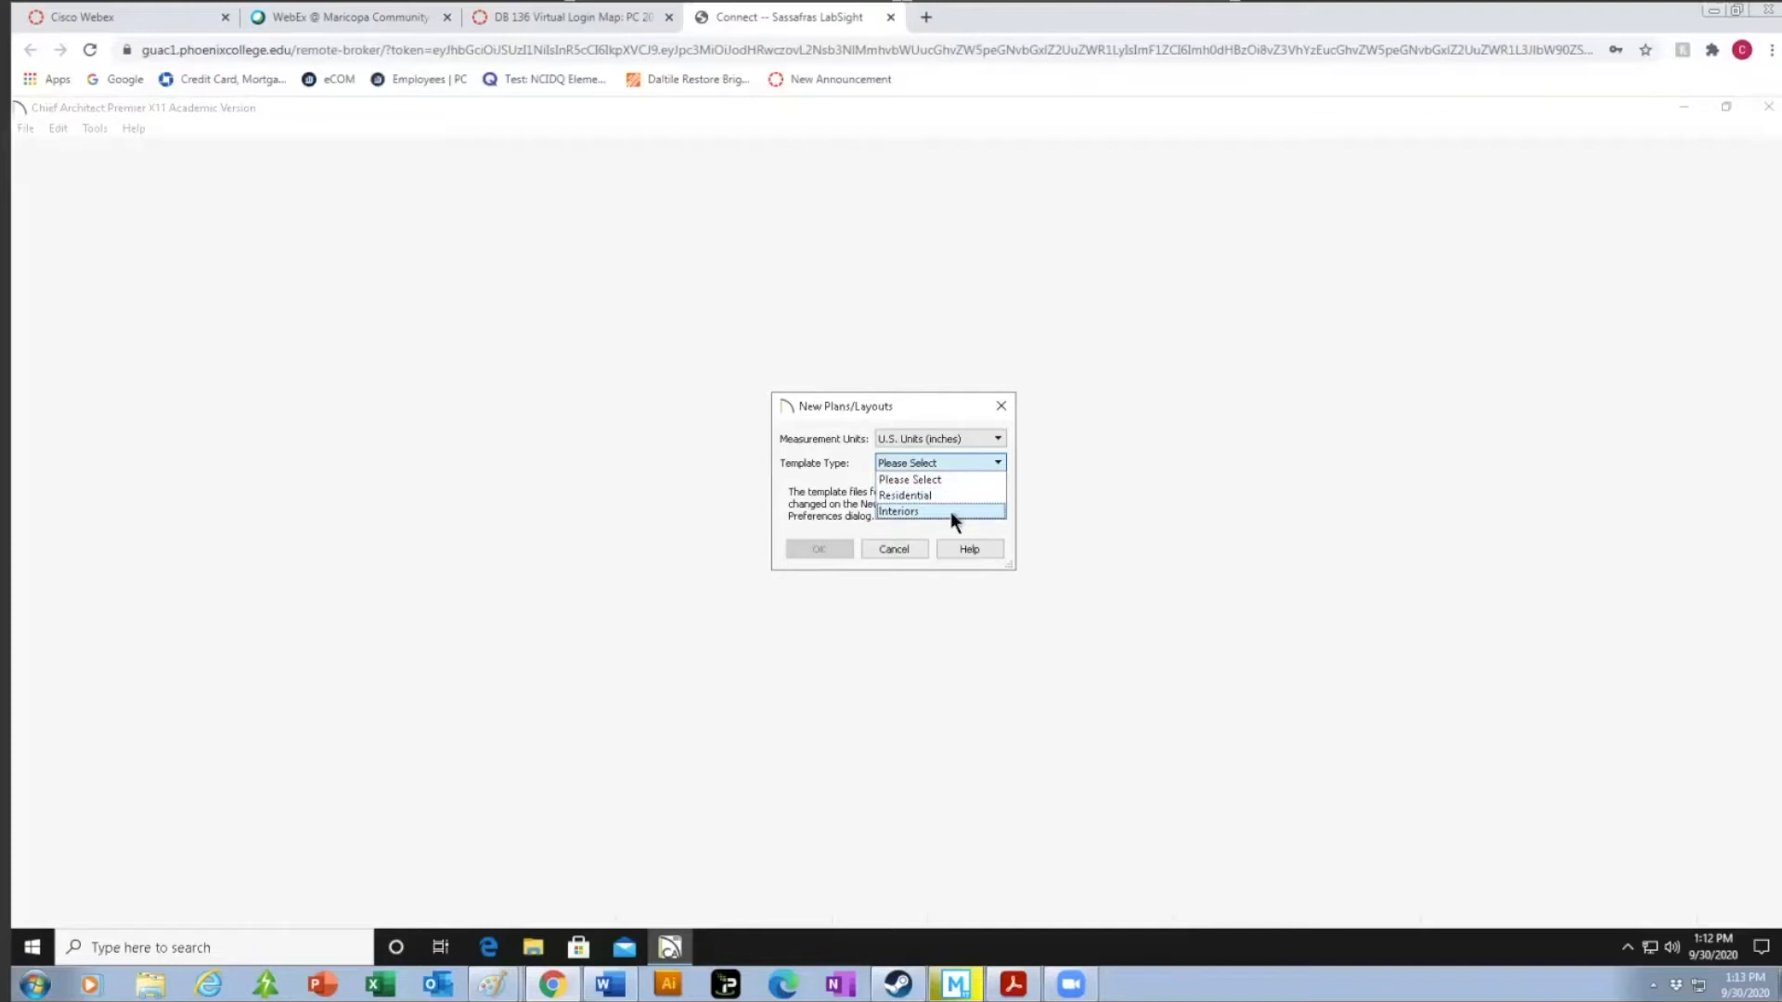
{"action": "left_click", "coordinate": [970, 495]}
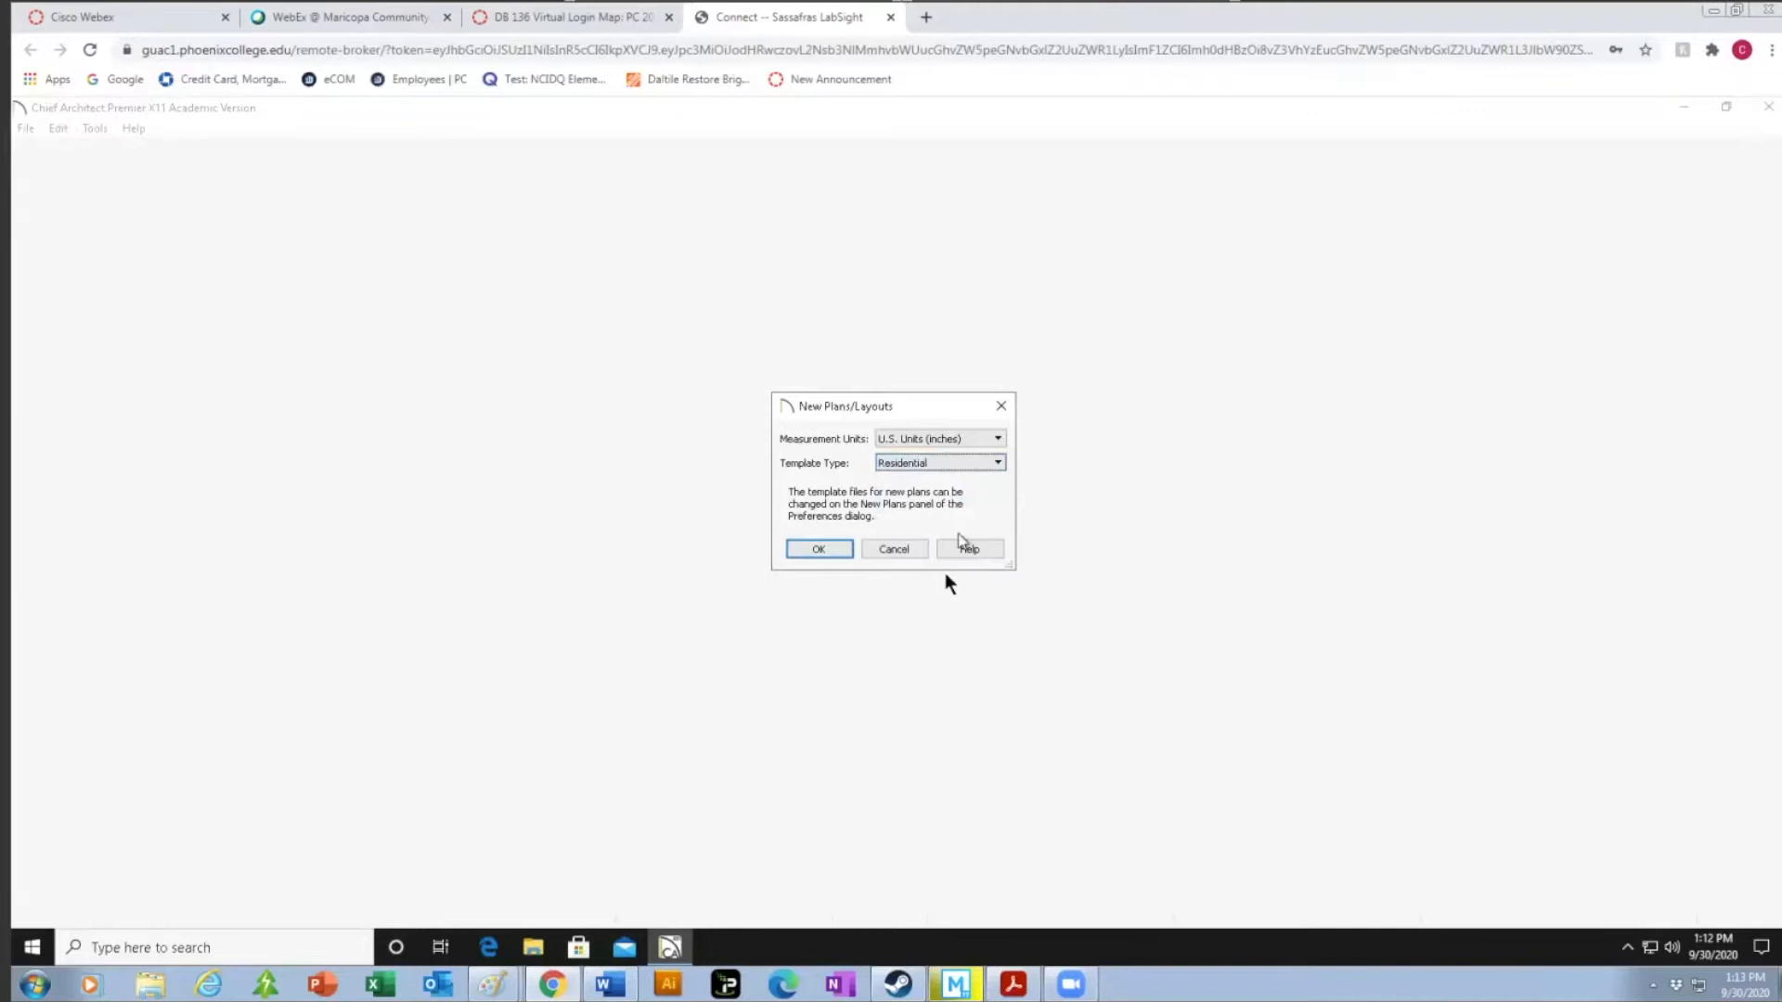
{"action": "left_click", "coordinate": [818, 549]}
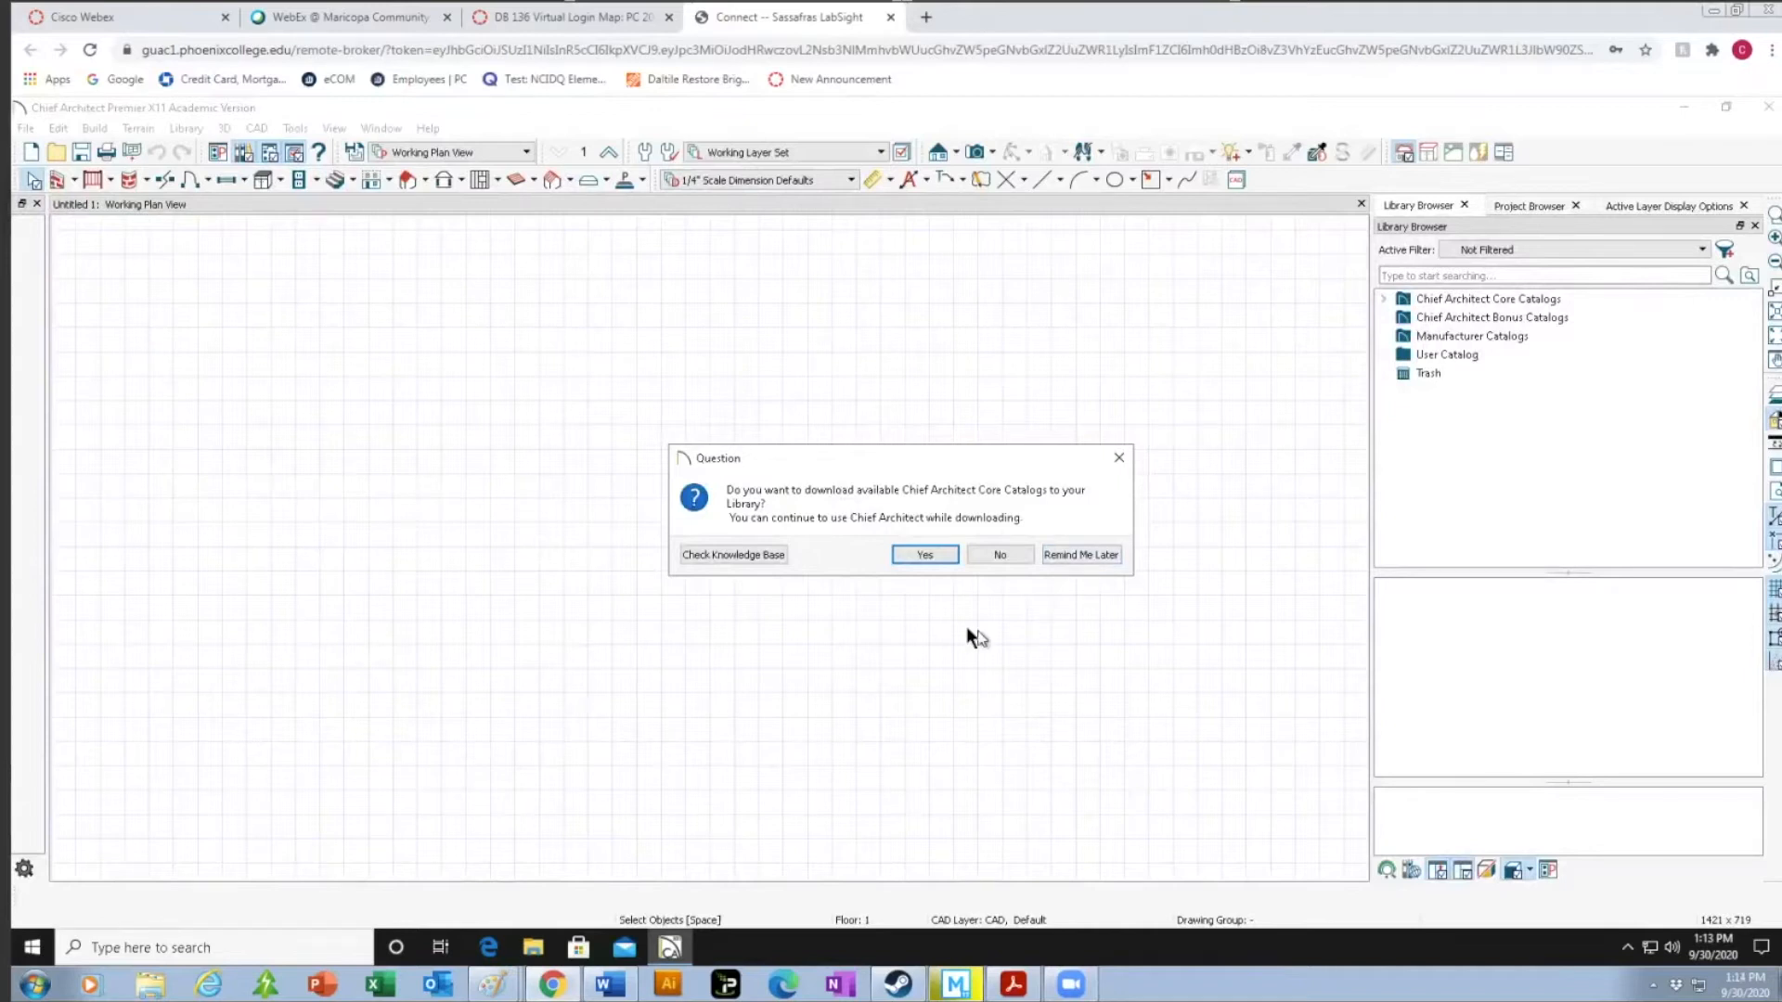
{"action": "left_click", "coordinate": [922, 557]}
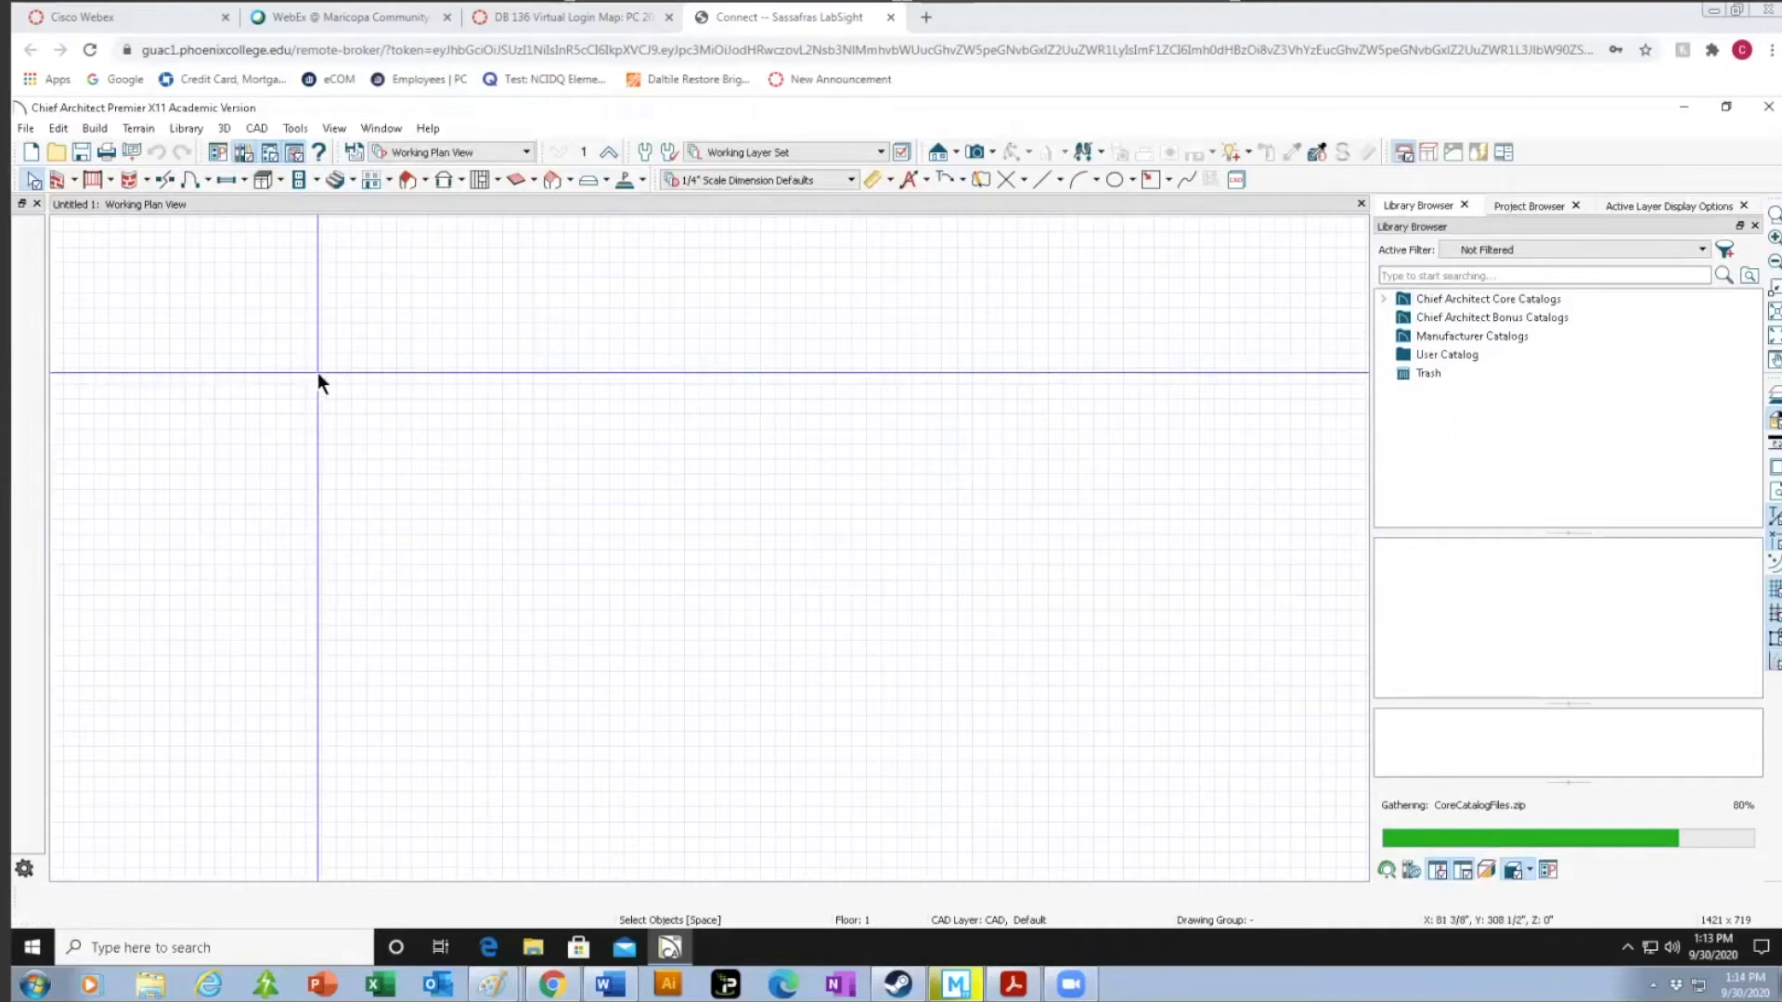
Draw four straight interior walls enclosing a rectangular room of about 421 sq ft.
{"action": "left_click", "coordinate": [74, 181]}
{"action": "left_click", "coordinate": [90, 224]}
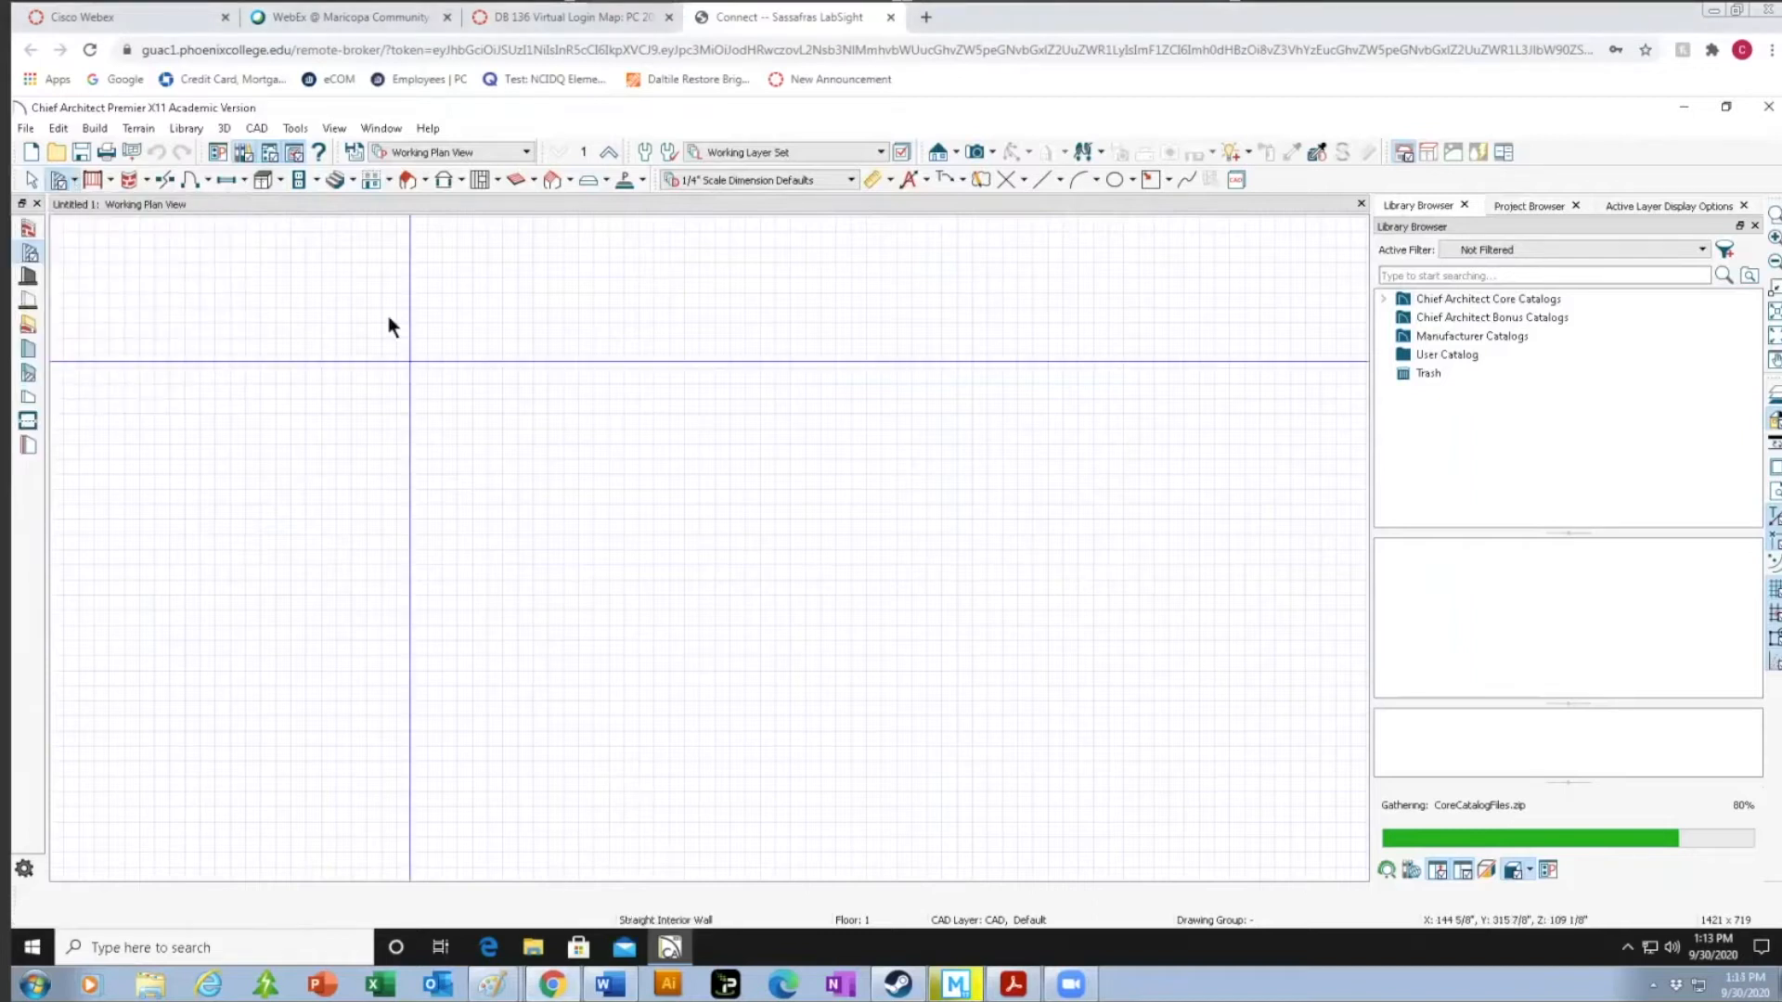
{"action": "mouse_move", "coordinate": [331, 312]}
{"action": "left_mouse_down"}
{"action": "mouse_move", "coordinate": [569, 350]}
{"action": "mouse_move", "coordinate": [747, 333]}
{"action": "mouse_move", "coordinate": [662, 308]}
{"action": "mouse_move", "coordinate": [632, 599]}
{"action": "mouse_move", "coordinate": [666, 592]}
{"action": "mouse_move", "coordinate": [326, 599]}
{"action": "mouse_move", "coordinate": [326, 294]}
{"action": "mouse_move", "coordinate": [330, 312]}
{"action": "left_mouse_up"}
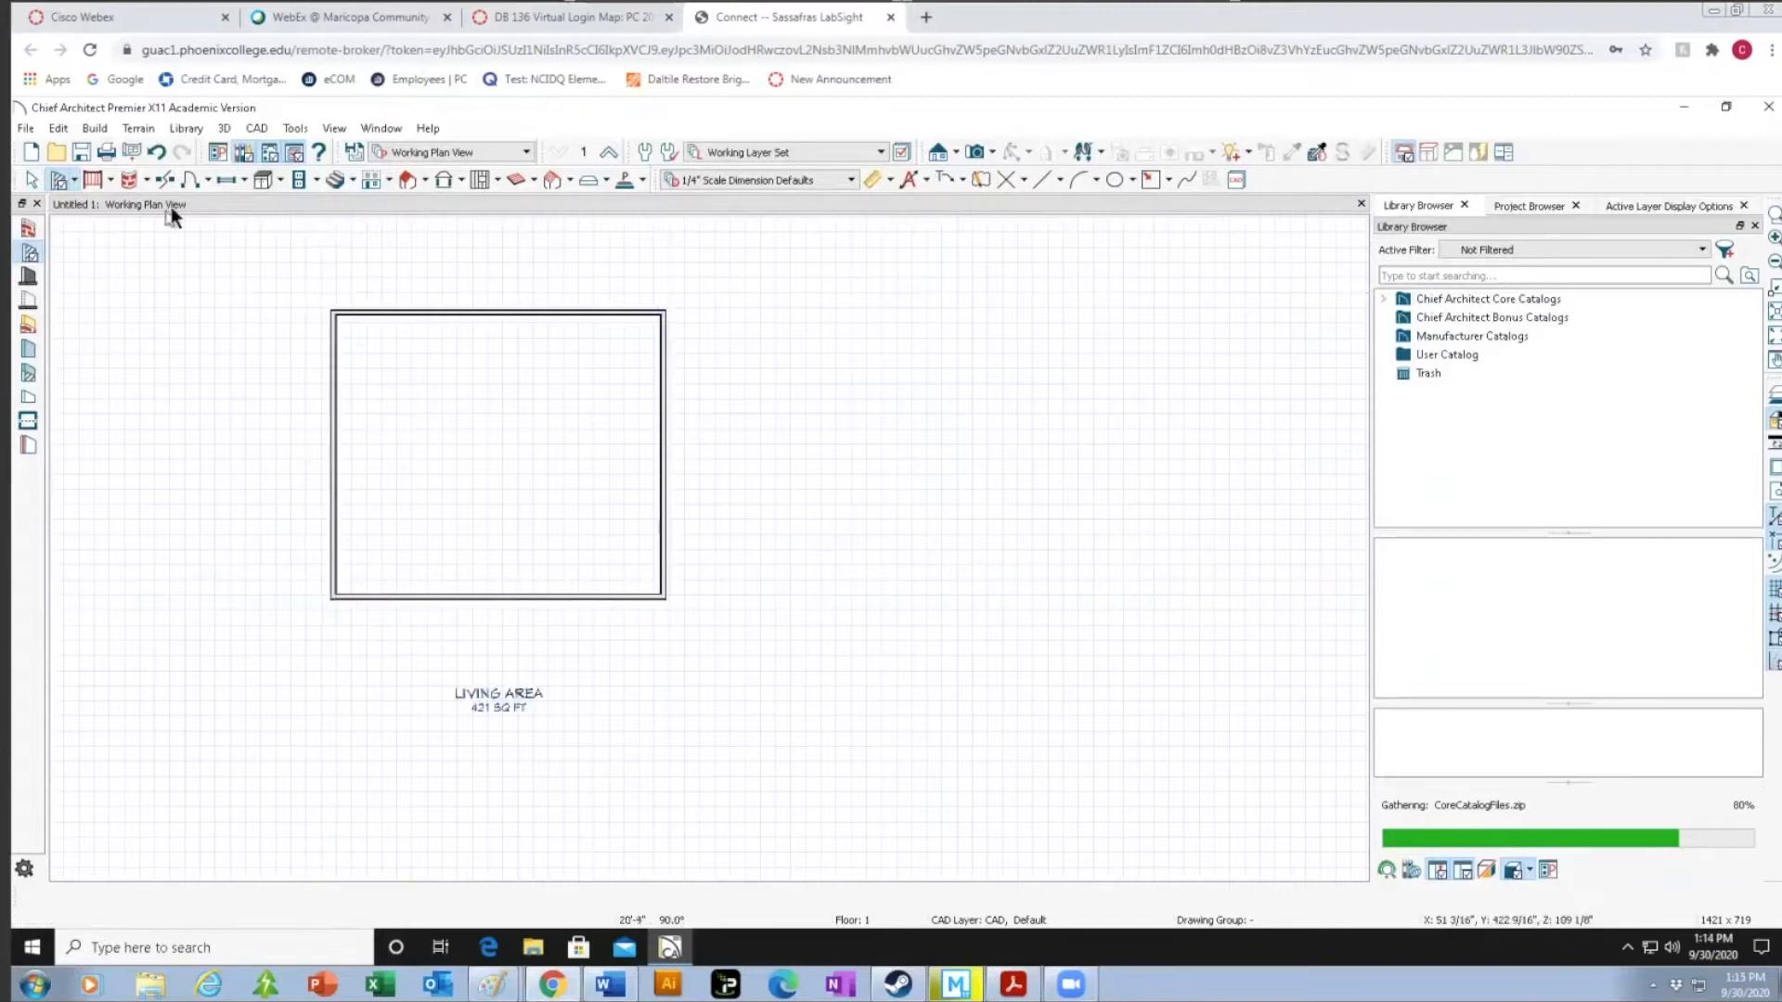
Place two windows in the room's upper wall, one near each end.
{"action": "left_click", "coordinate": [226, 179]}
{"action": "left_click", "coordinate": [393, 313]}
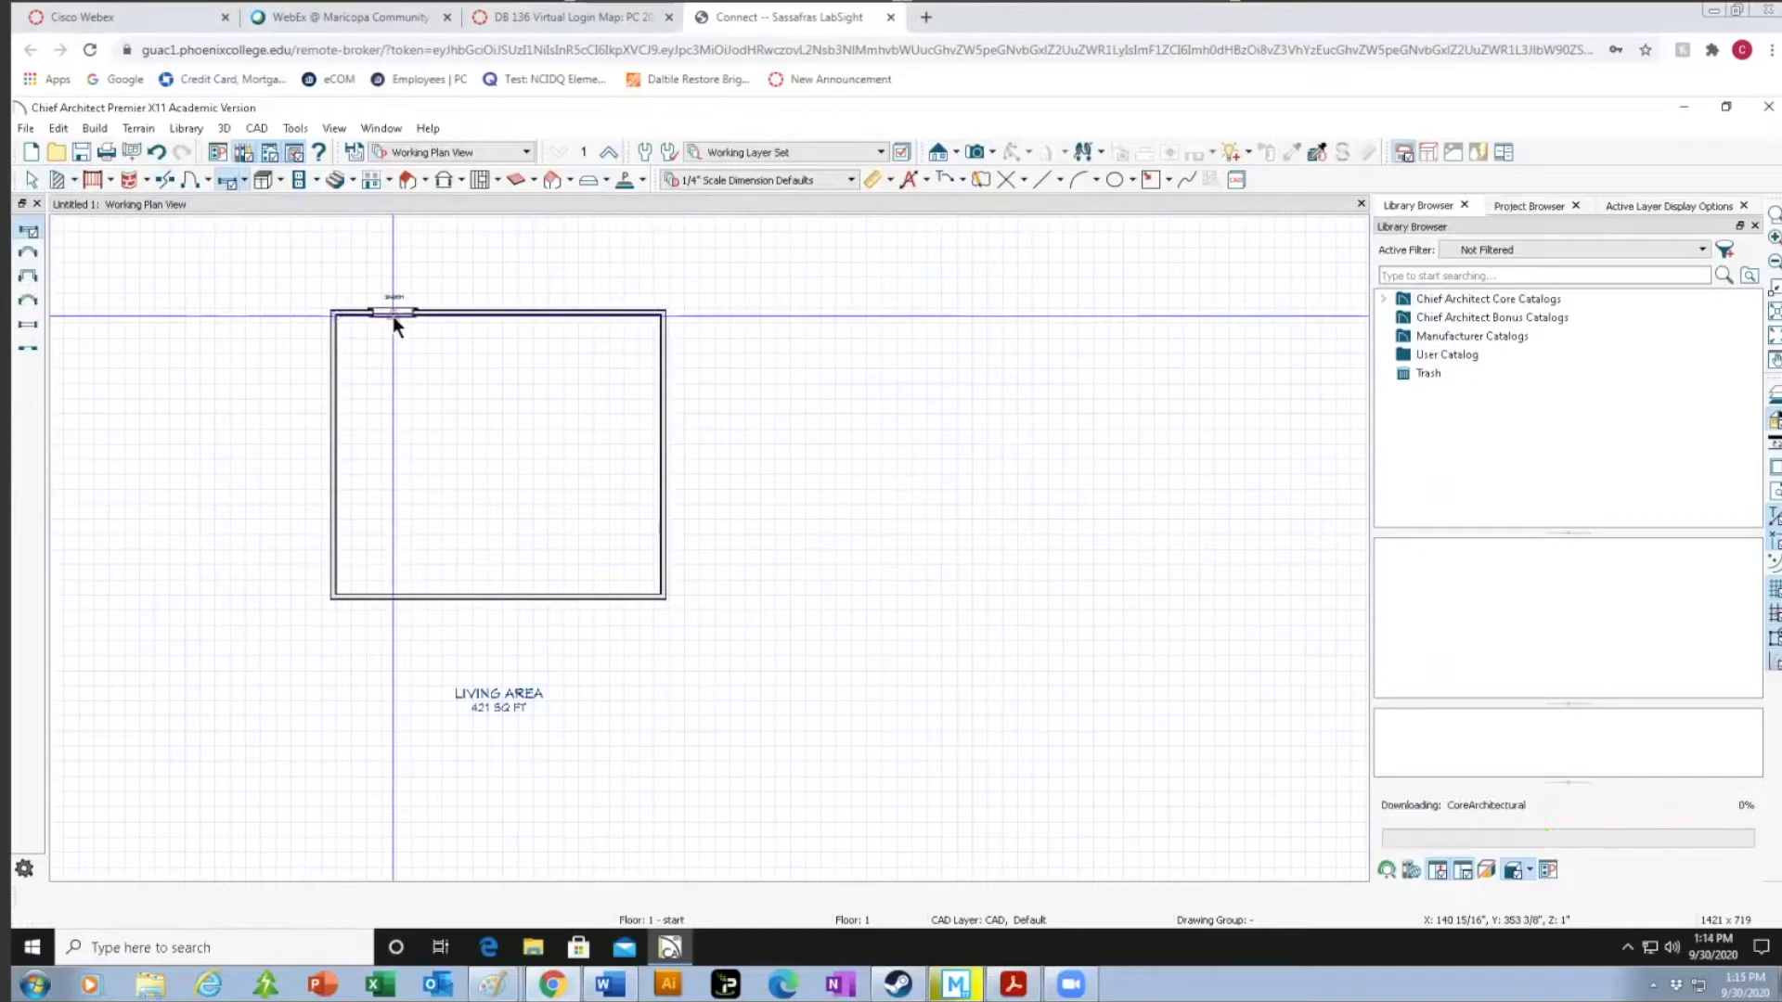
{"action": "left_click", "coordinate": [581, 328]}
Search the library for "bed" and place a Craftsman Bed with its headboard against the upper wall, between the two windows.
{"action": "left_click", "coordinate": [1522, 276]}
{"action": "type", "text": "bed"}
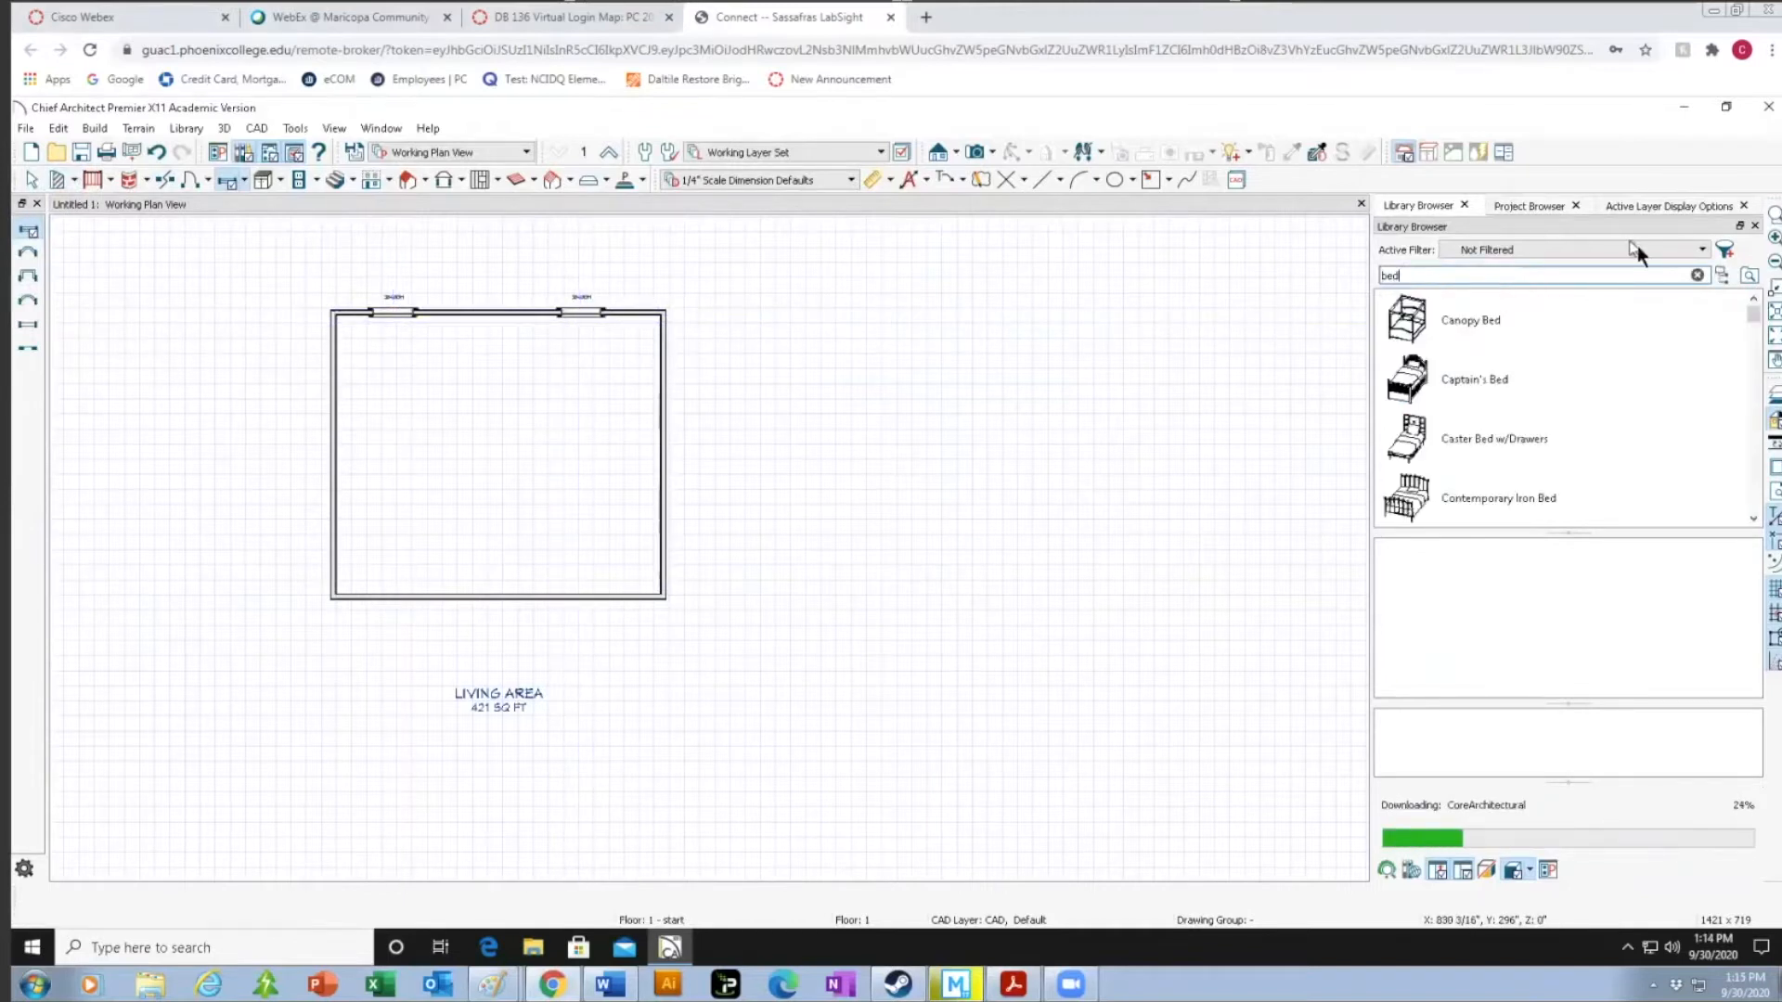
{"action": "scroll", "coordinate": [1761, 334], "scroll_direction": "down", "scroll_amount": 1}
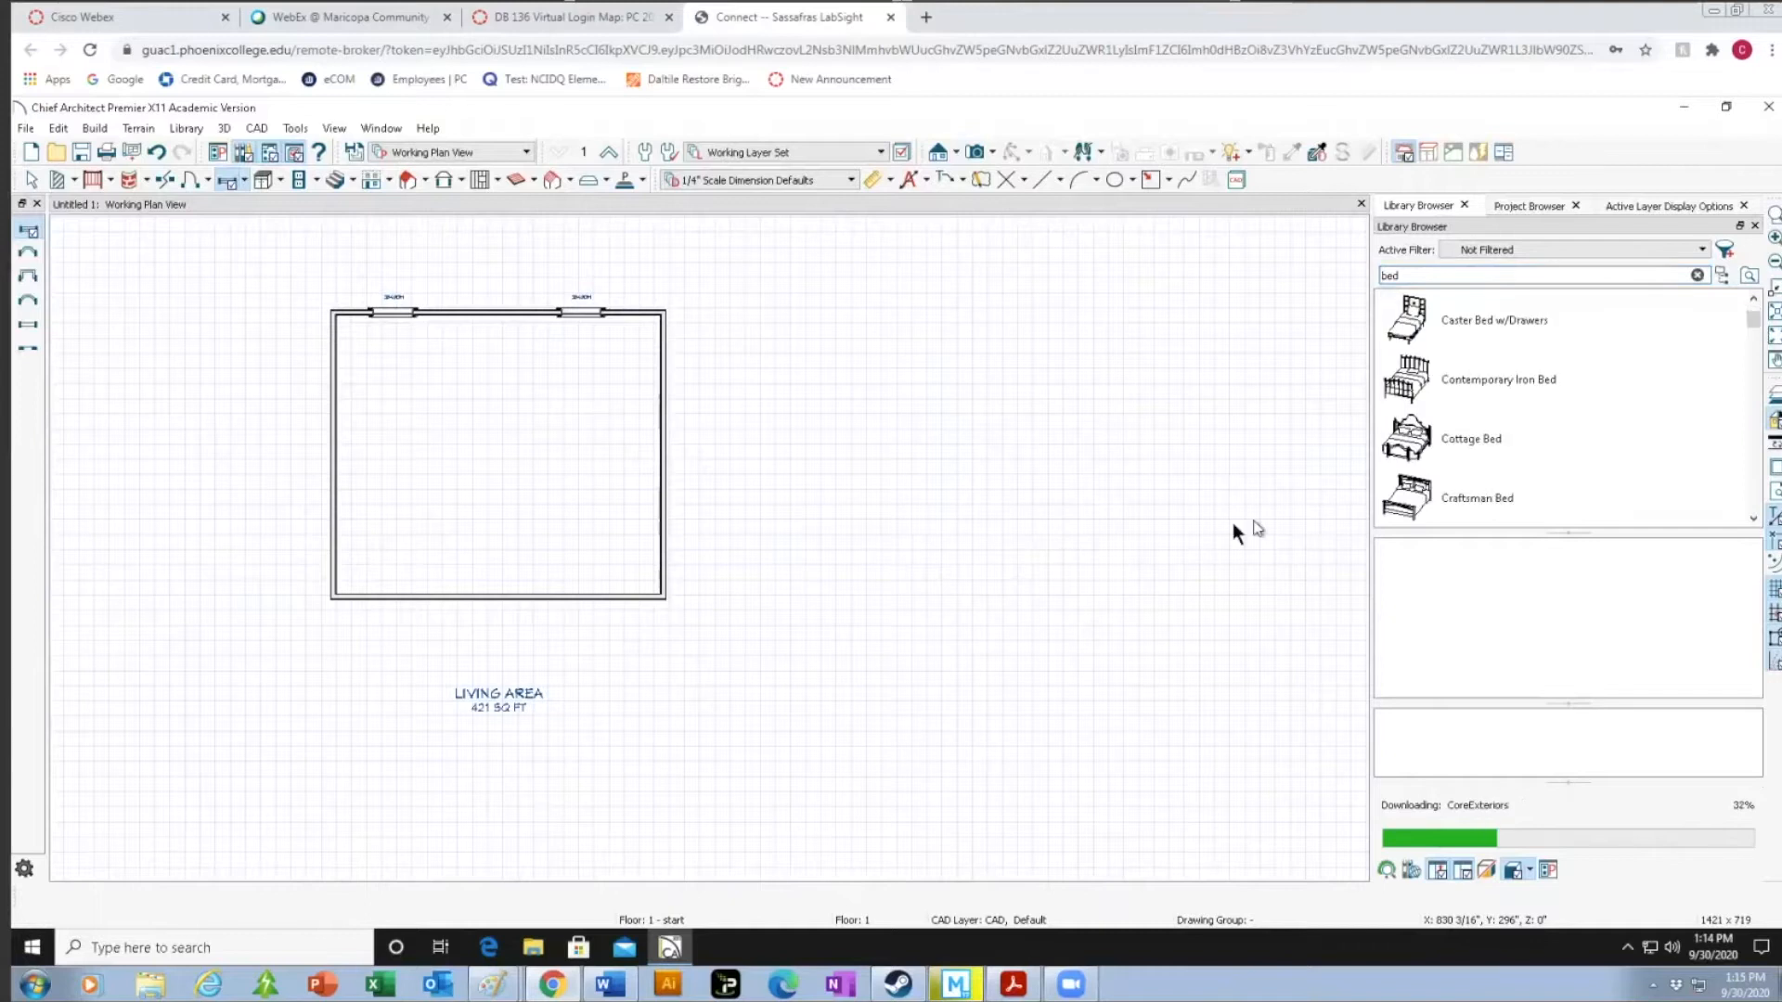
{"action": "left_click", "coordinate": [1443, 499]}
{"action": "left_click", "coordinate": [1485, 473]}
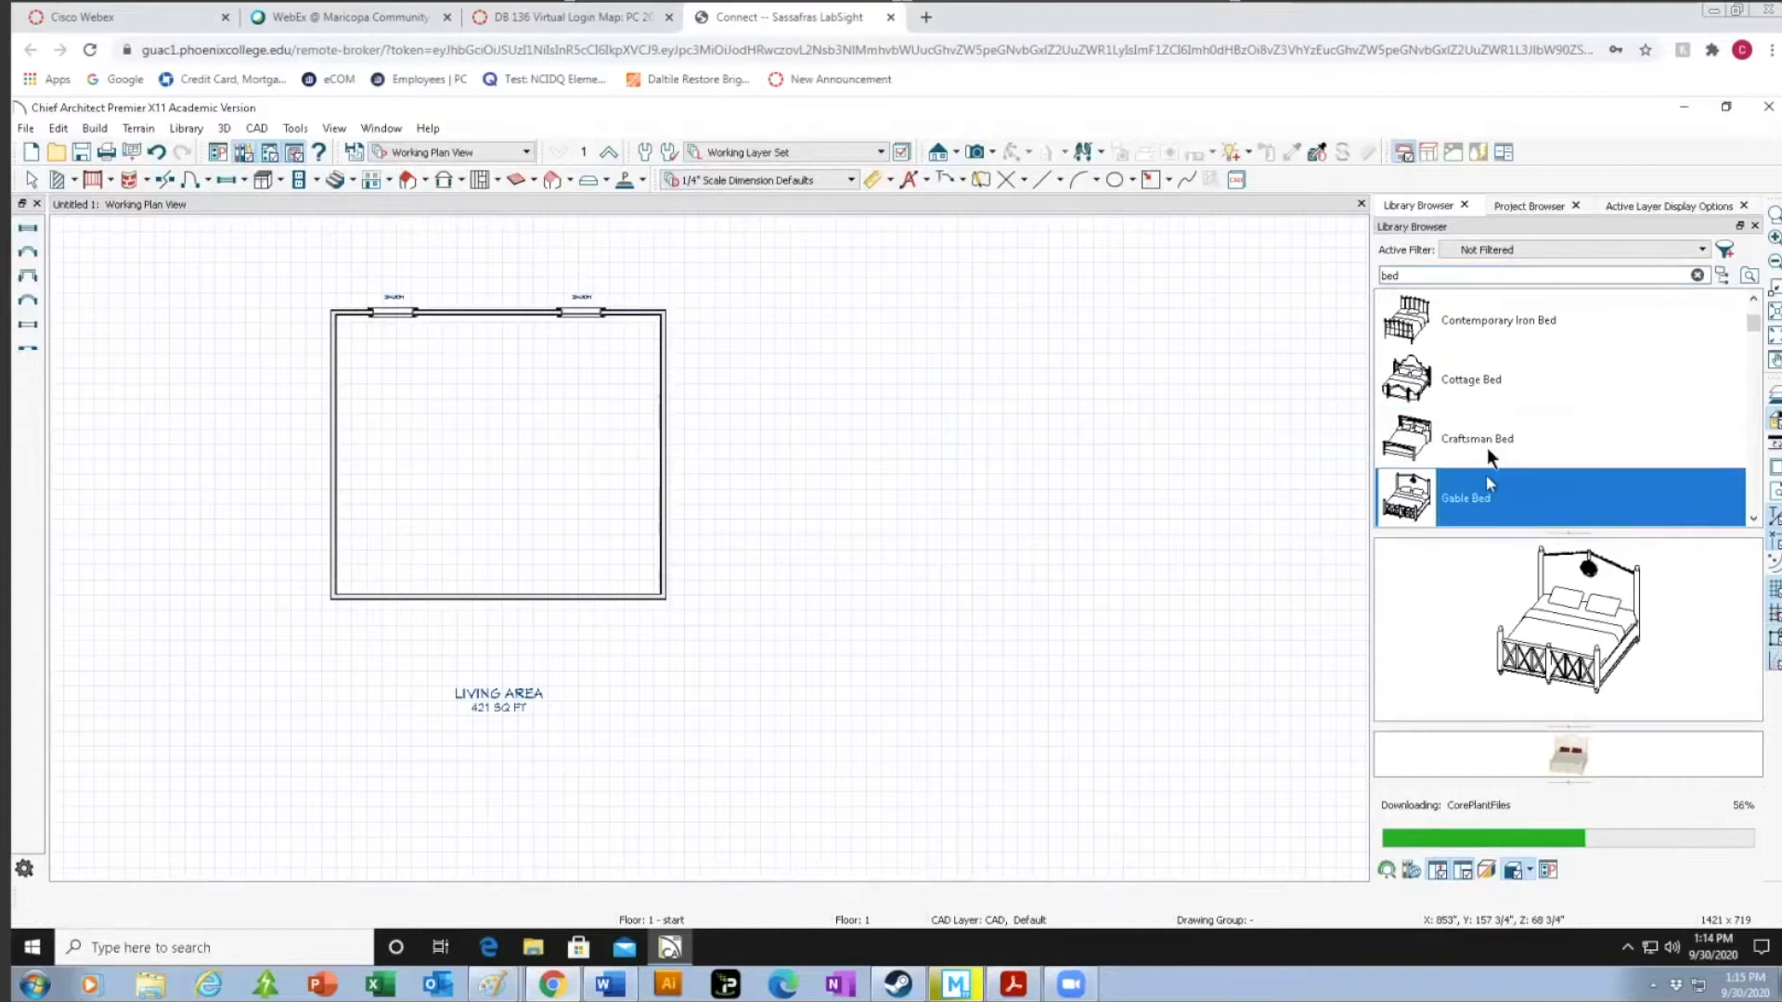
{"action": "left_click", "coordinate": [1466, 390]}
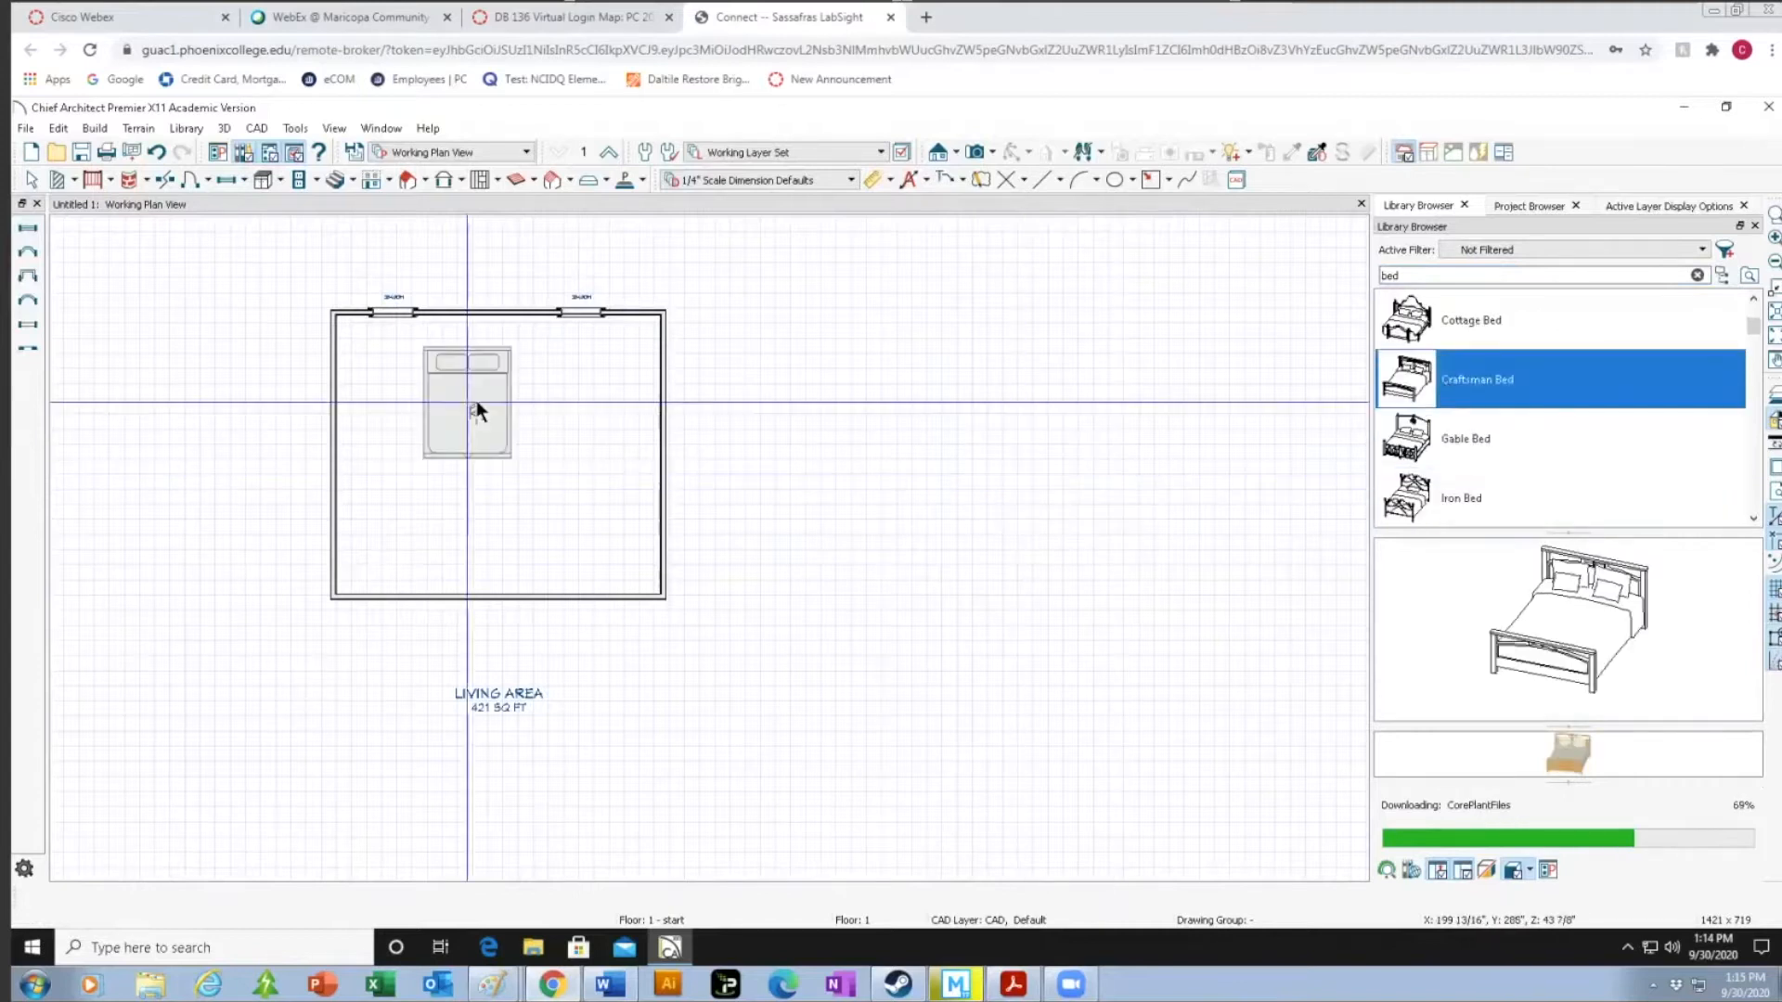
{"action": "left_click", "coordinate": [493, 366]}
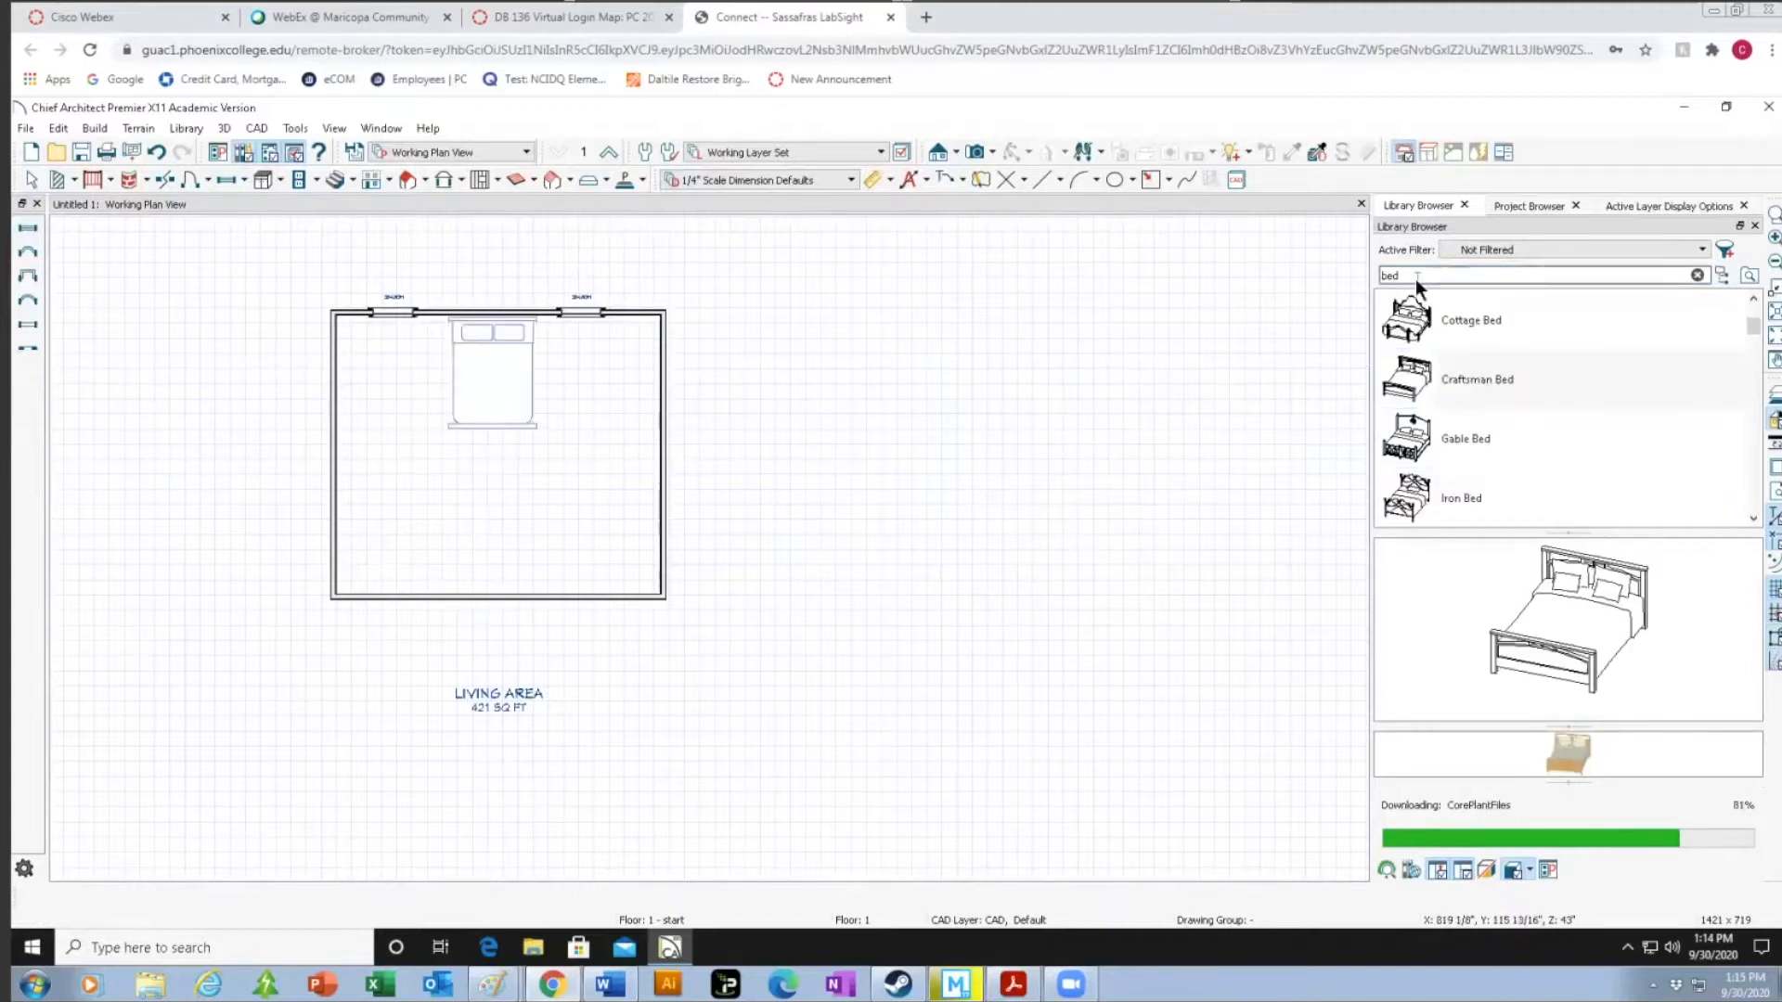
Search the library for "dres" and place a Bowfront Dresser under each window, on either side of the bed.
{"action": "left_click", "coordinate": [1698, 276]}
{"action": "type", "text": "dre"}
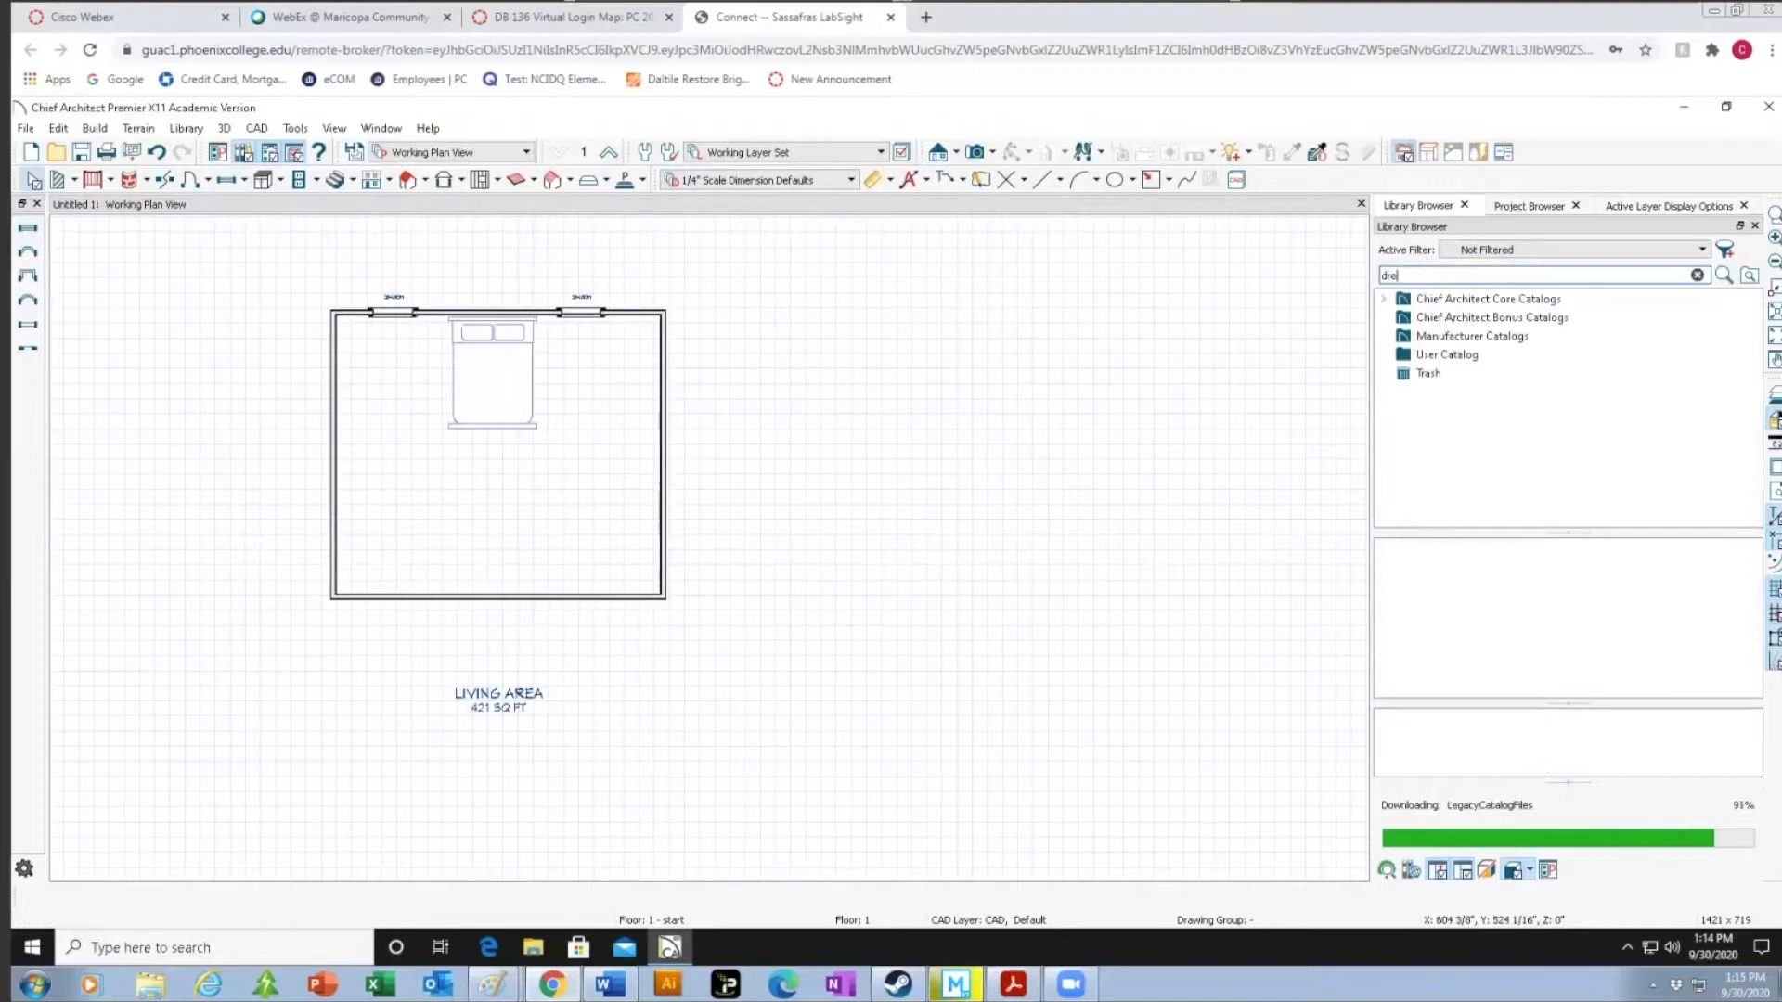
{"action": "type", "text": "s"}
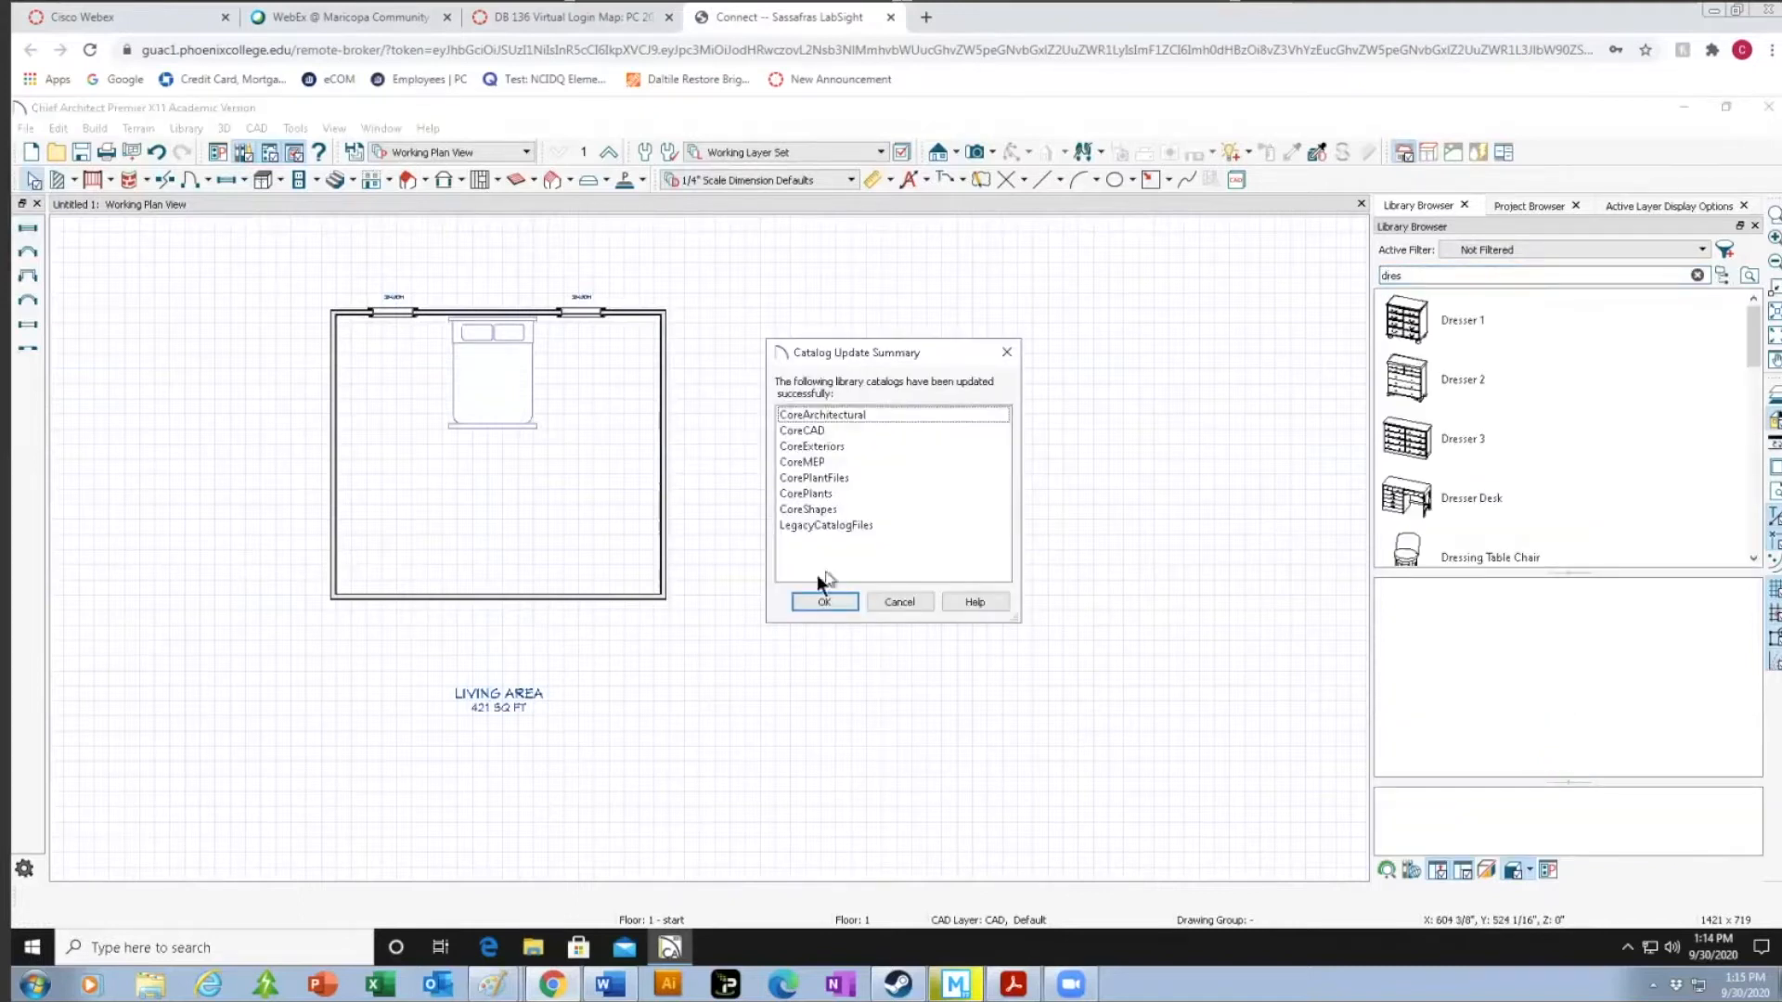
{"action": "left_click", "coordinate": [820, 600]}
{"action": "left_click_drag", "start_coordinate": [1752, 336], "coordinate": [1750, 459]}
{"action": "left_click", "coordinate": [1485, 431]}
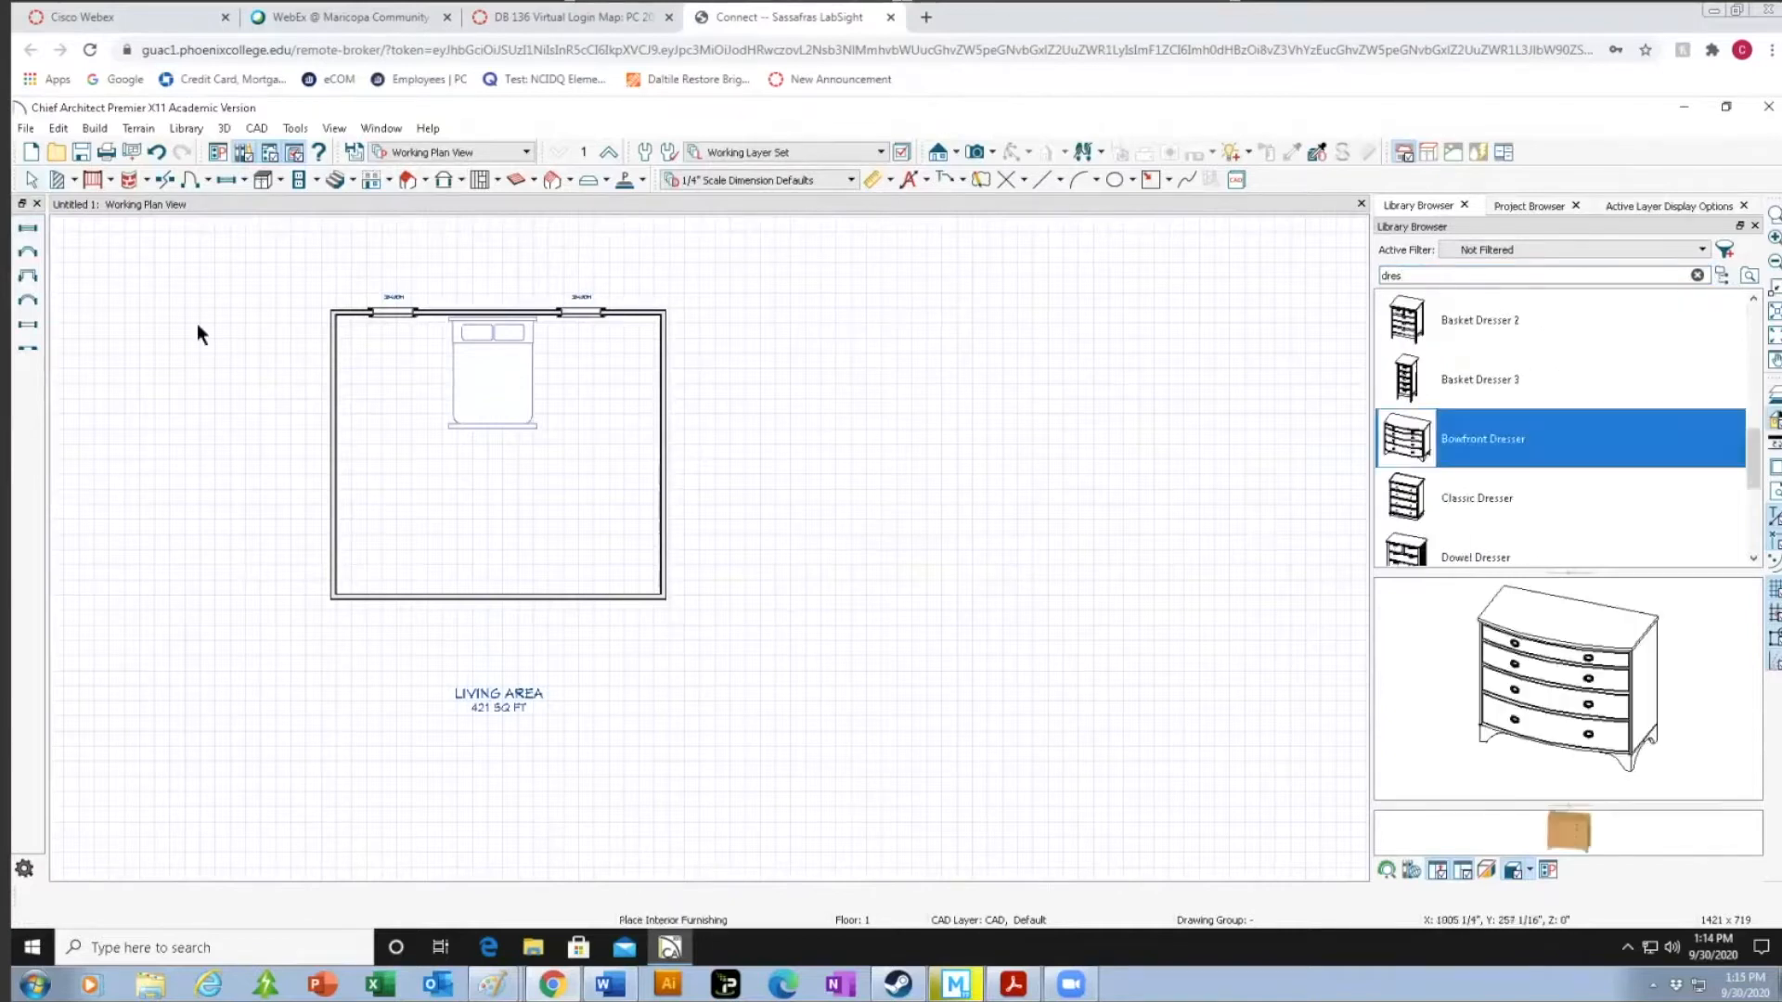
{"action": "left_click", "coordinate": [411, 333]}
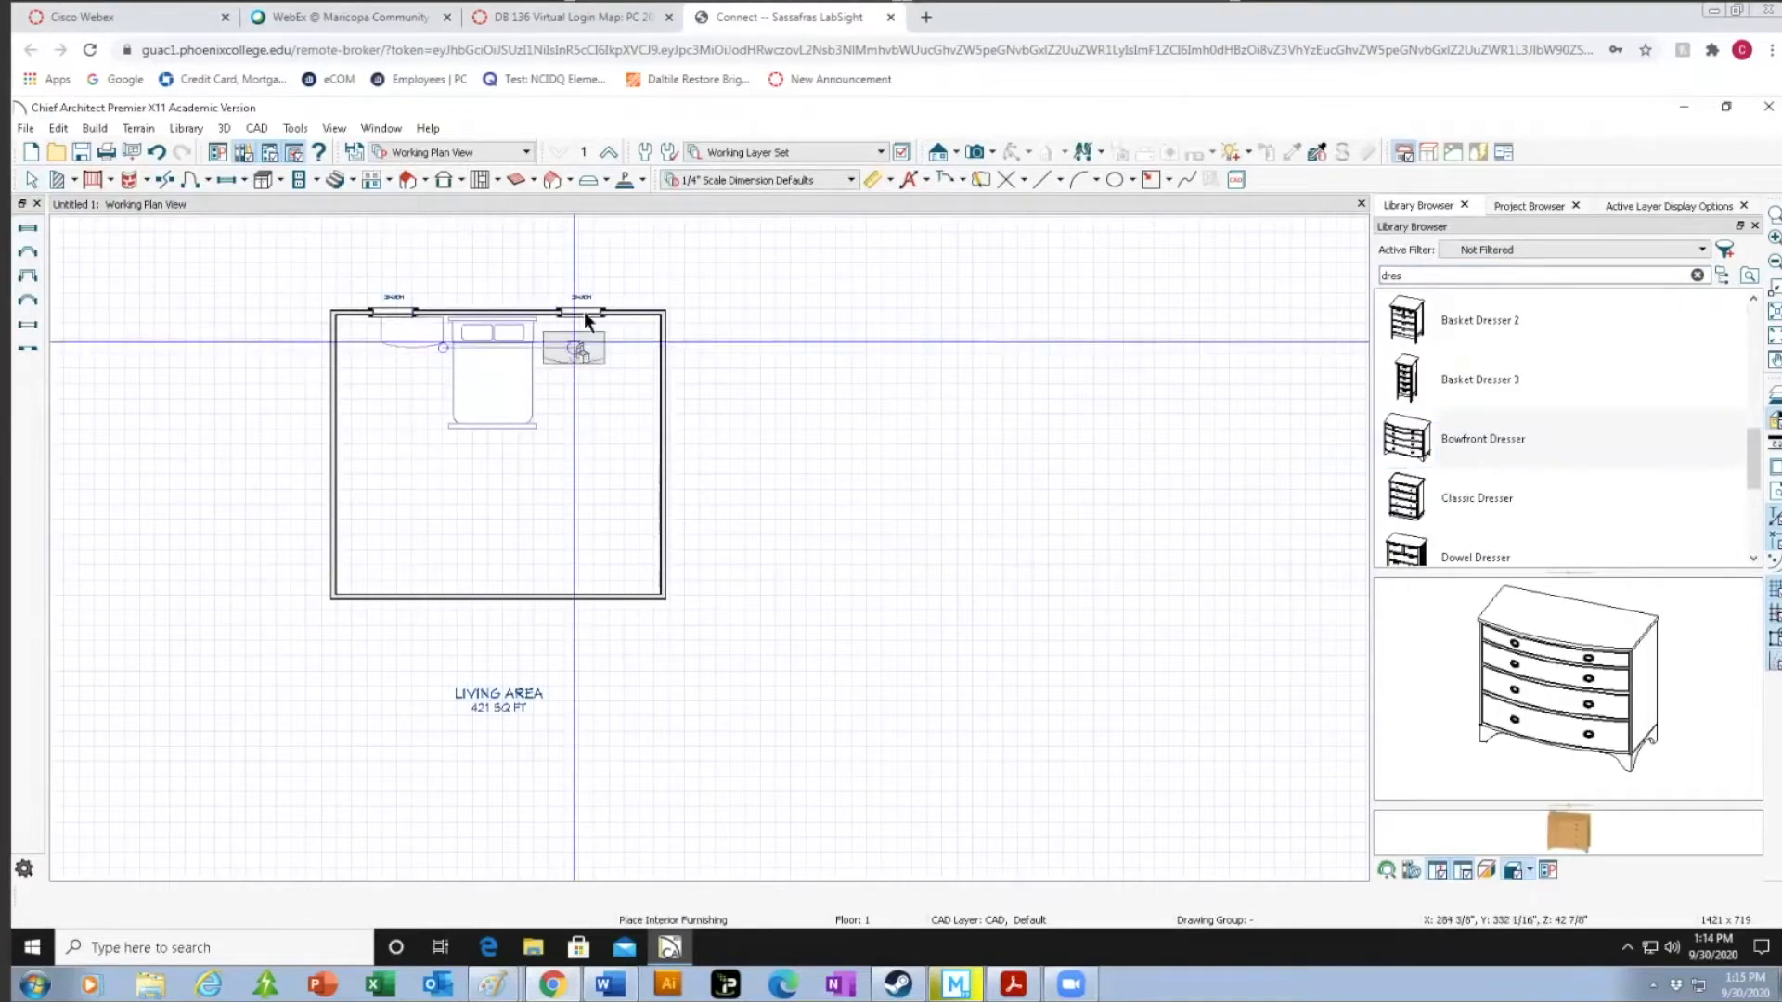
{"action": "left_click", "coordinate": [581, 327]}
Search the library for "rocking", place a Rocking Chair near the room's right wall, and rotate it to about -135° toward the bed.
{"action": "left_click_drag", "start_coordinate": [1412, 274], "coordinate": [1273, 325]}
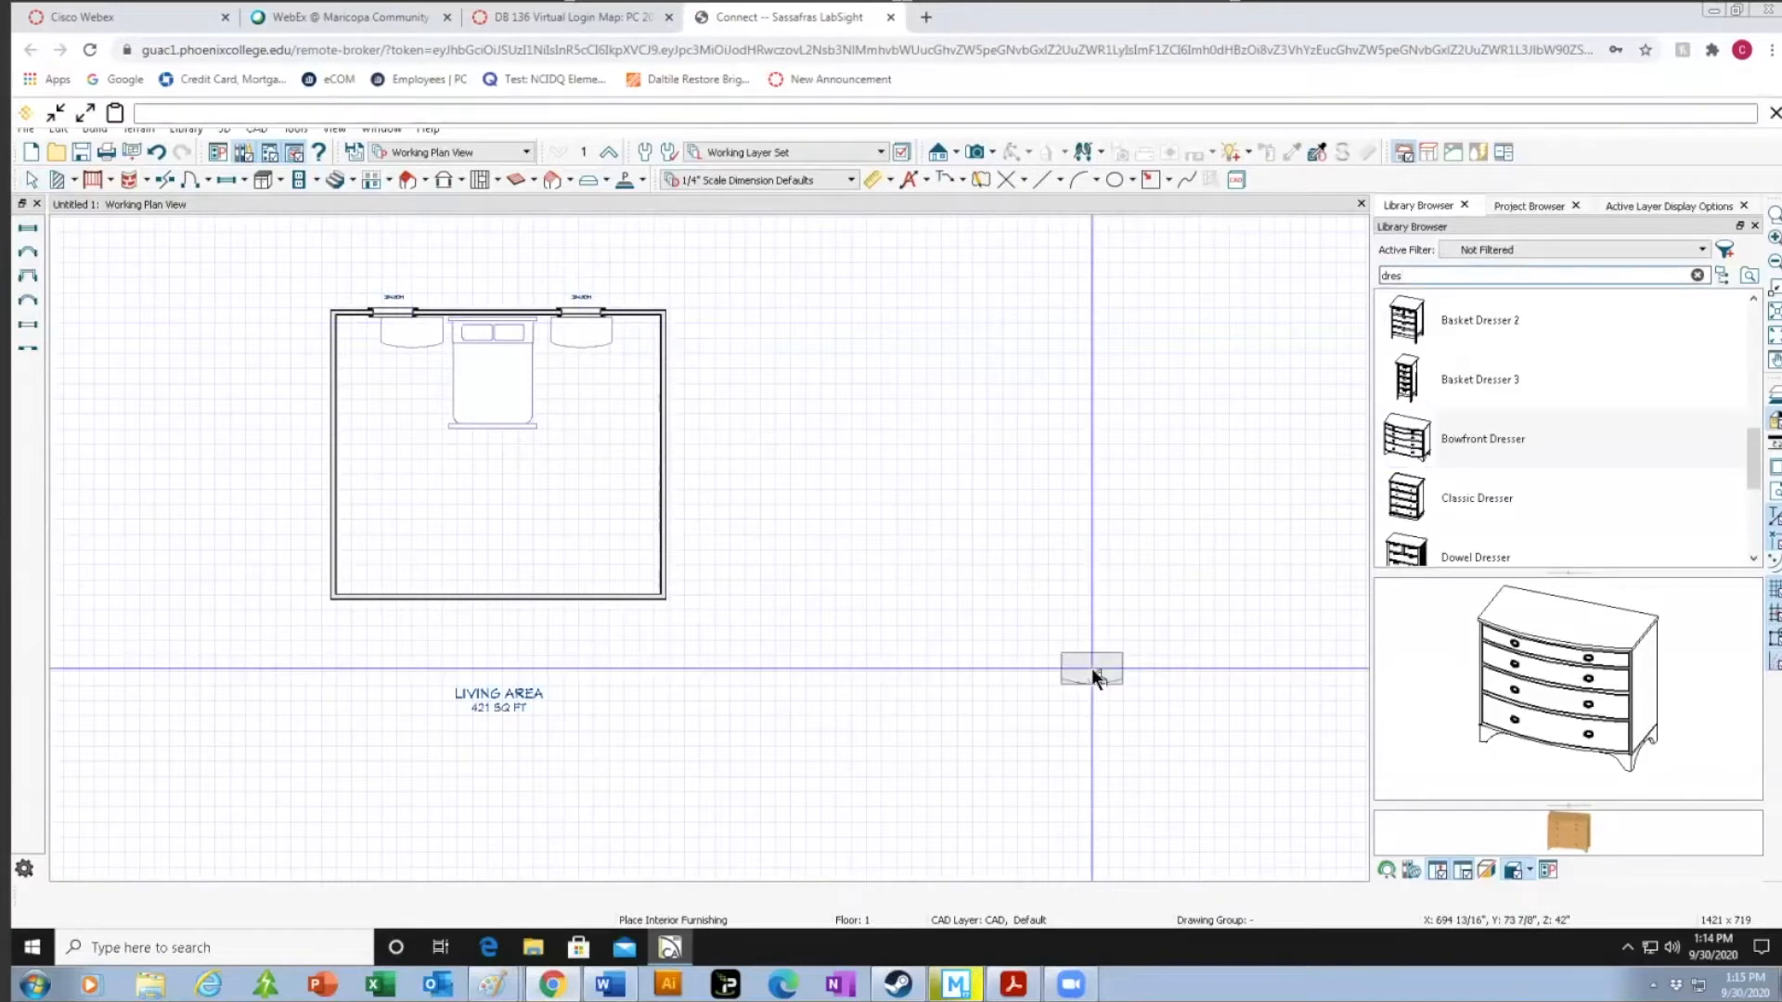
{"action": "type", "text": "rocker"}
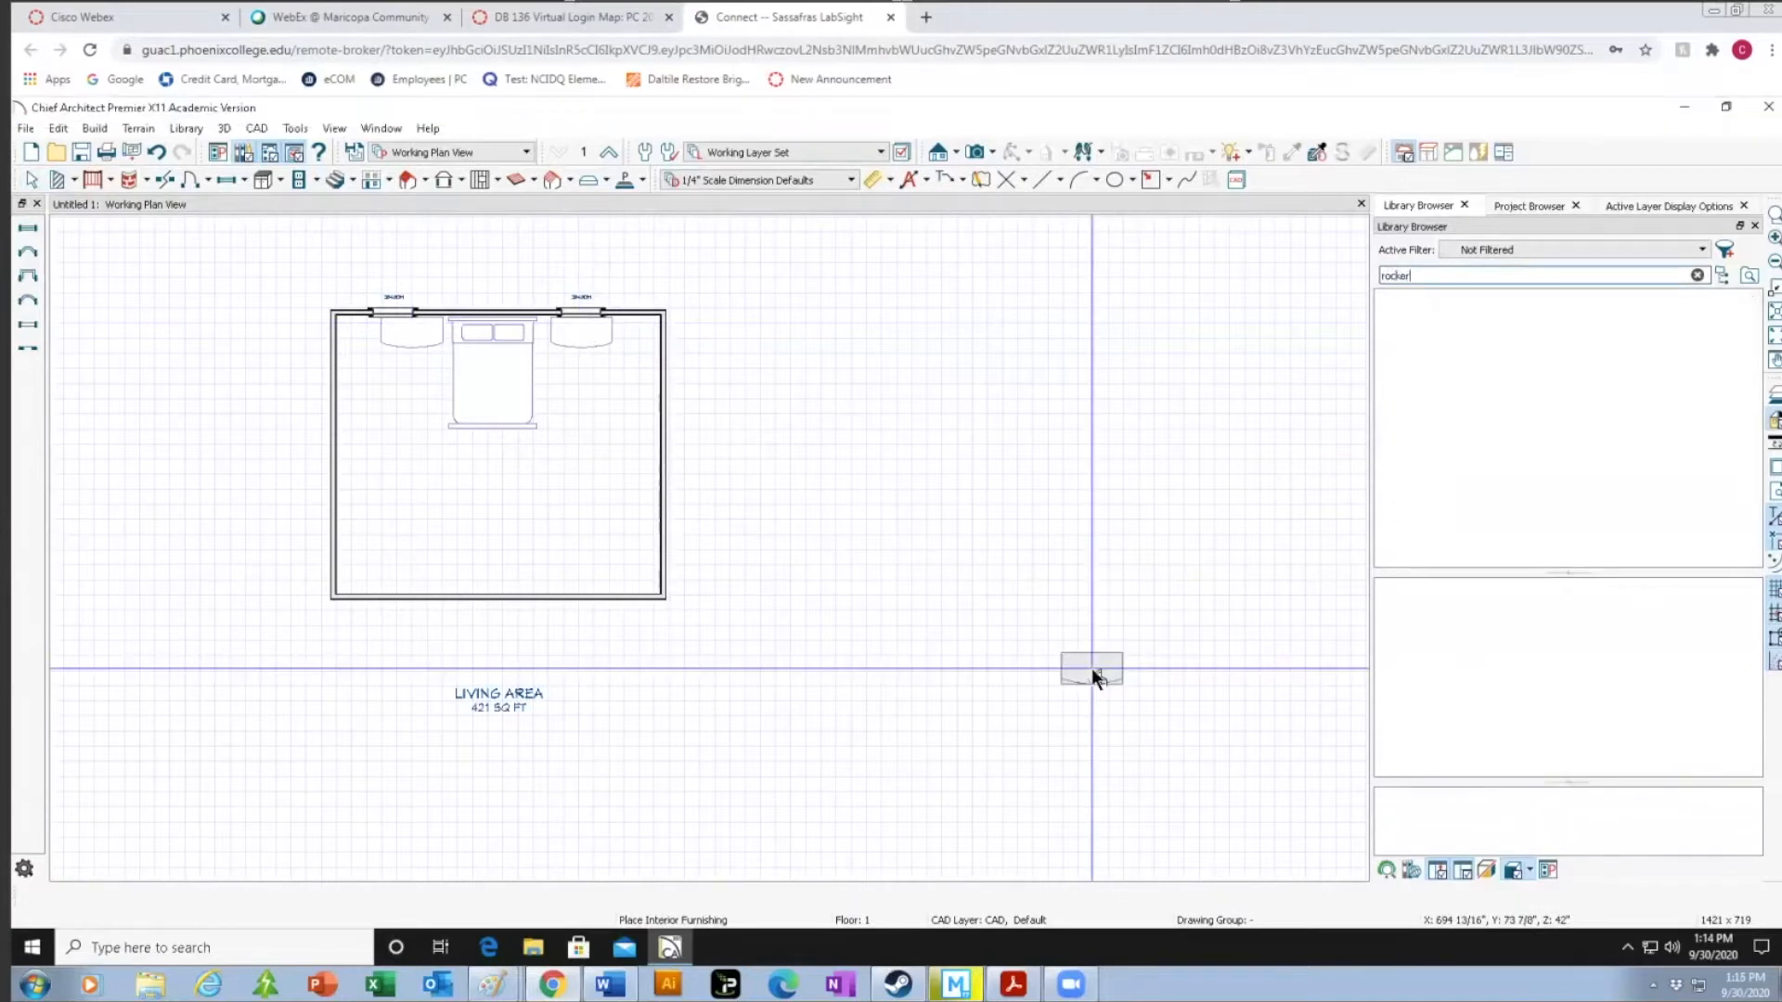
{"action": "key", "text": "BackSpace"}
{"action": "key", "text": "BackSpace"}
{"action": "type", "text": "ing"}
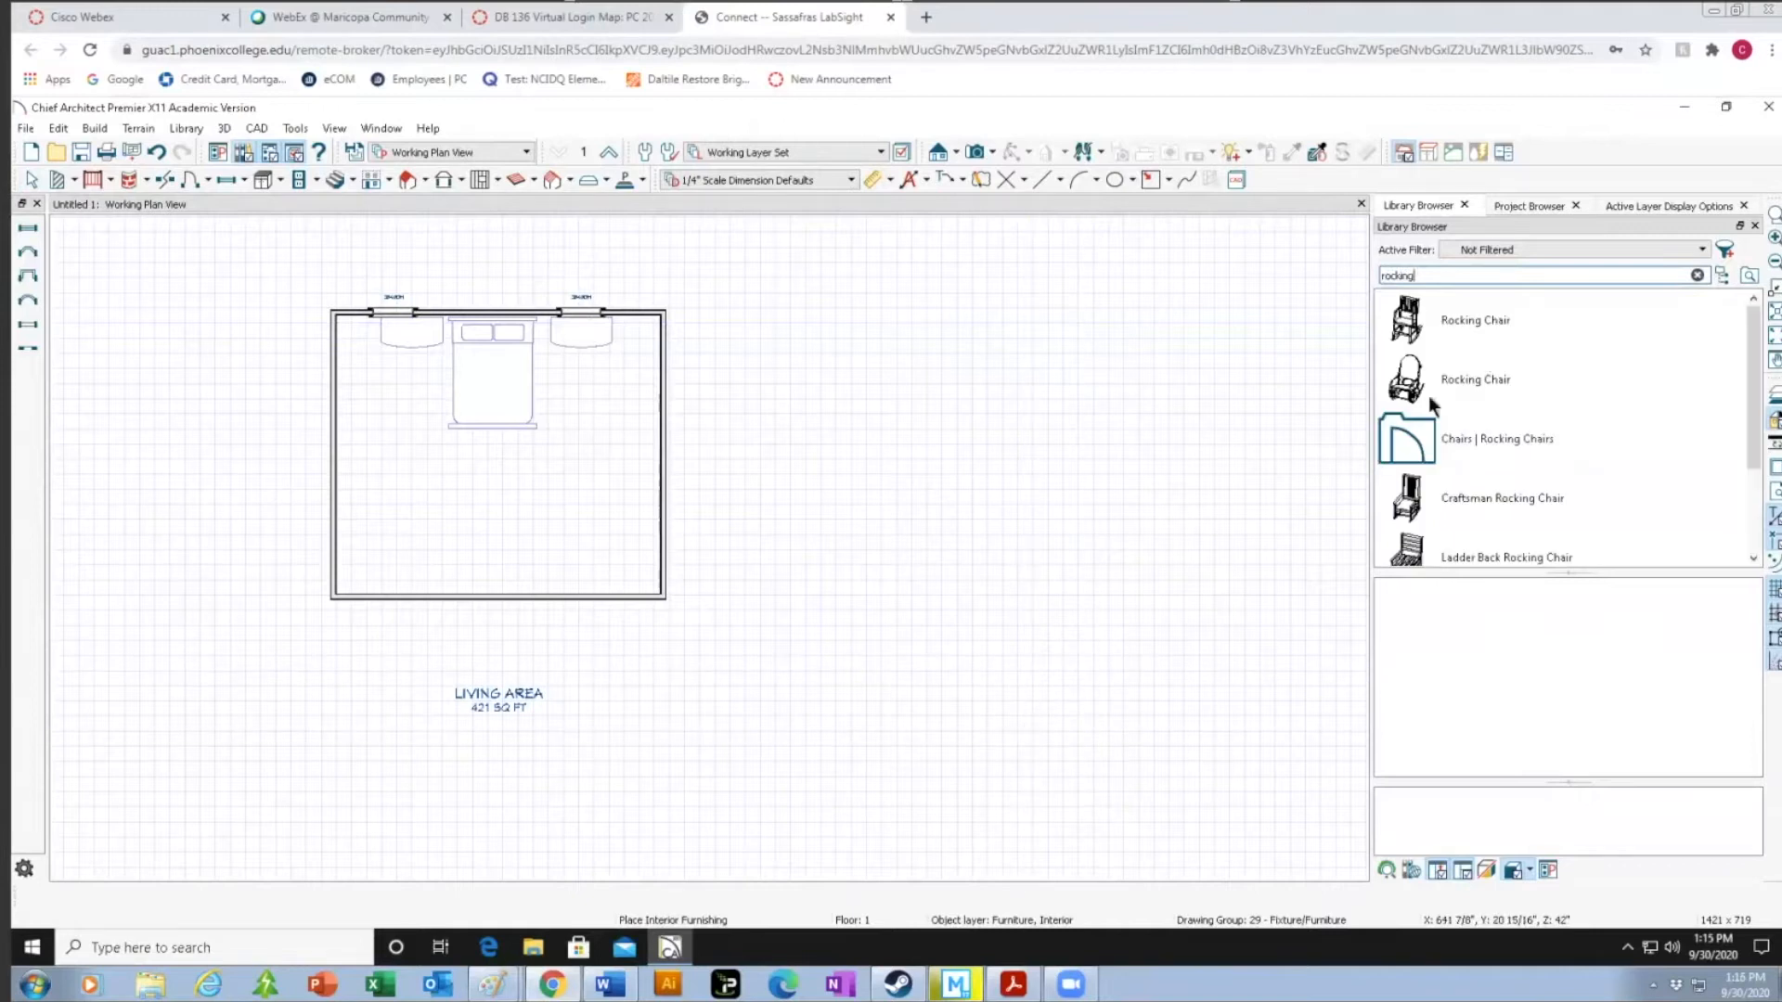
{"action": "left_click", "coordinate": [1456, 320]}
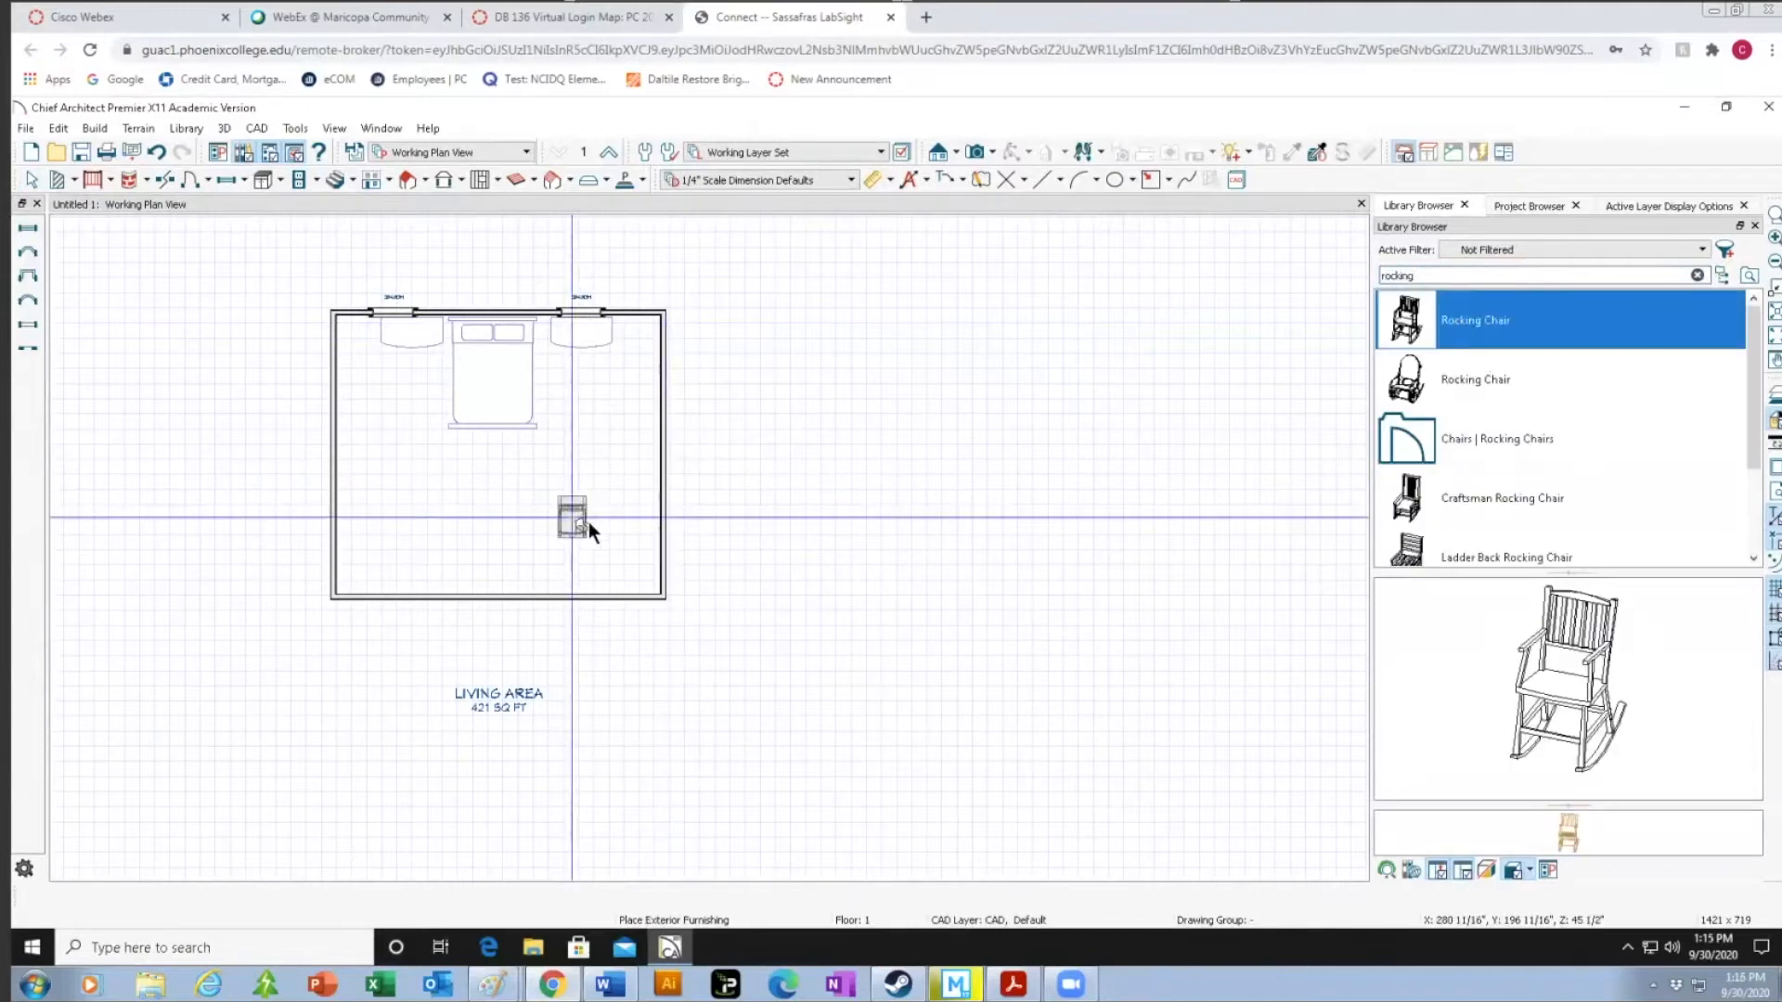
{"action": "left_click", "coordinate": [614, 501]}
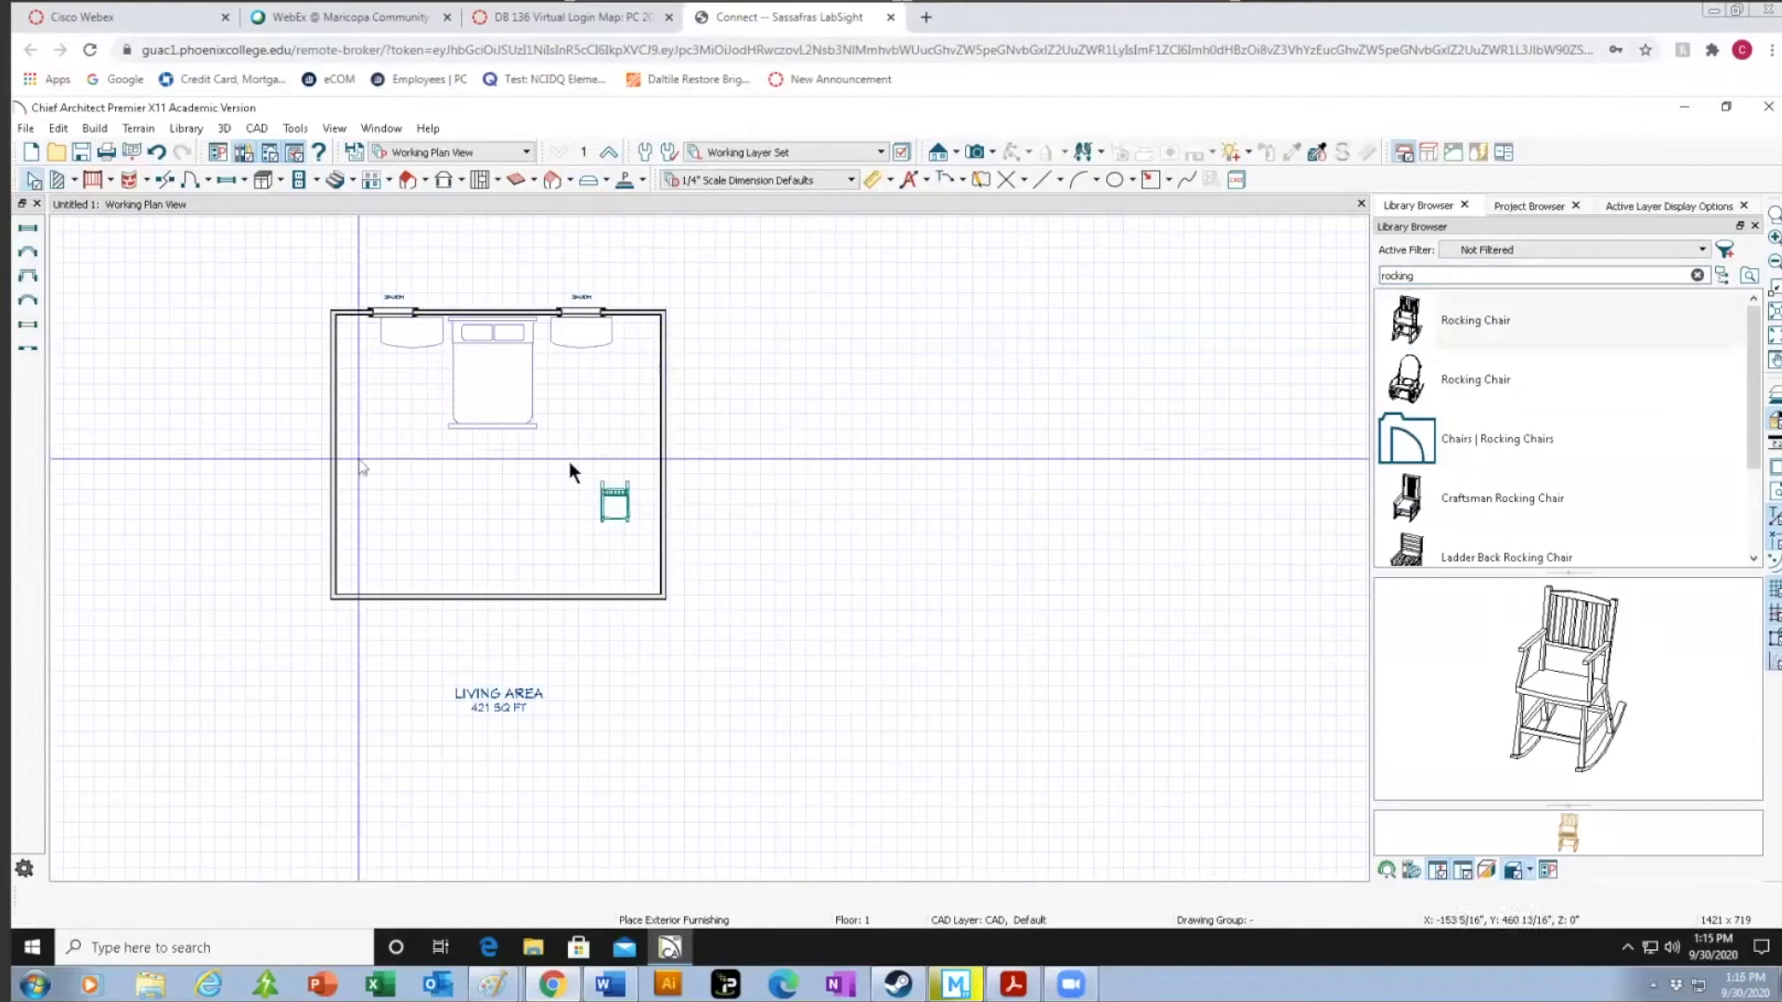
{"action": "left_click", "coordinate": [614, 499]}
{"action": "left_click_drag", "start_coordinate": [615, 562], "coordinate": [519, 420]}
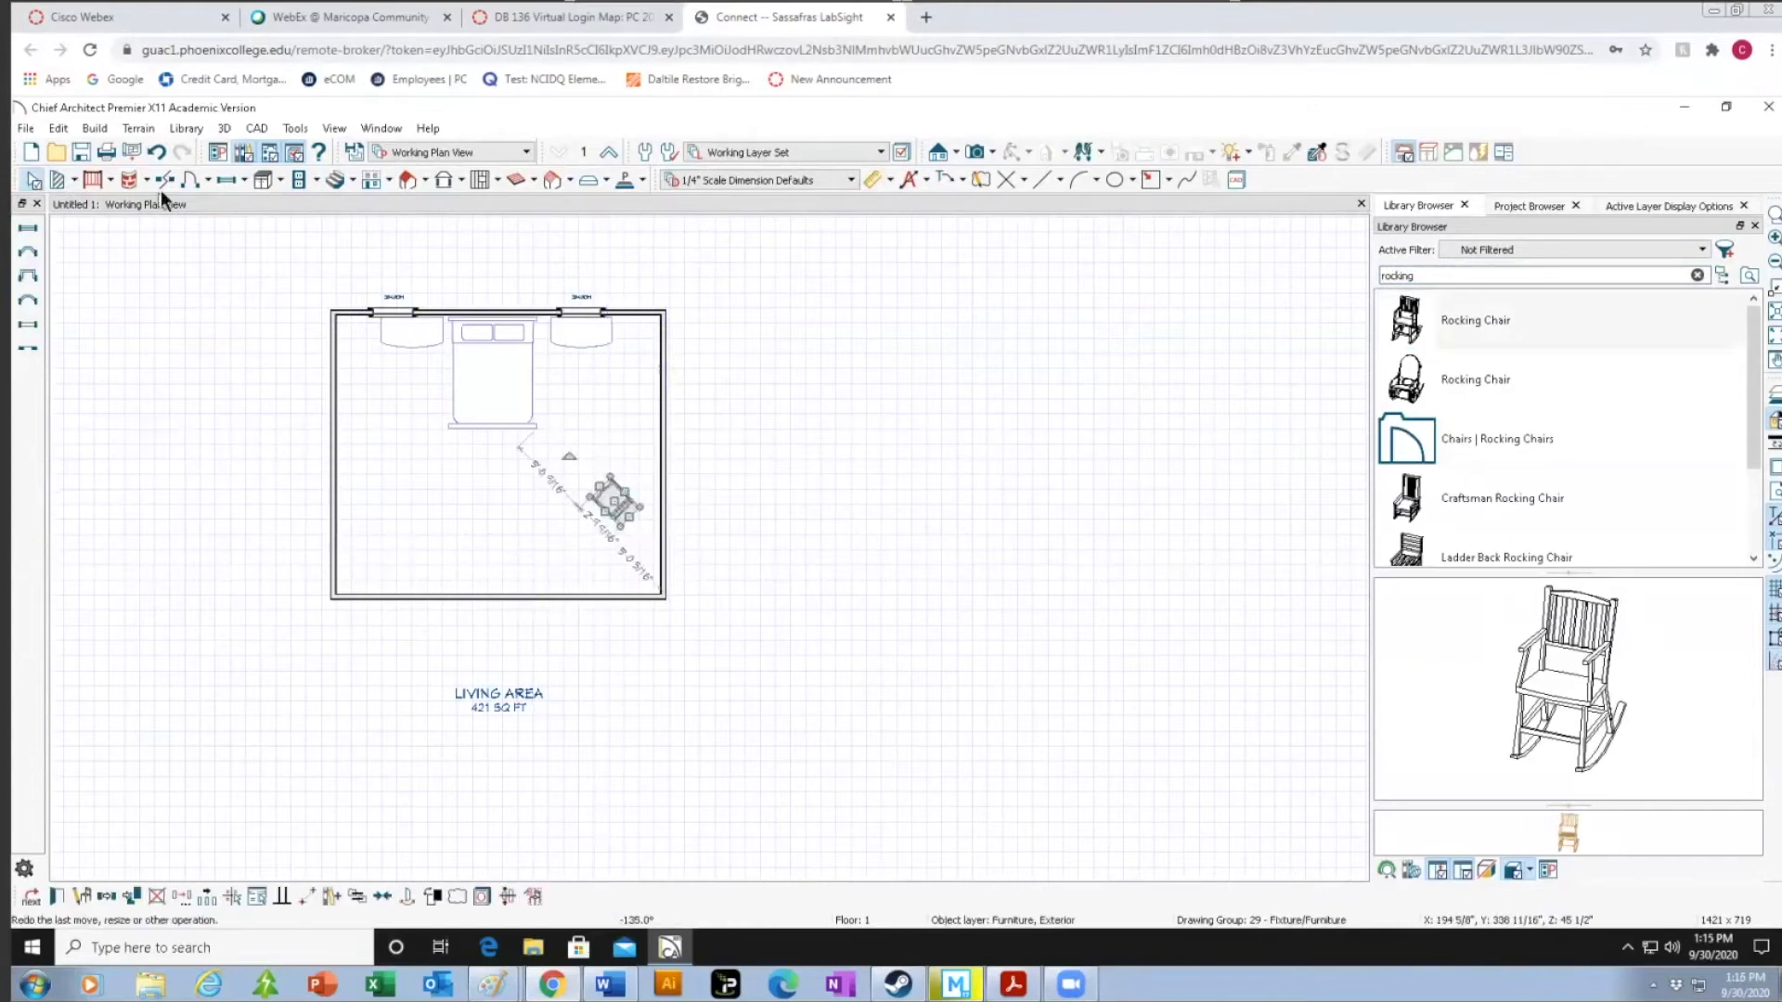
Place a doorway in the room's right wall and widen it to about 6'.
{"action": "left_click", "coordinate": [208, 180]}
{"action": "left_click", "coordinate": [221, 225]}
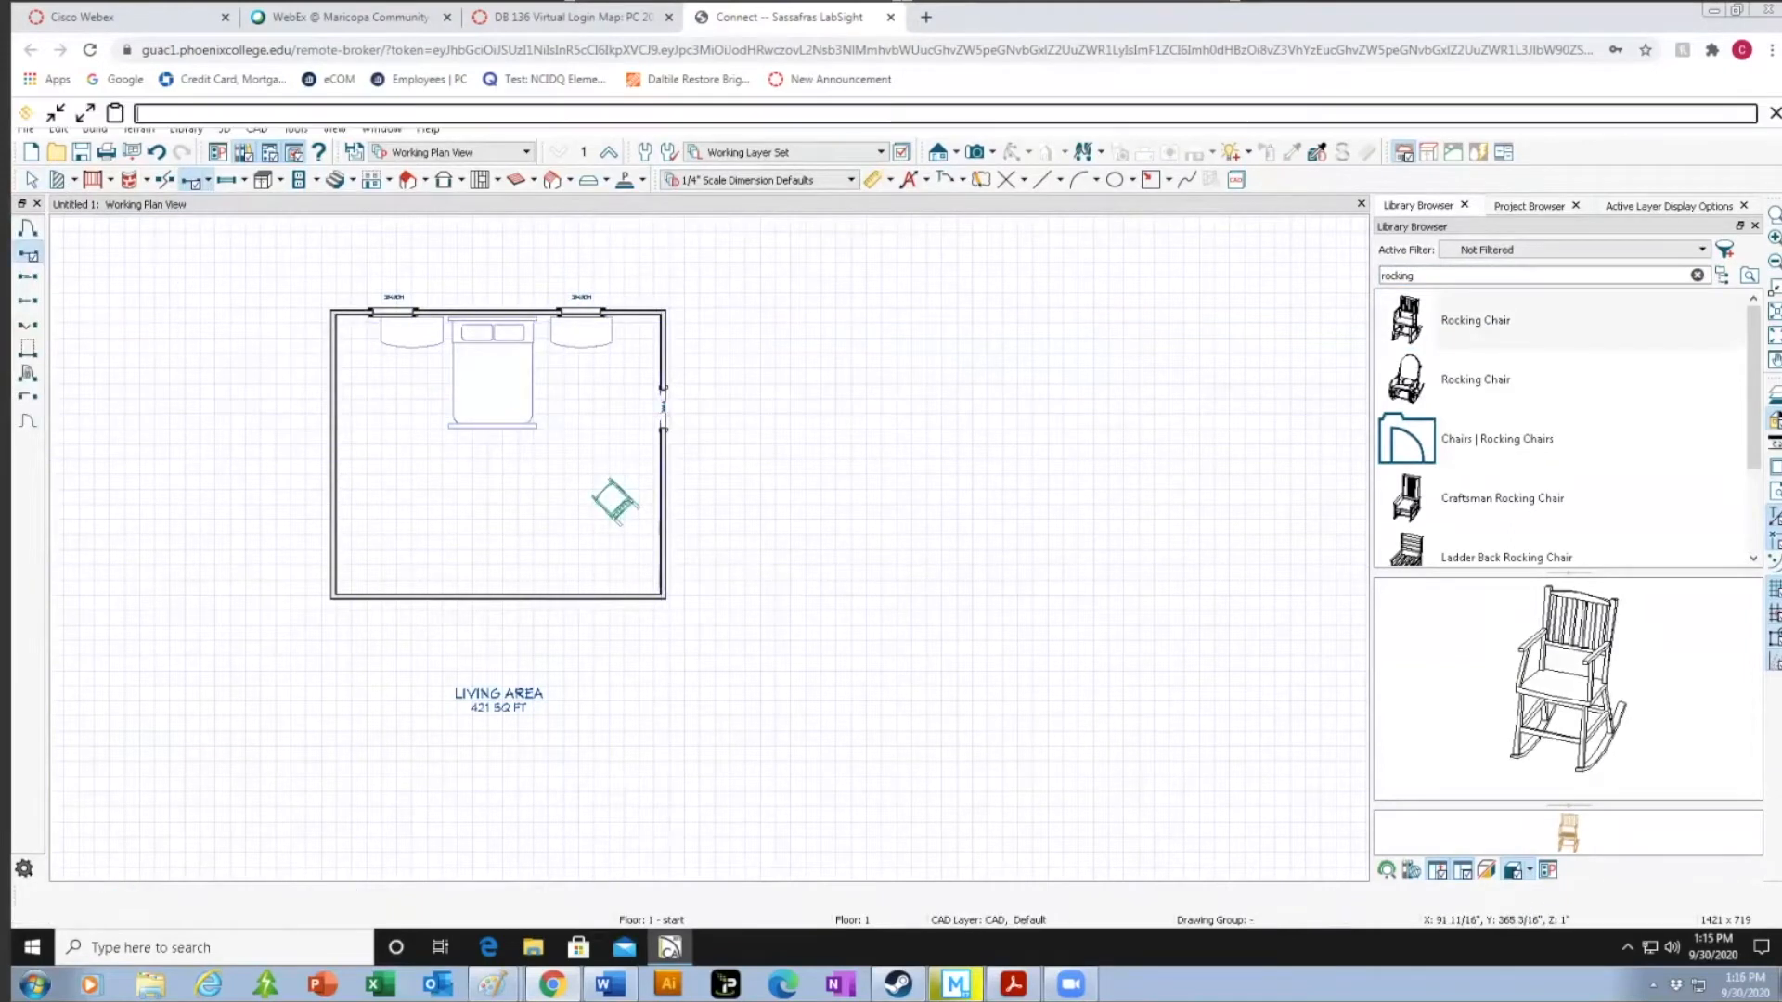
{"action": "left_click", "coordinate": [661, 409]}
{"action": "left_click_drag", "start_coordinate": [664, 430], "coordinate": [663, 479]}
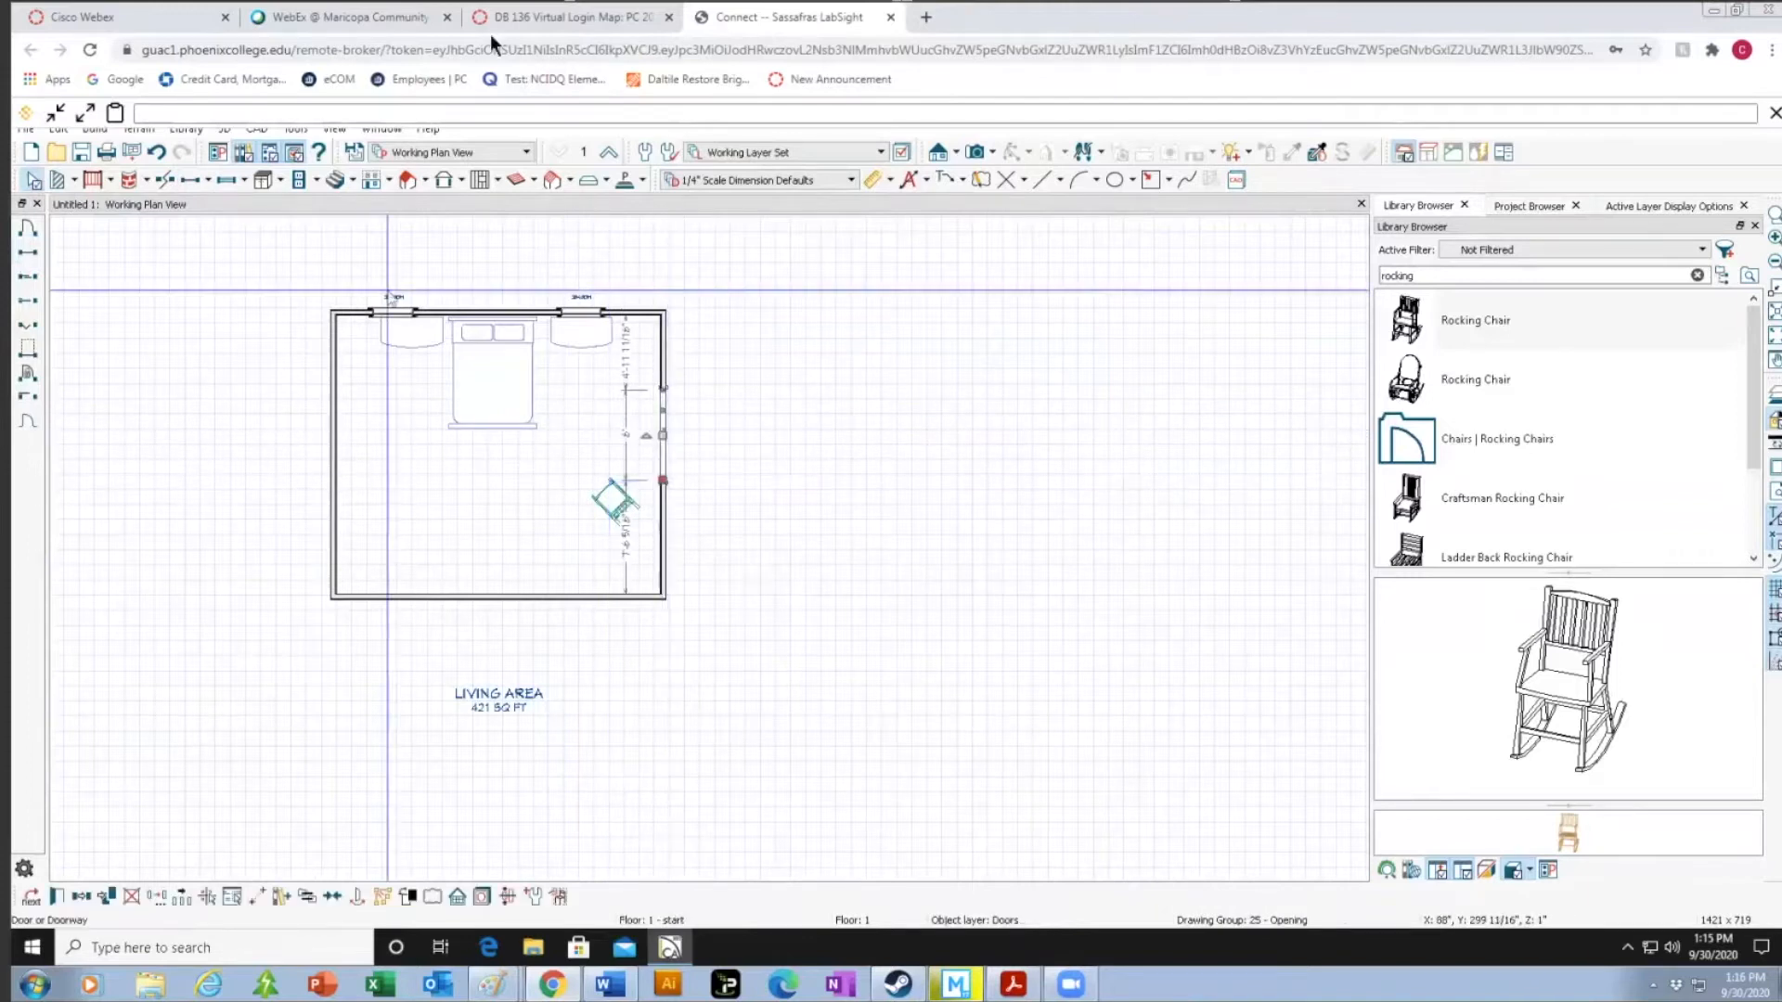
Create a full camera view from the room's lower-left area looking toward the bed.
{"action": "left_click", "coordinate": [974, 151]}
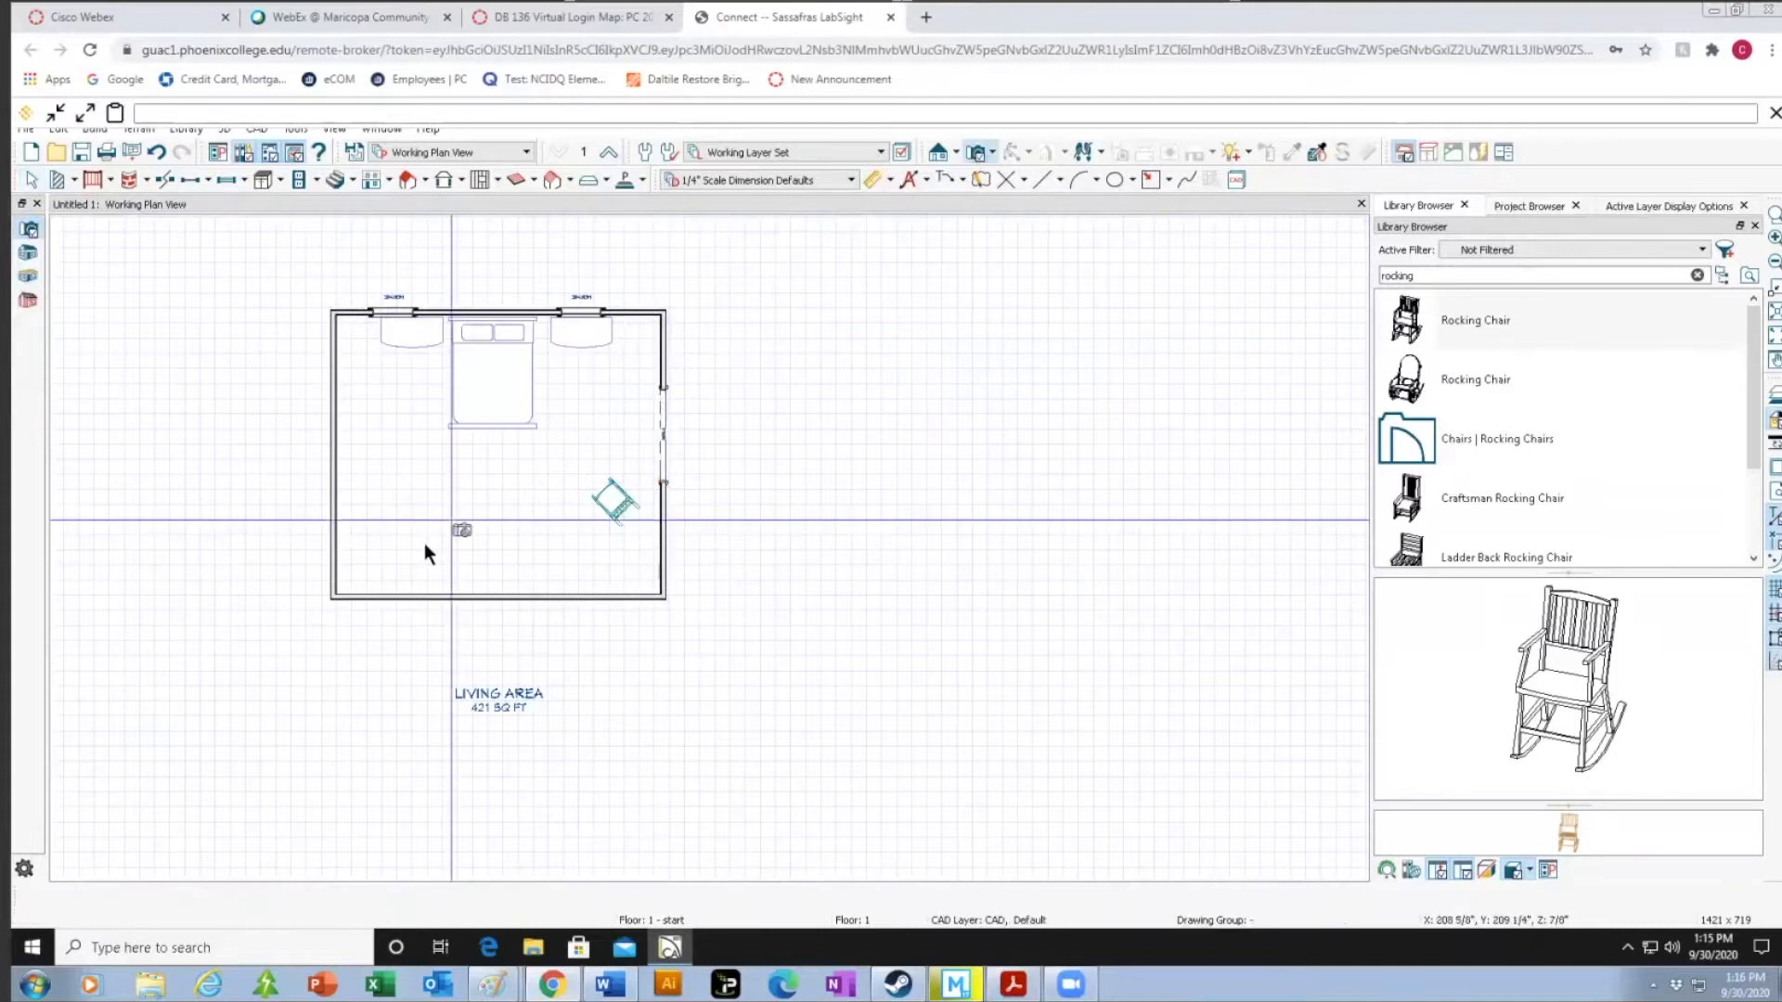
{"action": "left_click_drag", "start_coordinate": [386, 567], "coordinate": [445, 447]}
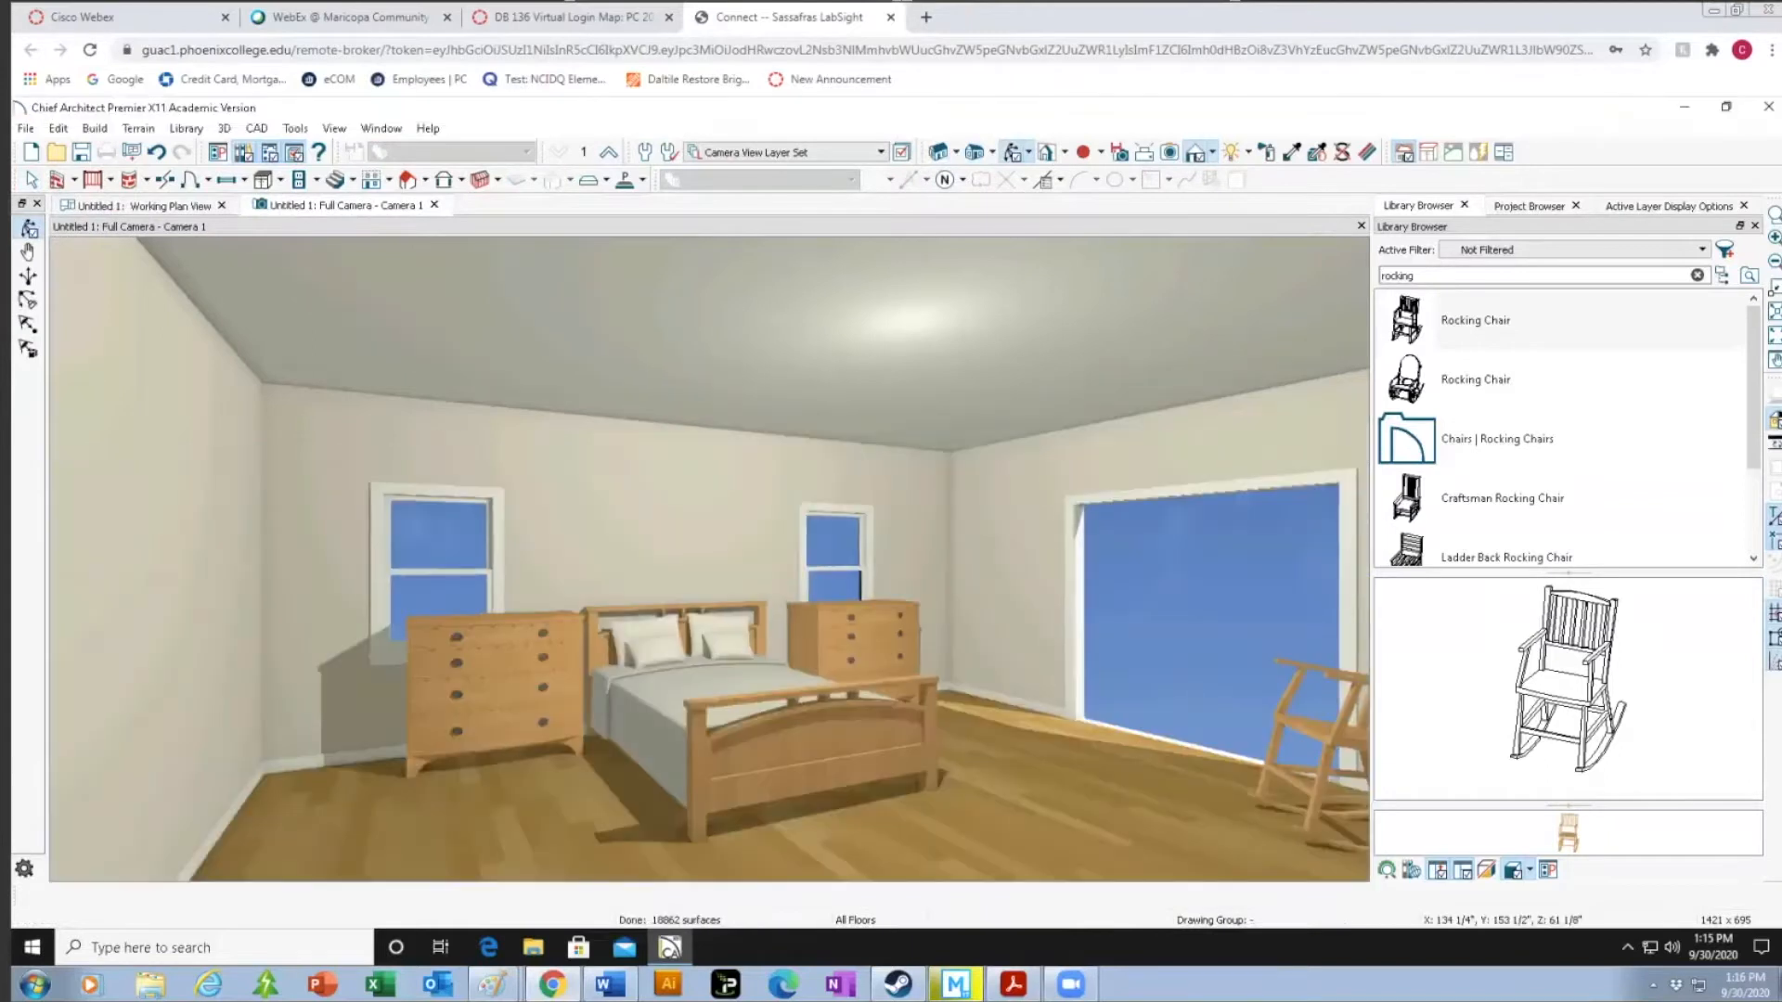
Resize the dresser left of the bed in the camera view to about 32" high and 29" wide.
{"action": "left_click", "coordinate": [31, 179]}
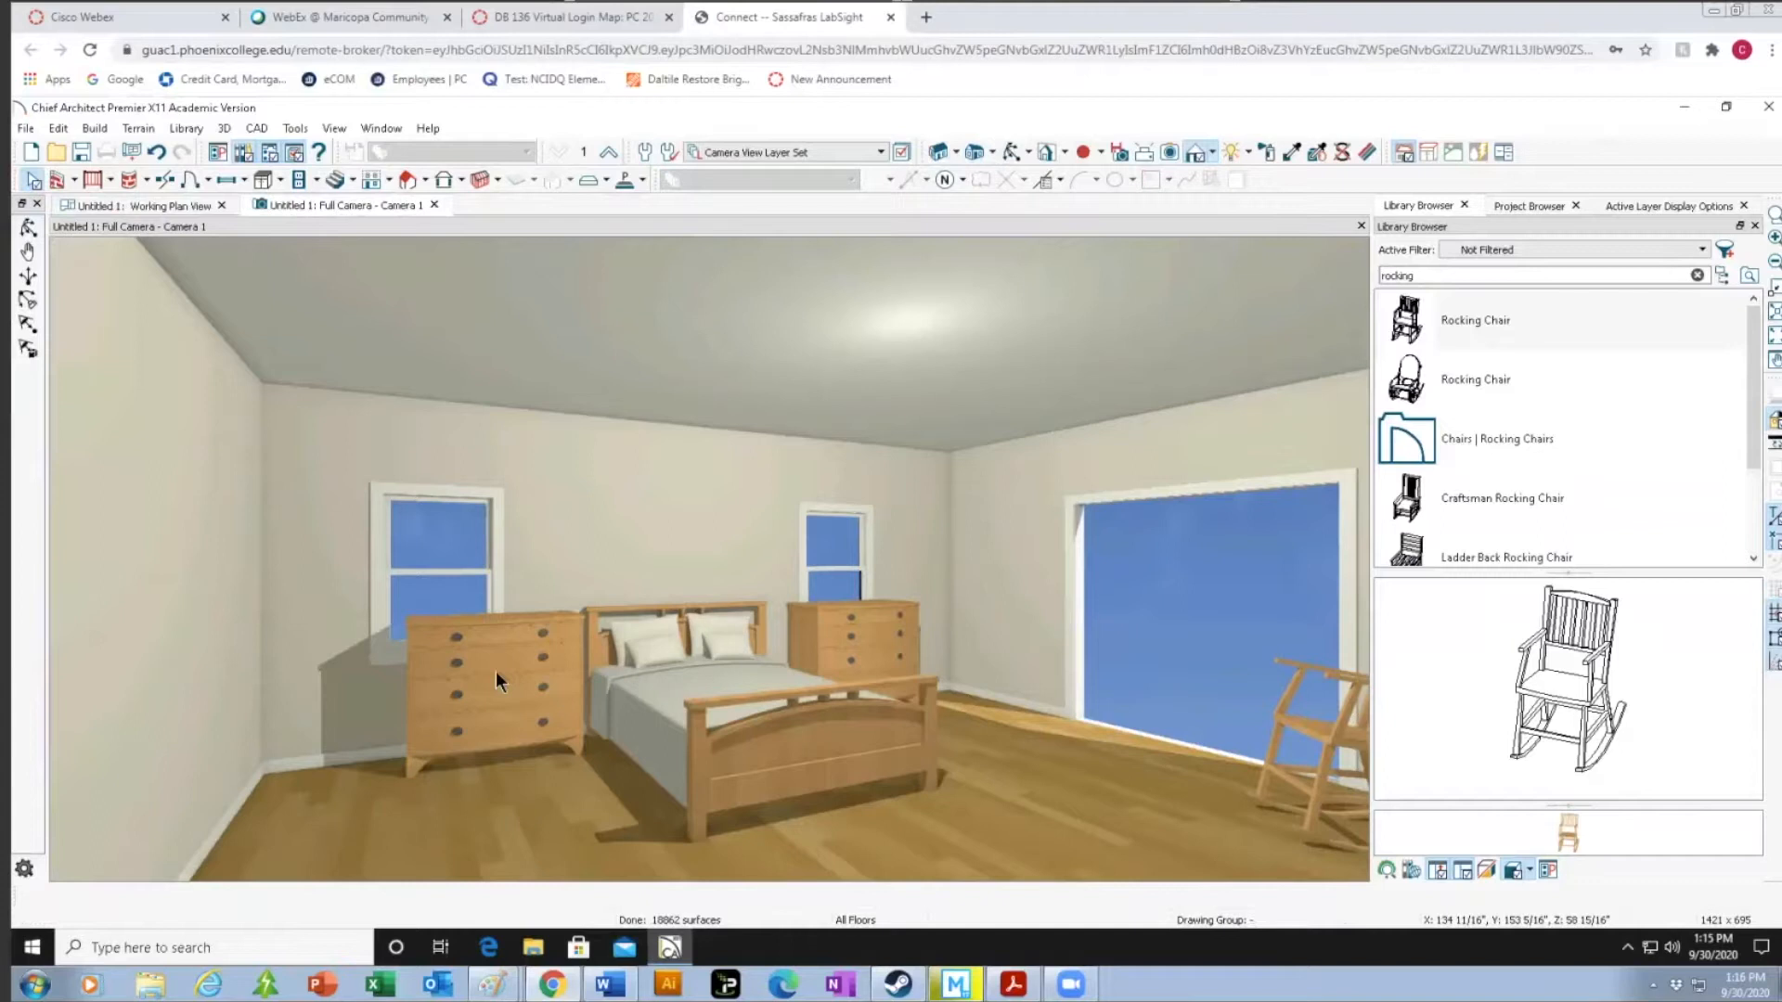
{"action": "left_click", "coordinate": [496, 671]}
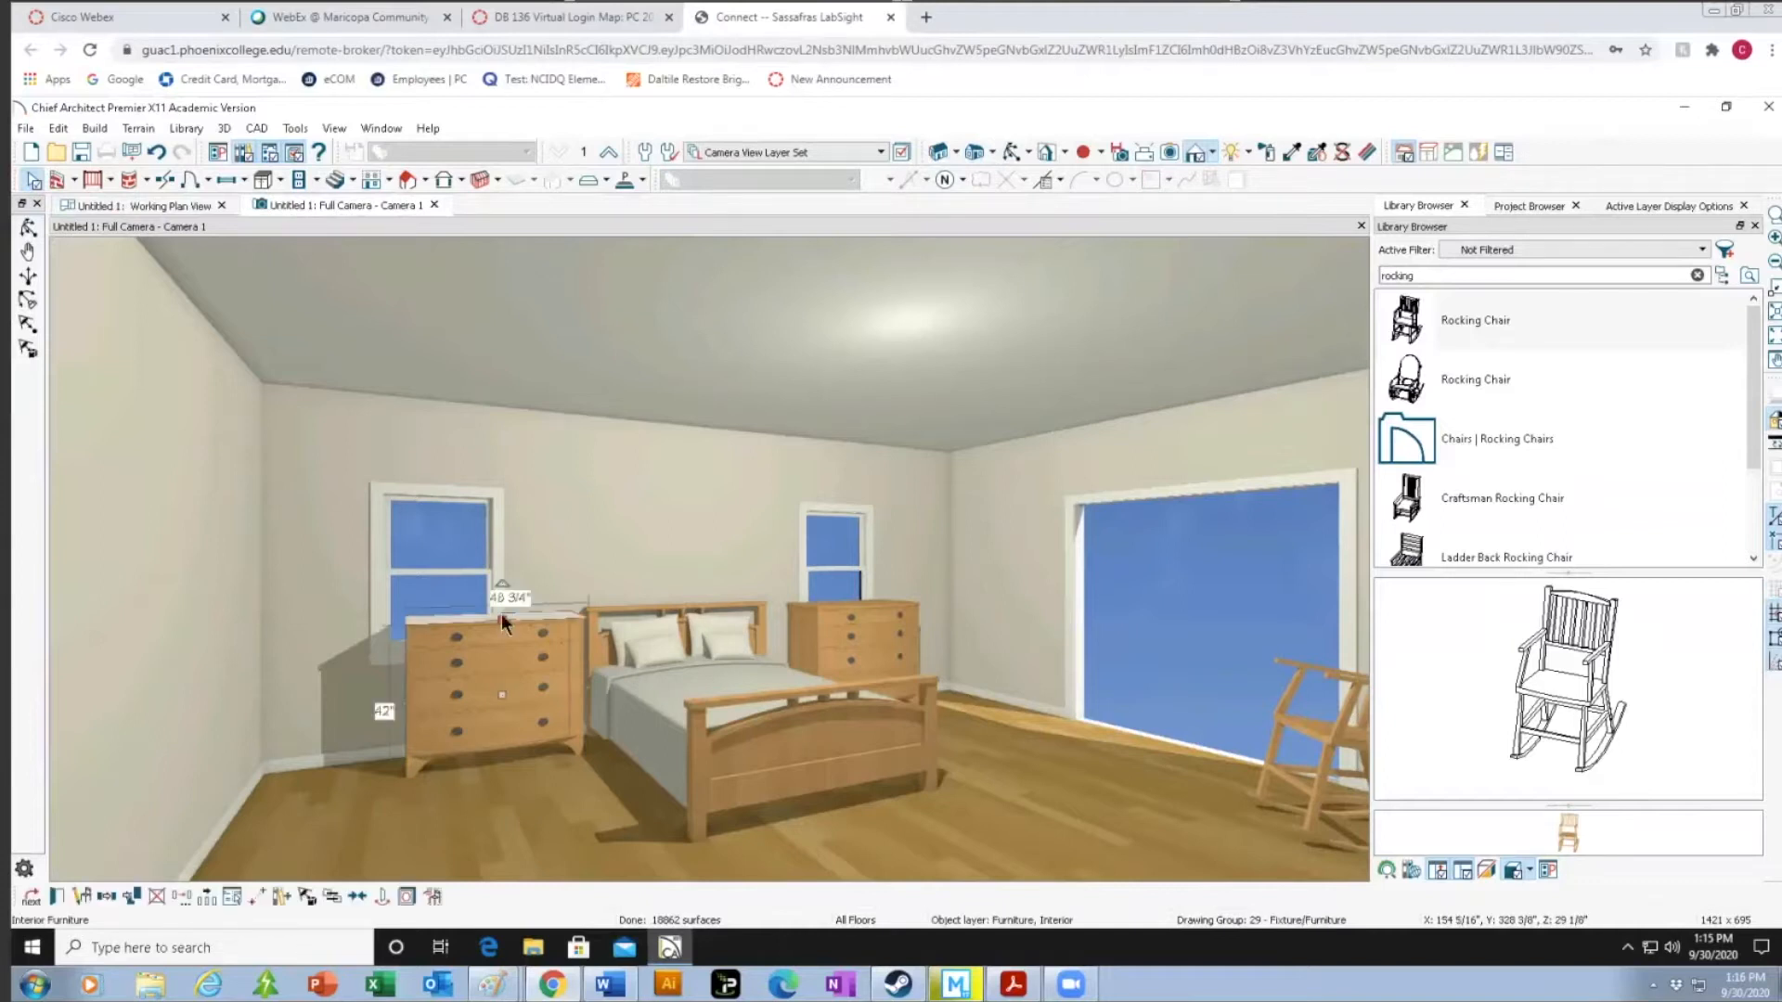
{"action": "left_click_drag", "start_coordinate": [501, 614], "coordinate": [486, 655]}
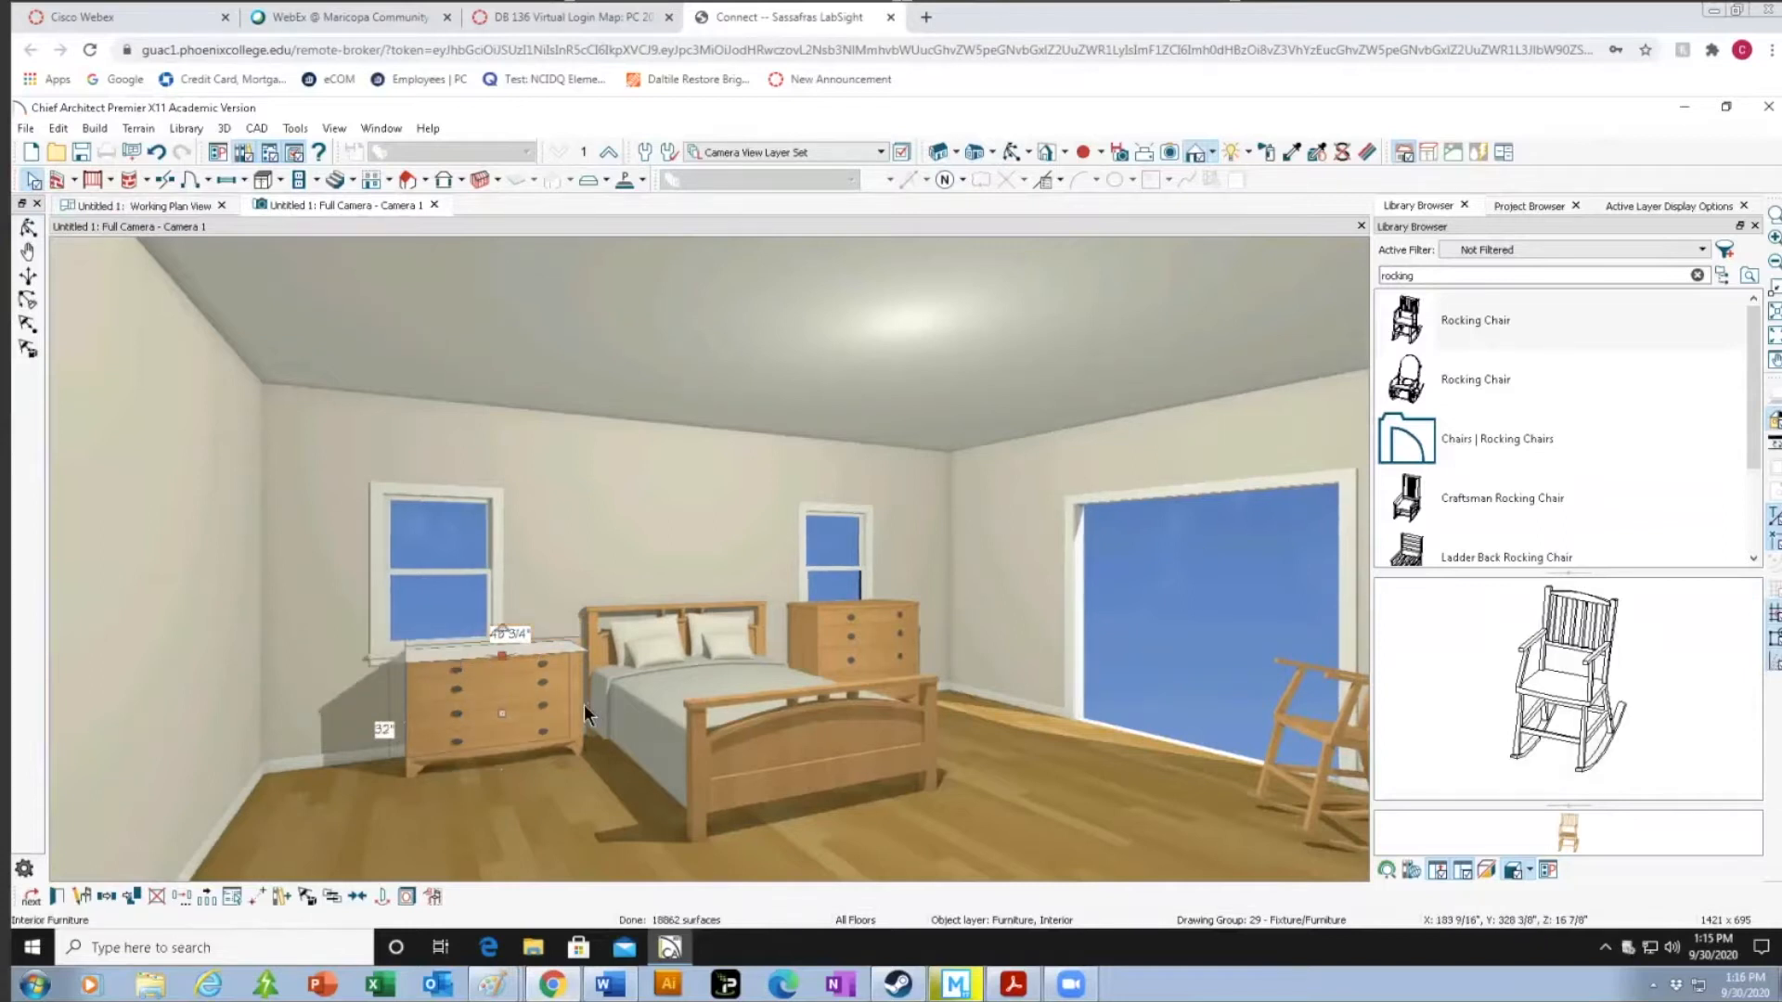
{"action": "left_click_drag", "start_coordinate": [583, 704], "coordinate": [519, 720]}
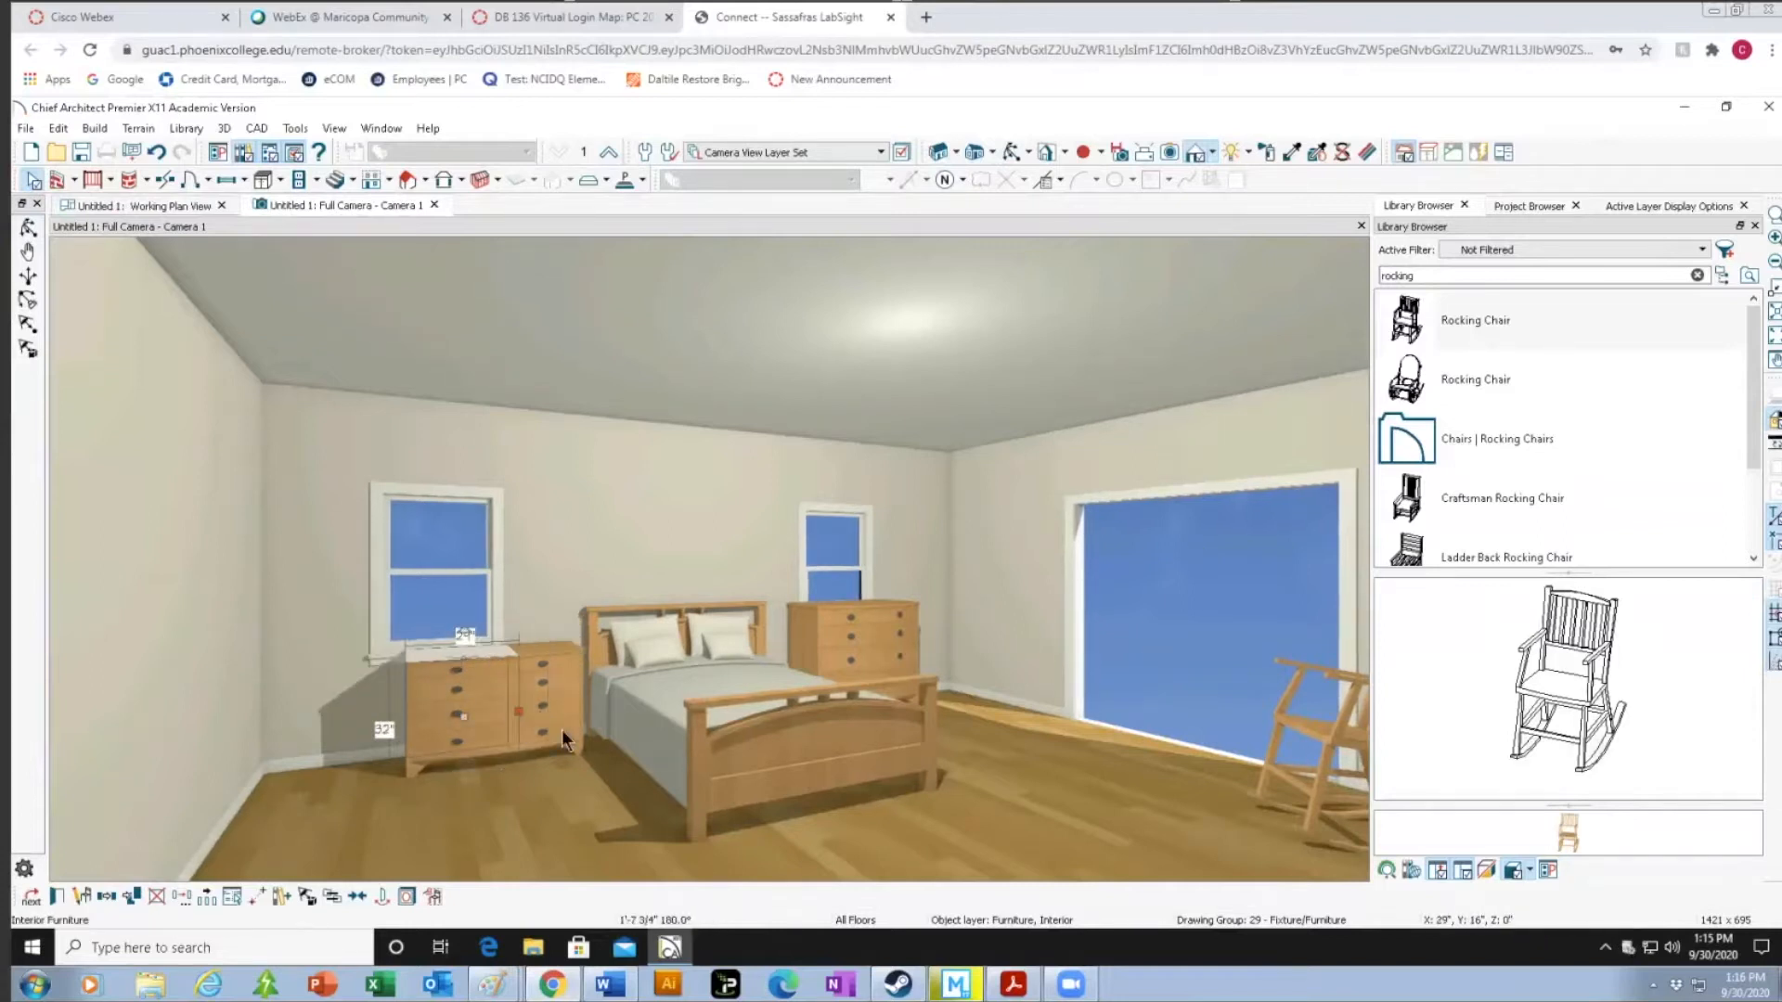
Lower the dresser on the right side of the bed to about 31" high.
{"action": "left_click", "coordinate": [889, 655]}
{"action": "left_click_drag", "start_coordinate": [860, 604], "coordinate": [854, 638]}
{"action": "left_click_drag", "start_coordinate": [916, 727], "coordinate": [916, 727]}
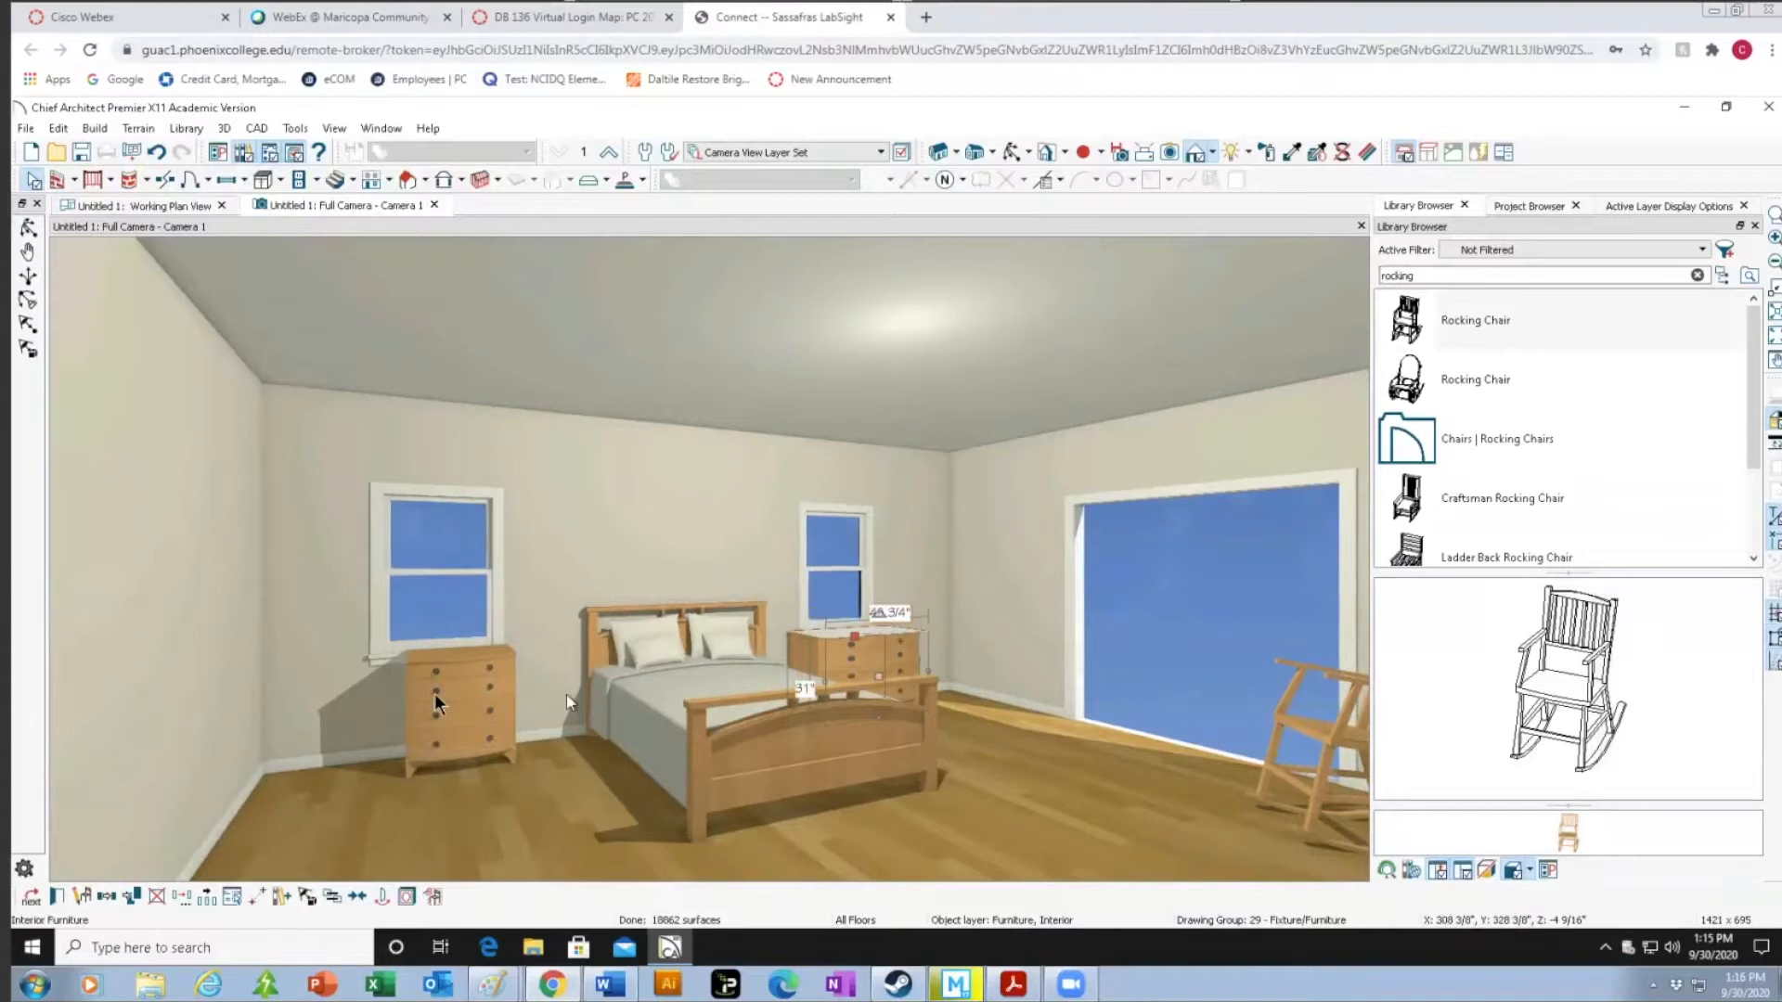
Widen the dresser left of the bed to about 32" and center it under the left window.
{"action": "left_click", "coordinate": [499, 711]}
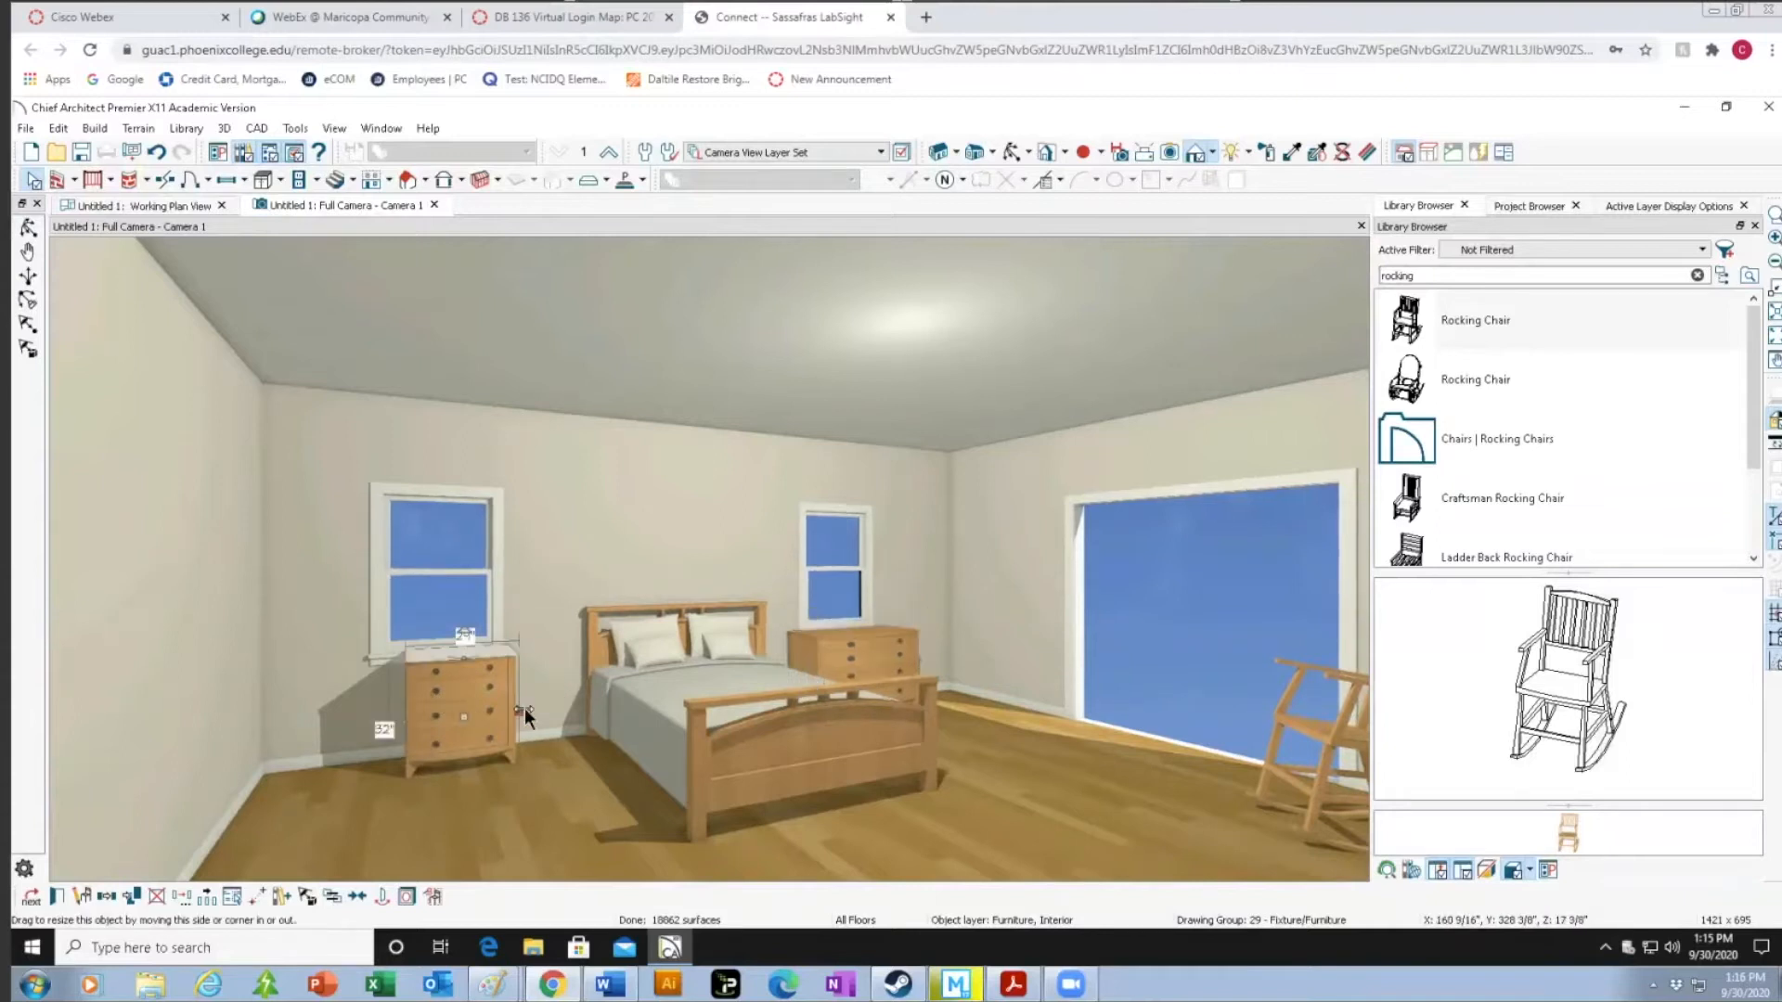
{"action": "left_click_drag", "start_coordinate": [515, 707], "coordinate": [528, 710]}
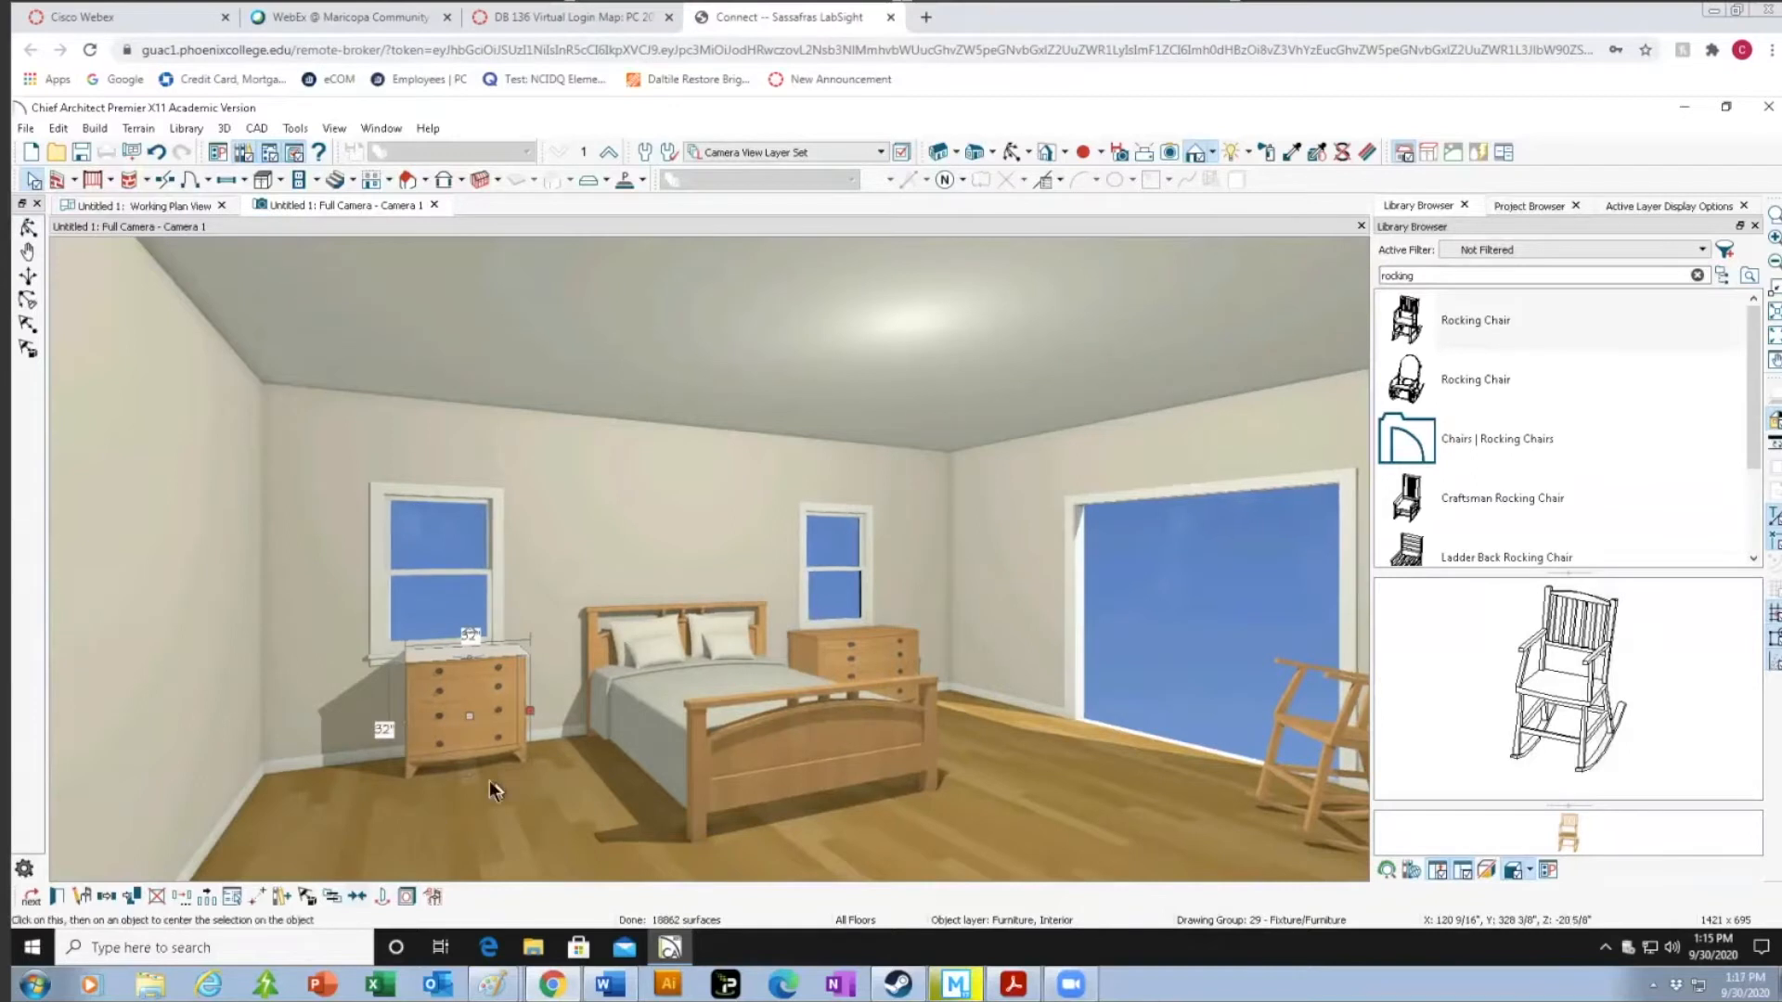
{"action": "left_click", "coordinate": [353, 898]}
{"action": "left_click", "coordinate": [443, 571]}
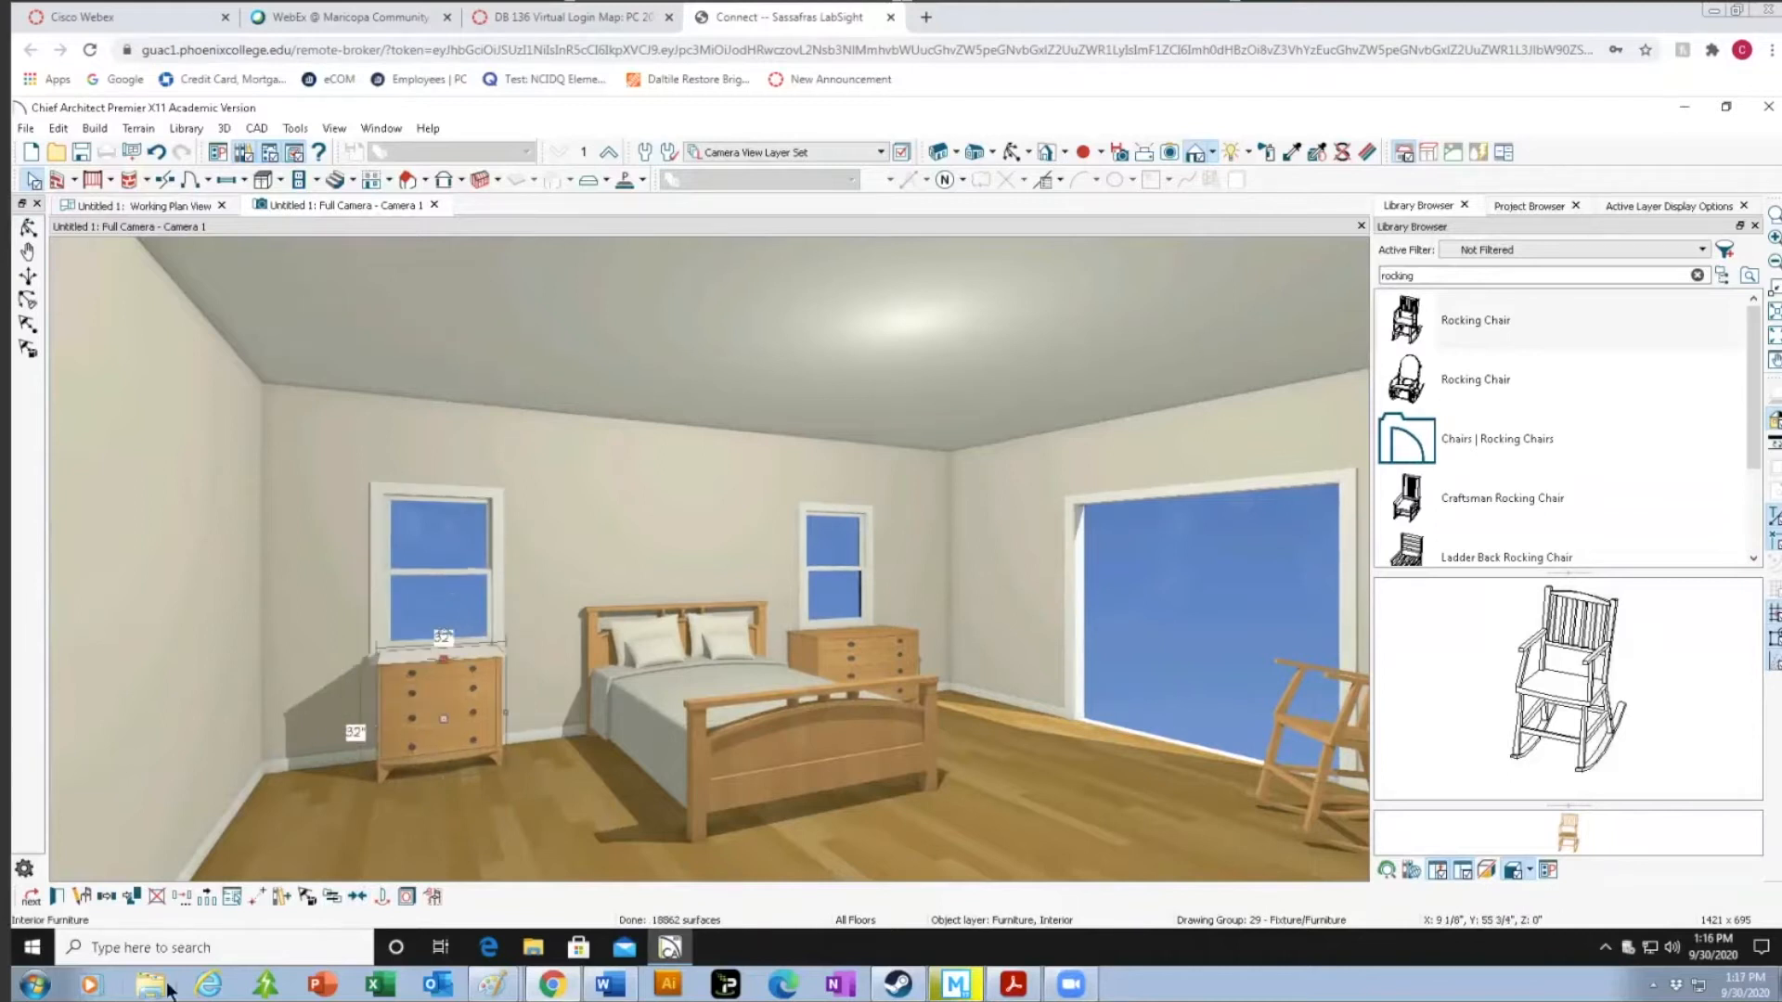
Center the bed on the wall behind its headboard and clear the selection.
{"action": "left_click", "coordinate": [803, 710]}
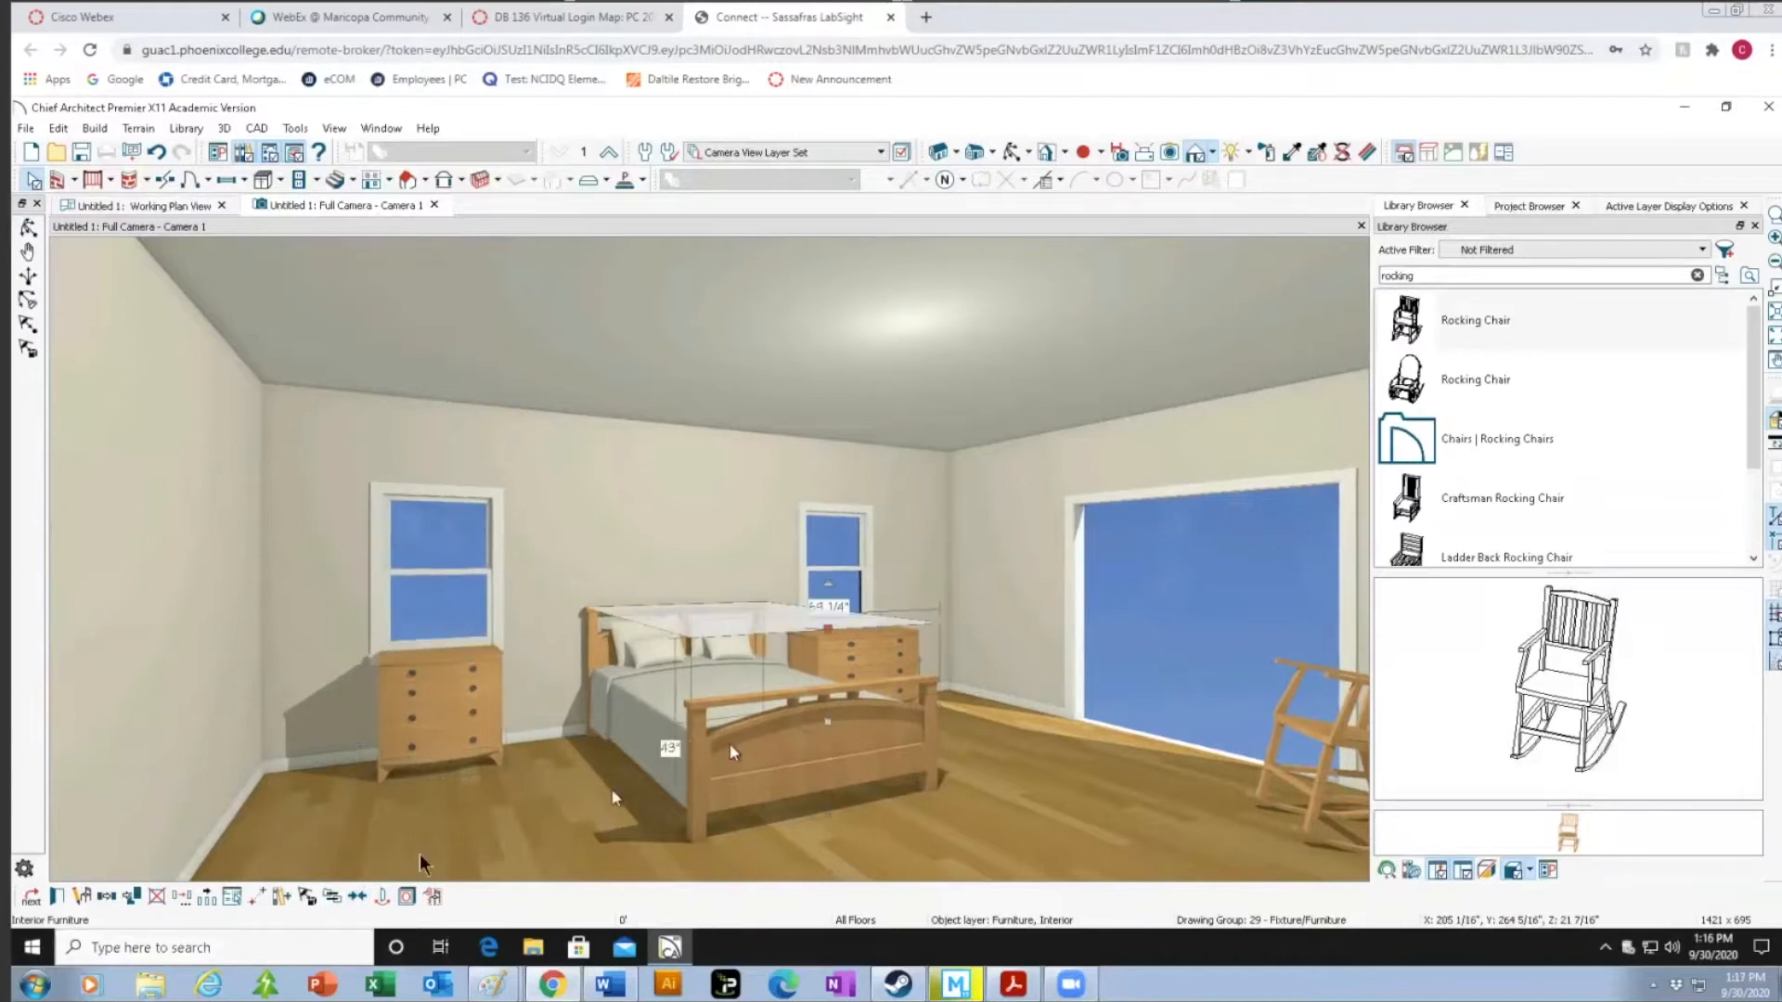
{"action": "left_click", "coordinate": [358, 895]}
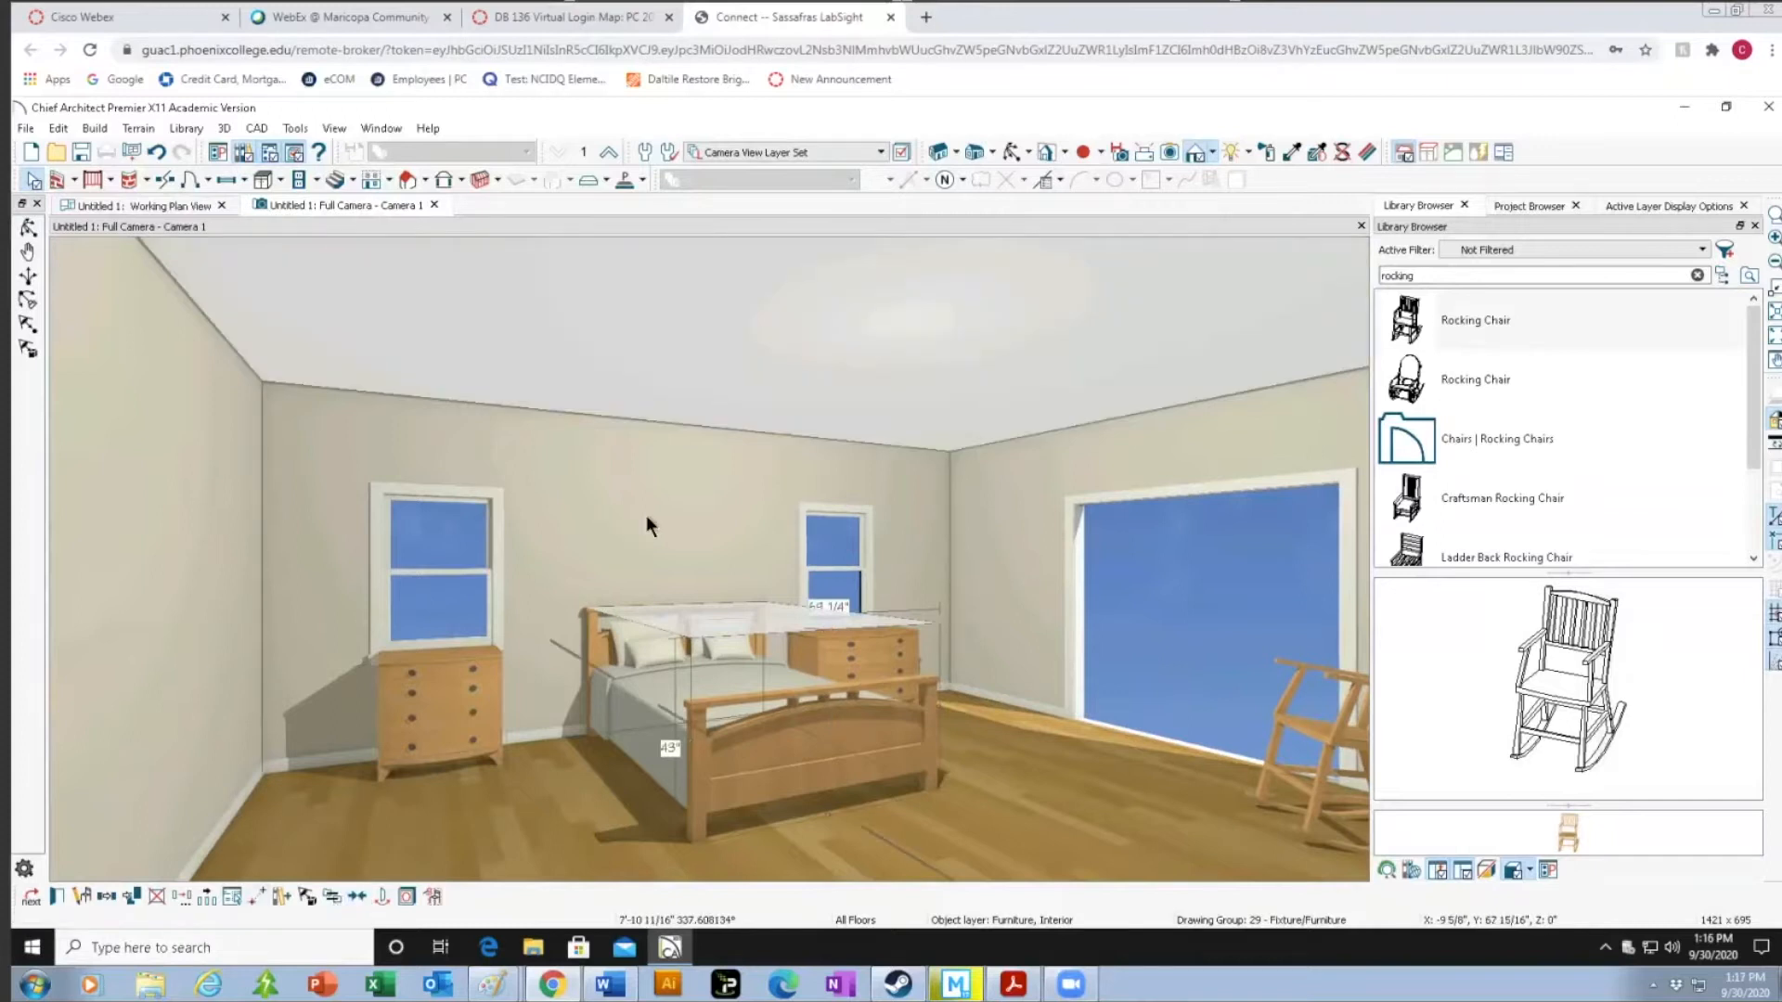
{"action": "left_click", "coordinate": [647, 517]}
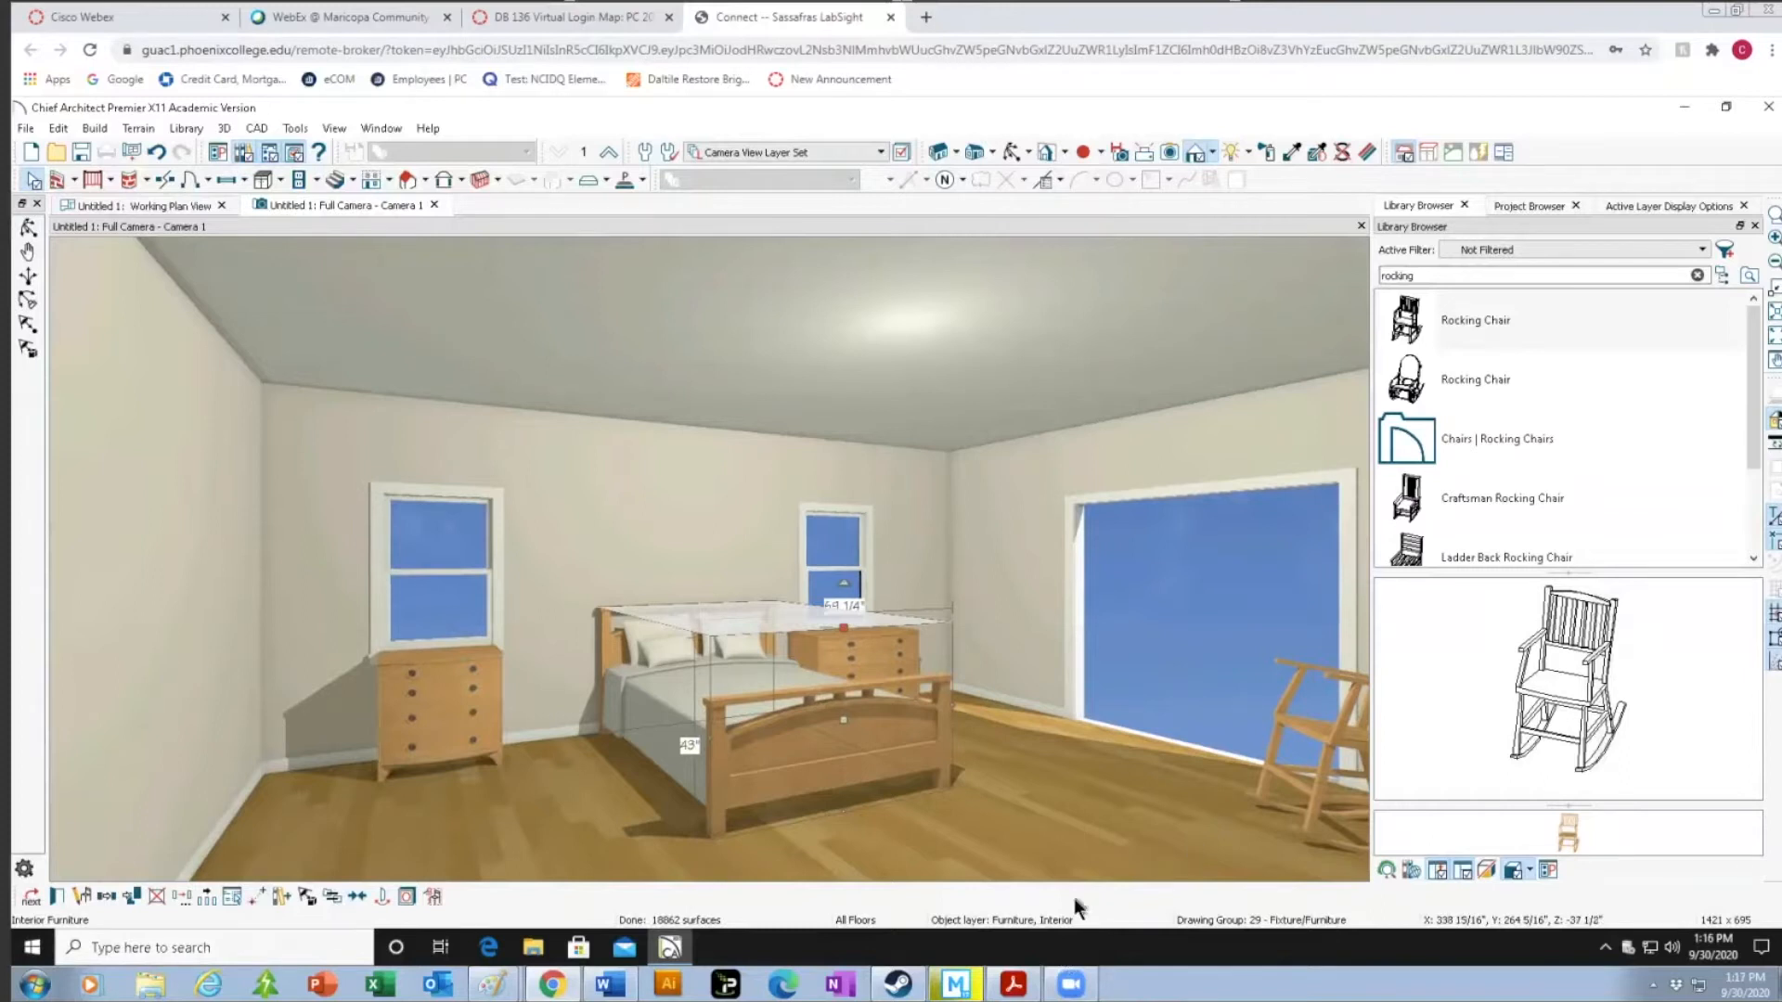
{"action": "left_click", "coordinate": [934, 837]}
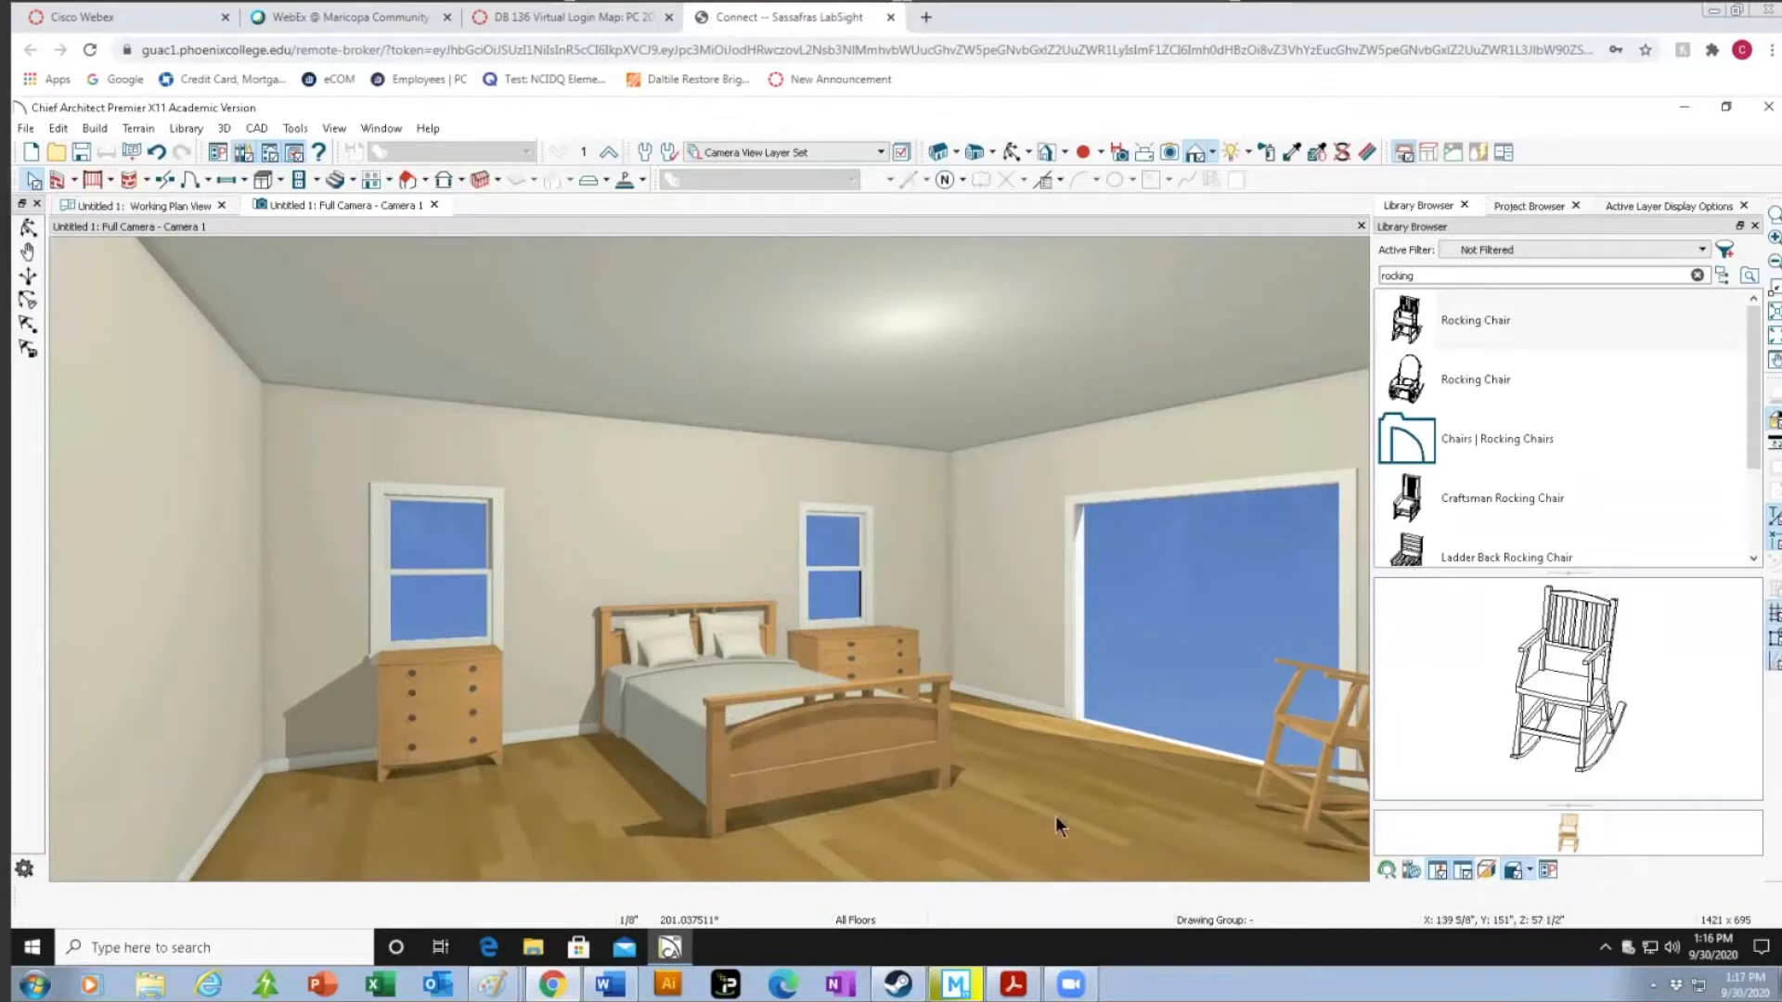
Close the camera view and select the bedroom furniture as a group in the plan, followed by the room itself.
{"action": "left_click", "coordinate": [434, 205]}
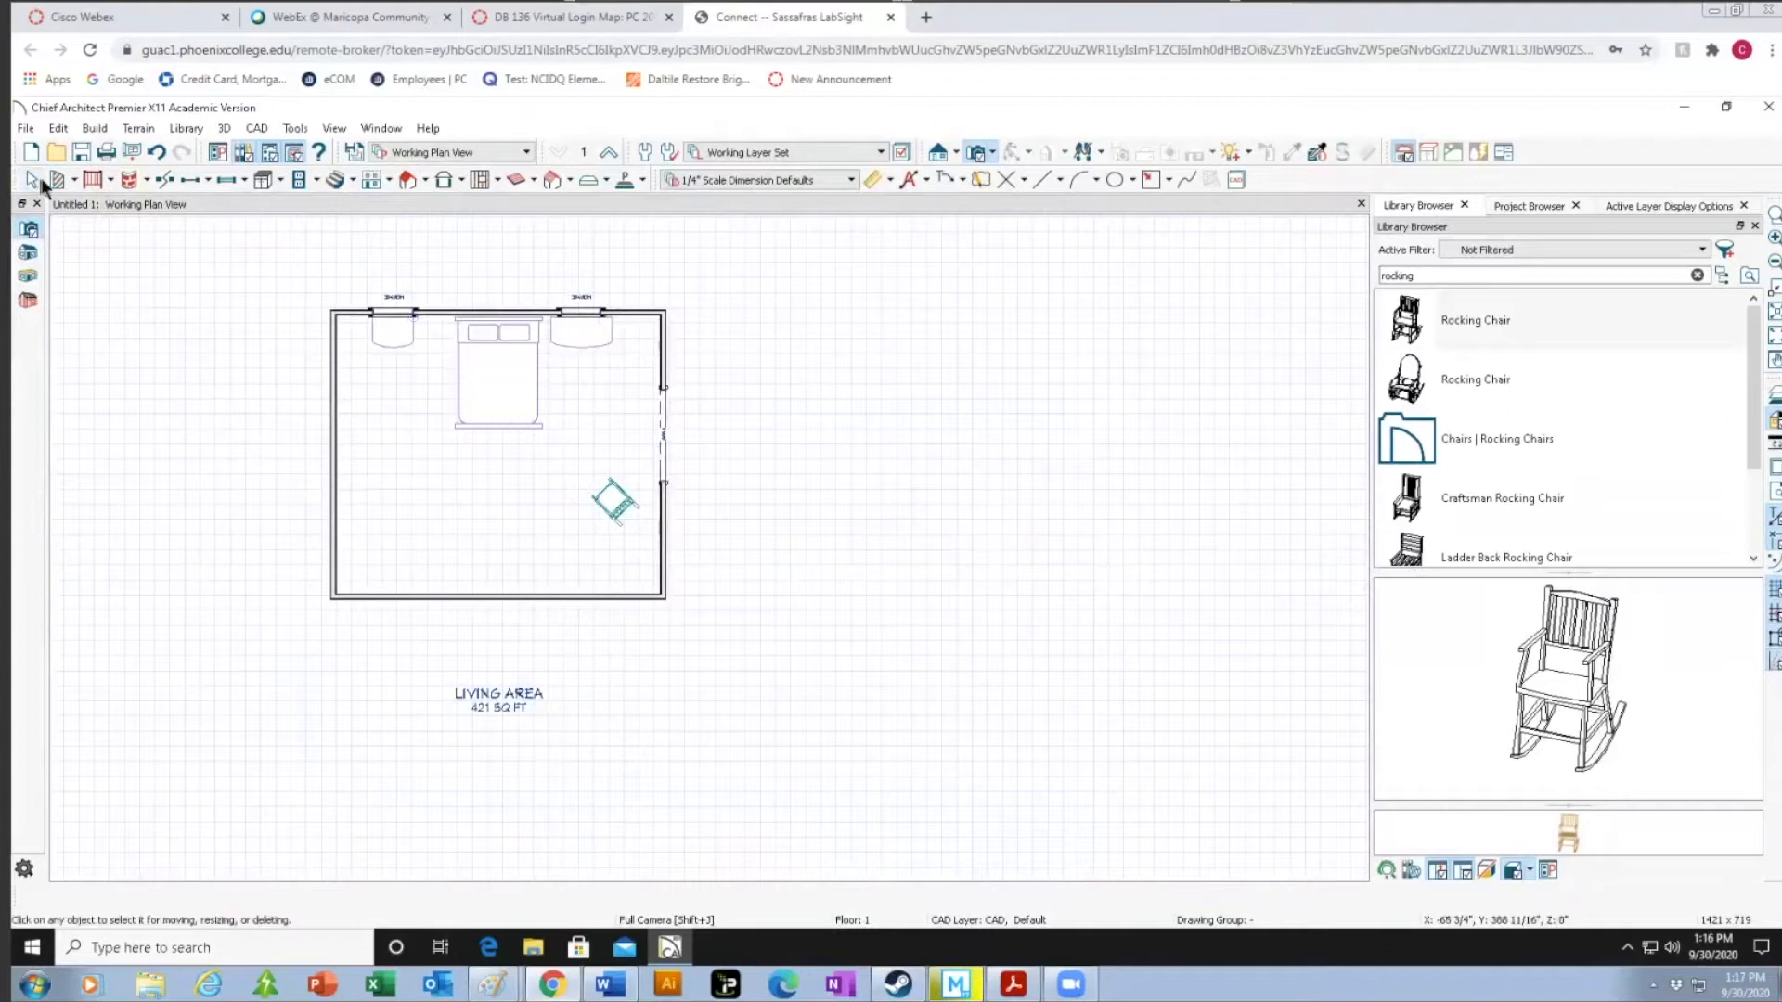
{"action": "left_click_drag", "start_coordinate": [598, 542], "coordinate": [360, 327]}
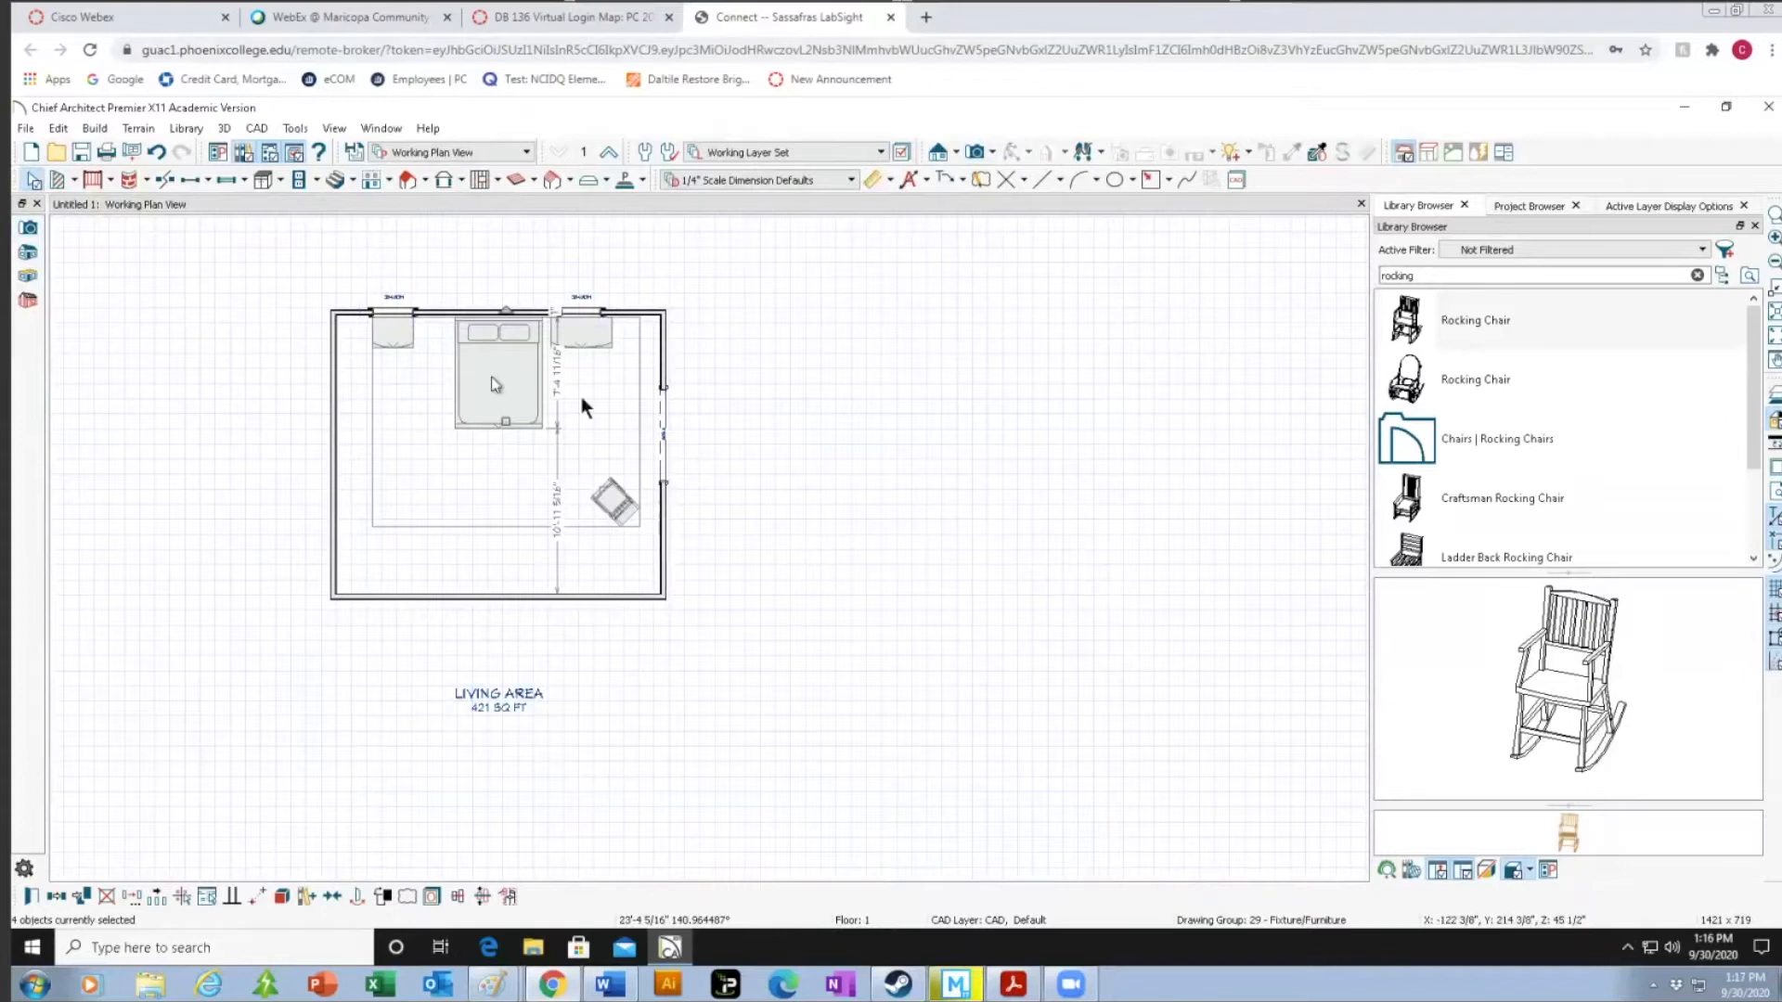
{"action": "left_click", "coordinate": [488, 548]}
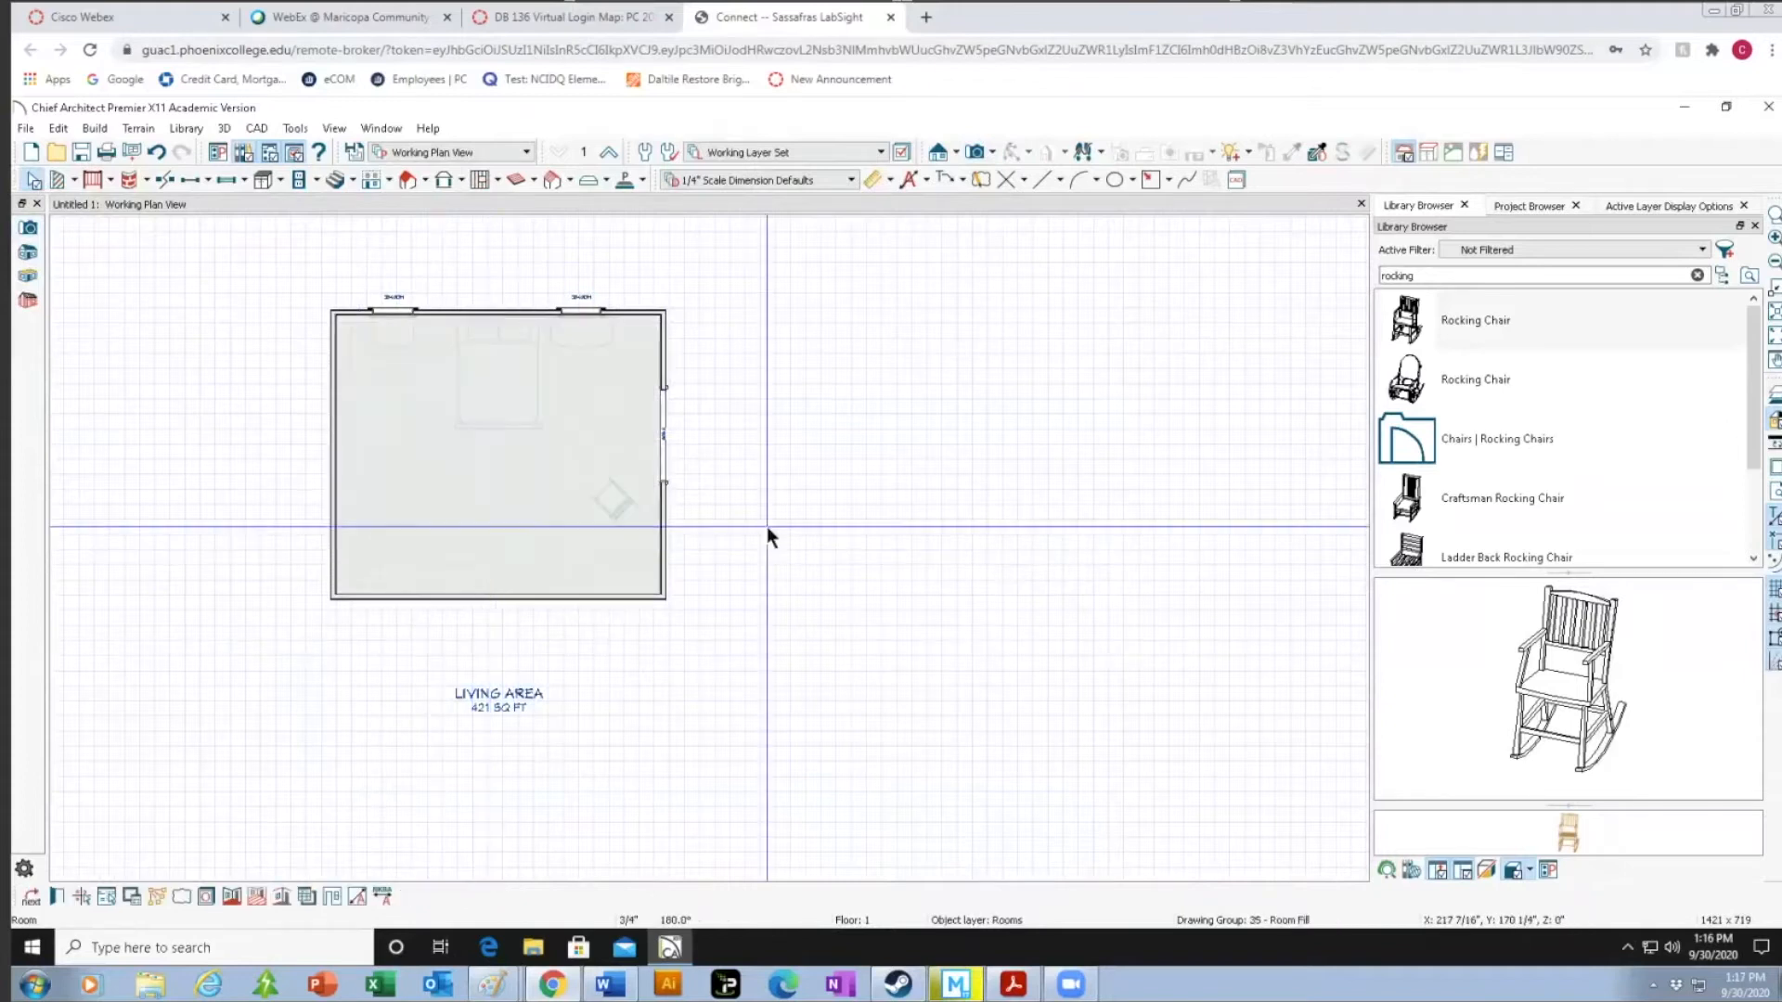
Create a full camera view from the room's lower-left corner toward the bed and display it with the Line Drawing technique.
{"action": "left_click", "coordinate": [975, 153]}
{"action": "left_click_drag", "start_coordinate": [393, 570], "coordinate": [432, 487]}
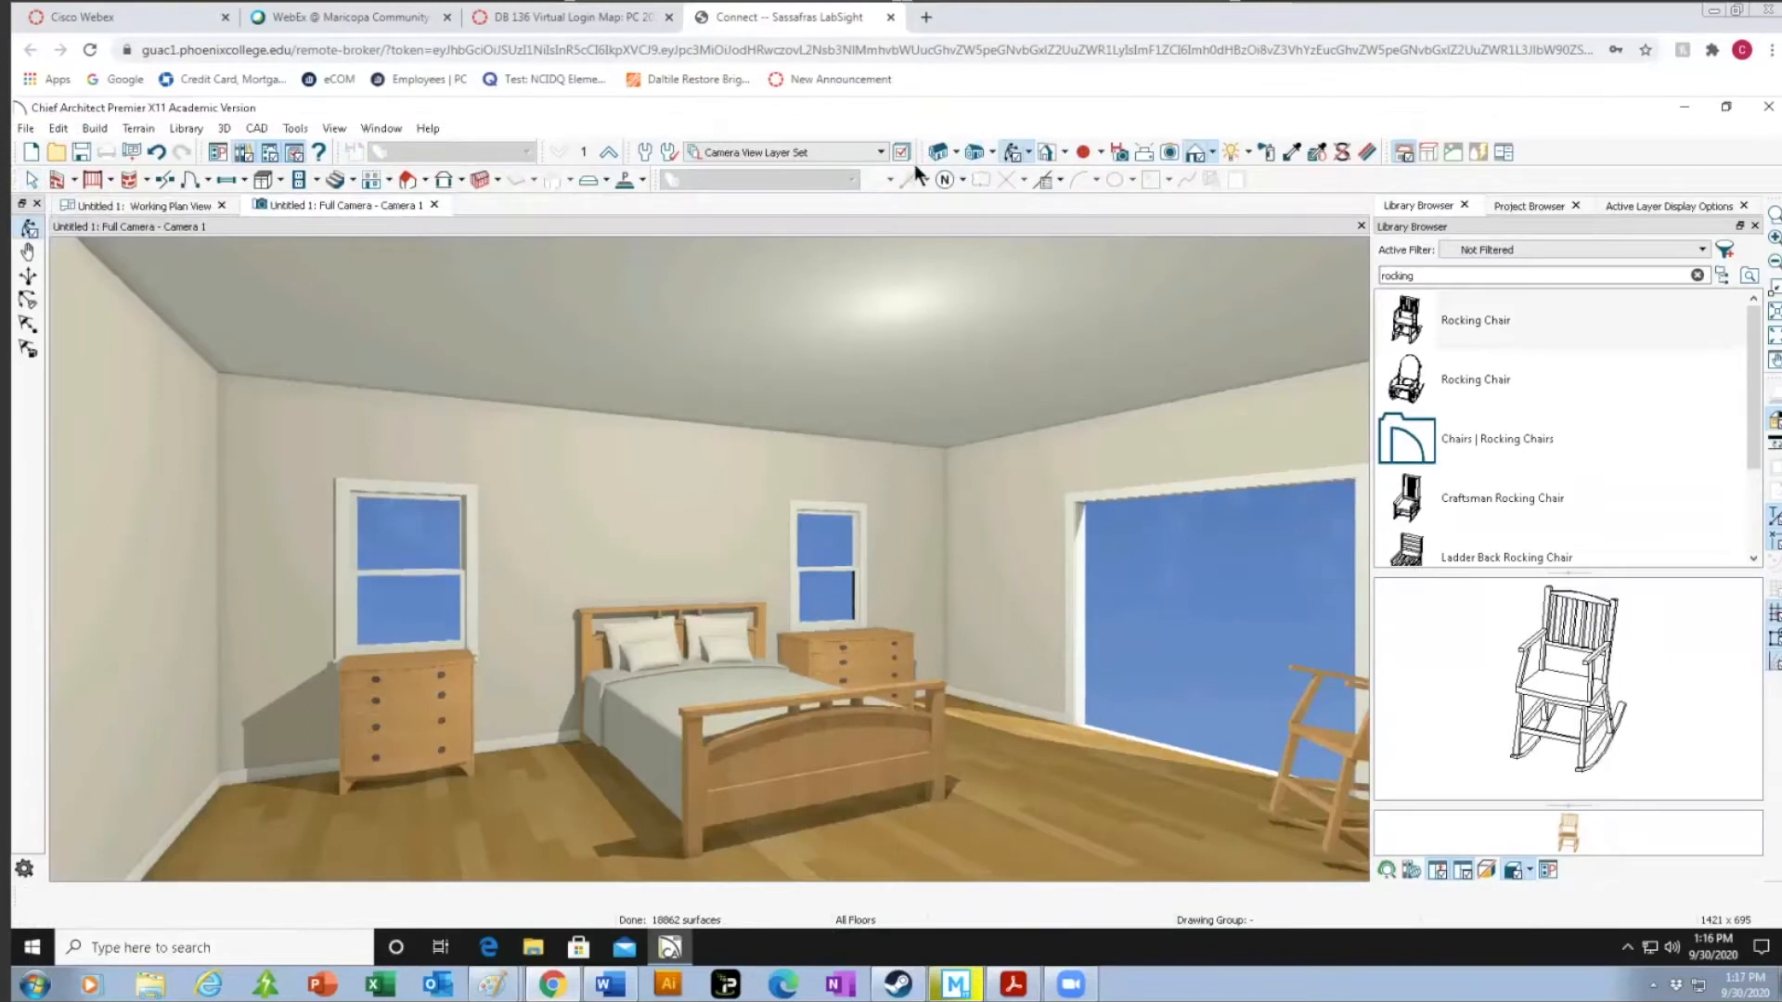
{"action": "left_click", "coordinate": [1212, 154]}
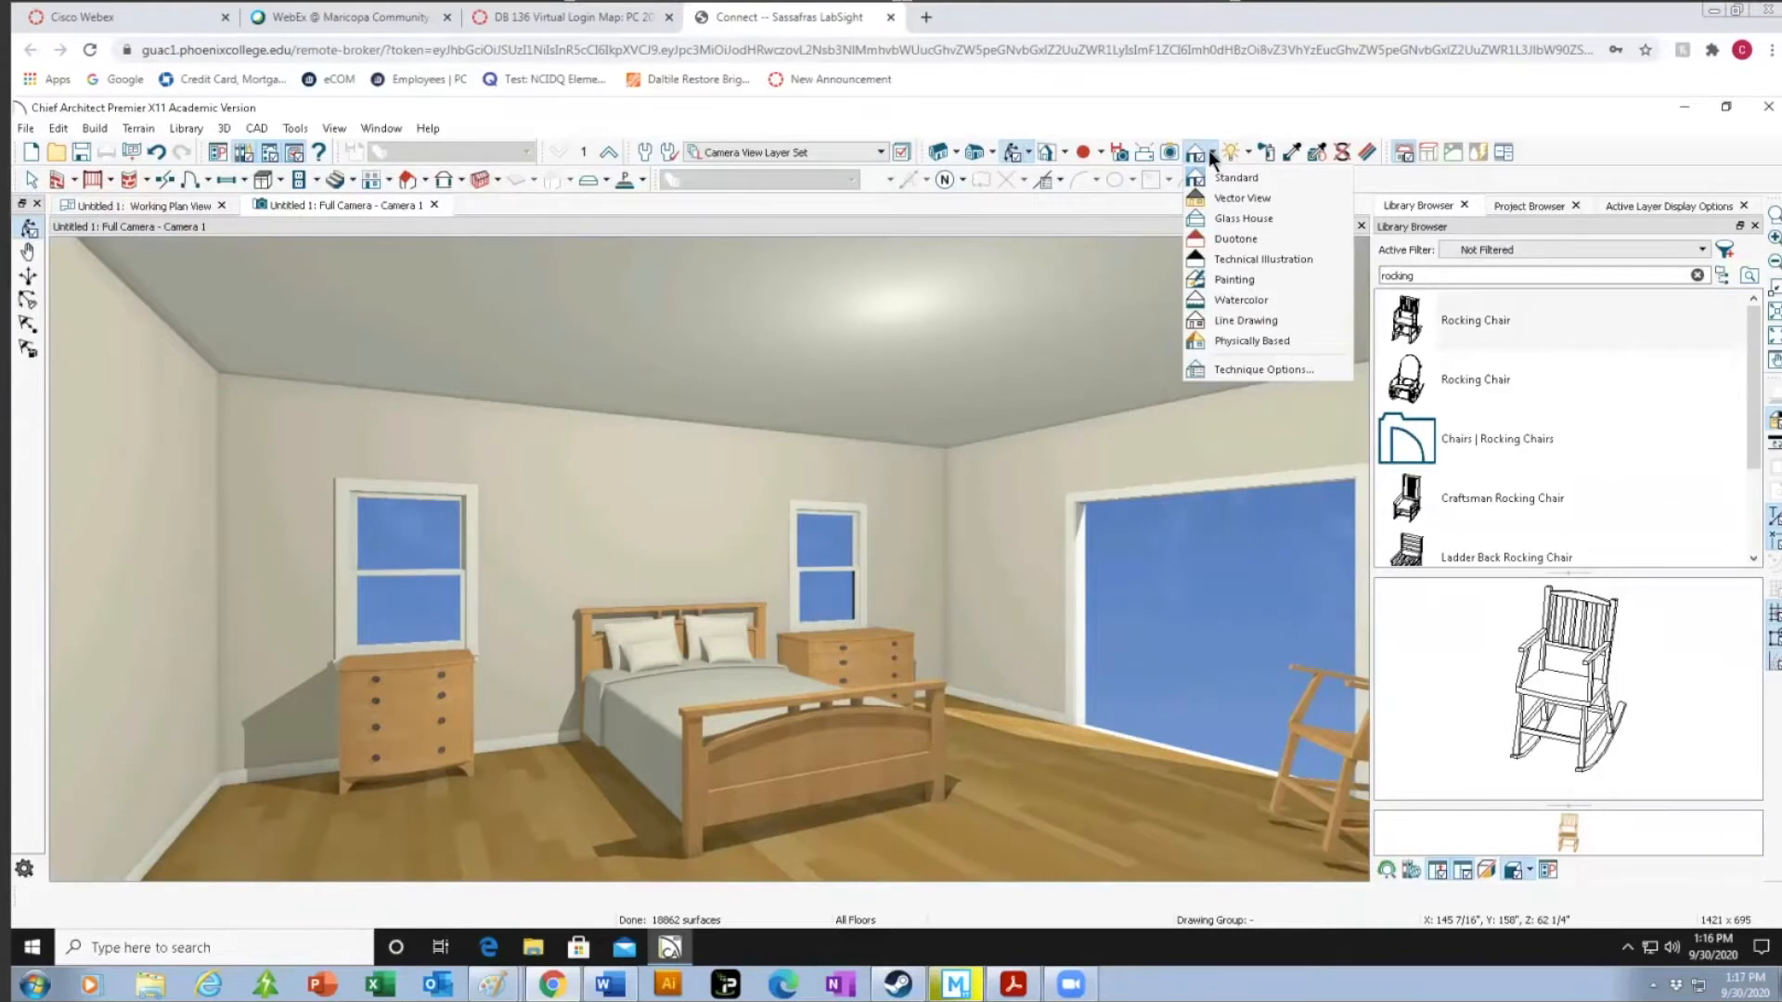
{"action": "left_click", "coordinate": [1255, 321]}
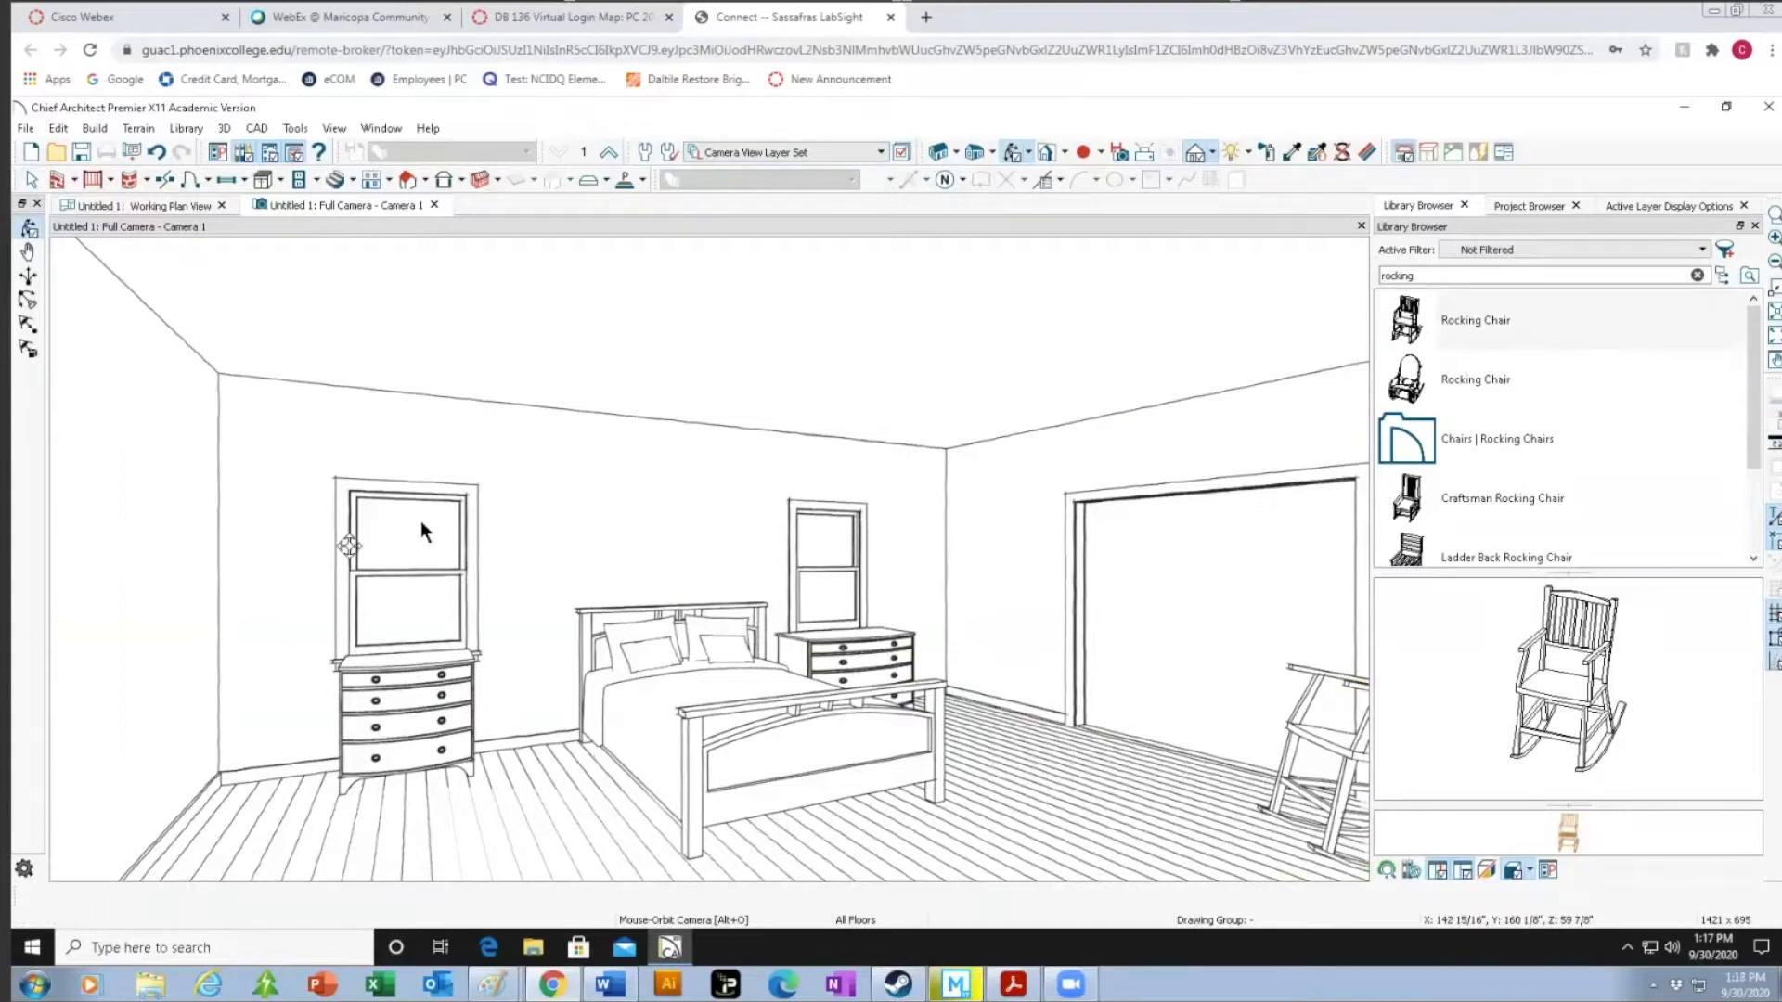
Return to the plan view, select all the walls, openings and furniture together, and delete them.
{"action": "left_click", "coordinate": [158, 204]}
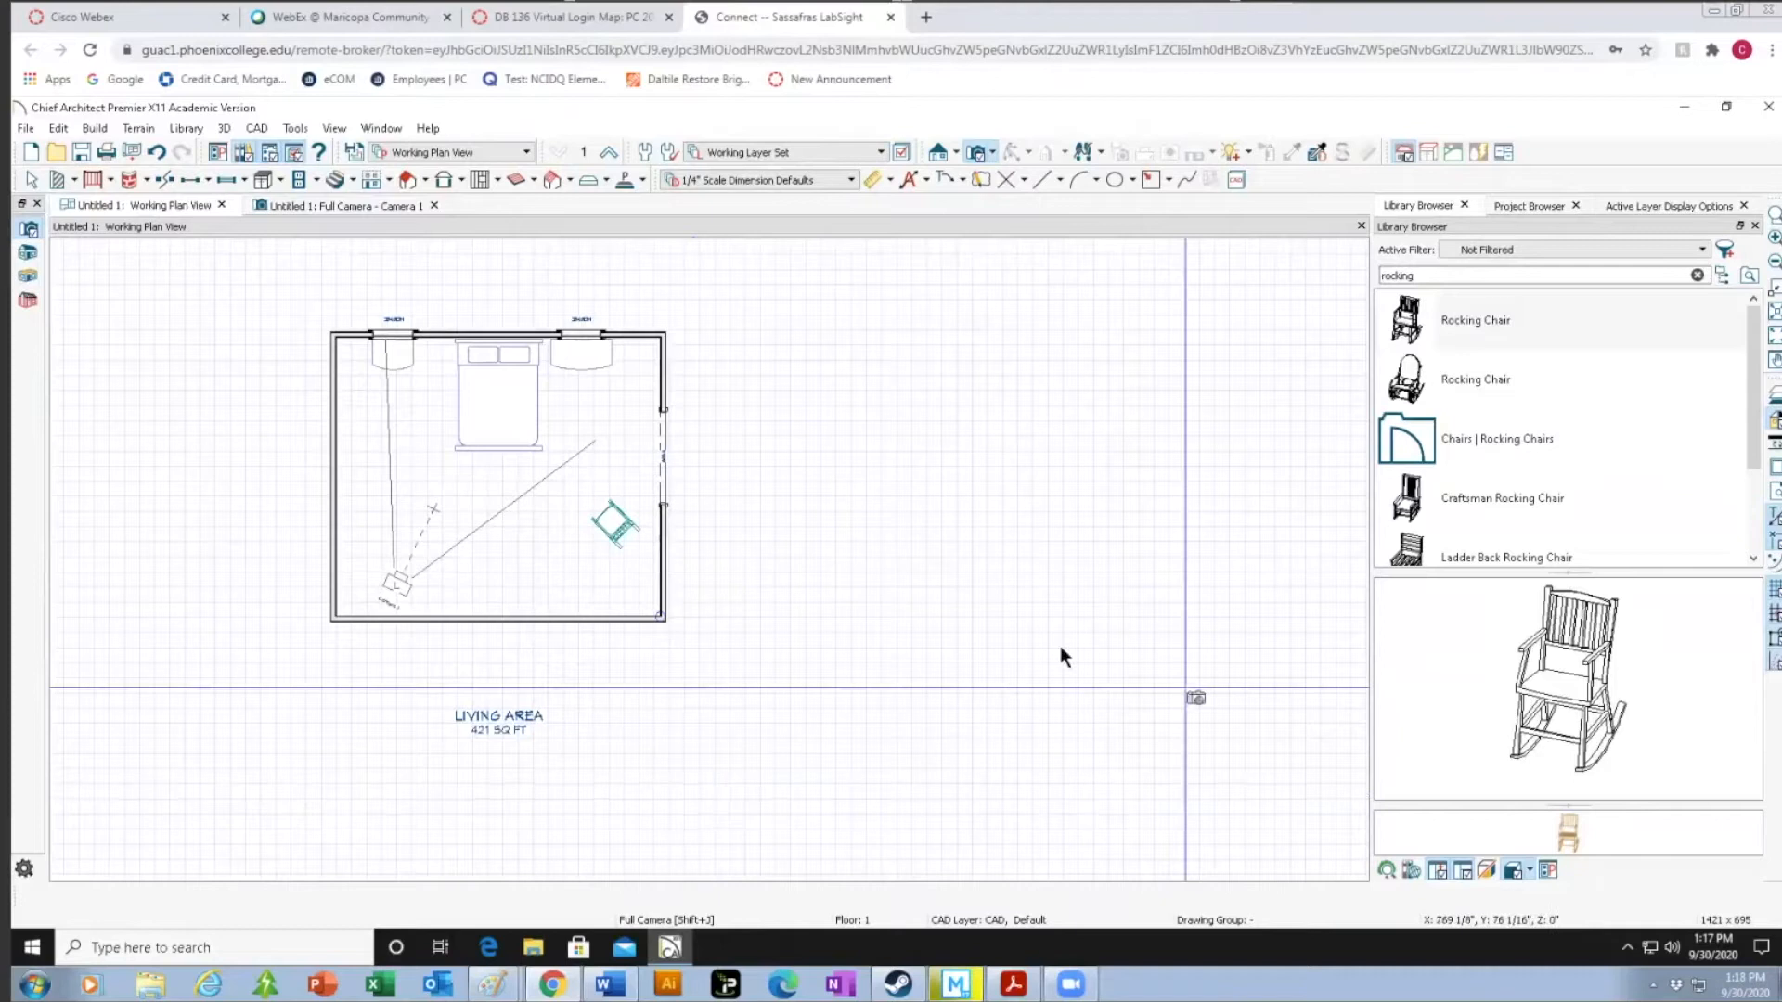
{"action": "left_click", "coordinate": [29, 174]}
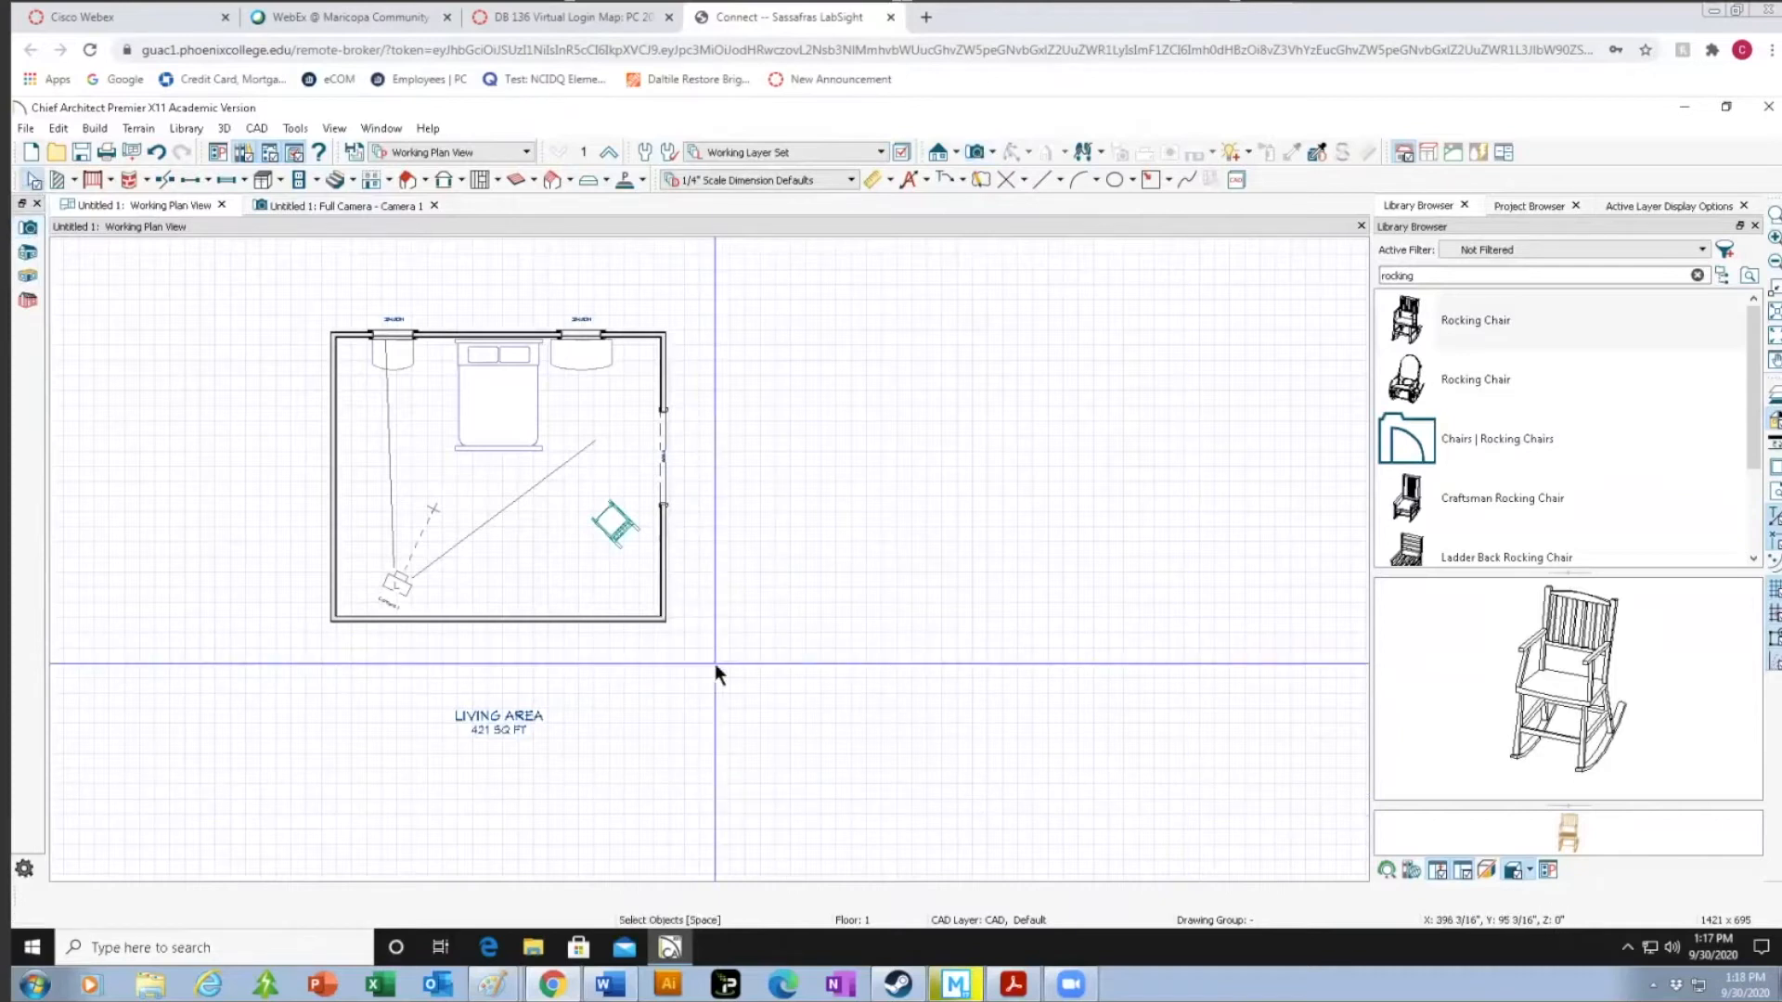
{"action": "left_click_drag", "start_coordinate": [733, 660], "coordinate": [281, 288]}
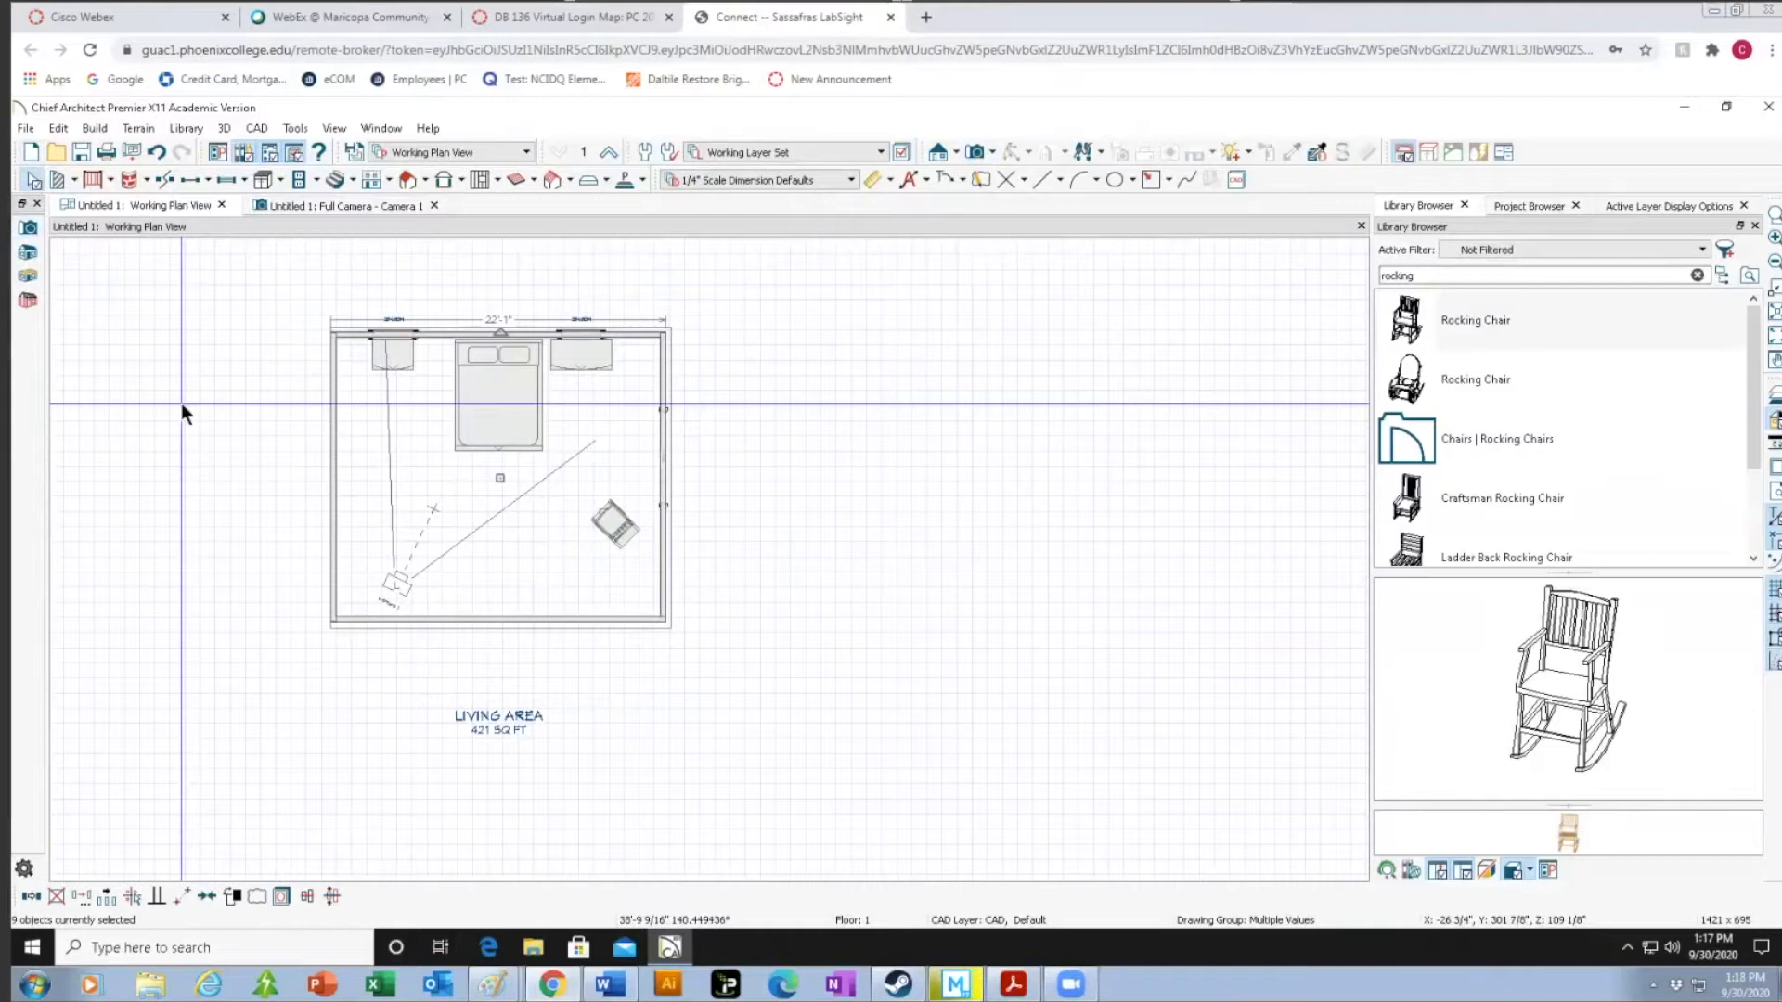
{"action": "key", "text": "Delete"}
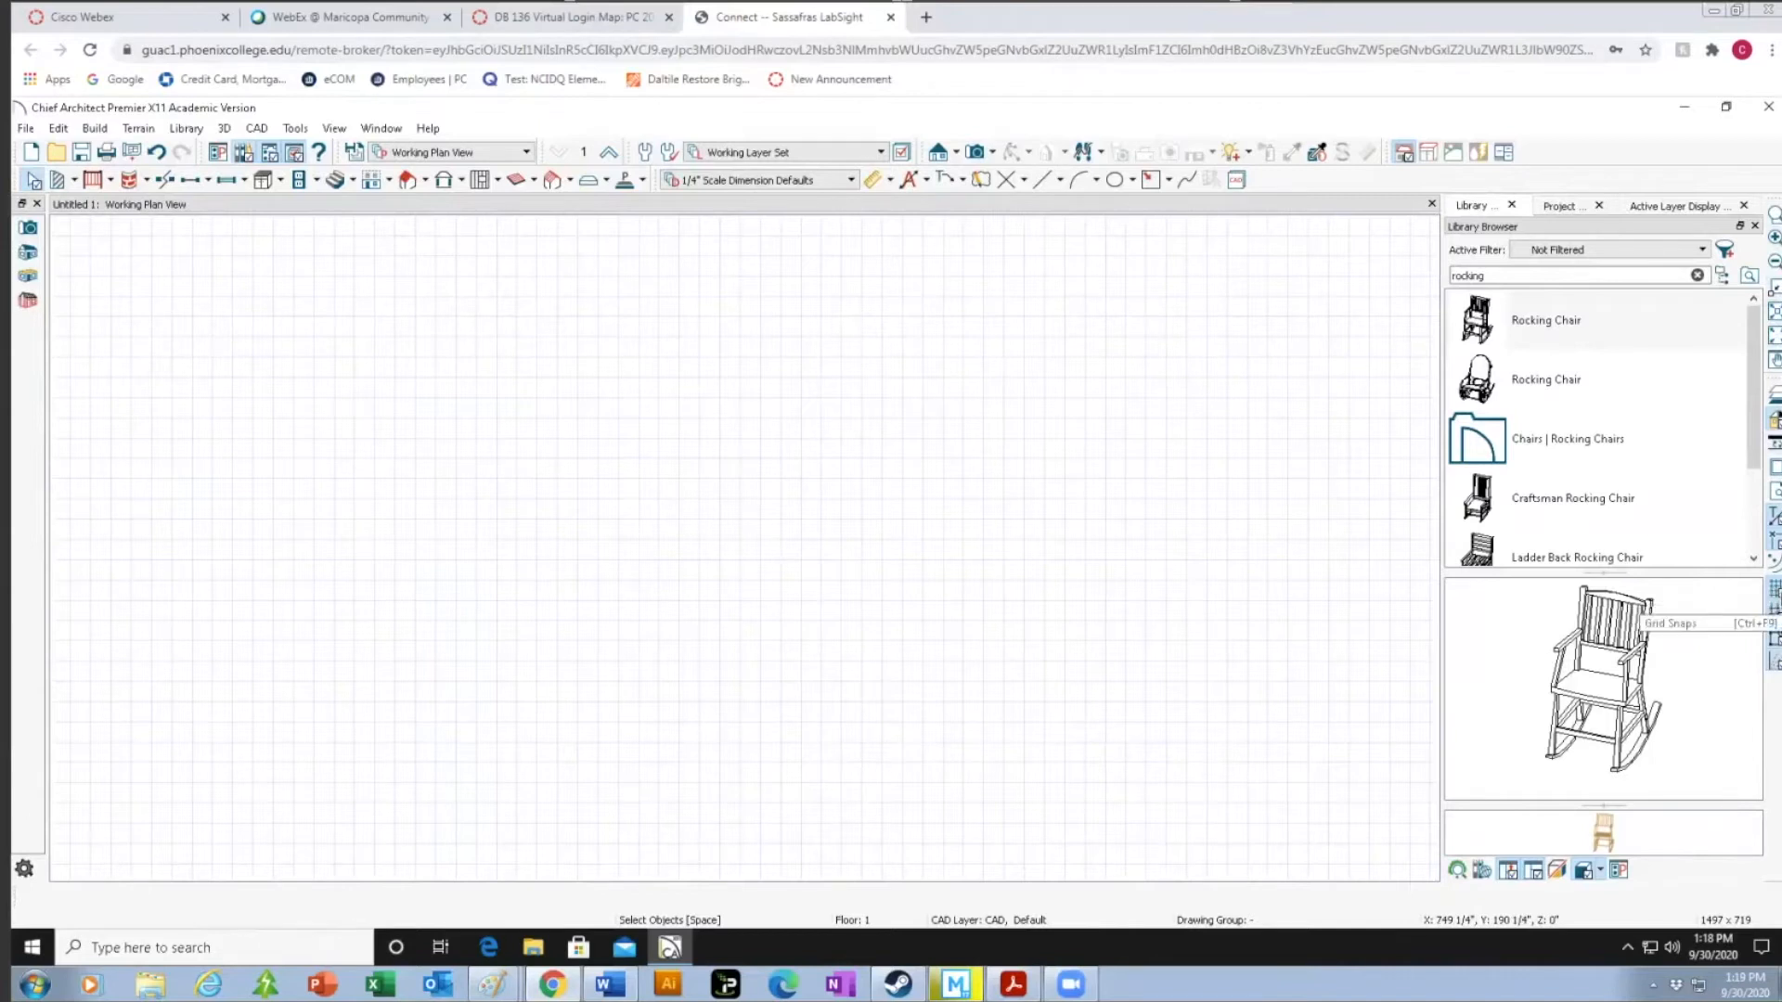
Turn the plan's reference grid display off and back on.
{"action": "left_click", "coordinate": [1776, 594]}
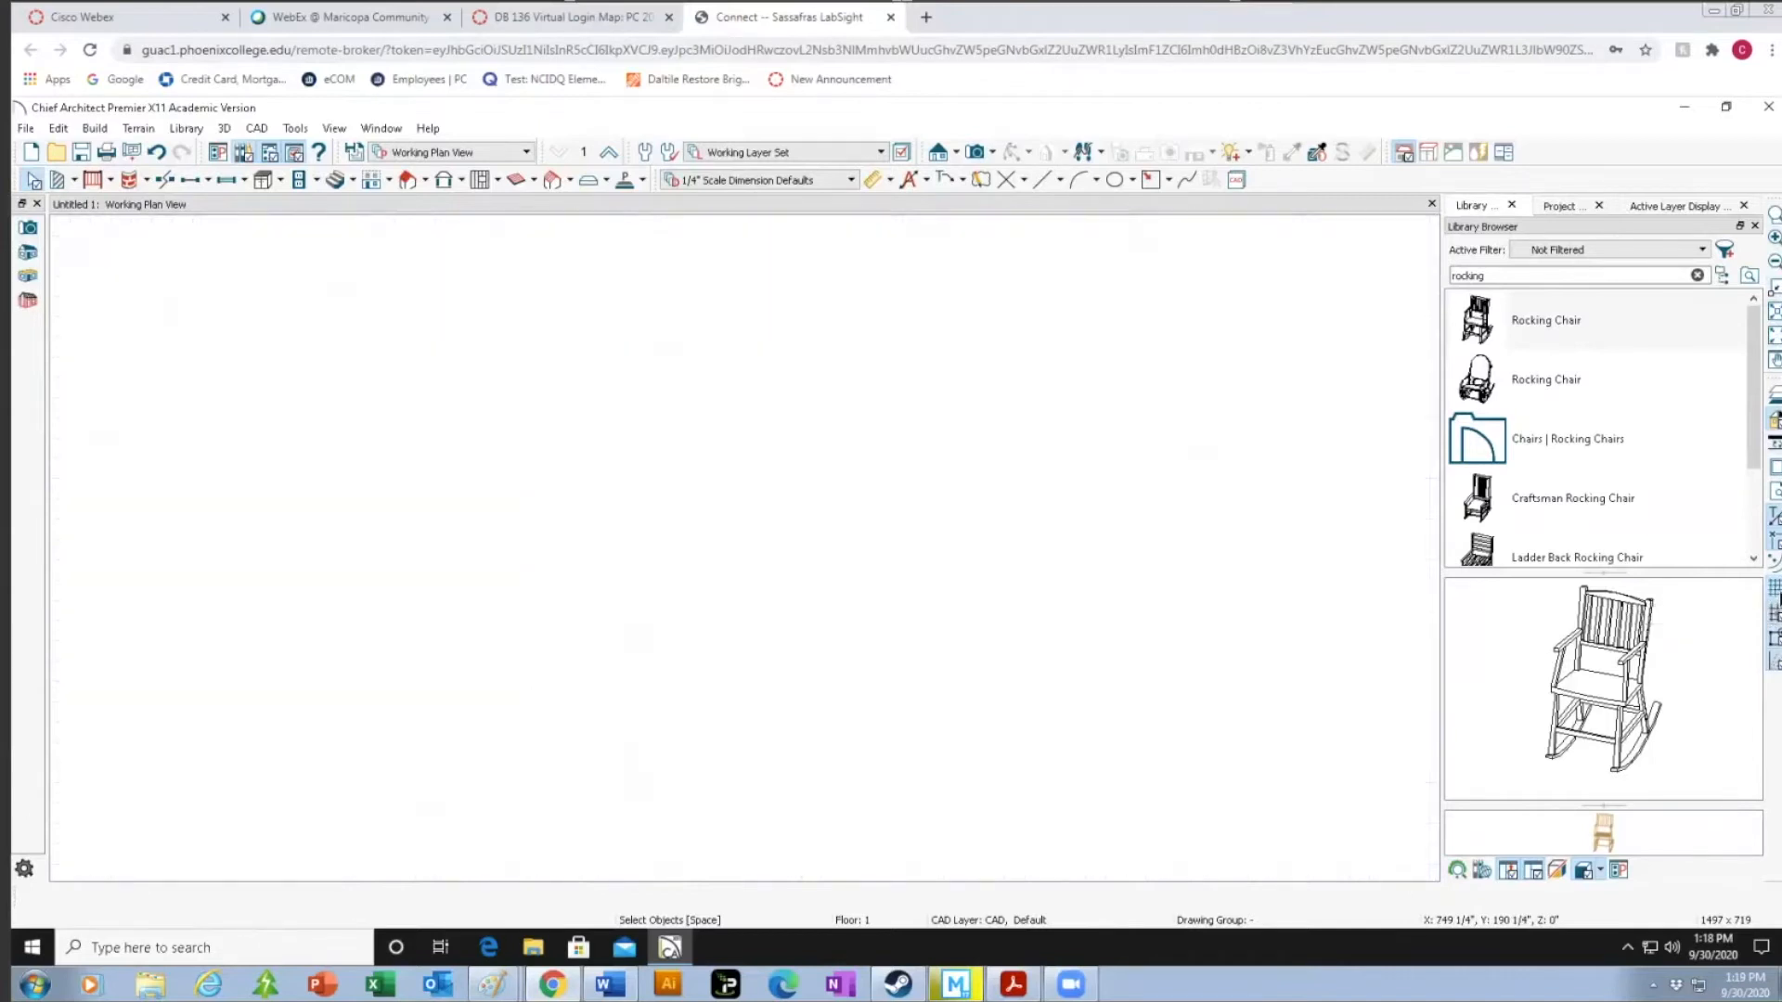
{"action": "left_click", "coordinate": [1775, 594]}
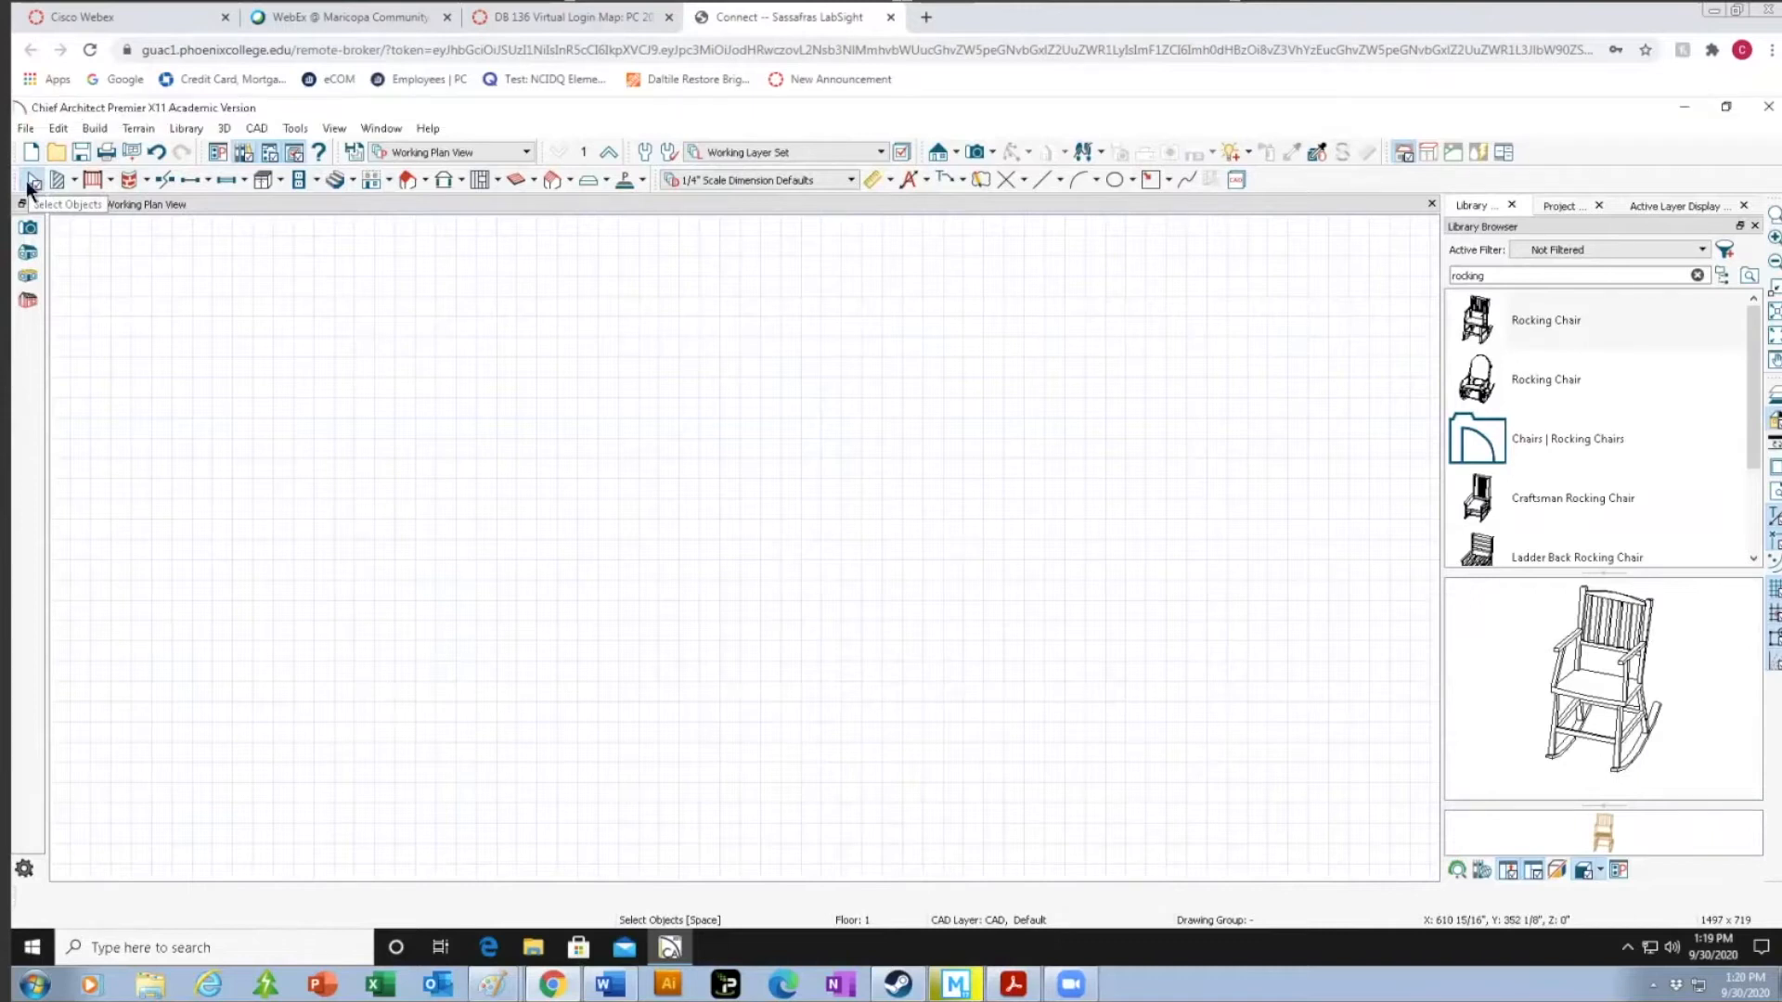
Examine the available wall, railing, curved wall, Break Wall, door, window, cabinet, electrical and stair tools.
{"action": "left_click", "coordinate": [74, 182]}
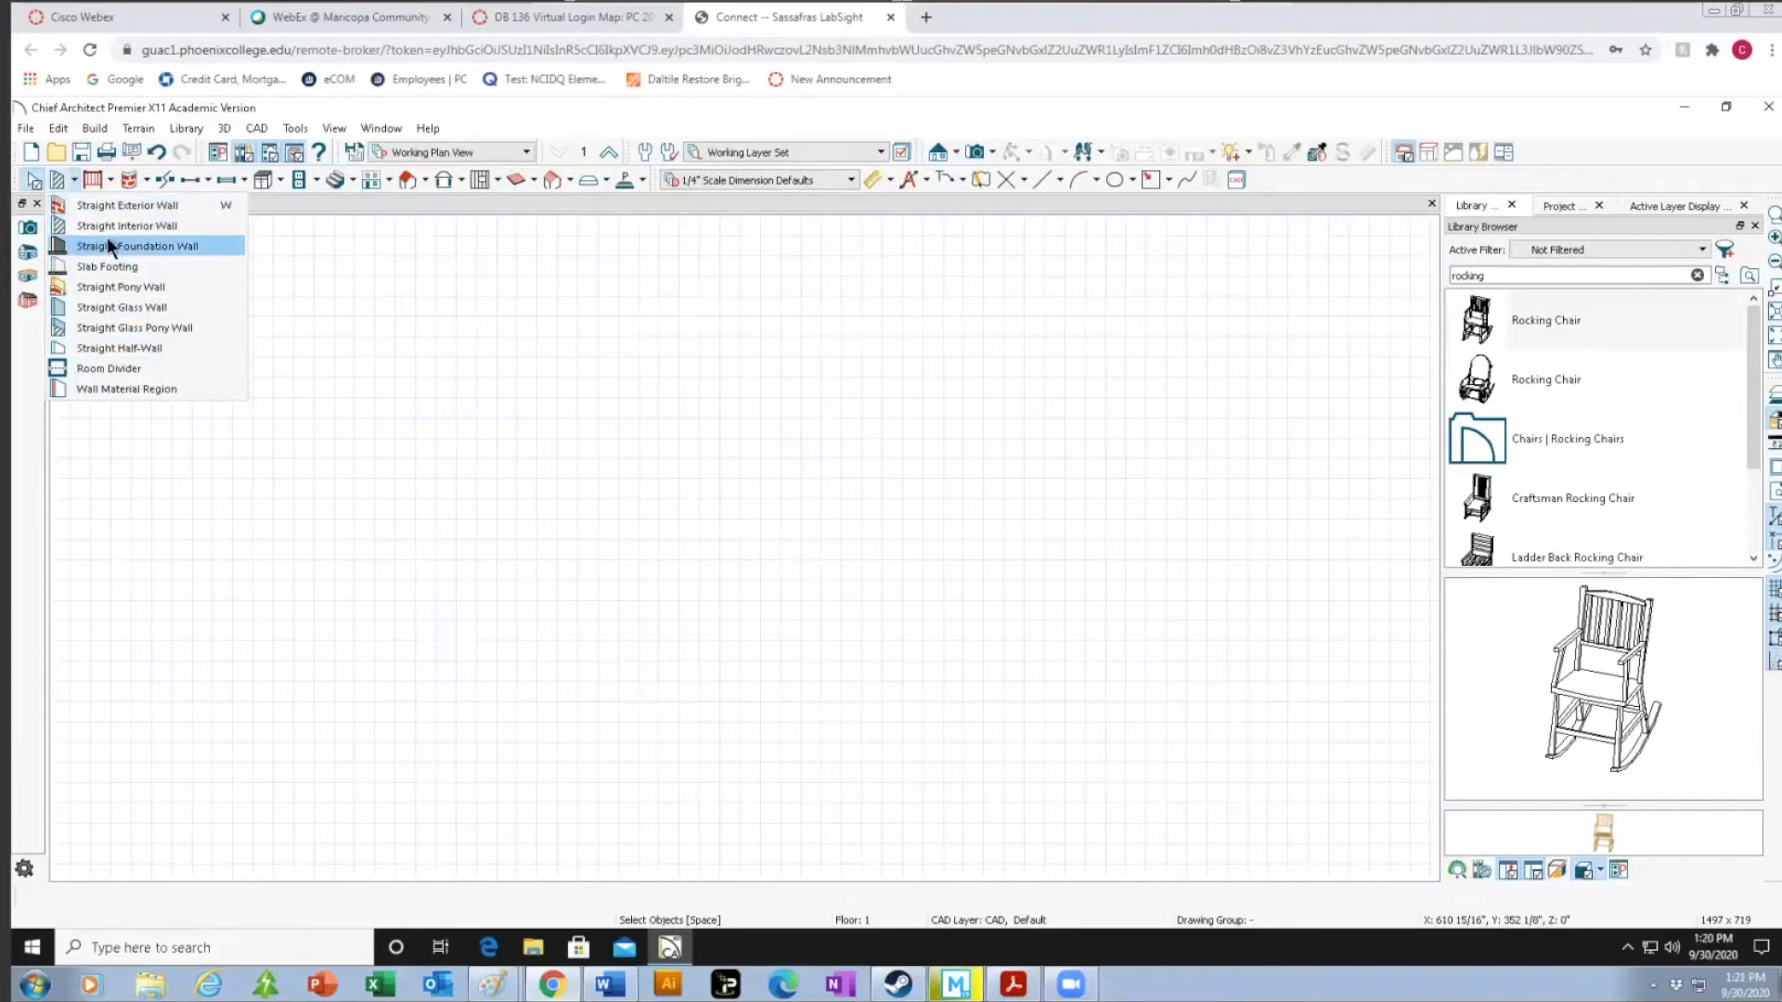
{"action": "left_click", "coordinate": [110, 177]}
{"action": "left_click", "coordinate": [110, 176]}
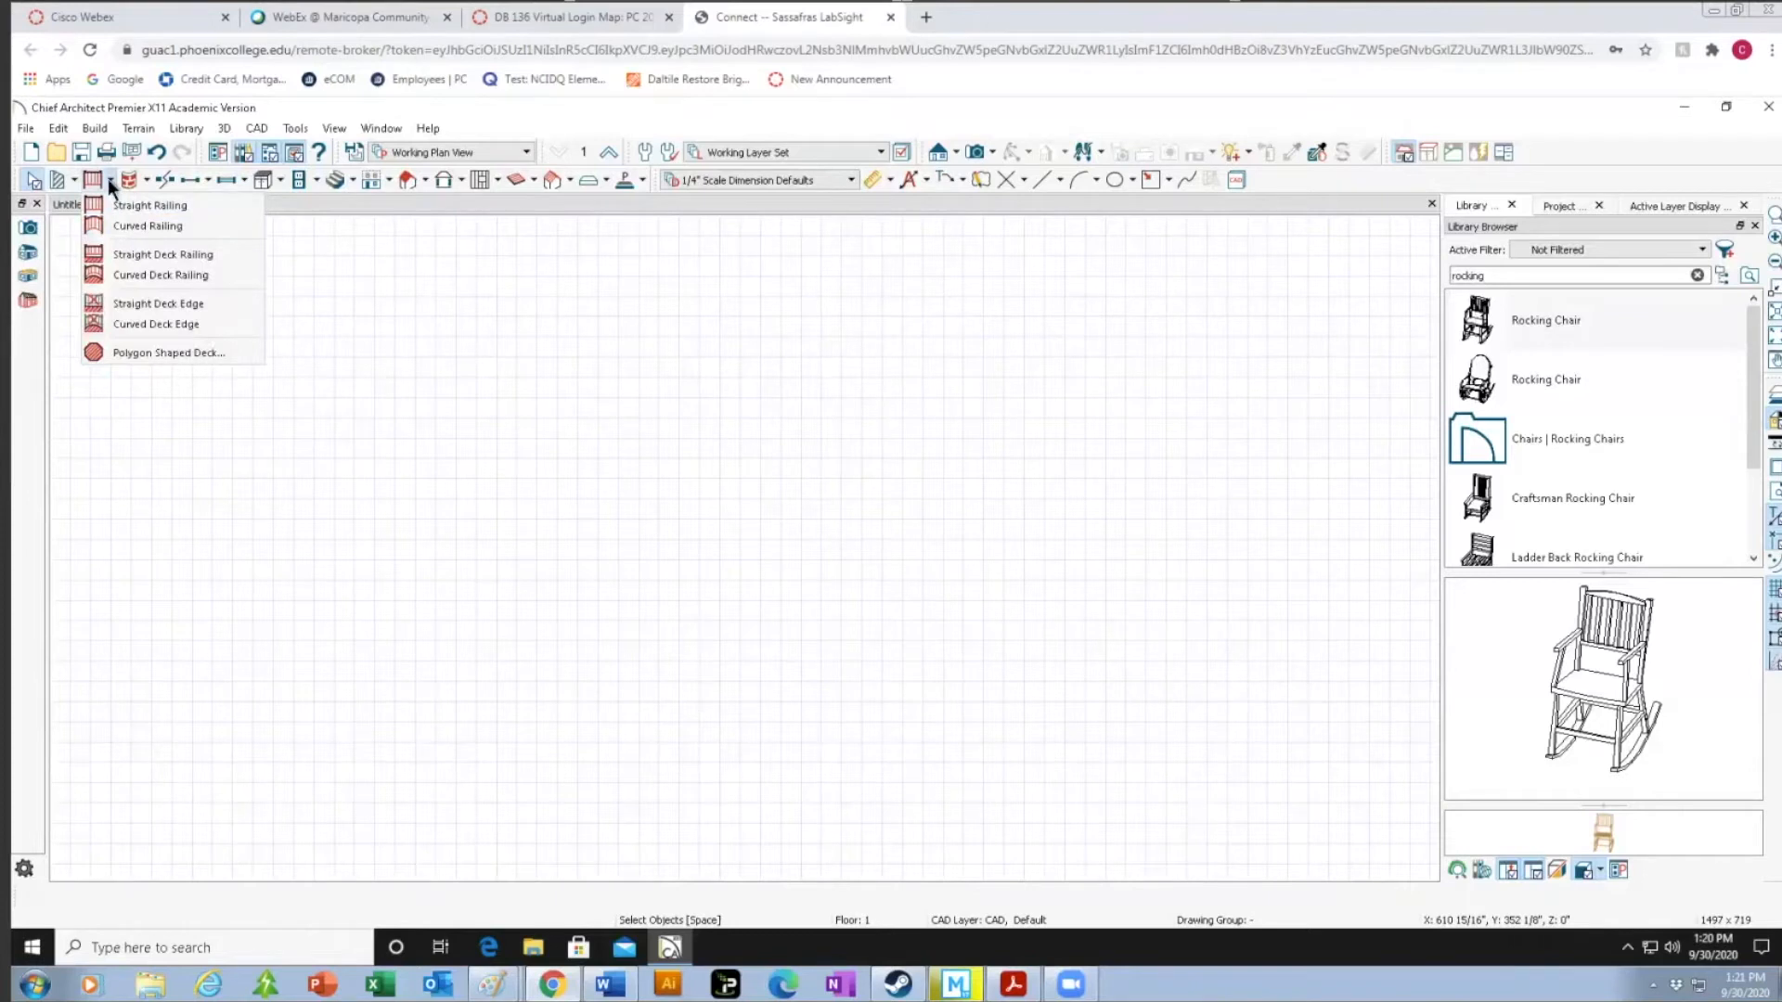
{"action": "left_click", "coordinate": [147, 181]}
{"action": "left_click", "coordinate": [147, 181]}
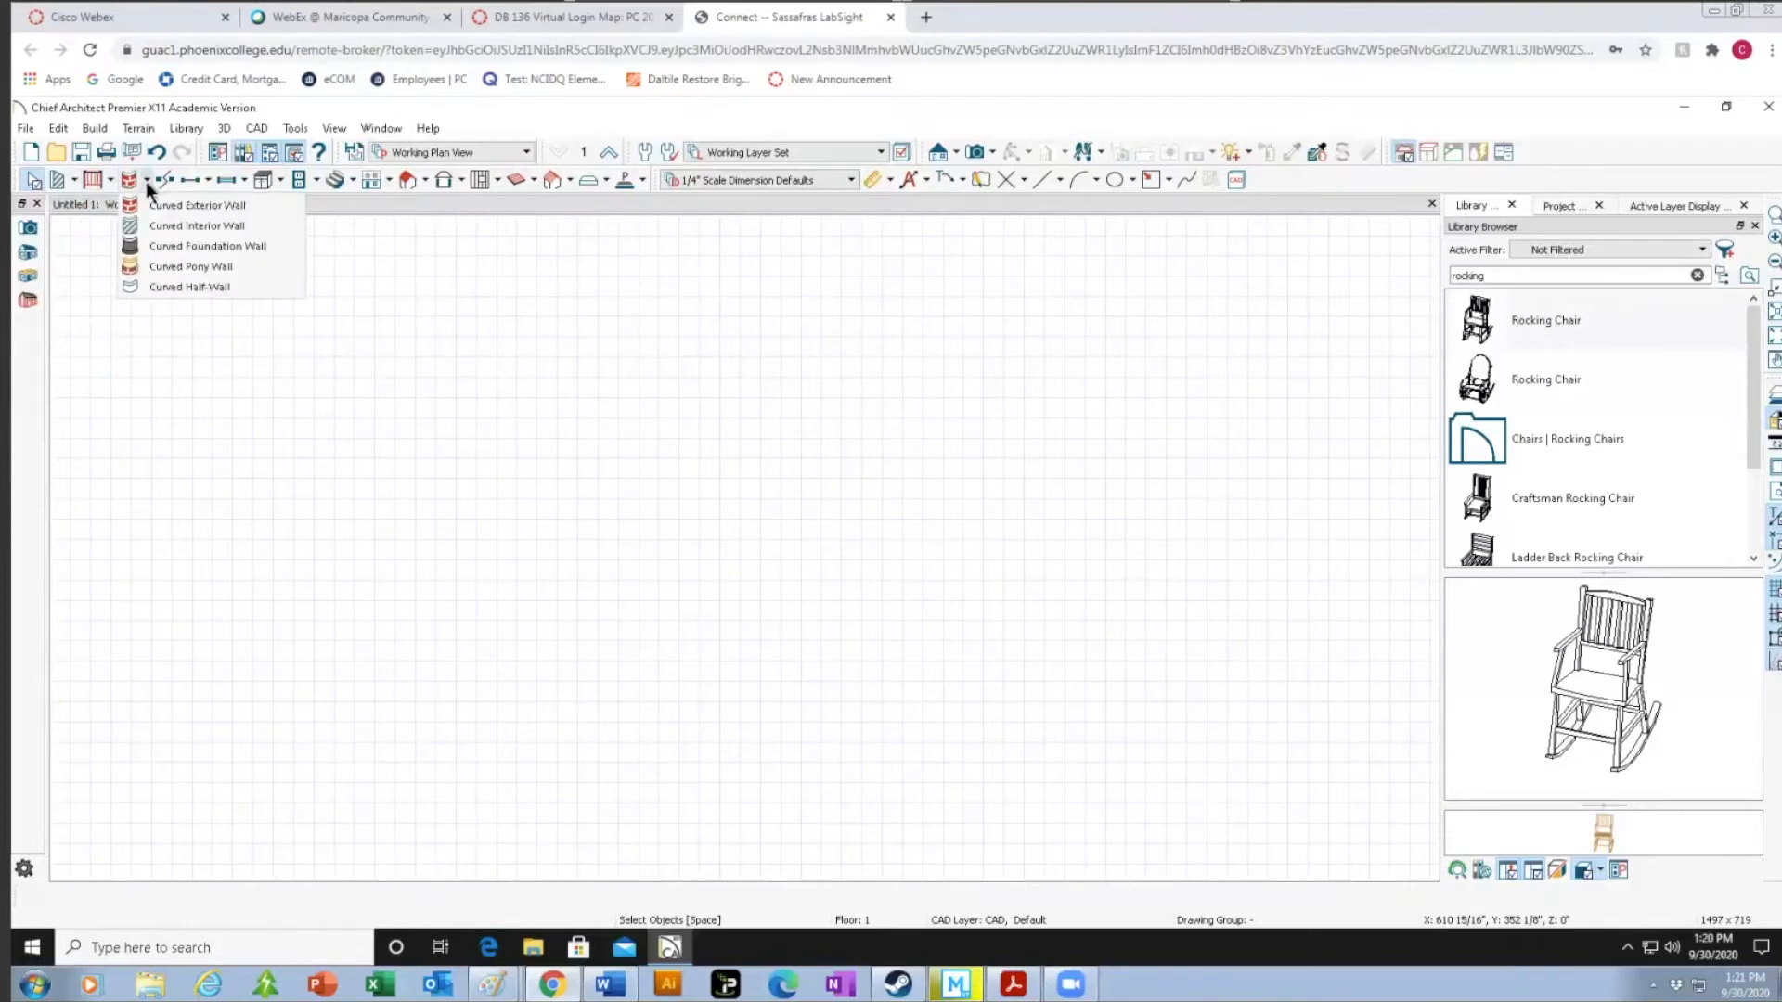
{"action": "left_click", "coordinate": [167, 187]}
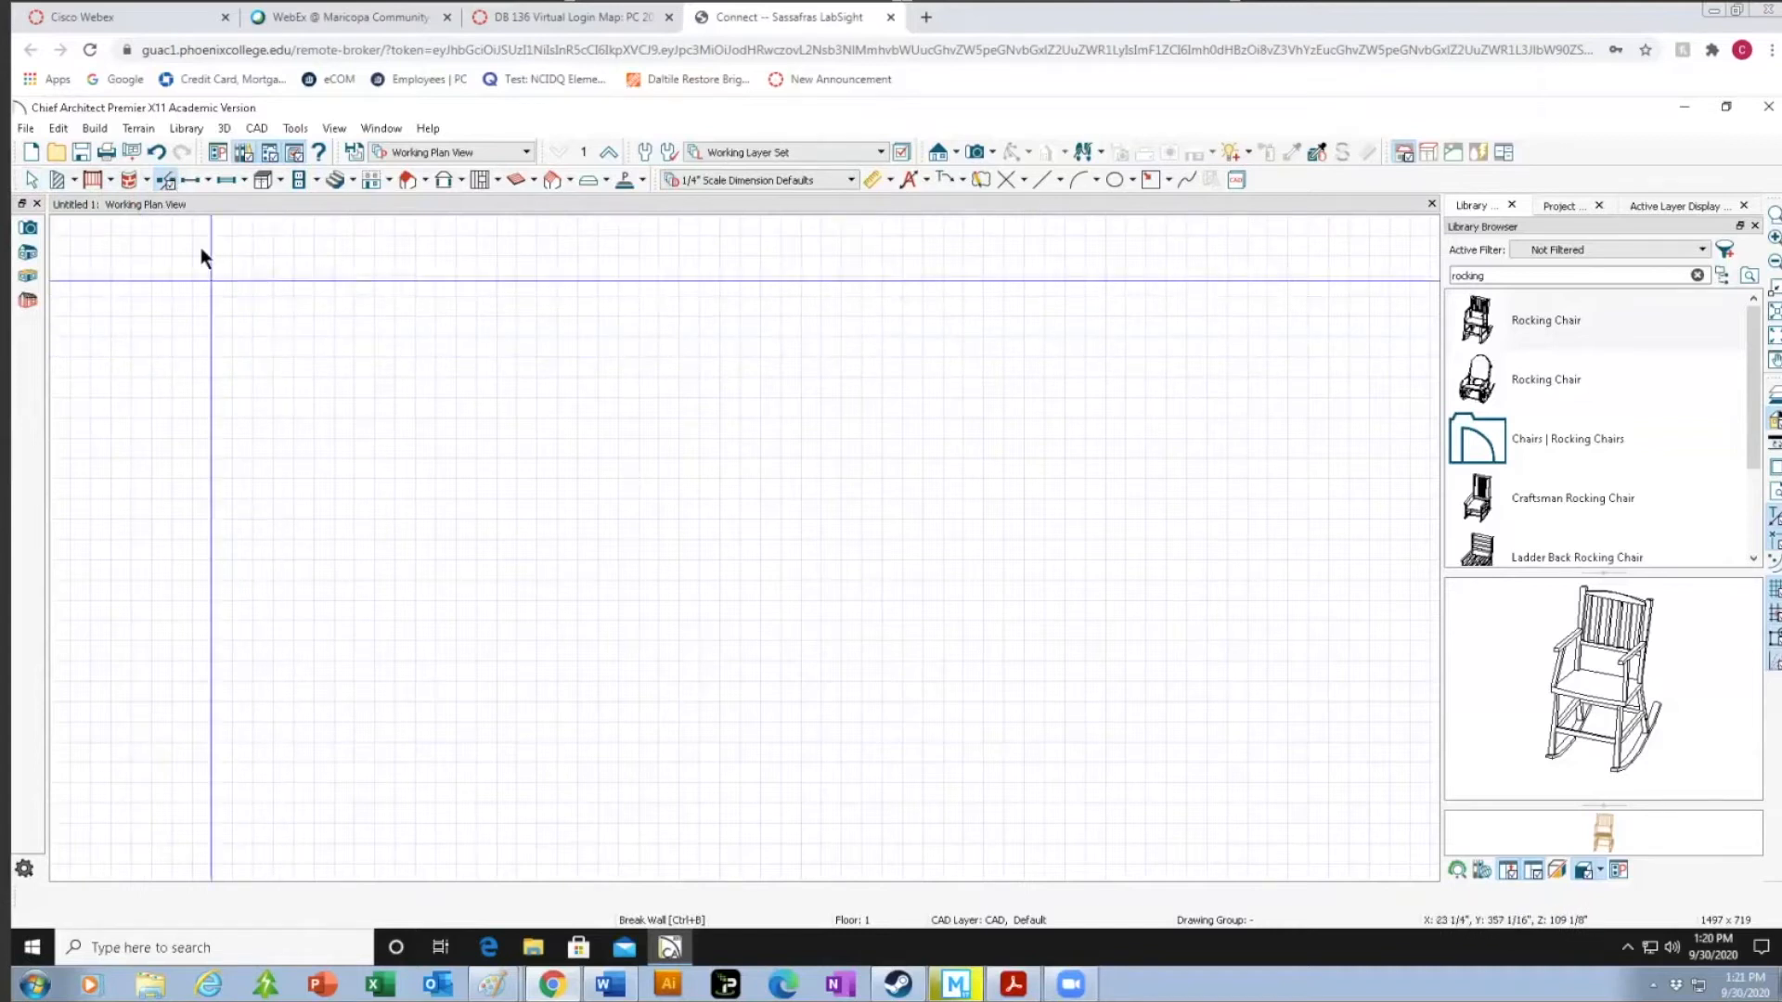
{"action": "left_click", "coordinate": [207, 180]}
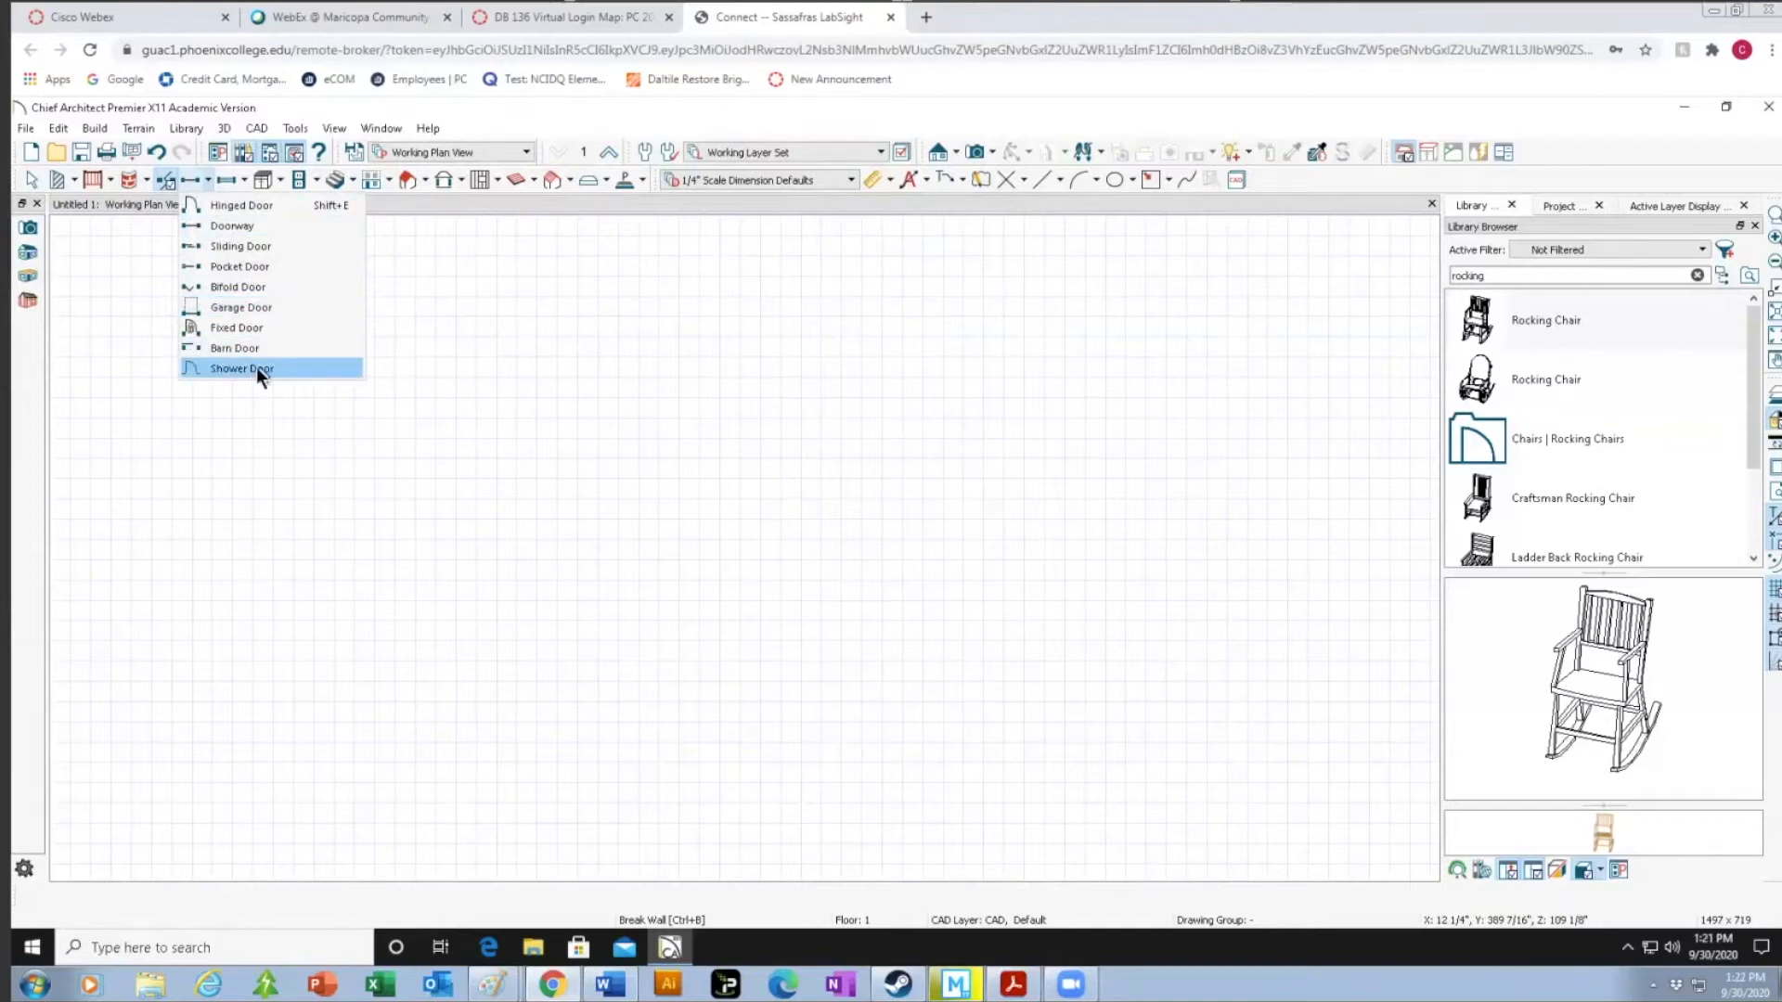
{"action": "left_click", "coordinate": [241, 184]}
{"action": "left_click", "coordinate": [243, 180]}
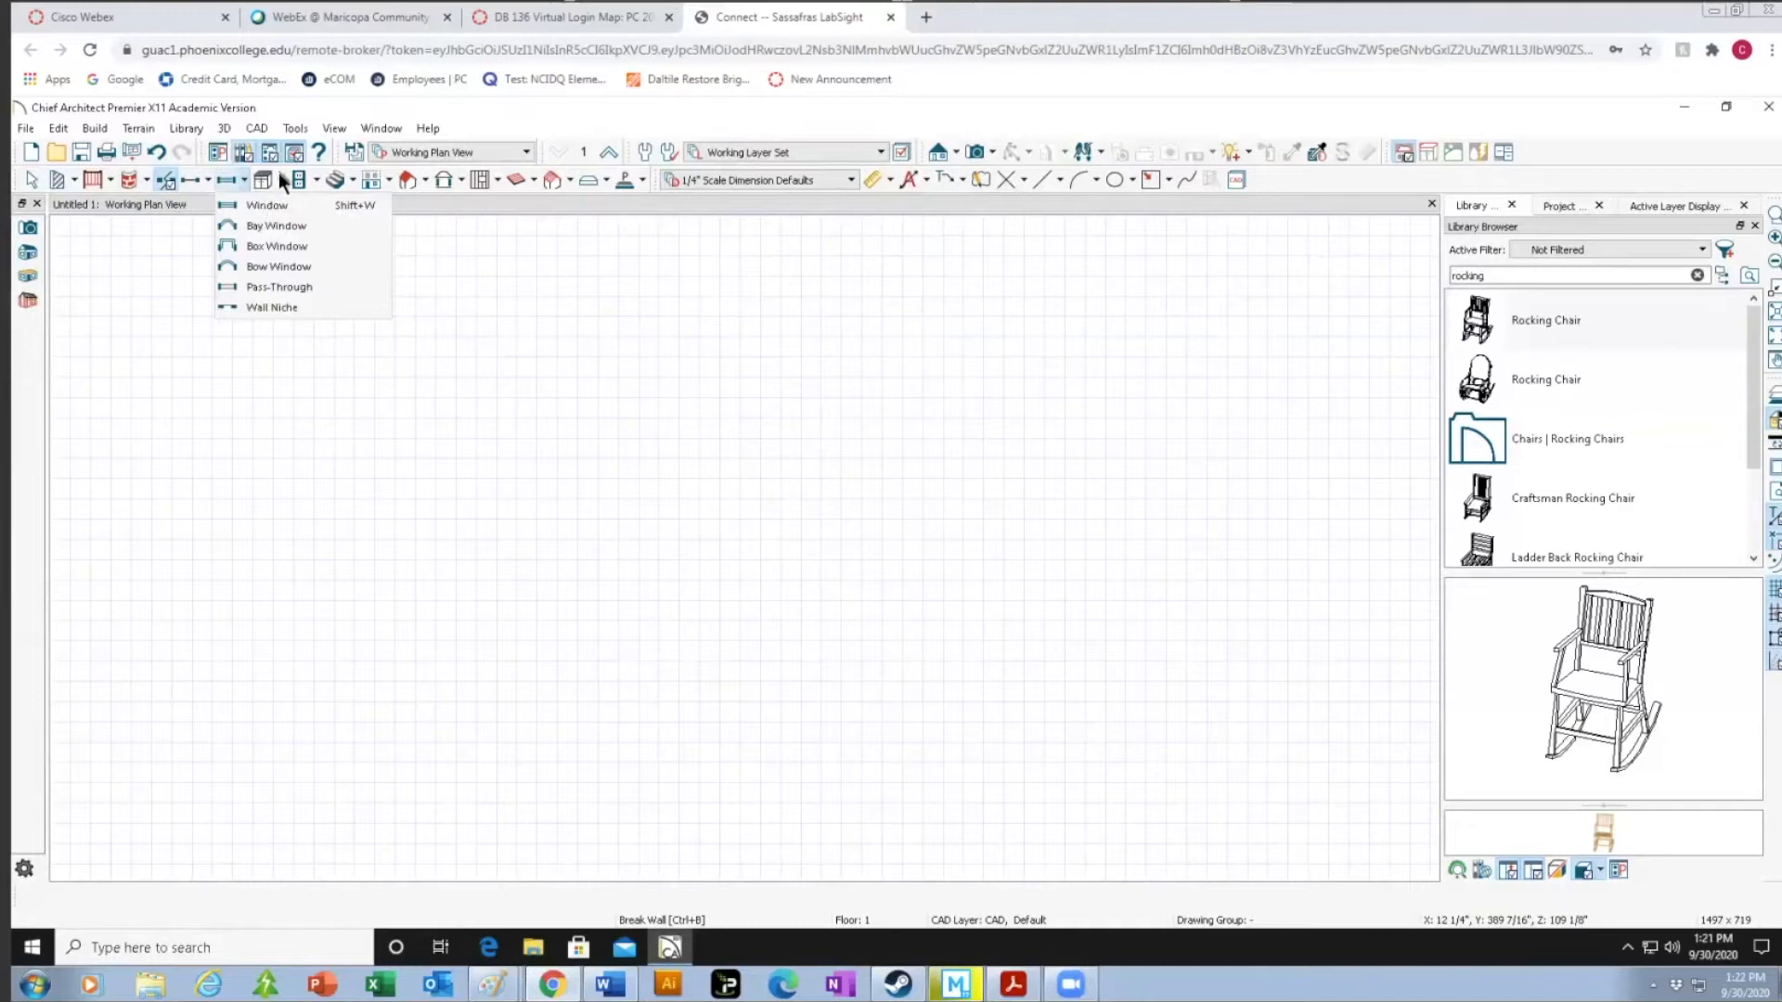
{"action": "left_click", "coordinate": [279, 172]}
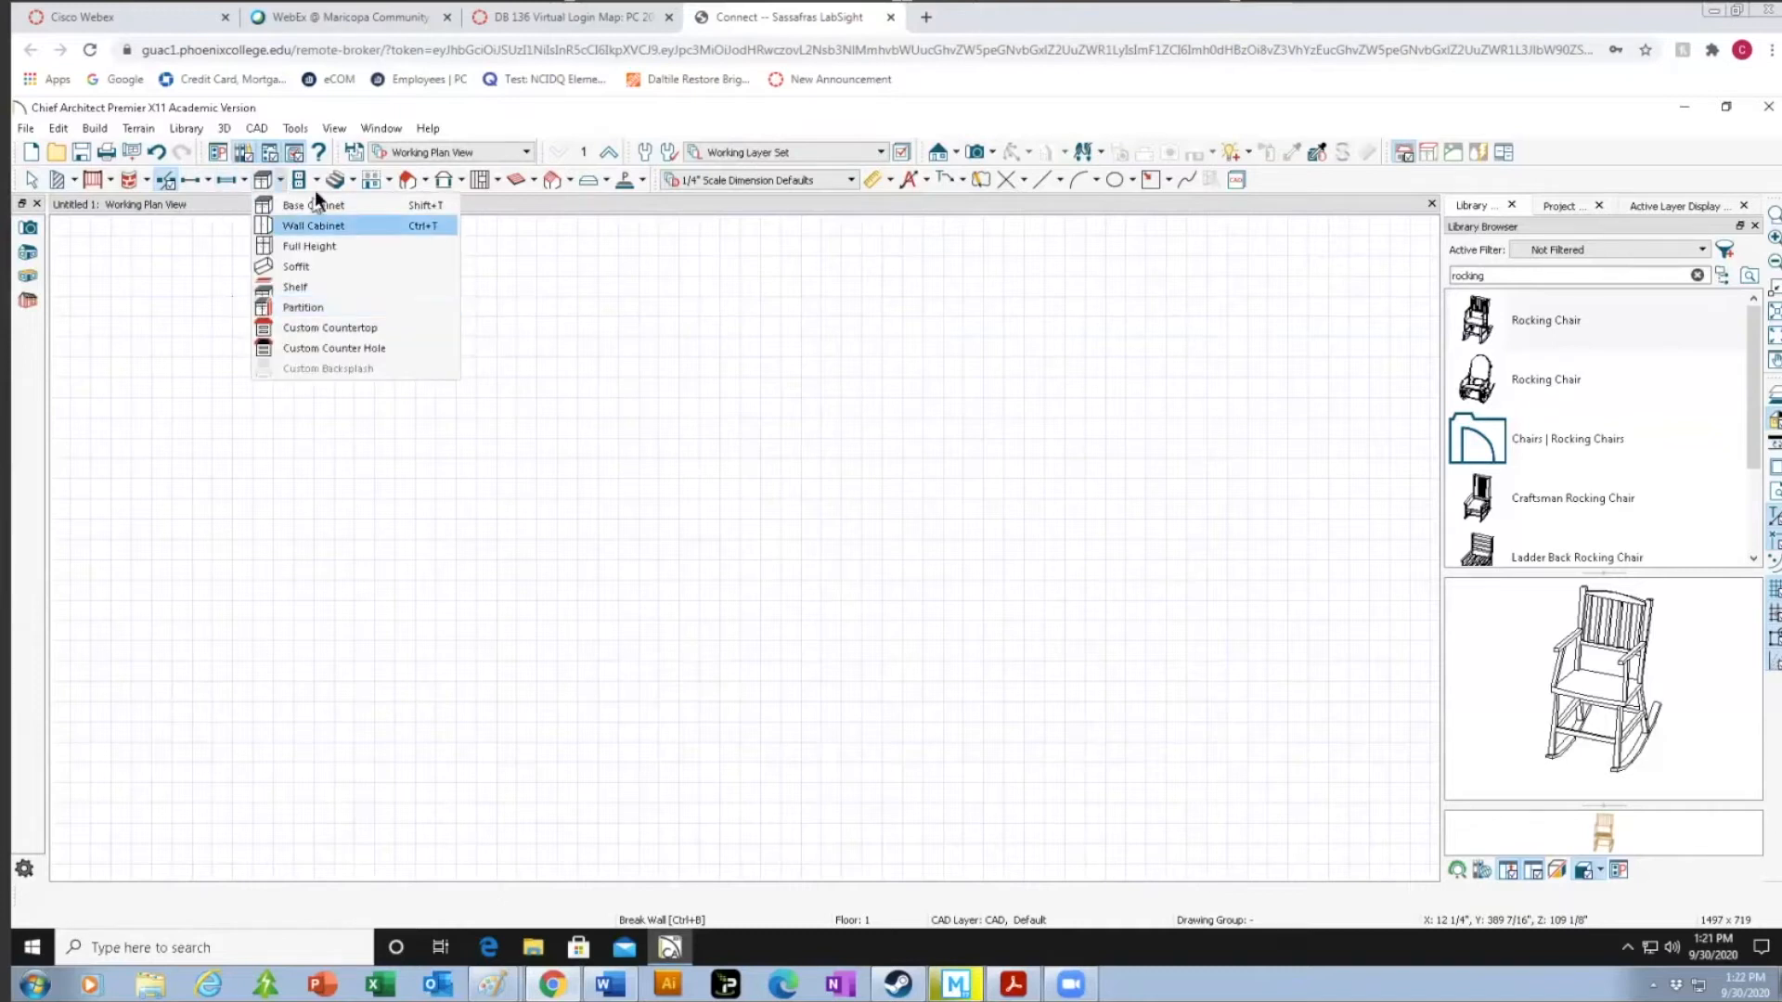
{"action": "left_click", "coordinate": [315, 182]}
{"action": "left_click", "coordinate": [314, 182]}
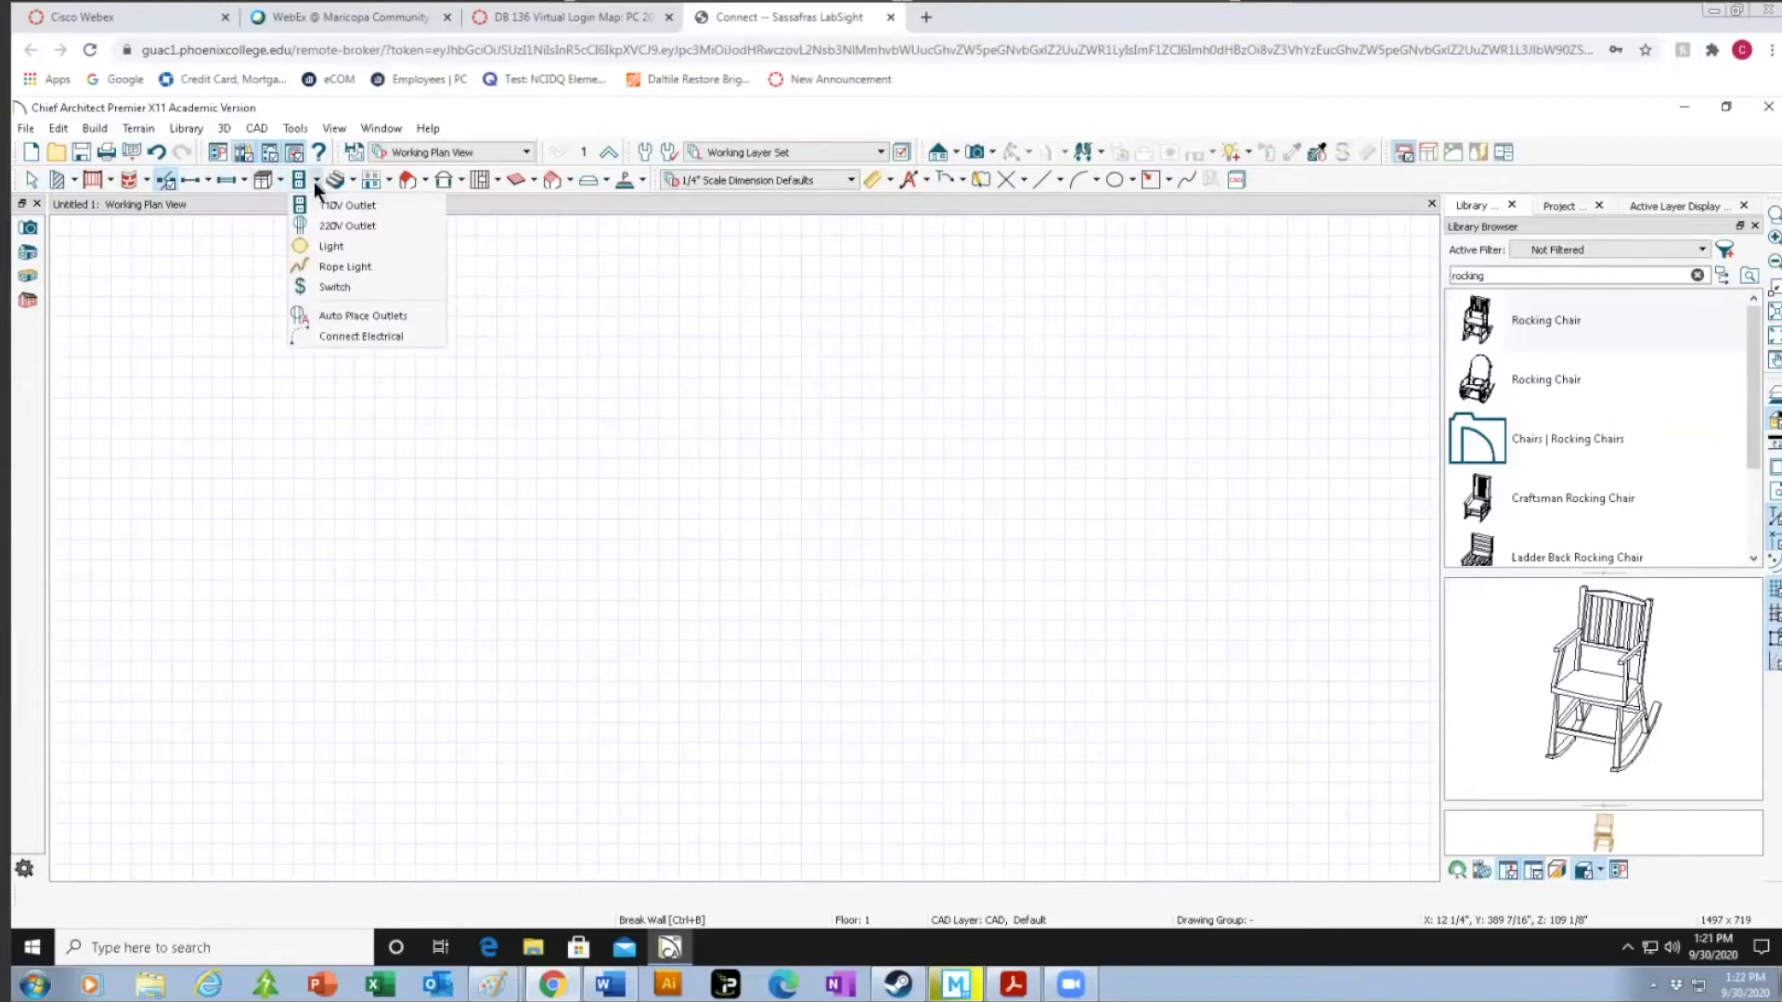
{"action": "left_click", "coordinate": [352, 182]}
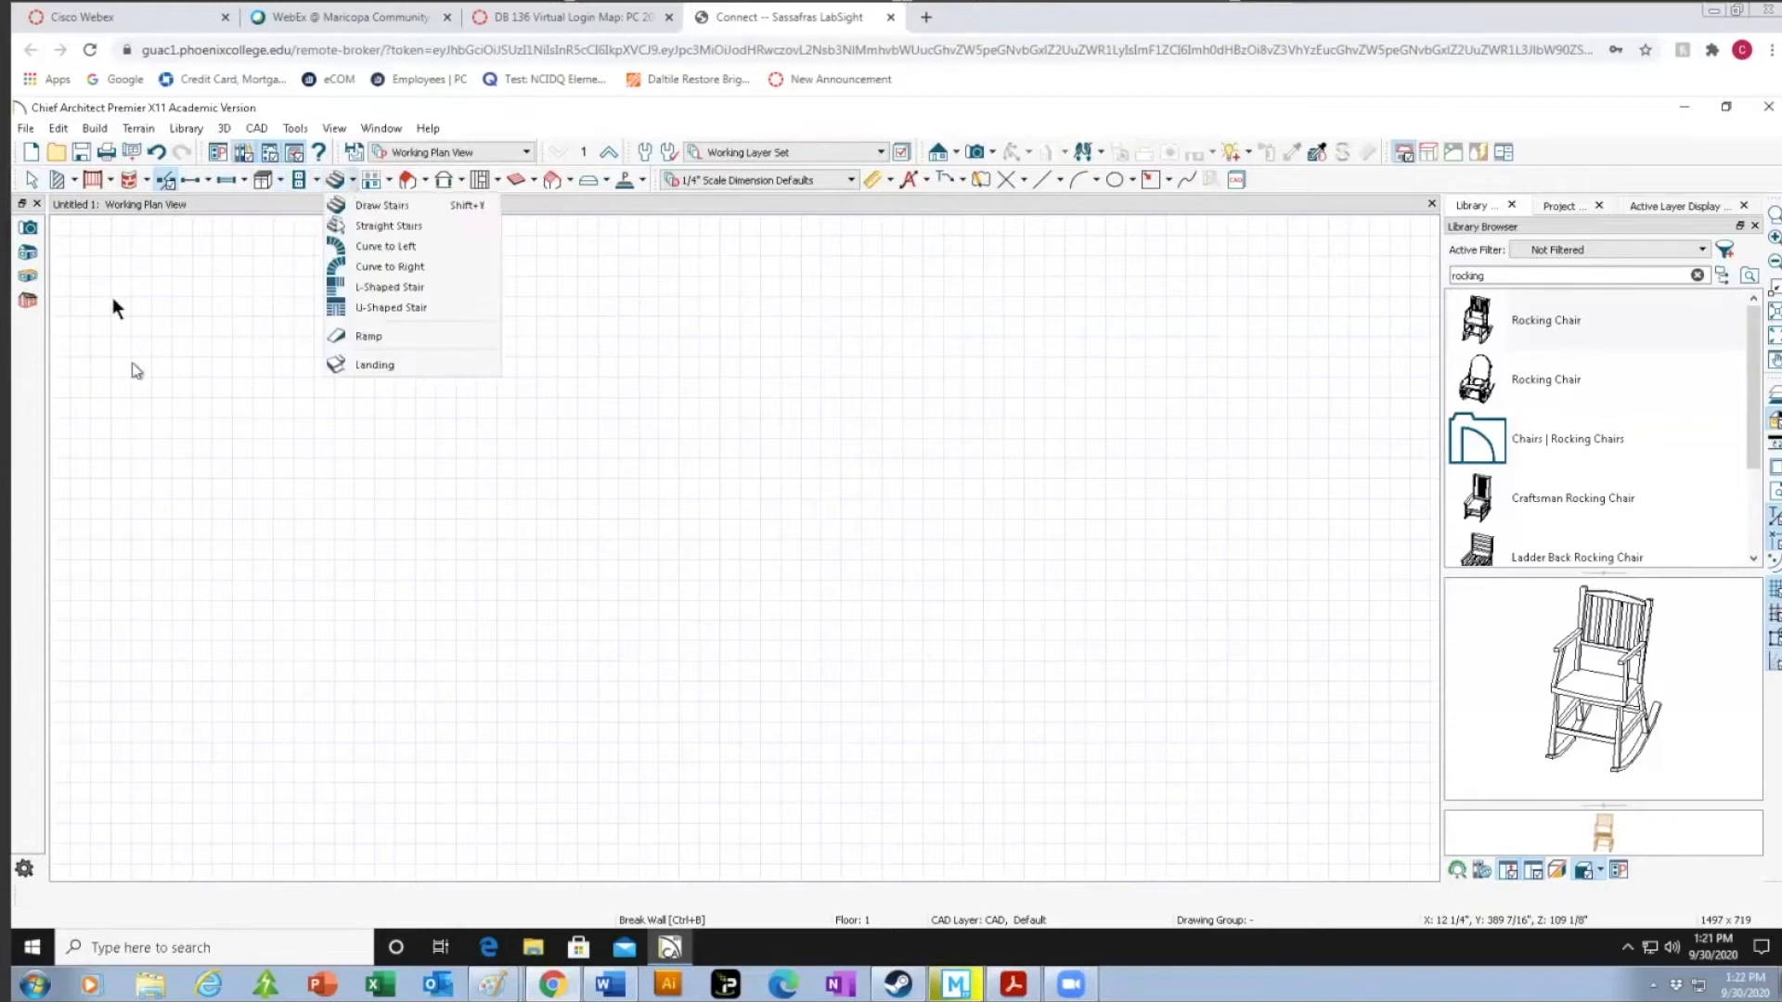
{"action": "left_click", "coordinate": [236, 328]}
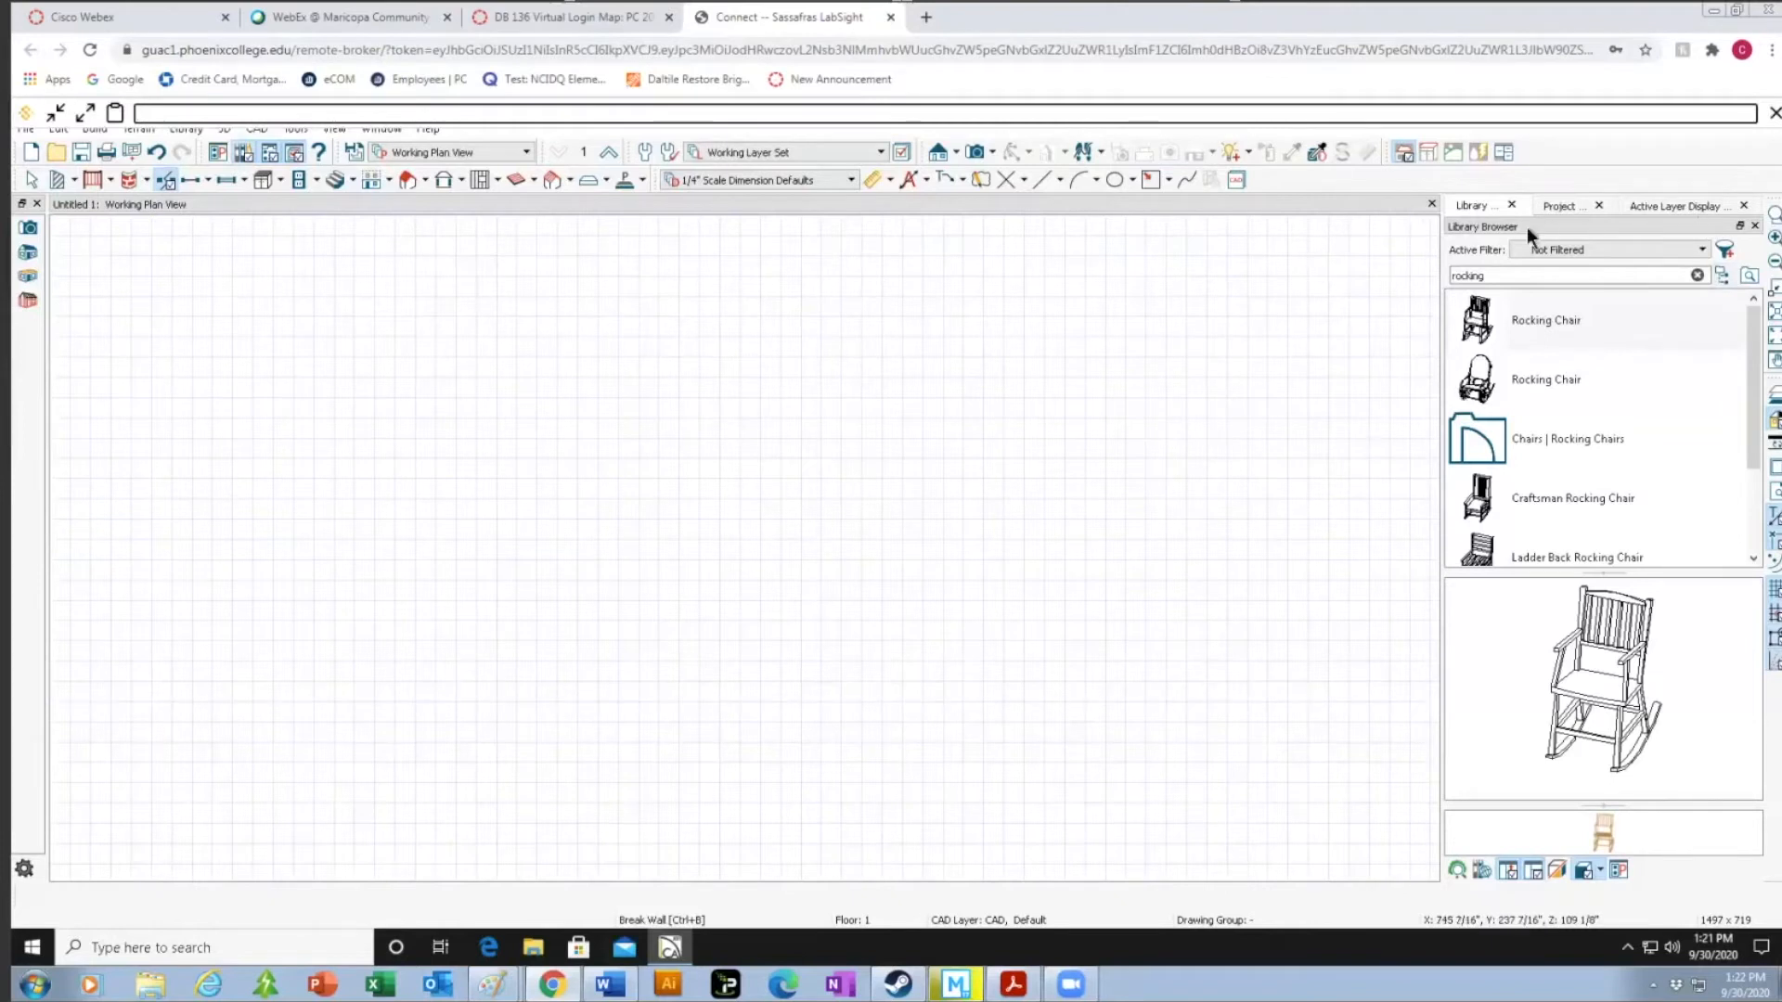
Close the Library Browser, Project Browser and Active Layer Display Options, and reopen only the Library Browser.
{"action": "left_click", "coordinate": [1512, 206]}
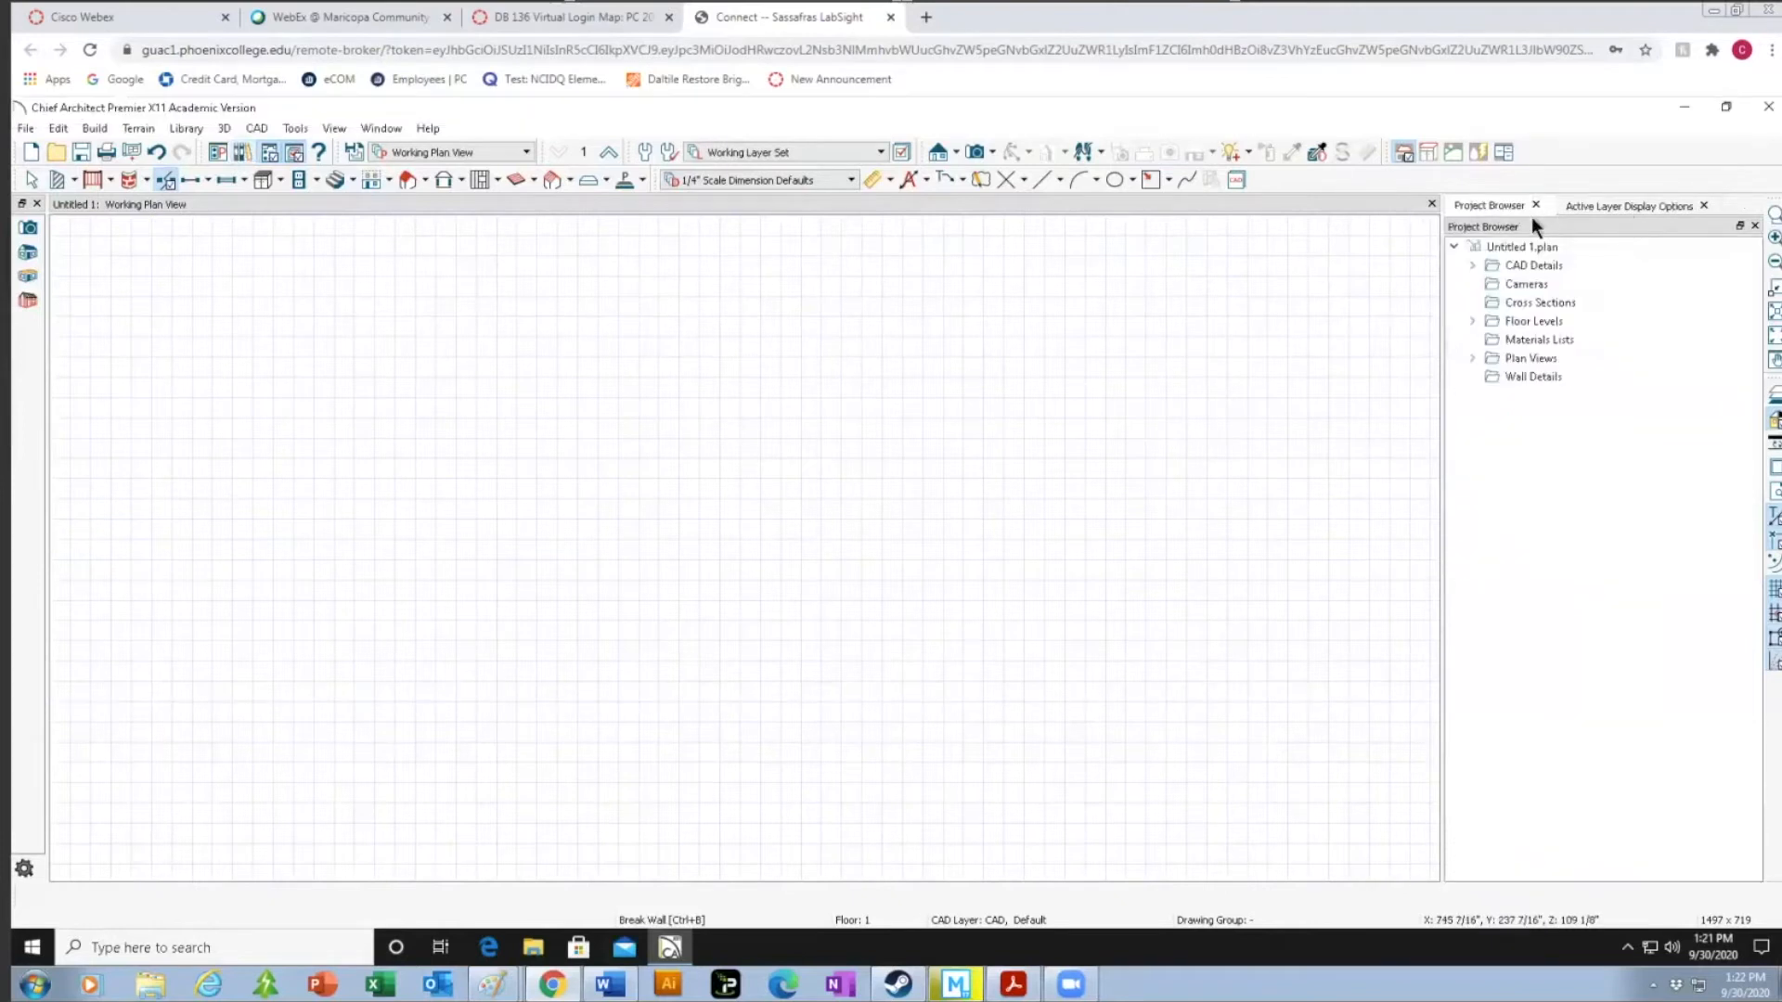
{"action": "left_click", "coordinate": [1535, 205]}
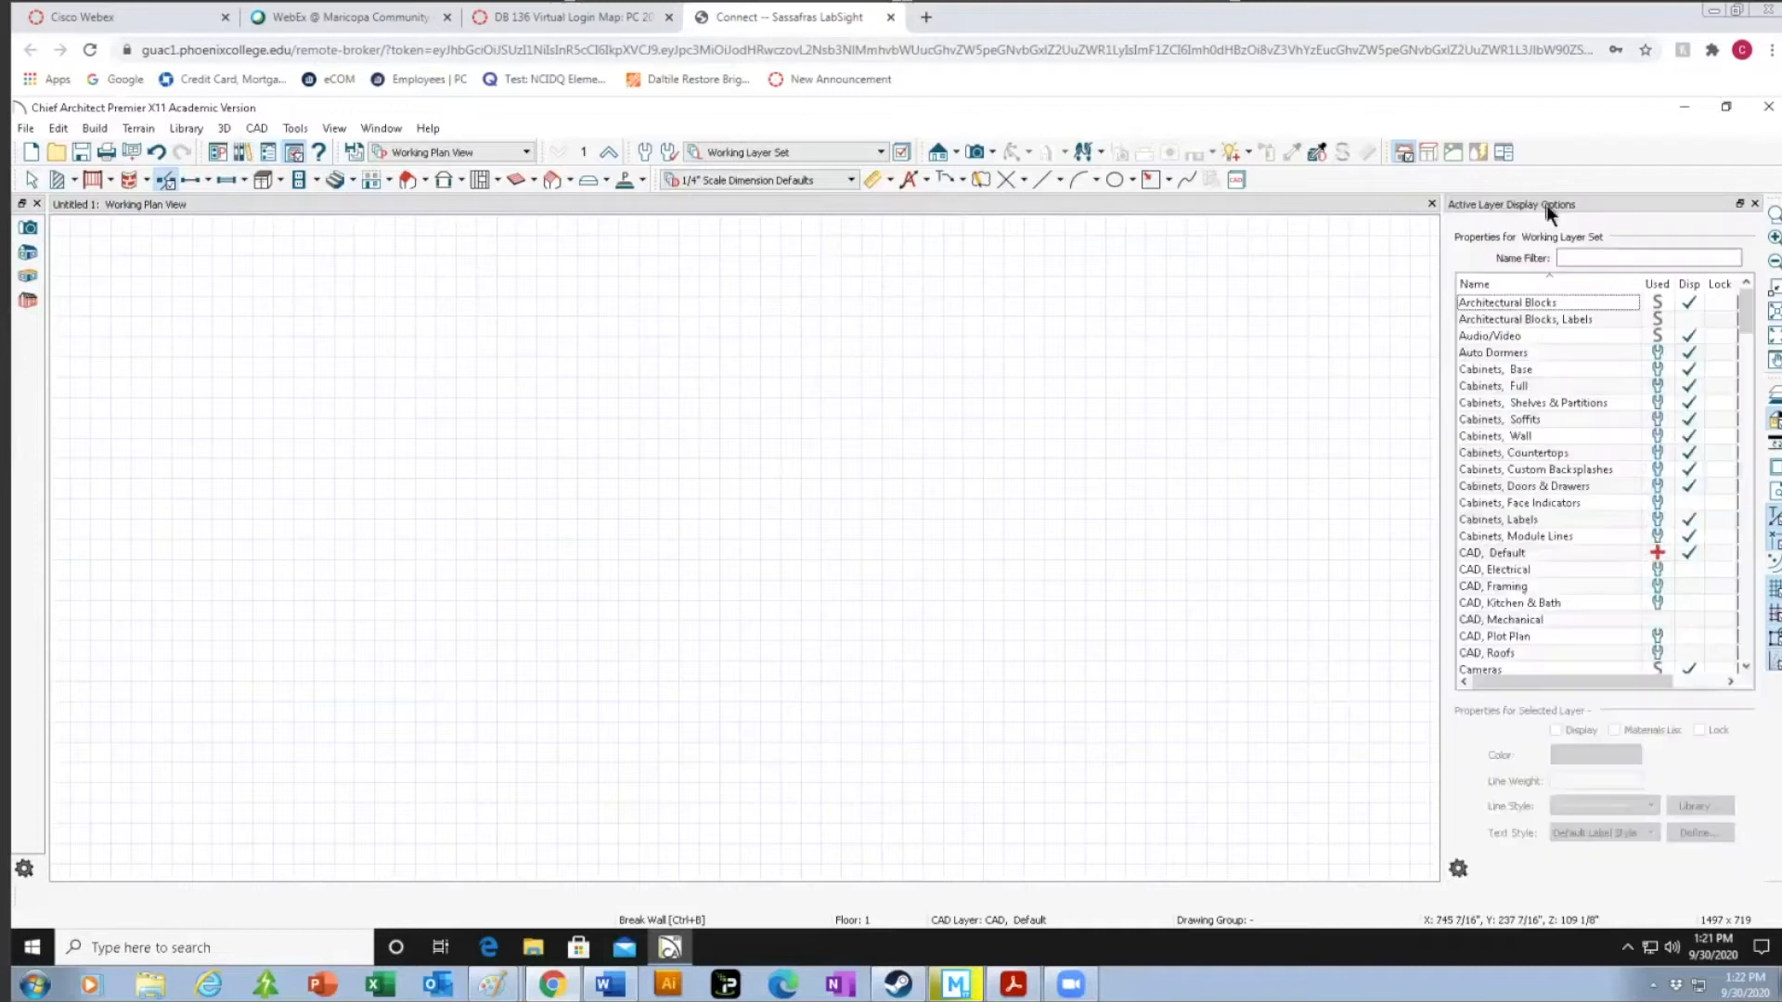
{"action": "left_click", "coordinate": [1754, 204]}
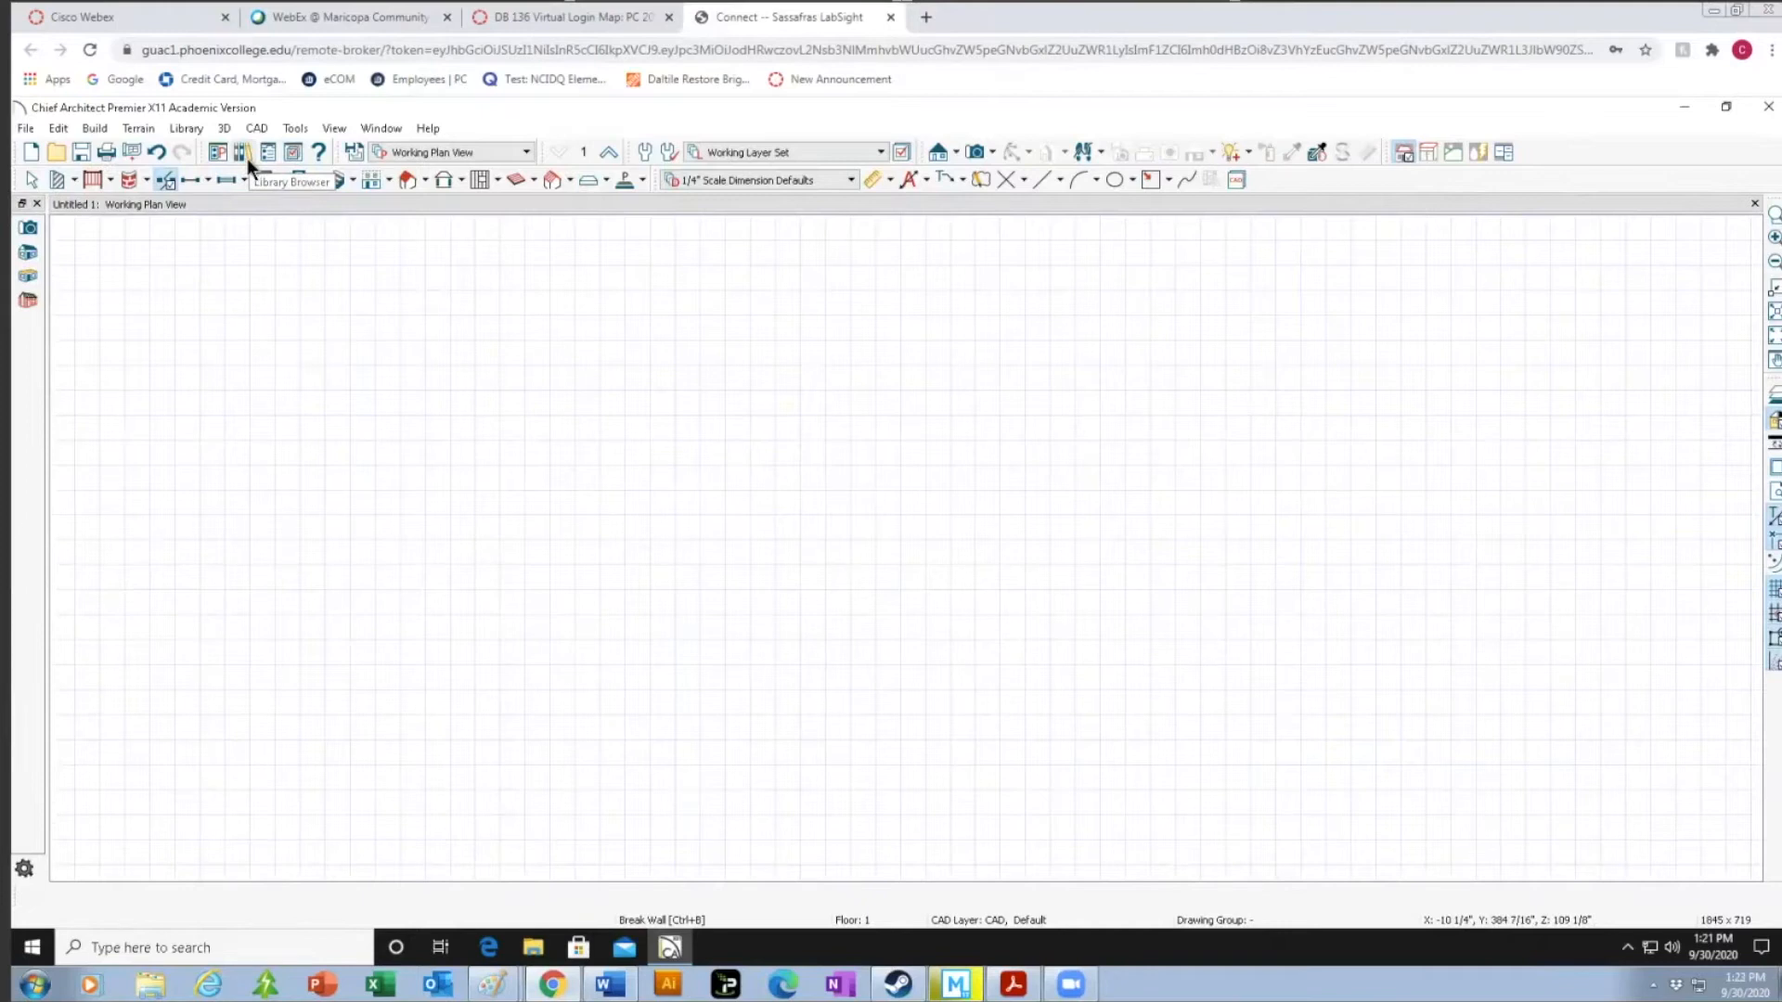
{"action": "mouse_move", "coordinate": [191, 97]}
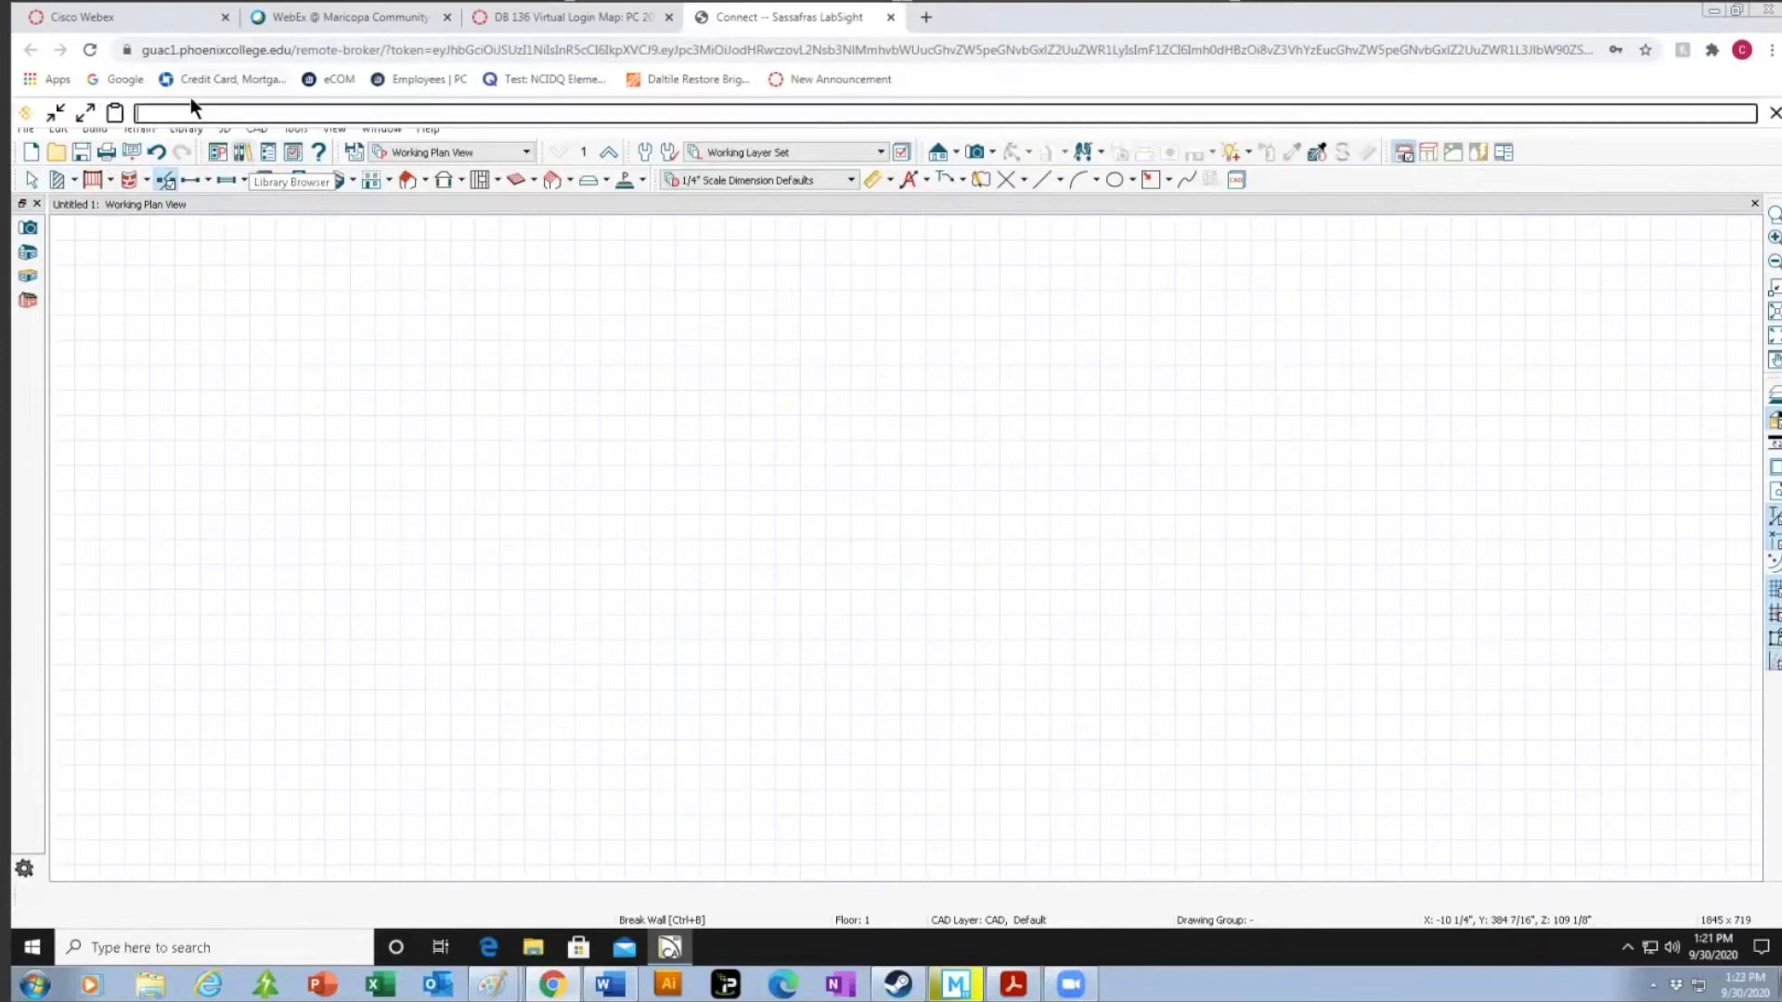
{"action": "left_click", "coordinate": [240, 152]}
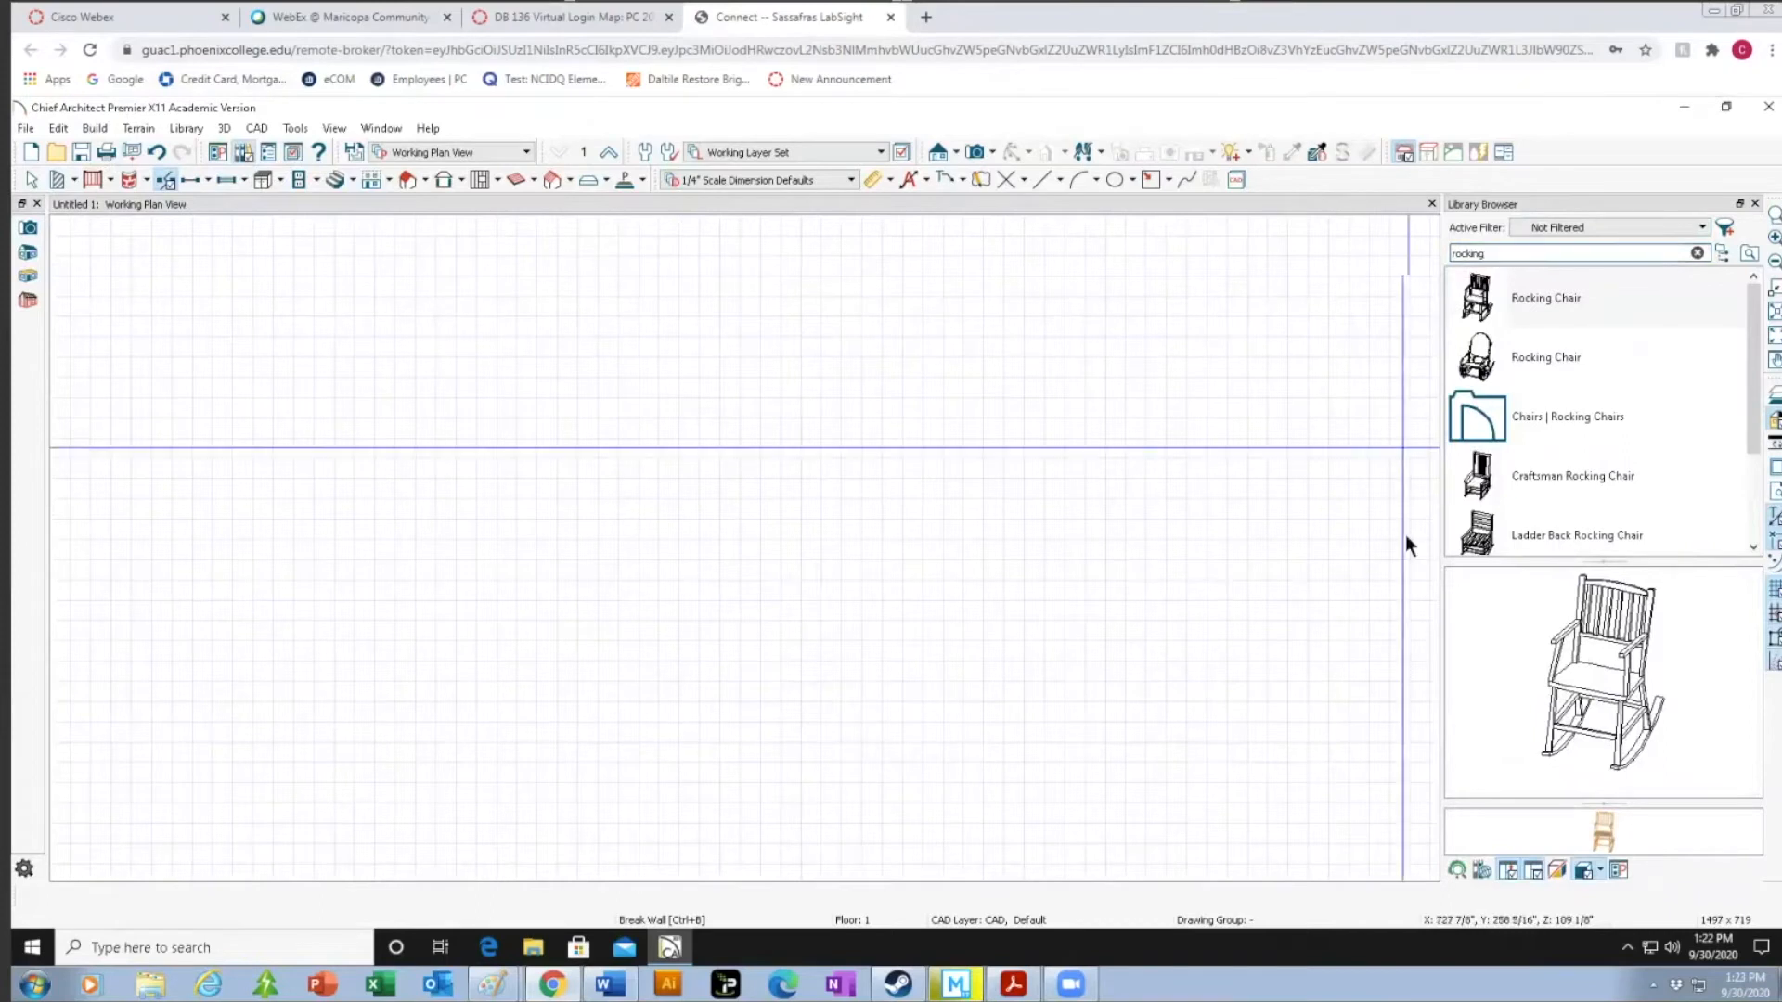
Replace the library search for rocking chairs with "beds", and shorten it to "bed".
{"action": "key", "text": "BackSpace"}
{"action": "key", "text": "BackSpace"}
{"action": "key", "text": "BackSpace"}
{"action": "key", "text": "BackSpace"}
{"action": "key", "text": "BackSpace"}
{"action": "key", "text": "BackSpace"}
{"action": "key", "text": "BackSpace"}
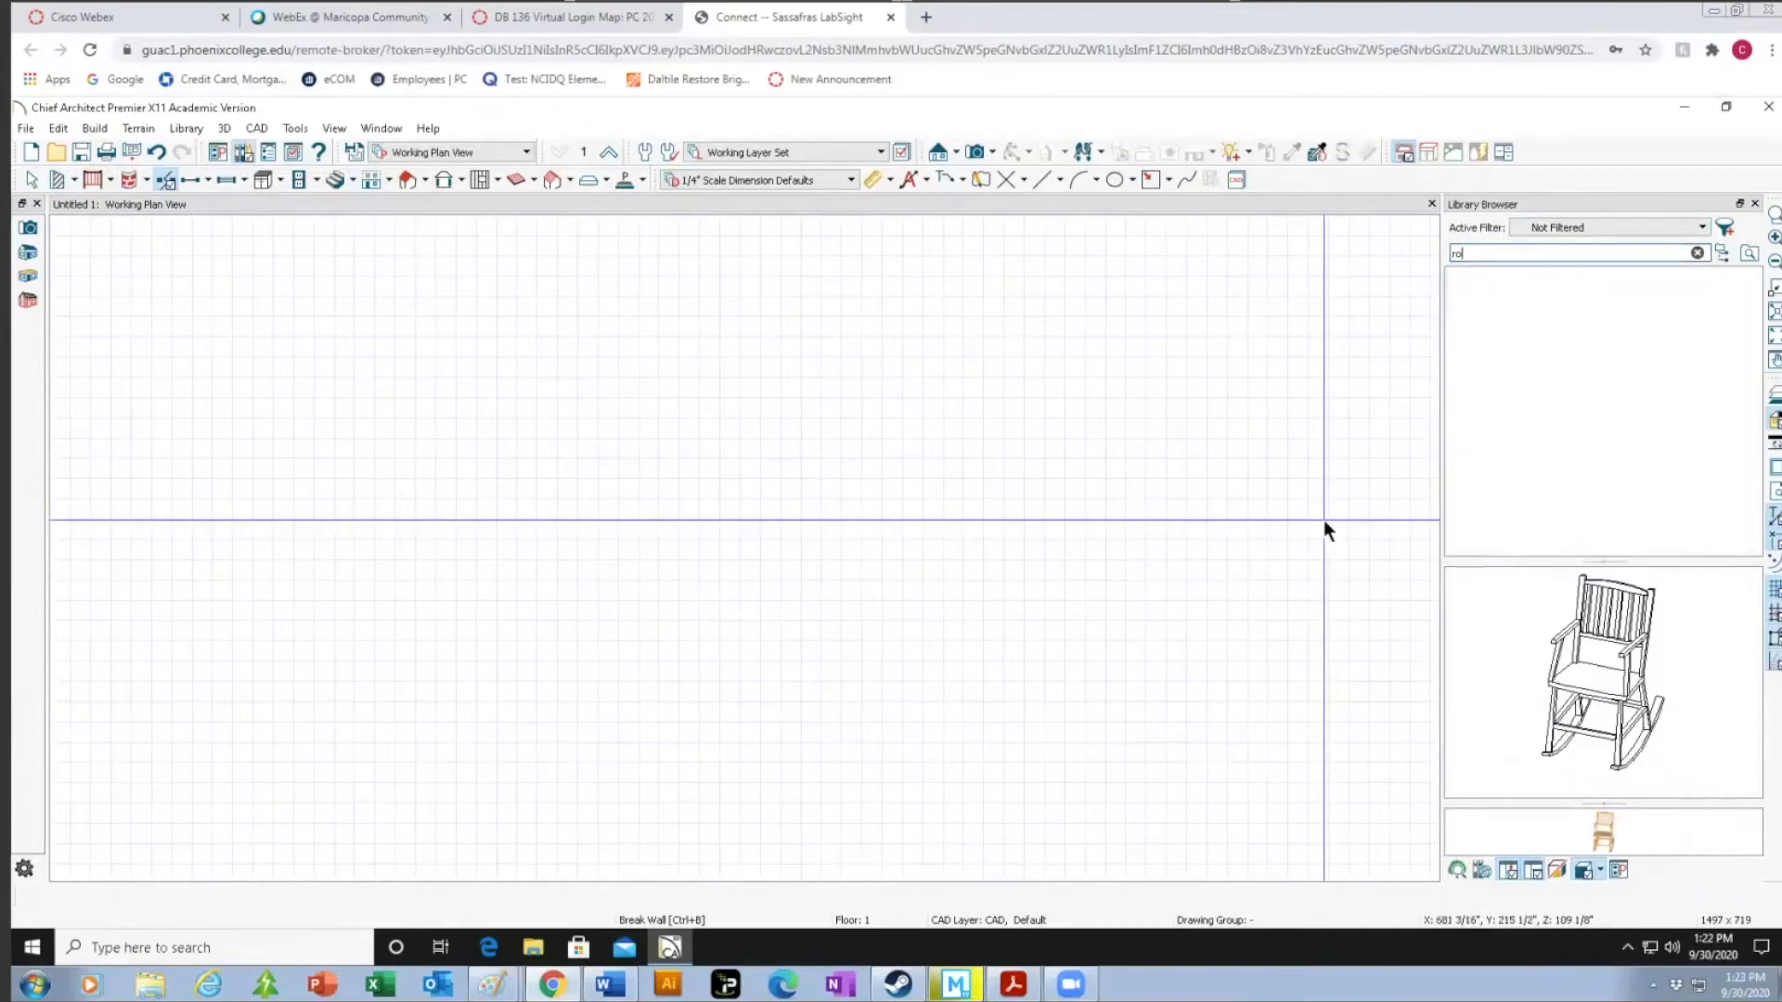
{"action": "type", "text": "beds"}
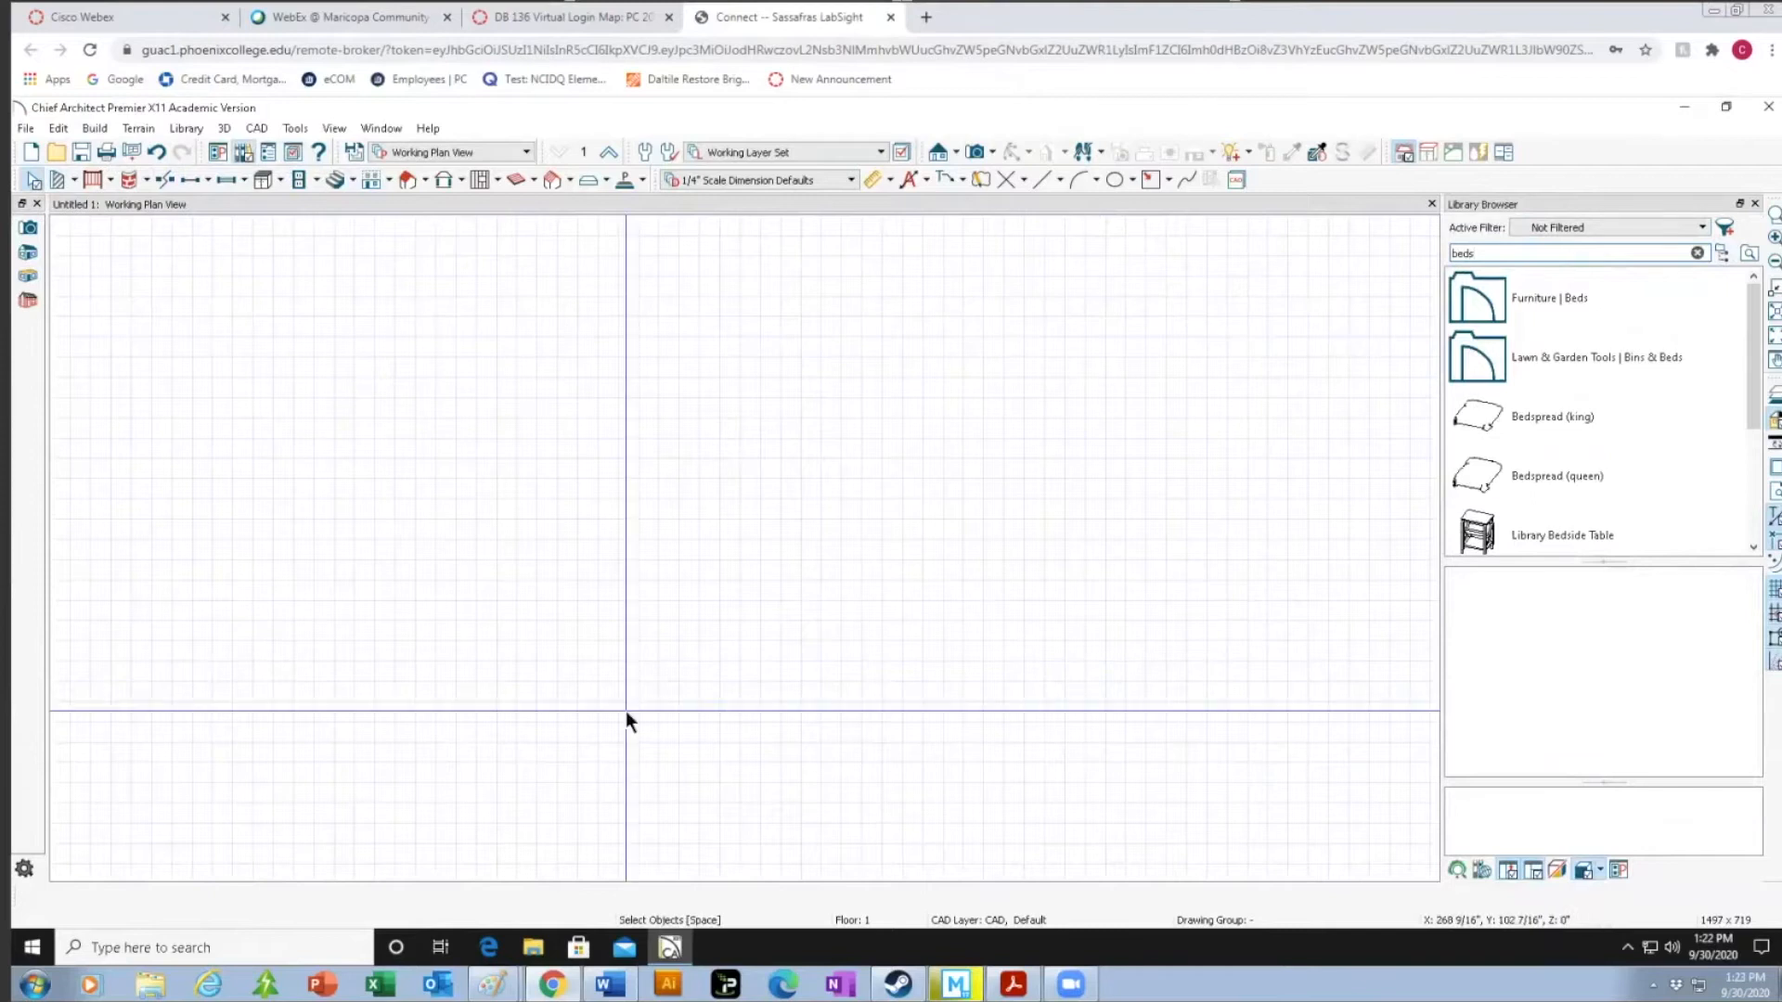
{"action": "key", "text": "BackSpace"}
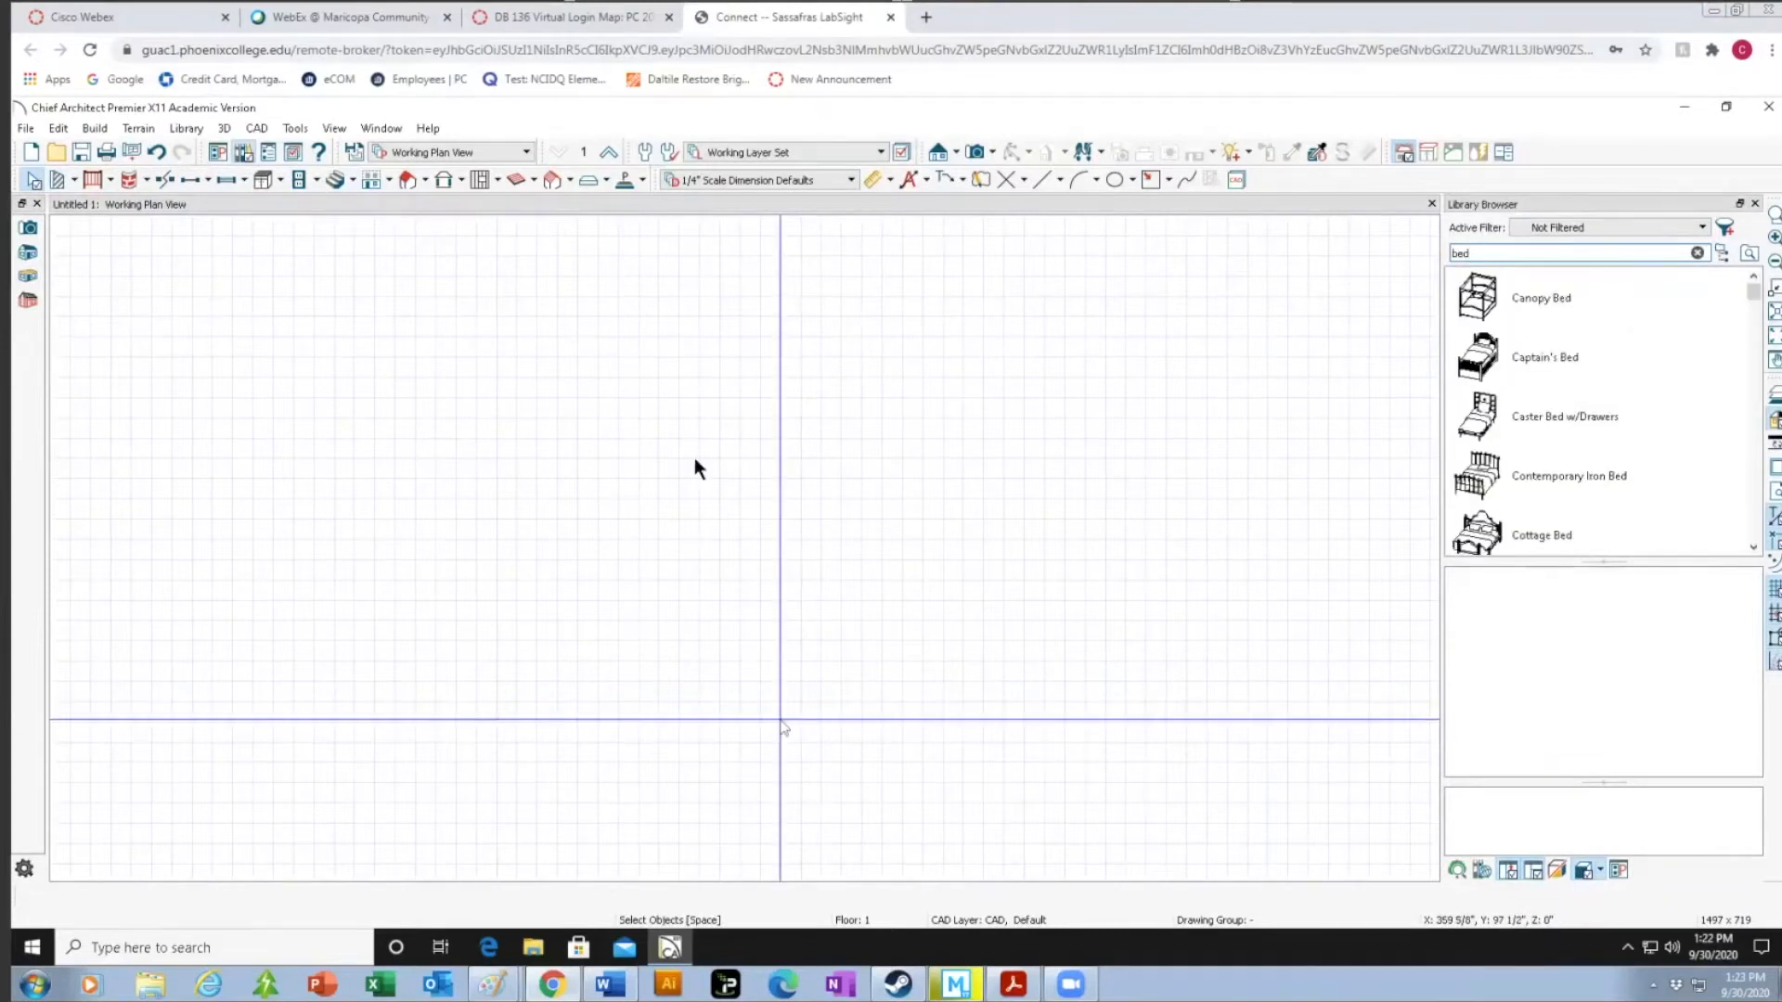
Leave the search results and browse the catalogs: Chief Architect Core Catalogs, Interiors, Furniture, and the User Catalog.
{"action": "left_click", "coordinate": [1723, 255]}
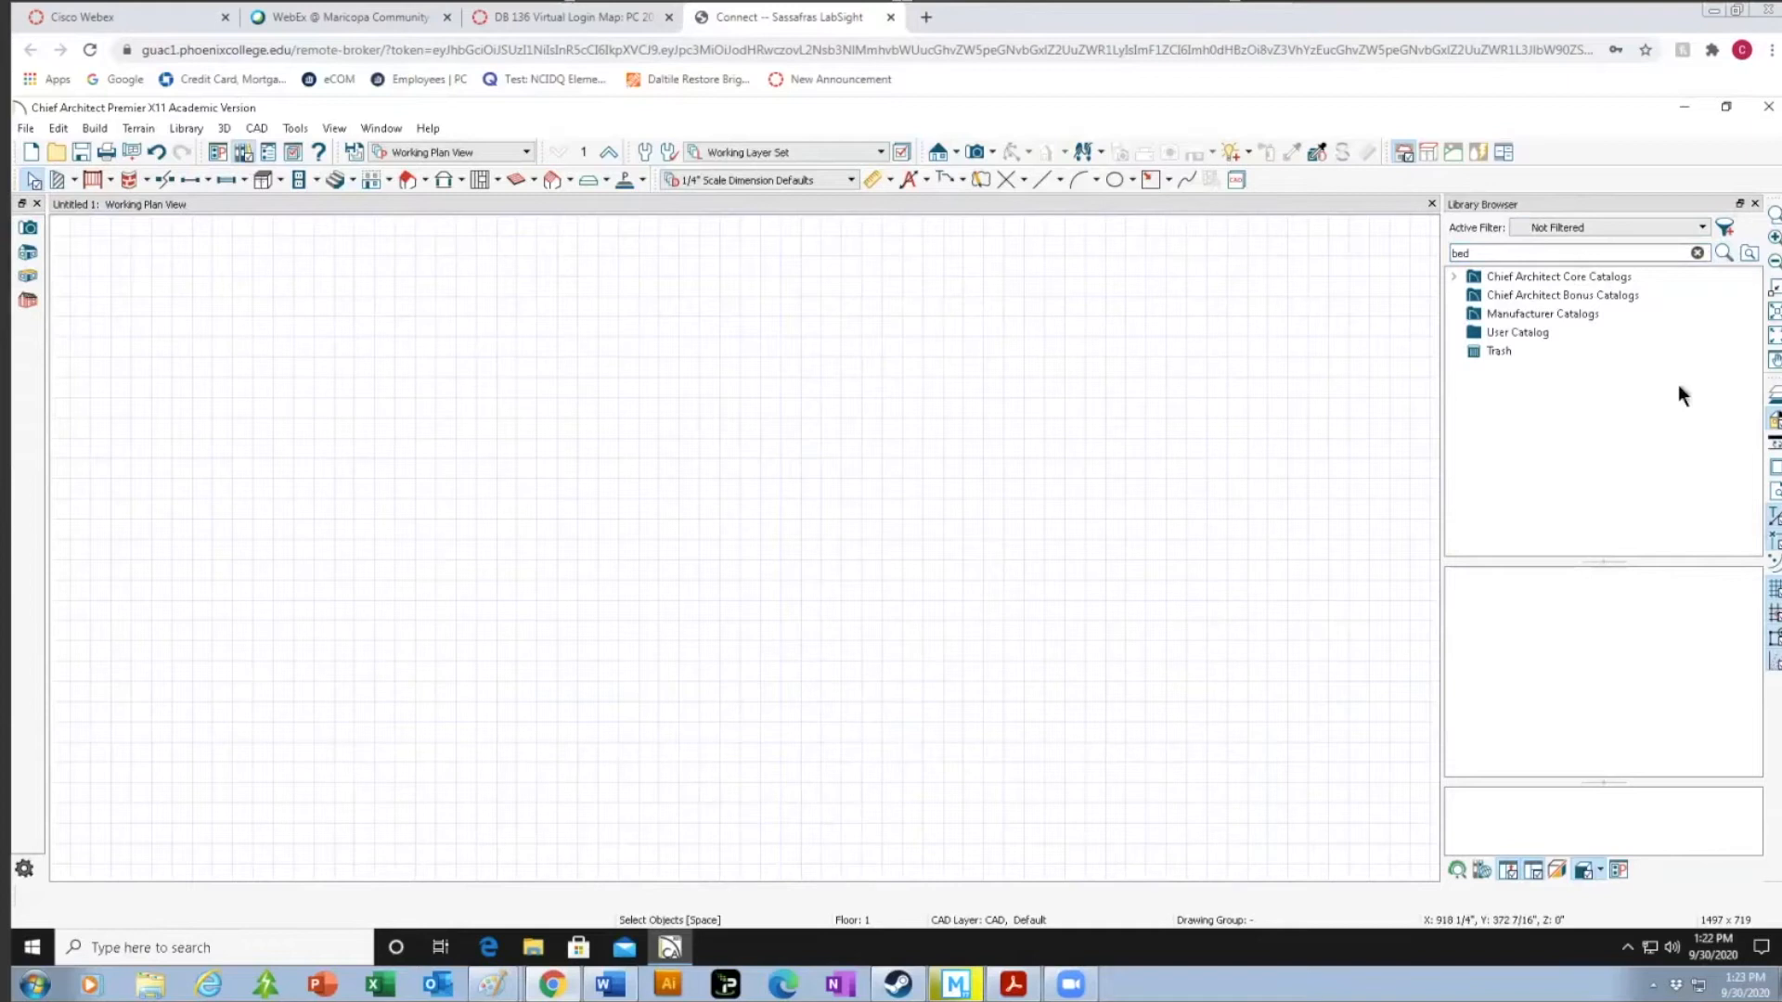
{"action": "double_click", "coordinate": [1516, 276]}
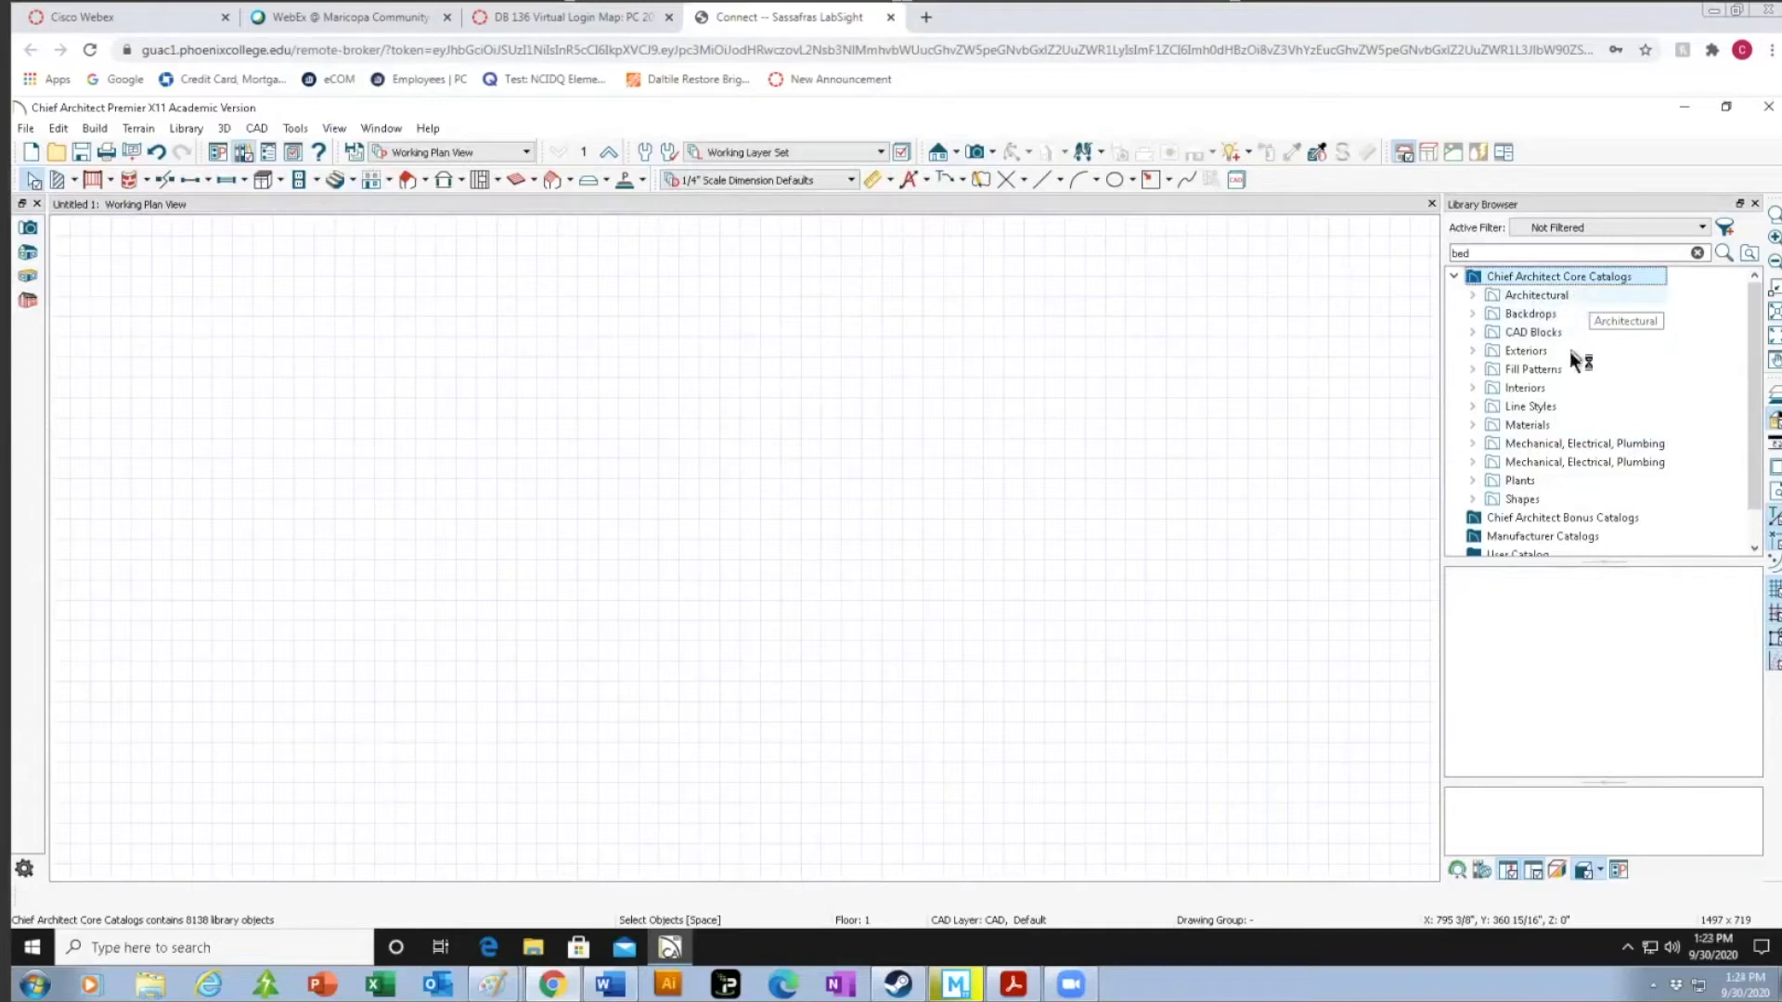
{"action": "left_click", "coordinate": [1534, 386]}
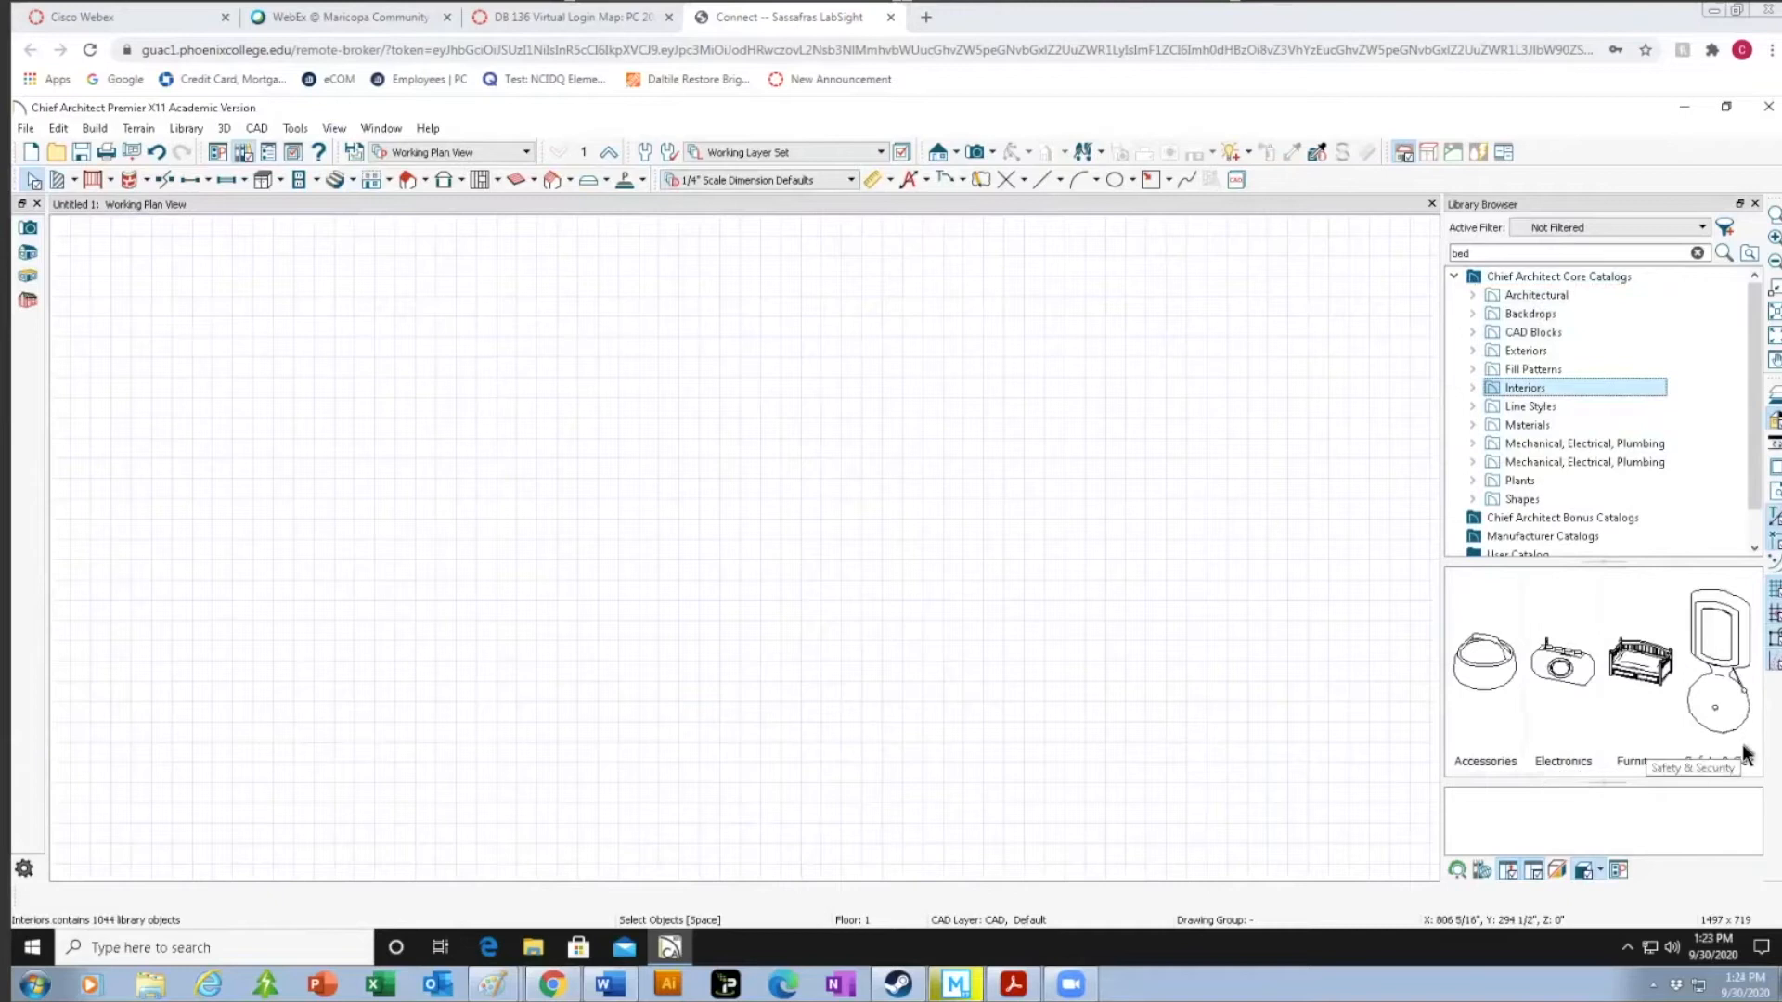
{"action": "double_click", "coordinate": [1630, 757]}
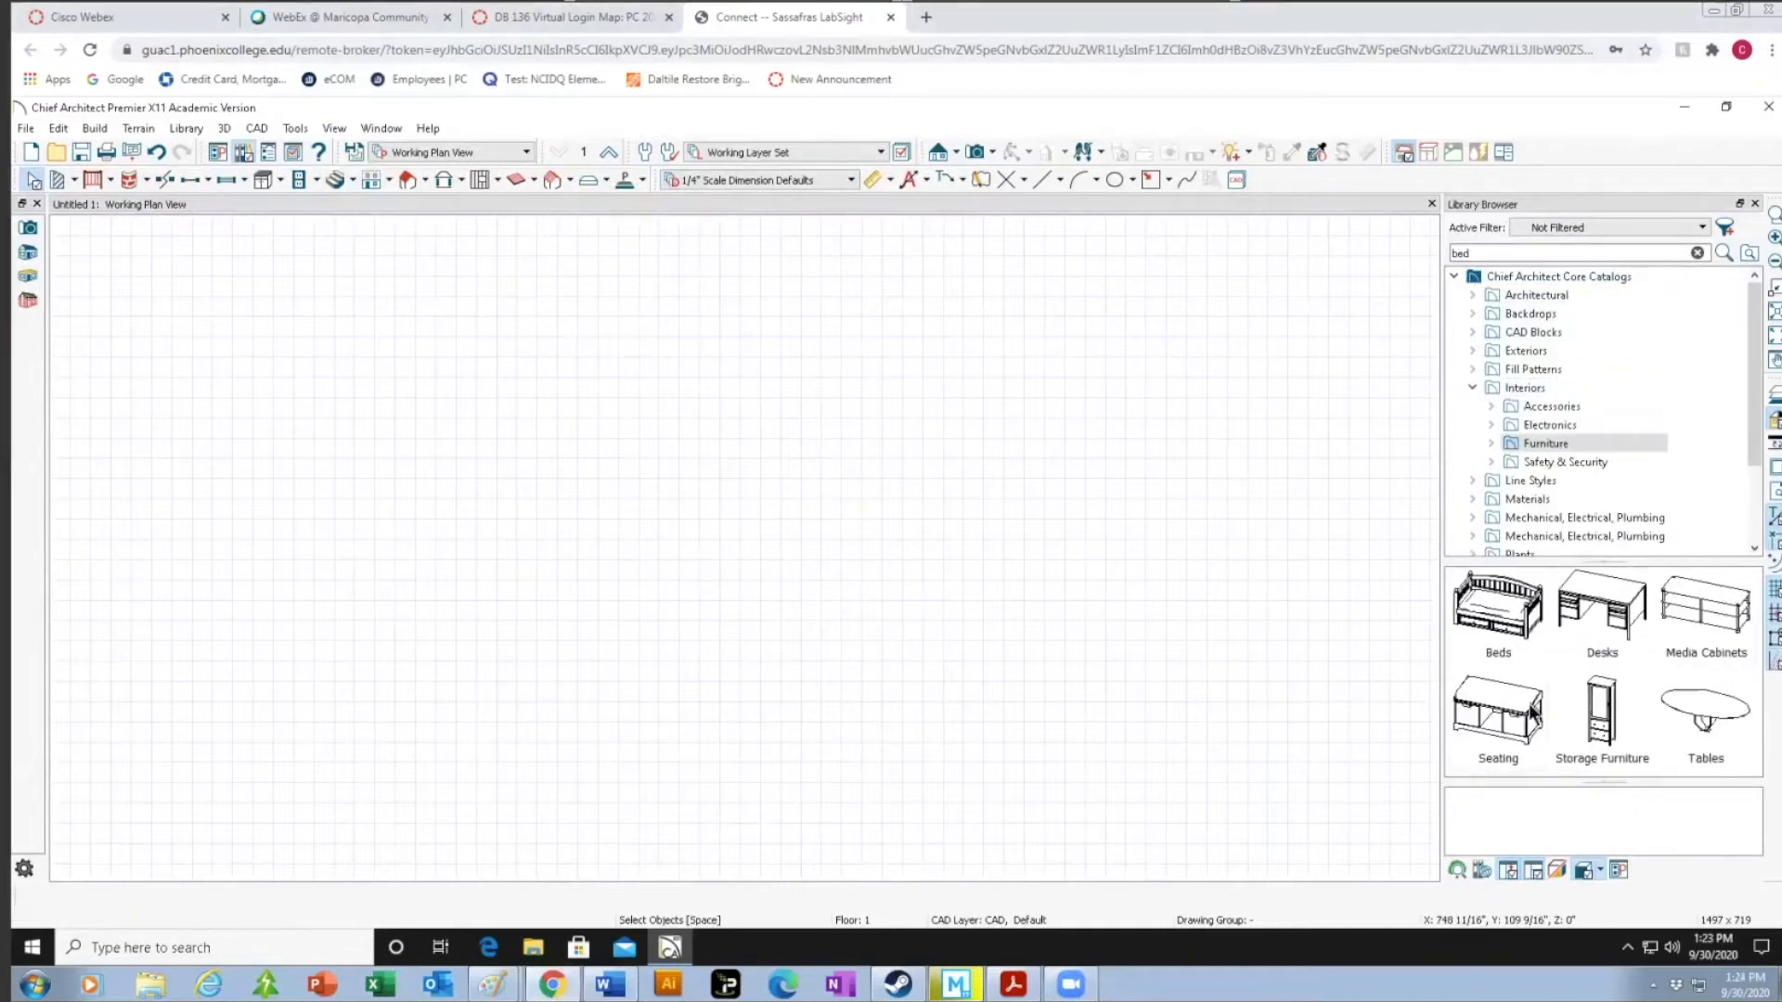
{"action": "left_click_drag", "start_coordinate": [1752, 392], "coordinate": [1747, 466]}
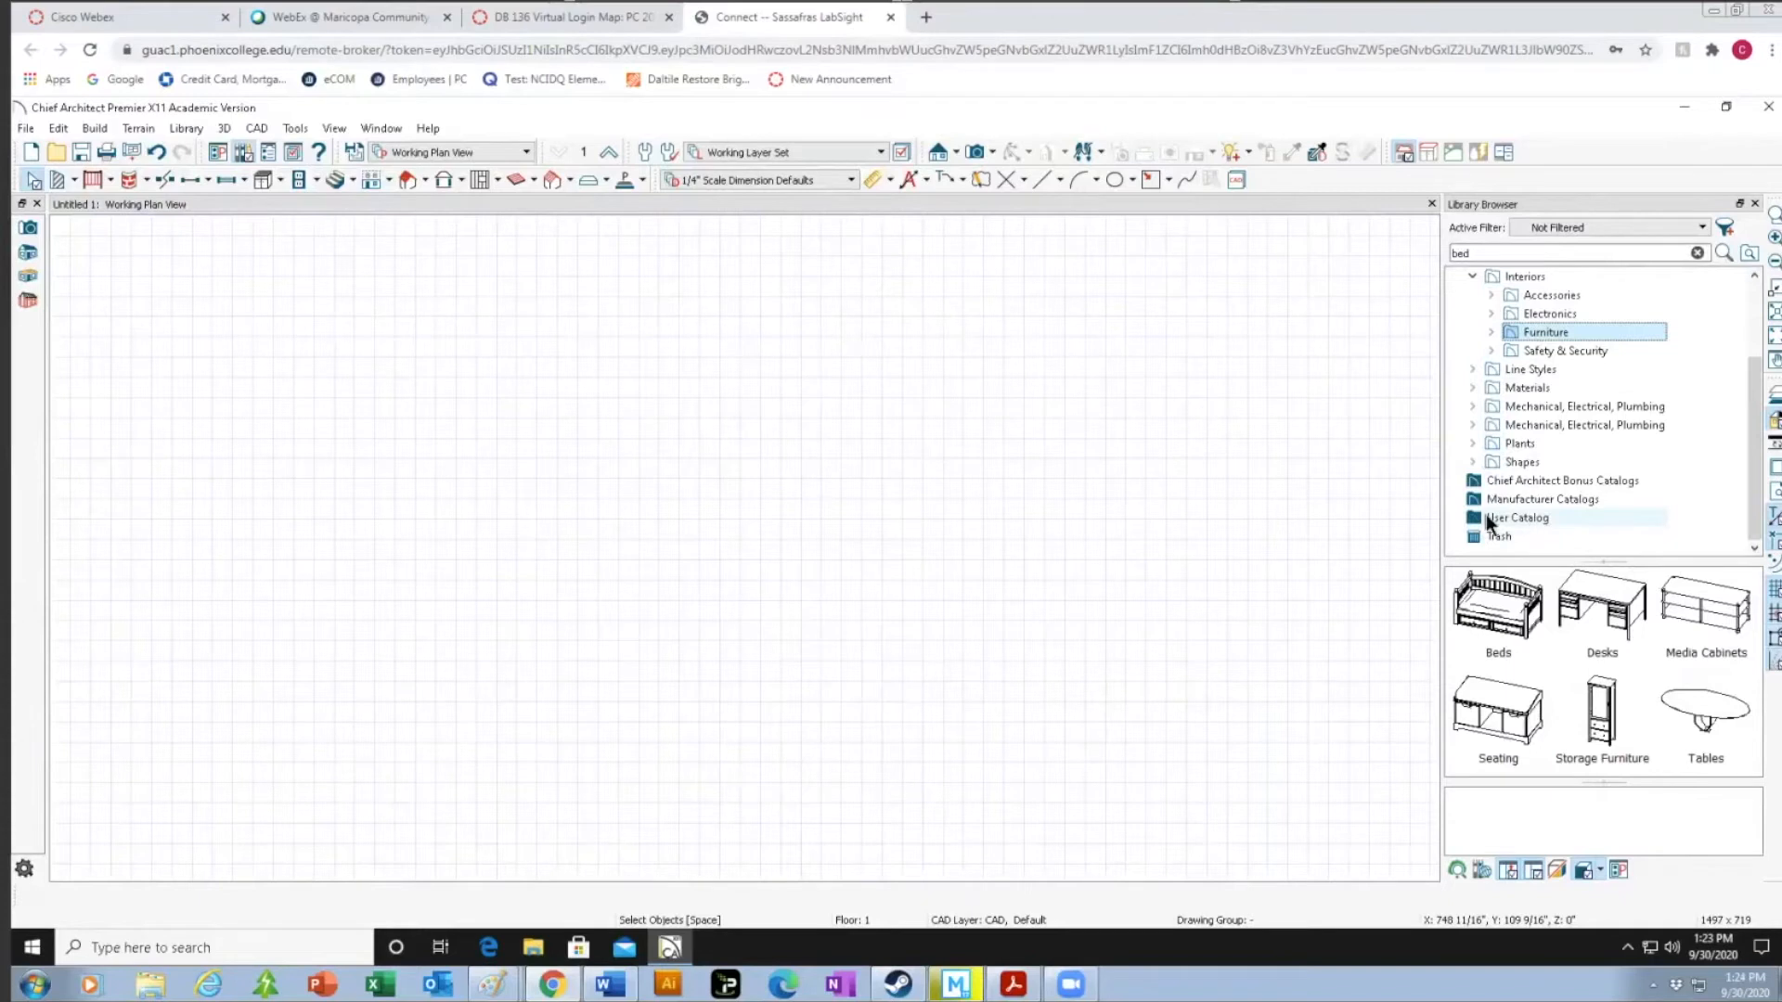
{"action": "left_click", "coordinate": [1541, 517]}
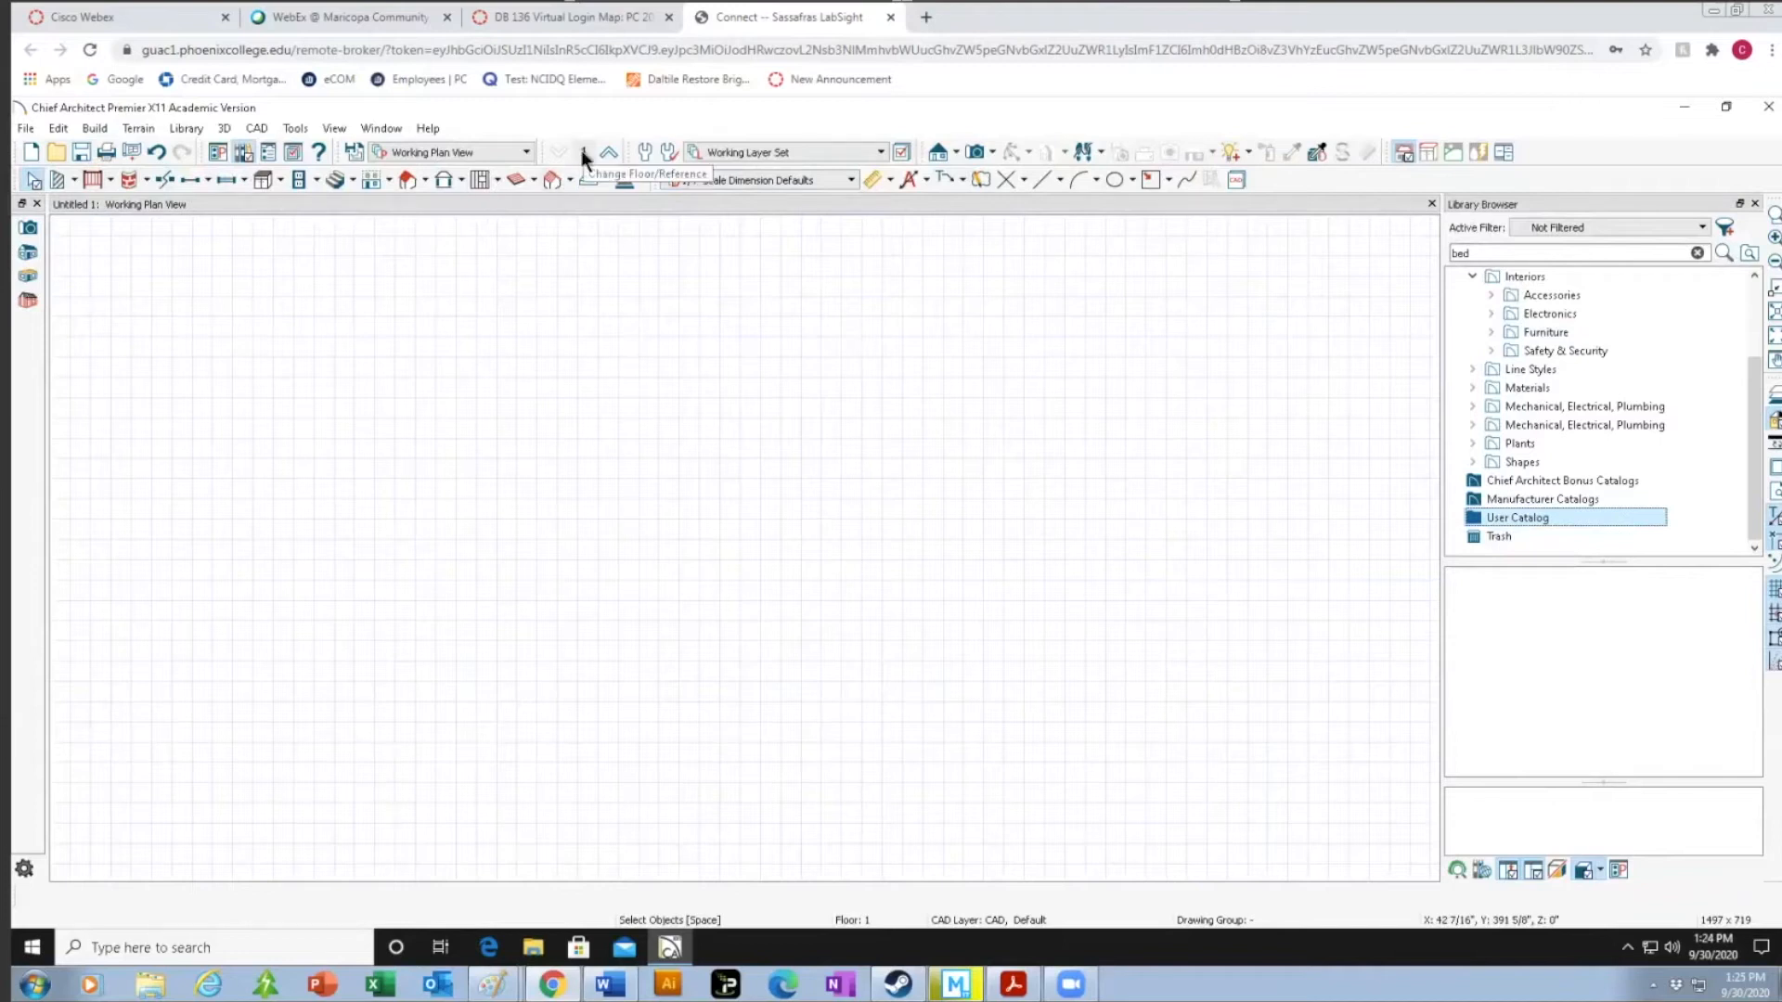
Examine the available cross section, elevation and orthographic views, and the camera and perspective overview options.
{"action": "left_click", "coordinate": [971, 154]}
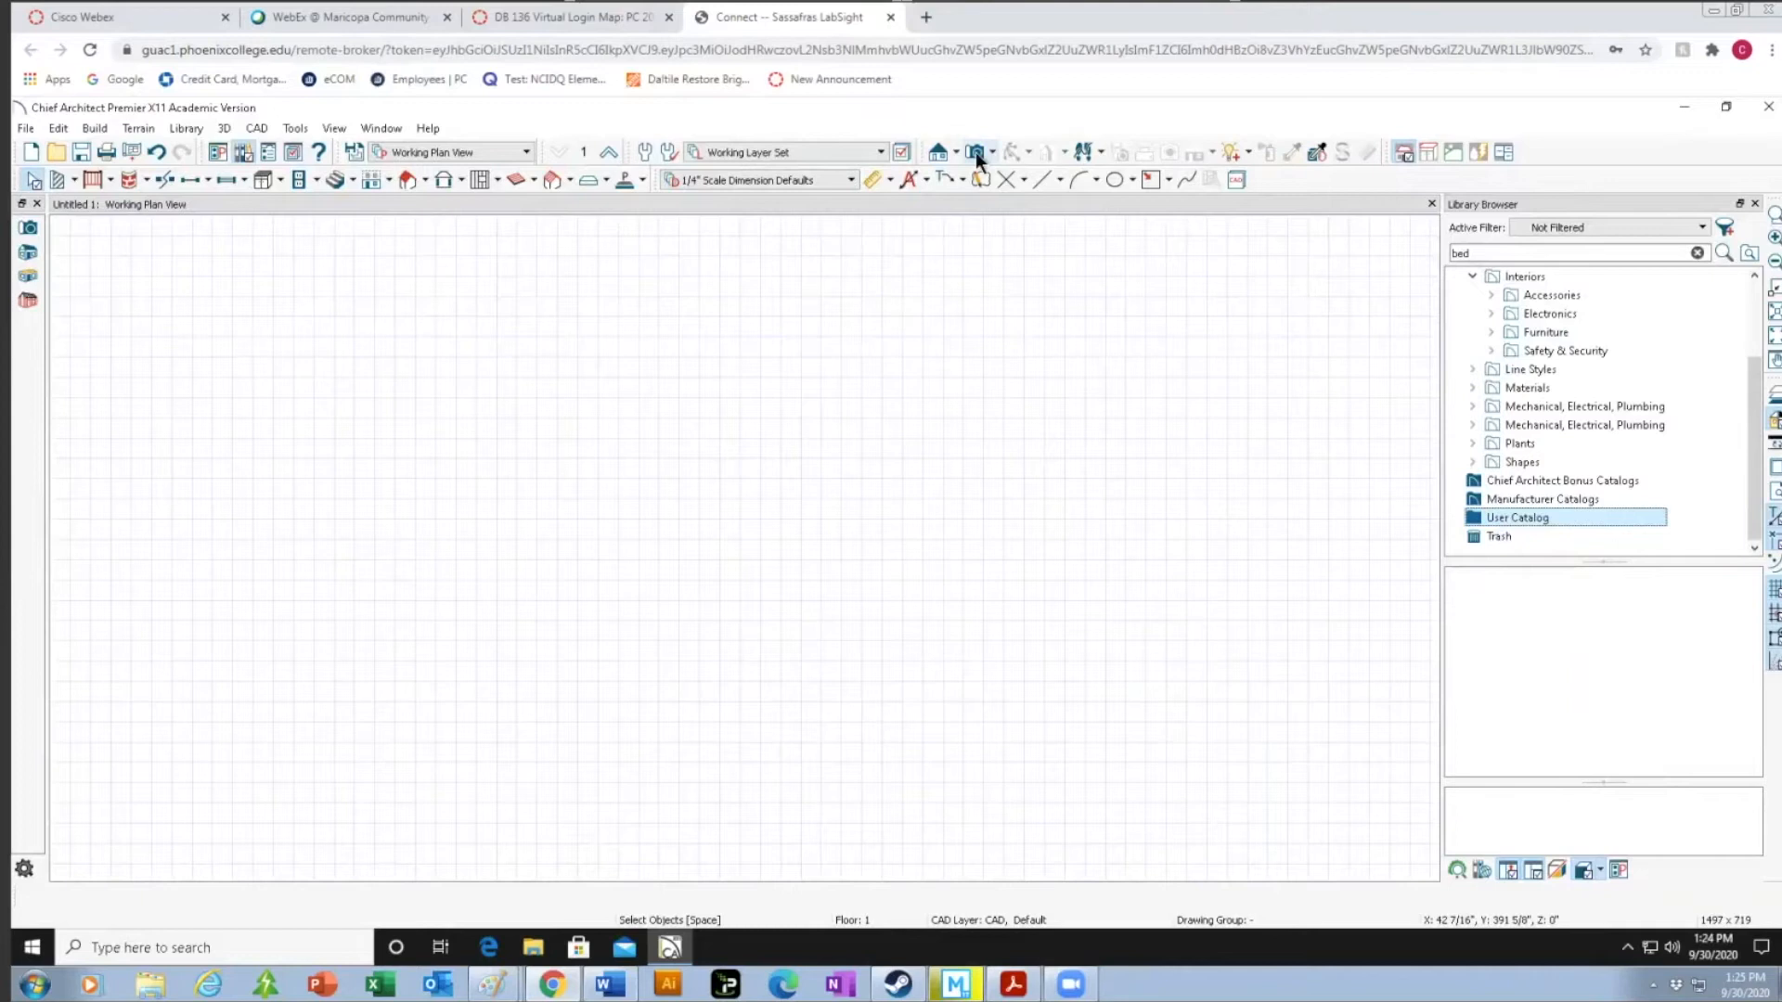
{"action": "left_click", "coordinate": [954, 153]}
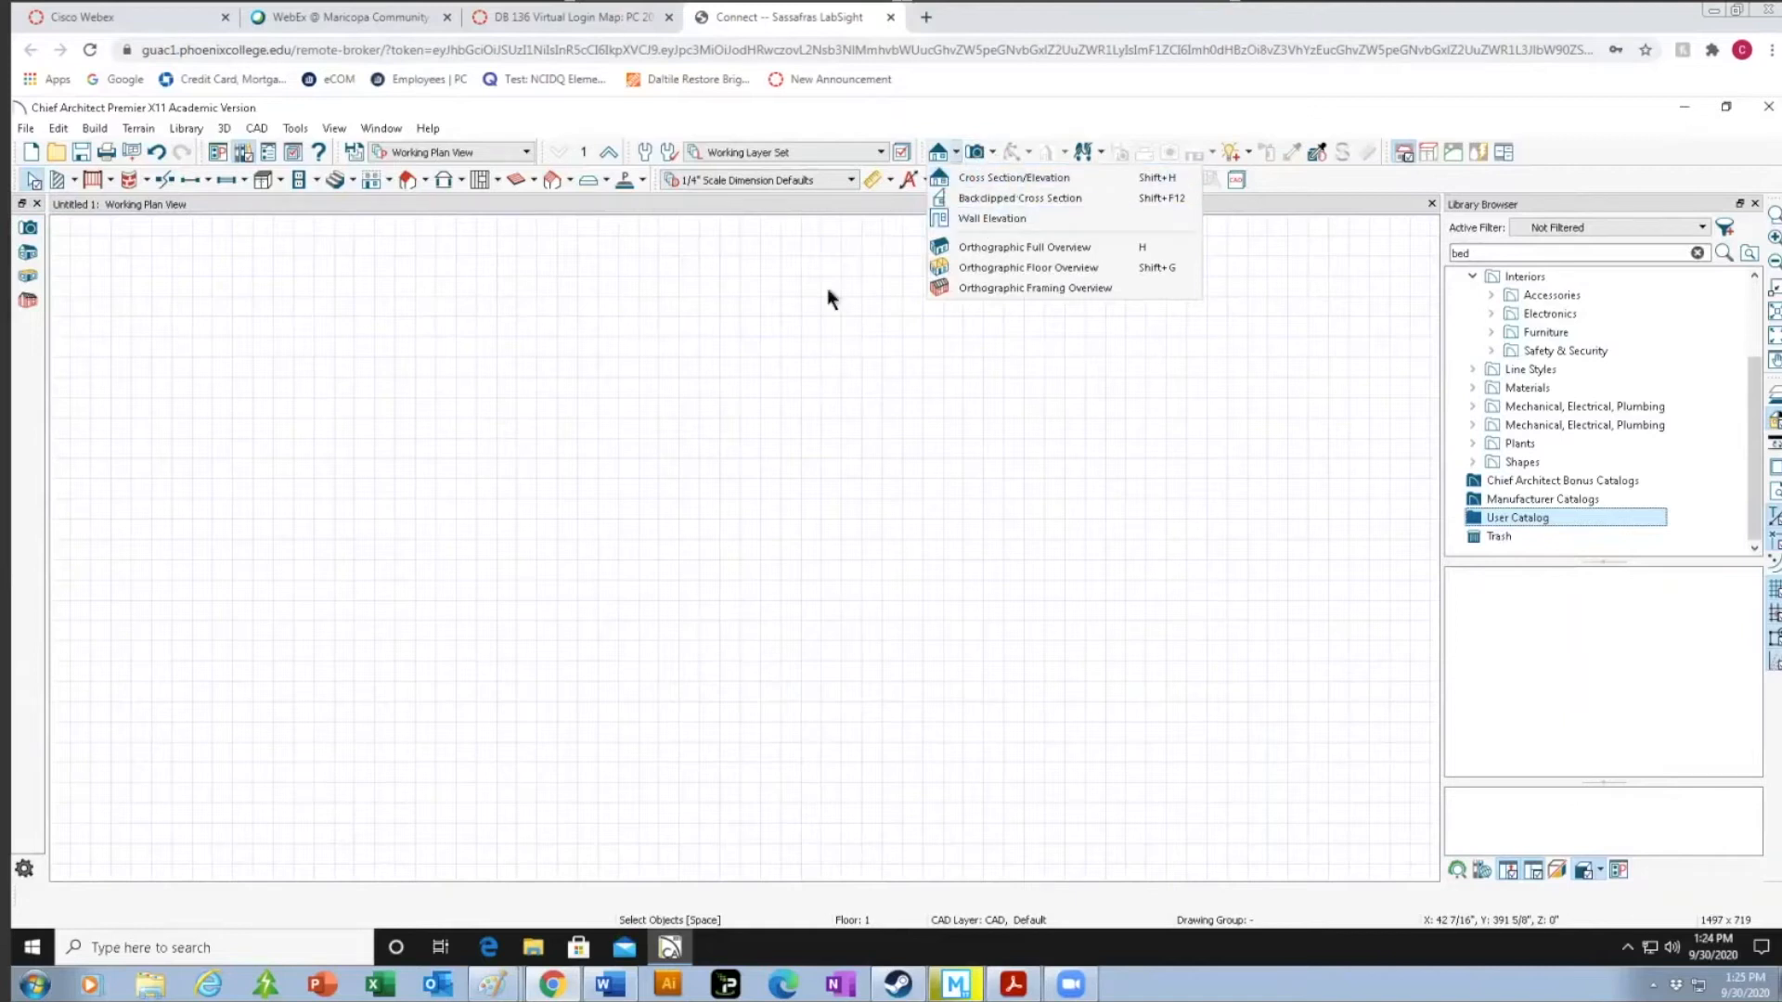
{"action": "left_click", "coordinate": [853, 274]}
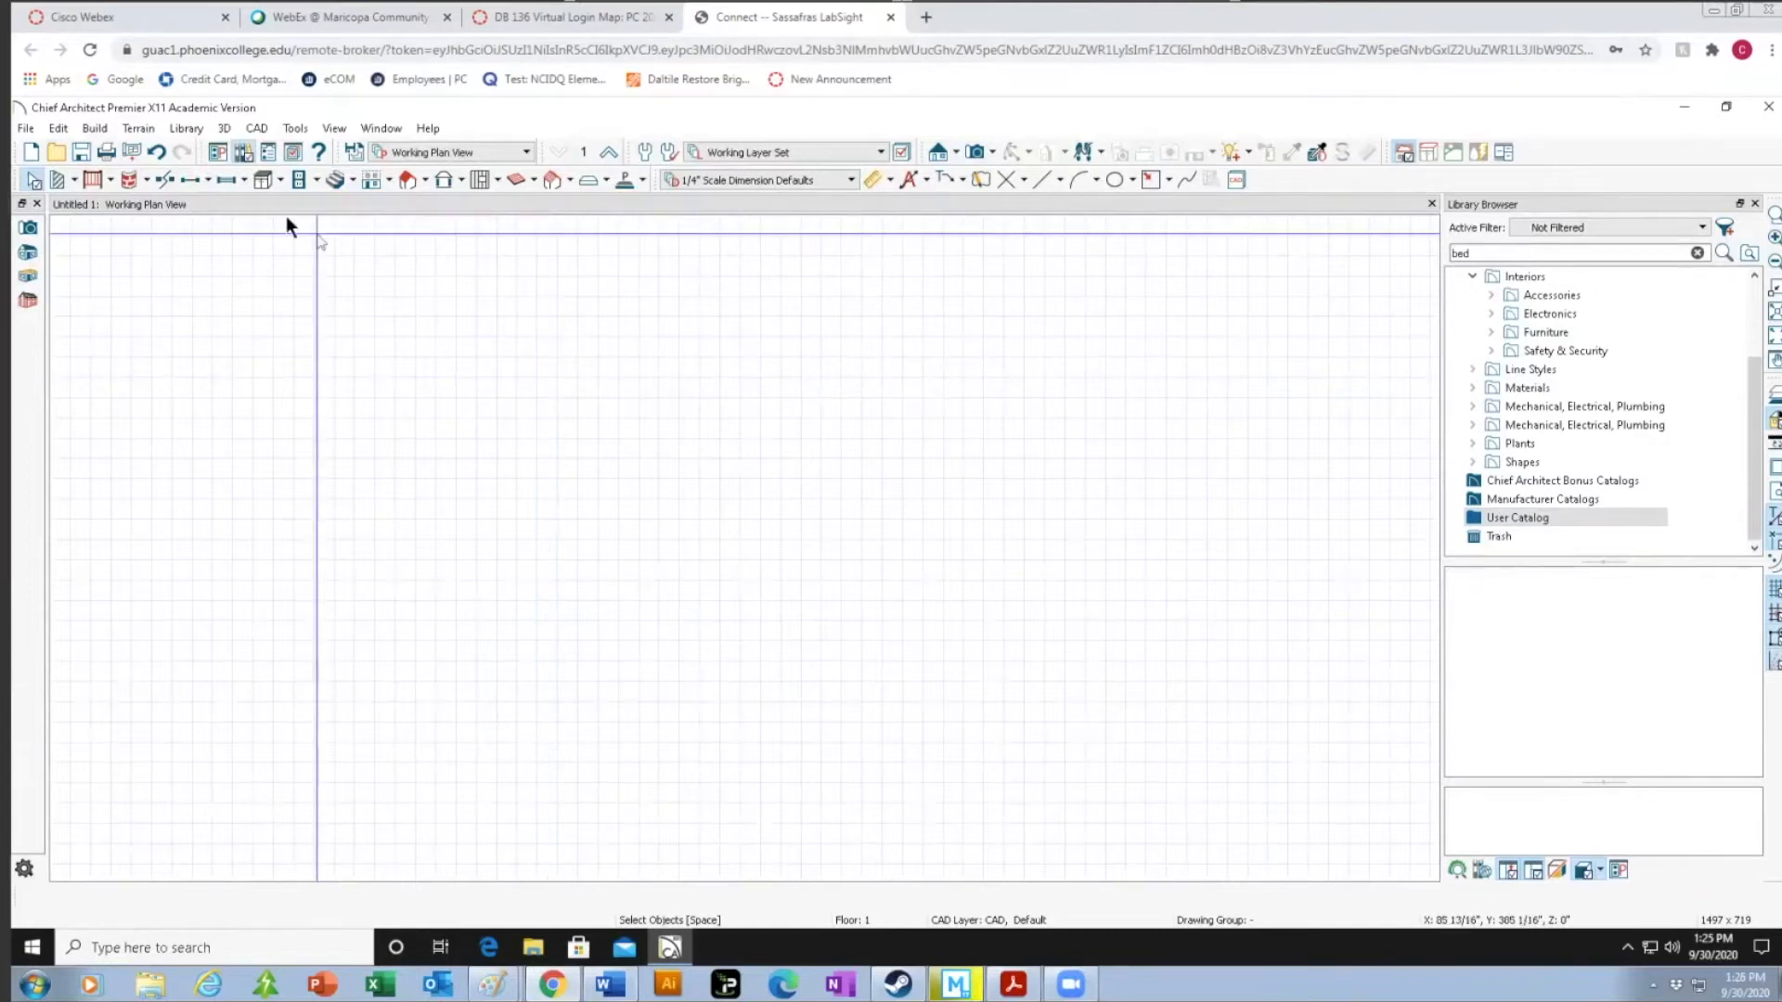
{"action": "left_click", "coordinate": [990, 153]}
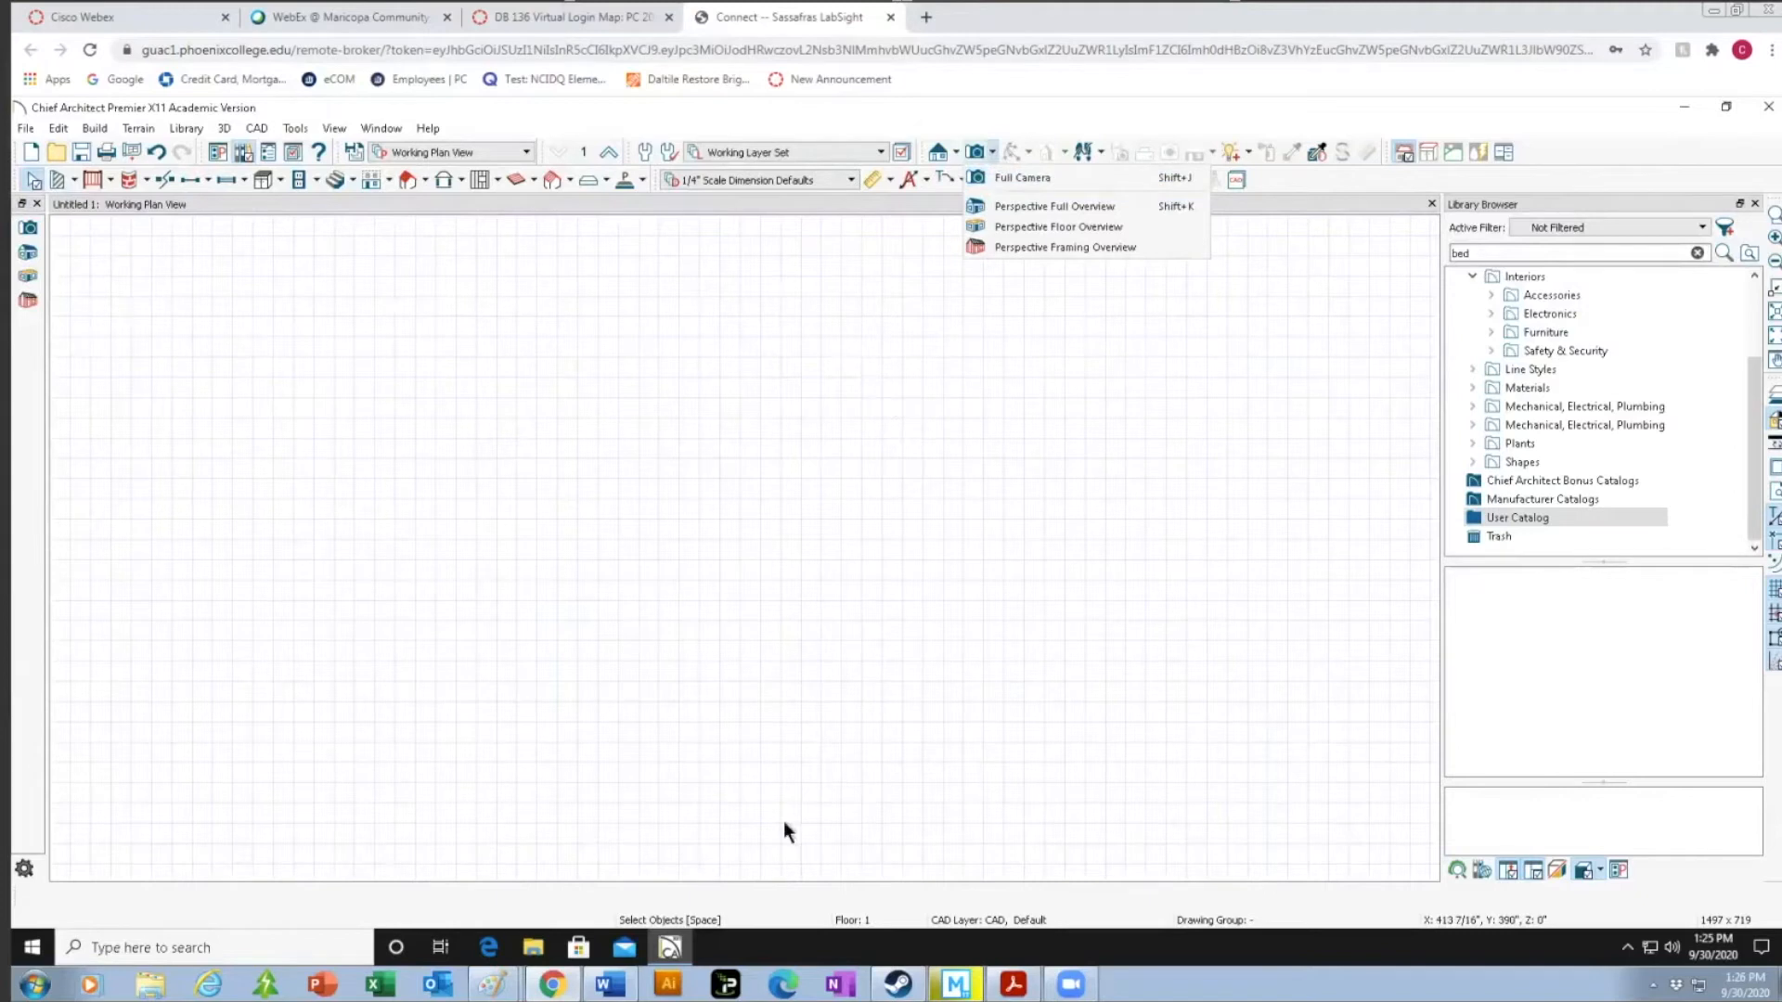
{"action": "left_click", "coordinate": [913, 404]}
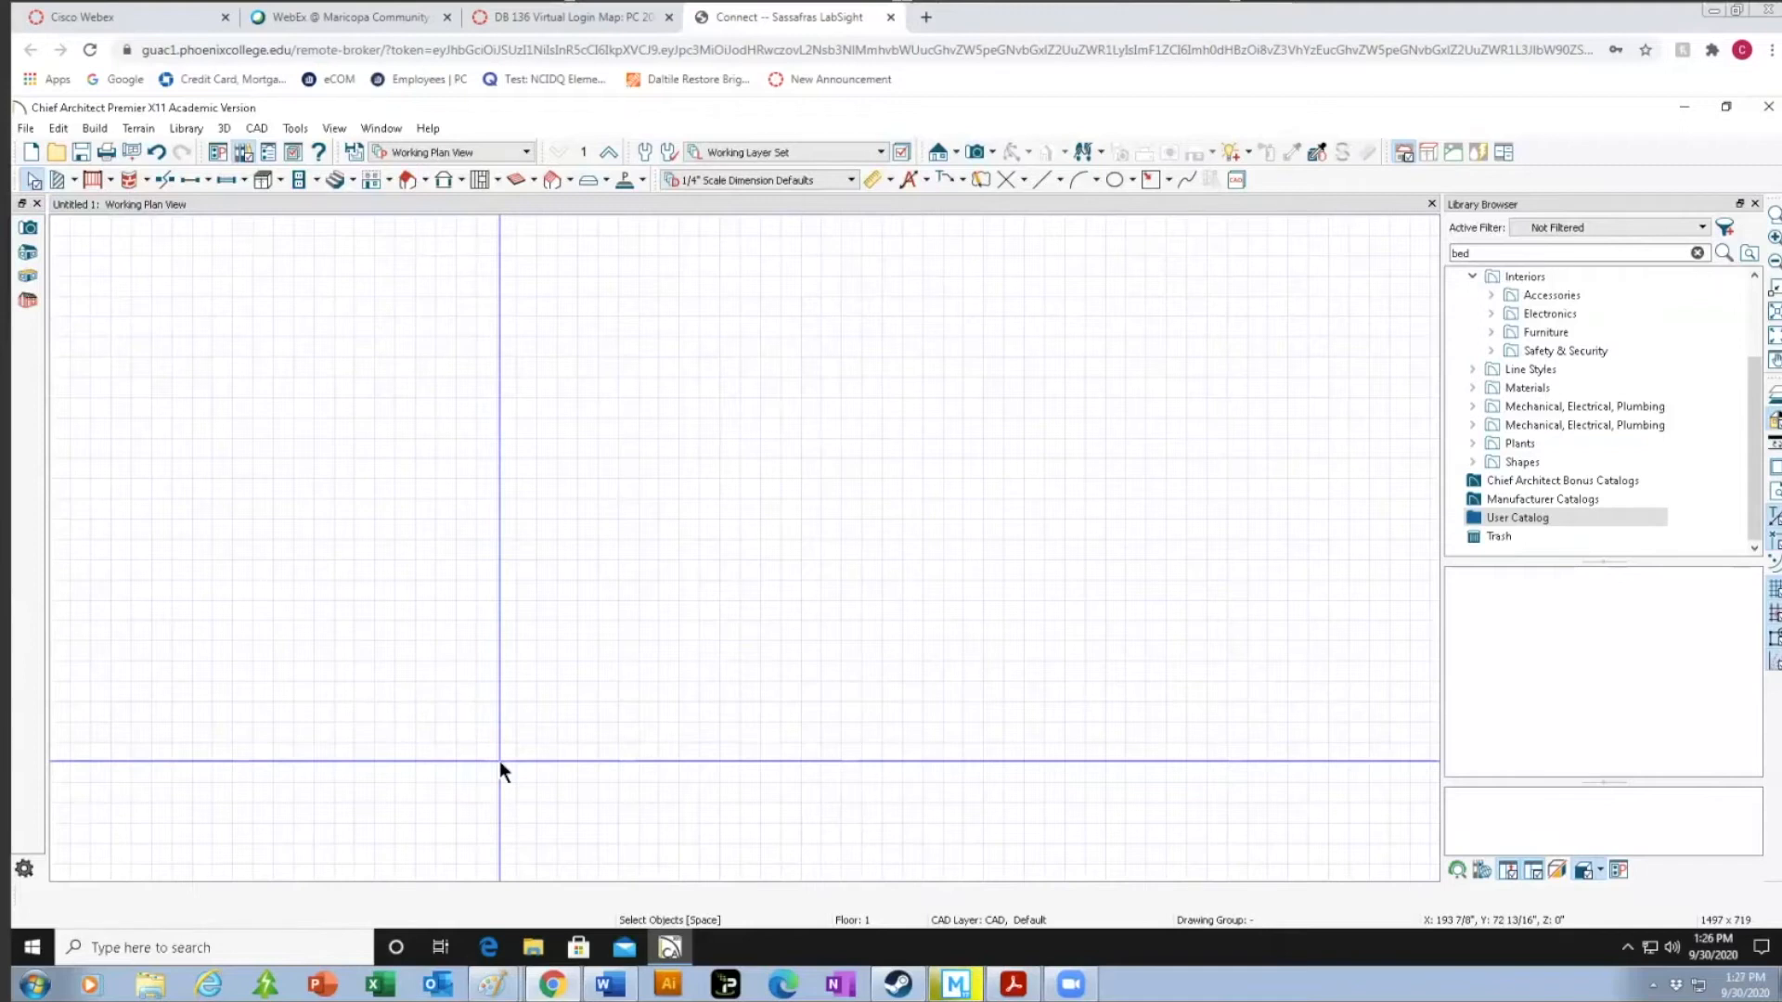
Save the plan in the Documents folder under the file name "Bedroom demo".
{"action": "left_click", "coordinate": [27, 129]}
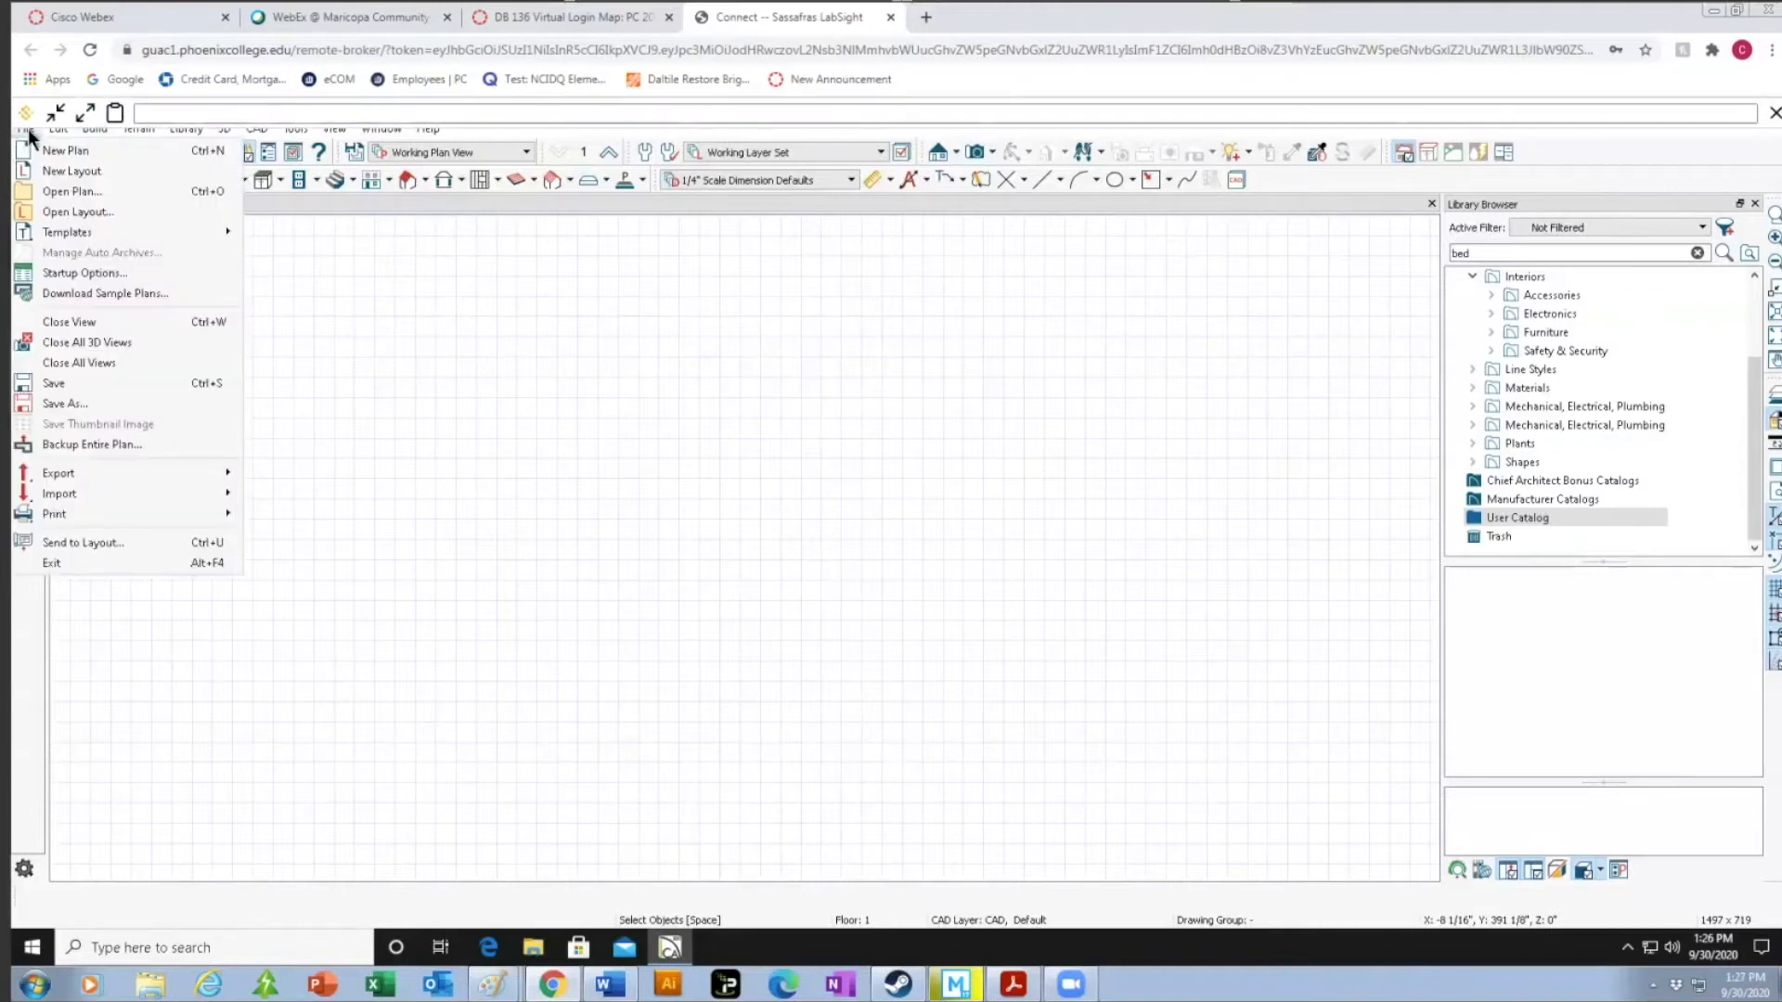
{"action": "left_click", "coordinate": [58, 403]}
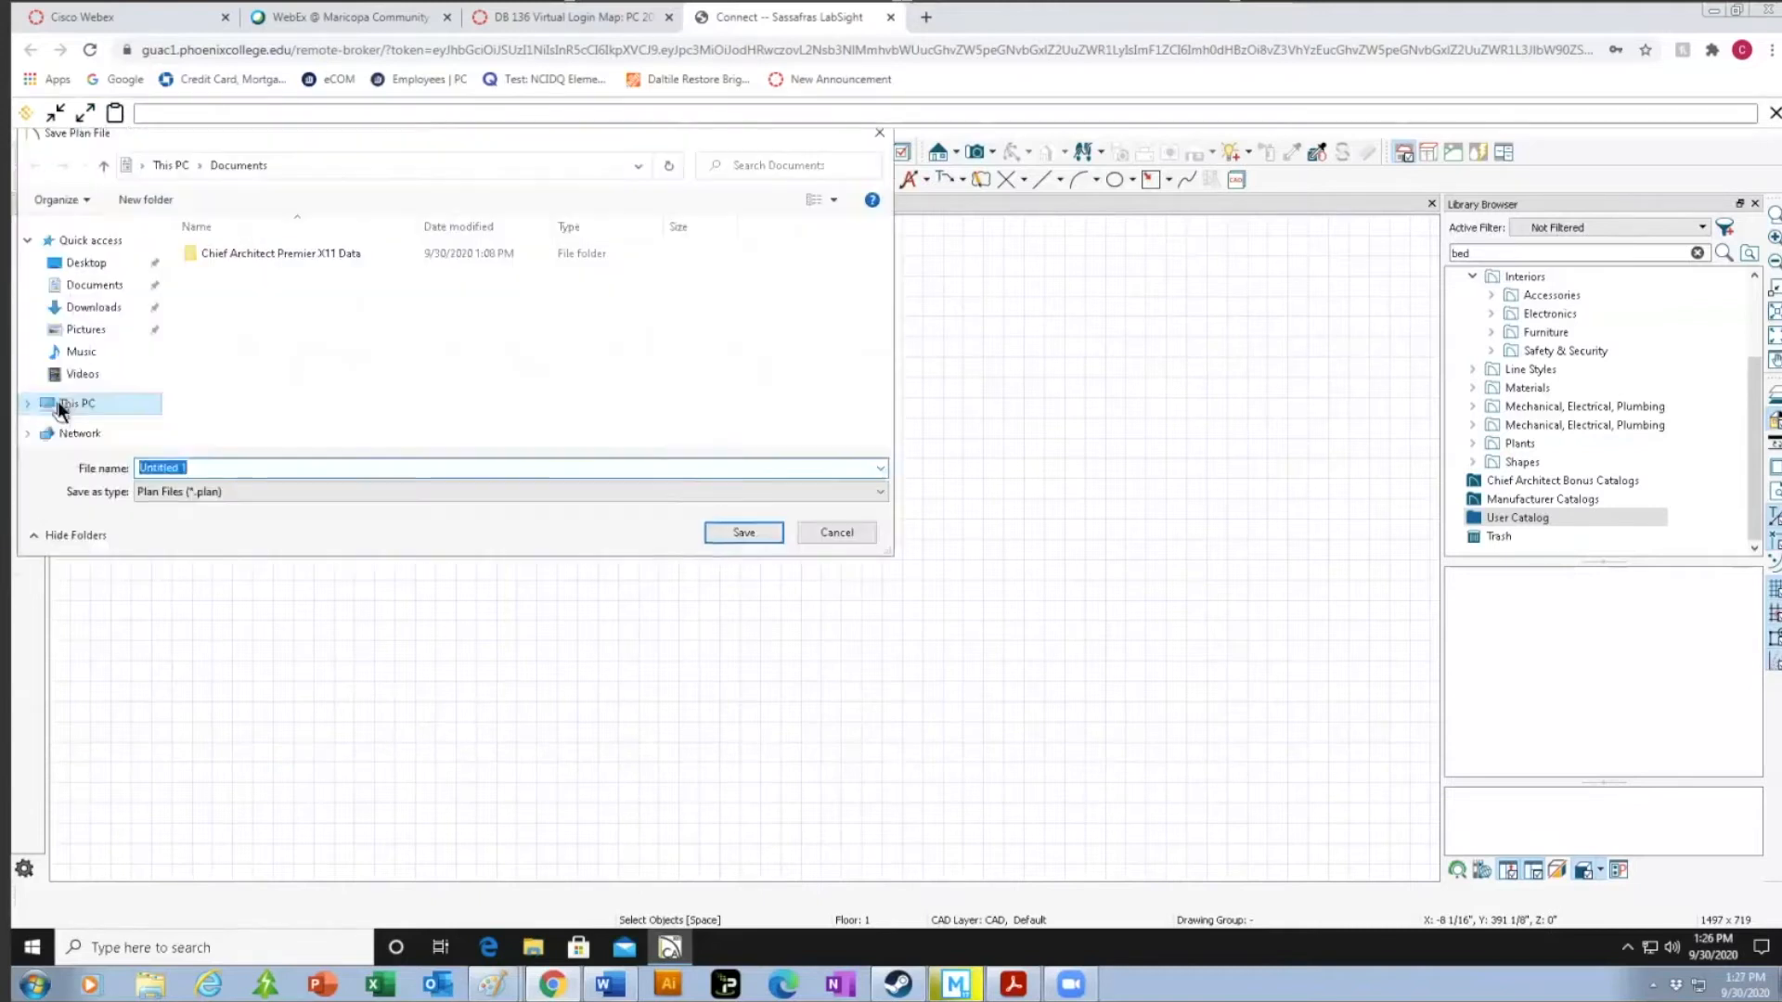
{"action": "left_click", "coordinate": [202, 468]}
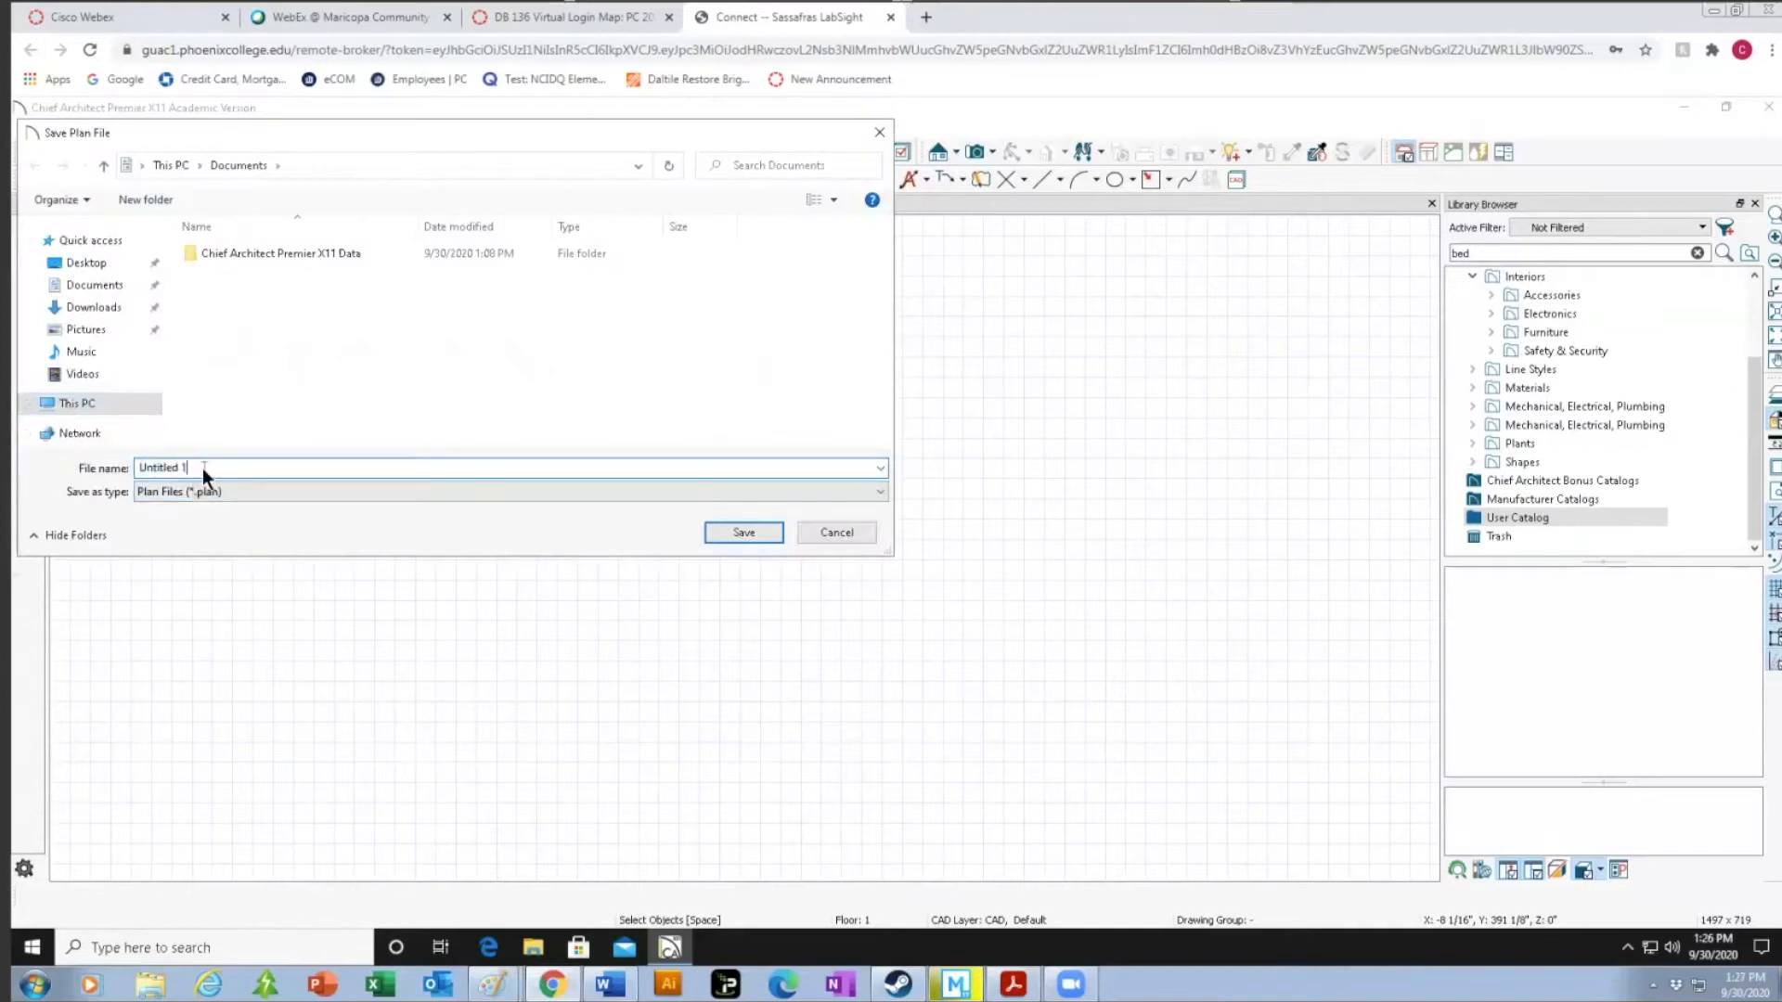
{"action": "key", "text": "BackSpace"}
{"action": "key", "text": "BackSpace"}
{"action": "key", "text": "BackSpace"}
{"action": "key", "text": "BackSpace"}
{"action": "key", "text": "BackSpace"}
{"action": "key", "text": "BackSpace"}
{"action": "key", "text": "BackSpace"}
{"action": "key", "text": "BackSpace"}
{"action": "key", "text": "BackSpace"}
{"action": "key", "text": "BackSpace"}
{"action": "type", "text": "Bedroom"}
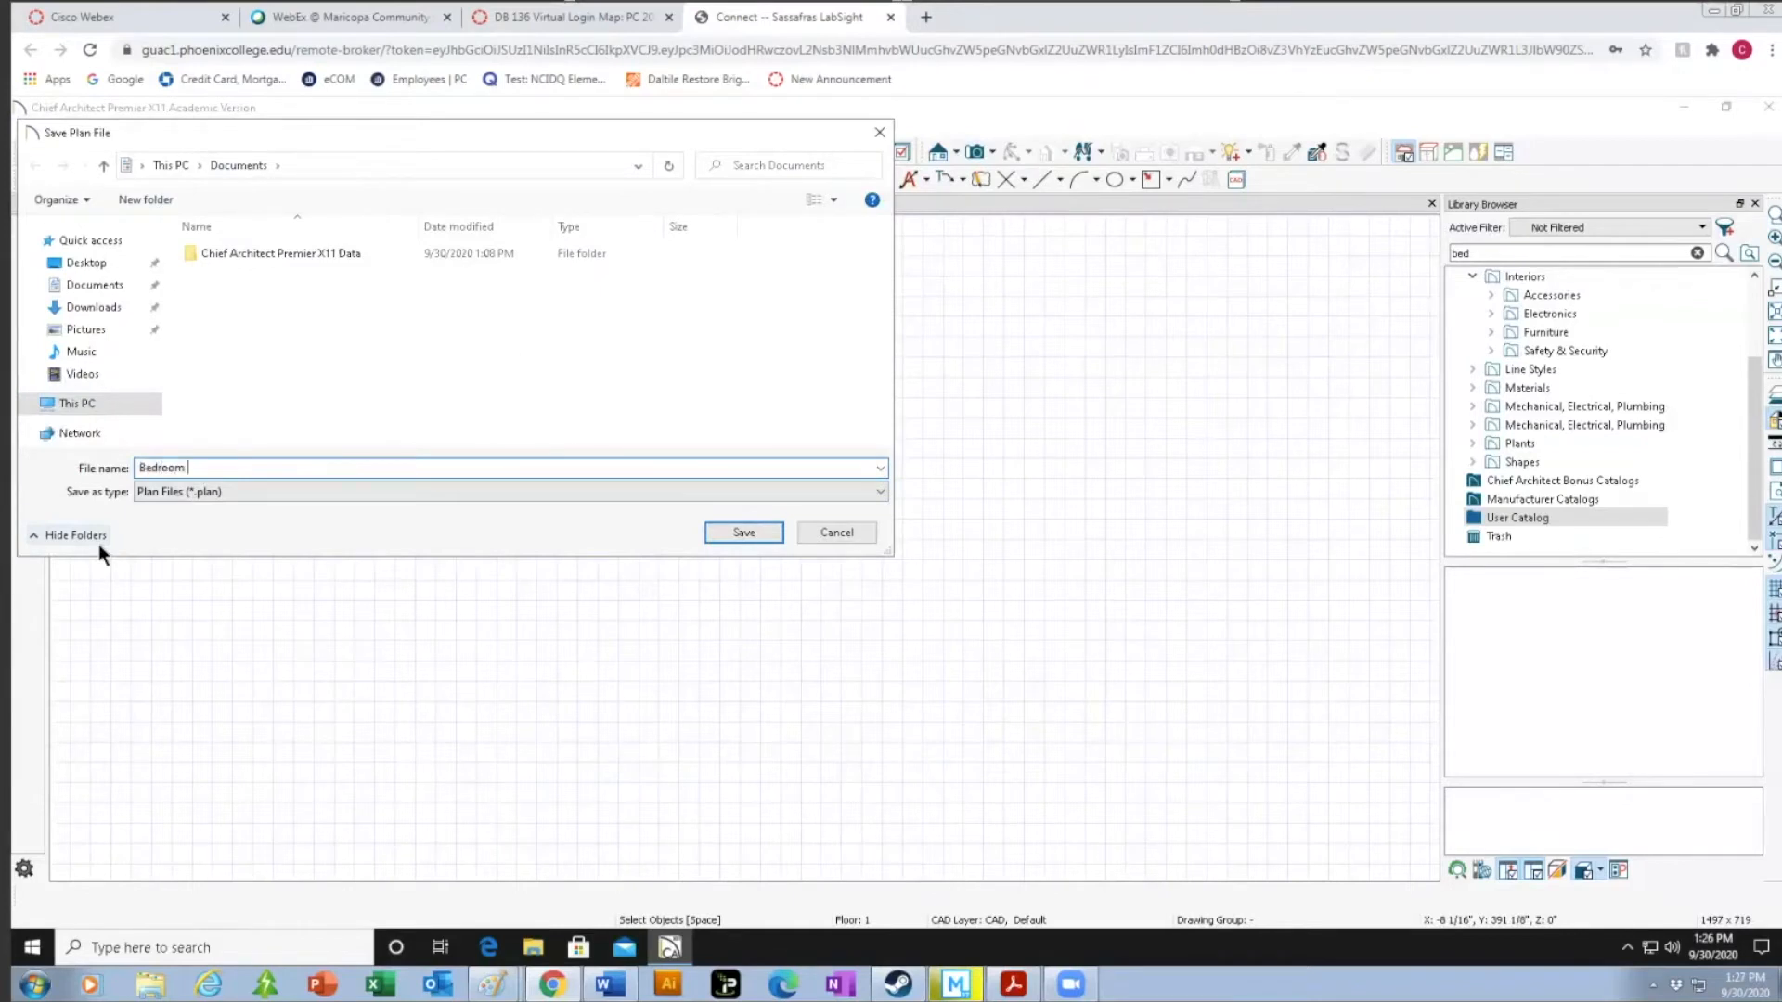
{"action": "type", "text": " demo"}
{"action": "left_click", "coordinate": [742, 536]}
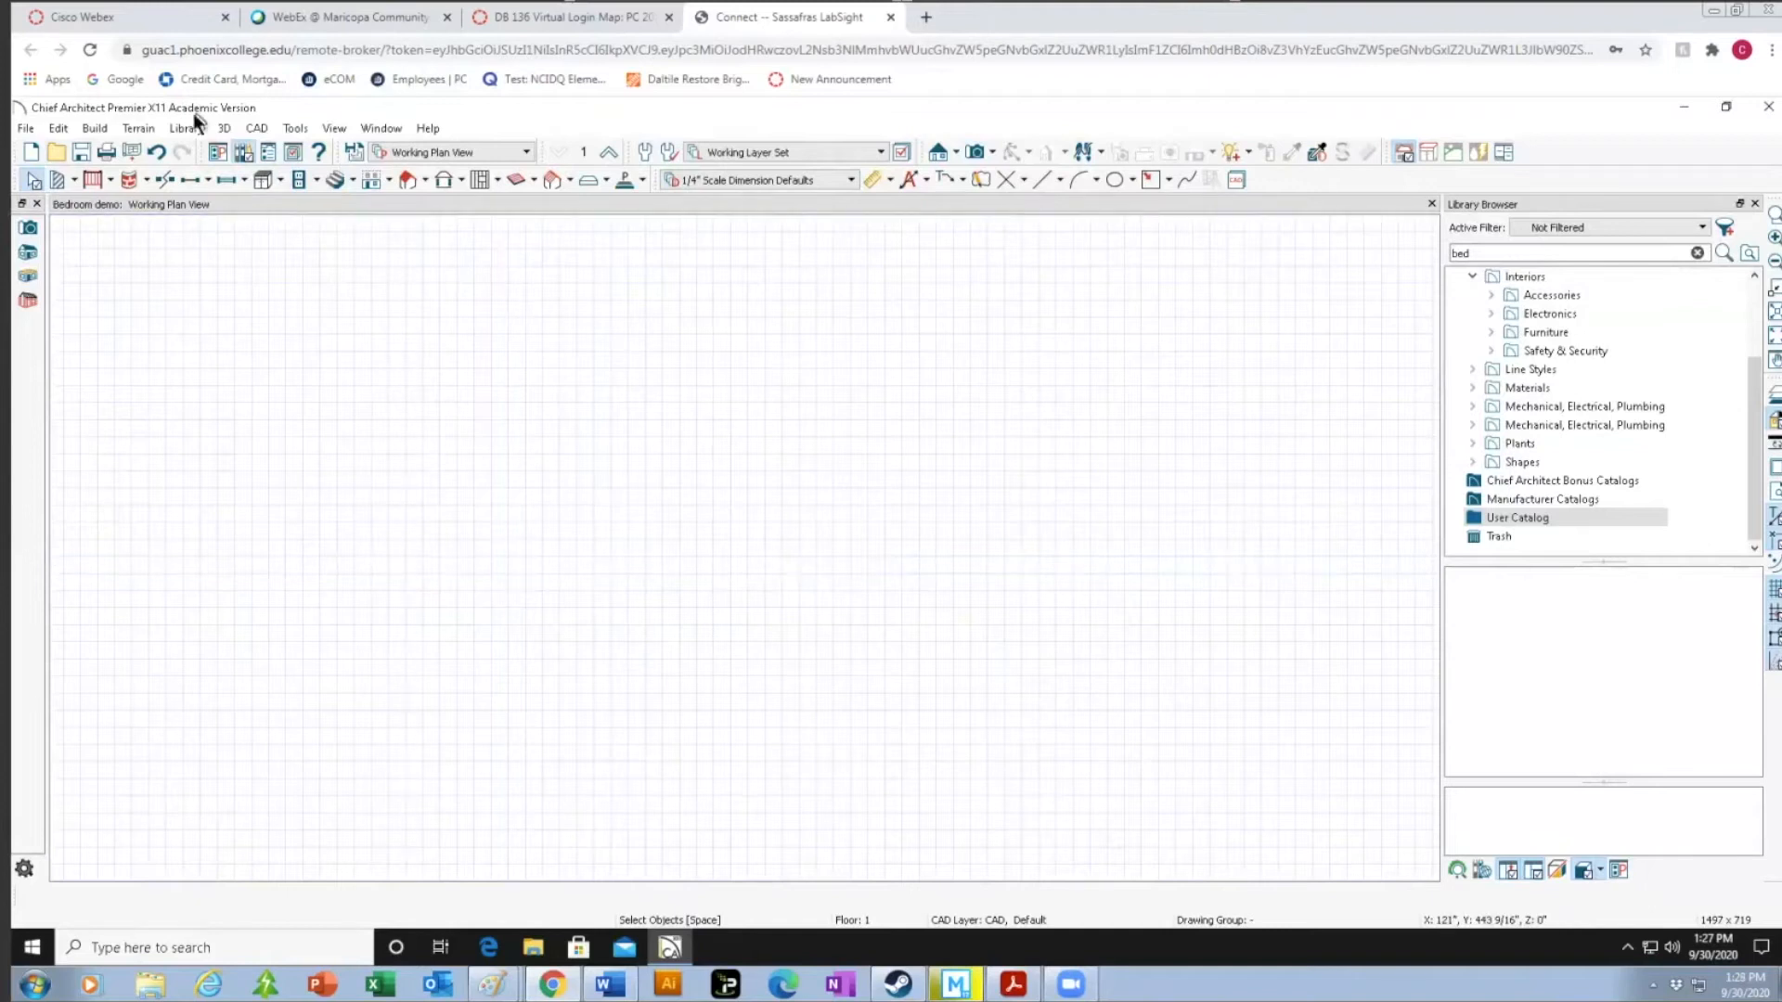
Draw a horizontal straight interior wall about 30'-6" long across the upper part of the empty plan.
{"action": "left_click", "coordinate": [74, 180]}
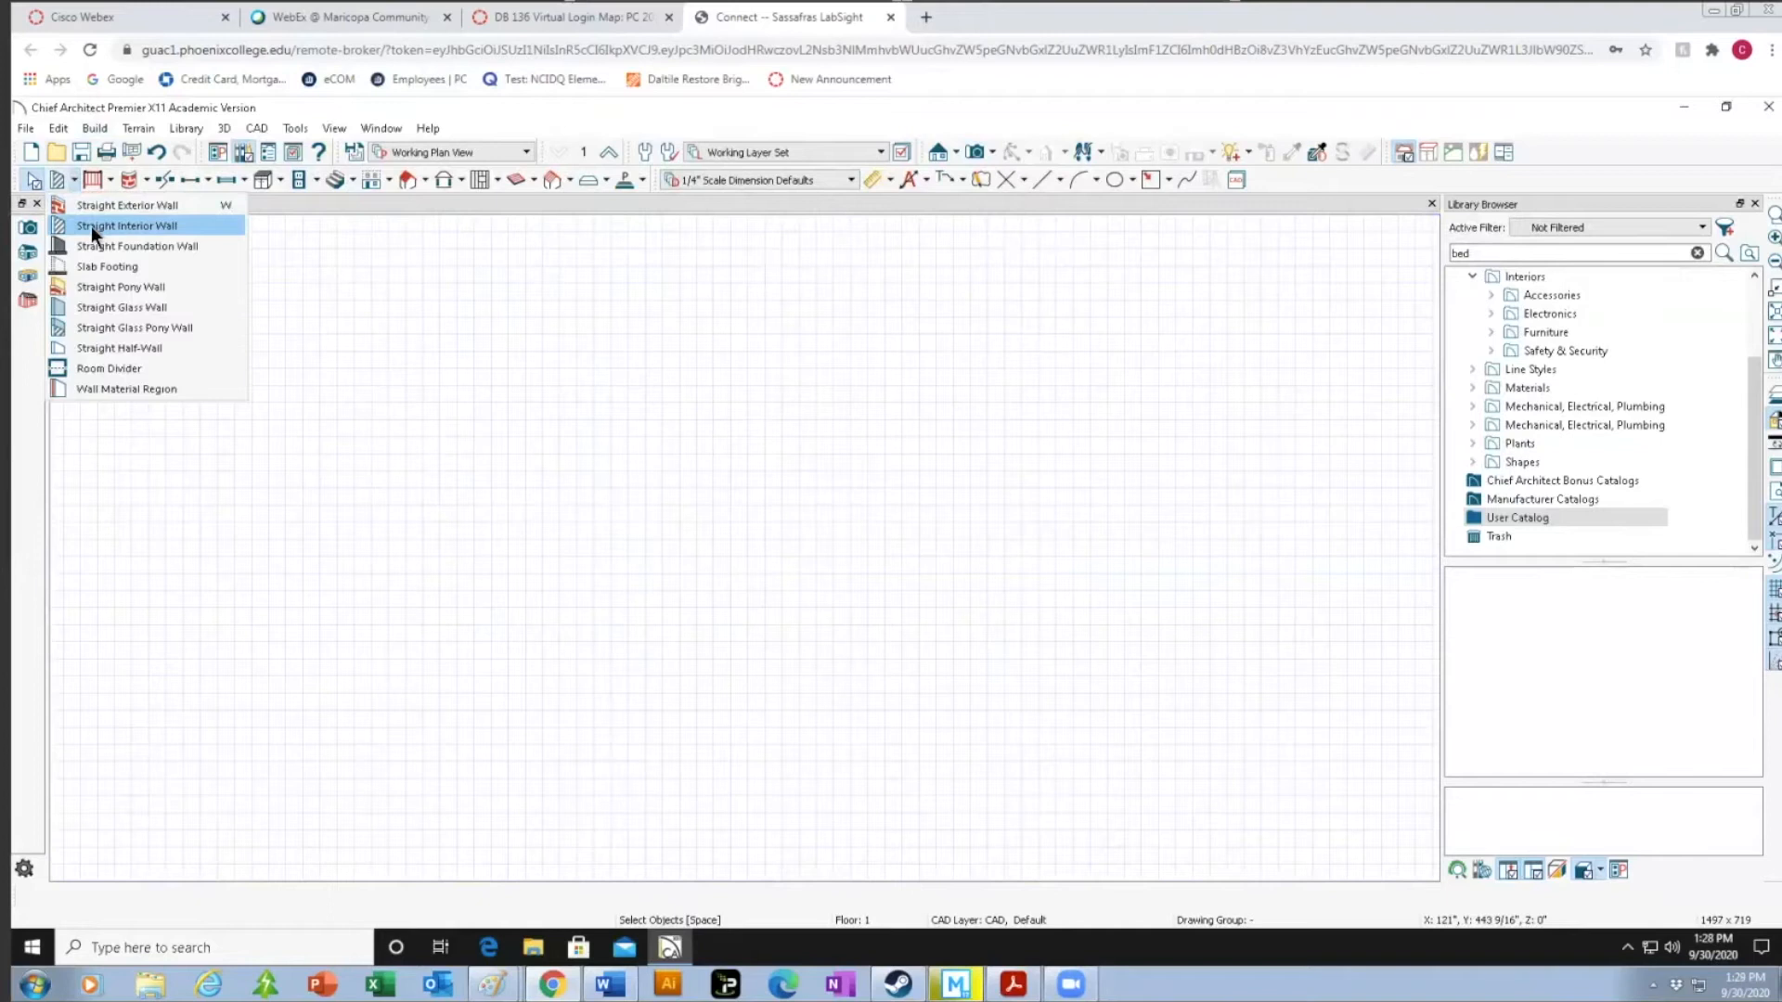
{"action": "left_click", "coordinate": [91, 226]}
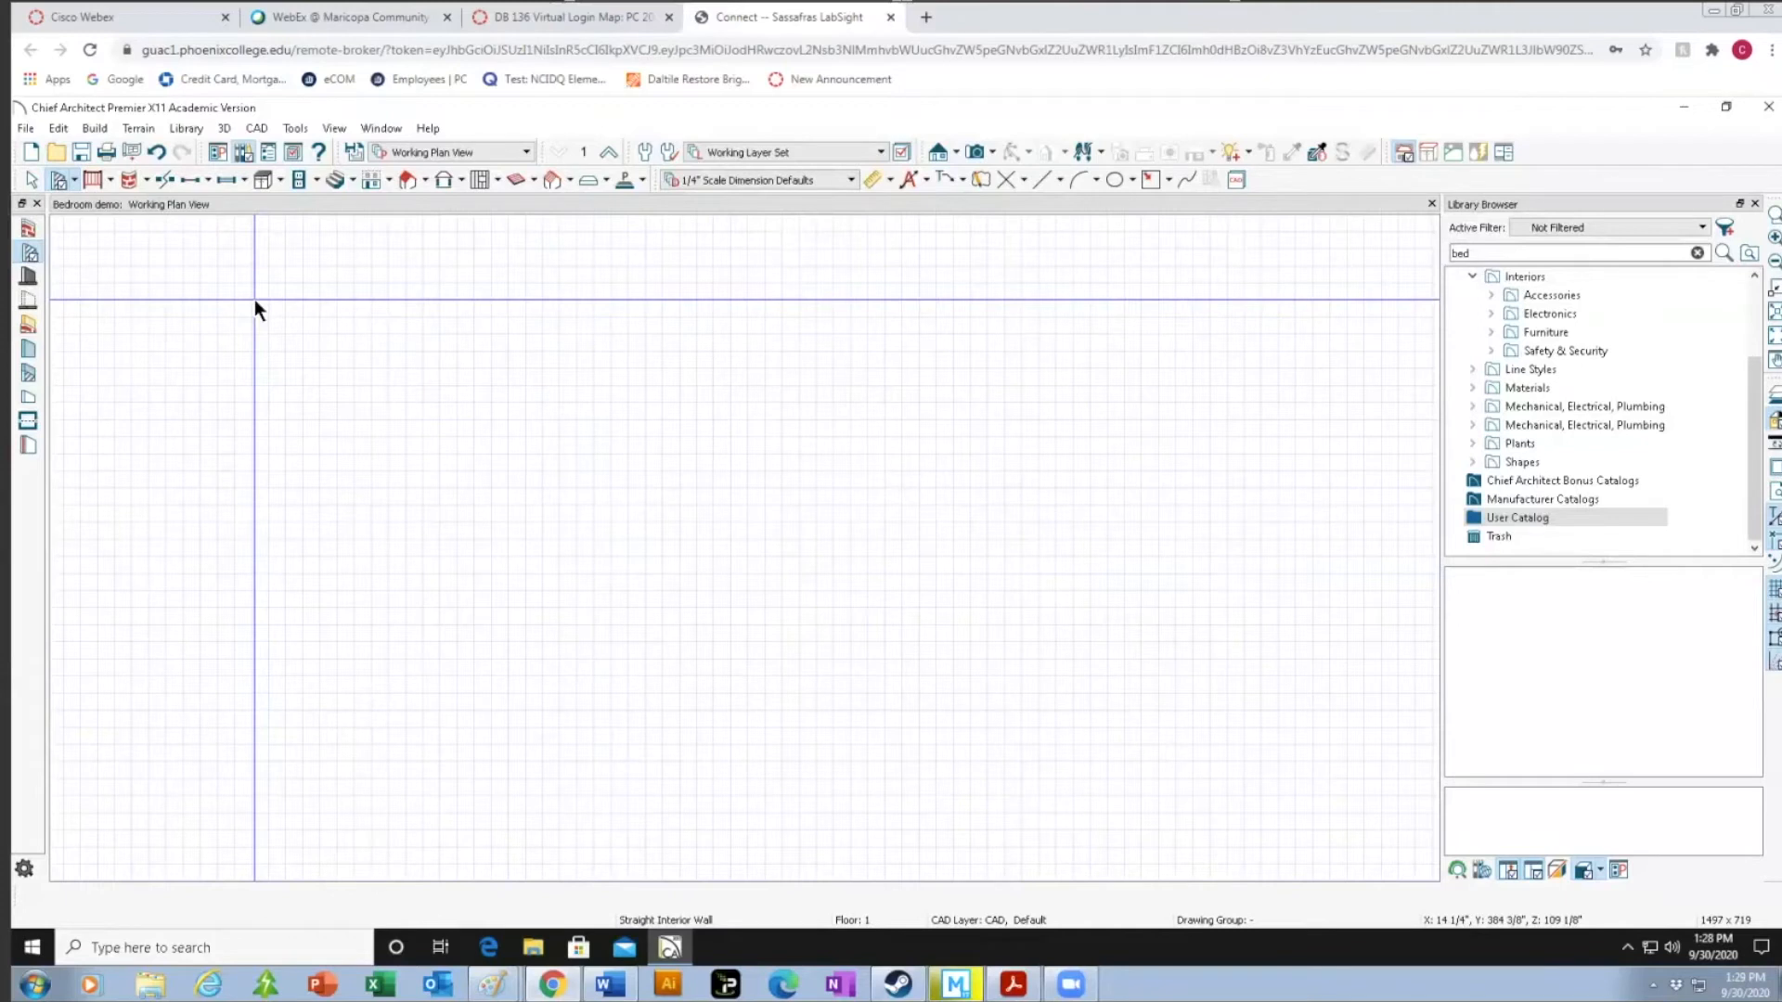
{"action": "left_click_drag", "start_coordinate": [255, 299], "coordinate": [777, 343]}
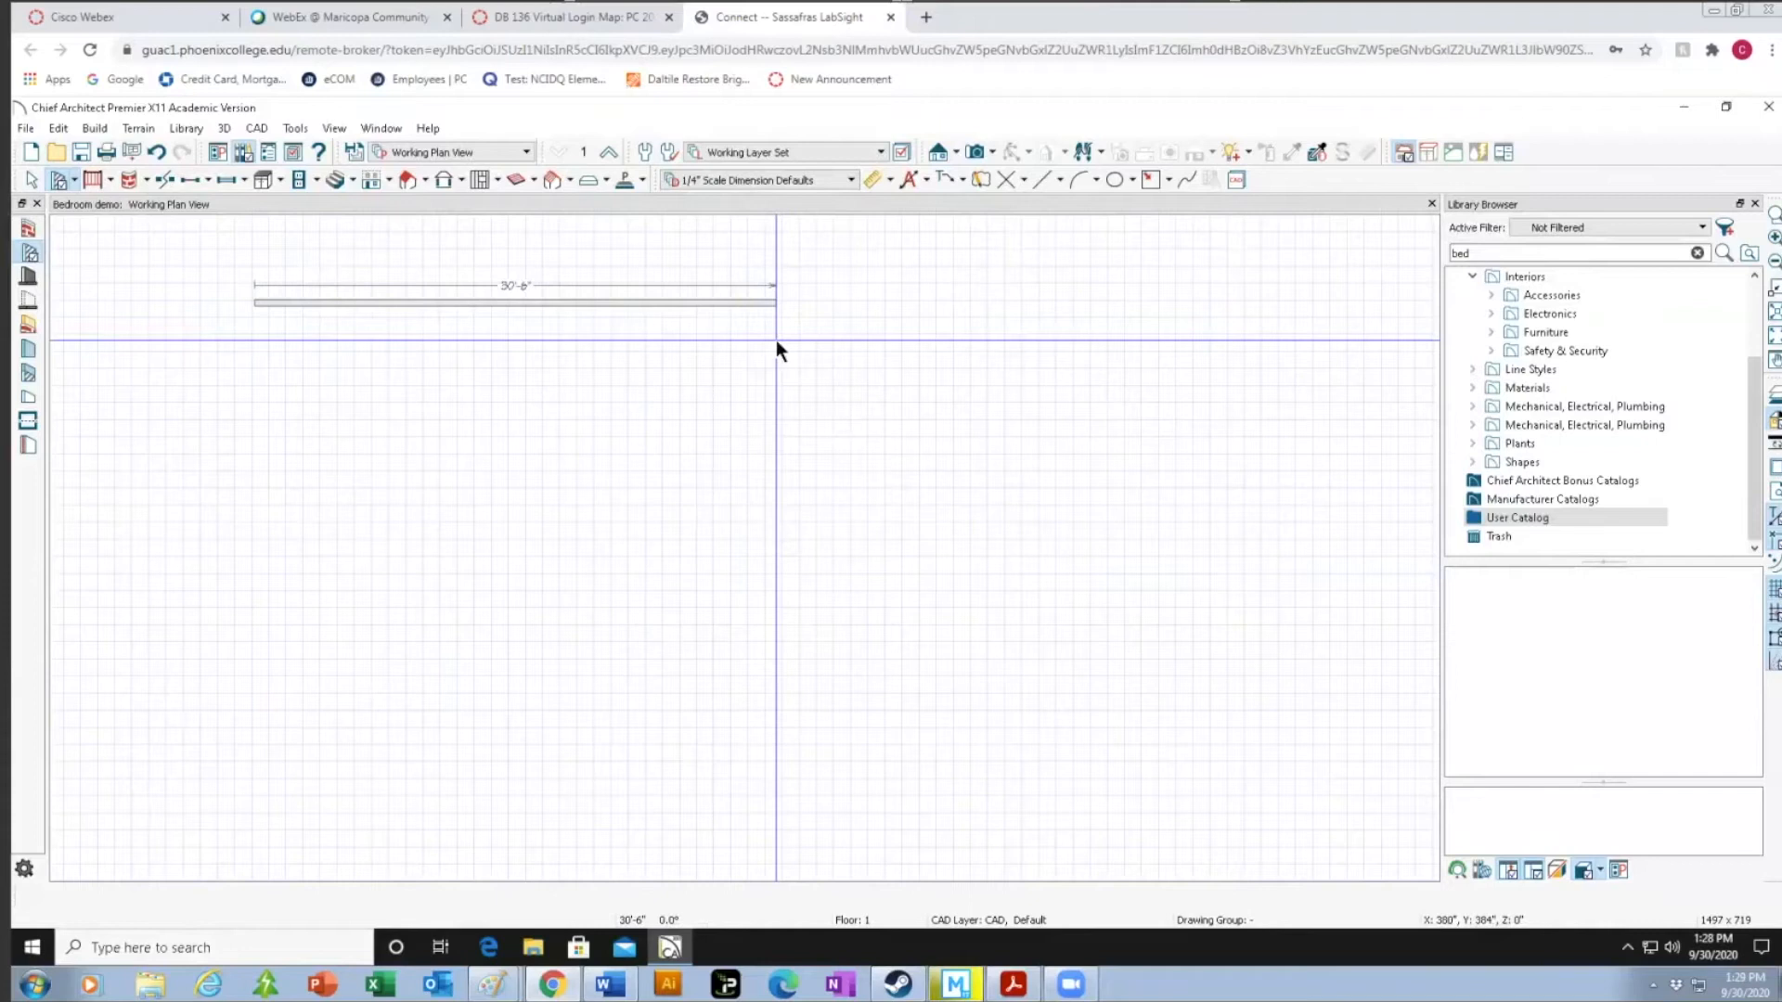
{"action": "left_click_drag", "start_coordinate": [775, 339], "coordinate": [776, 340]}
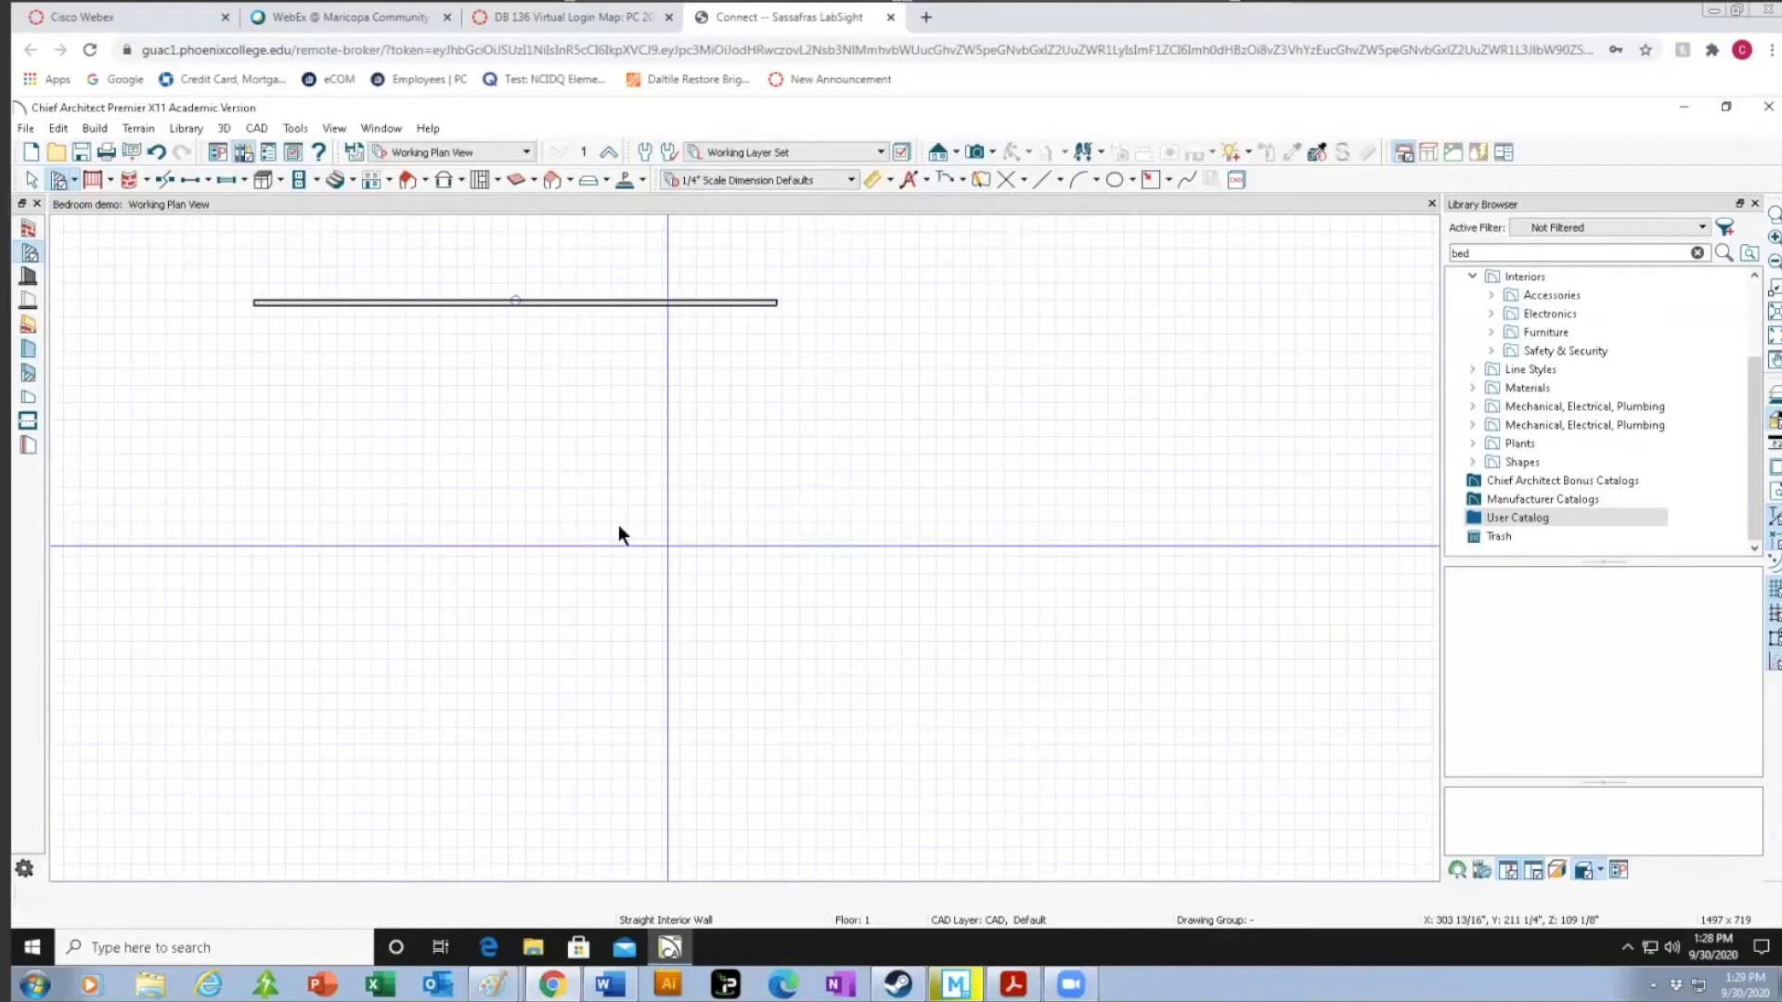
Select the horizontal interior wall and set its length to 30'.
{"action": "left_click", "coordinate": [32, 179]}
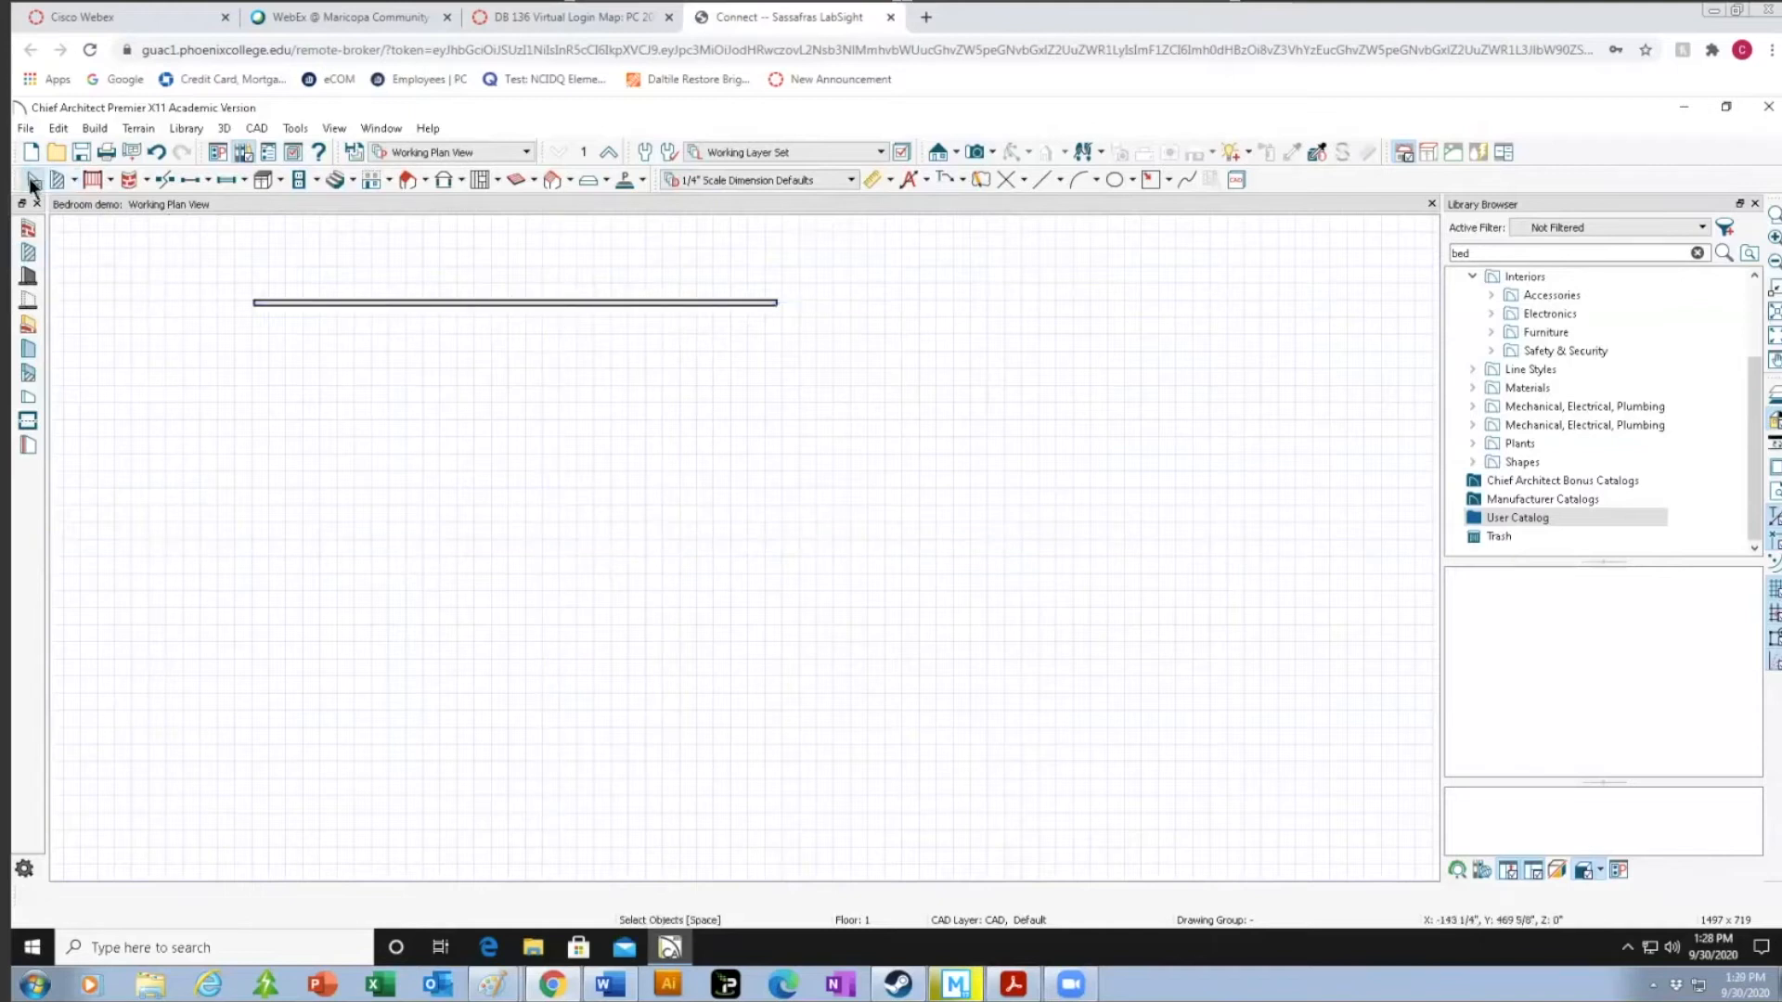
{"action": "left_click", "coordinate": [612, 302]}
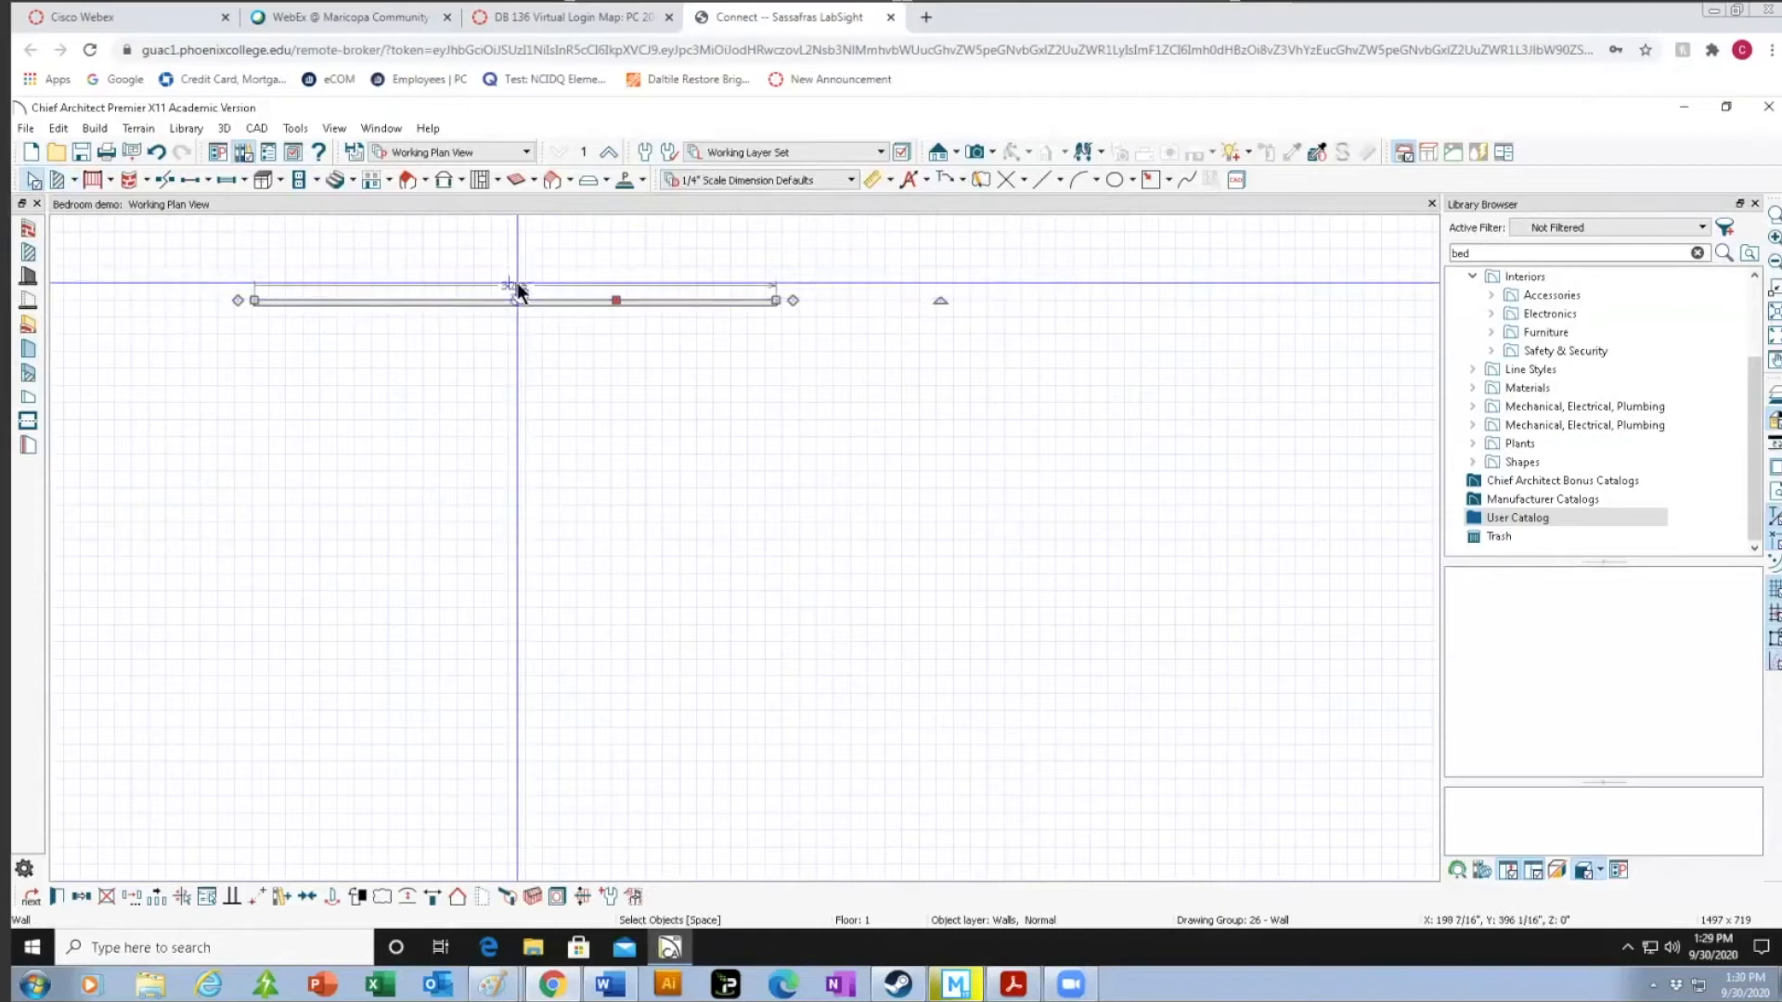
{"action": "left_click", "coordinate": [516, 282]}
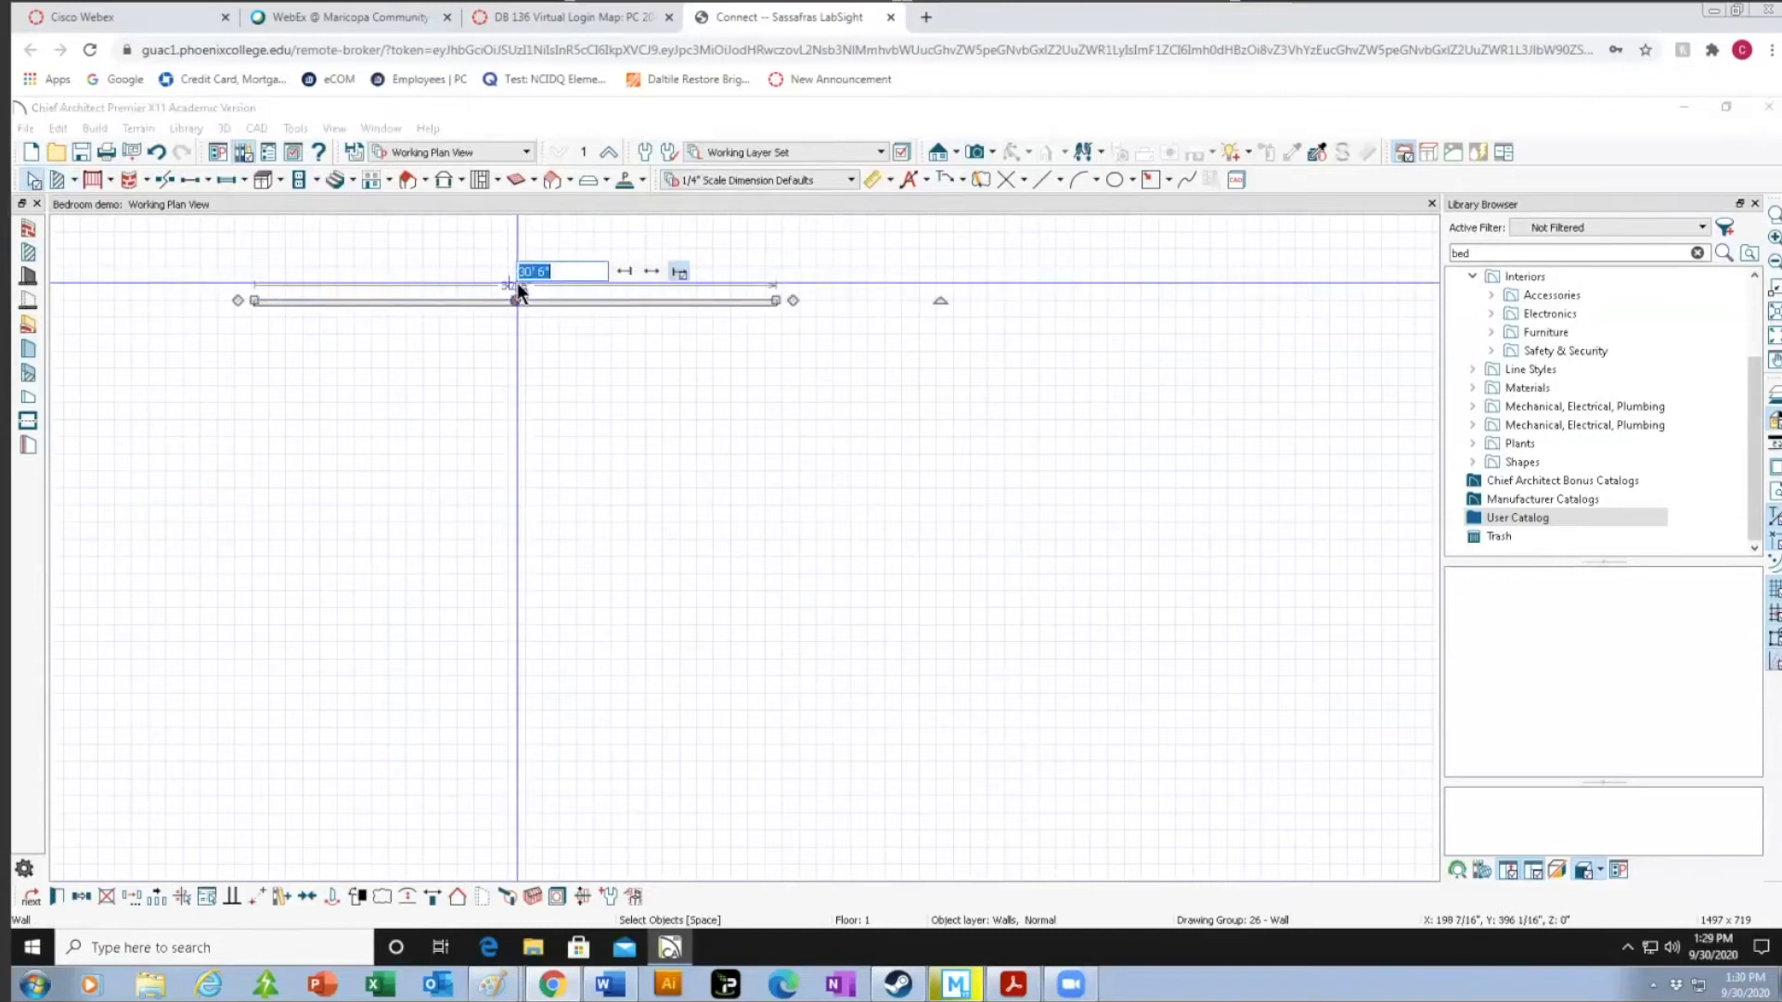
{"action": "left_click", "coordinate": [561, 269]}
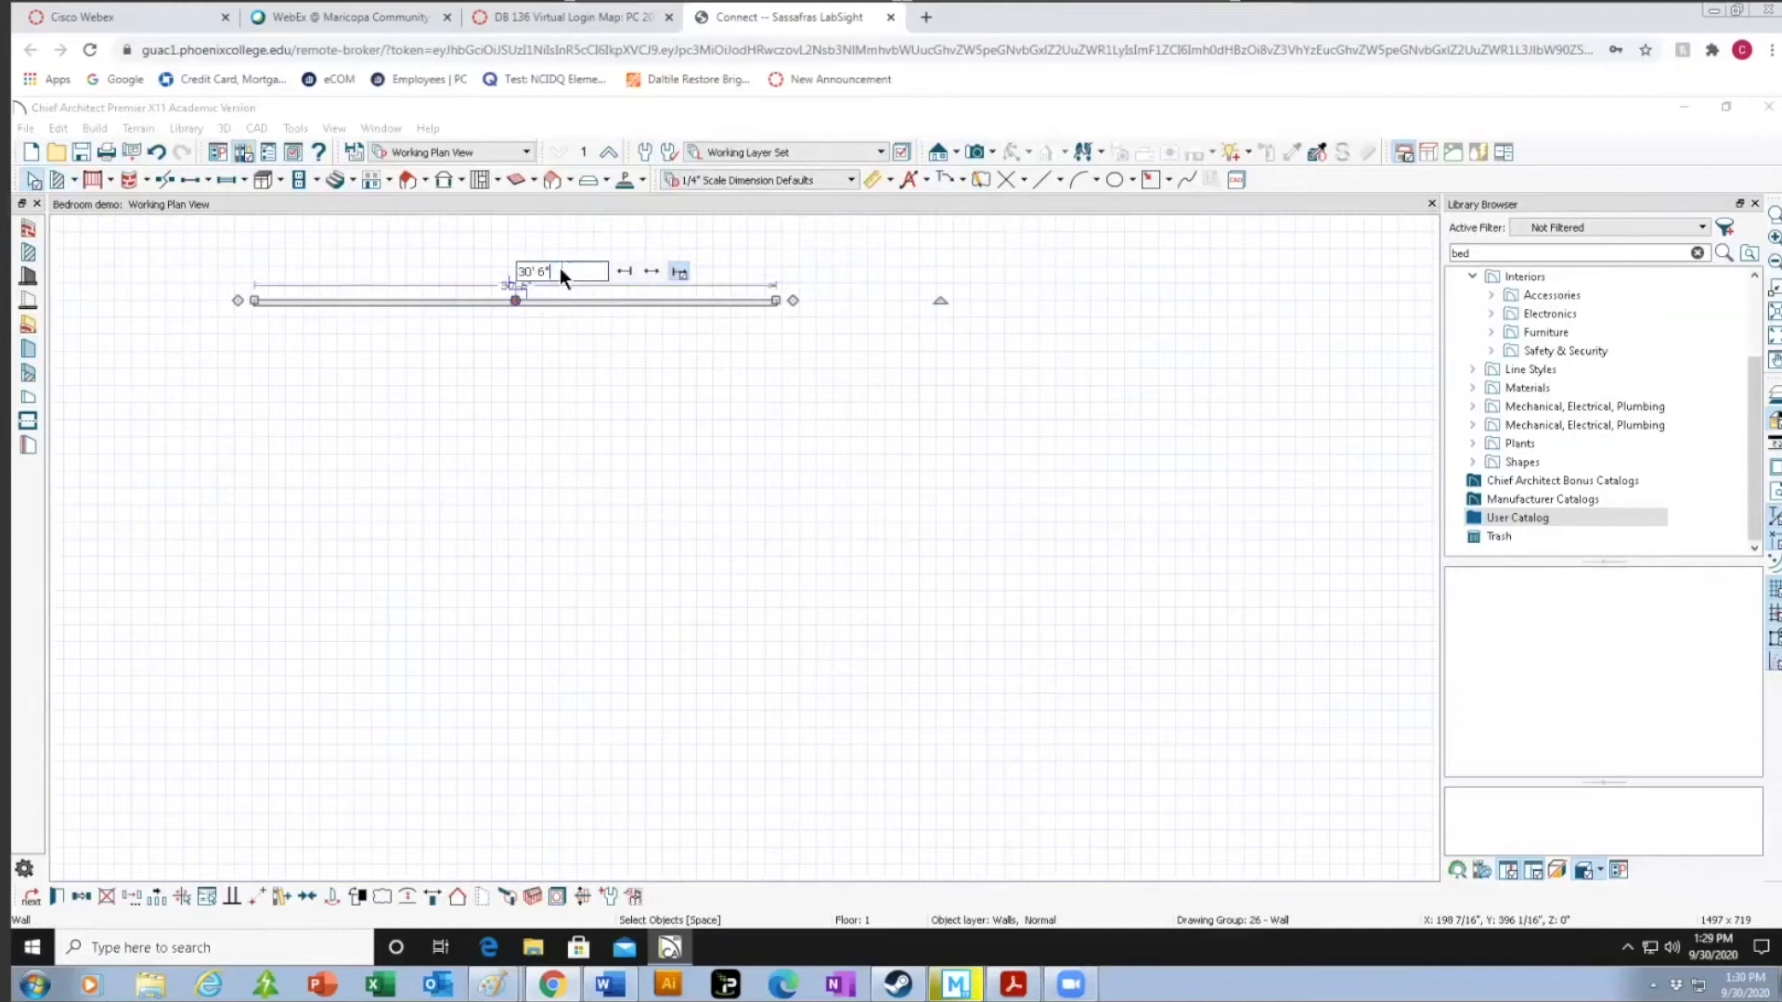
{"action": "key", "text": "BackSpace"}
{"action": "key", "text": "BackSpace"}
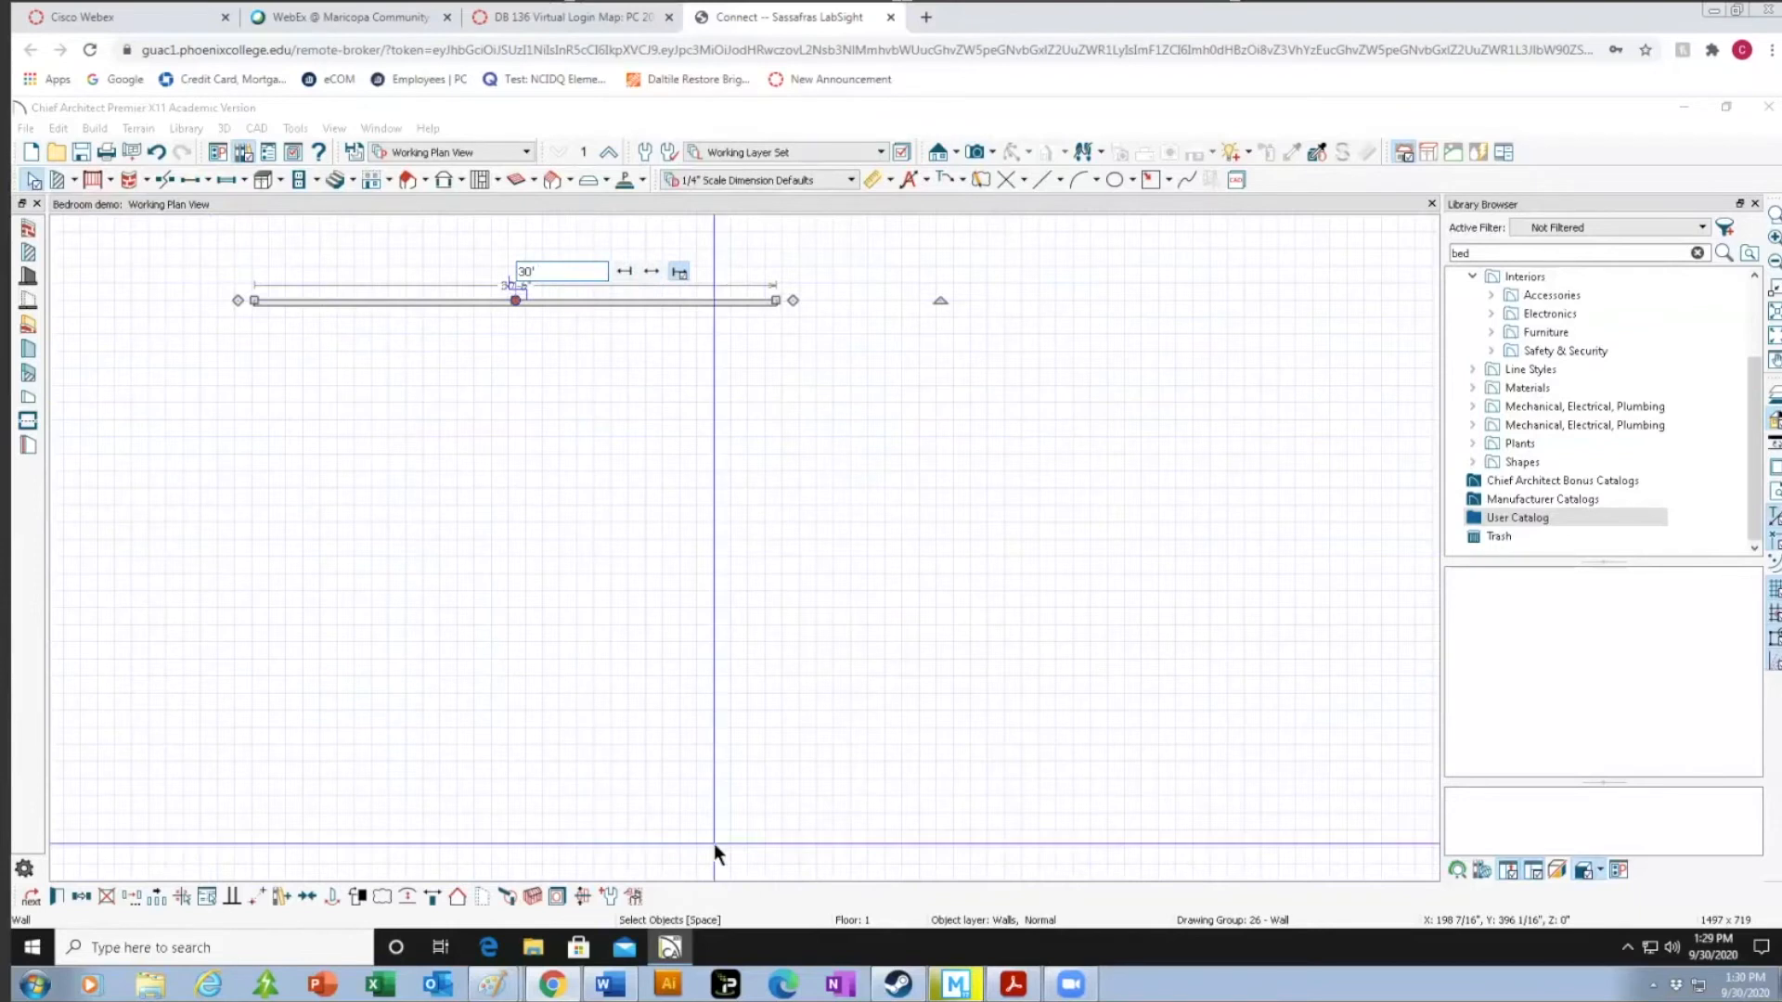
{"action": "key", "text": "Return"}
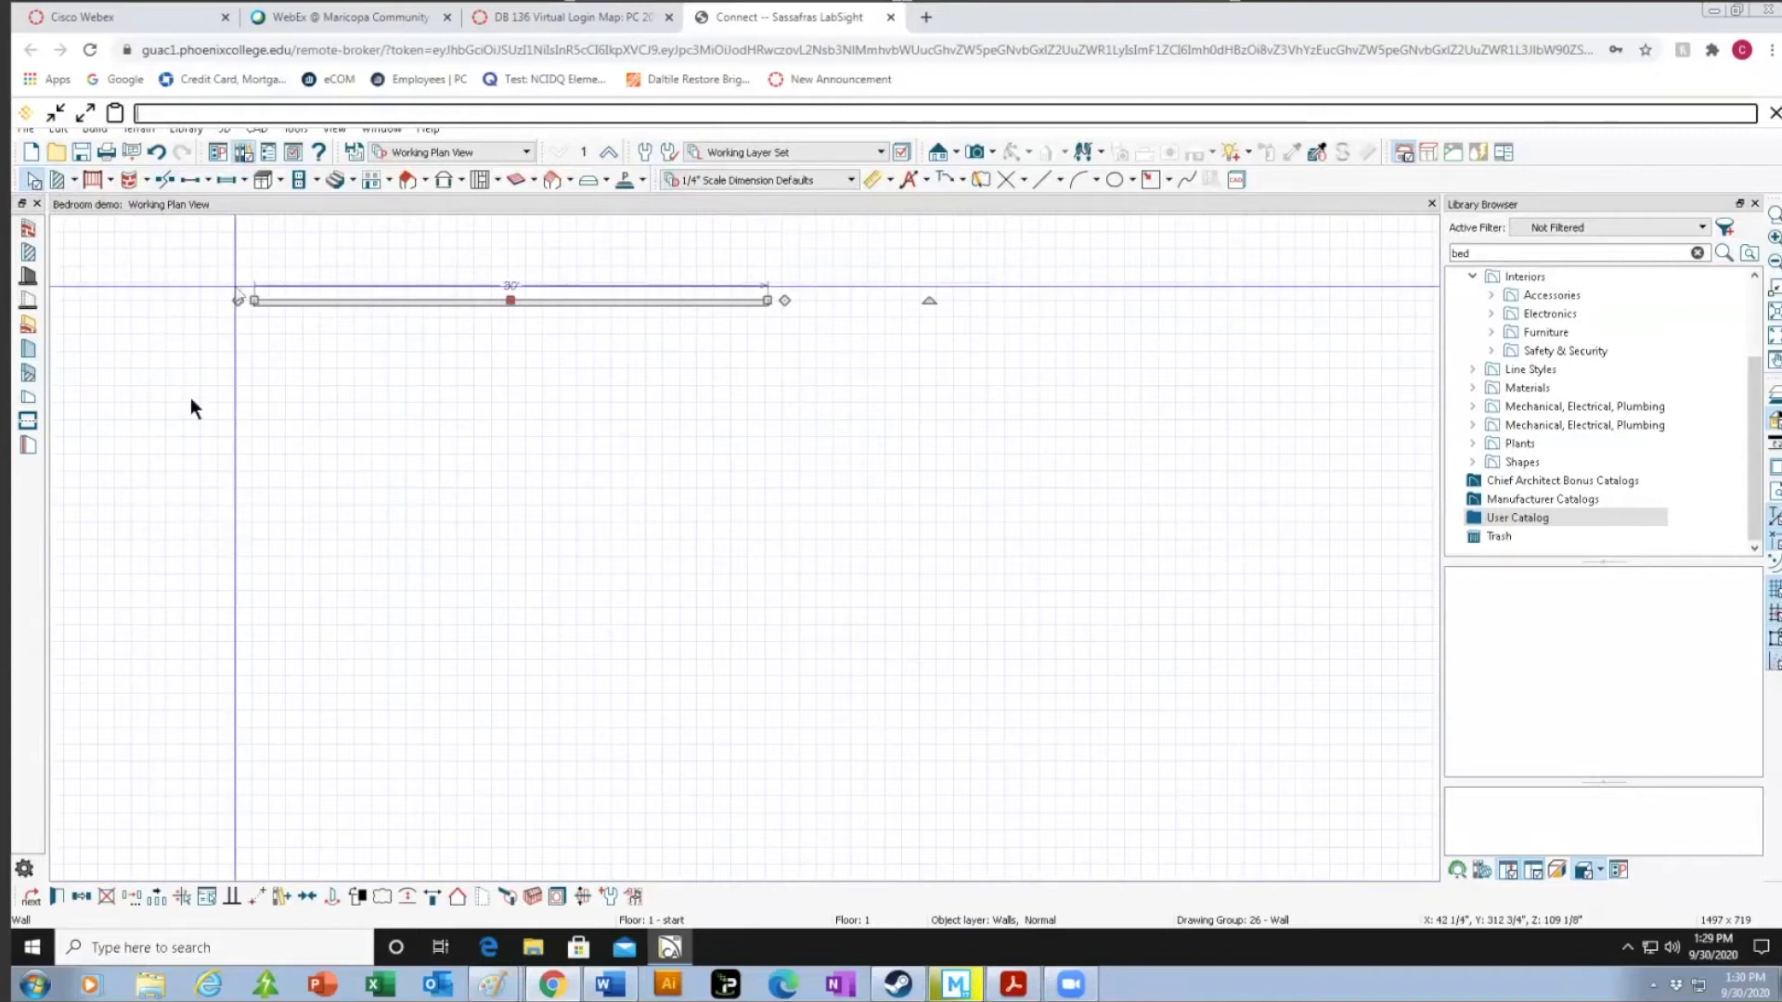
Draw a straight interior wall about 19'-10" long vertically down from the left end of the horizontal wall.
{"action": "left_click", "coordinate": [73, 180]}
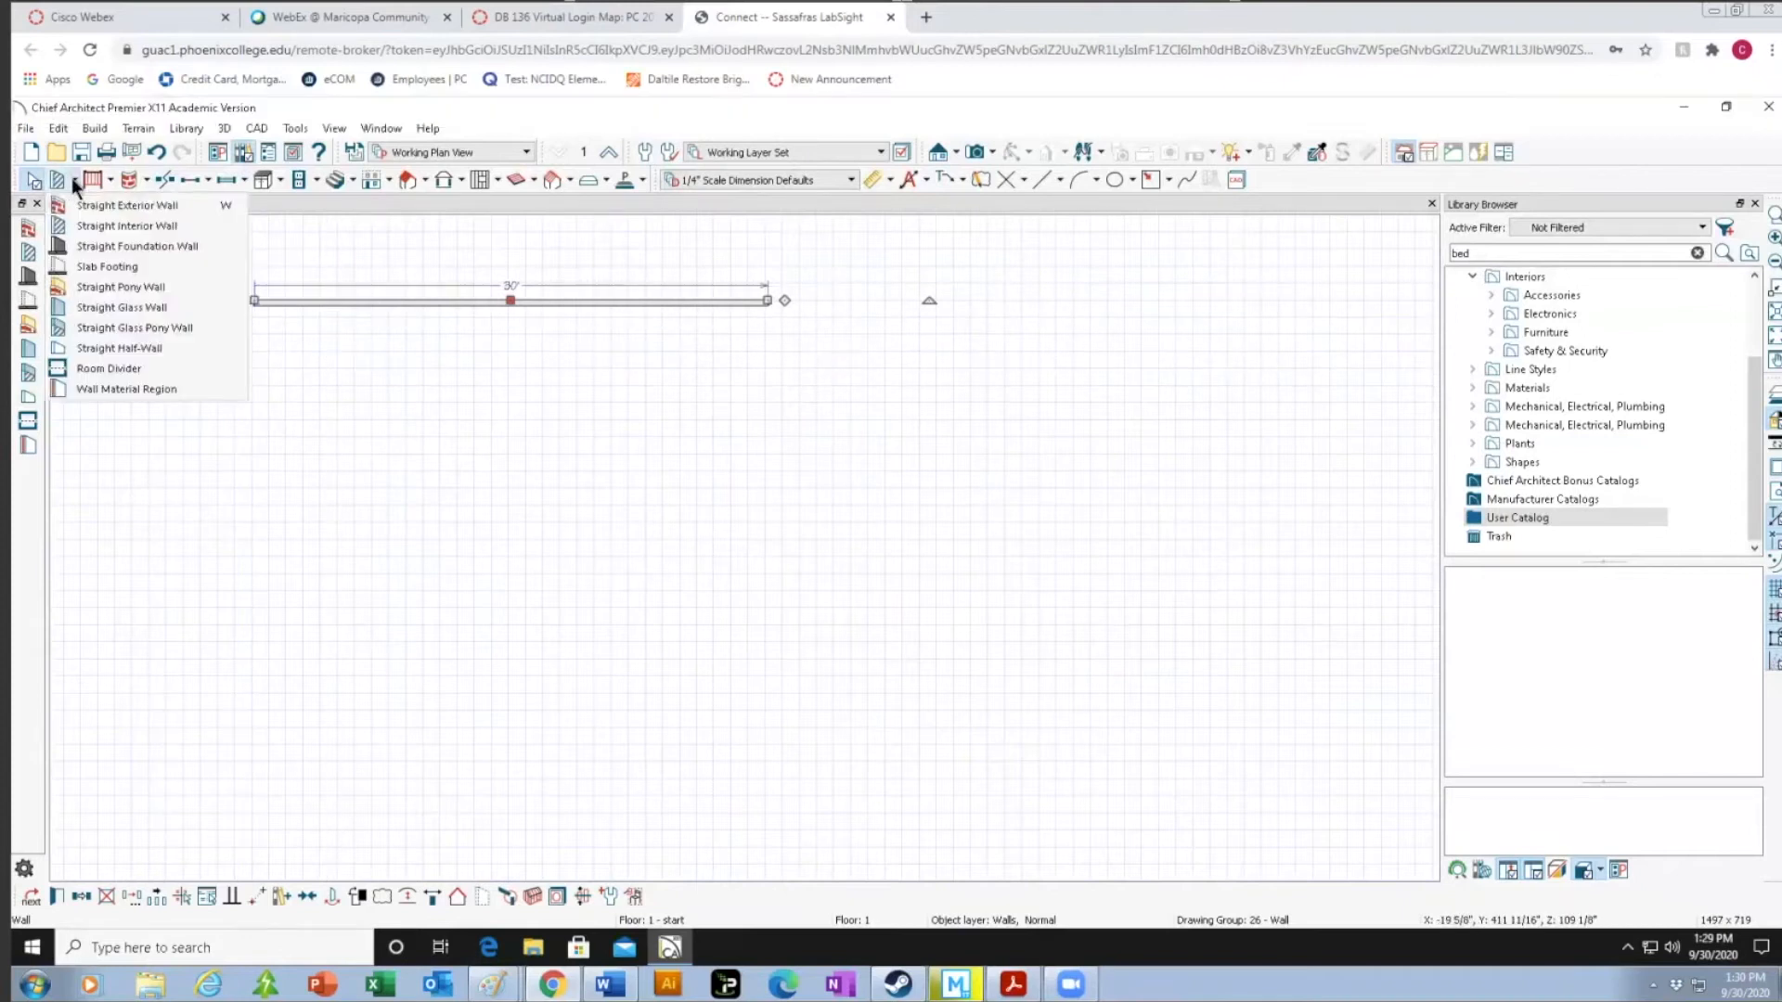
{"action": "left_click", "coordinate": [89, 227]}
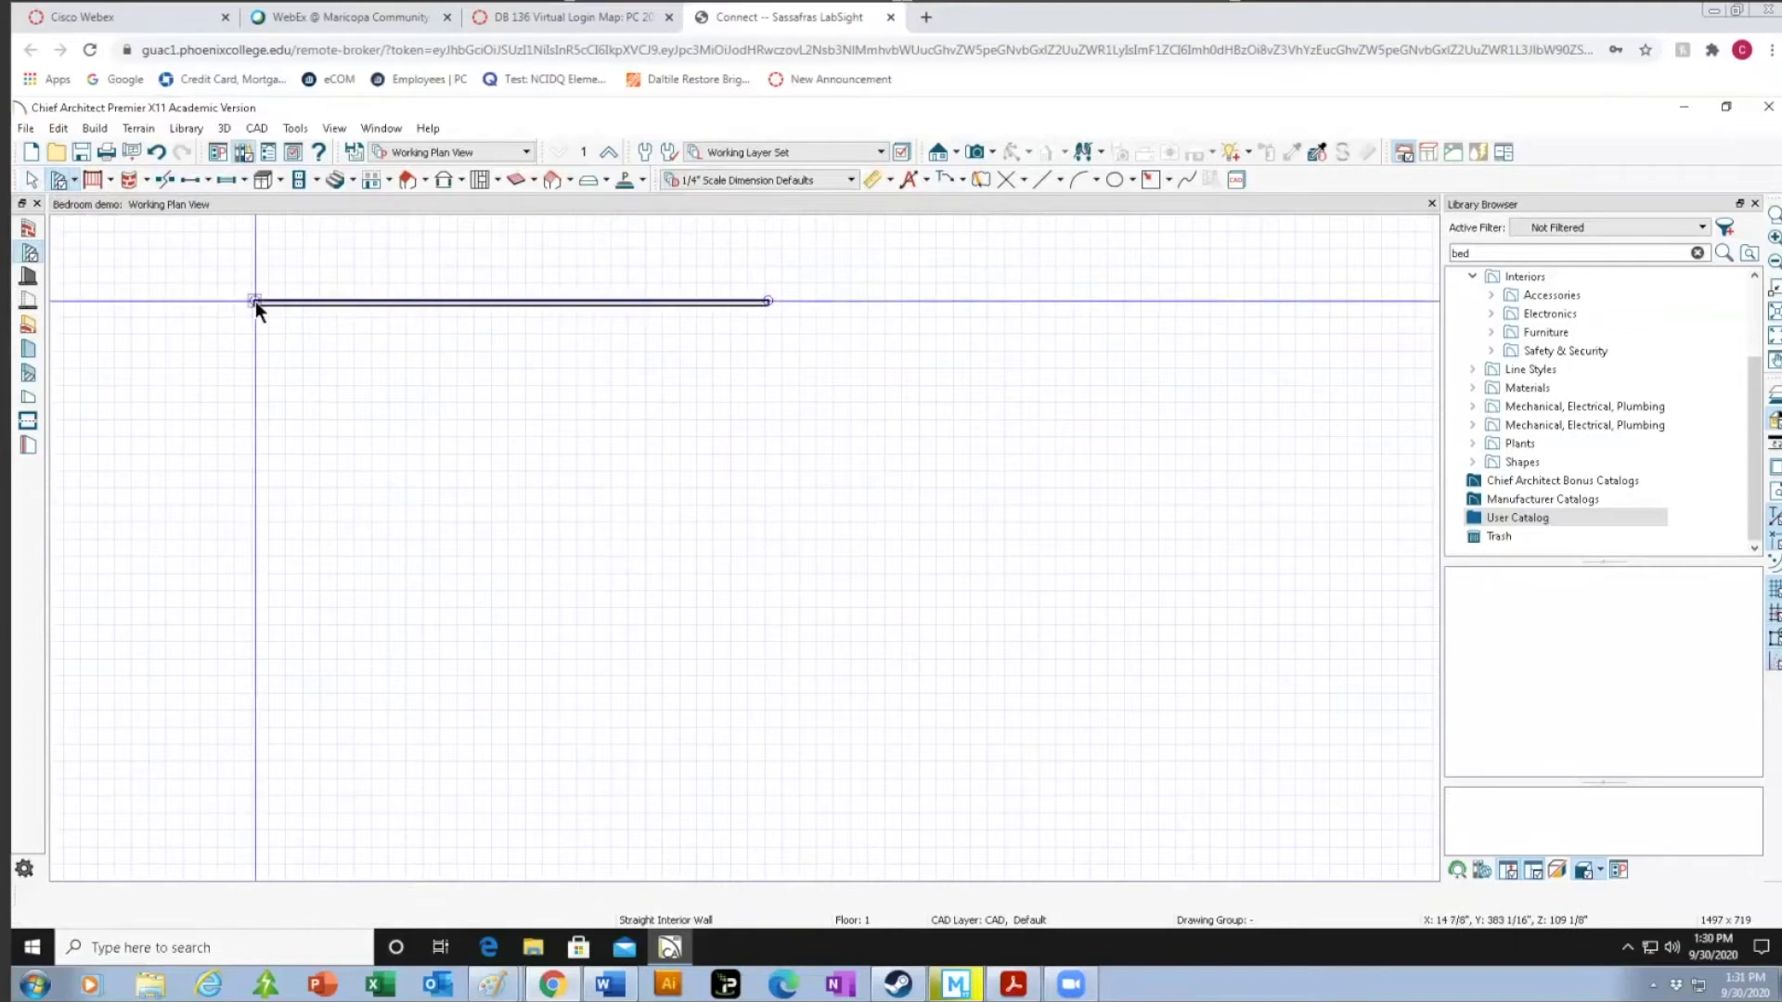
{"action": "mouse_move", "coordinate": [254, 300]}
{"action": "left_mouse_down"}
{"action": "mouse_move", "coordinate": [226, 649]}
{"action": "mouse_move", "coordinate": [241, 620]}
{"action": "mouse_move", "coordinate": [240, 638]}
{"action": "left_mouse_up"}
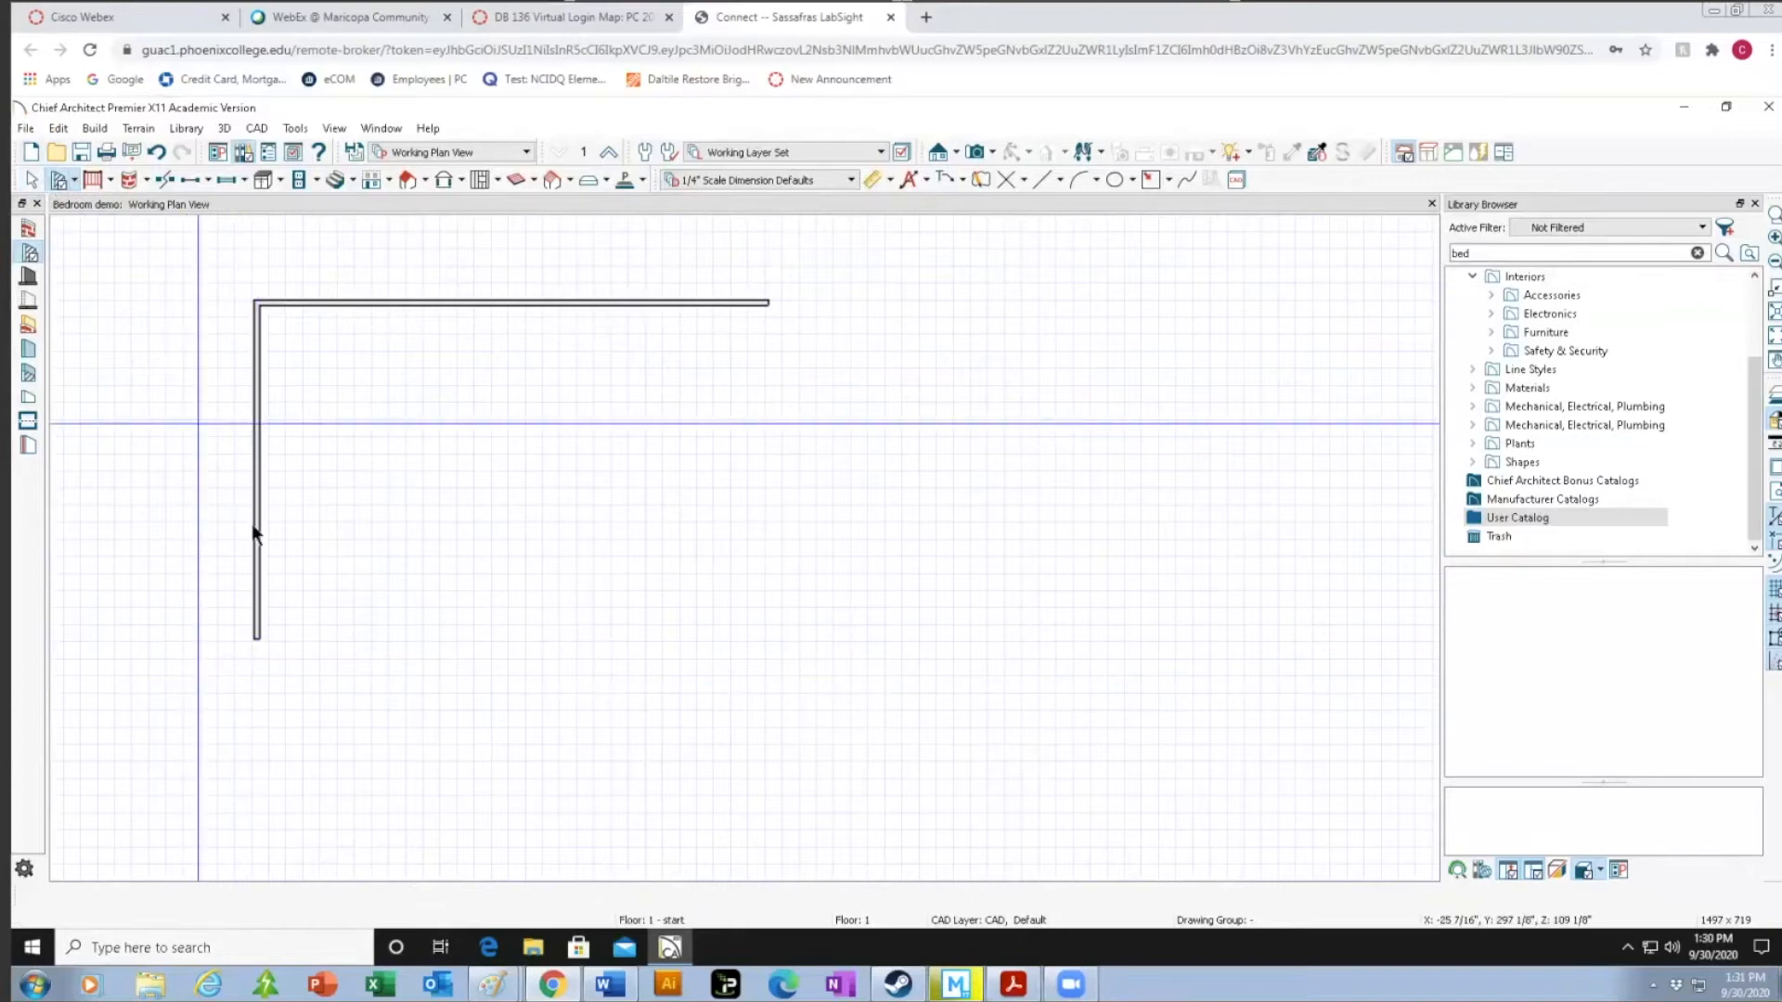
Select the vertical interior wall and set its length to 20'.
{"action": "left_click", "coordinate": [33, 180]}
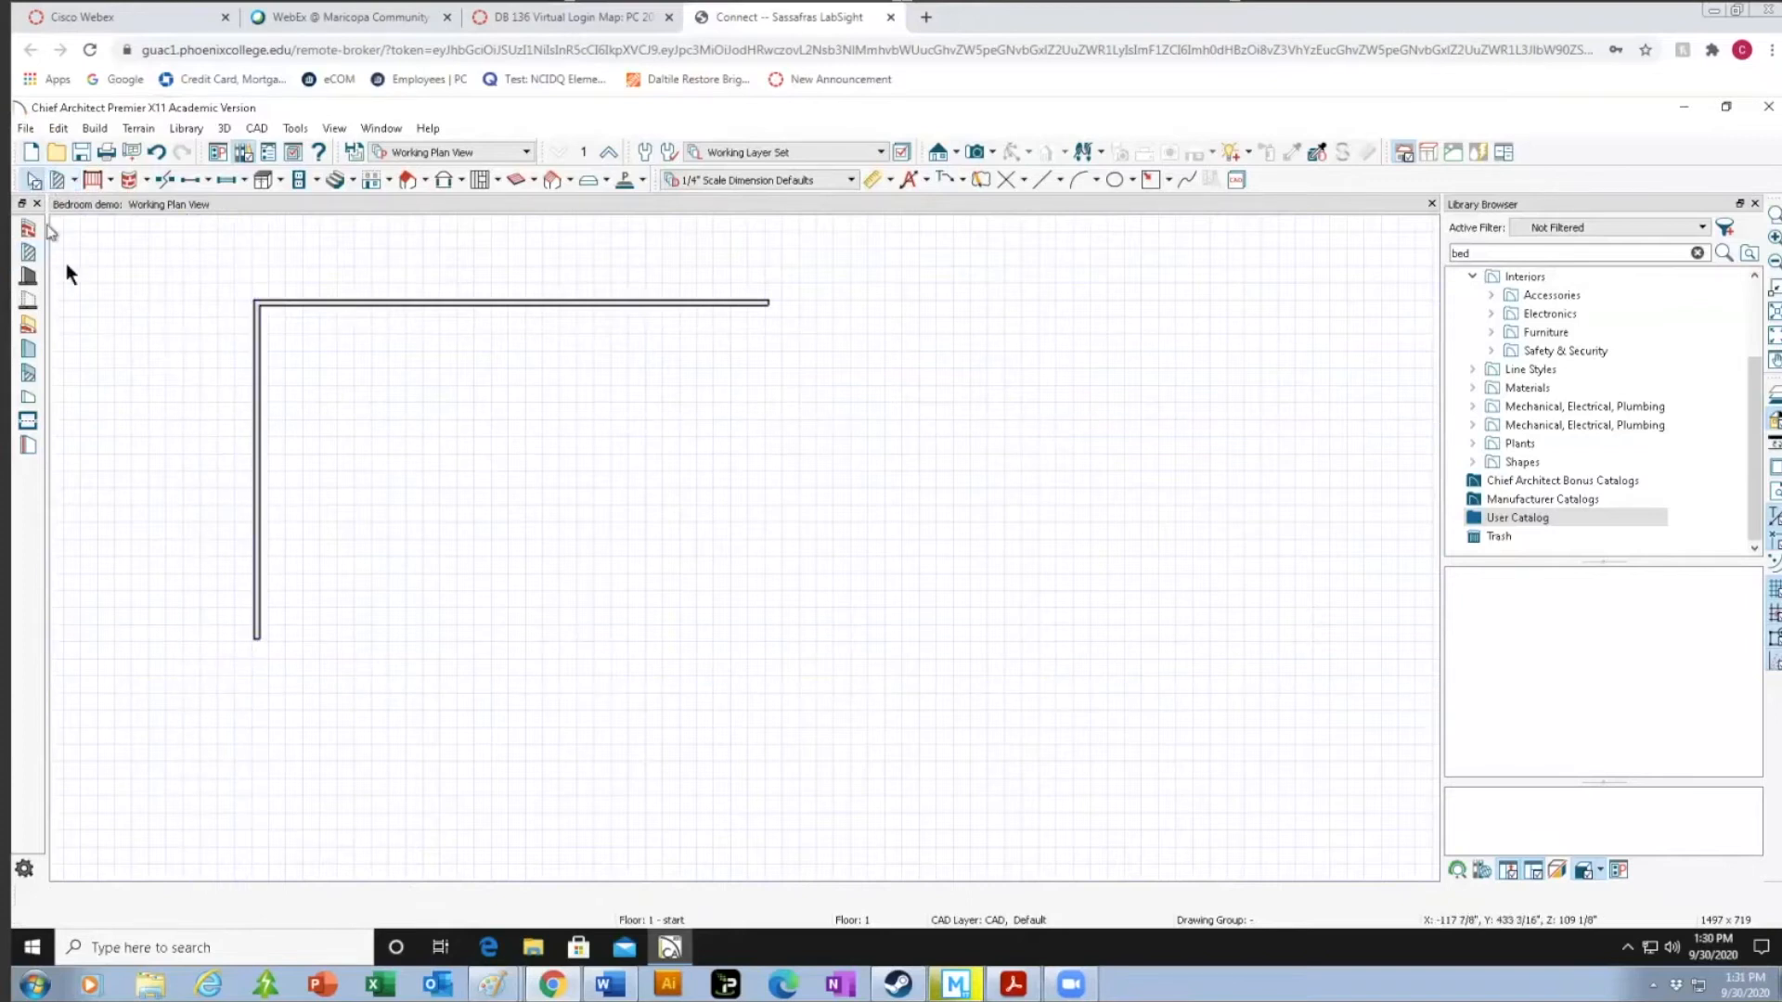
{"action": "left_click", "coordinate": [255, 436]}
{"action": "left_click_drag", "start_coordinate": [254, 436], "coordinate": [237, 463]}
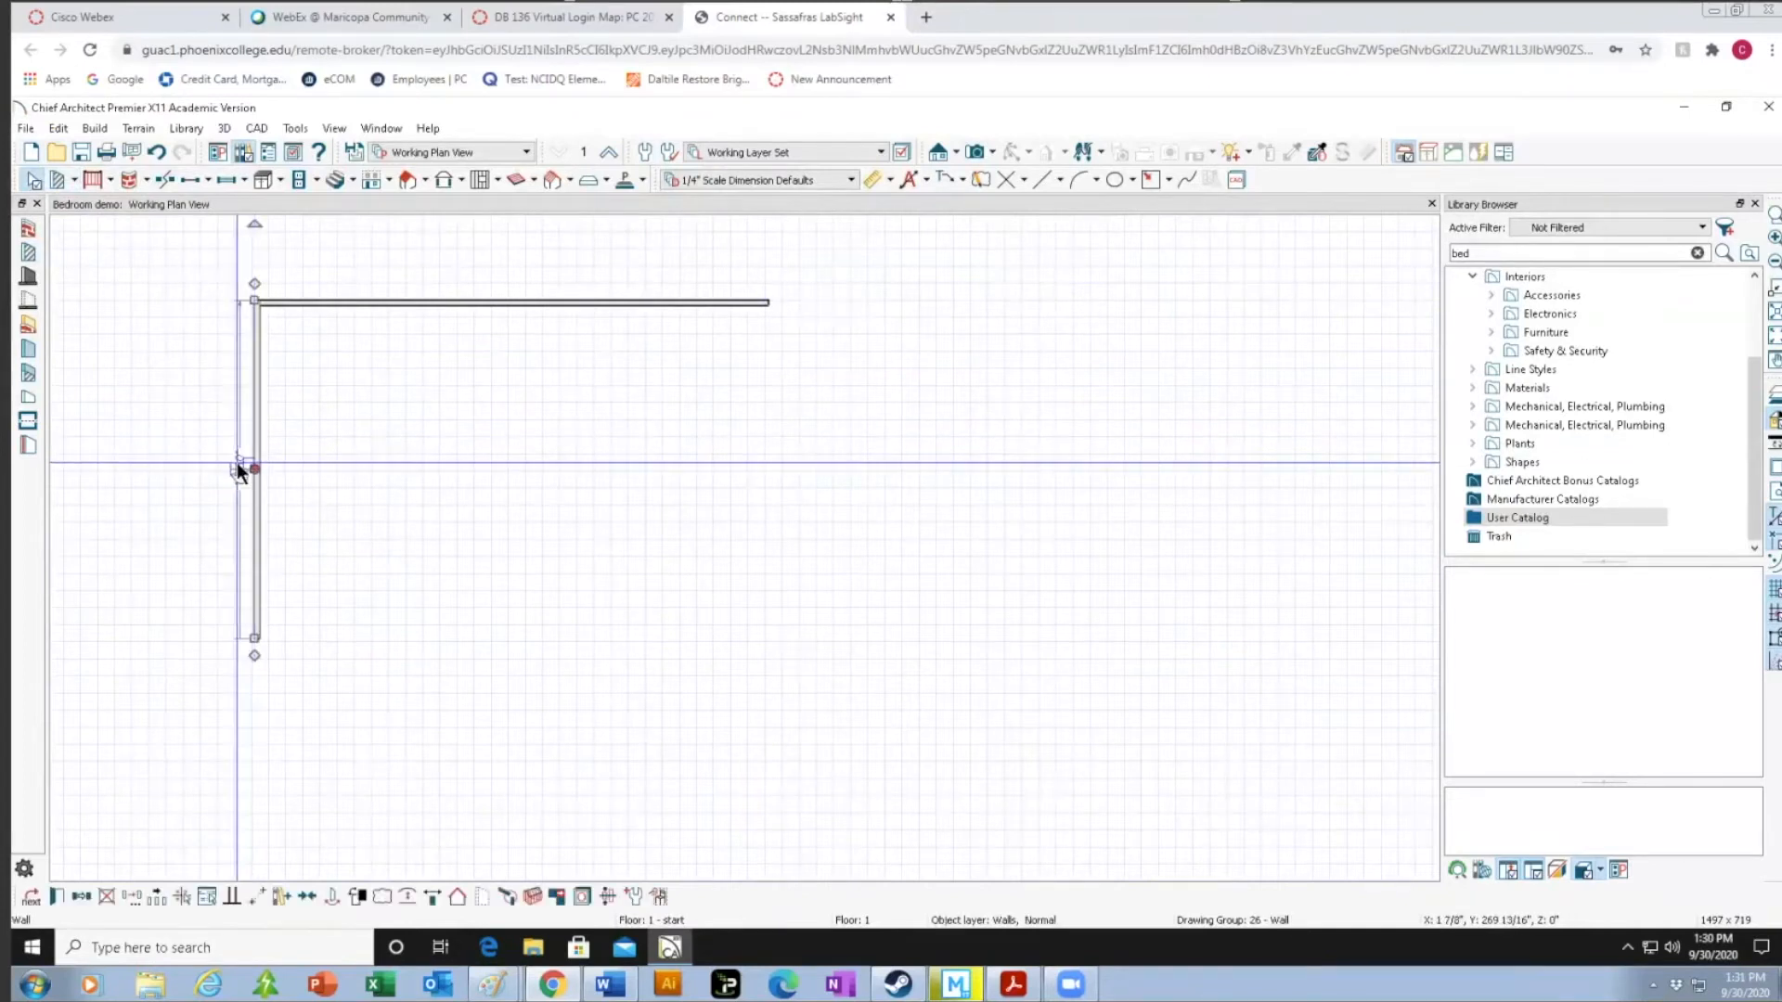
{"action": "left_click", "coordinate": [236, 462]}
{"action": "left_click", "coordinate": [282, 447]}
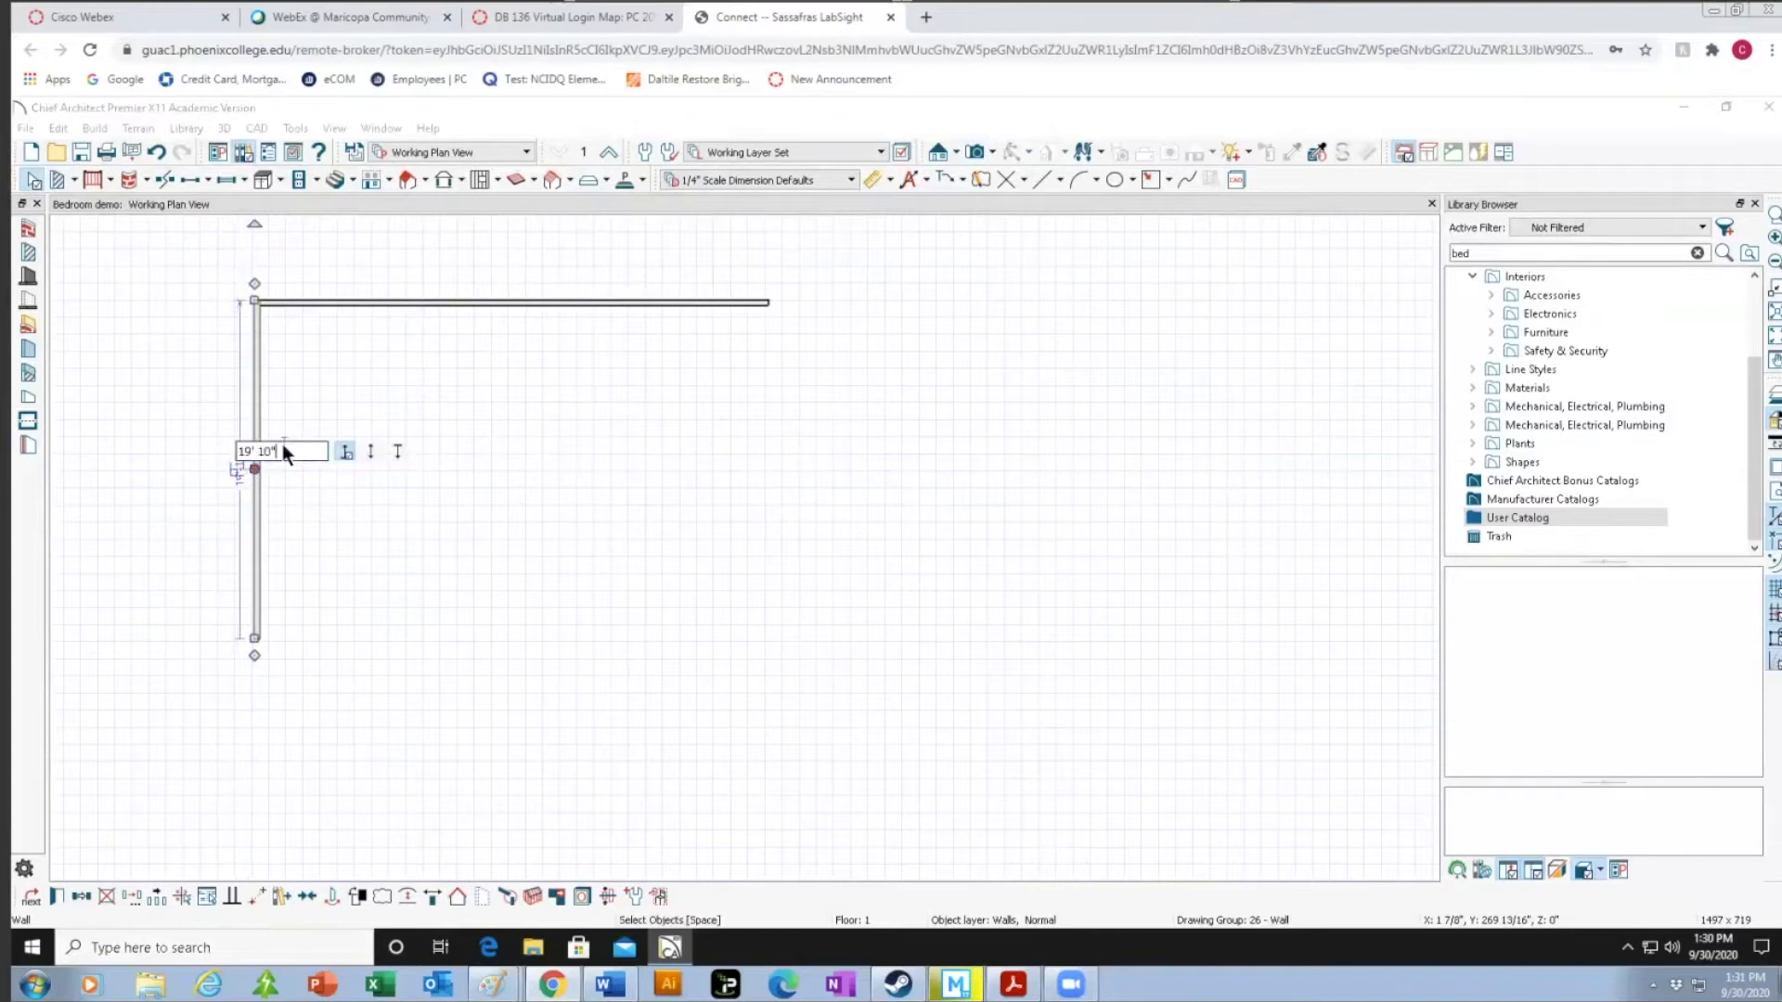
{"action": "key", "text": "BackSpace"}
{"action": "key", "text": "BackSpace"}
{"action": "key", "text": "BackSpace"}
{"action": "key", "text": "BackSpace"}
{"action": "key", "text": "BackSpace"}
{"action": "key", "text": "BackSpace"}
{"action": "type", "text": "20'"}
{"action": "key", "text": "Return"}
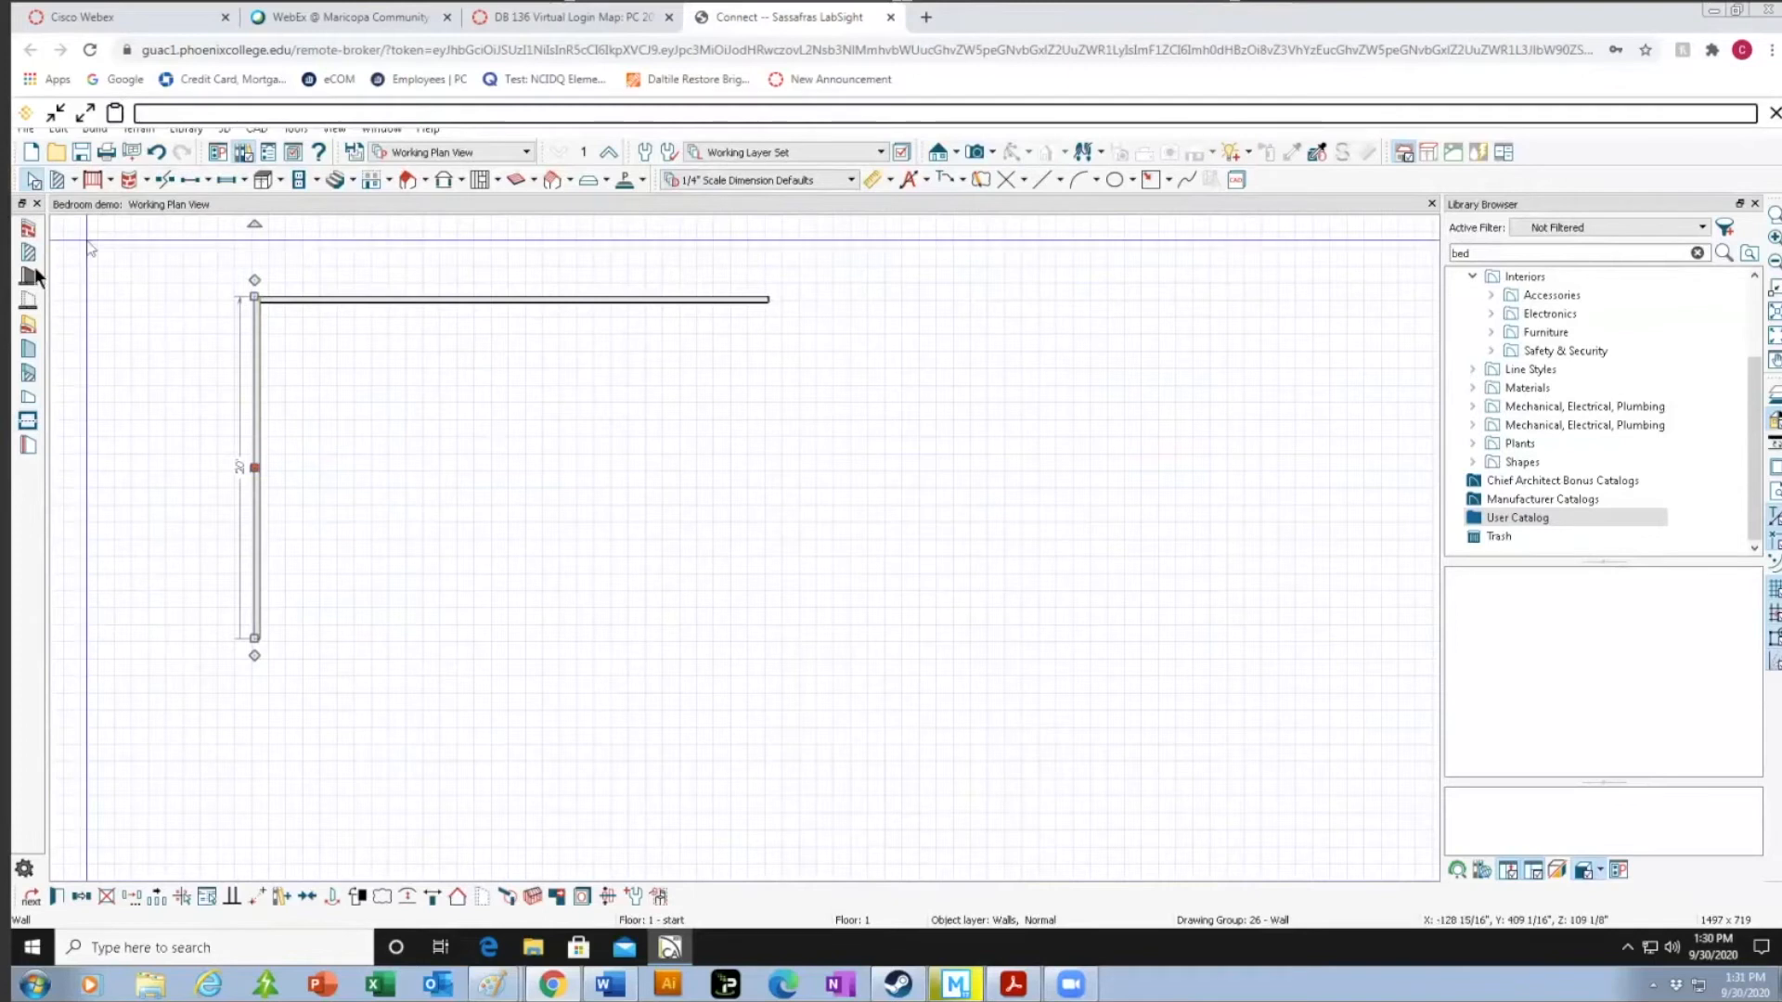
Draw straight interior walls about 30' horizontally and 20' vertically from the vertical wall's lower end to close the rectangular room.
{"action": "left_click", "coordinate": [91, 184]}
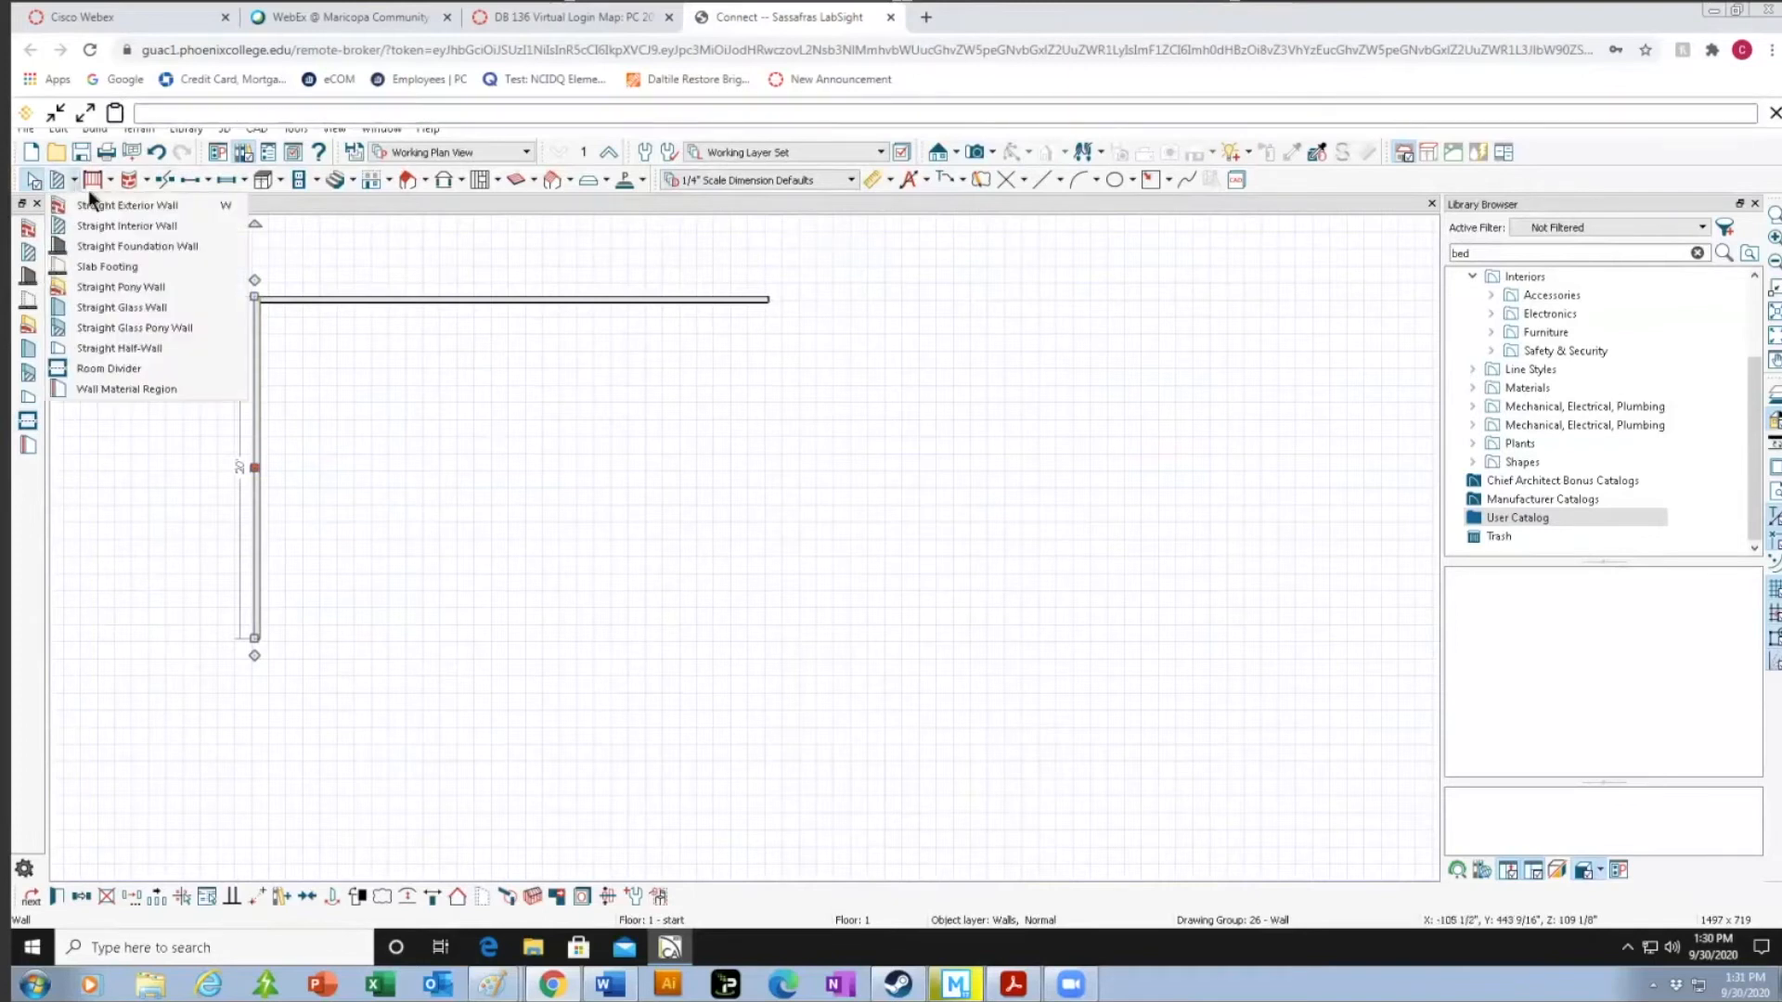
{"action": "left_click", "coordinate": [102, 227]}
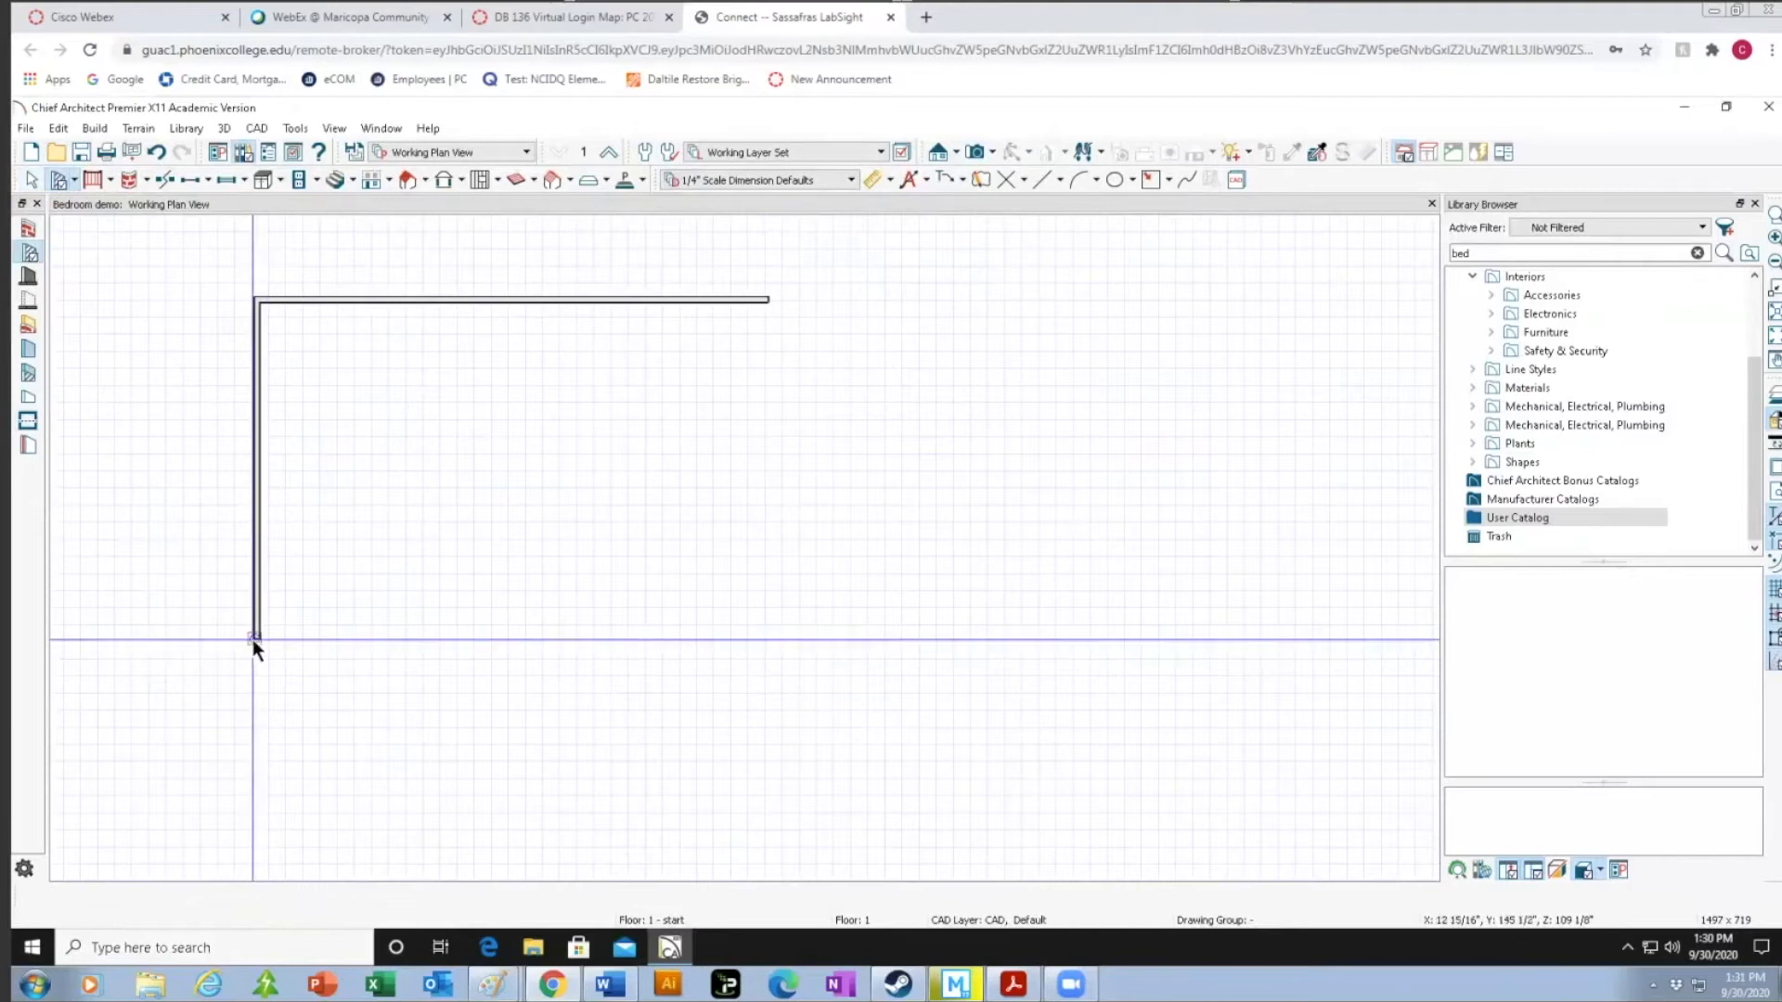
{"action": "left_click_drag", "start_coordinate": [253, 639], "coordinate": [760, 312]}
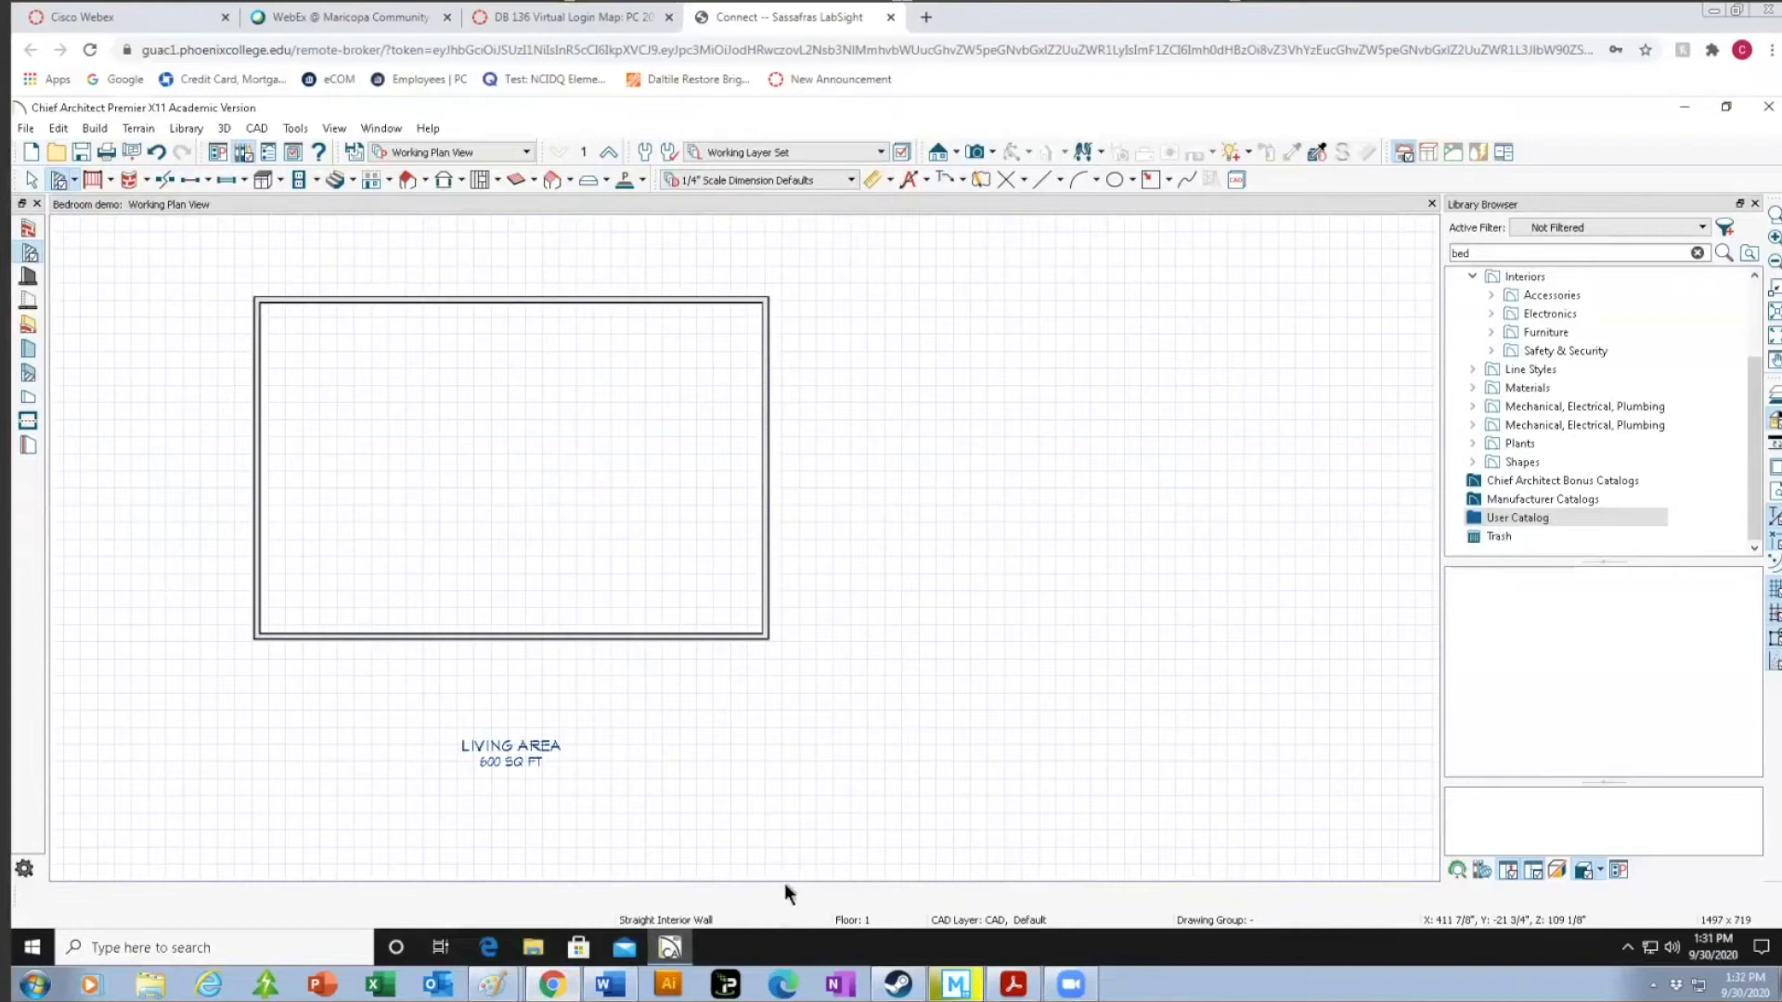
Zoom and pan around the plan to examine the closed rectangular room.
{"action": "scroll", "coordinate": [692, 735], "scroll_direction": "up", "scroll_amount": 2}
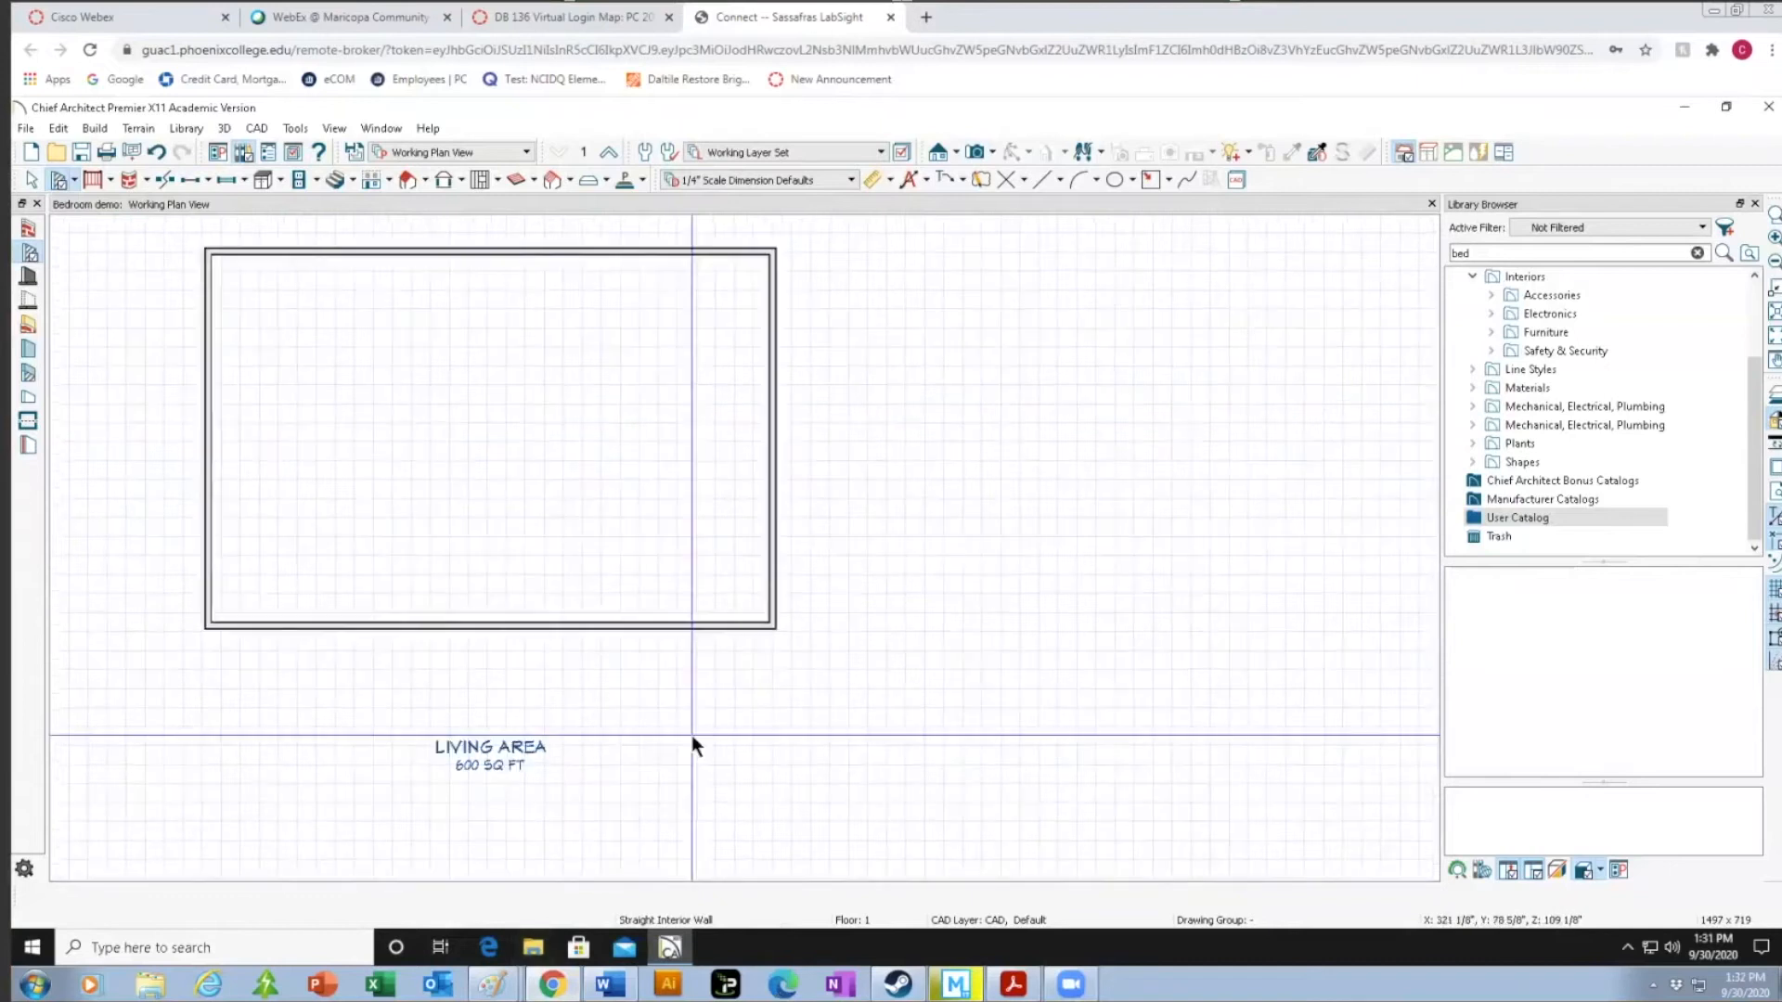
{"action": "scroll", "coordinate": [1003, 441], "scroll_direction": "down", "scroll_amount": 2}
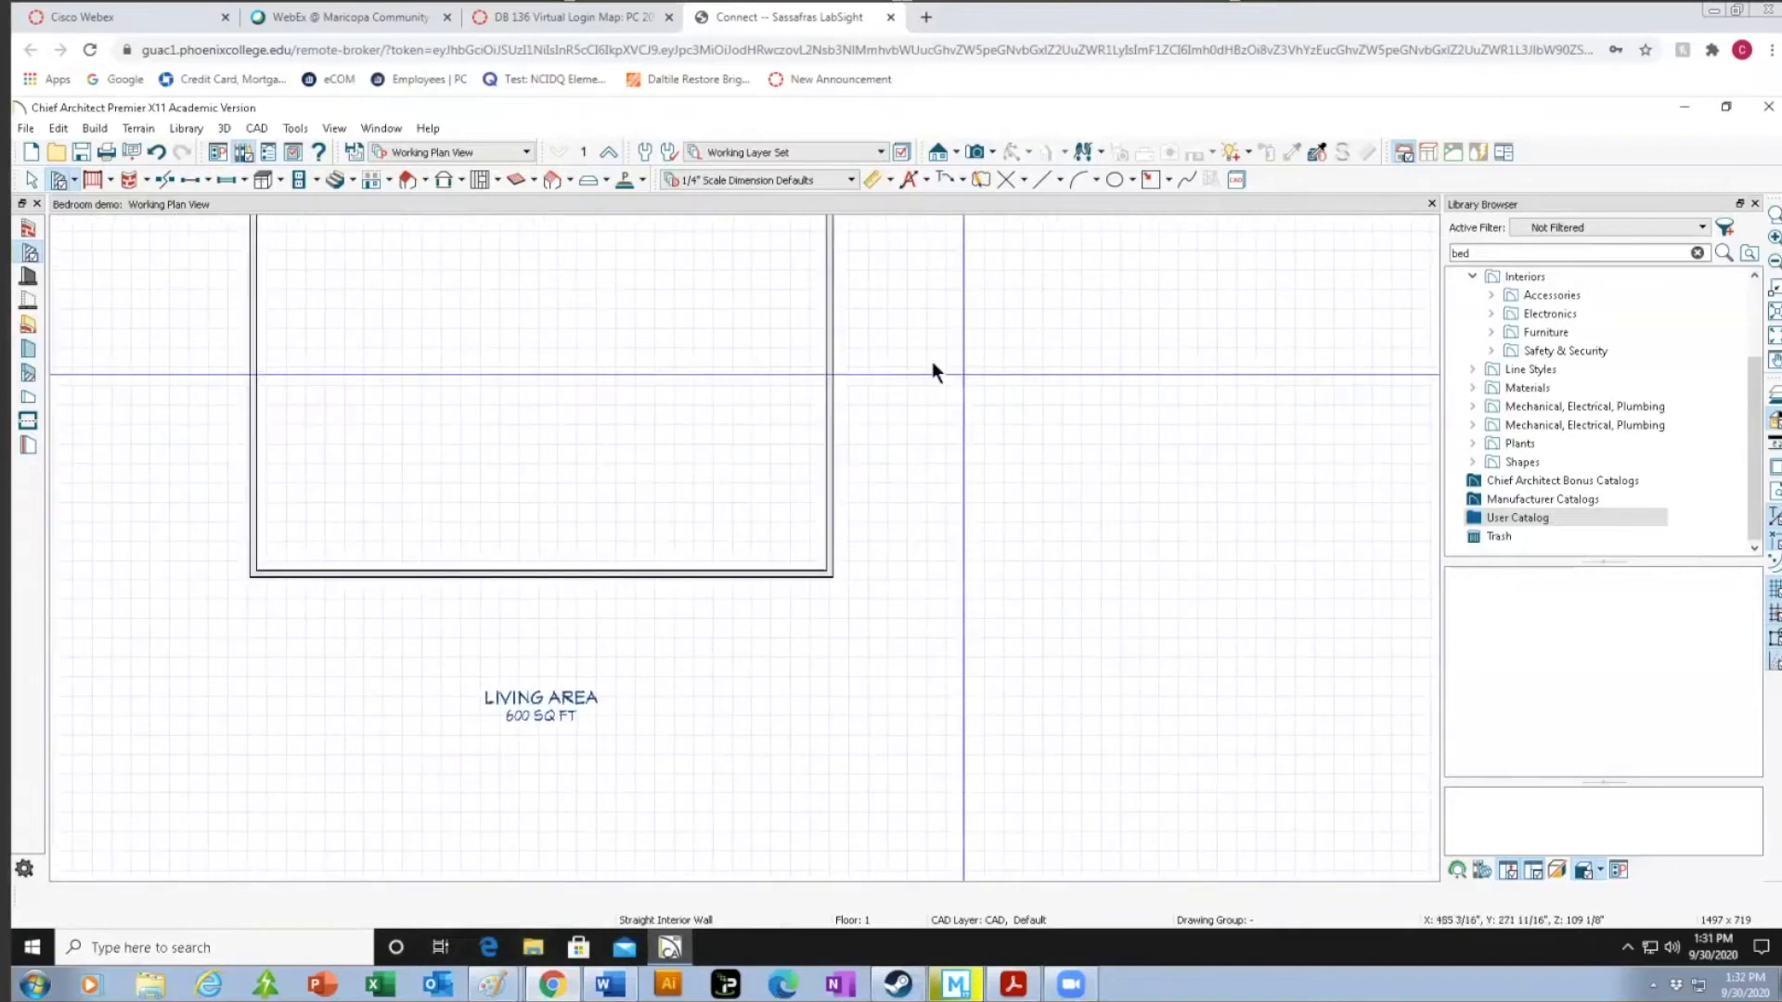
{"action": "middle_click_drag", "start_coordinate": [926, 359], "coordinate": [1038, 453]}
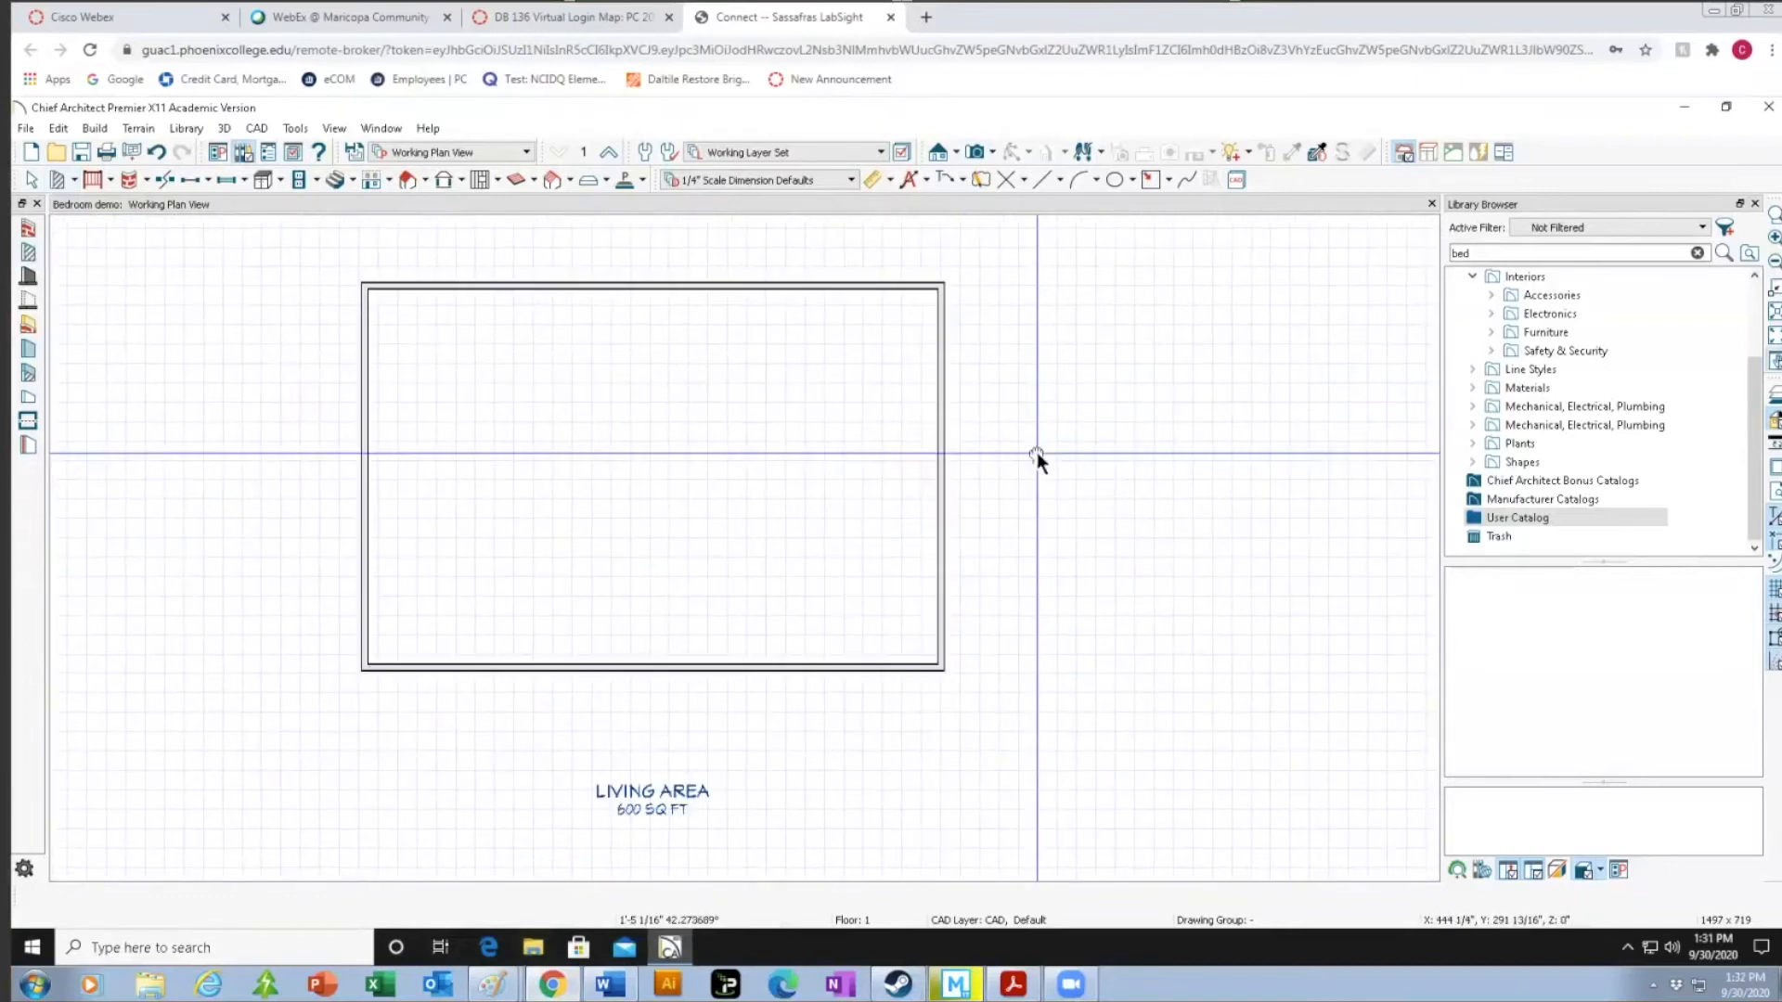
{"action": "scroll", "coordinate": [1076, 502], "scroll_direction": "up", "scroll_amount": 1}
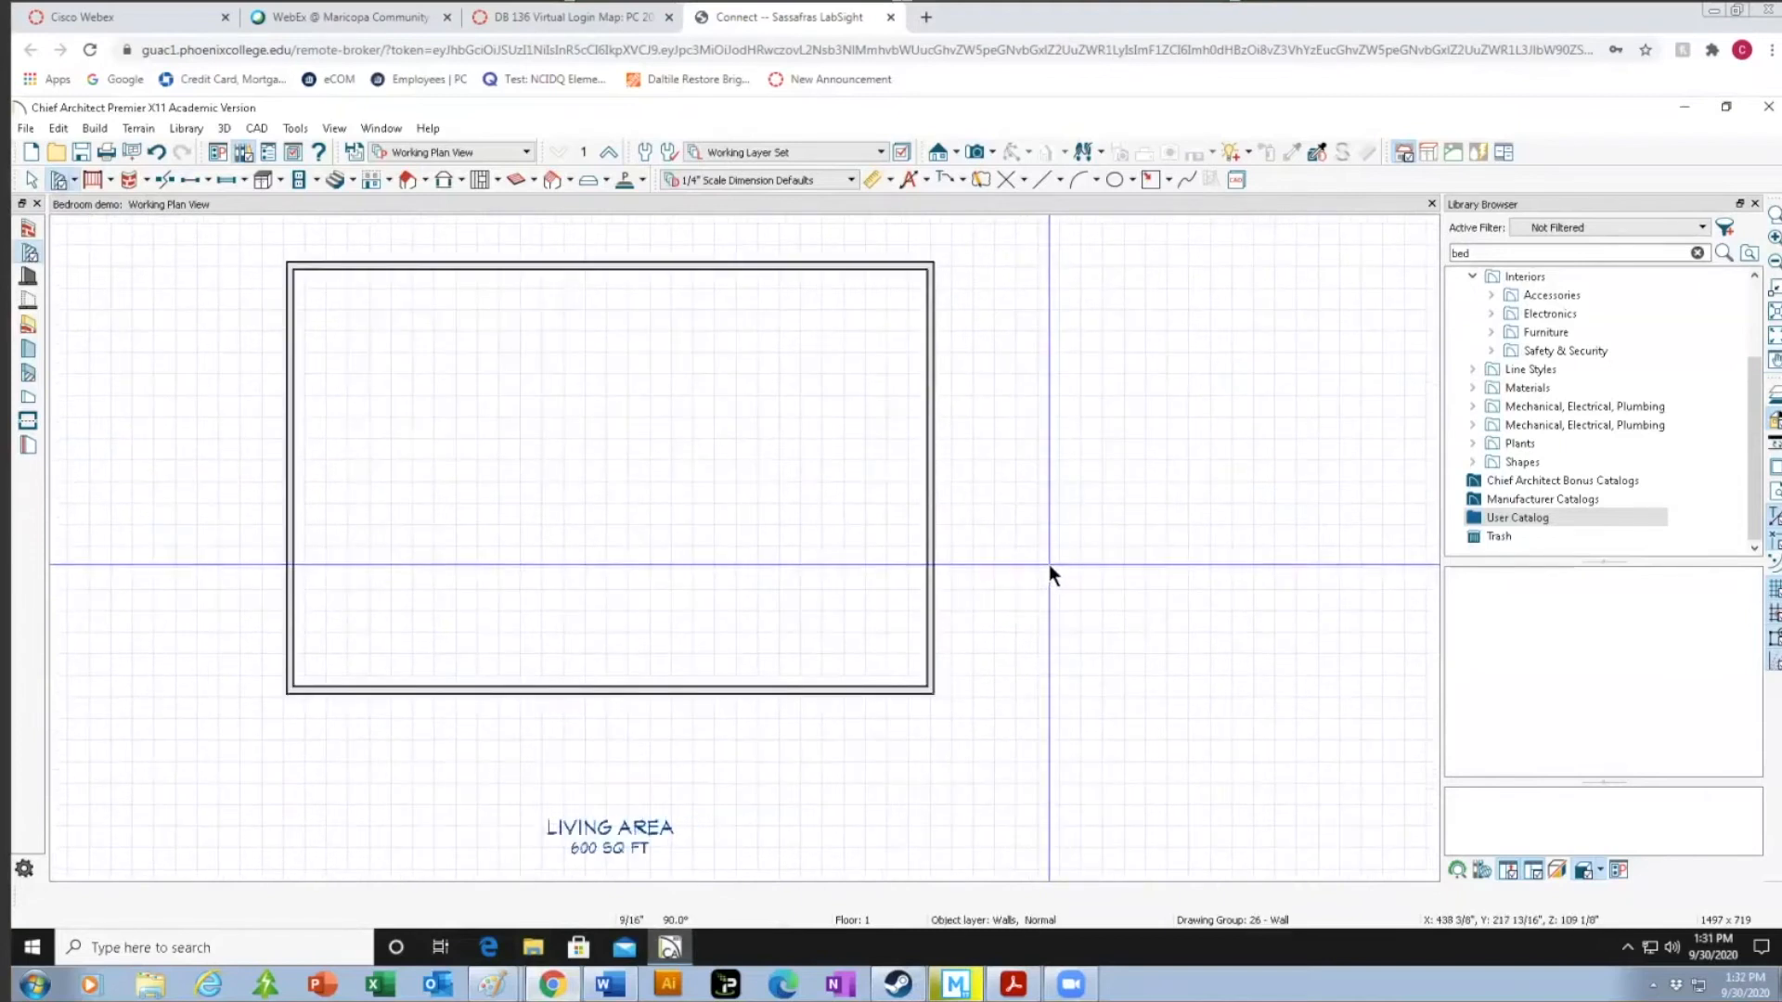
{"action": "scroll", "coordinate": [1049, 564], "scroll_direction": "up", "scroll_amount": 1}
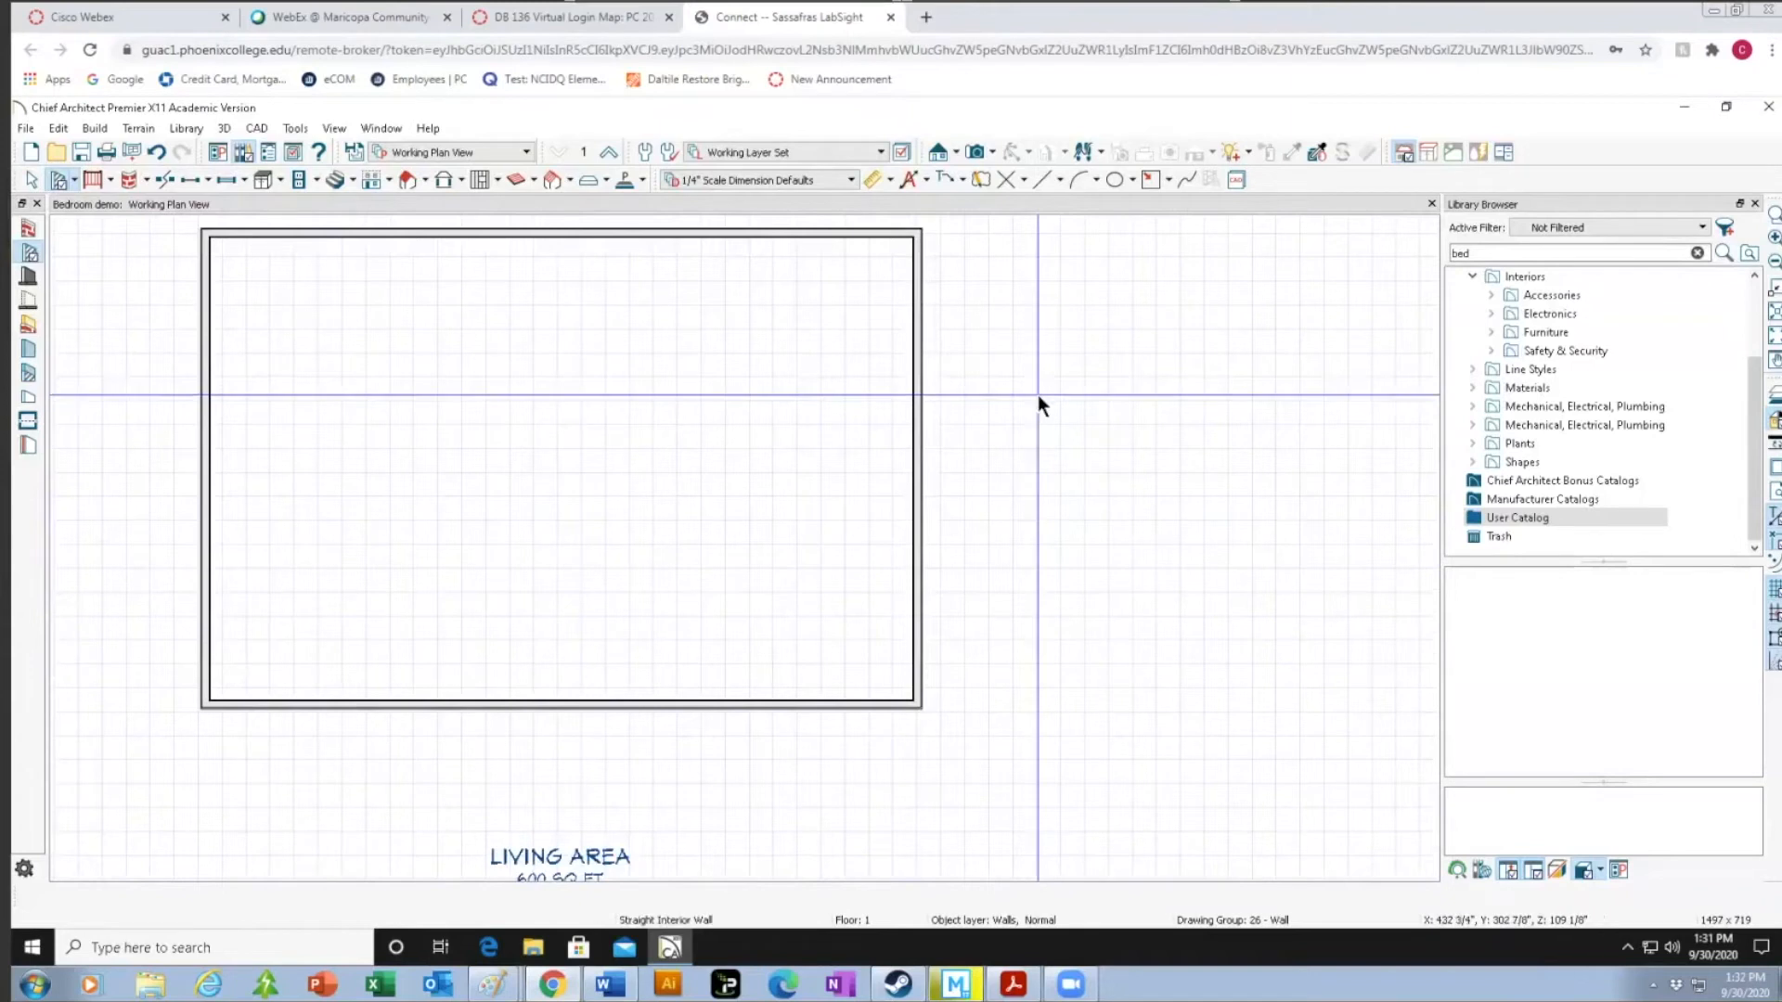
{"action": "scroll", "coordinate": [1038, 393], "scroll_direction": "down", "scroll_amount": 1}
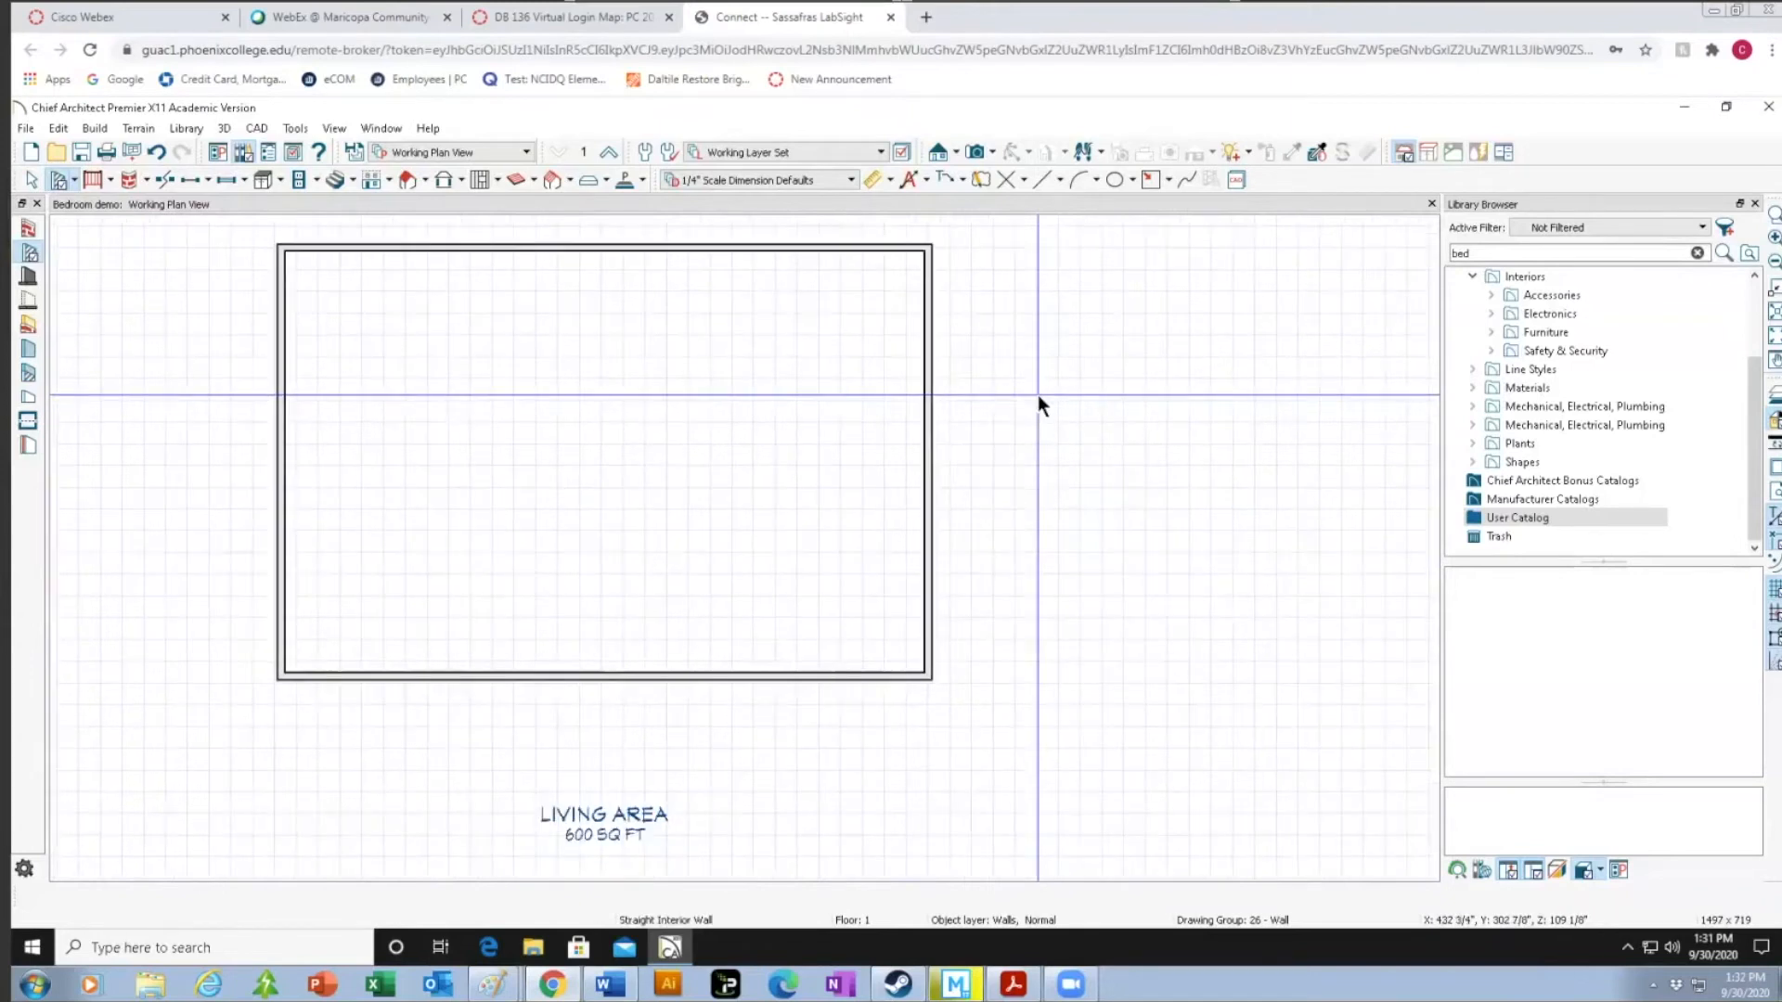
{"action": "key", "text": "p"}
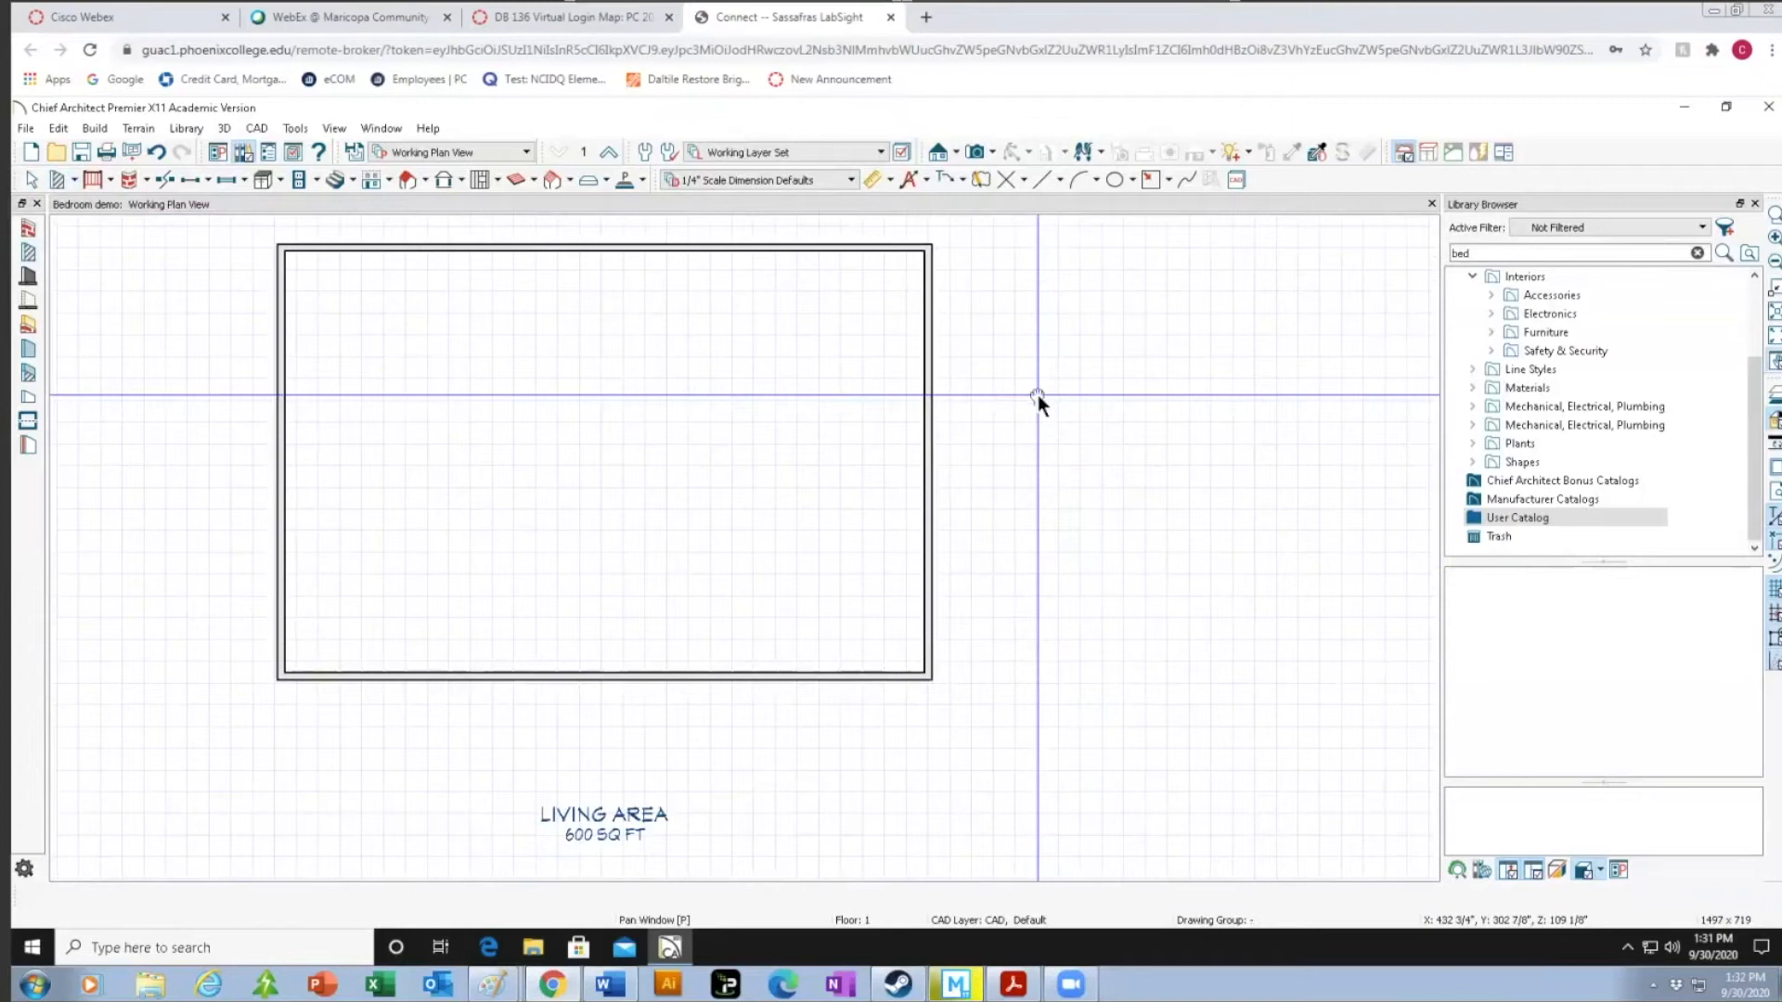
{"action": "left_click_drag", "start_coordinate": [1038, 393], "coordinate": [1215, 435]}
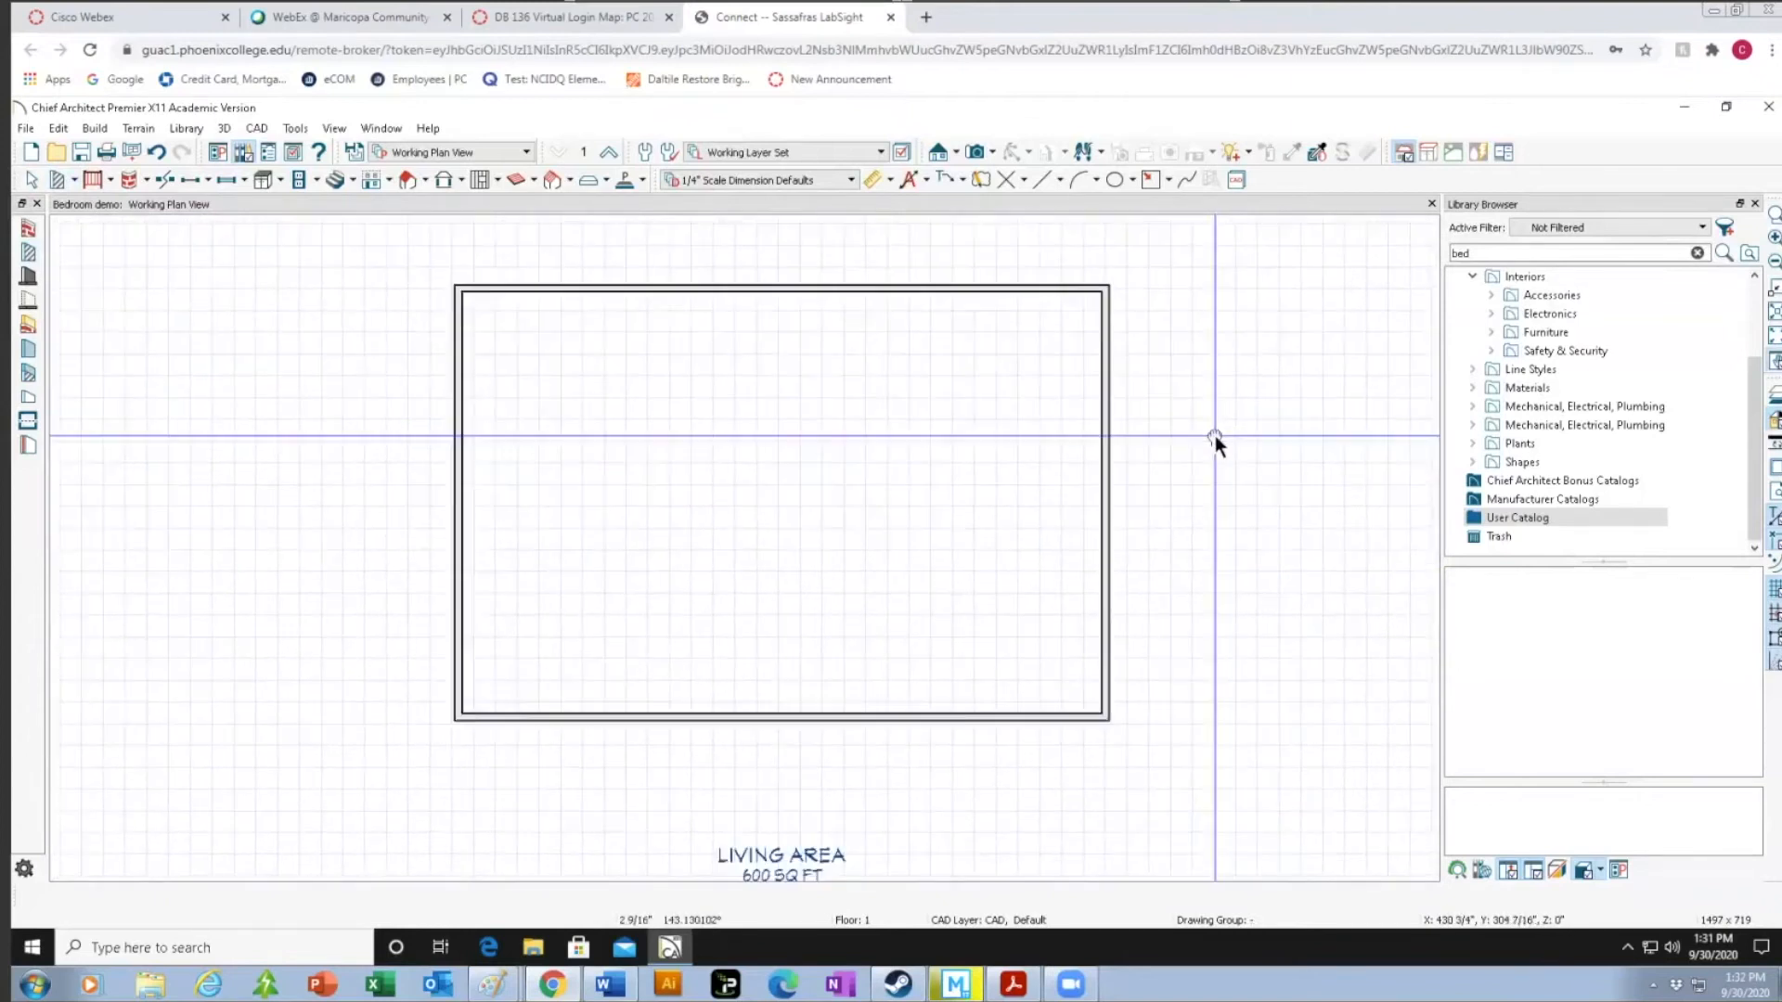
{"action": "scroll", "coordinate": [1216, 436], "scroll_direction": "up", "scroll_amount": 1}
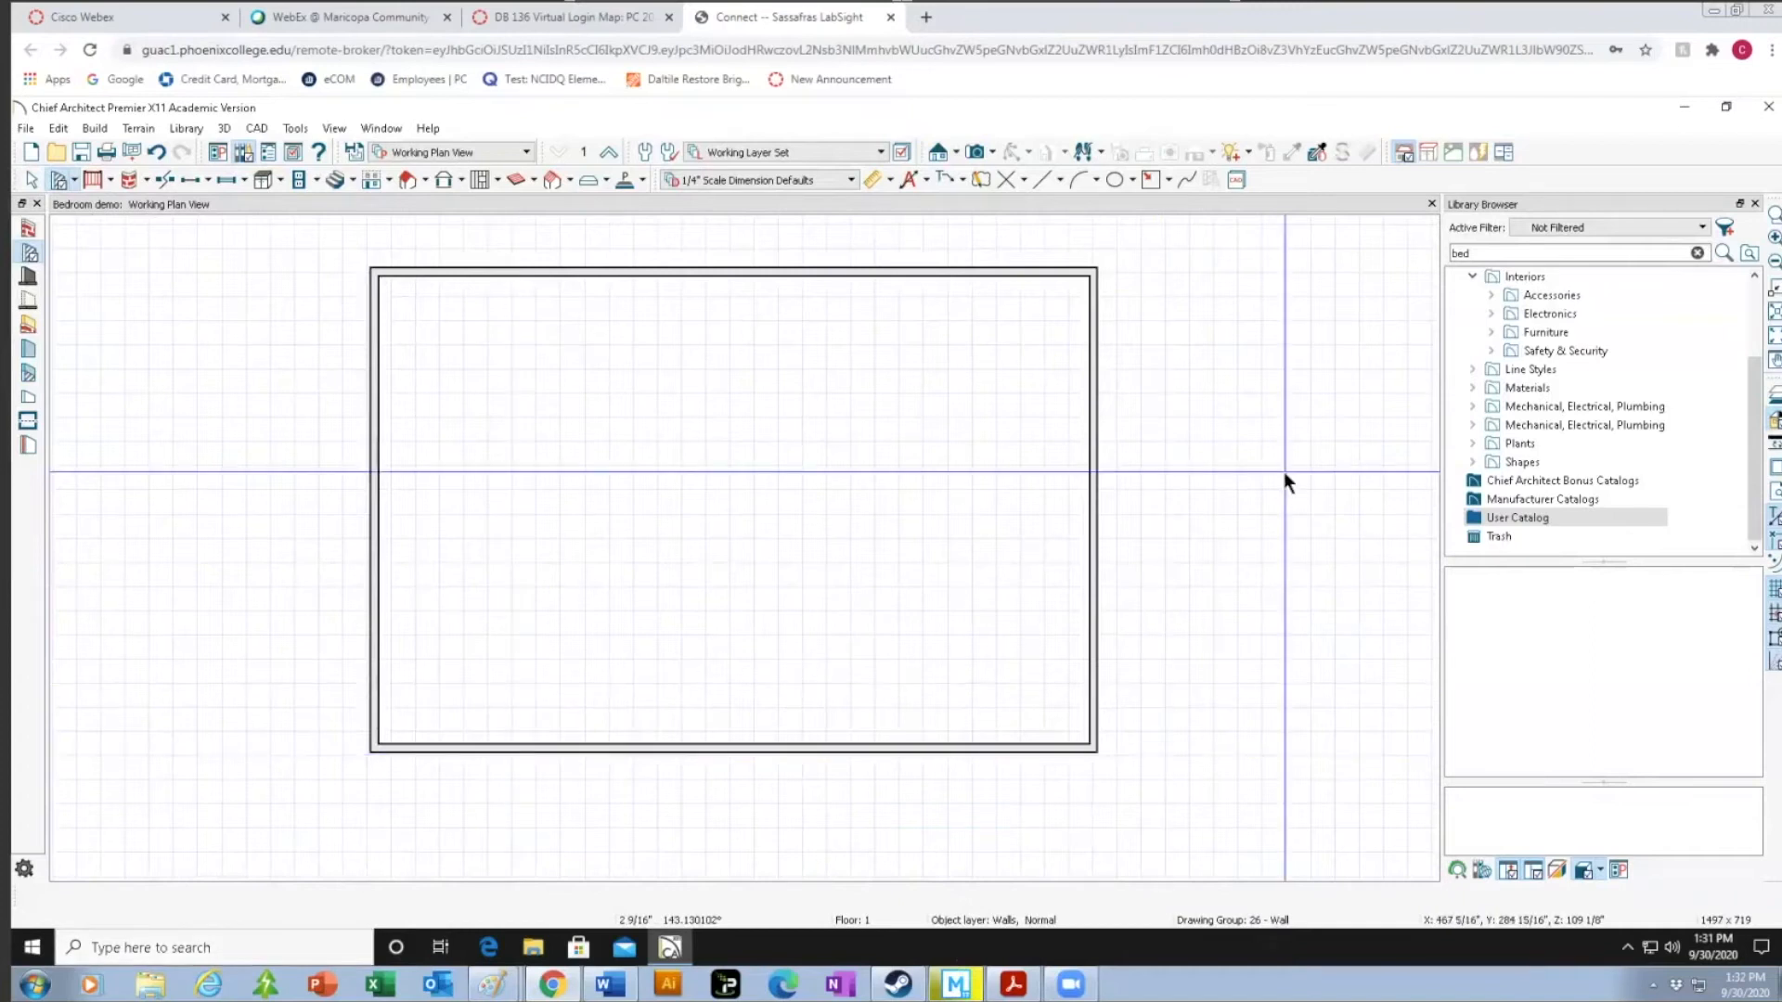
{"action": "scroll", "coordinate": [1274, 472], "scroll_direction": "up", "scroll_amount": 1}
{"action": "scroll", "coordinate": [1274, 470], "scroll_direction": "down", "scroll_amount": 1}
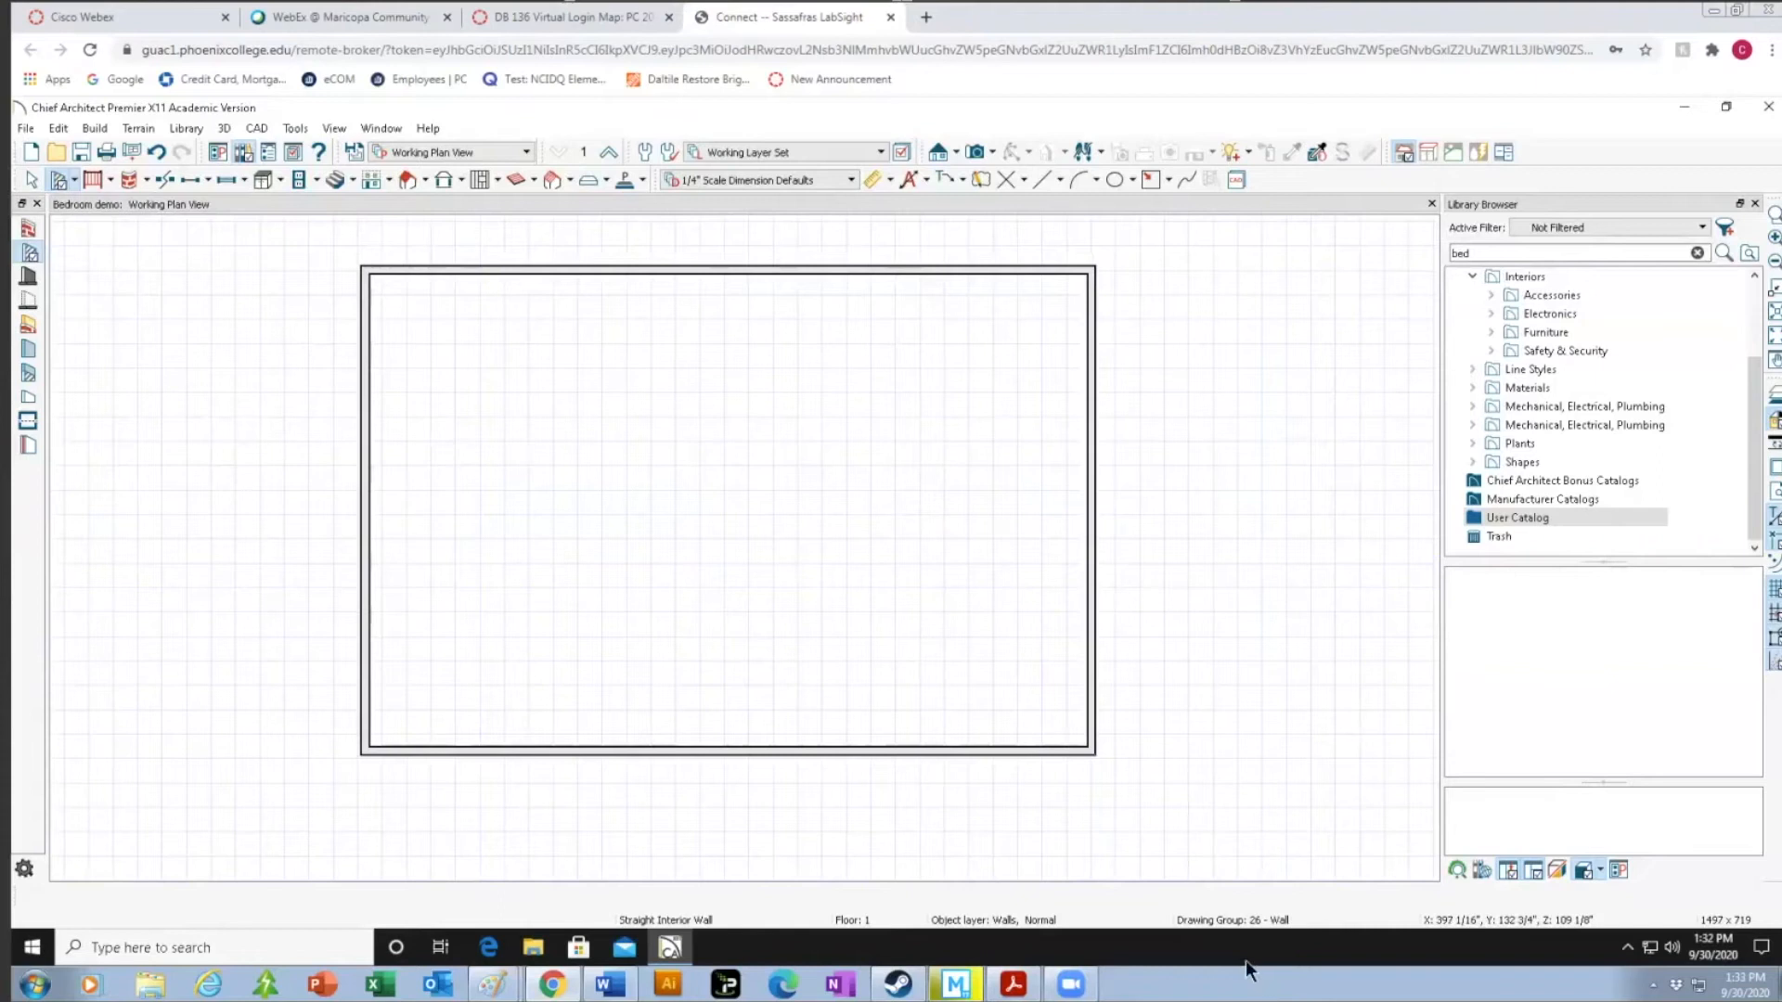
Select the room's left vertical wall and set its length to 15'.
{"action": "left_click", "coordinate": [743, 270]}
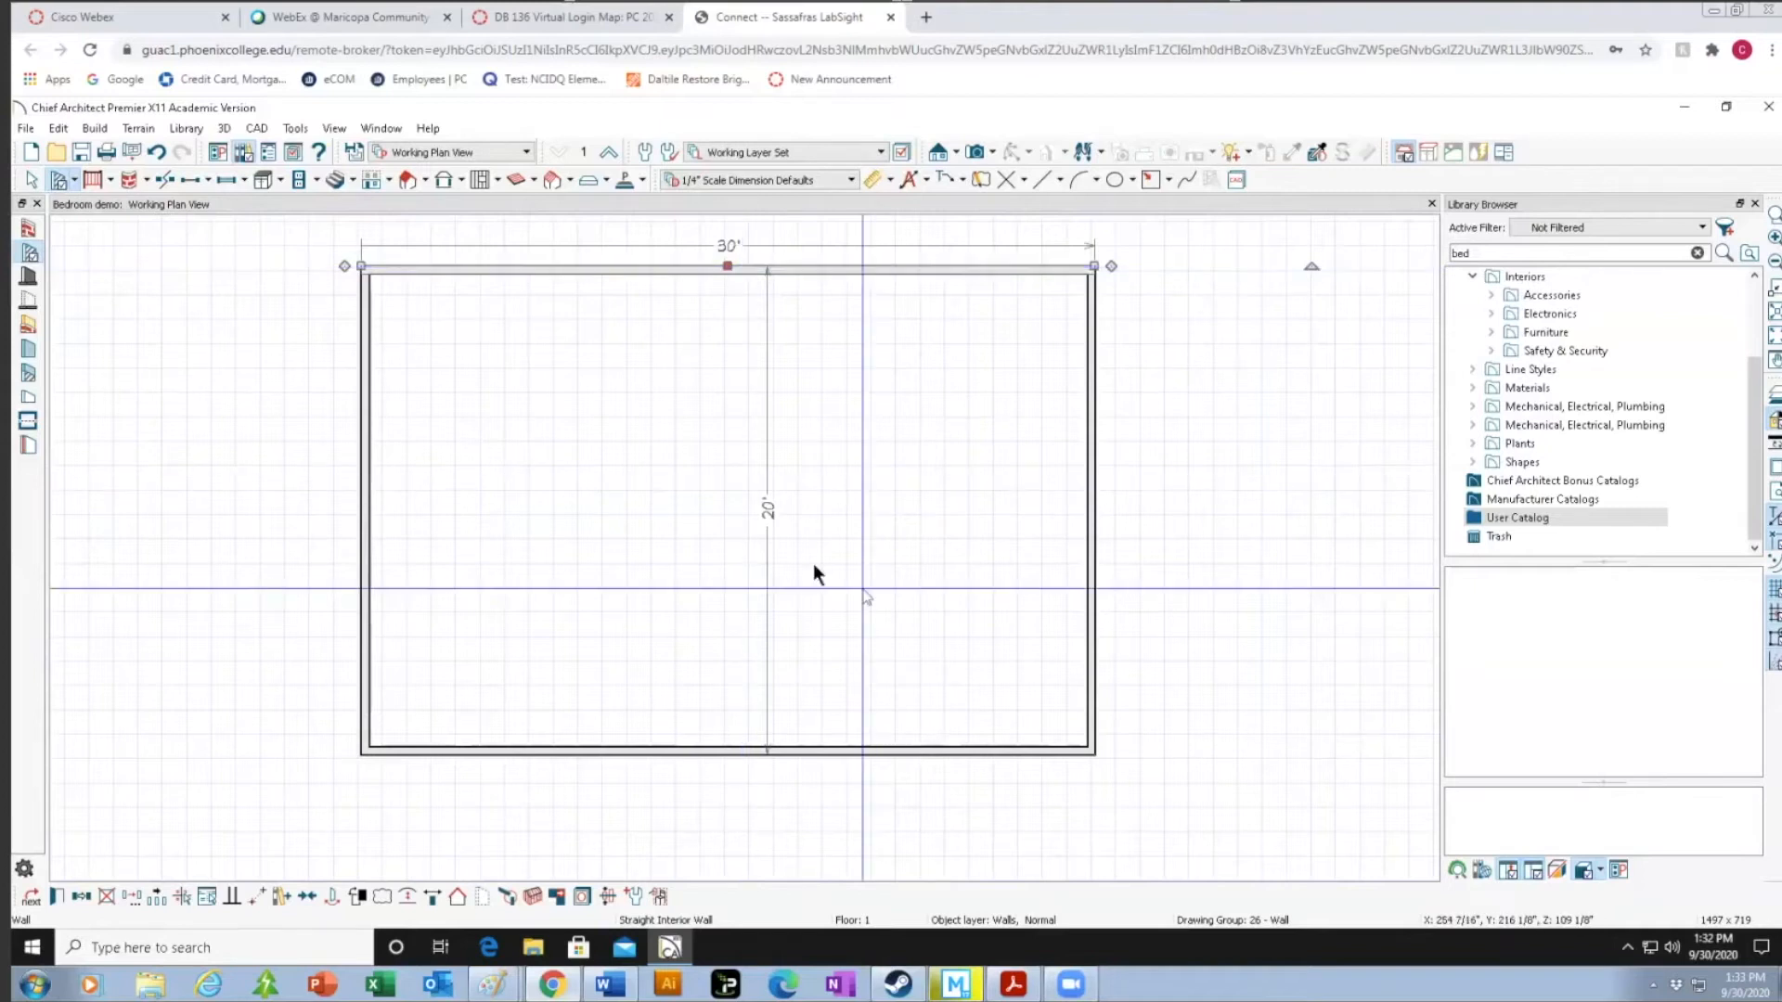
{"action": "left_click", "coordinate": [366, 414]}
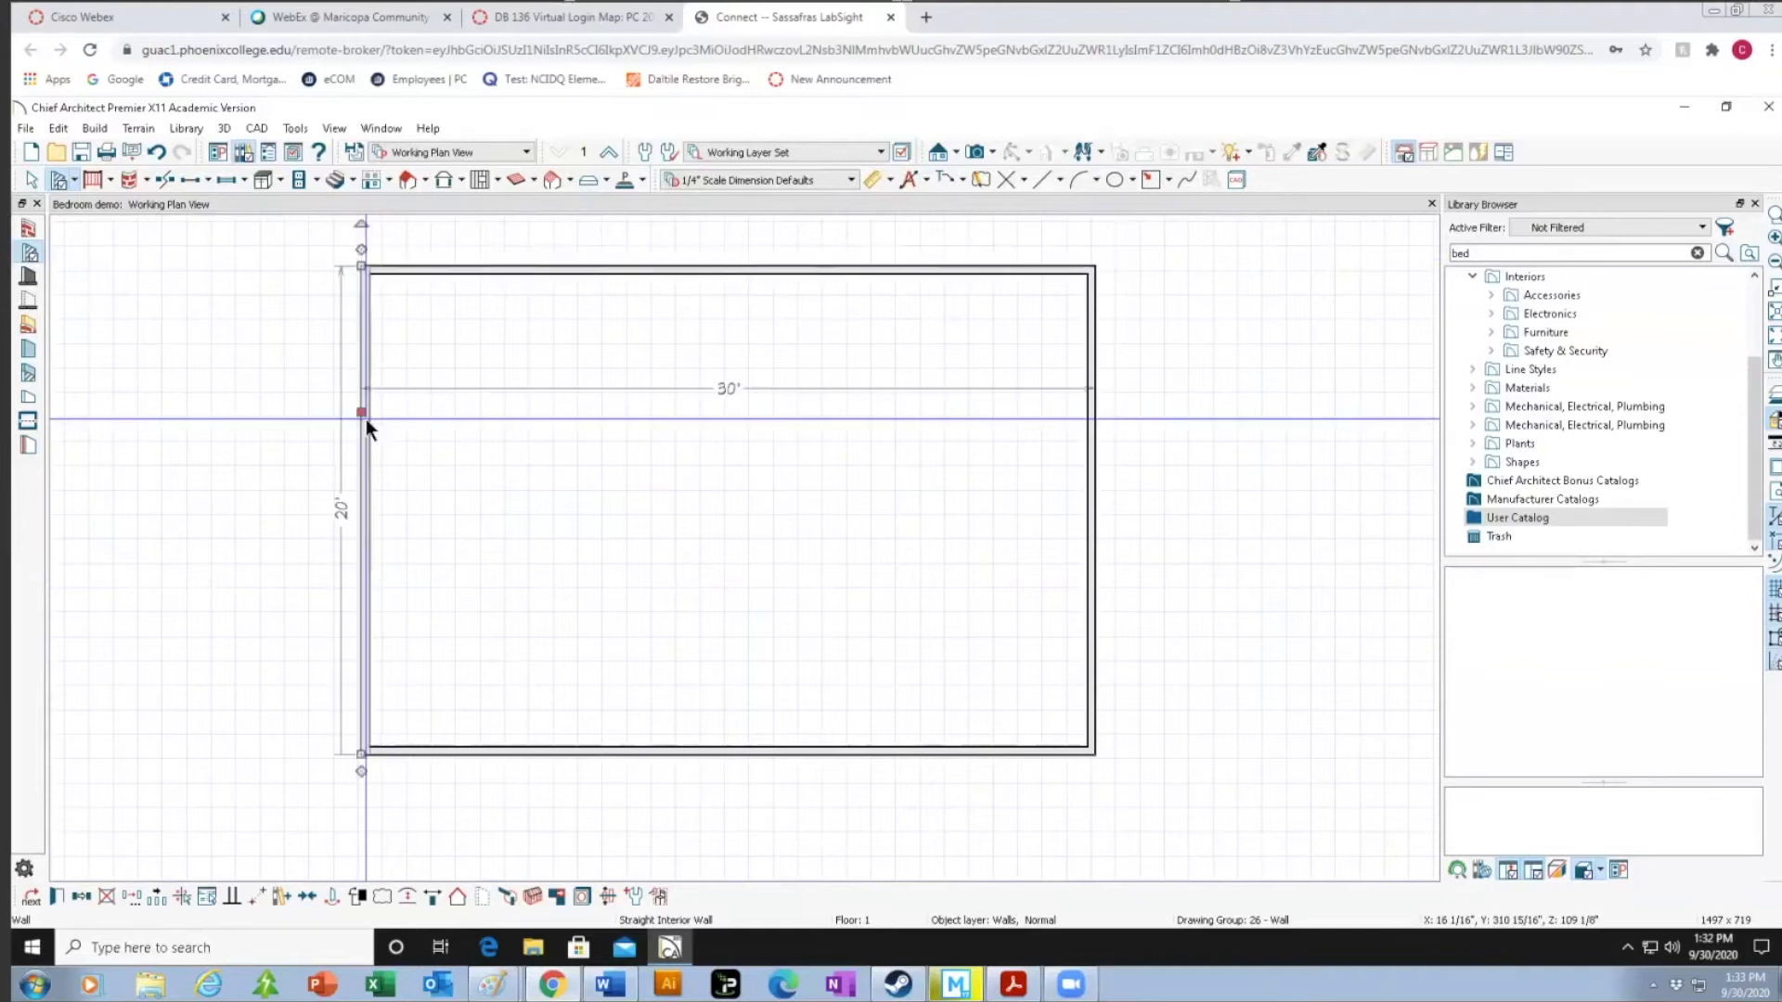
{"action": "left_click", "coordinate": [339, 512]}
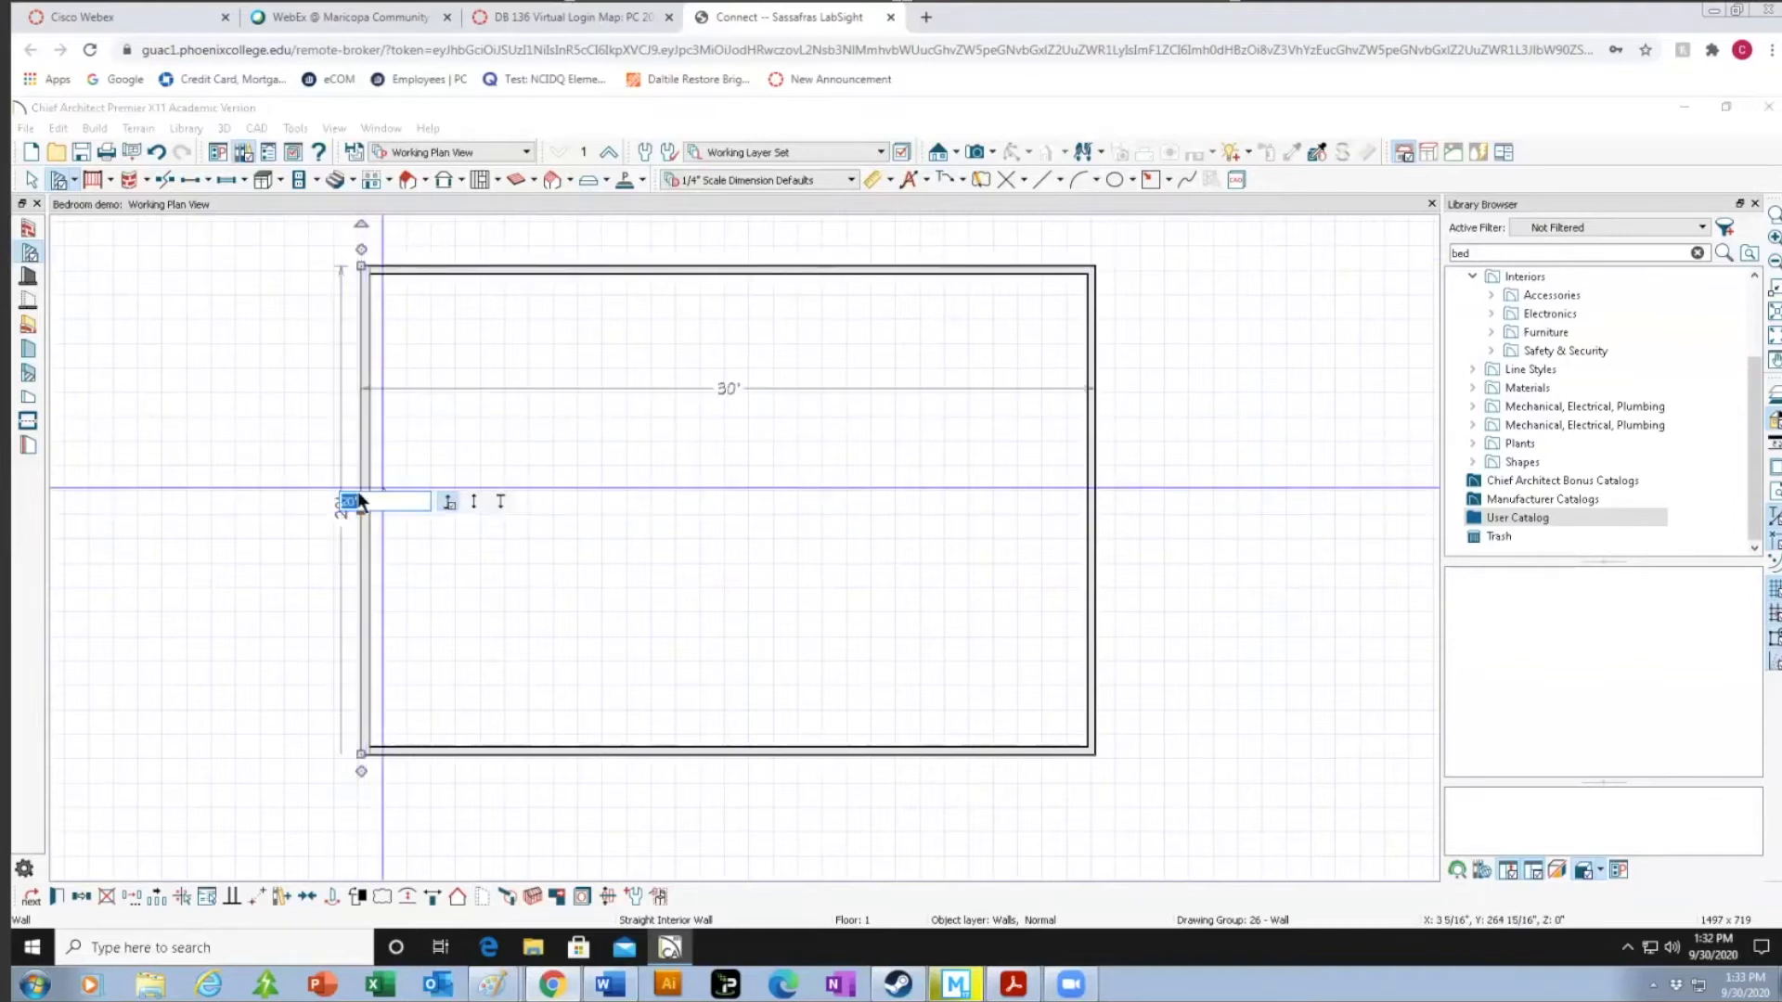
{"action": "key", "text": "BackSpace"}
{"action": "type", "text": "15"}
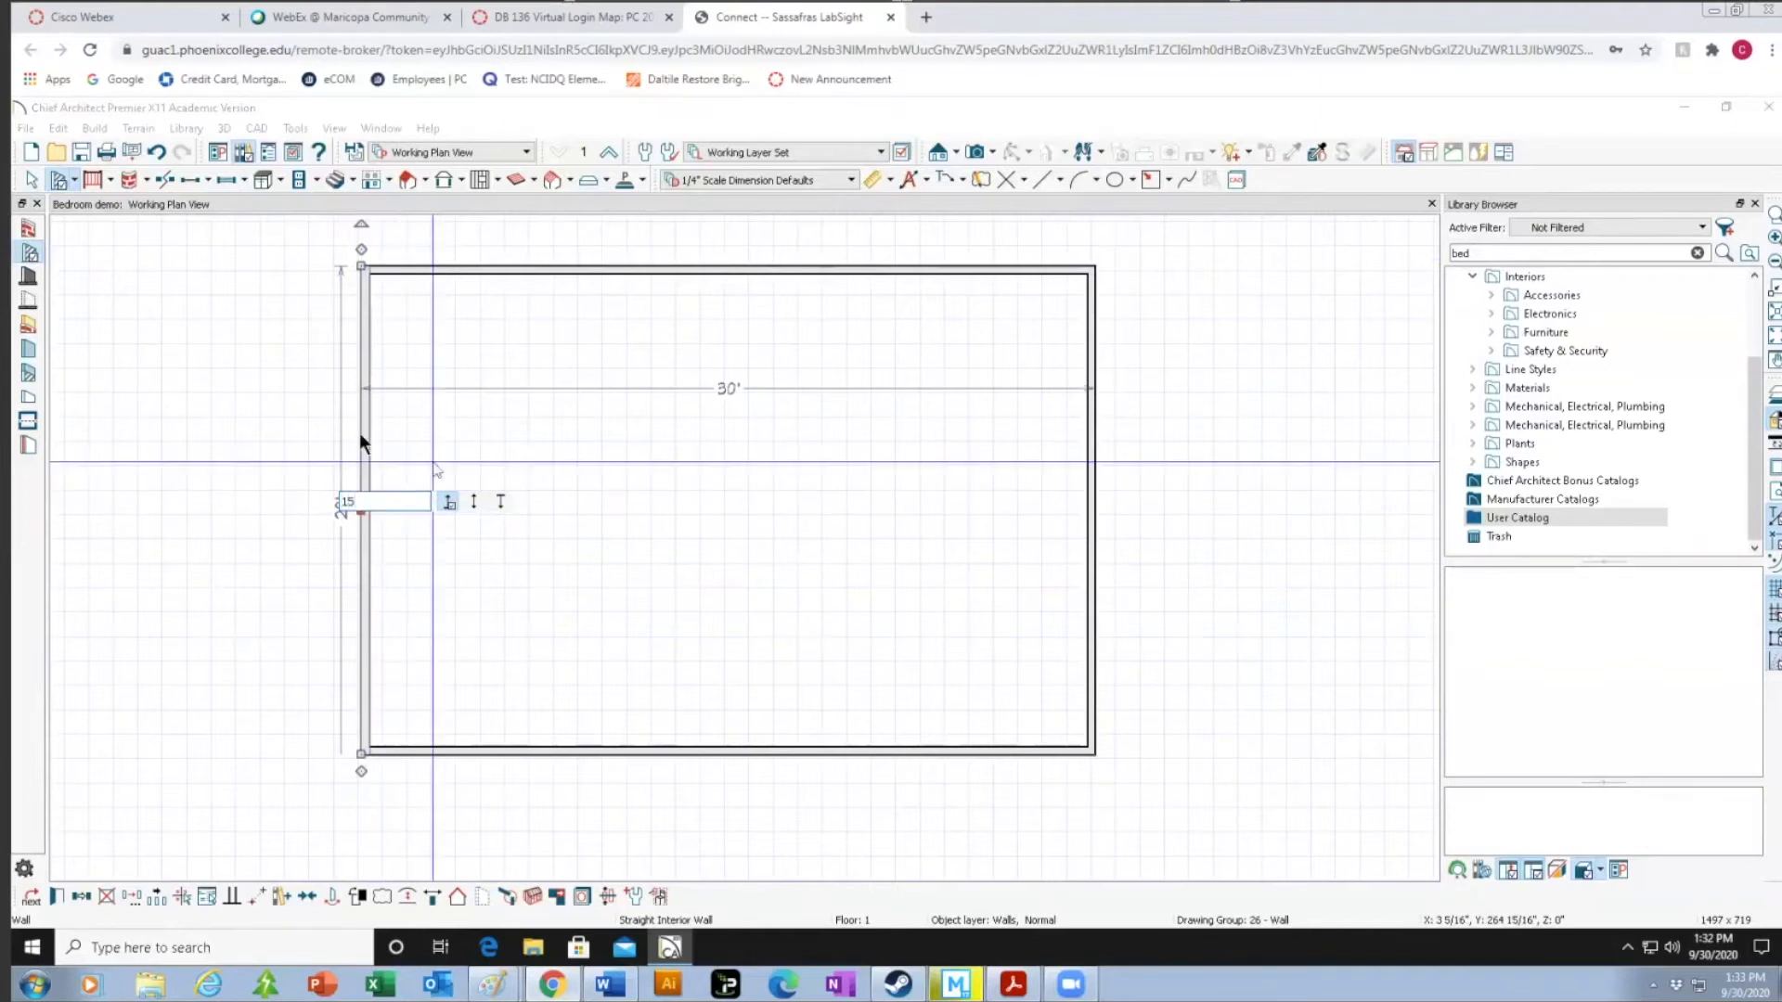
{"action": "type", "text": "'"}
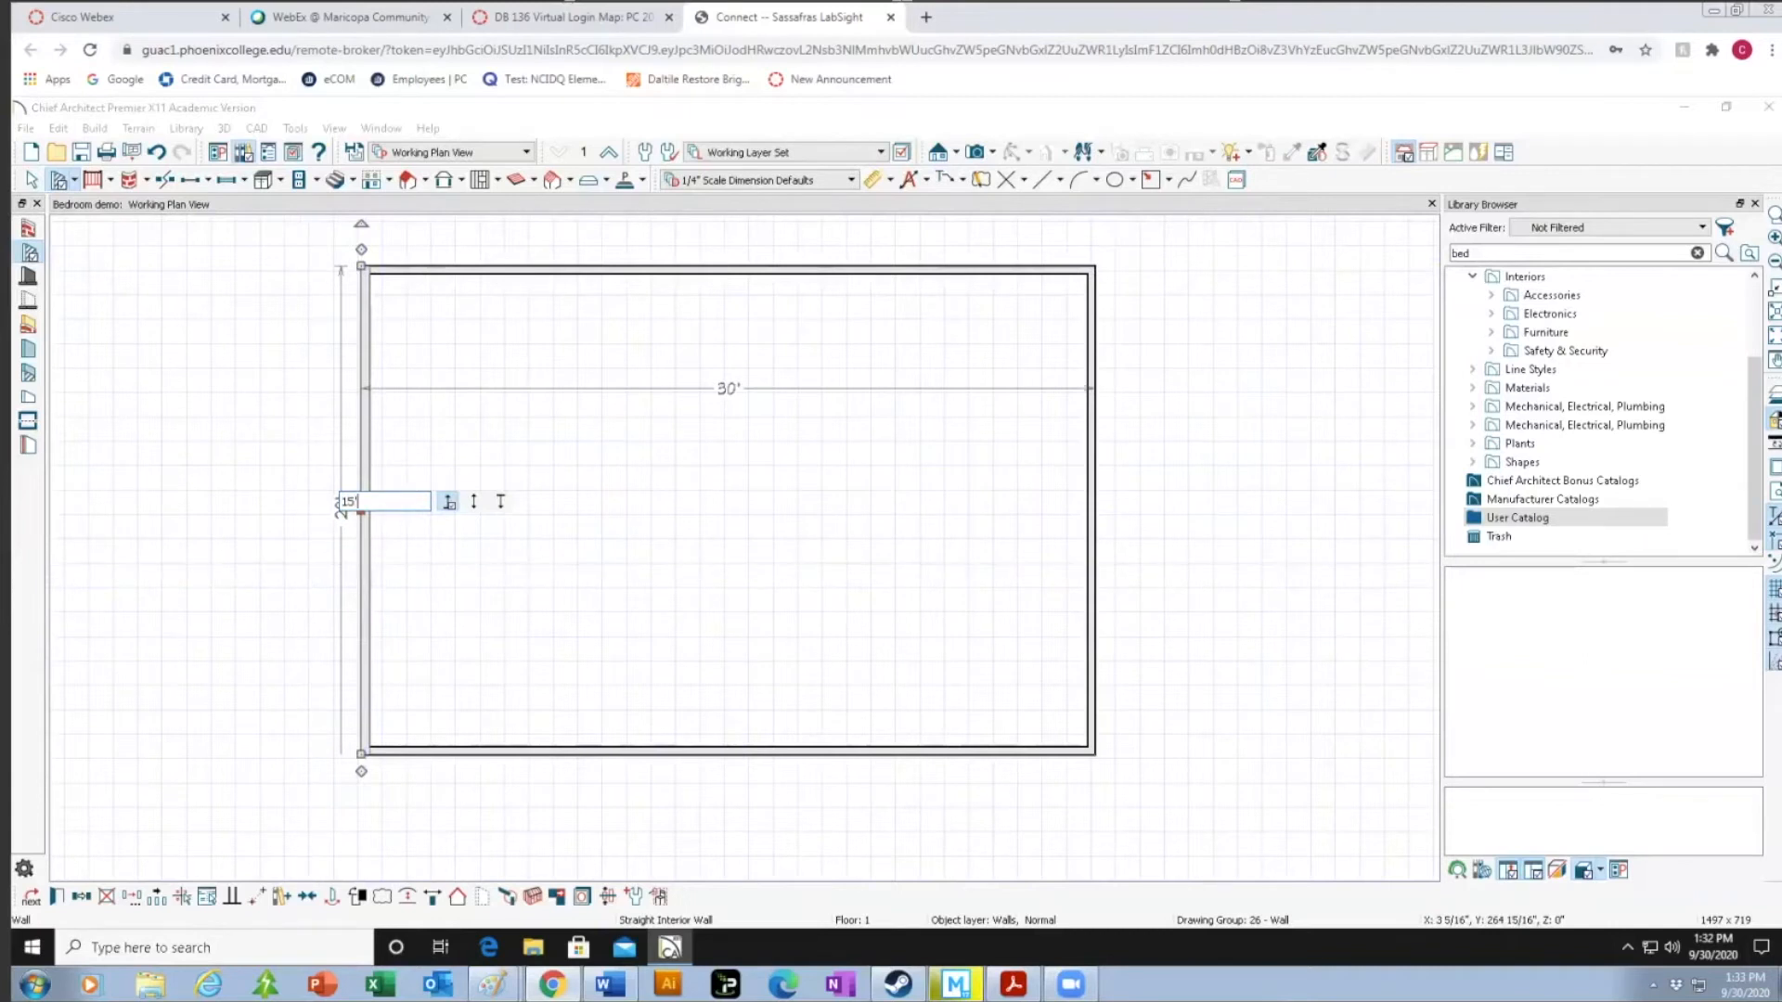
{"action": "key", "text": "Return"}
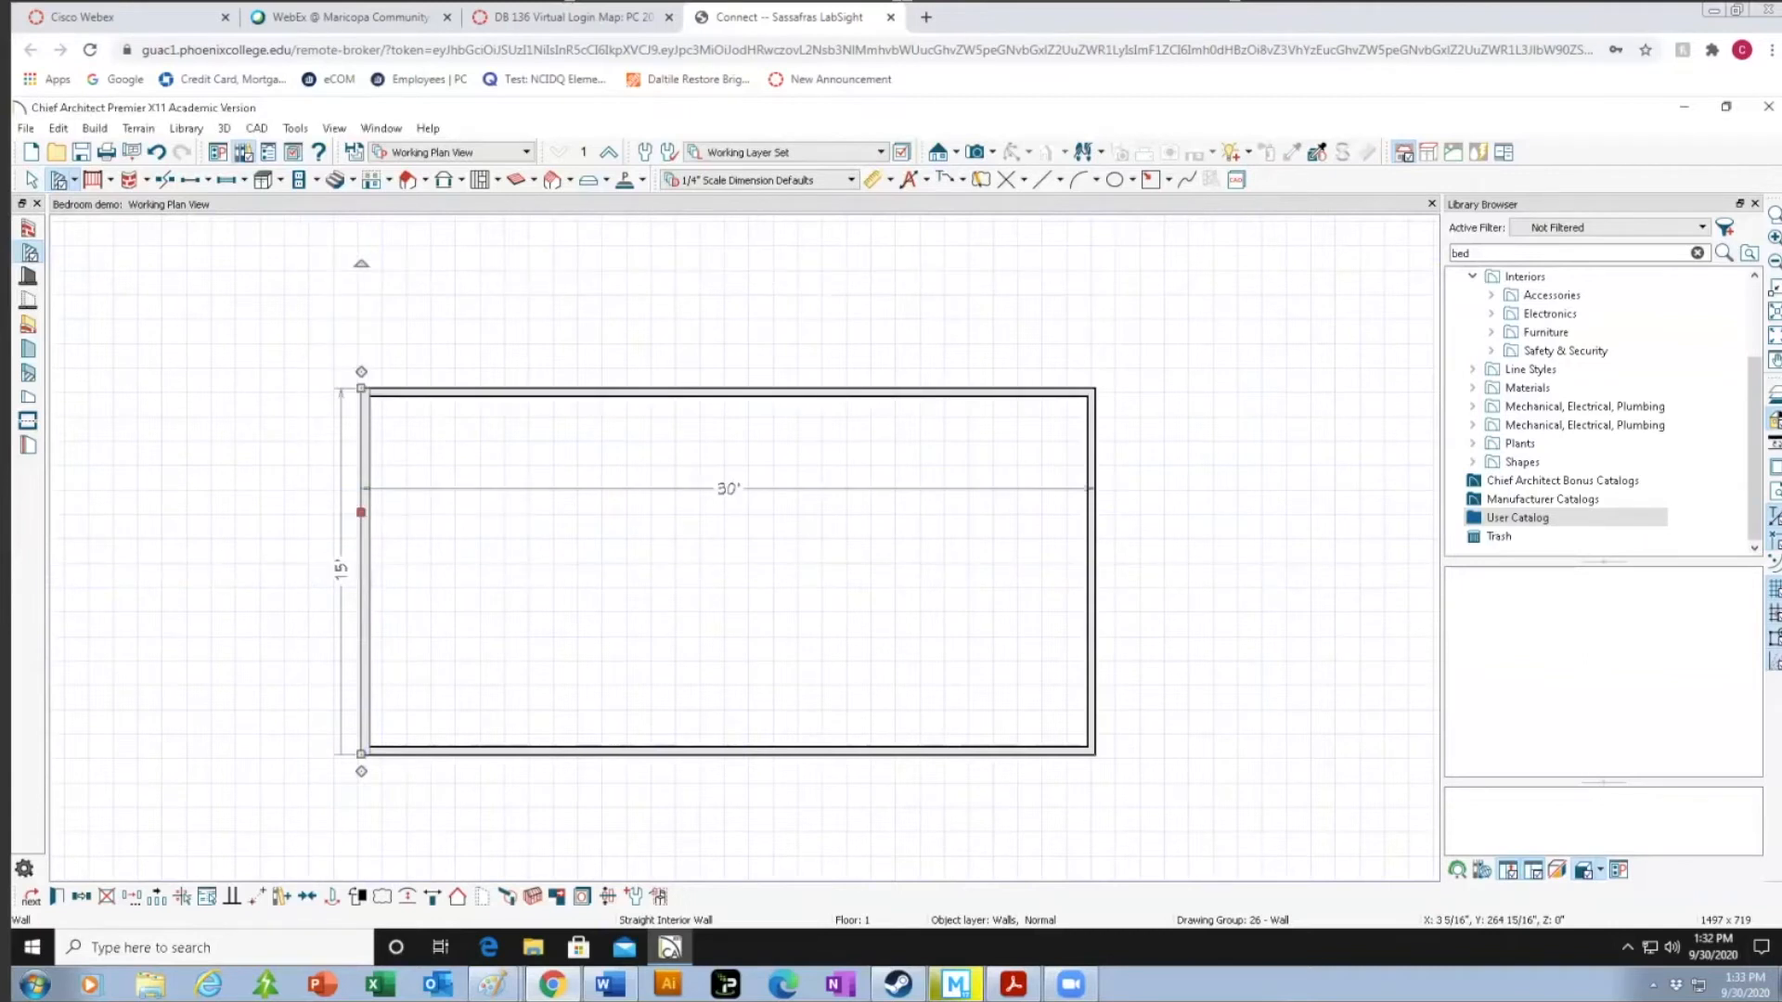
Select the room's upper horizontal wall, set its length to 15', and deselect the wall.
{"action": "left_click", "coordinate": [759, 390]}
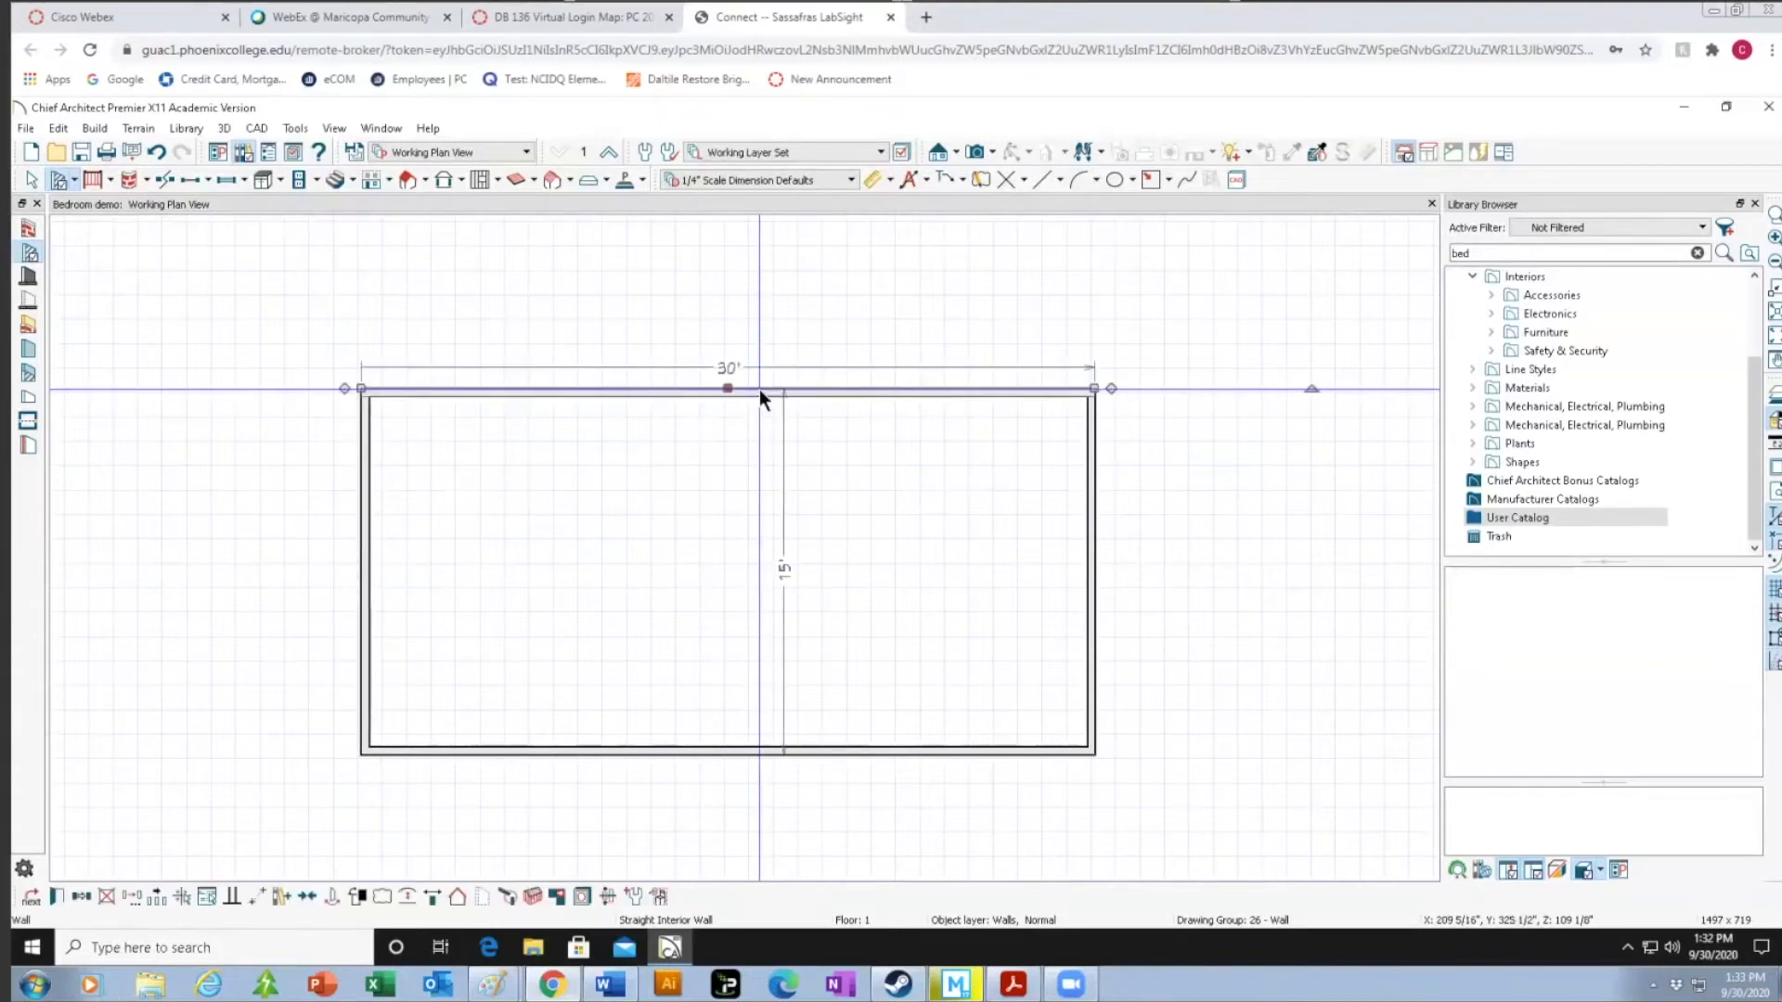
{"action": "left_click", "coordinate": [729, 369]}
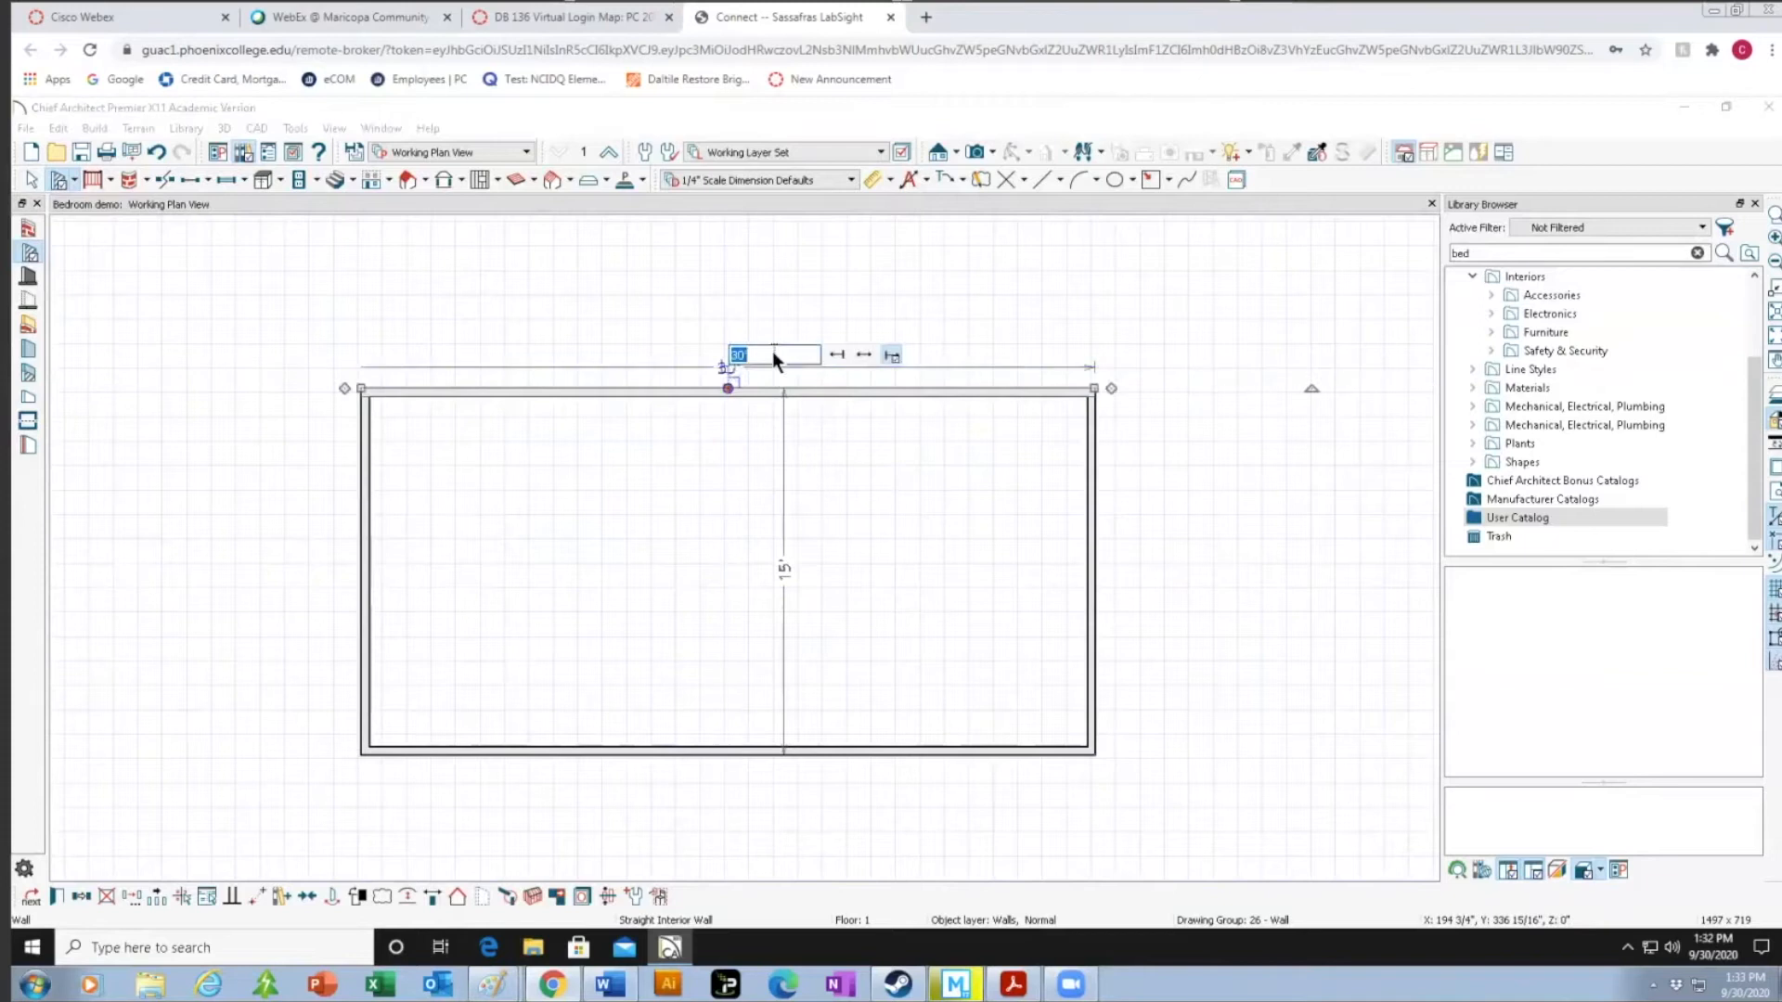
{"action": "type", "text": "15"}
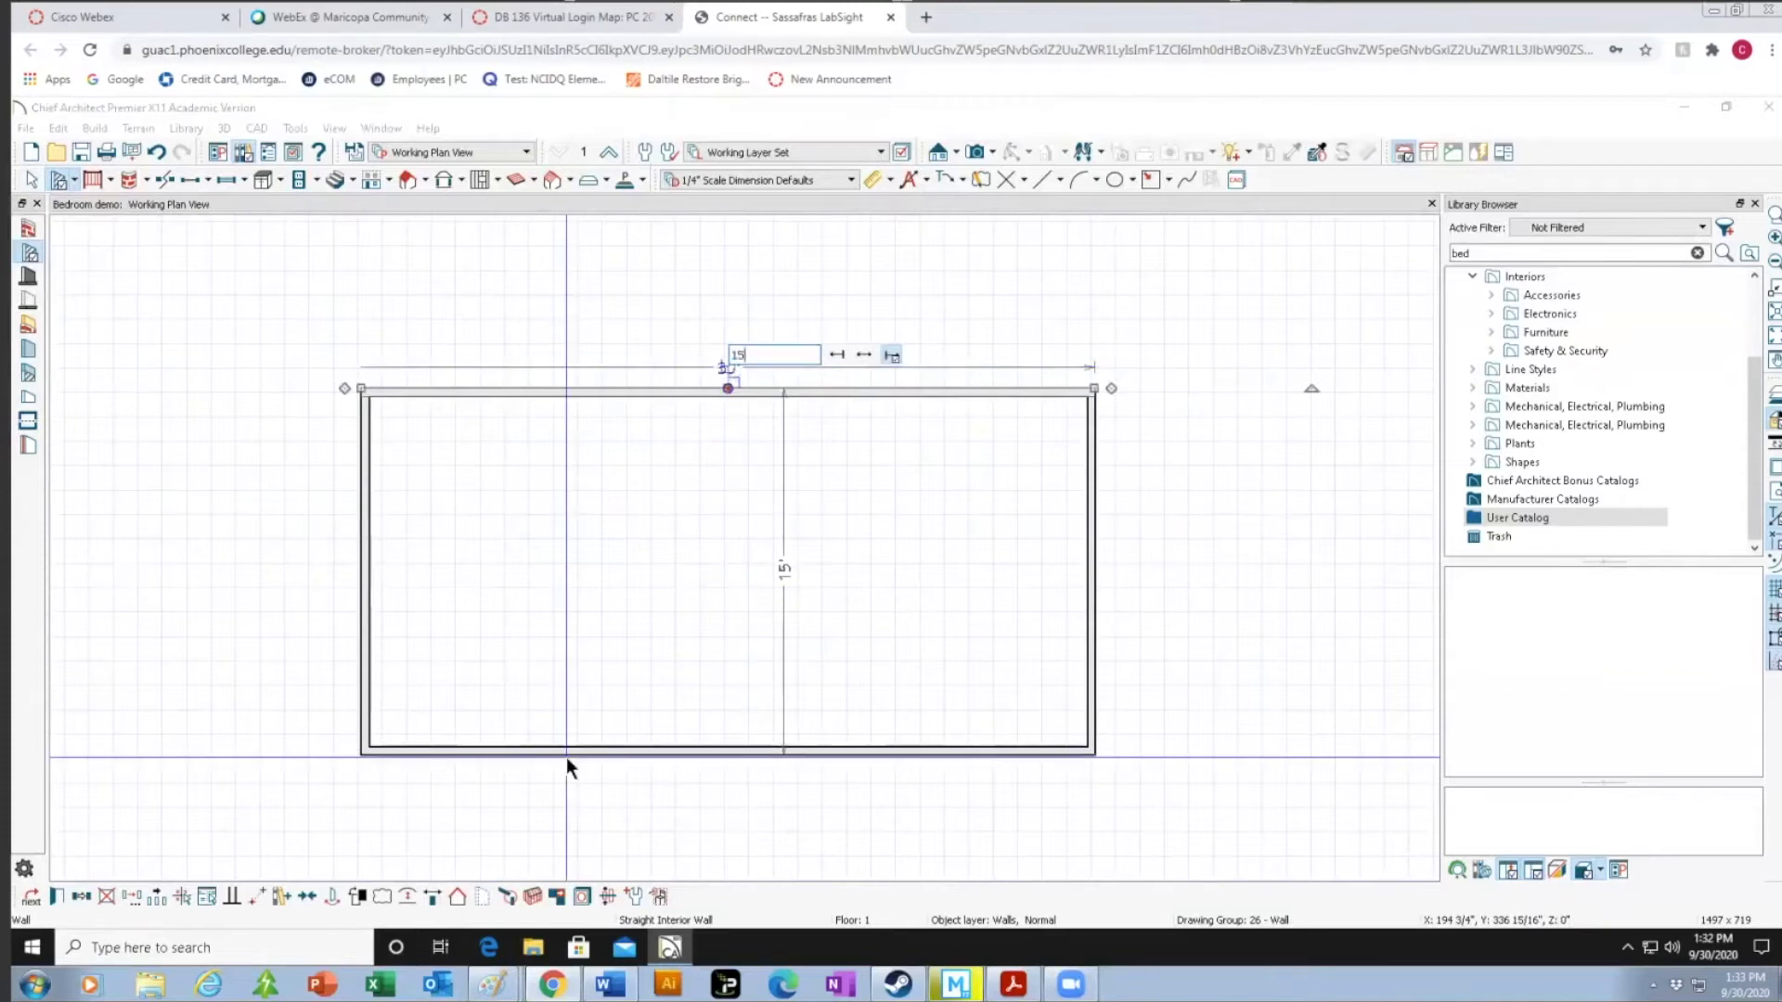
{"action": "key", "text": "Return"}
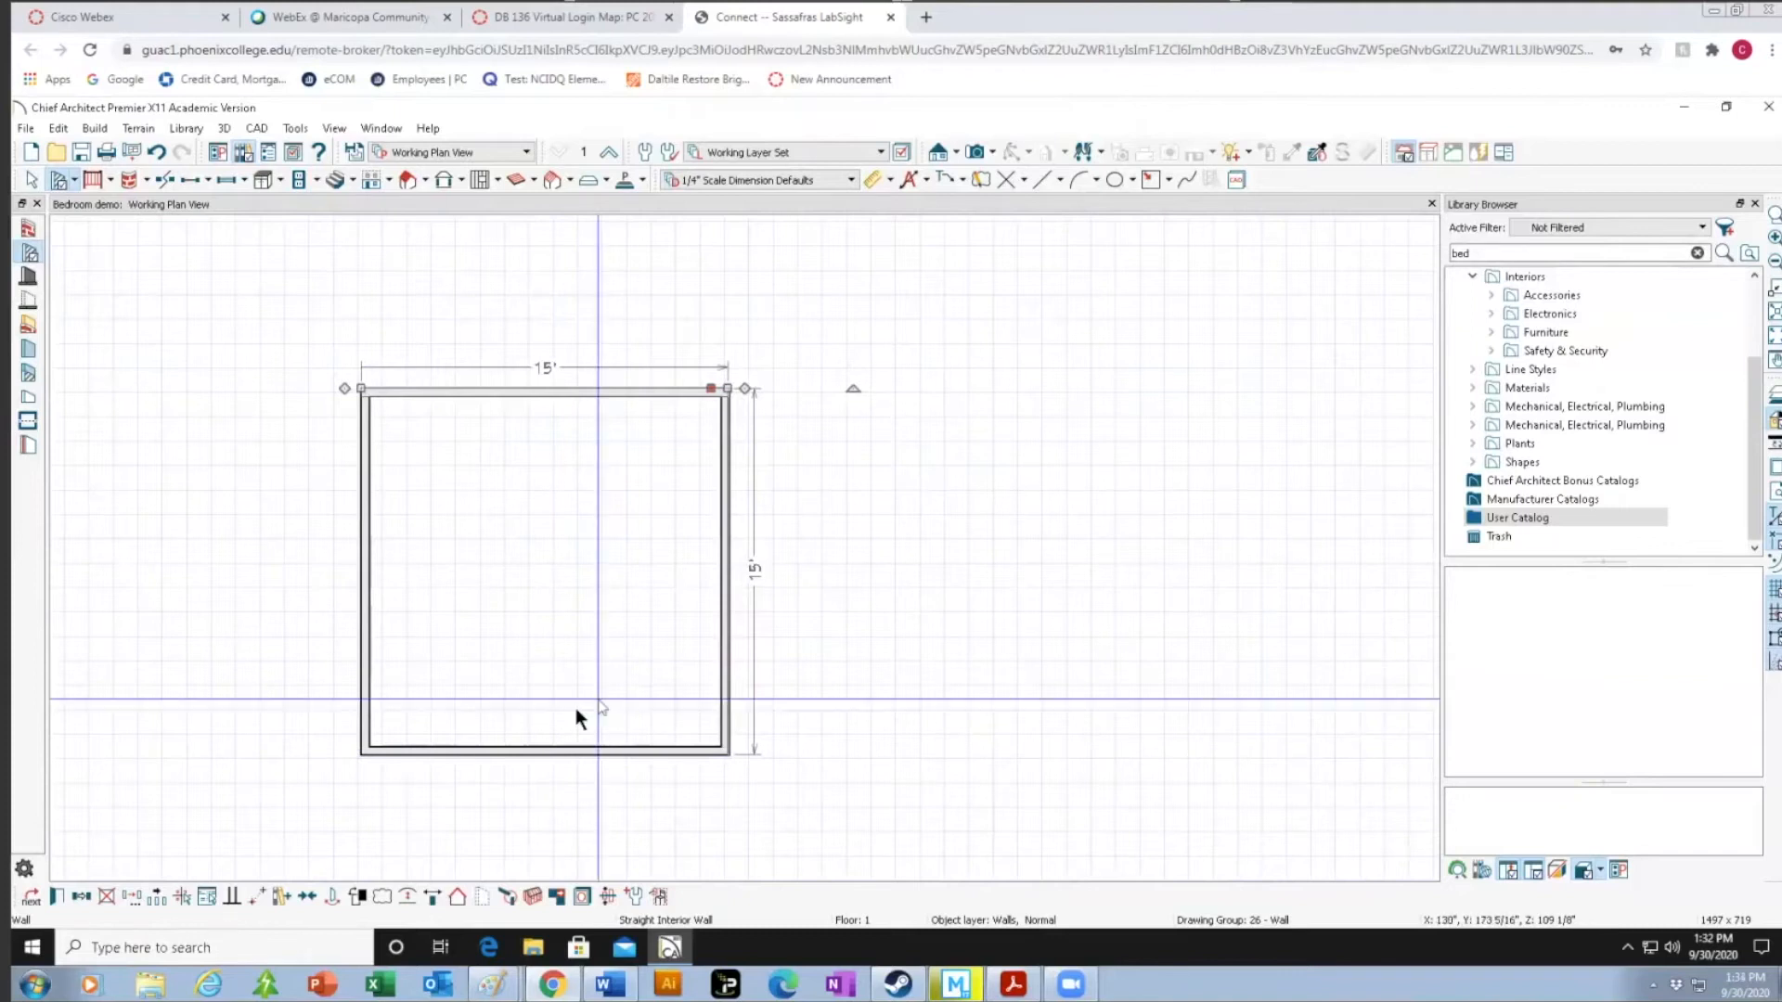
{"action": "scroll", "coordinate": [575, 709], "scroll_direction": "up", "scroll_amount": 1}
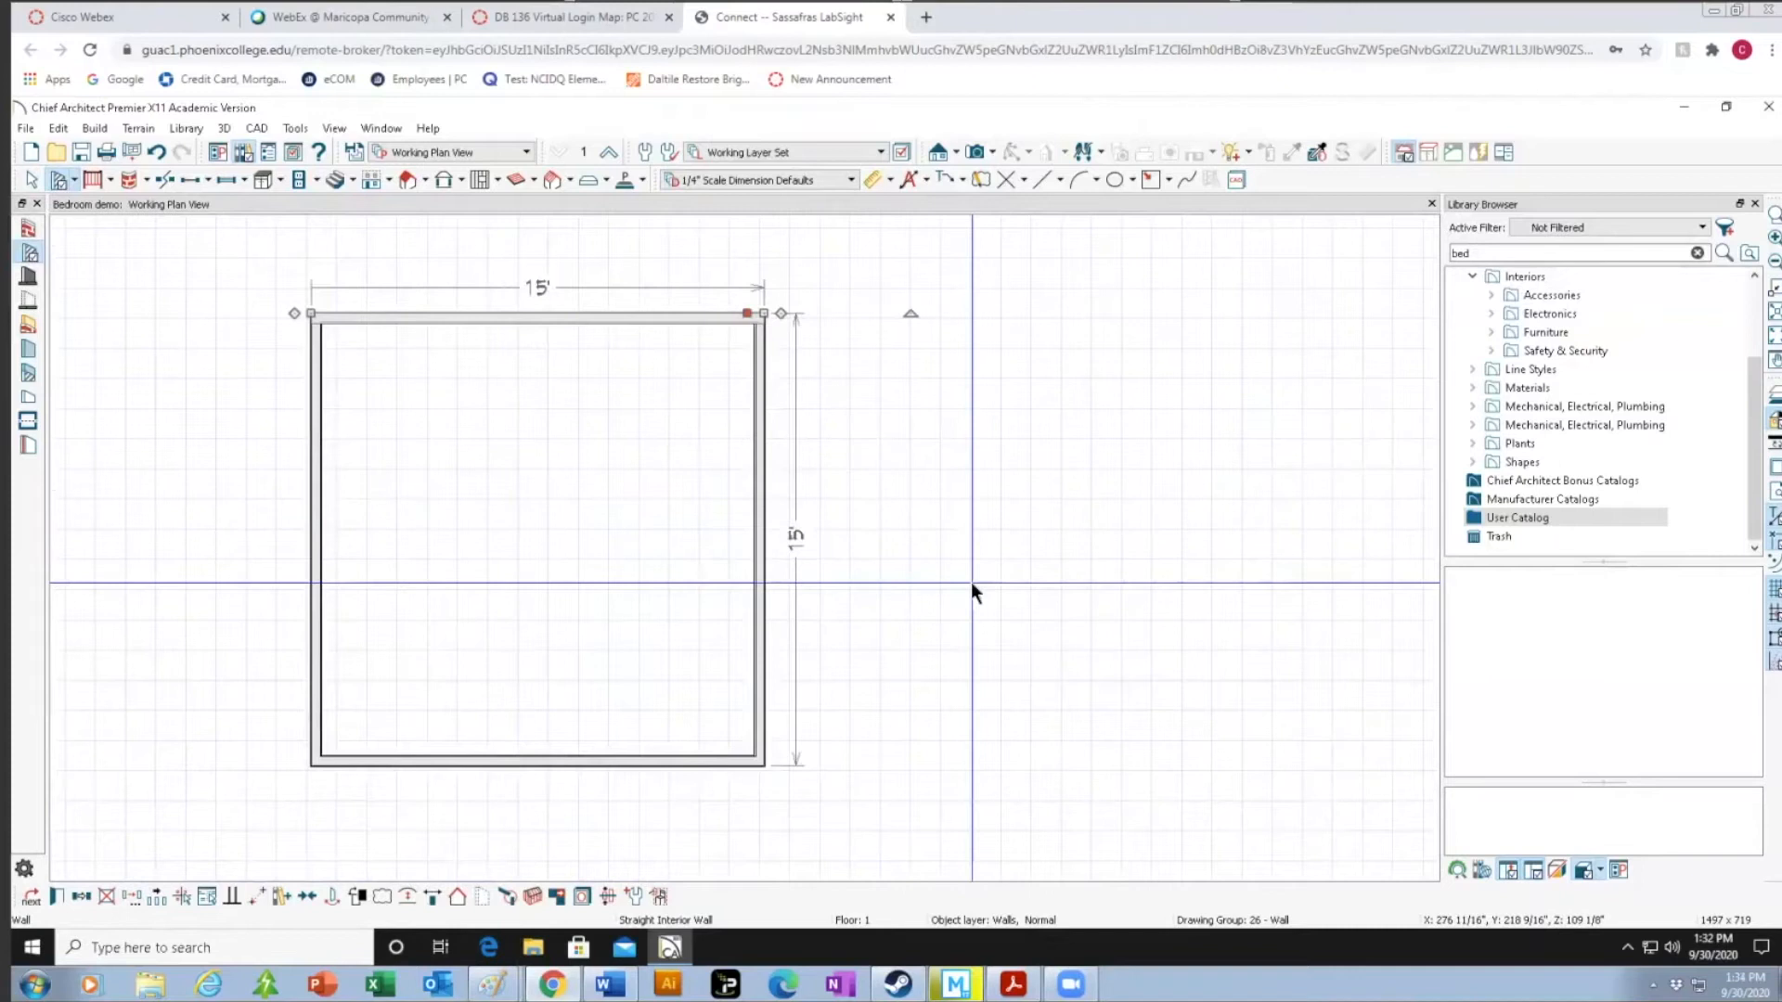
{"action": "scroll", "coordinate": [970, 582], "scroll_direction": "up", "scroll_amount": 1}
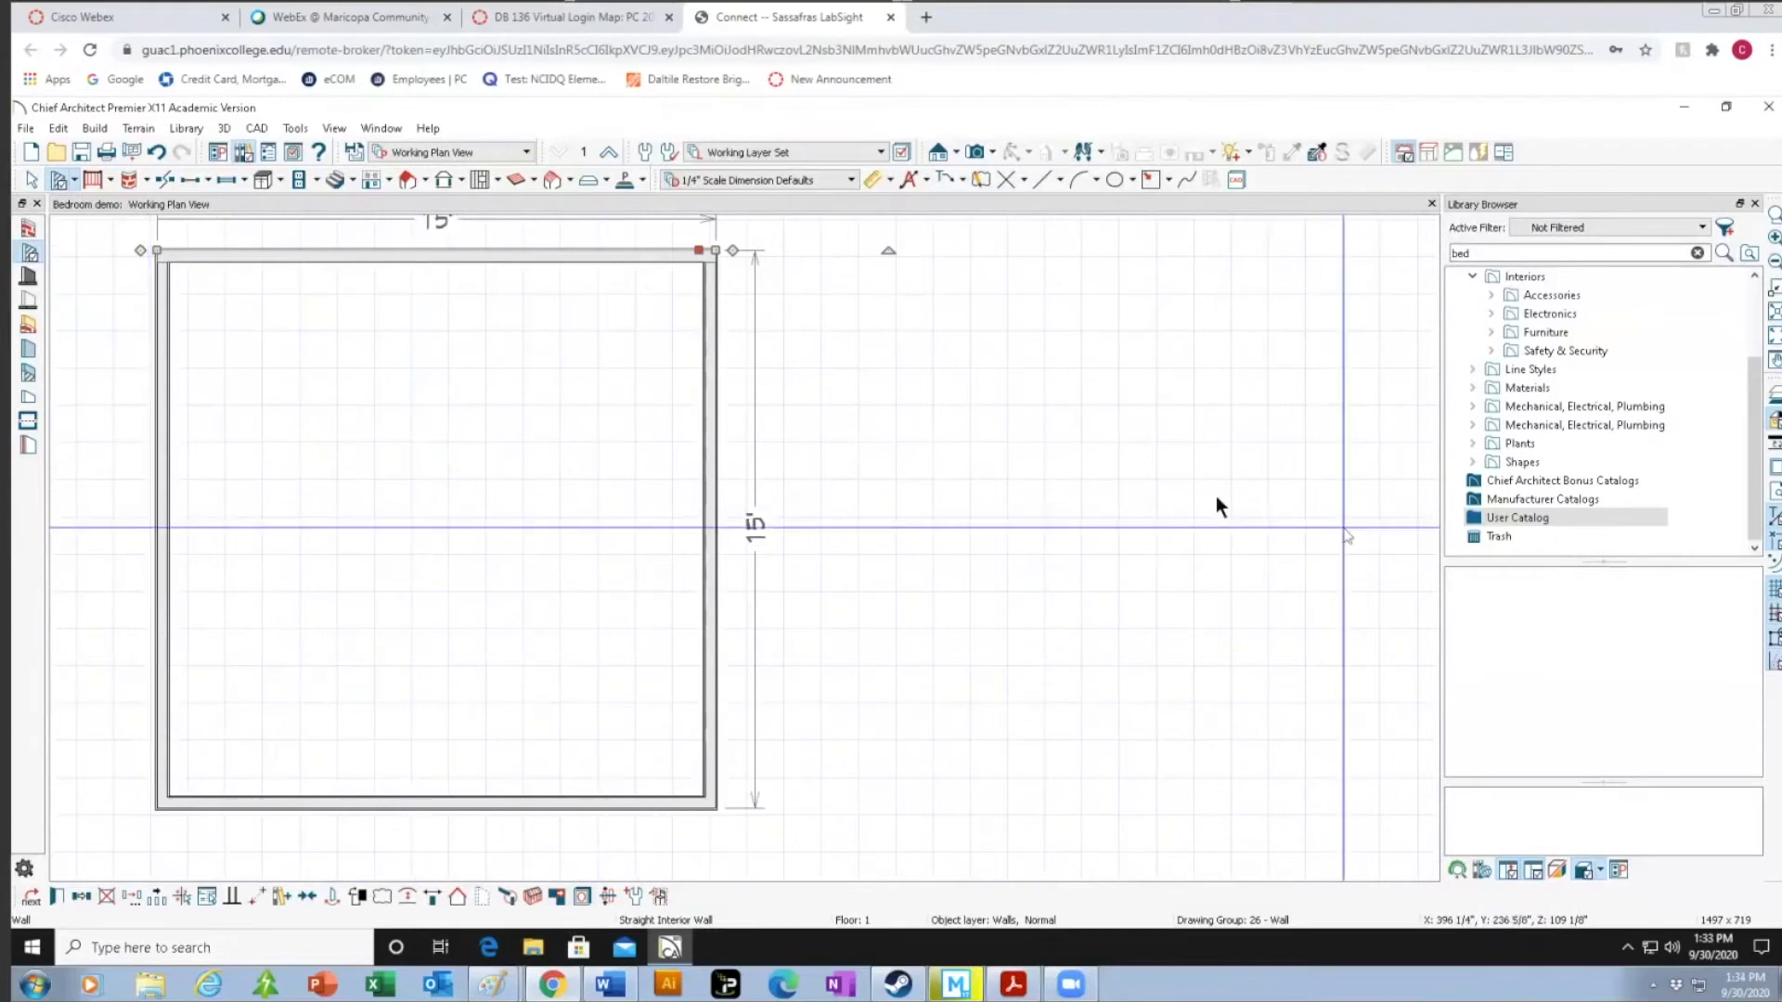
{"action": "scroll", "coordinate": [854, 417], "scroll_direction": "down", "scroll_amount": 1}
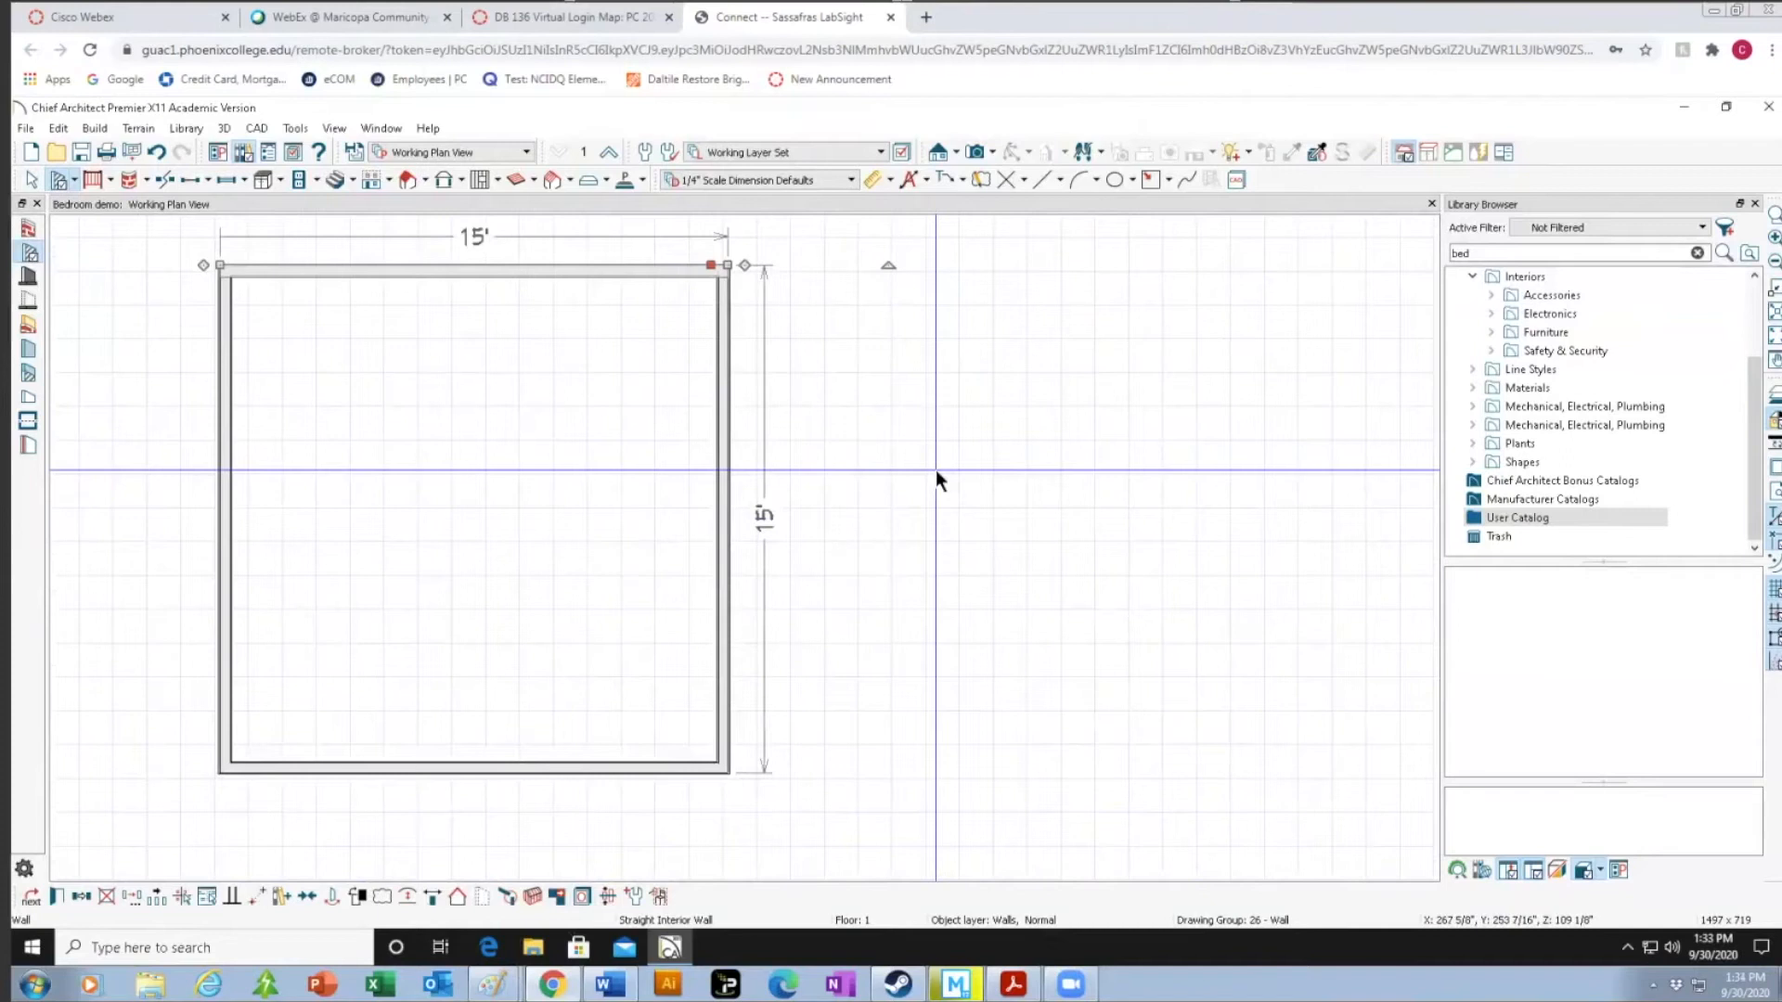
{"action": "key", "text": "Escape"}
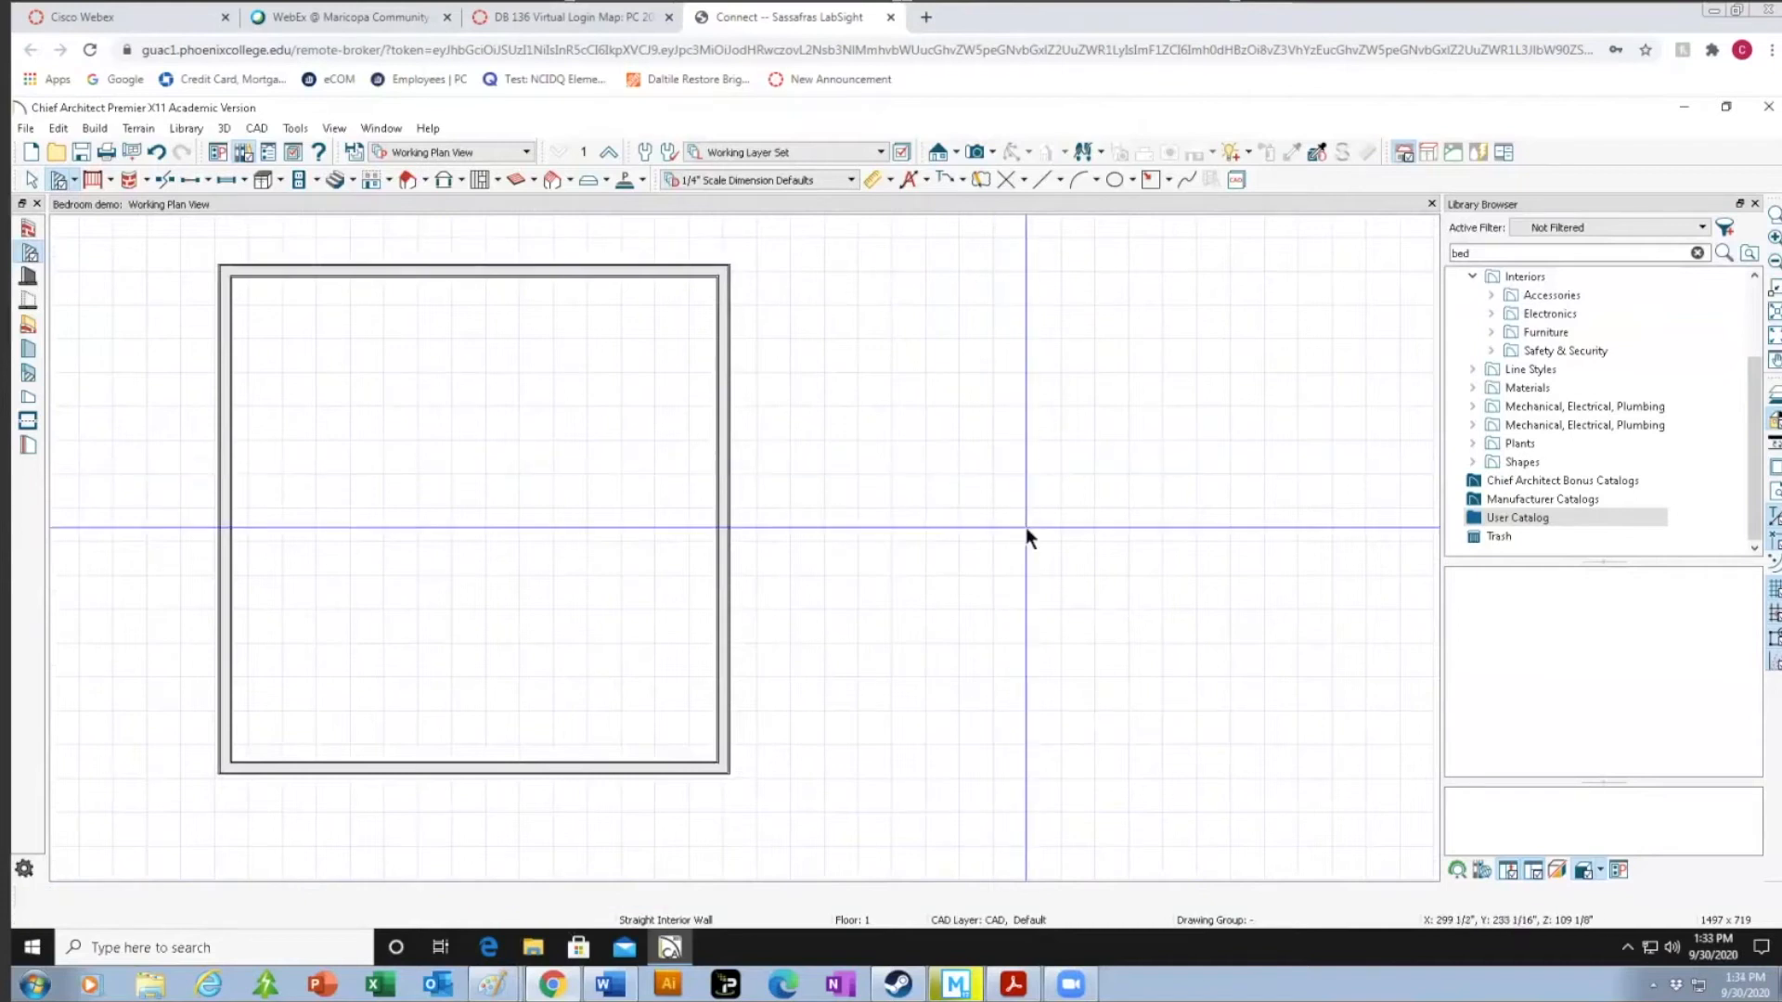
{"action": "scroll", "coordinate": [944, 529], "scroll_direction": "up", "scroll_amount": 1}
{"action": "scroll", "coordinate": [944, 529], "scroll_direction": "down", "scroll_amount": 1}
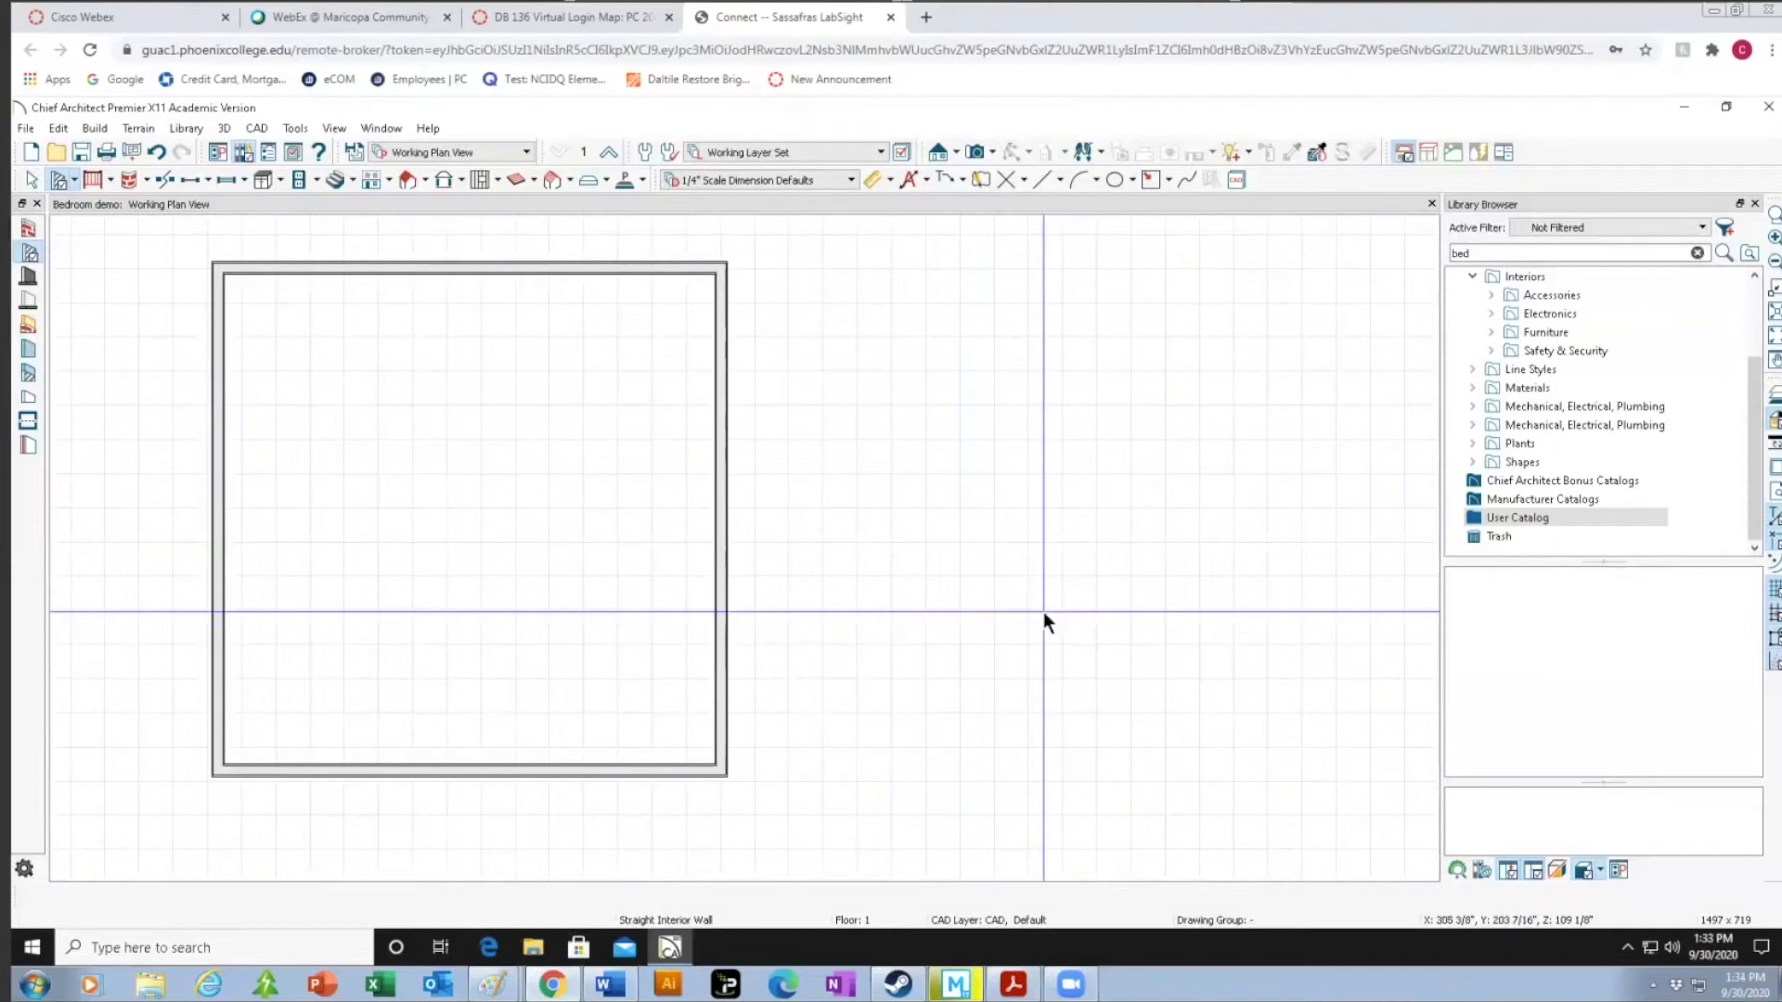
{"action": "scroll", "coordinate": [1043, 611], "scroll_direction": "up", "scroll_amount": 1}
{"action": "scroll", "coordinate": [891, 466], "scroll_direction": "up", "scroll_amount": 1}
{"action": "scroll", "coordinate": [891, 466], "scroll_direction": "down", "scroll_amount": 1}
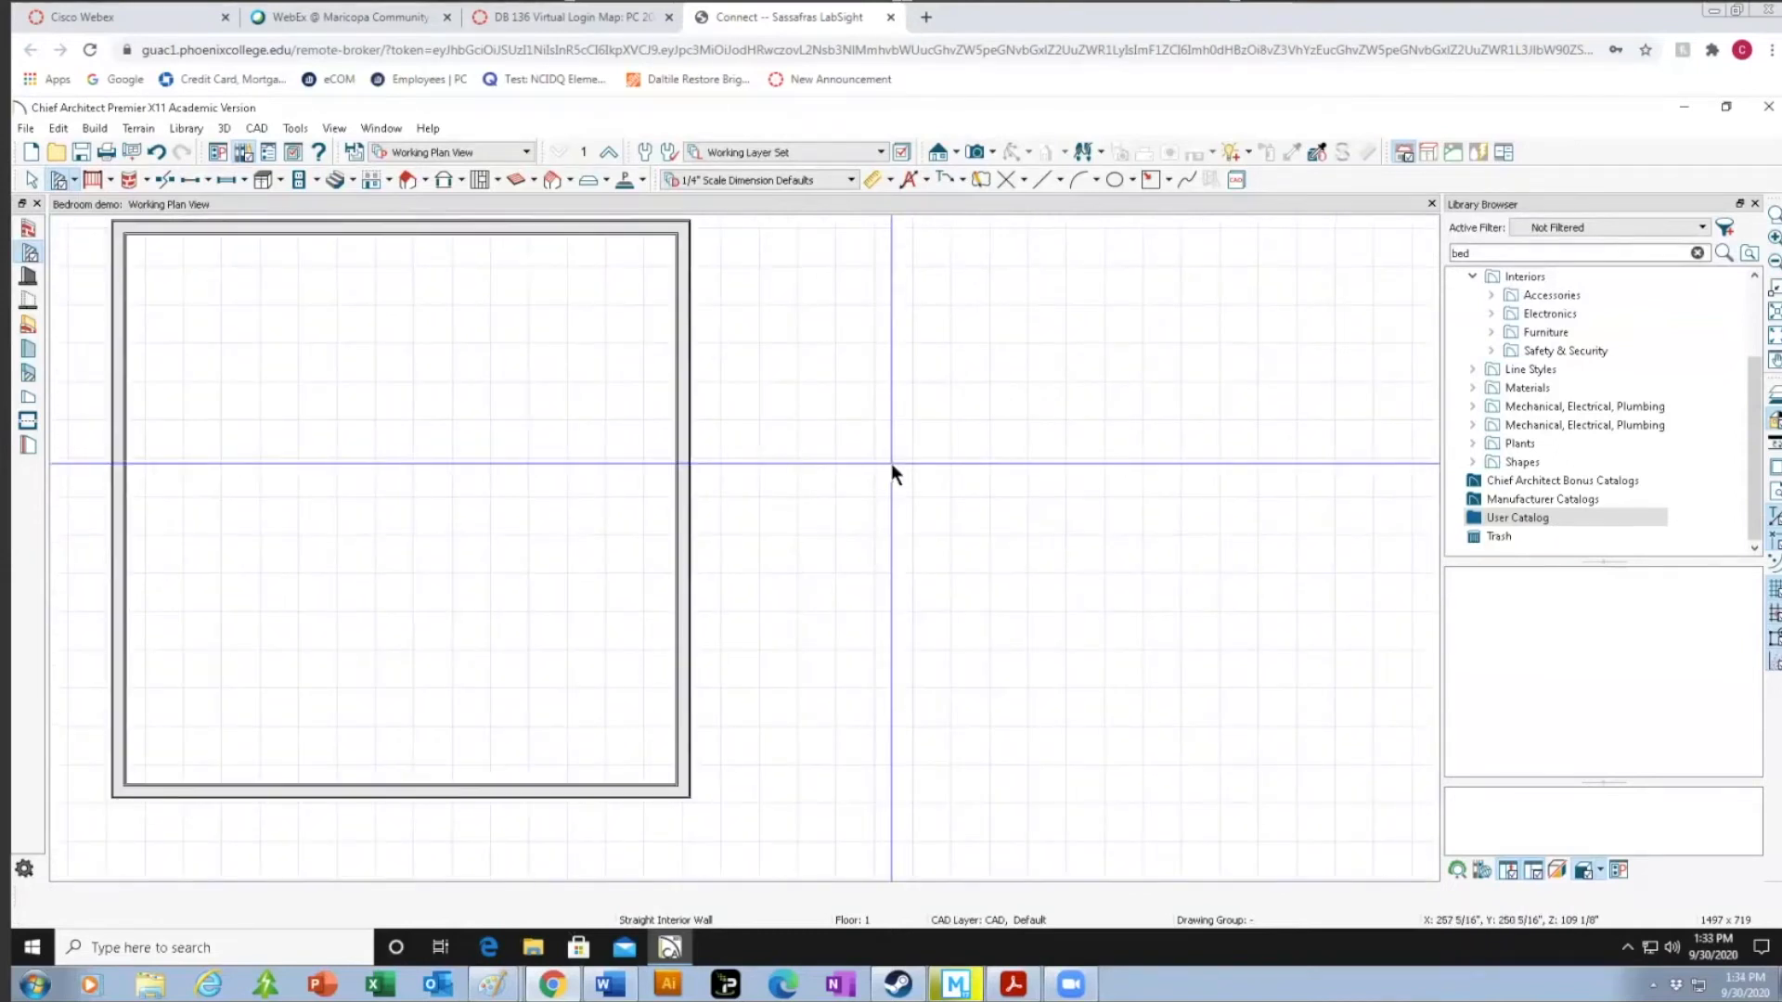
{"action": "scroll", "coordinate": [783, 488], "scroll_direction": "down", "scroll_amount": 1}
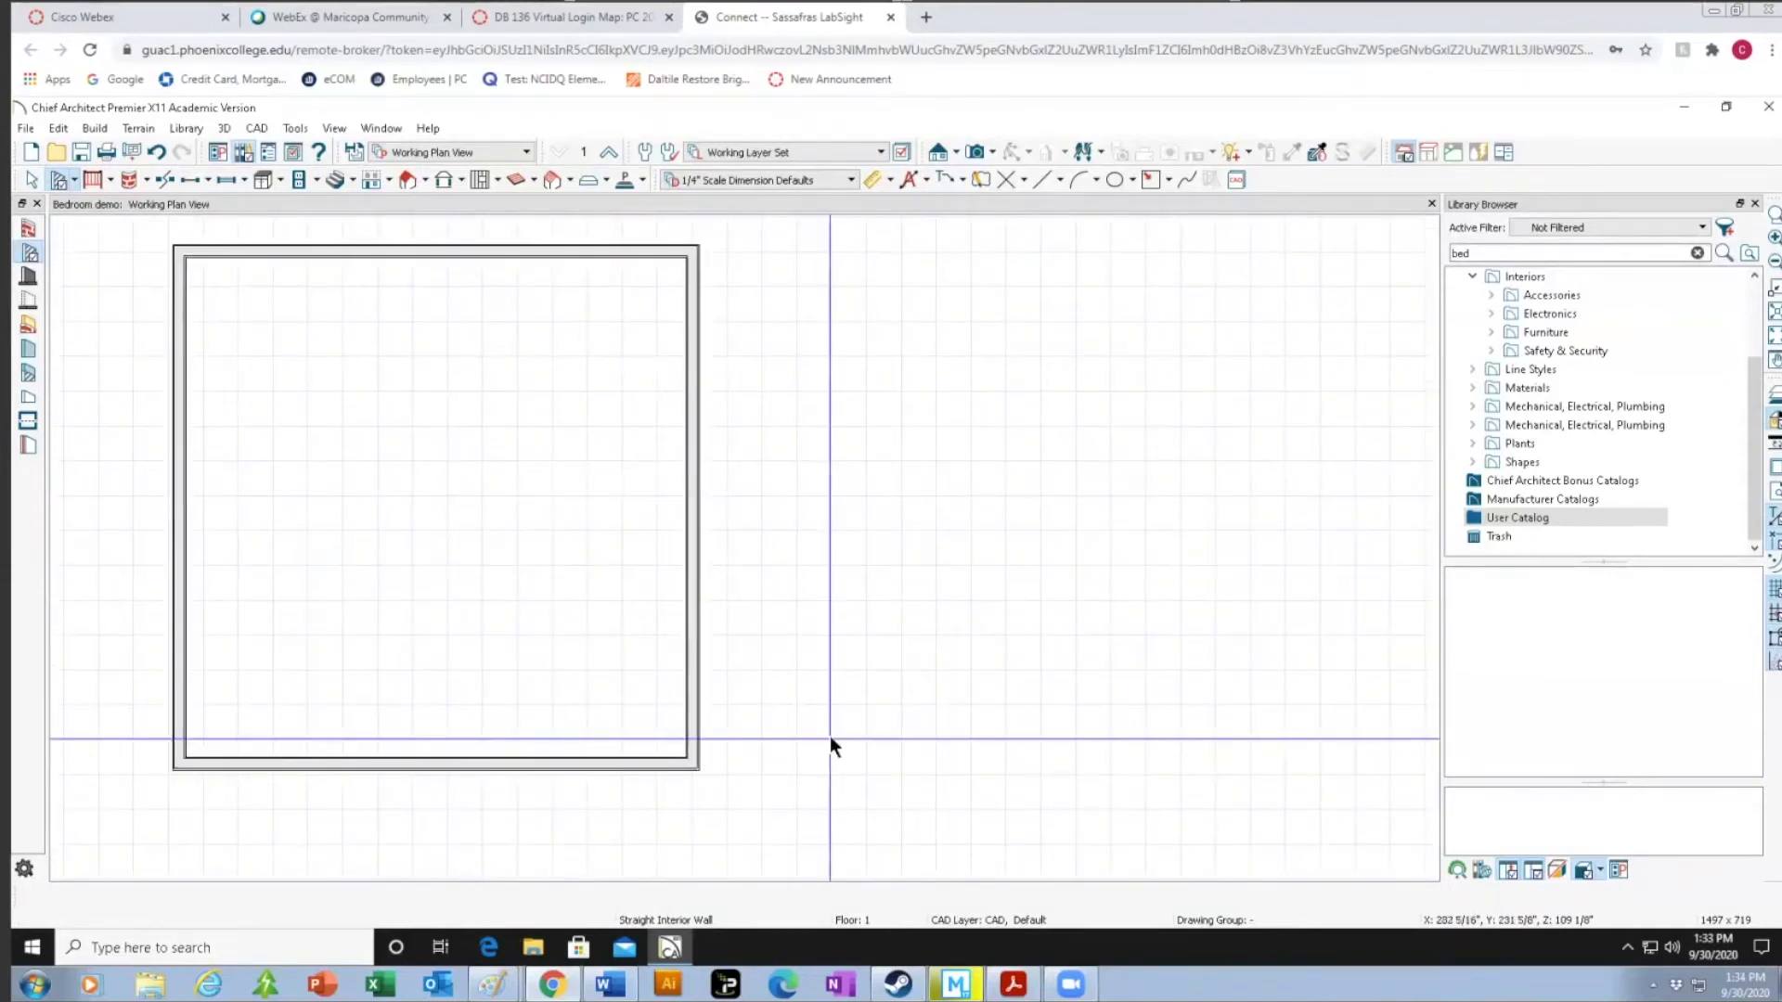
{"action": "scroll", "coordinate": [916, 561], "scroll_direction": "up", "scroll_amount": 1}
{"action": "scroll", "coordinate": [919, 560], "scroll_direction": "down", "scroll_amount": 1}
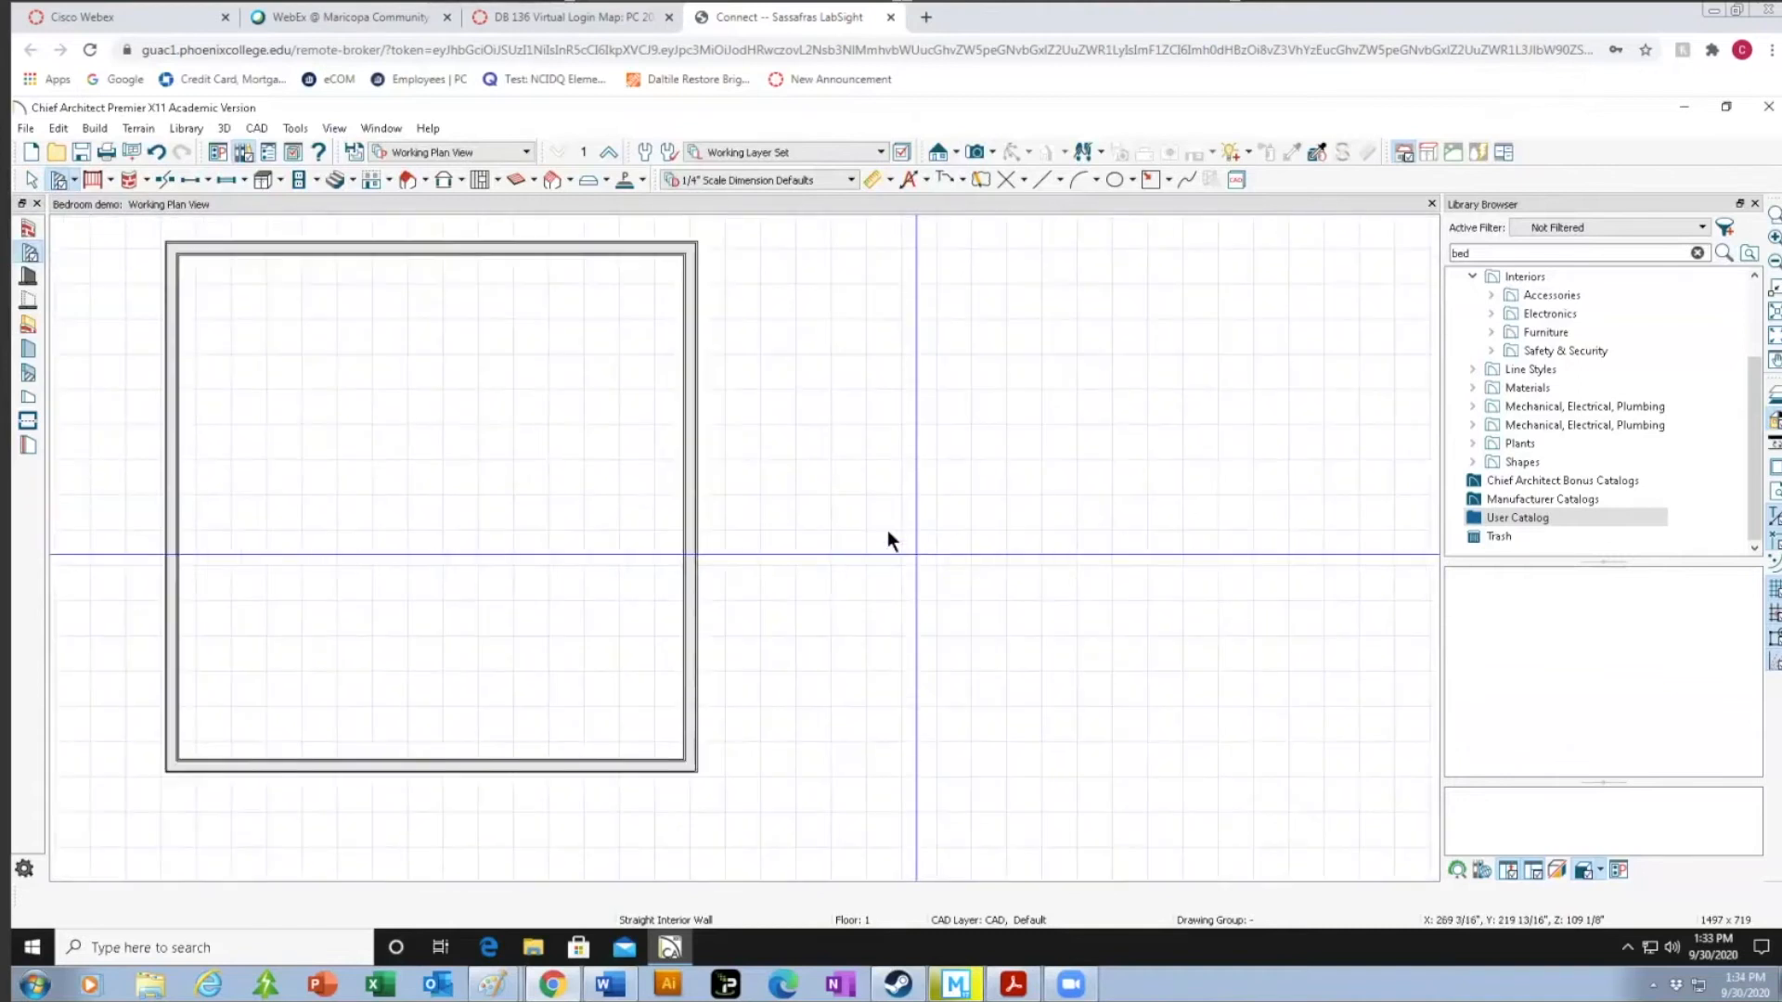
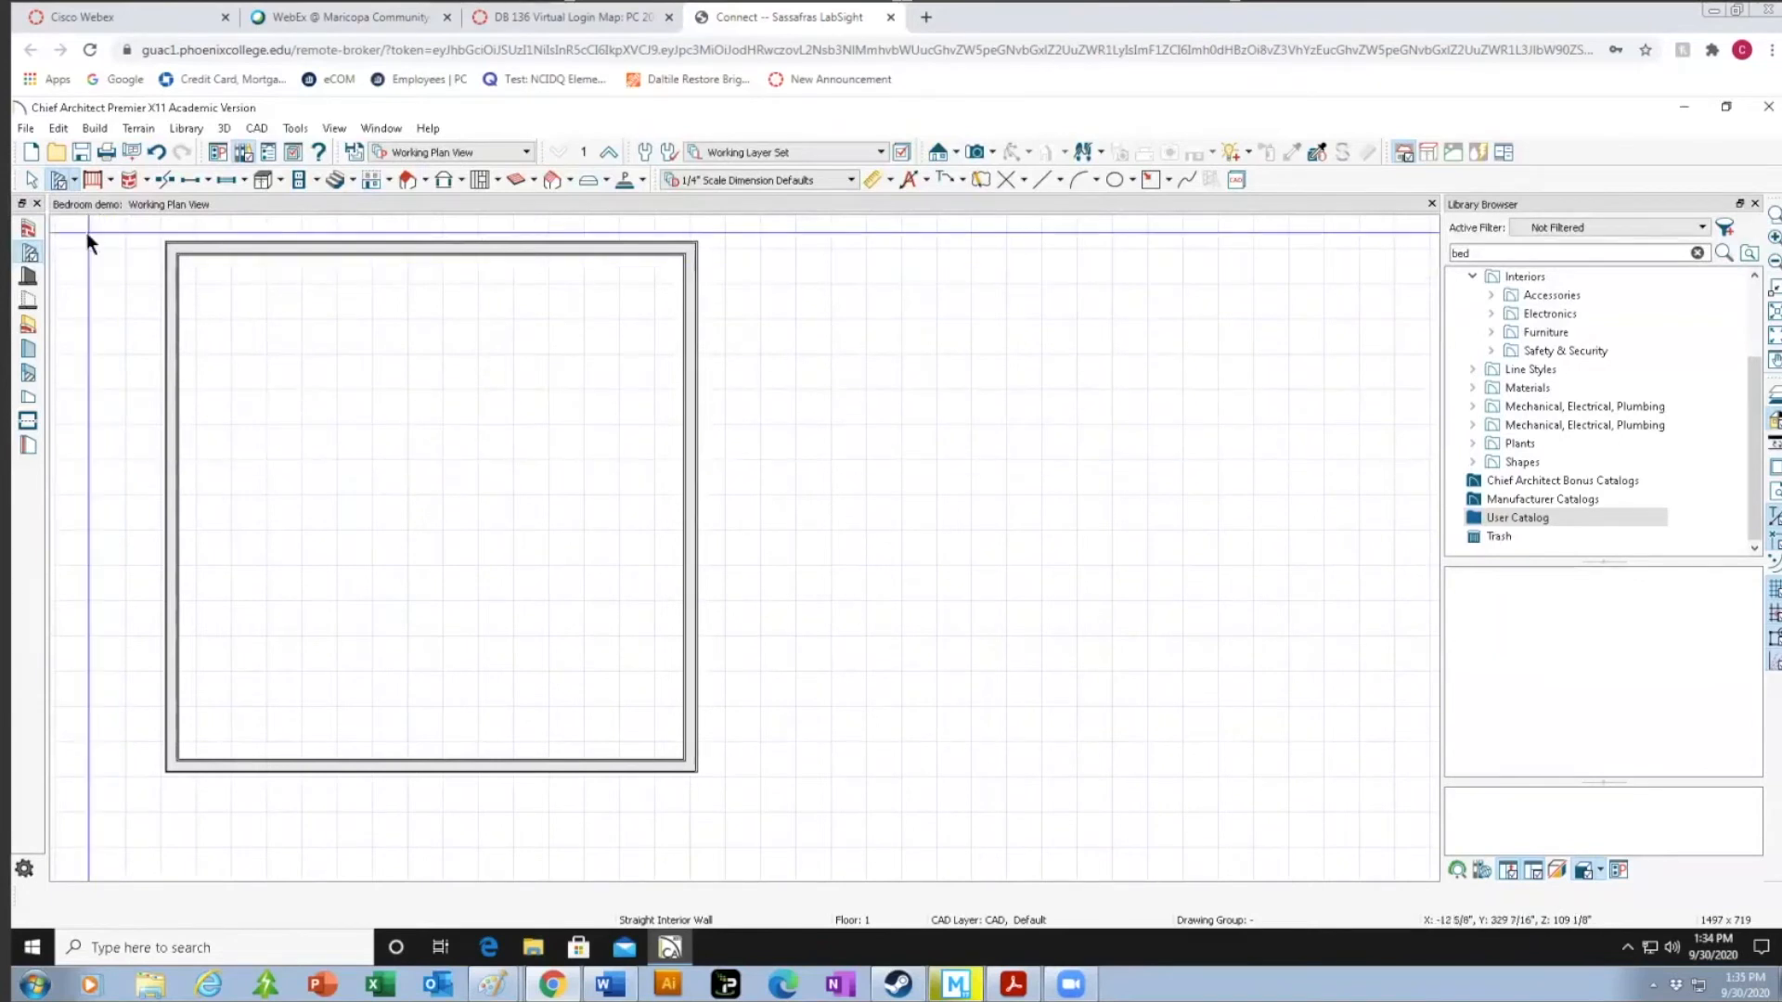
Place two windows in the room's upper wall, one toward each end.
{"action": "left_click", "coordinate": [225, 182]}
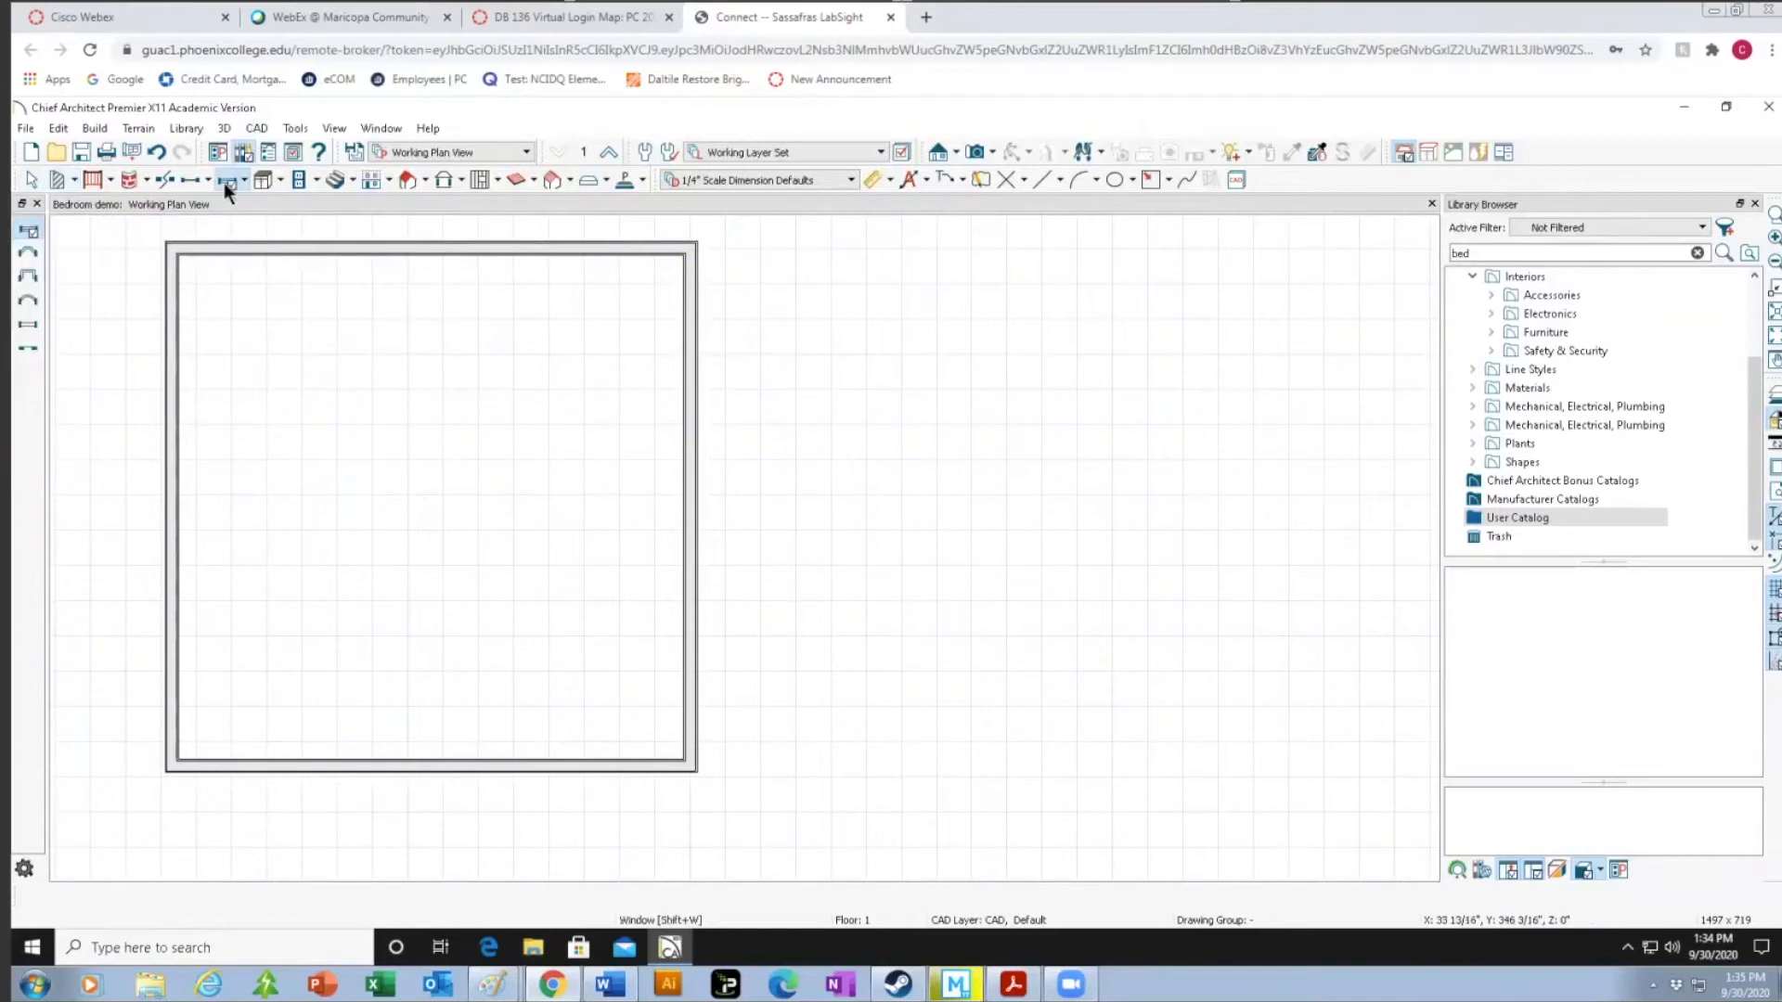
{"action": "left_click", "coordinate": [284, 253]}
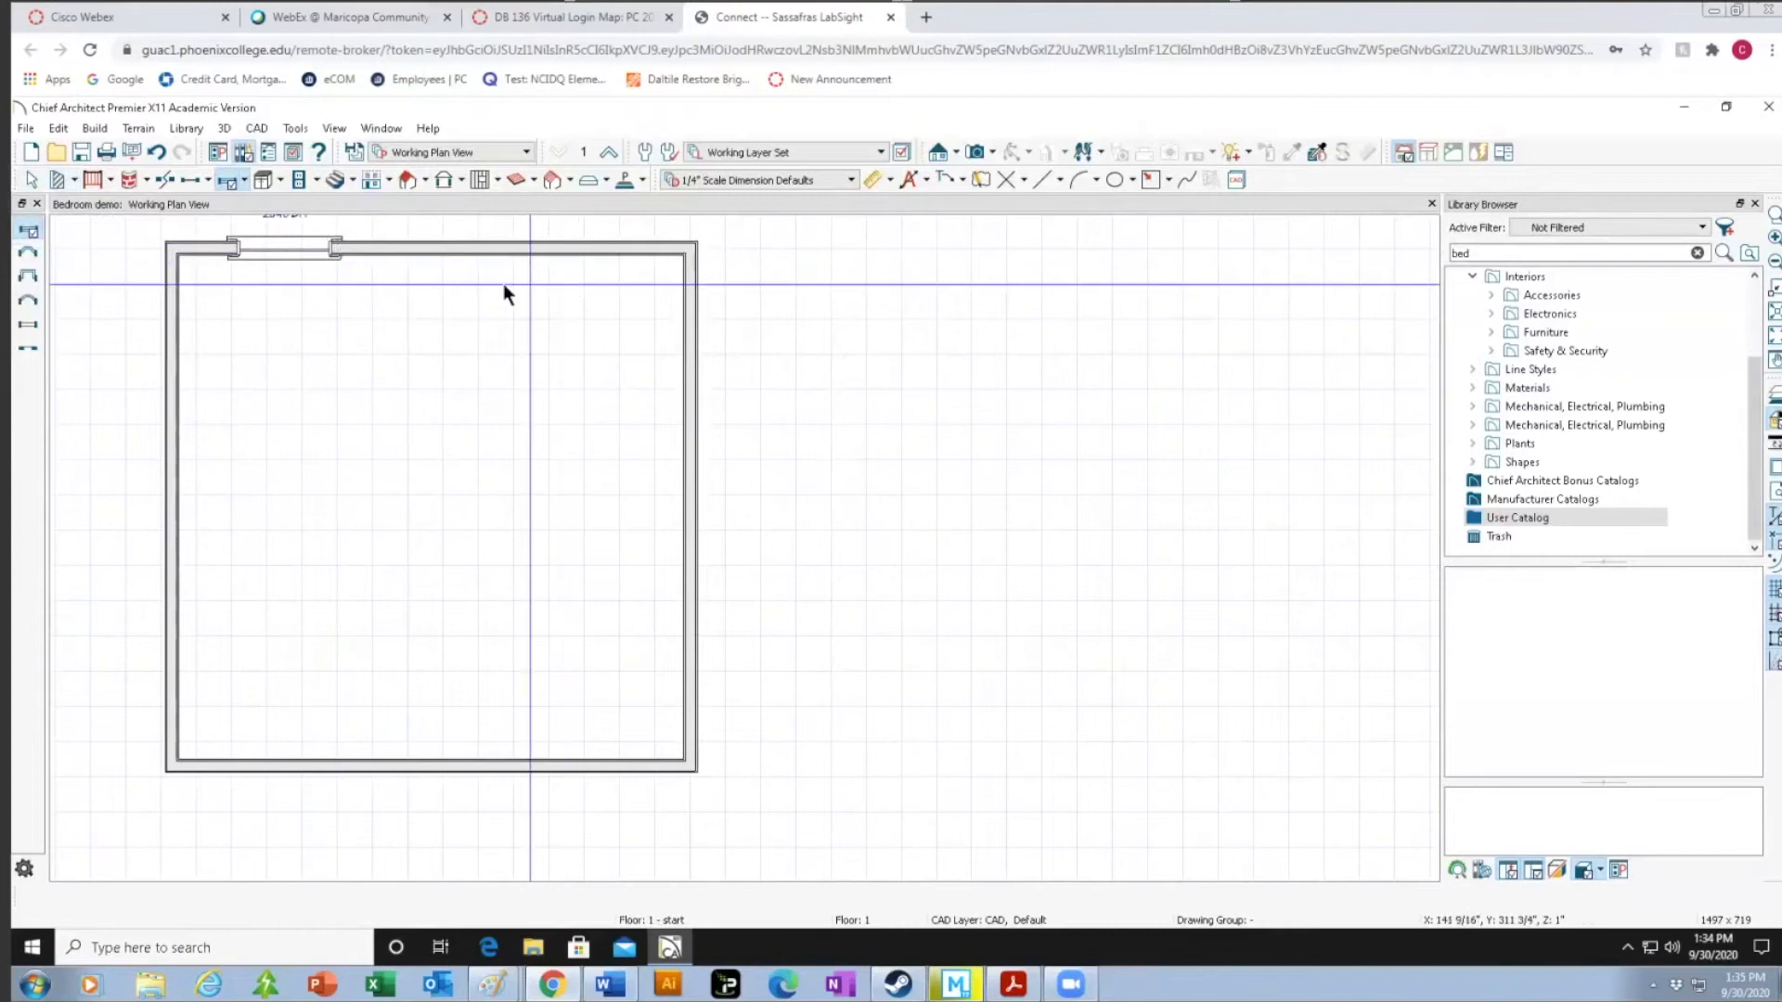
{"action": "left_click", "coordinate": [566, 271]}
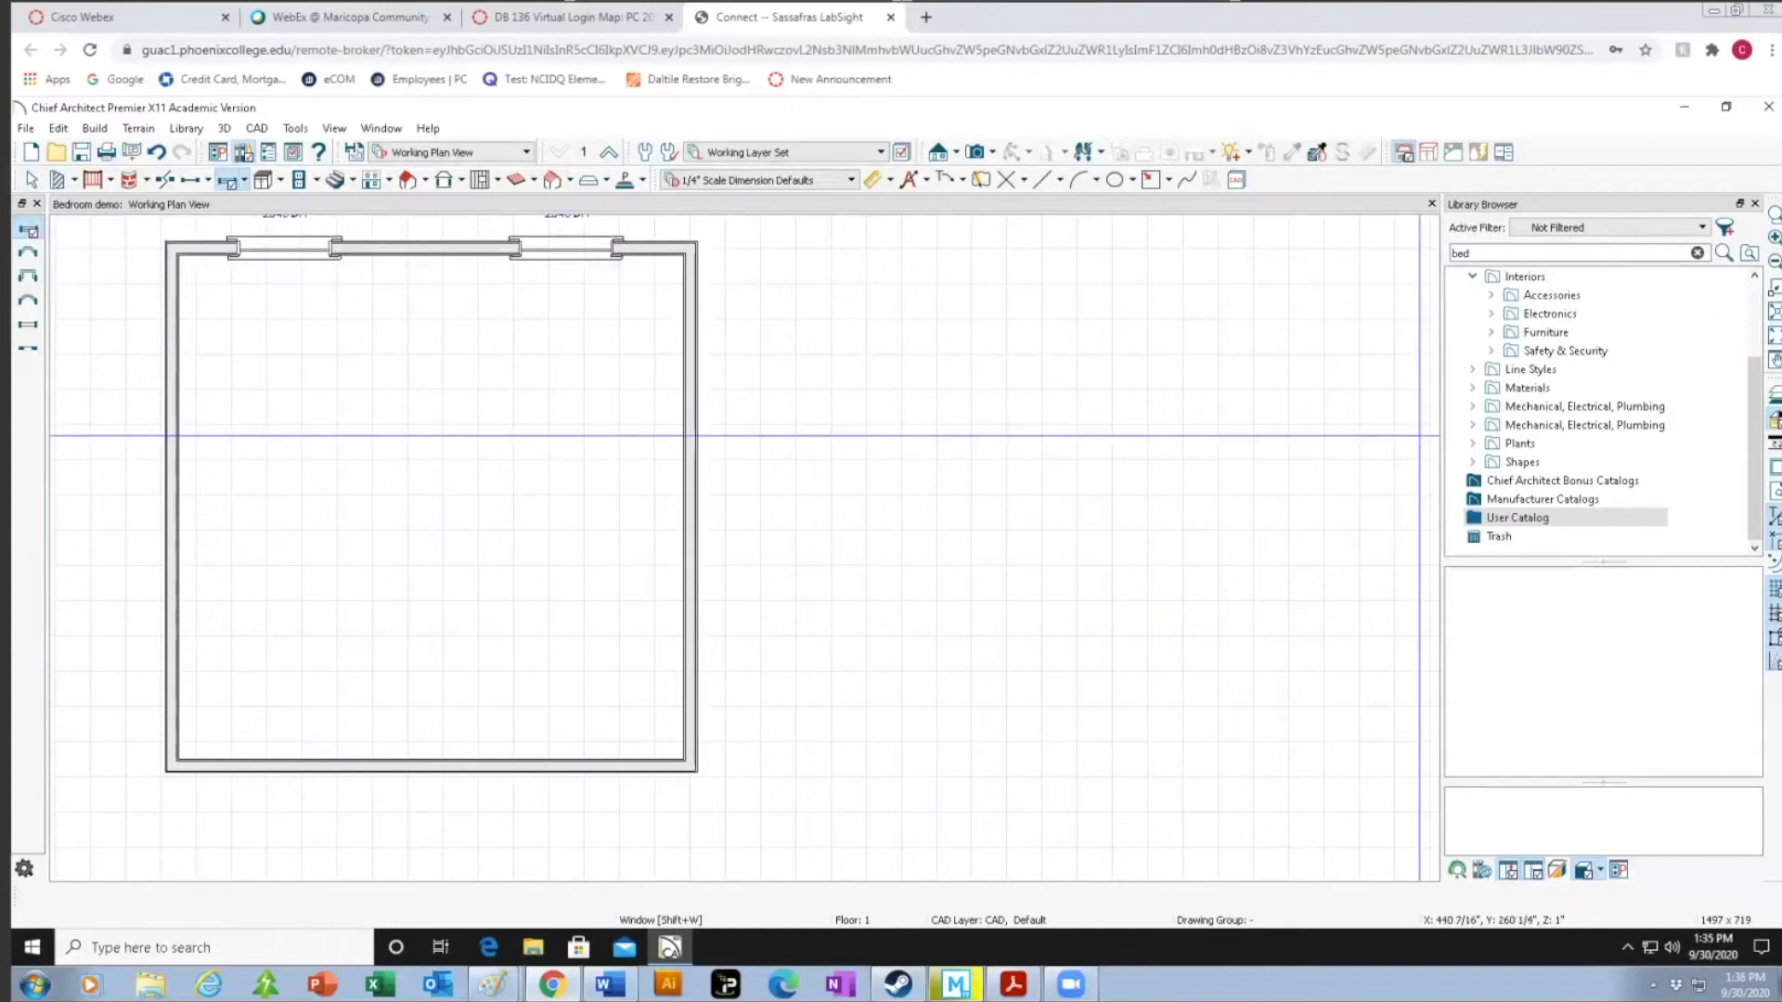
Leave window placement and fit only the building in the plan view.
{"action": "scroll", "coordinate": [490, 397], "scroll_direction": "up", "scroll_amount": 1}
{"action": "scroll", "coordinate": [490, 397], "scroll_direction": "down", "scroll_amount": 1}
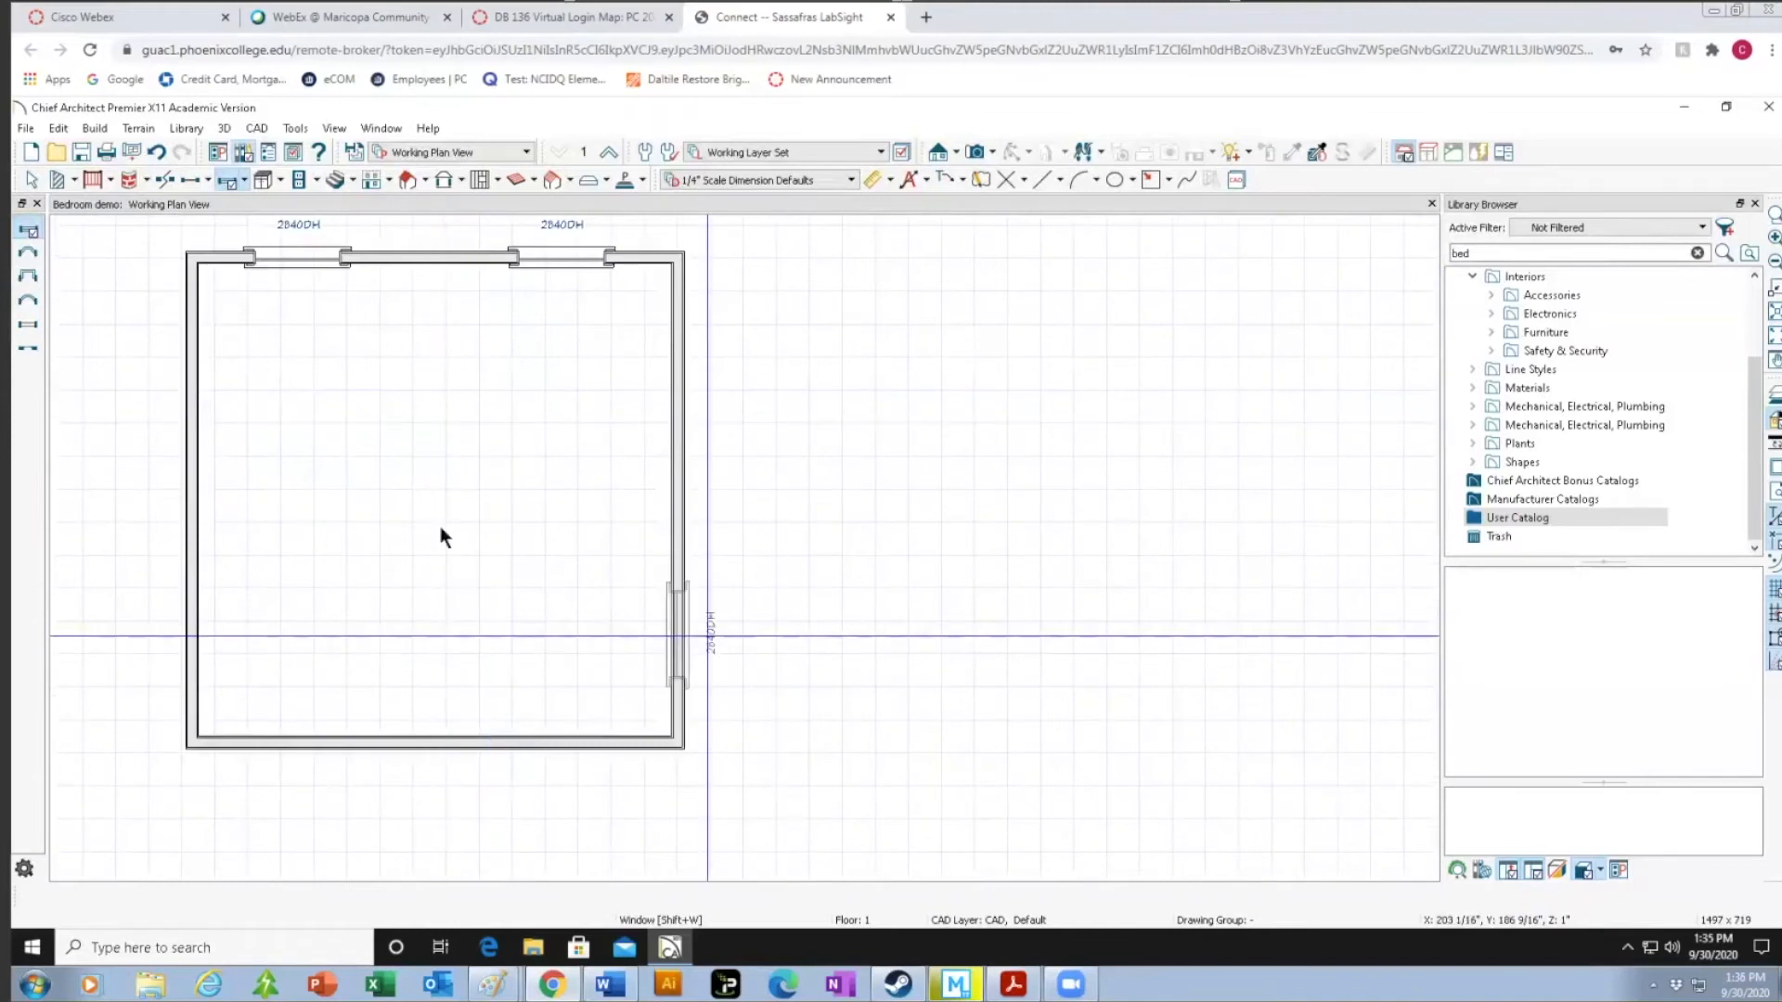
{"action": "scroll", "coordinate": [451, 464], "scroll_direction": "up", "scroll_amount": 1}
{"action": "scroll", "coordinate": [453, 460], "scroll_direction": "down", "scroll_amount": 2}
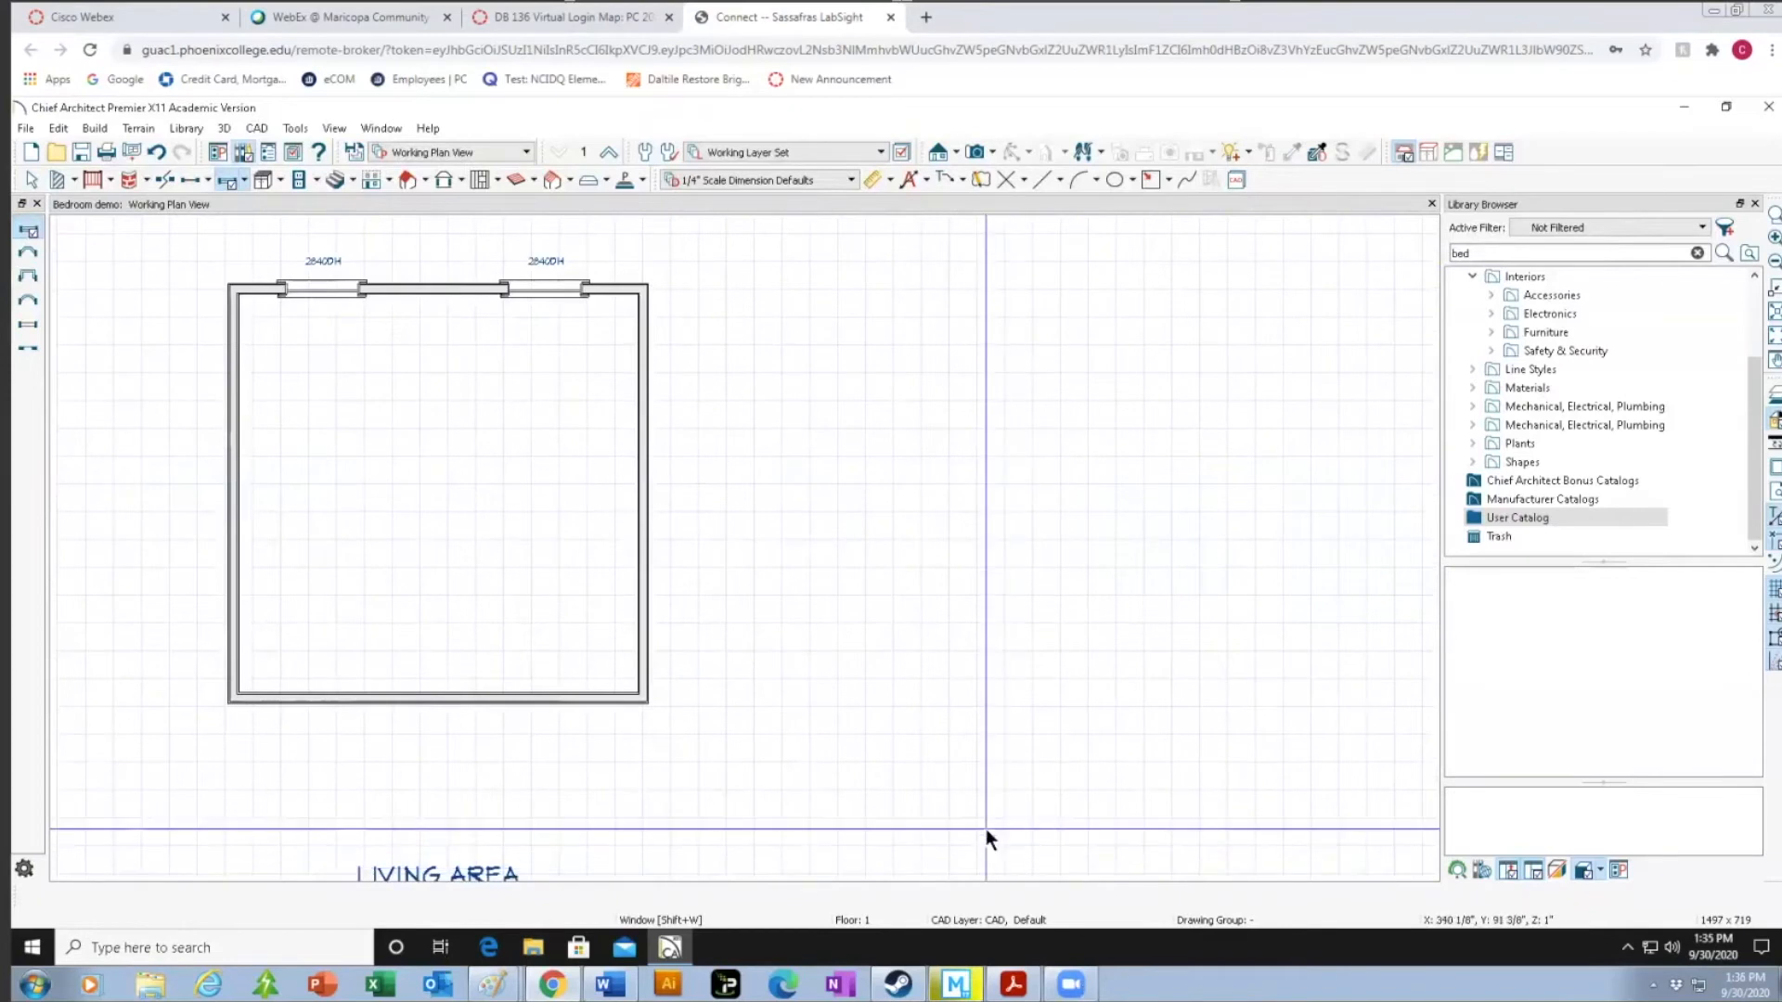
{"action": "scroll", "coordinate": [1016, 855], "scroll_direction": "up", "scroll_amount": 1}
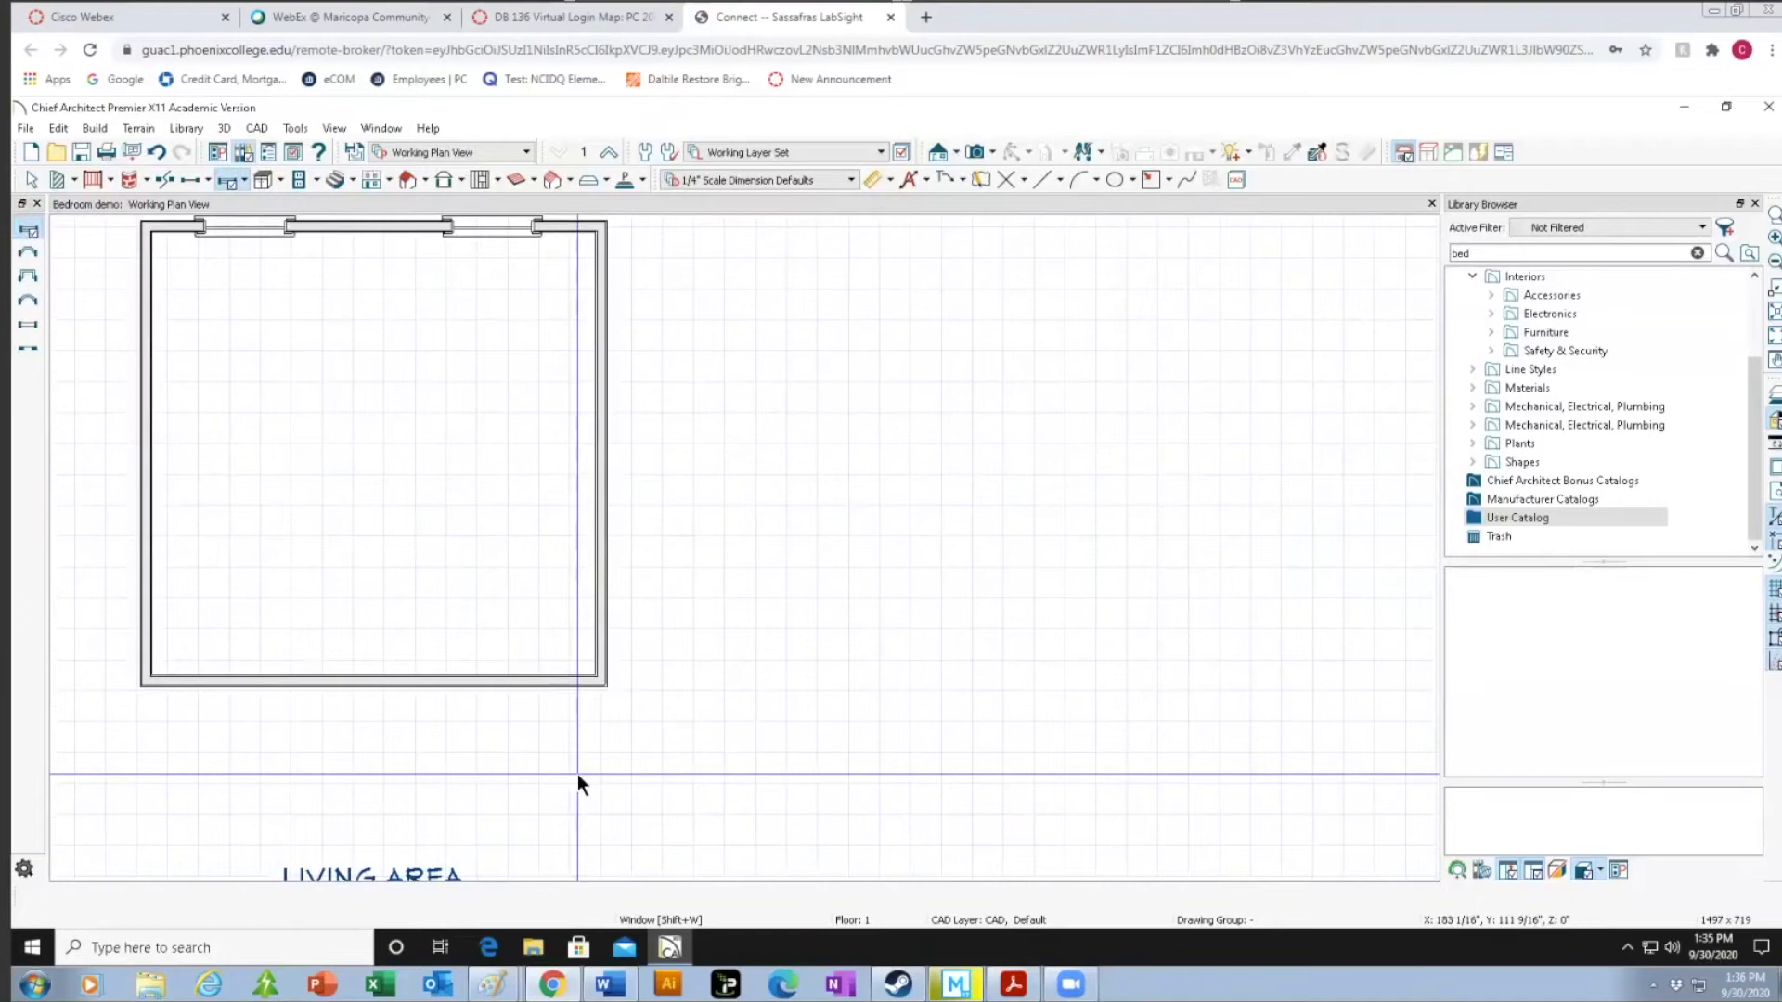
{"action": "scroll", "coordinate": [626, 759], "scroll_direction": "down", "scroll_amount": 1}
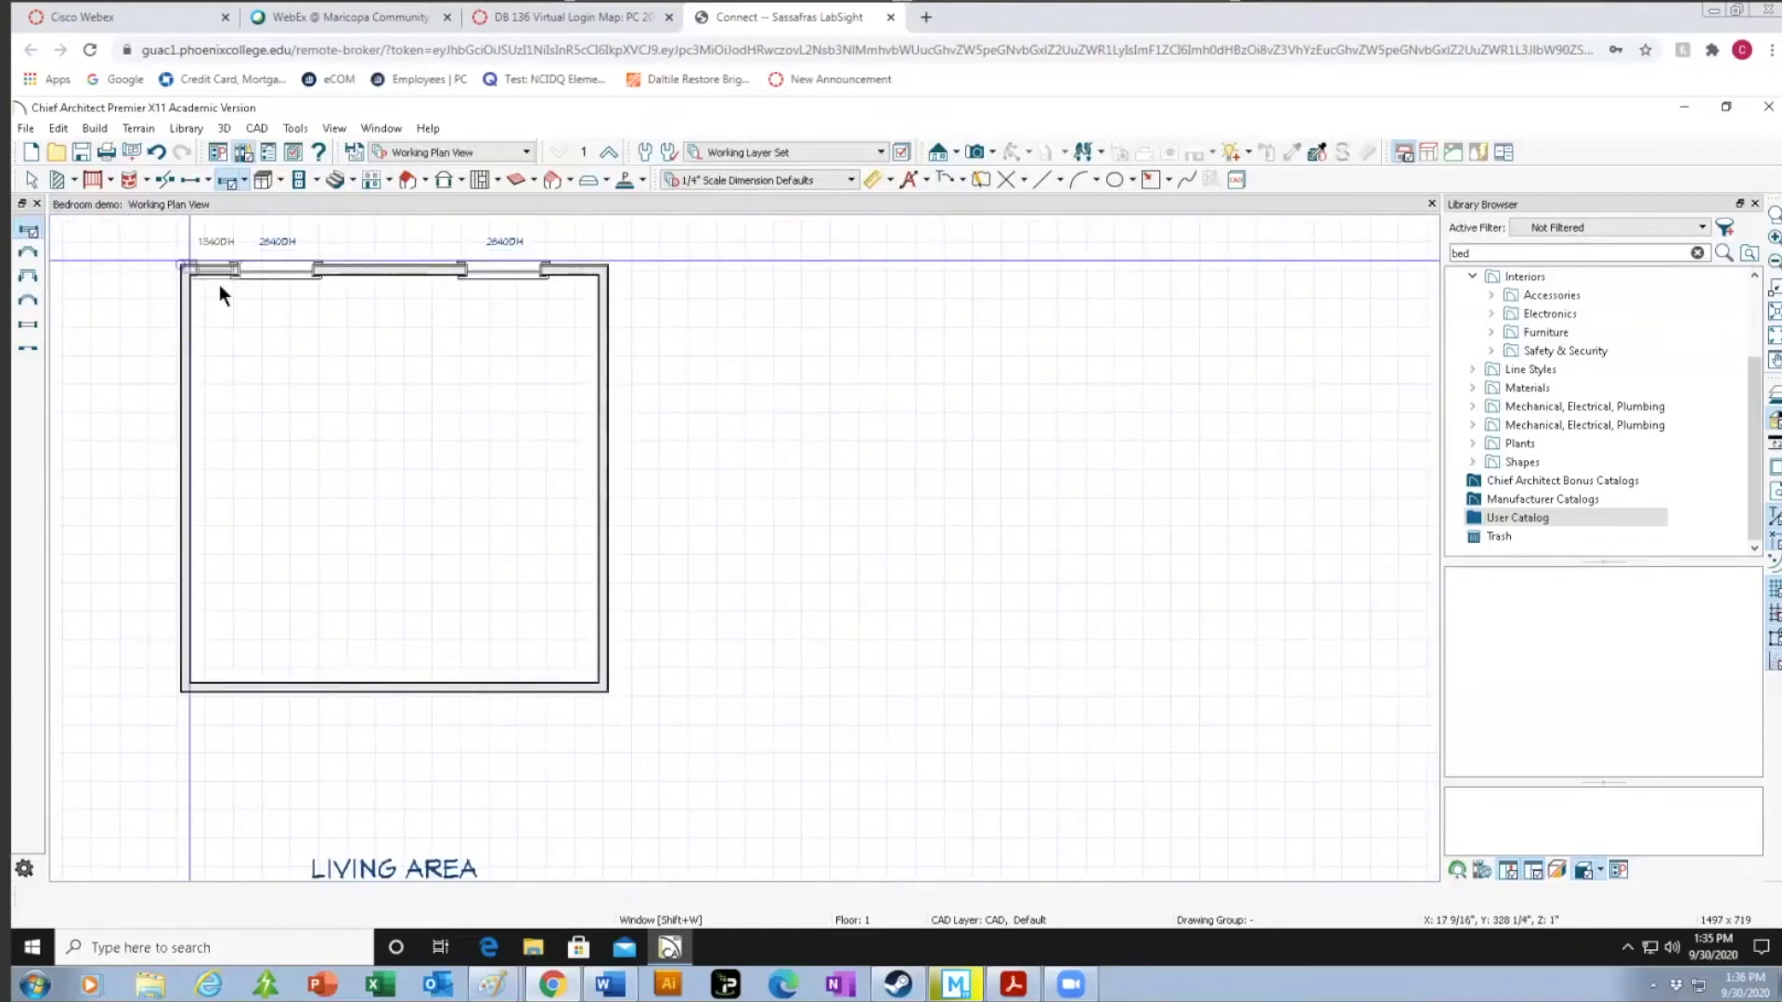
{"action": "left_click", "coordinate": [32, 179]}
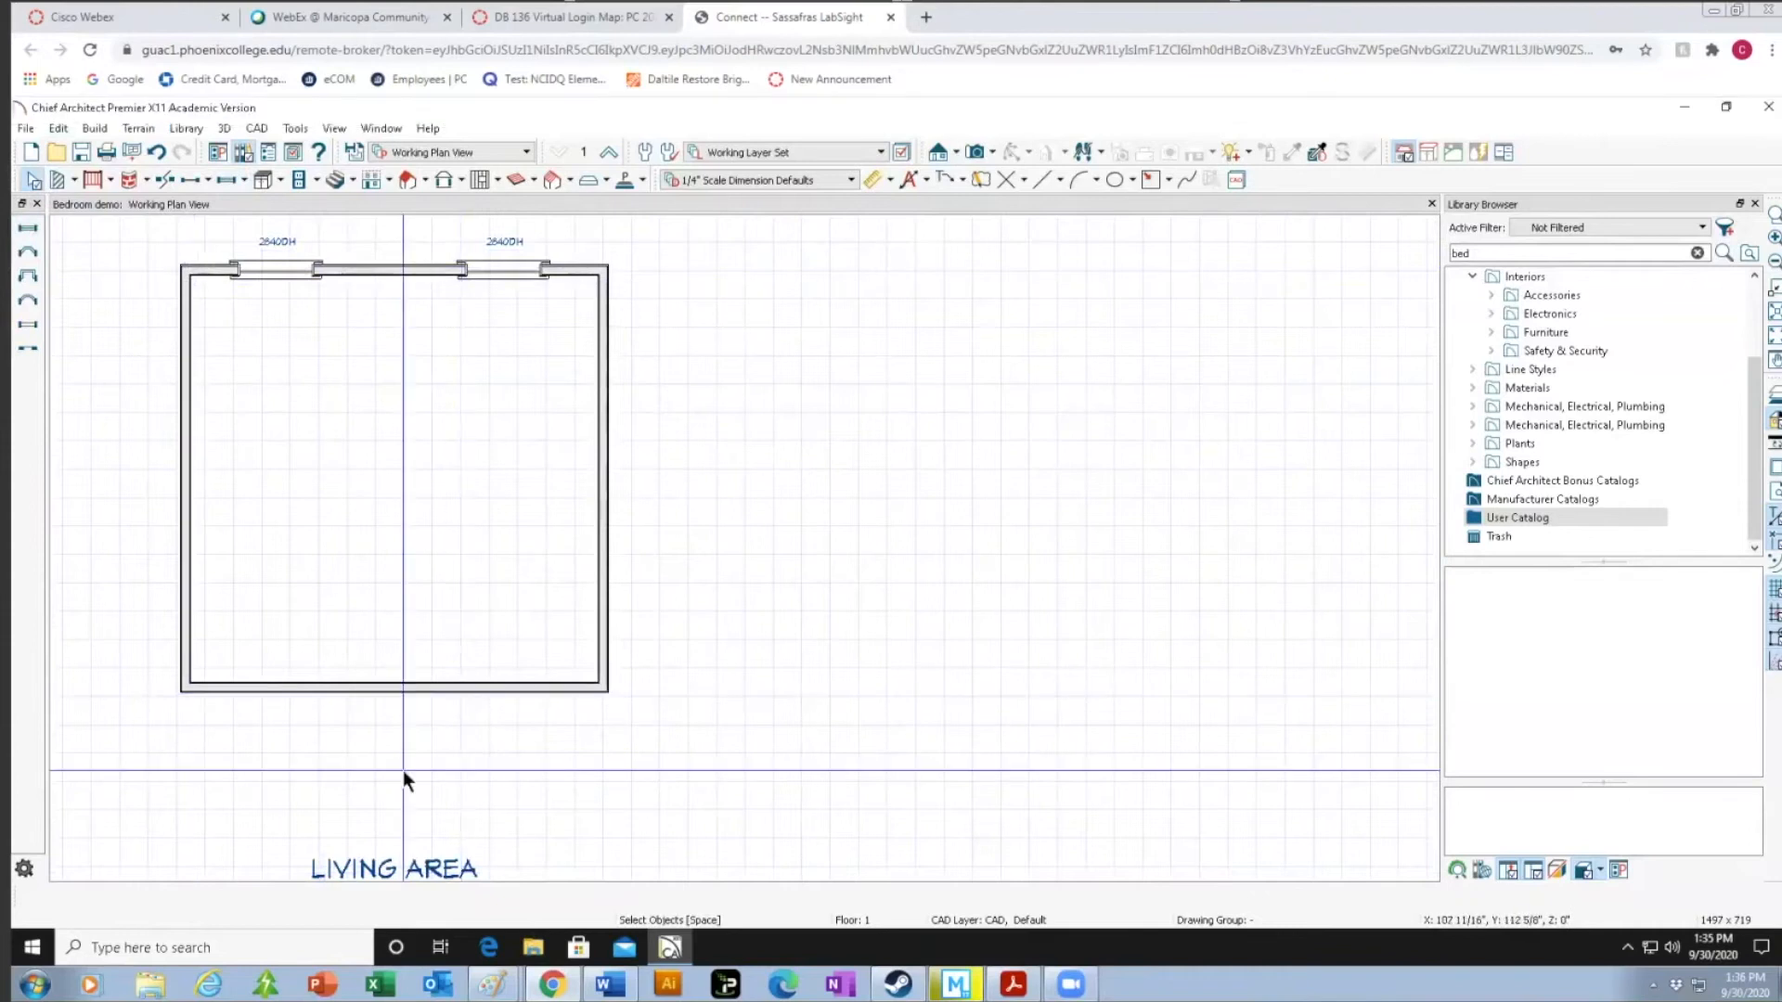
{"action": "left_click", "coordinate": [381, 129]}
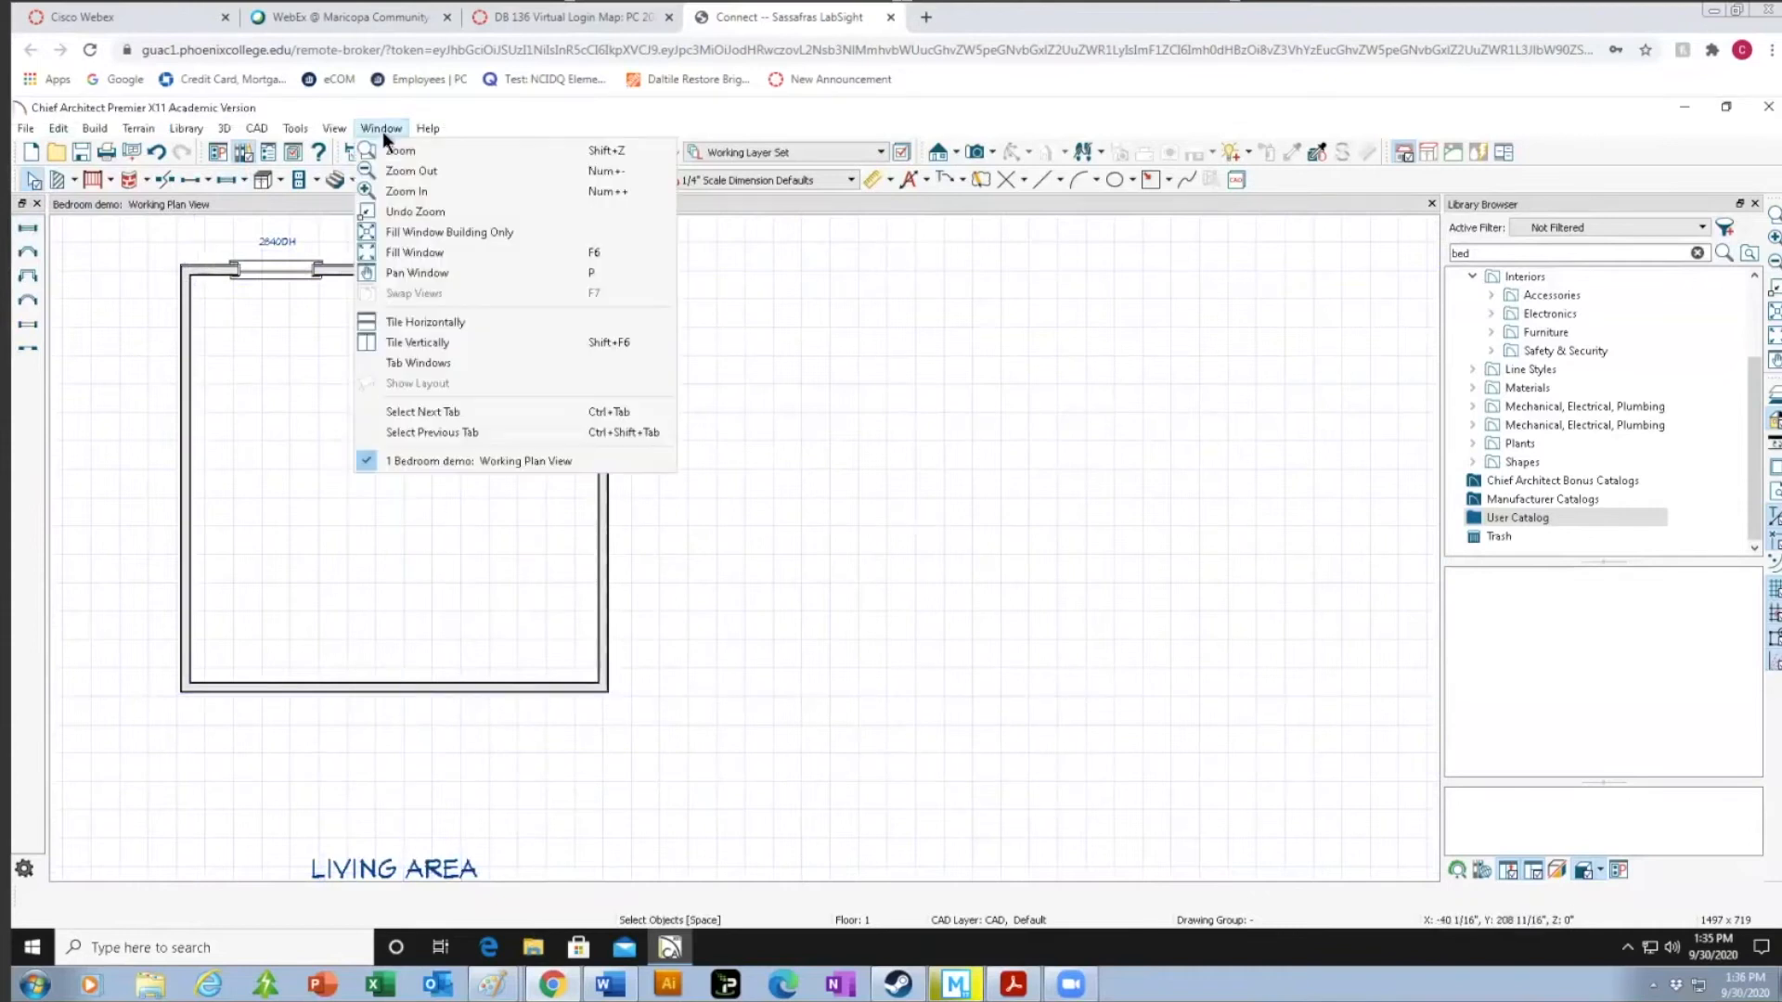
{"action": "left_click", "coordinate": [454, 233]}
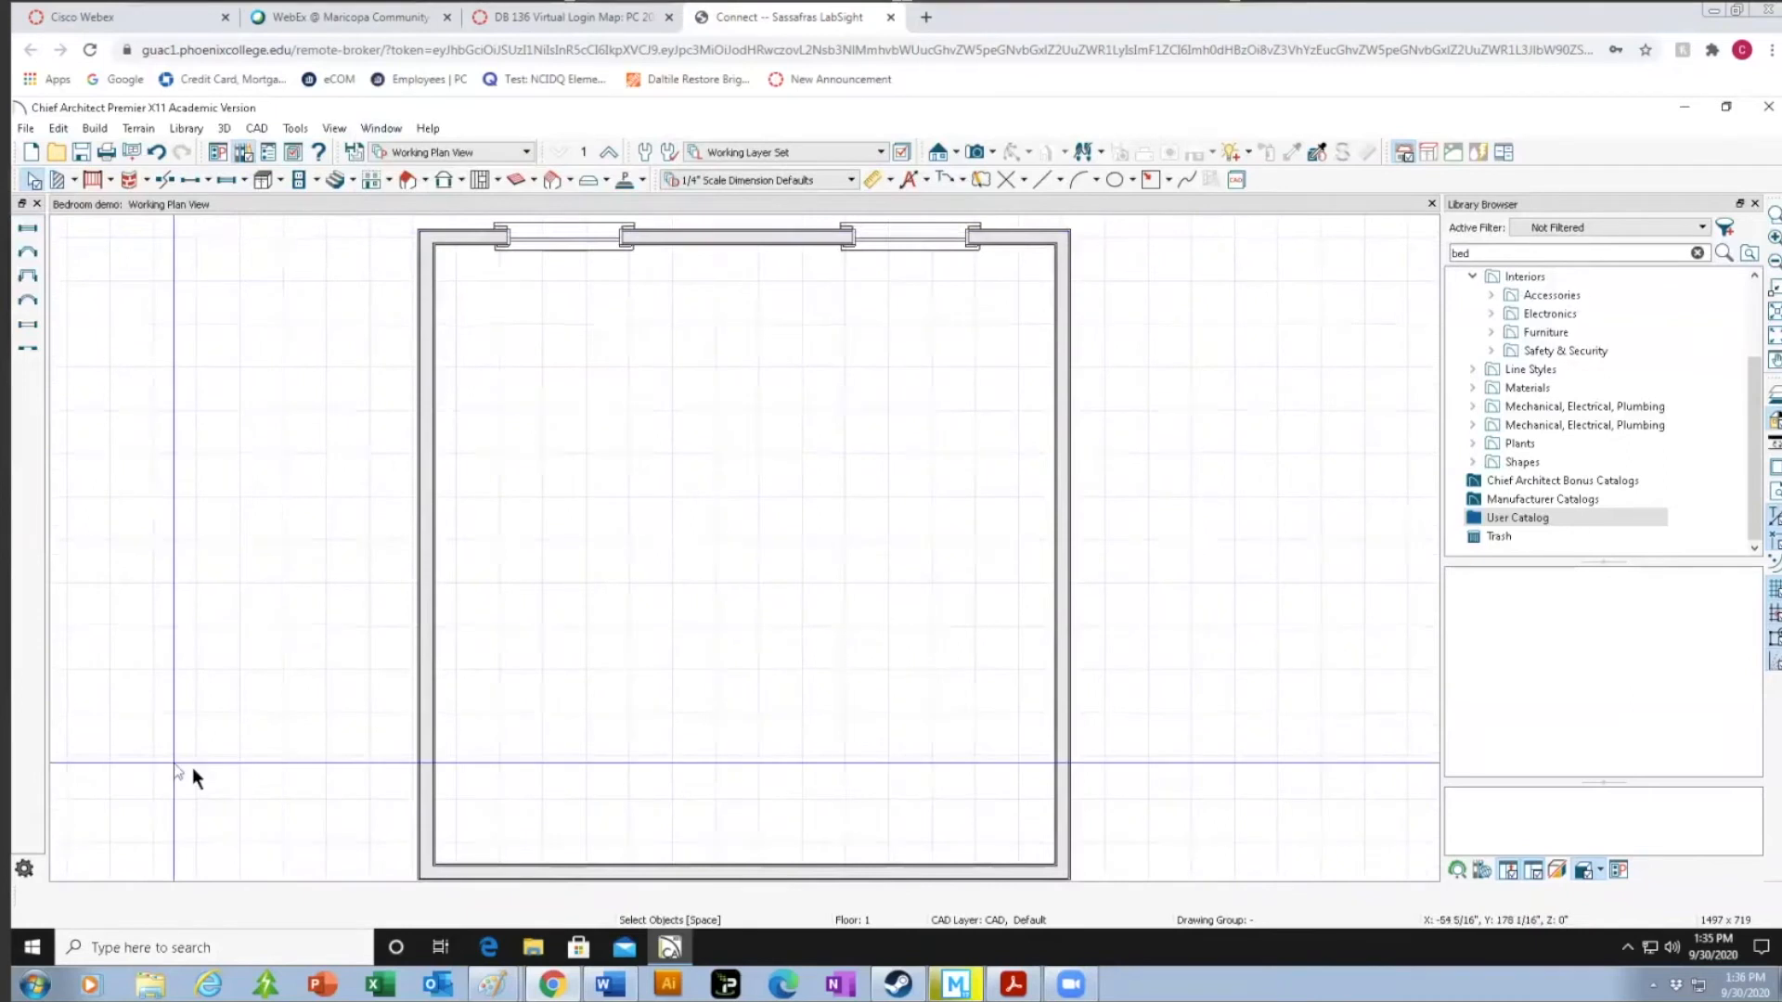
Shift the upper wall's left window toward the corner, set its distance from the room's left outer edge to 1'-6", and deselect it.
{"action": "left_click", "coordinate": [566, 240]}
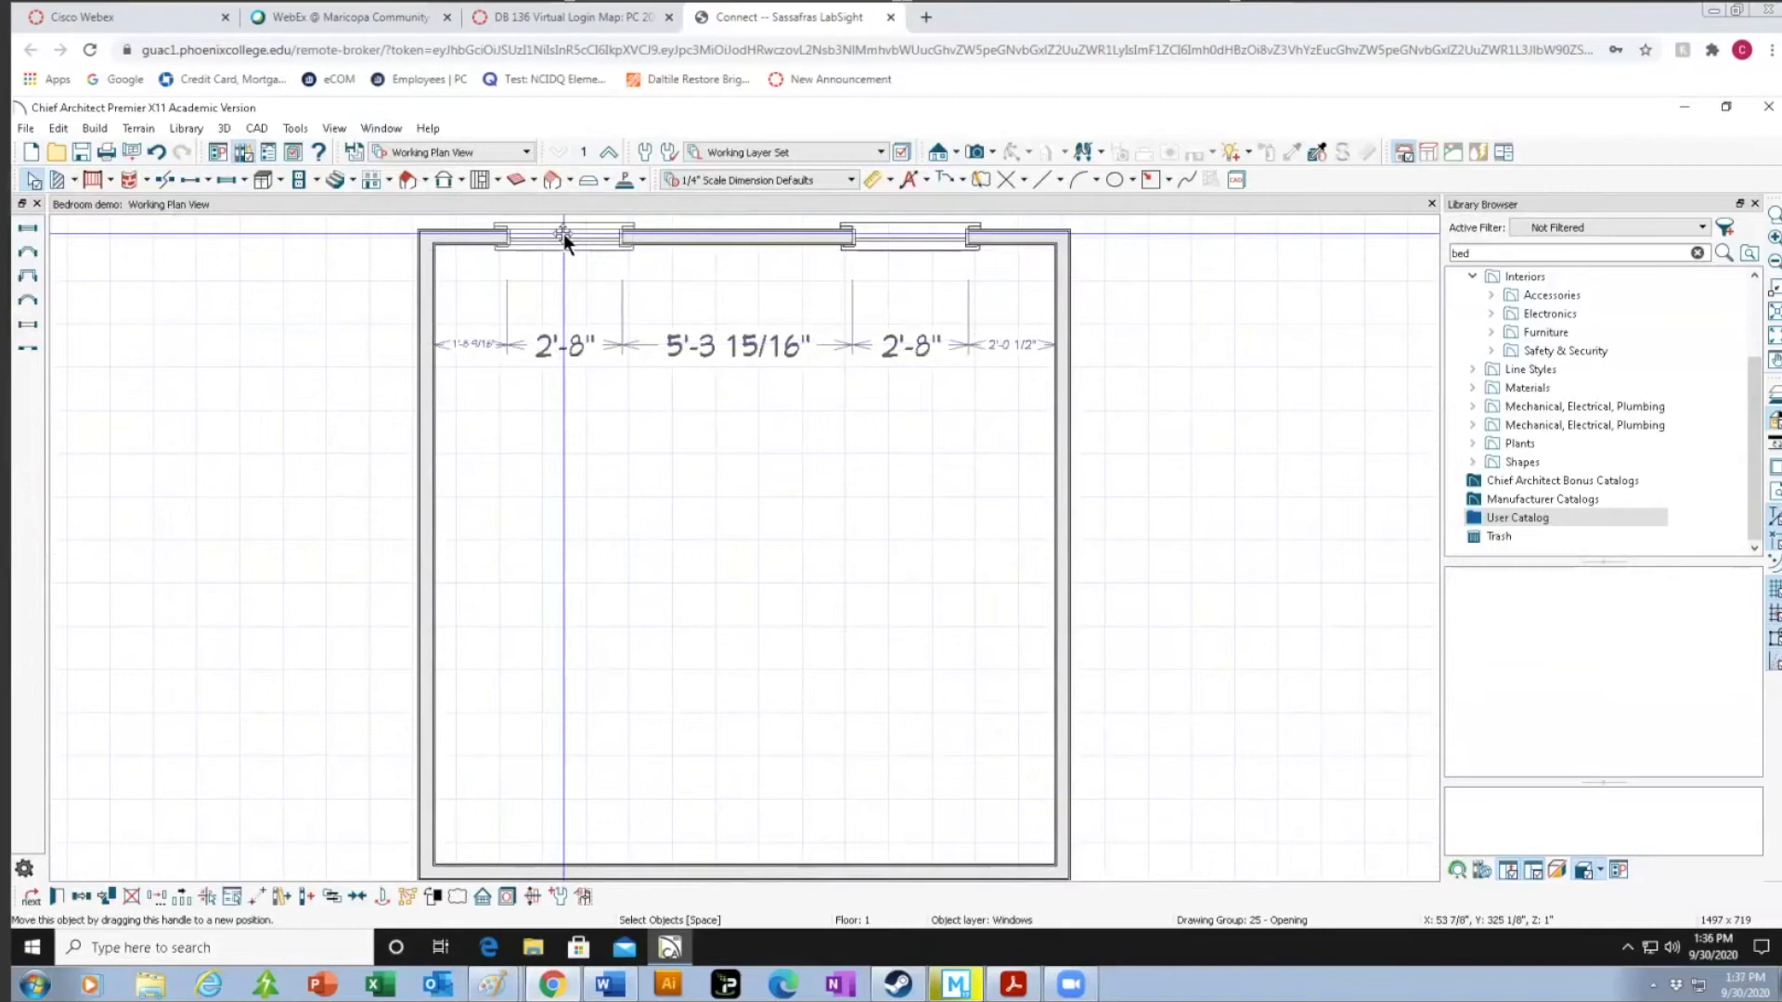
{"action": "left_click_drag", "start_coordinate": [564, 232], "coordinate": [551, 236]}
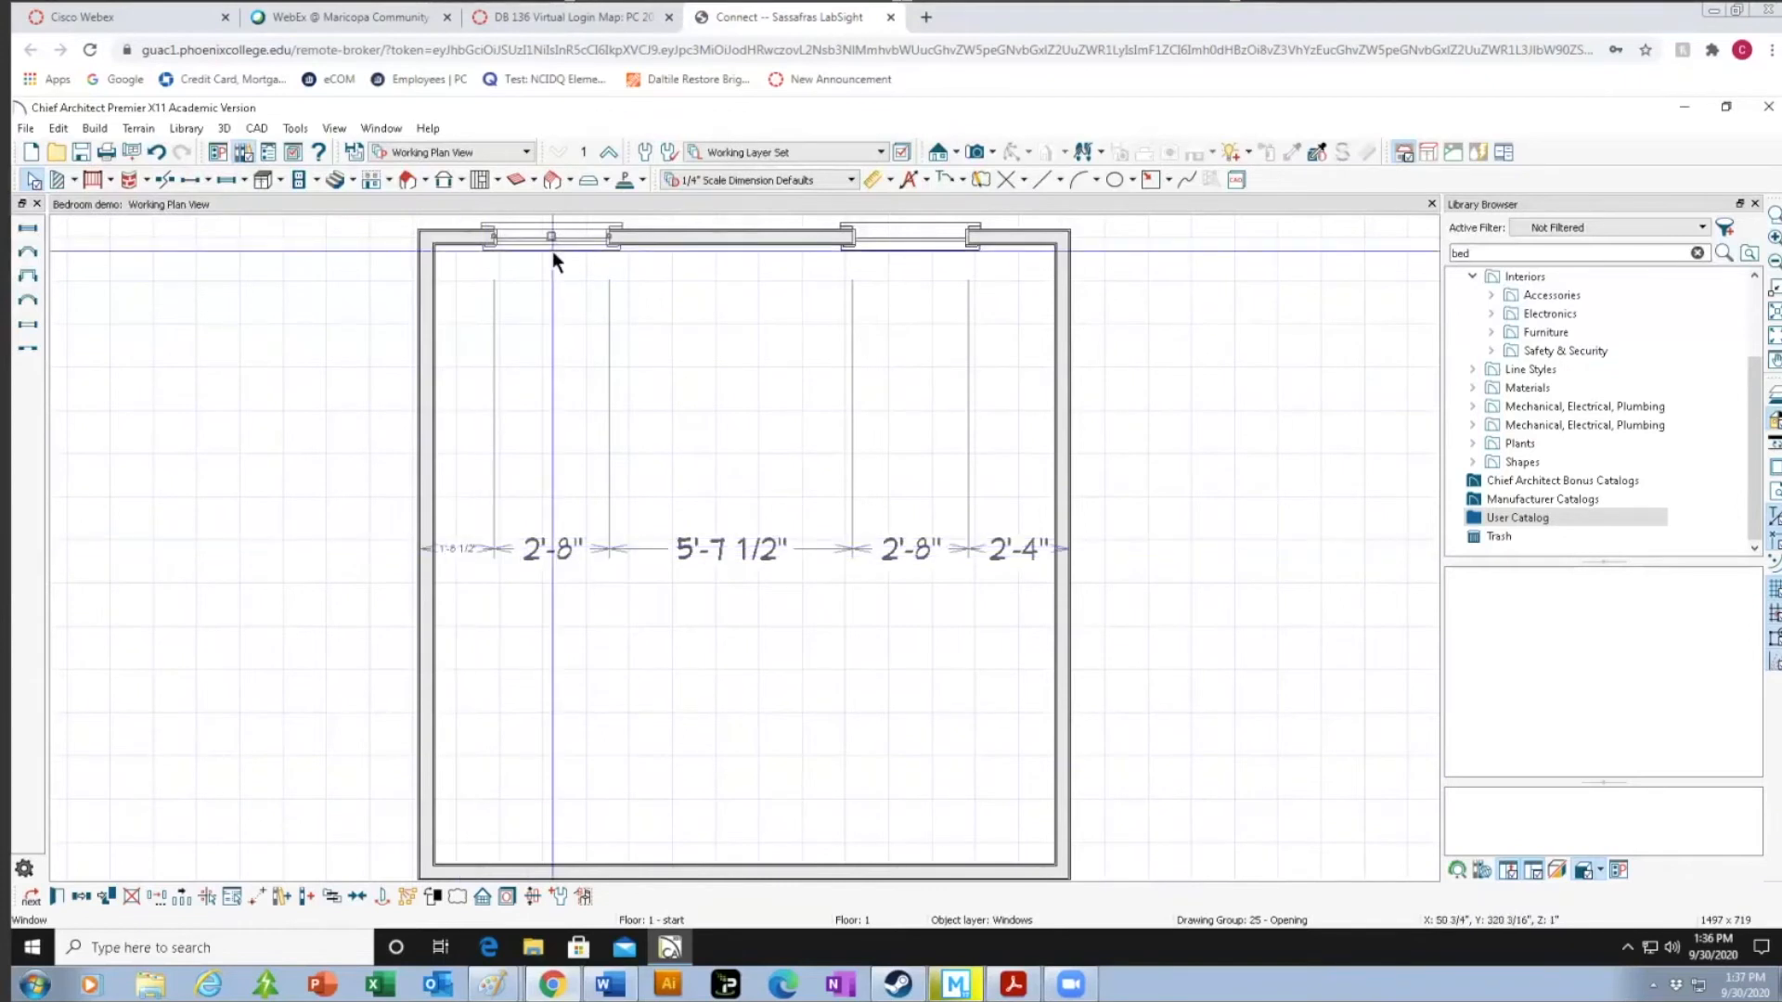
{"action": "left_click", "coordinate": [462, 549]}
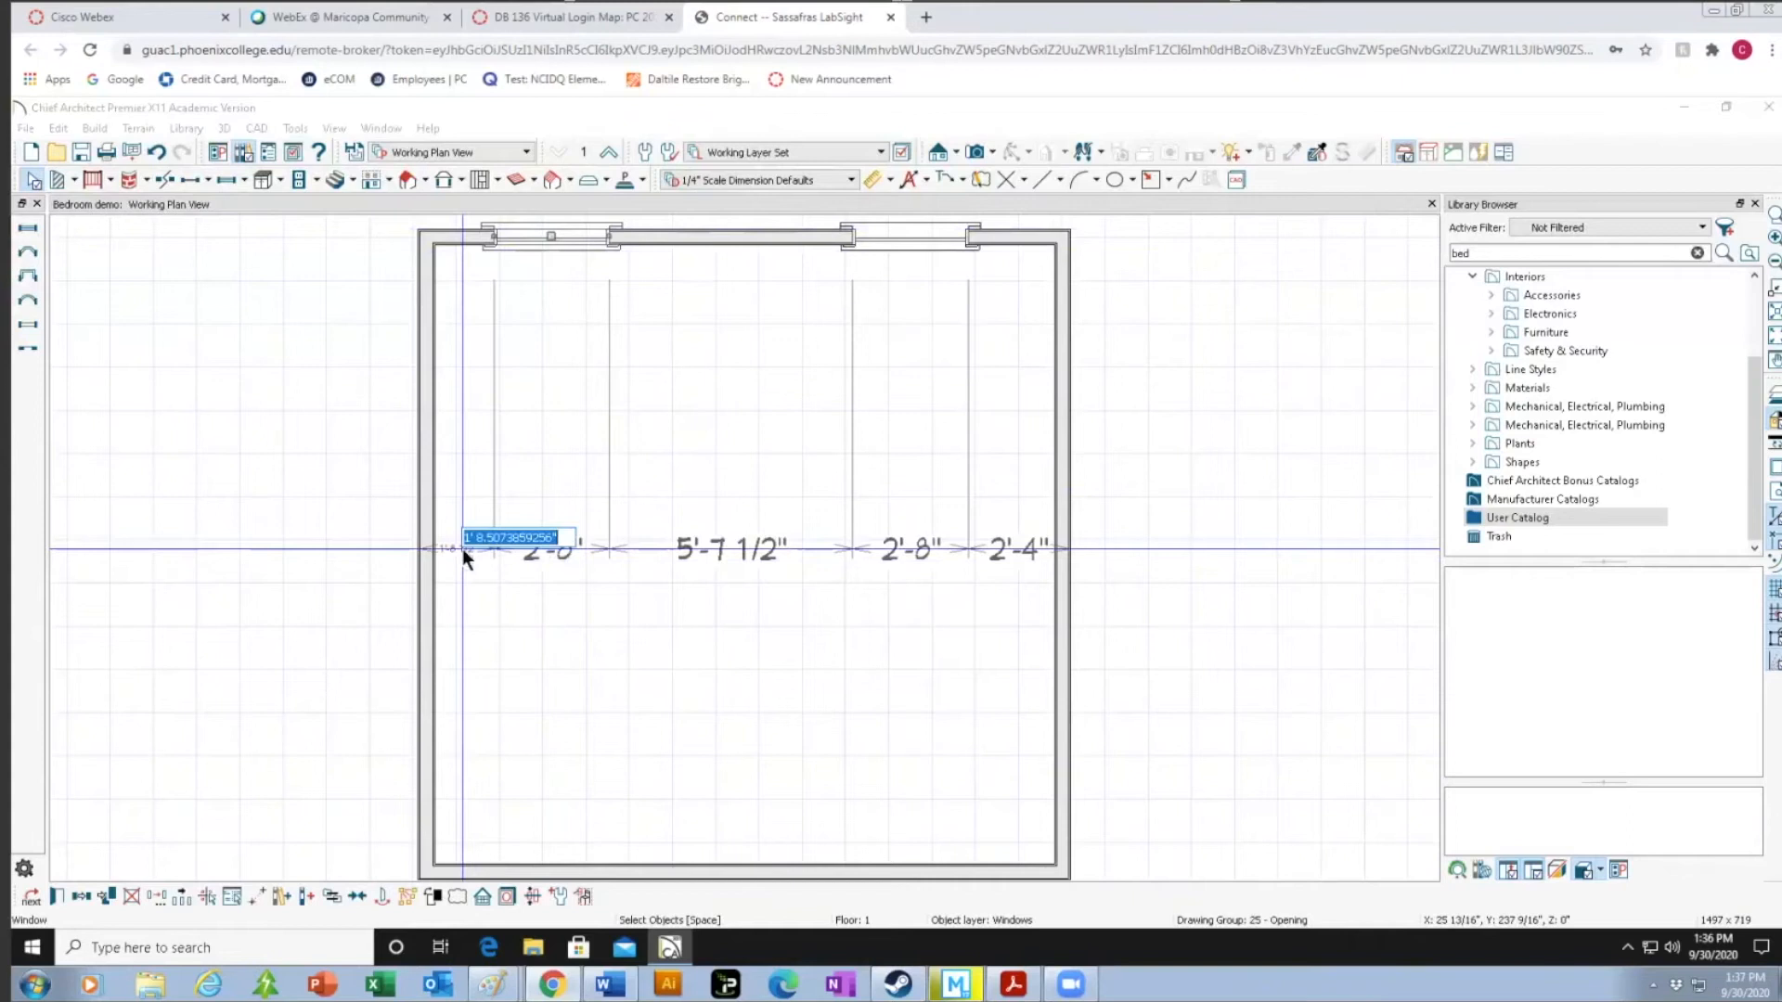
{"action": "left_click", "coordinate": [562, 540]}
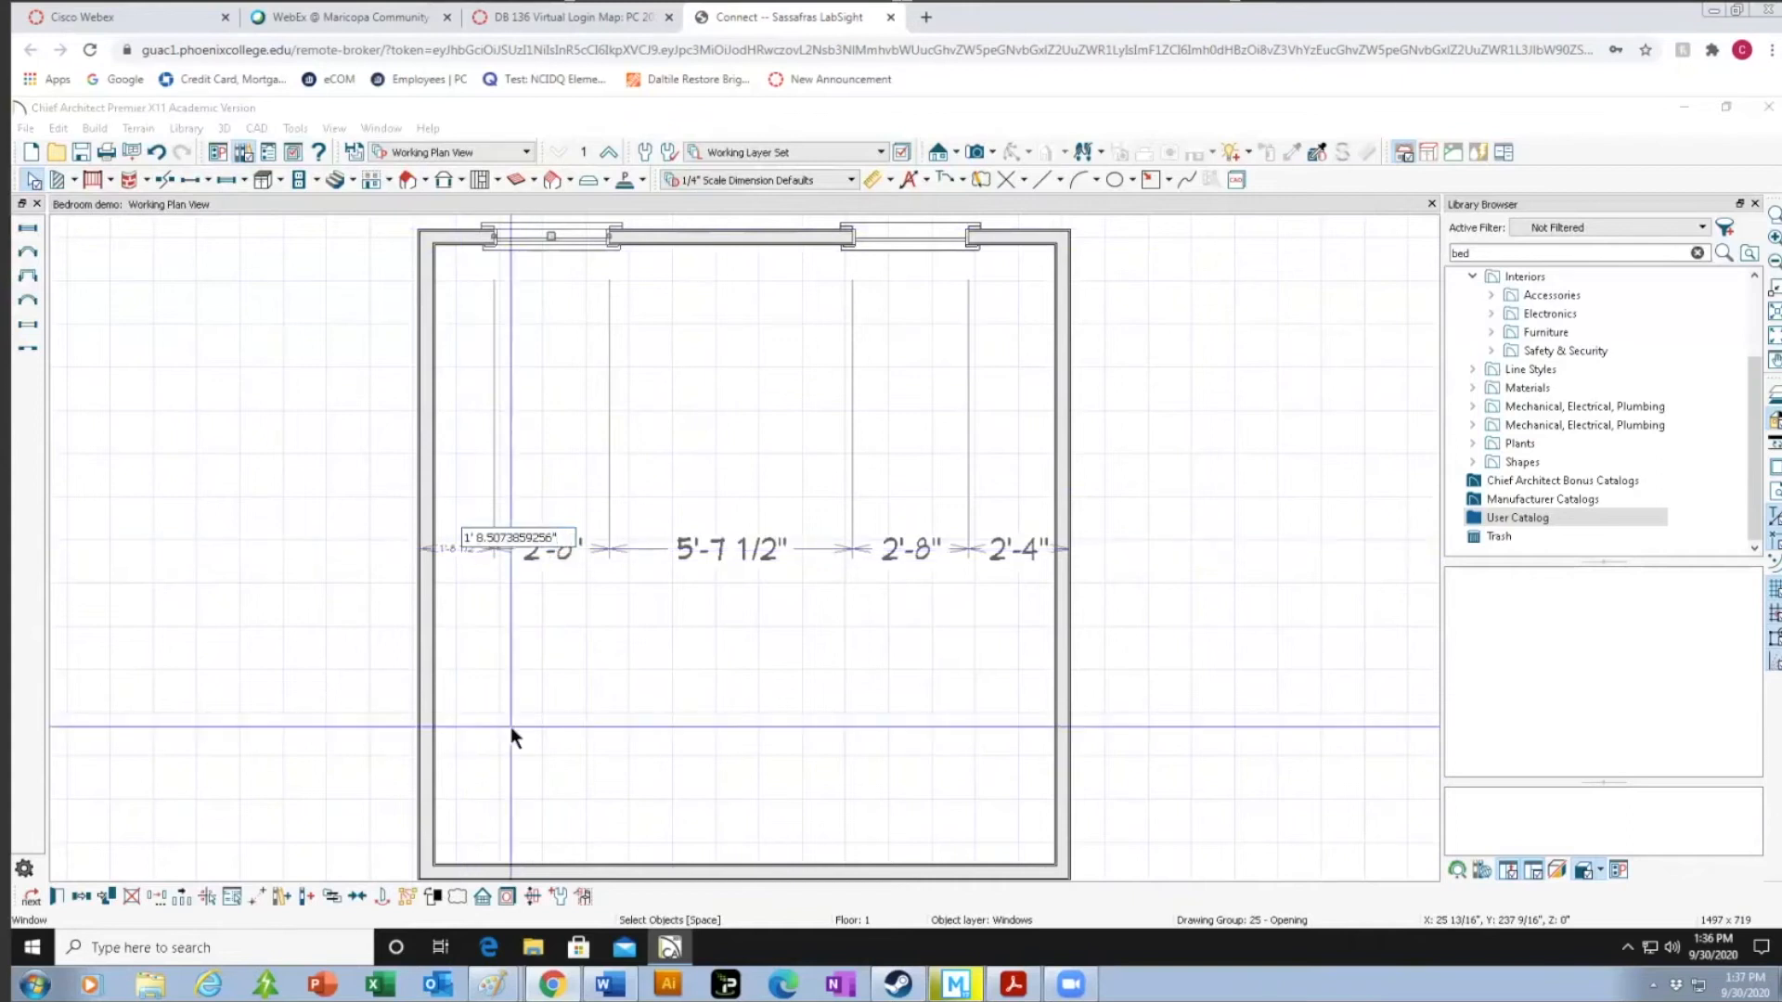
{"action": "key", "text": "BackSpace"}
{"action": "key", "text": "BackSpace"}
{"action": "key", "text": "BackSpace"}
{"action": "key", "text": "BackSpace"}
{"action": "key", "text": "BackSpace"}
{"action": "key", "text": "BackSpace"}
{"action": "key", "text": "BackSpace"}
{"action": "key", "text": "BackSpace"}
{"action": "key", "text": "BackSpace"}
{"action": "key", "text": "BackSpace"}
{"action": "key", "text": "BackSpace"}
{"action": "key", "text": "BackSpace"}
{"action": "key", "text": "BackSpace"}
{"action": "type", "text": "6\""}
{"action": "key", "text": "Return"}
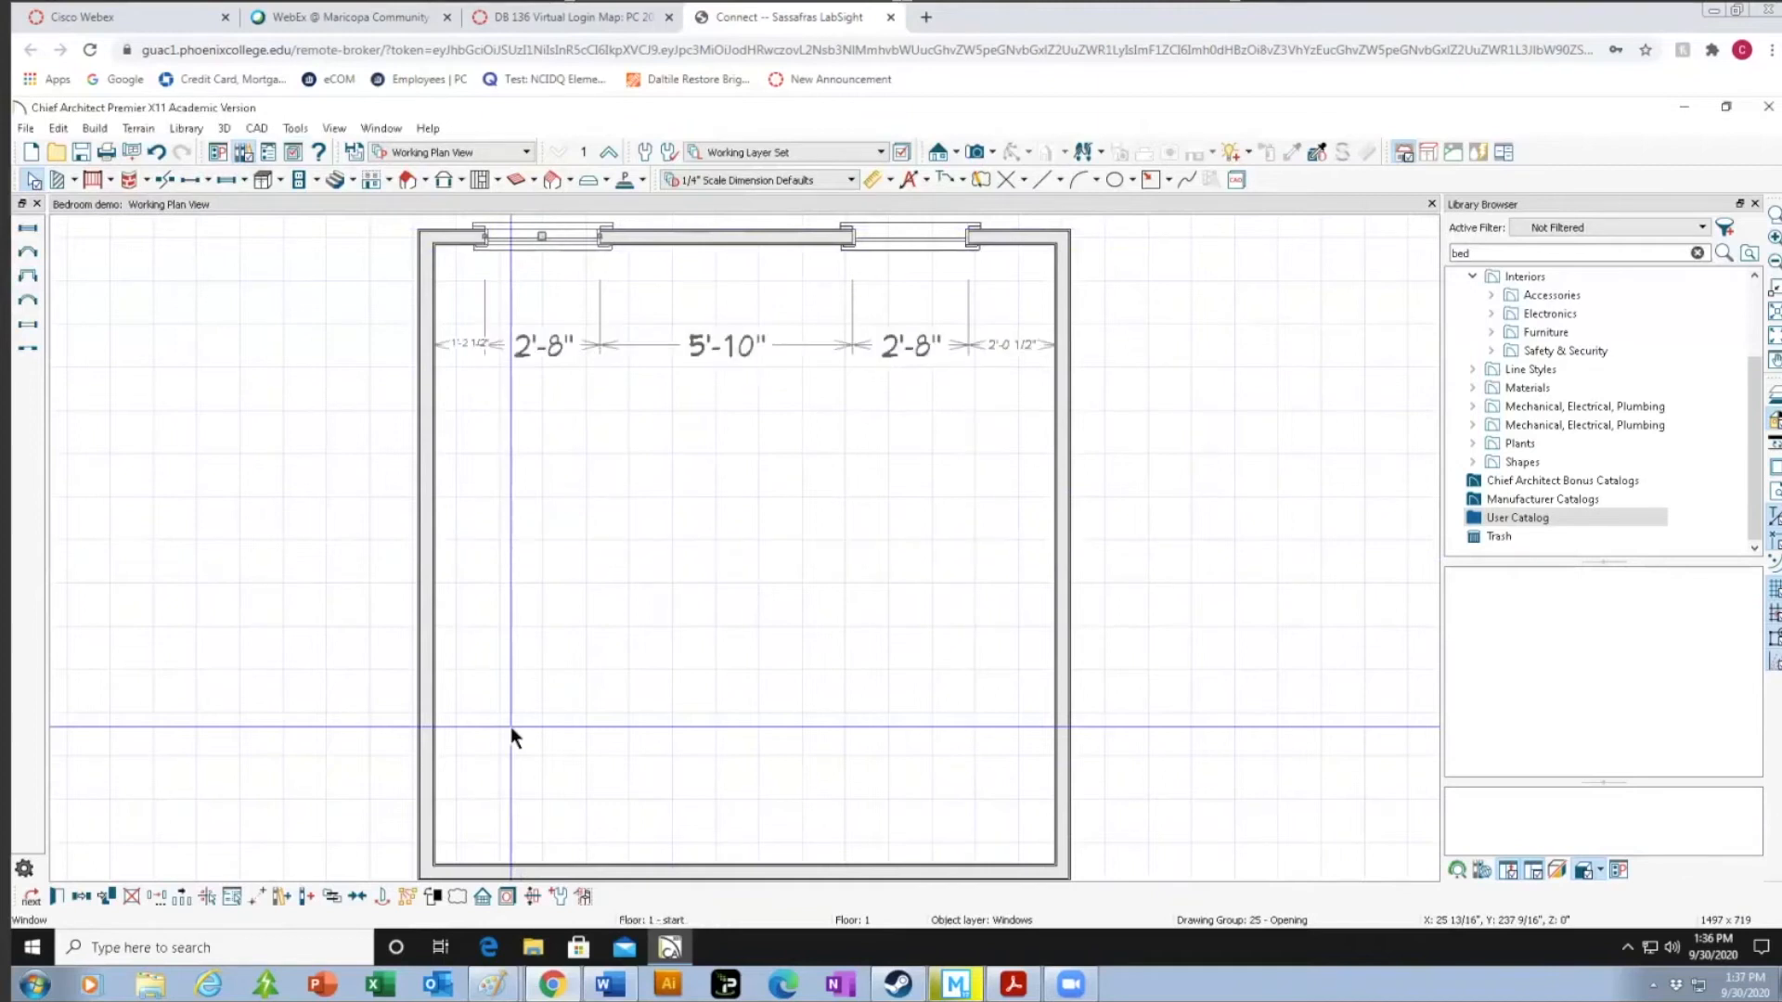
{"action": "left_click", "coordinate": [577, 519]}
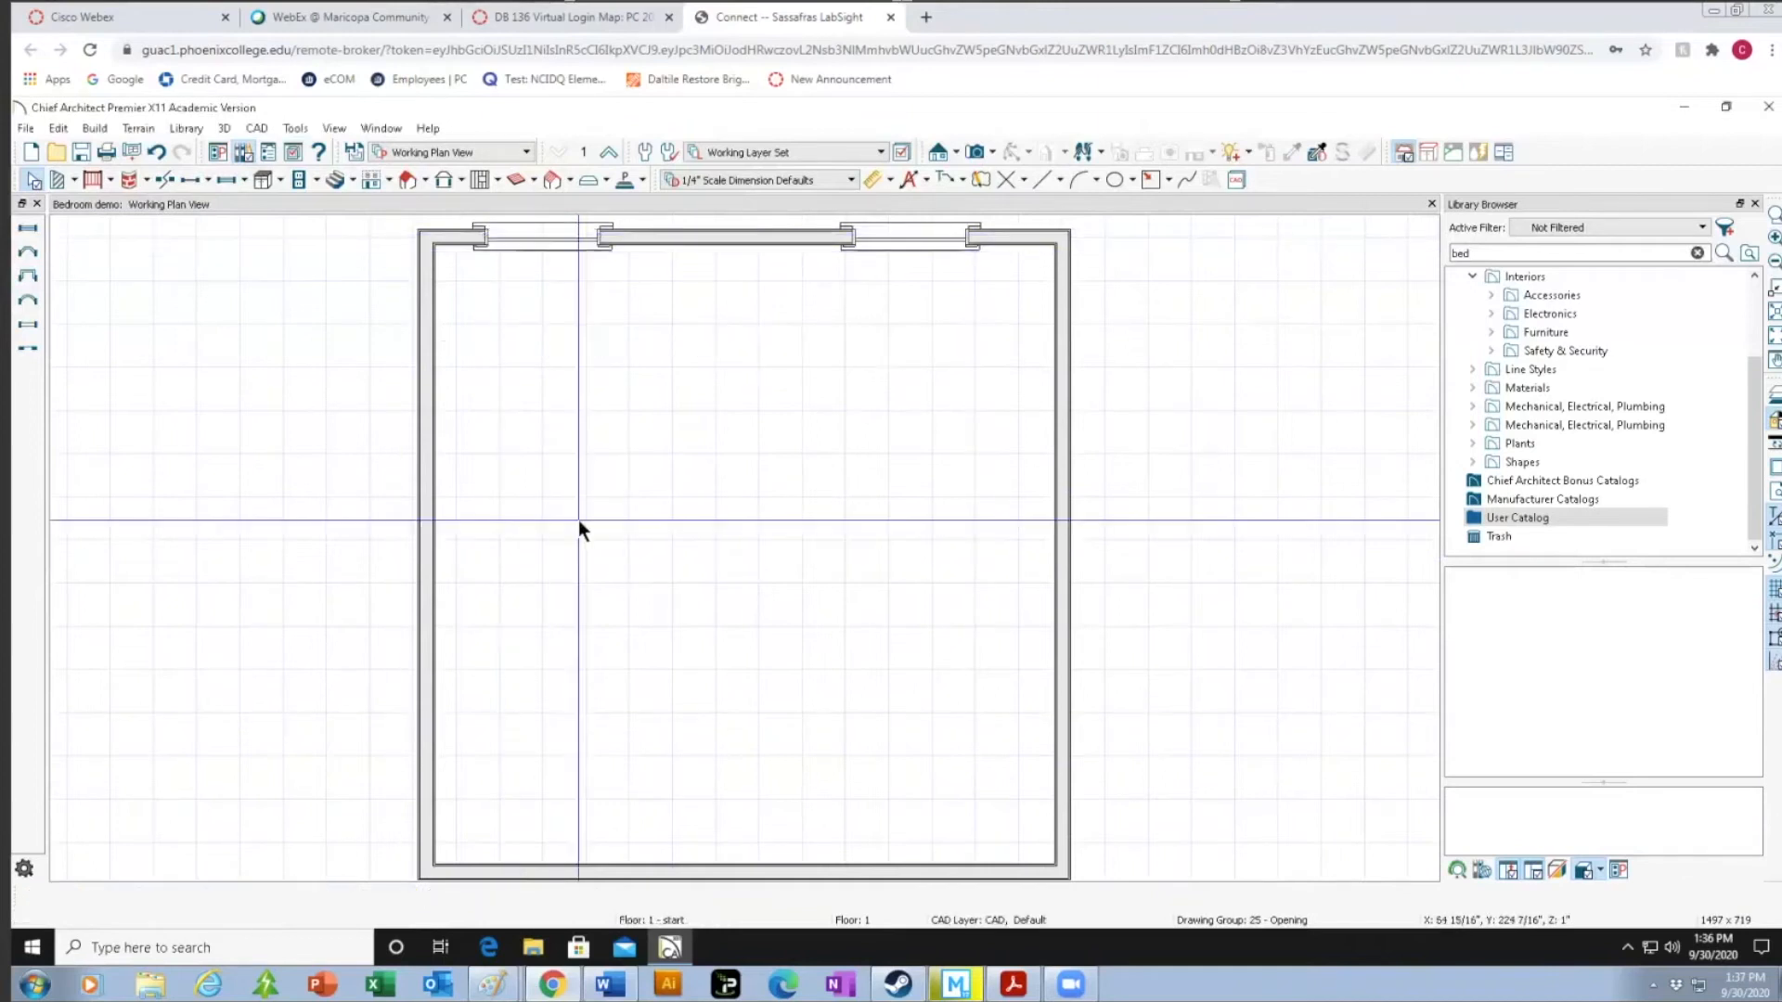
Set the distance from the upper wall's right window to the room's right outer edge to 18", check the spacing, and deselect it.
{"action": "left_click", "coordinate": [548, 227]}
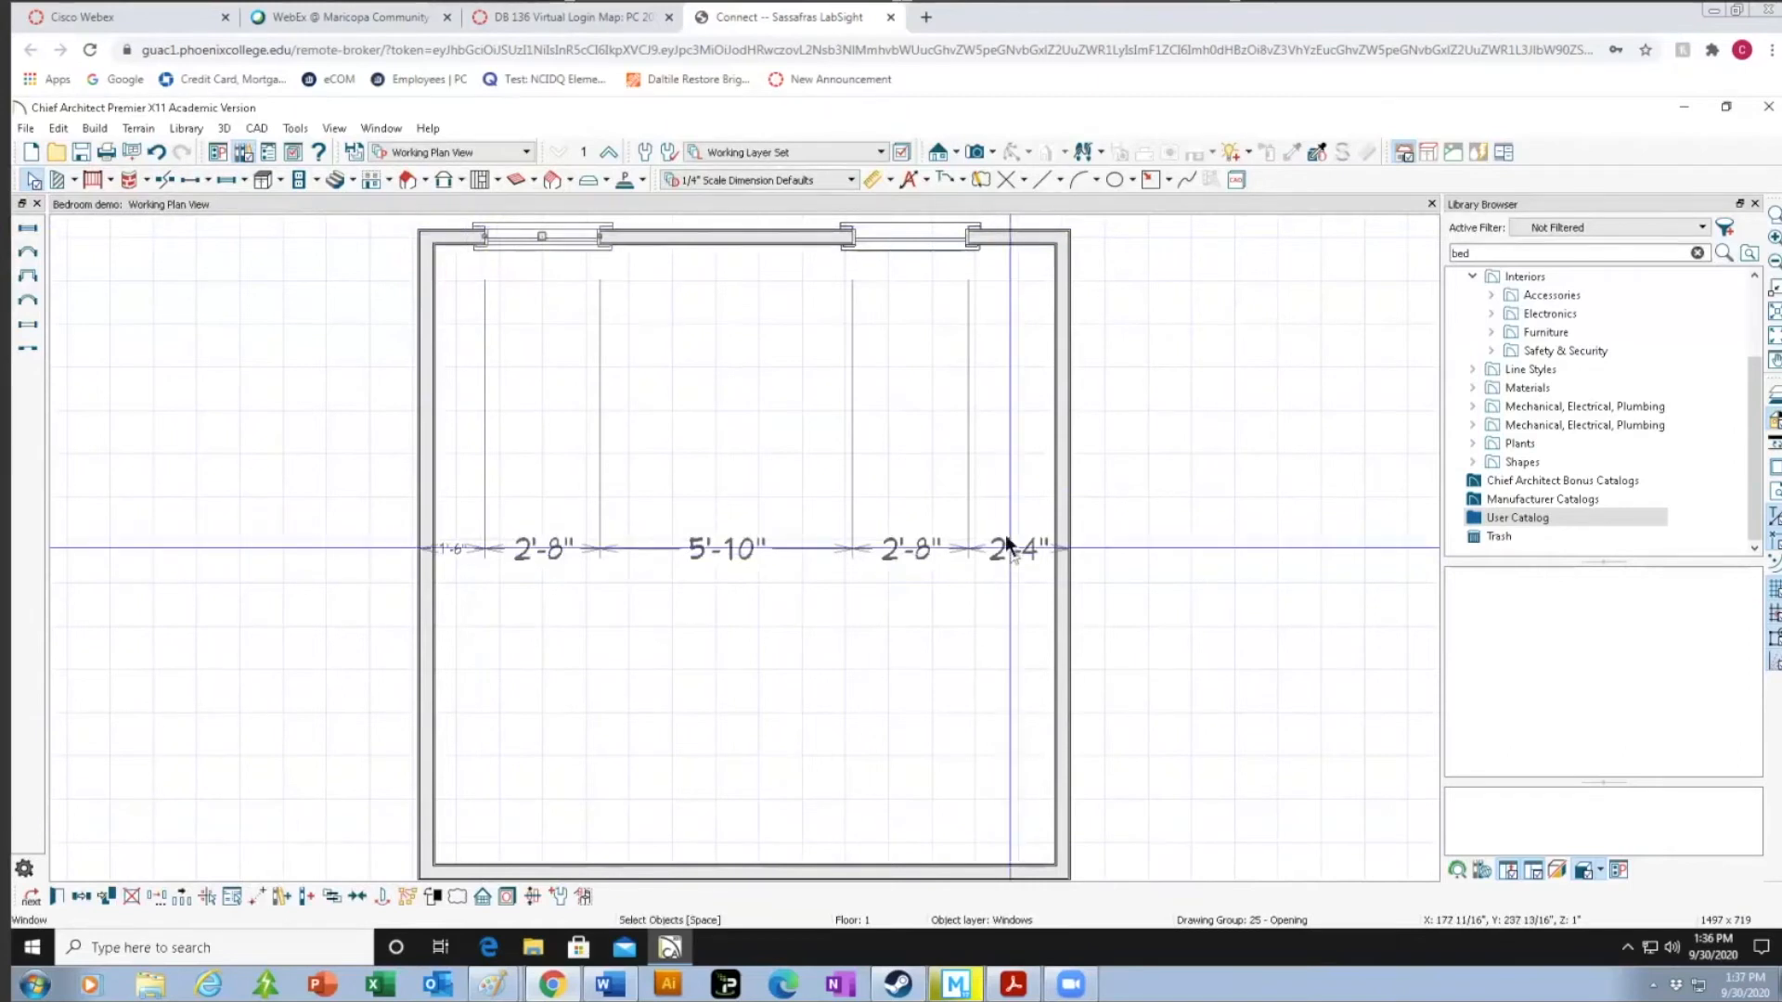
{"action": "left_click", "coordinate": [917, 235]}
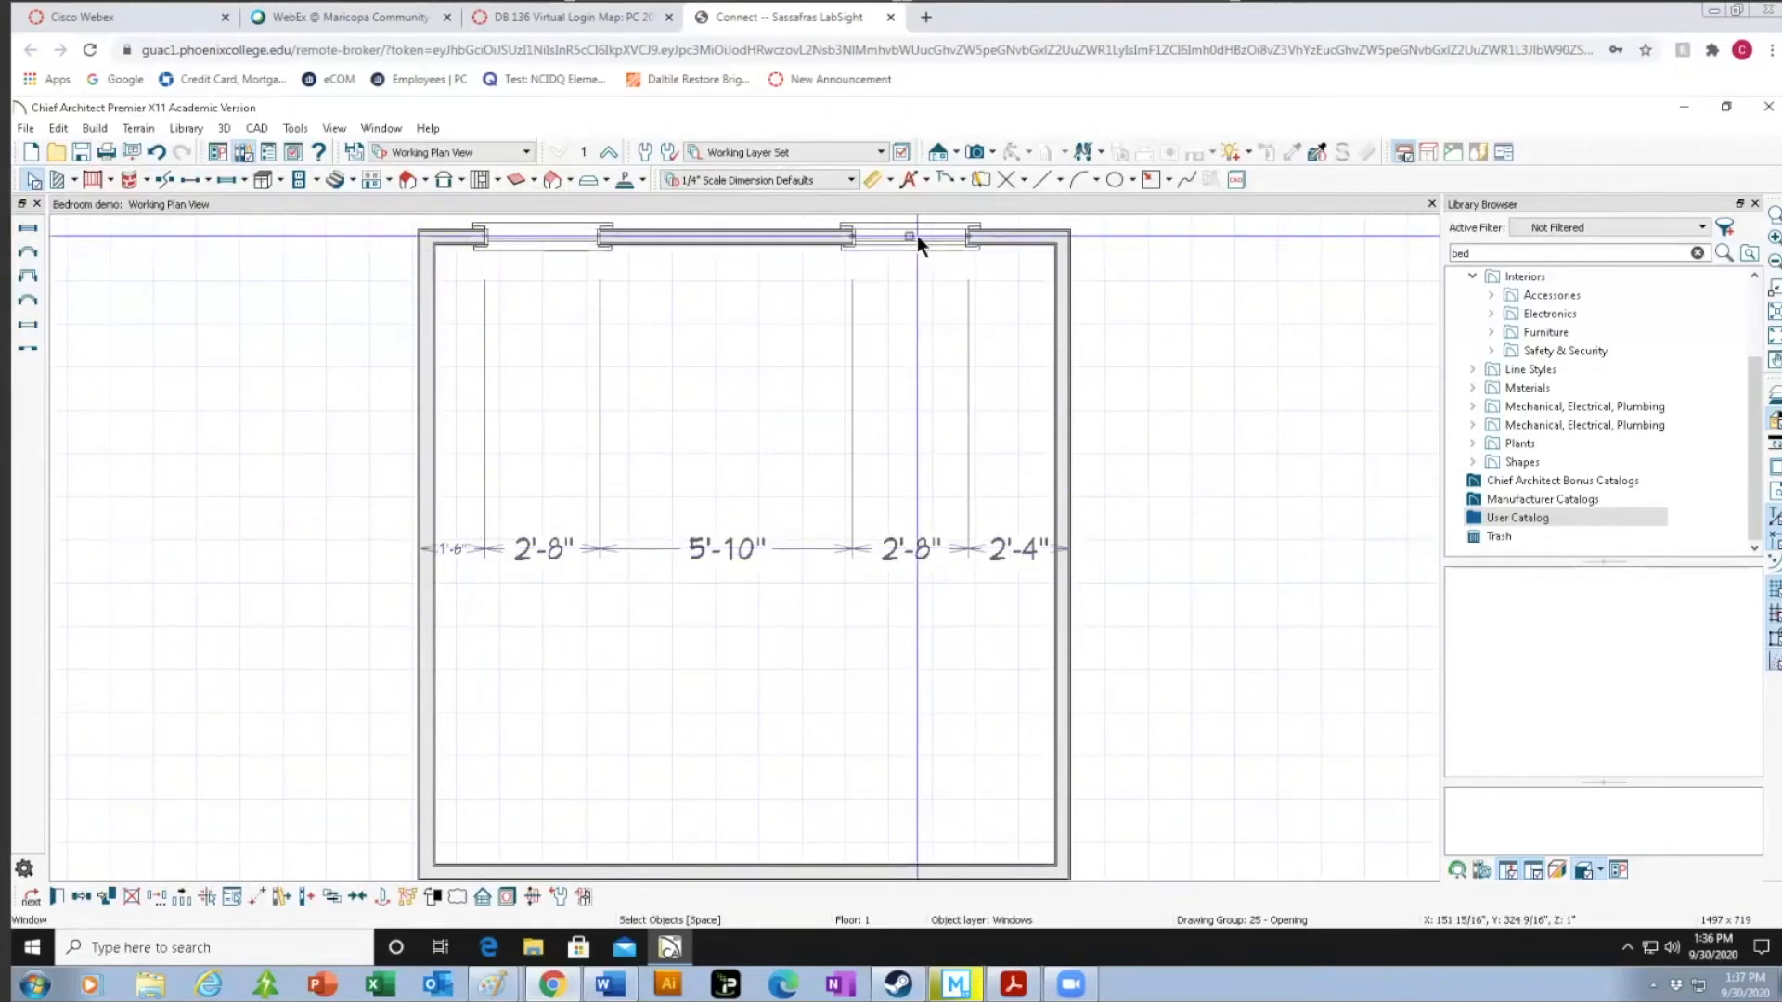
{"action": "left_click", "coordinate": [1020, 547]}
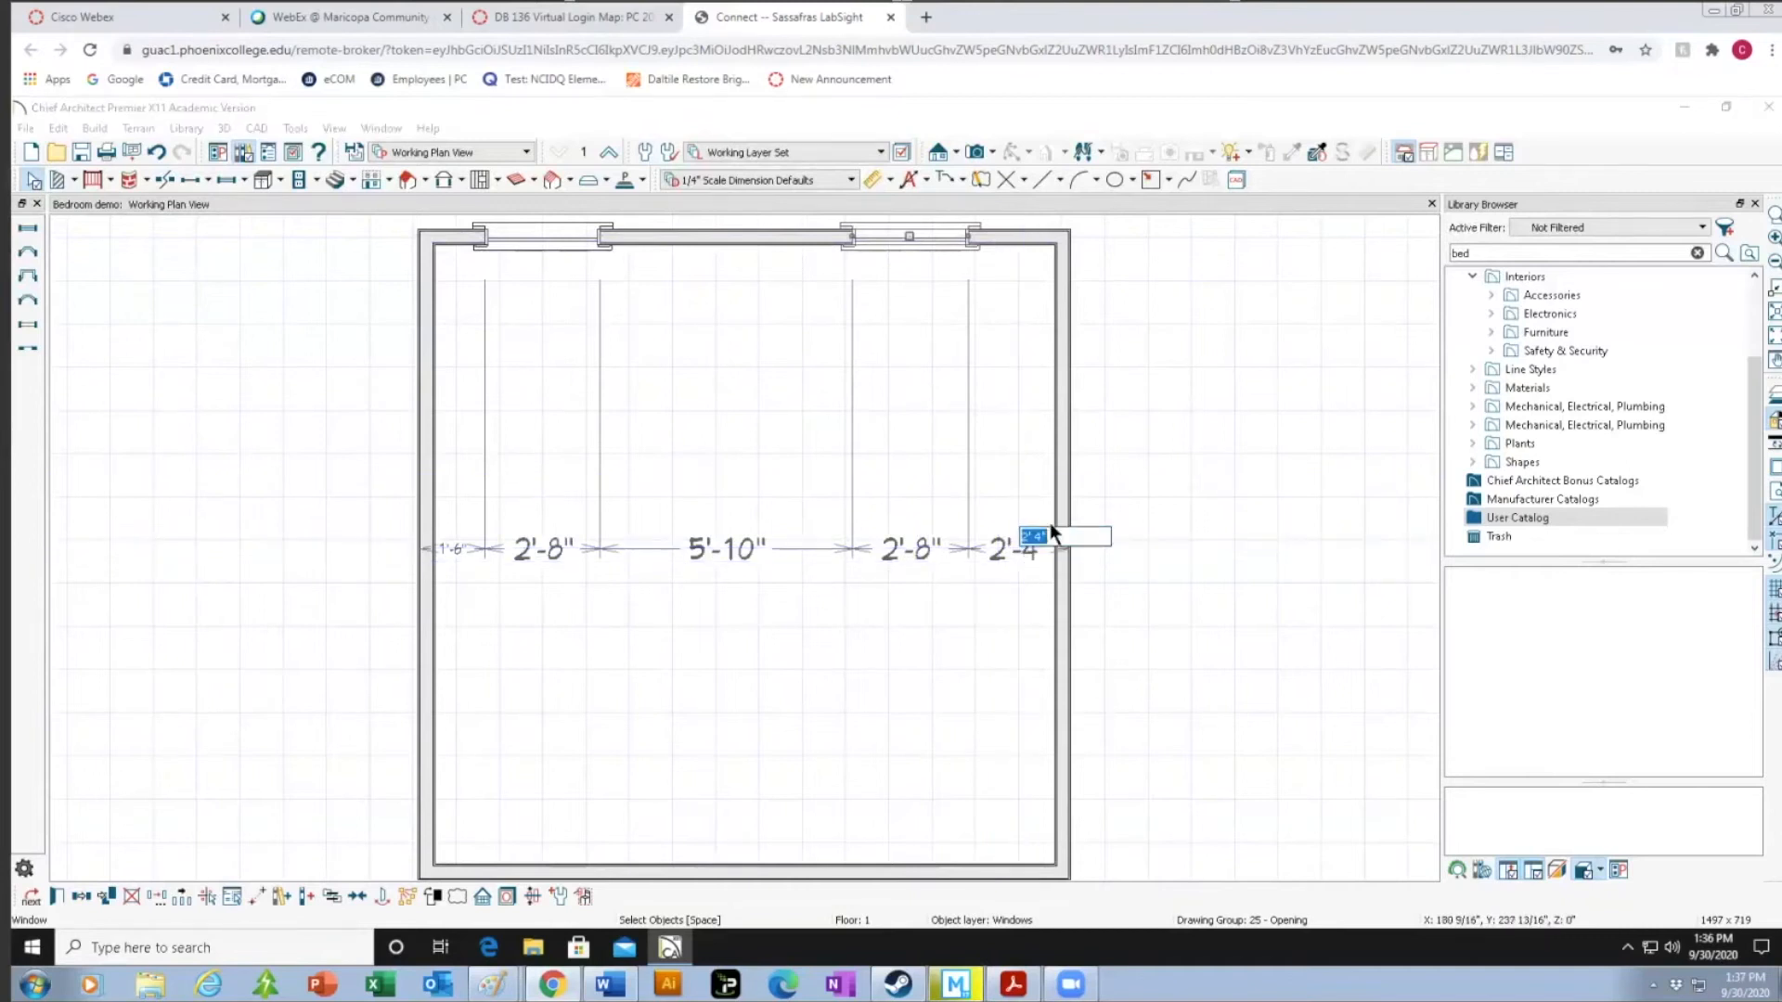
{"action": "left_click", "coordinate": [1052, 533]}
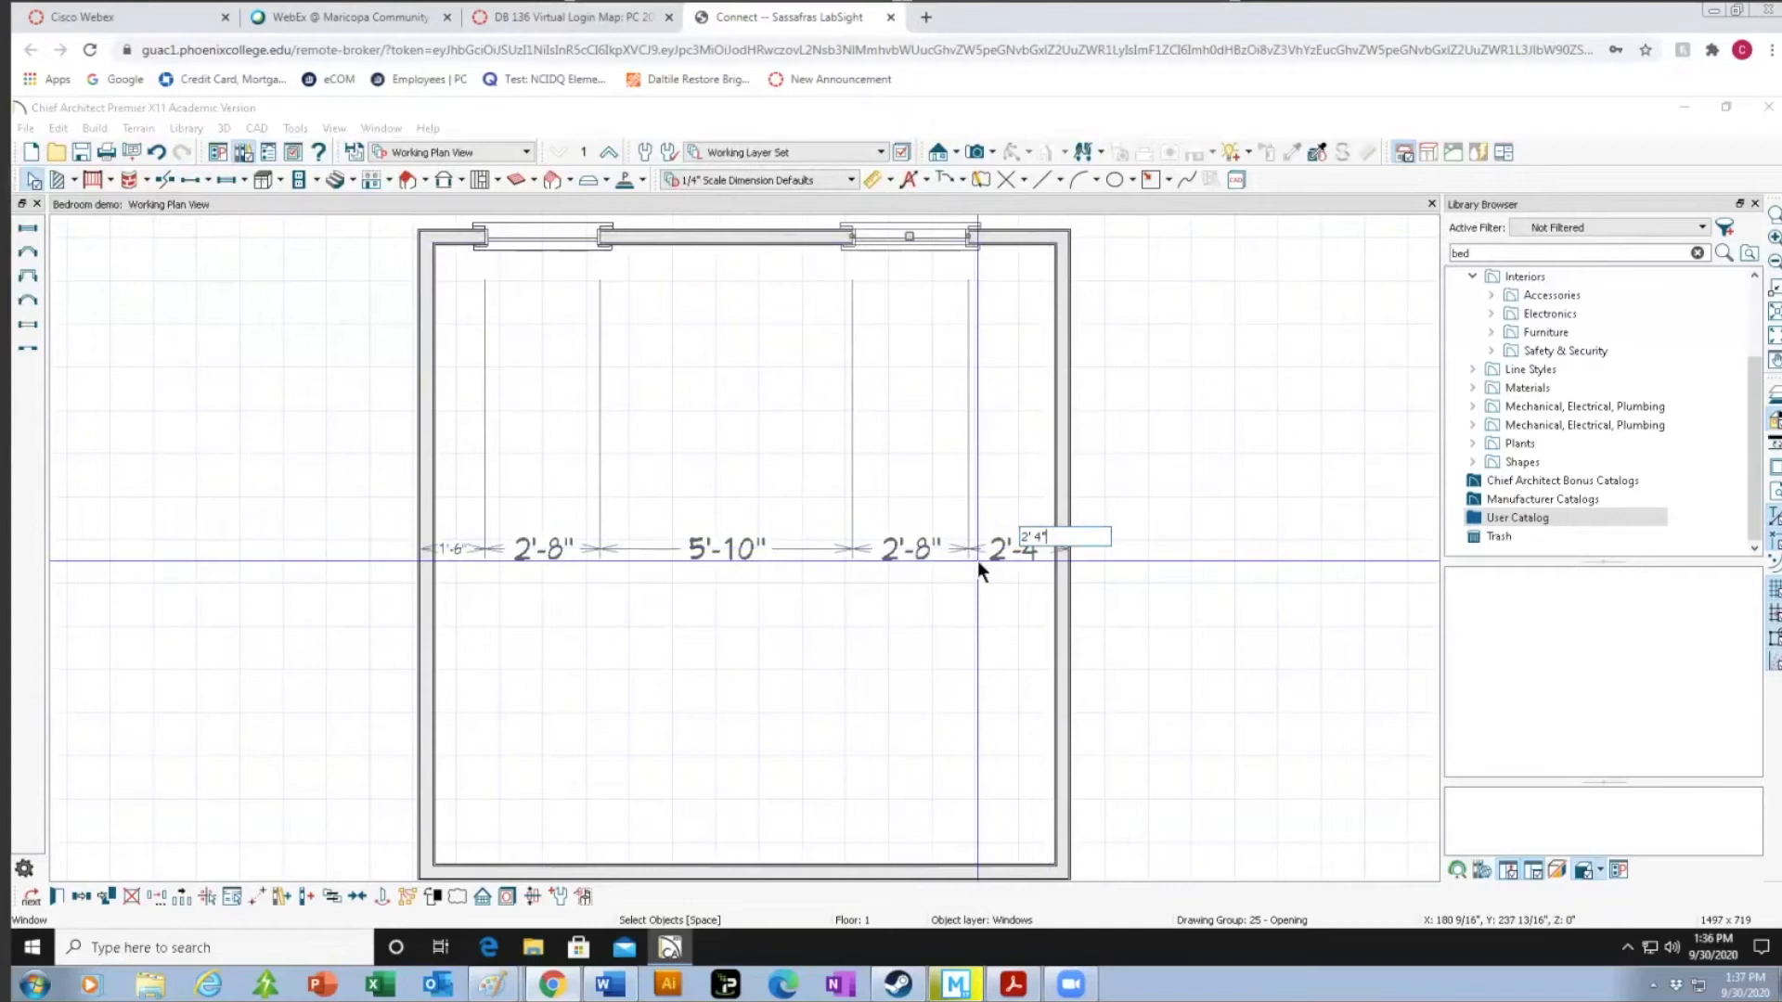
{"action": "key", "text": "BackSpace"}
{"action": "key", "text": "BackSpace"}
{"action": "key", "text": "BackSpace"}
{"action": "type", "text": "18\""}
{"action": "key", "text": "Return"}
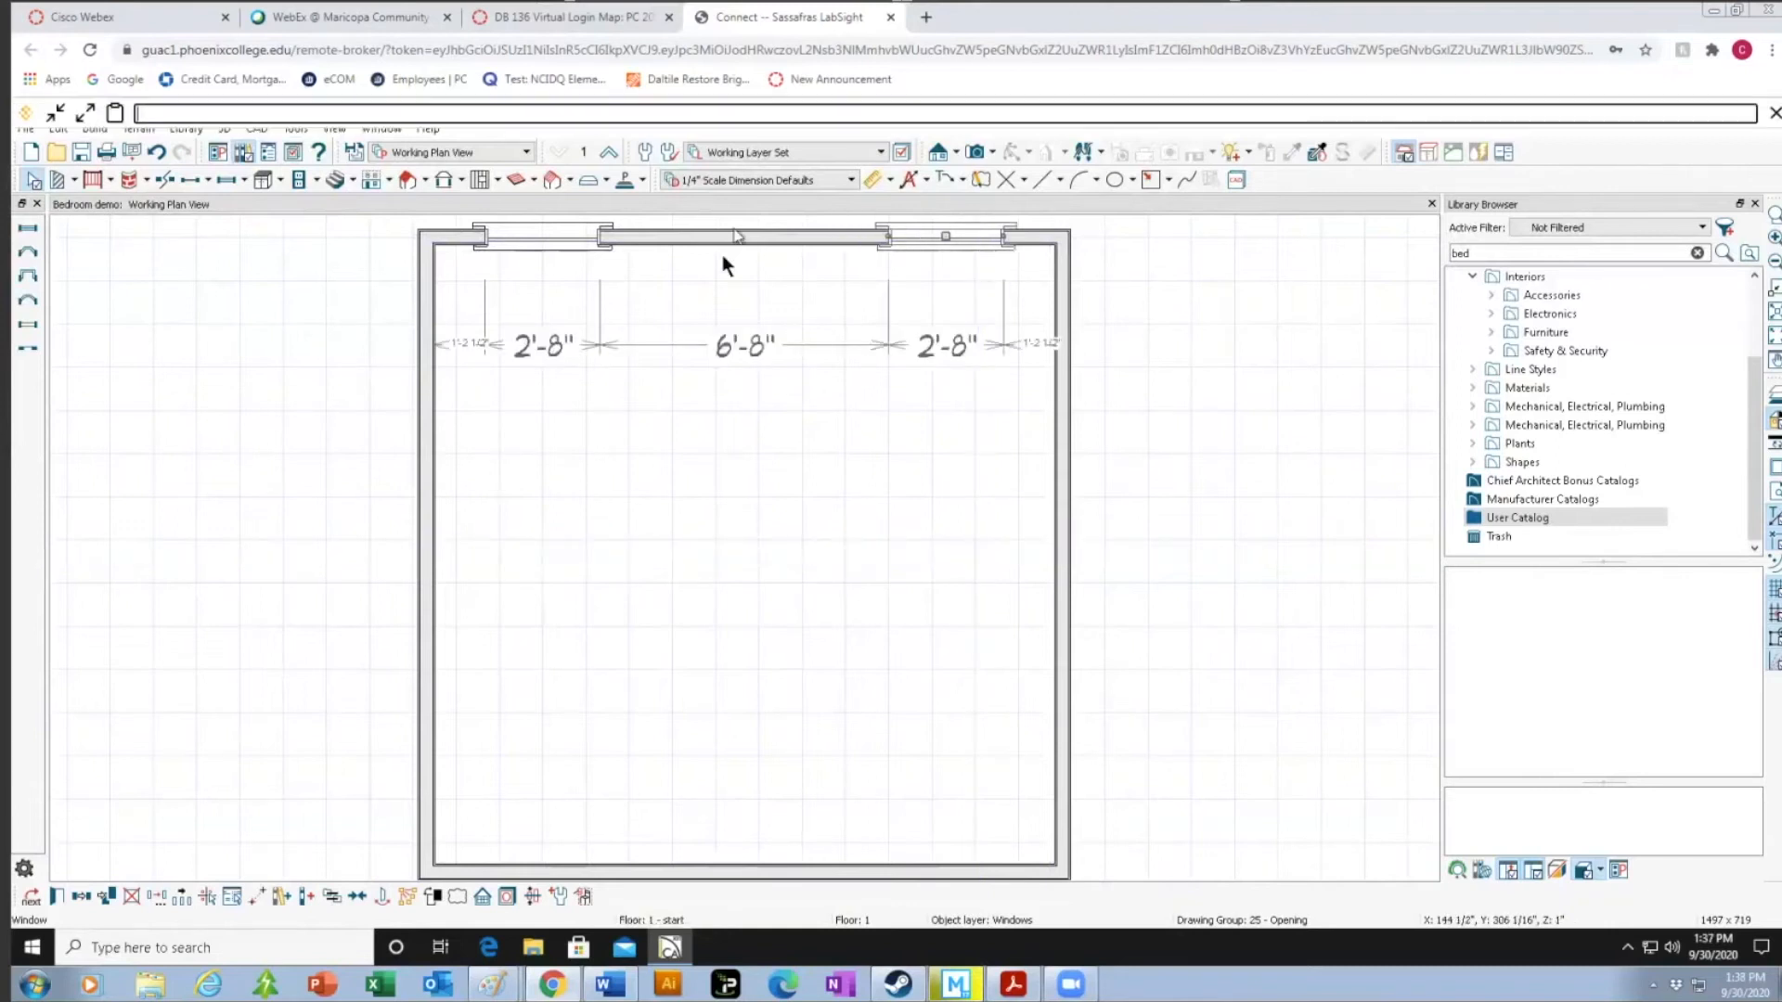
{"action": "left_click", "coordinate": [722, 278]}
{"action": "left_click", "coordinate": [943, 235]}
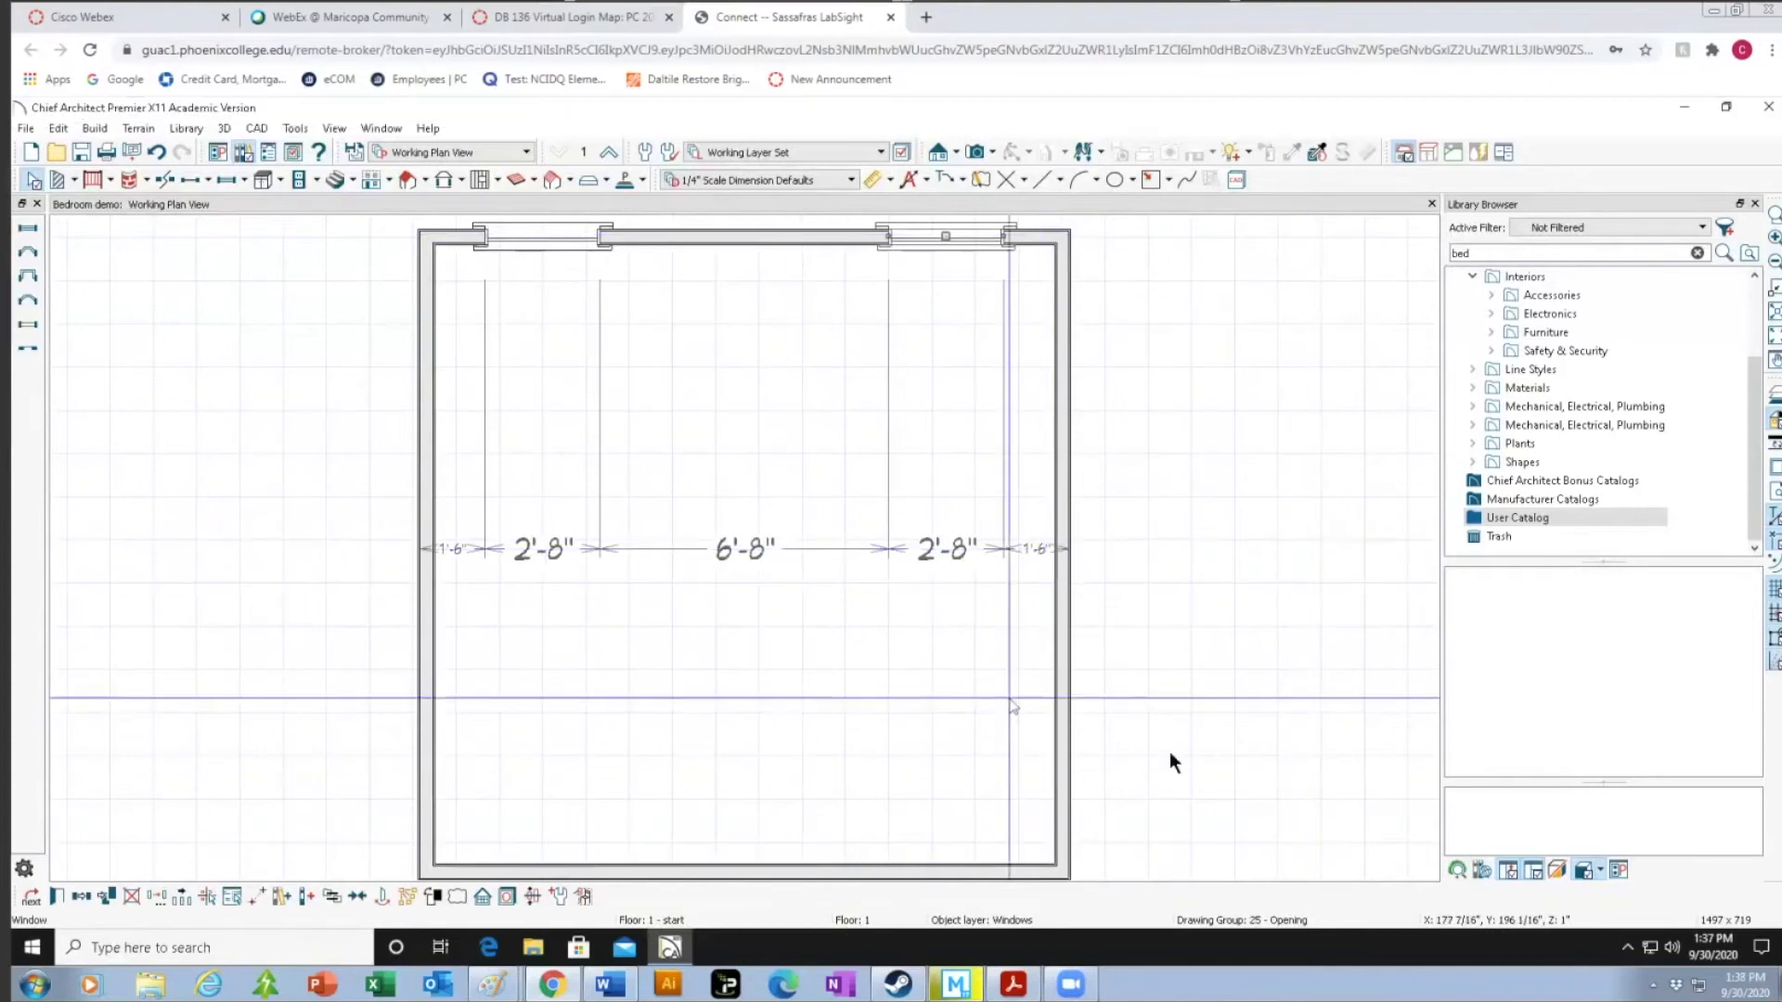
{"action": "left_click", "coordinate": [1234, 674]}
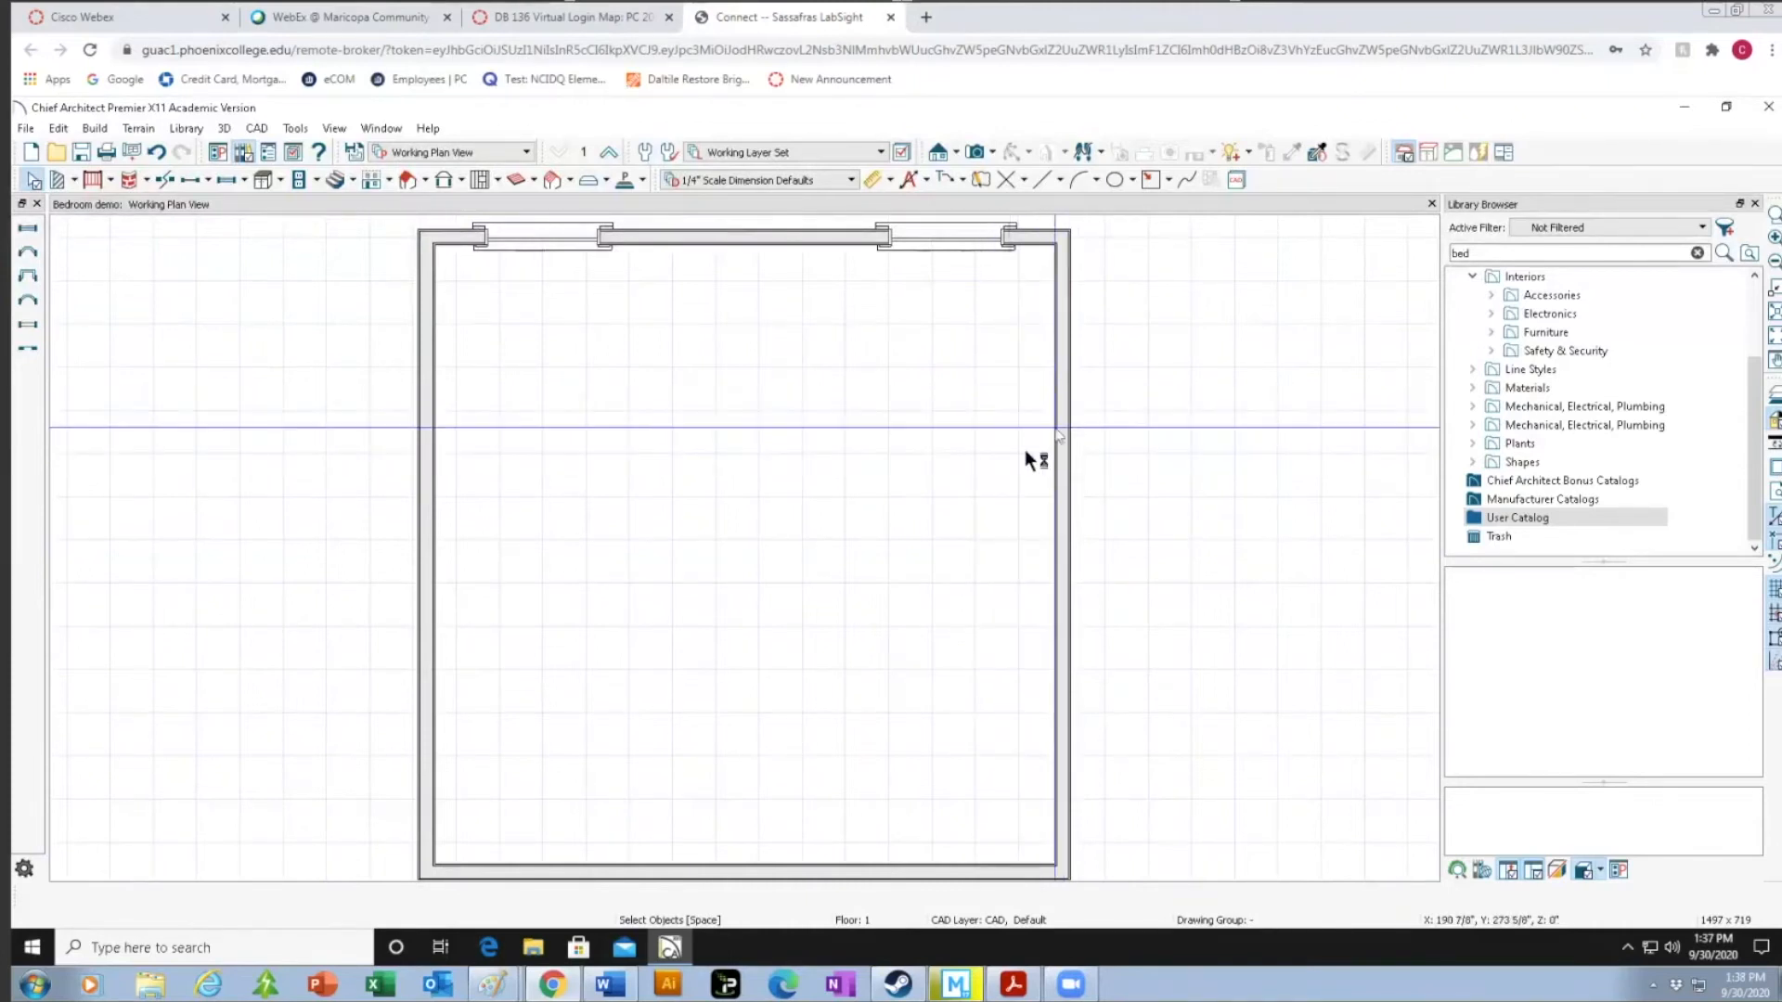
Place a sliding door in the room's right wall and leave door placement.
{"action": "left_click", "coordinate": [209, 183]}
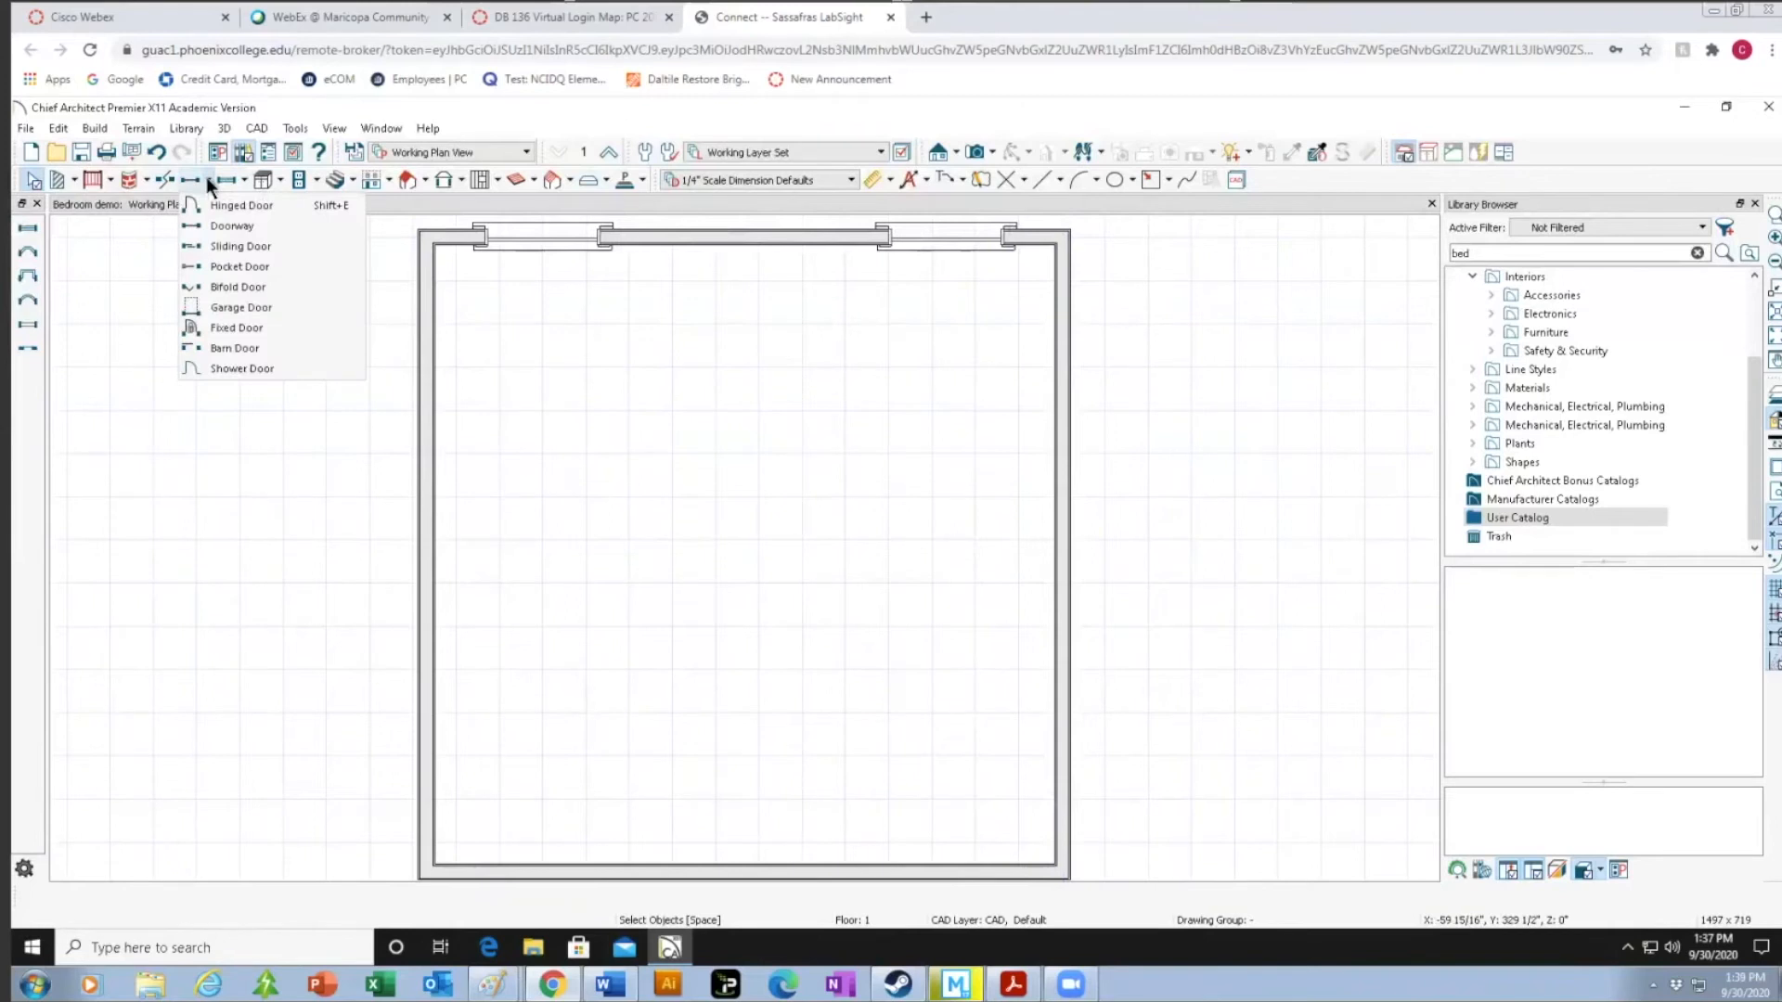
{"action": "left_click", "coordinate": [234, 248]}
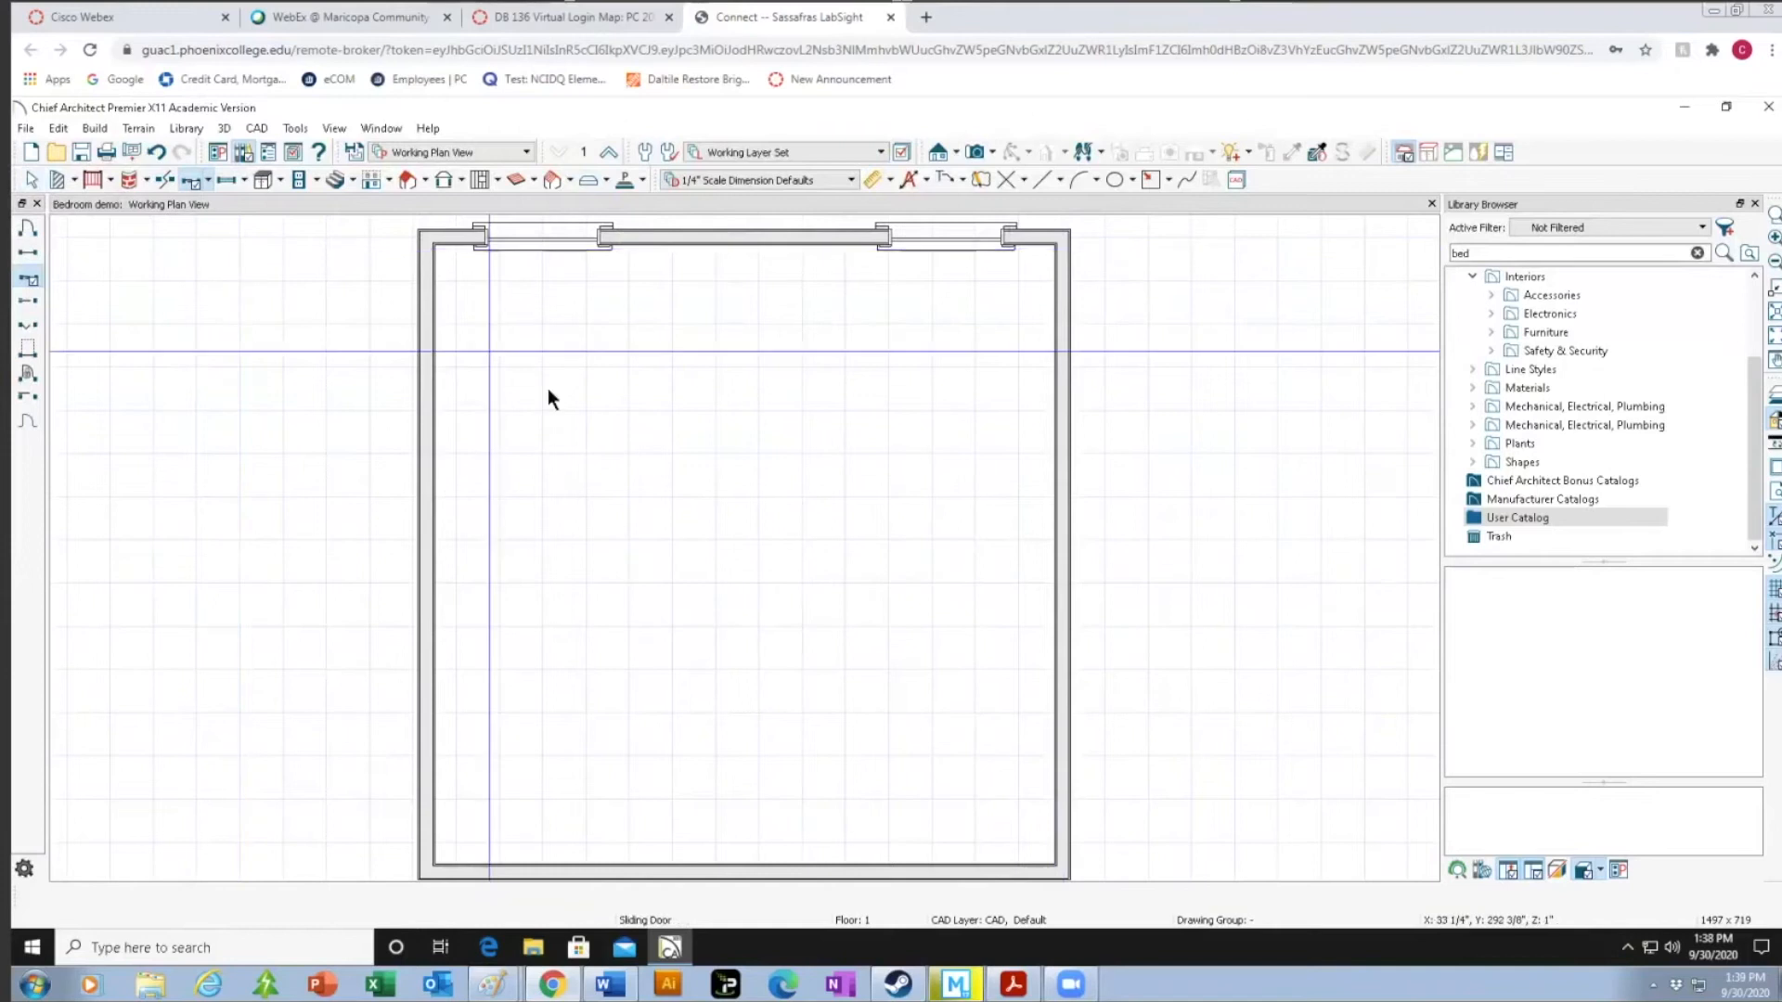
{"action": "left_click", "coordinate": [1060, 514]}
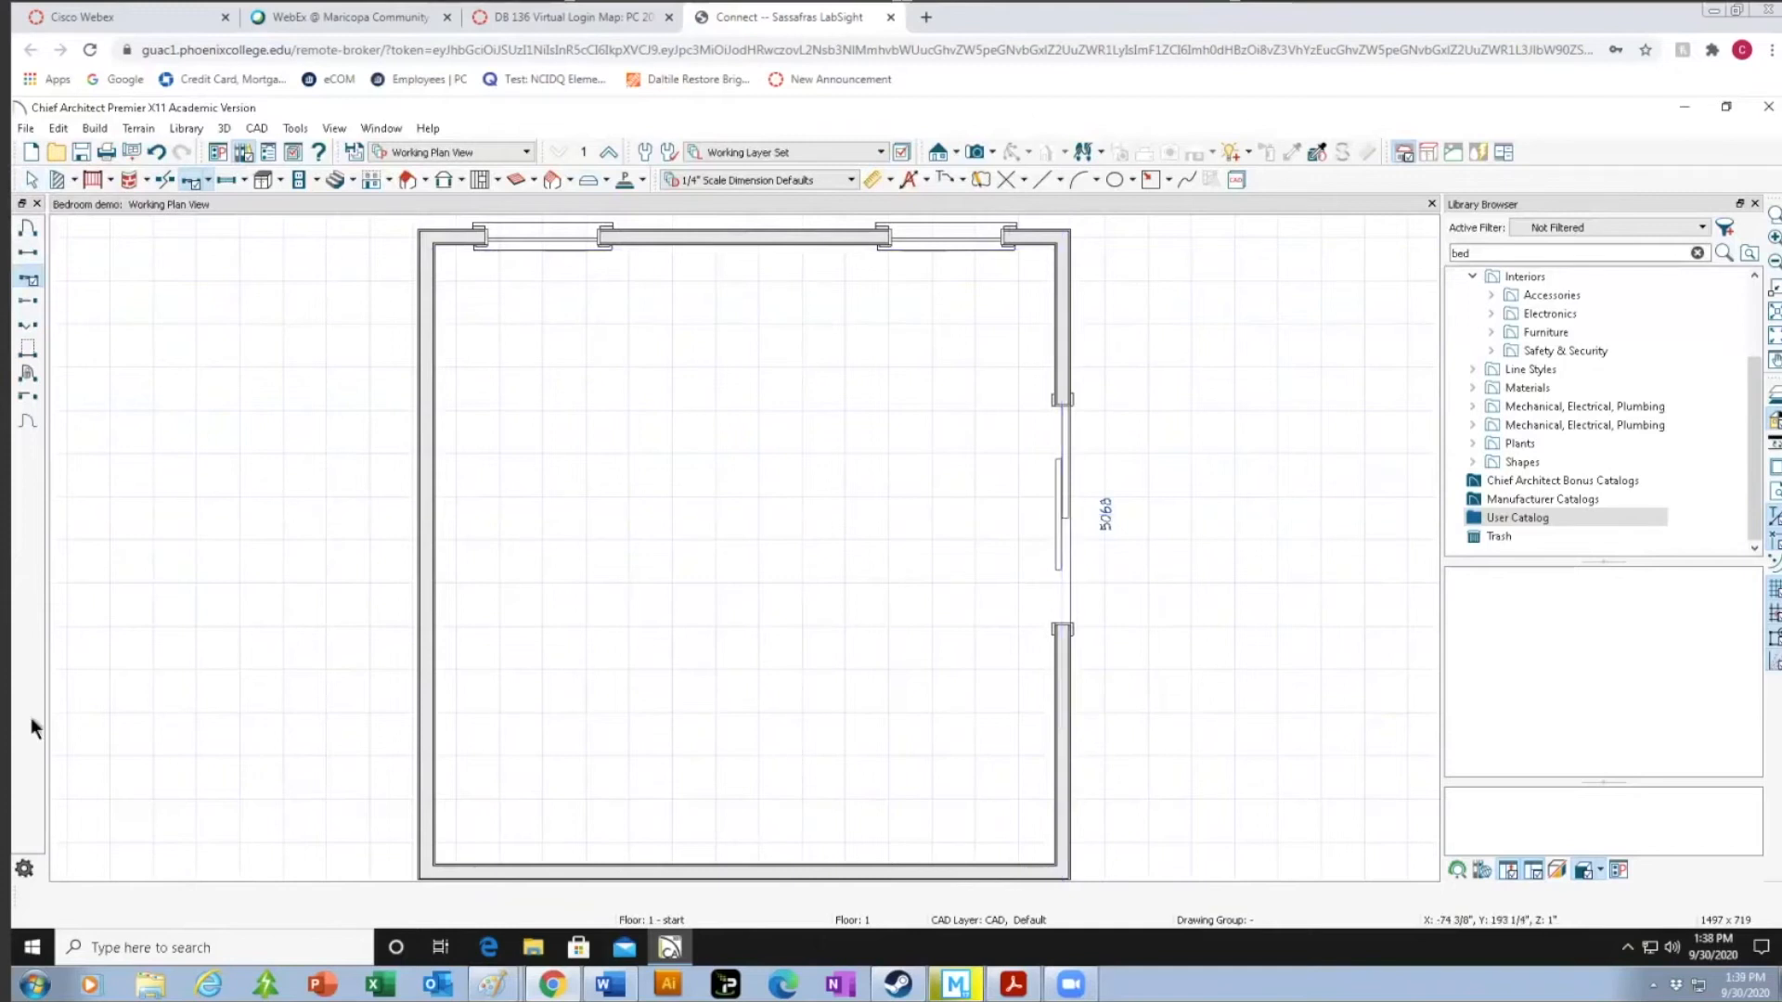
{"action": "left_click", "coordinate": [32, 179]}
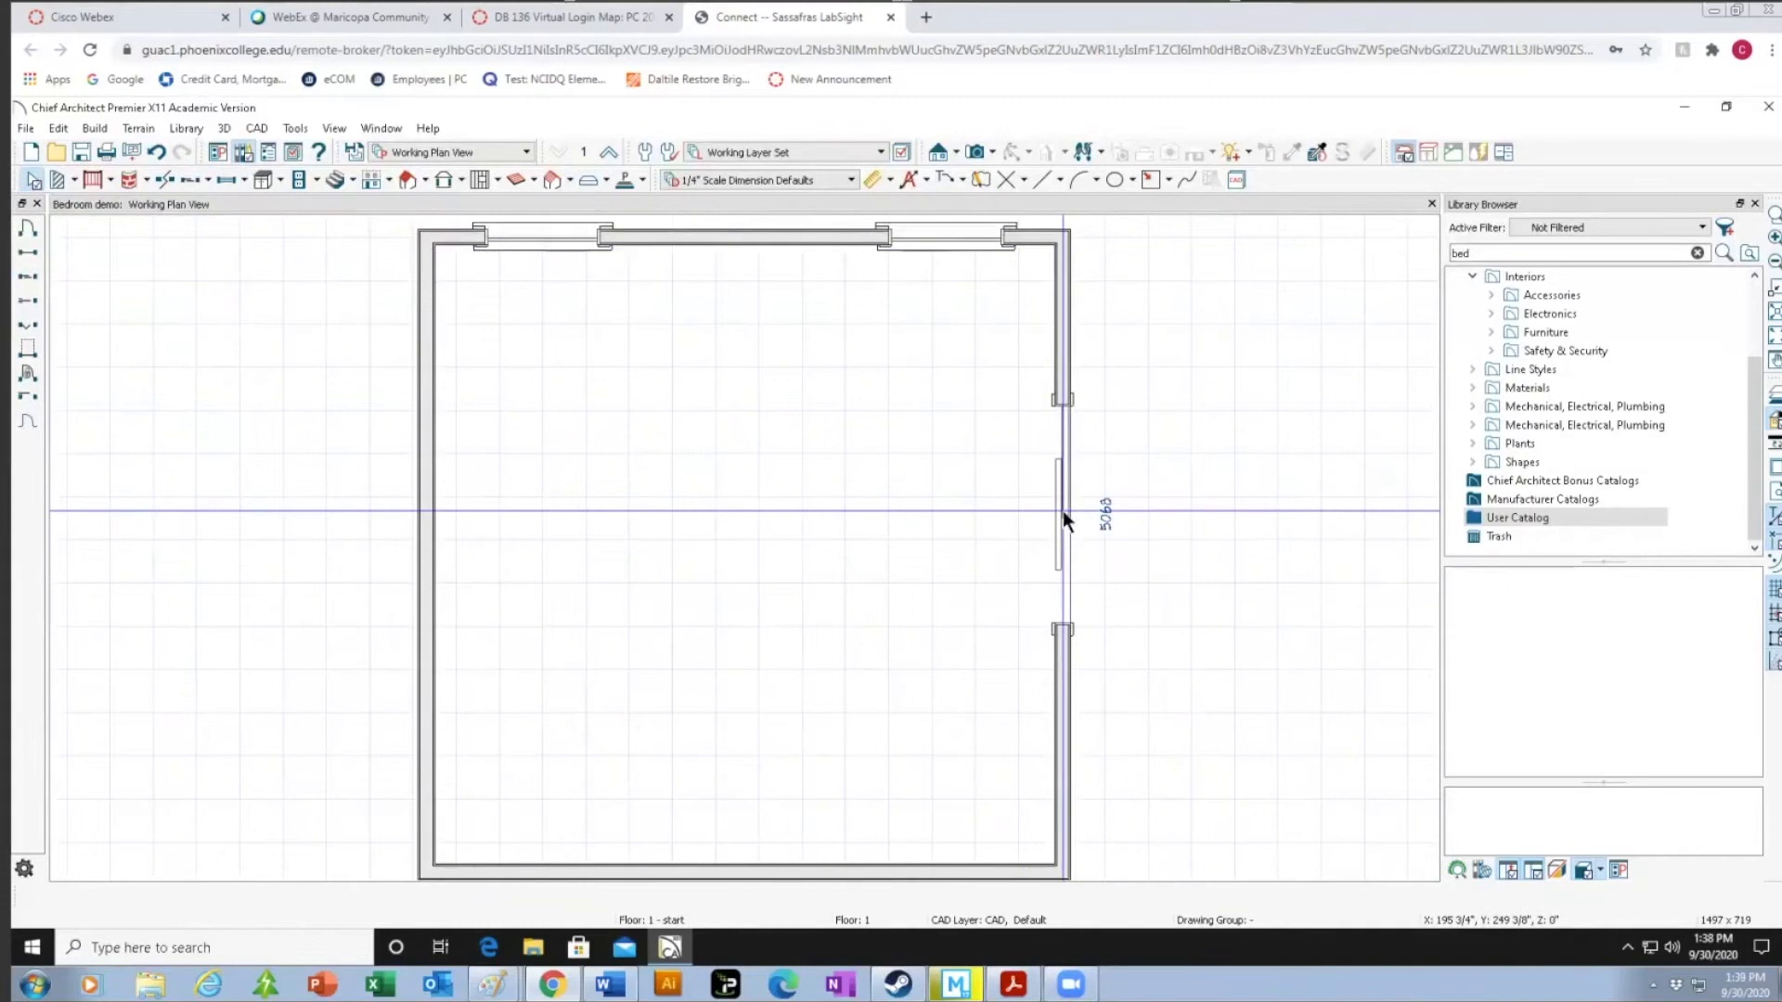
Center the sliding door along the right wall relative to the room, and deselect it.
{"action": "left_click", "coordinate": [1062, 511]}
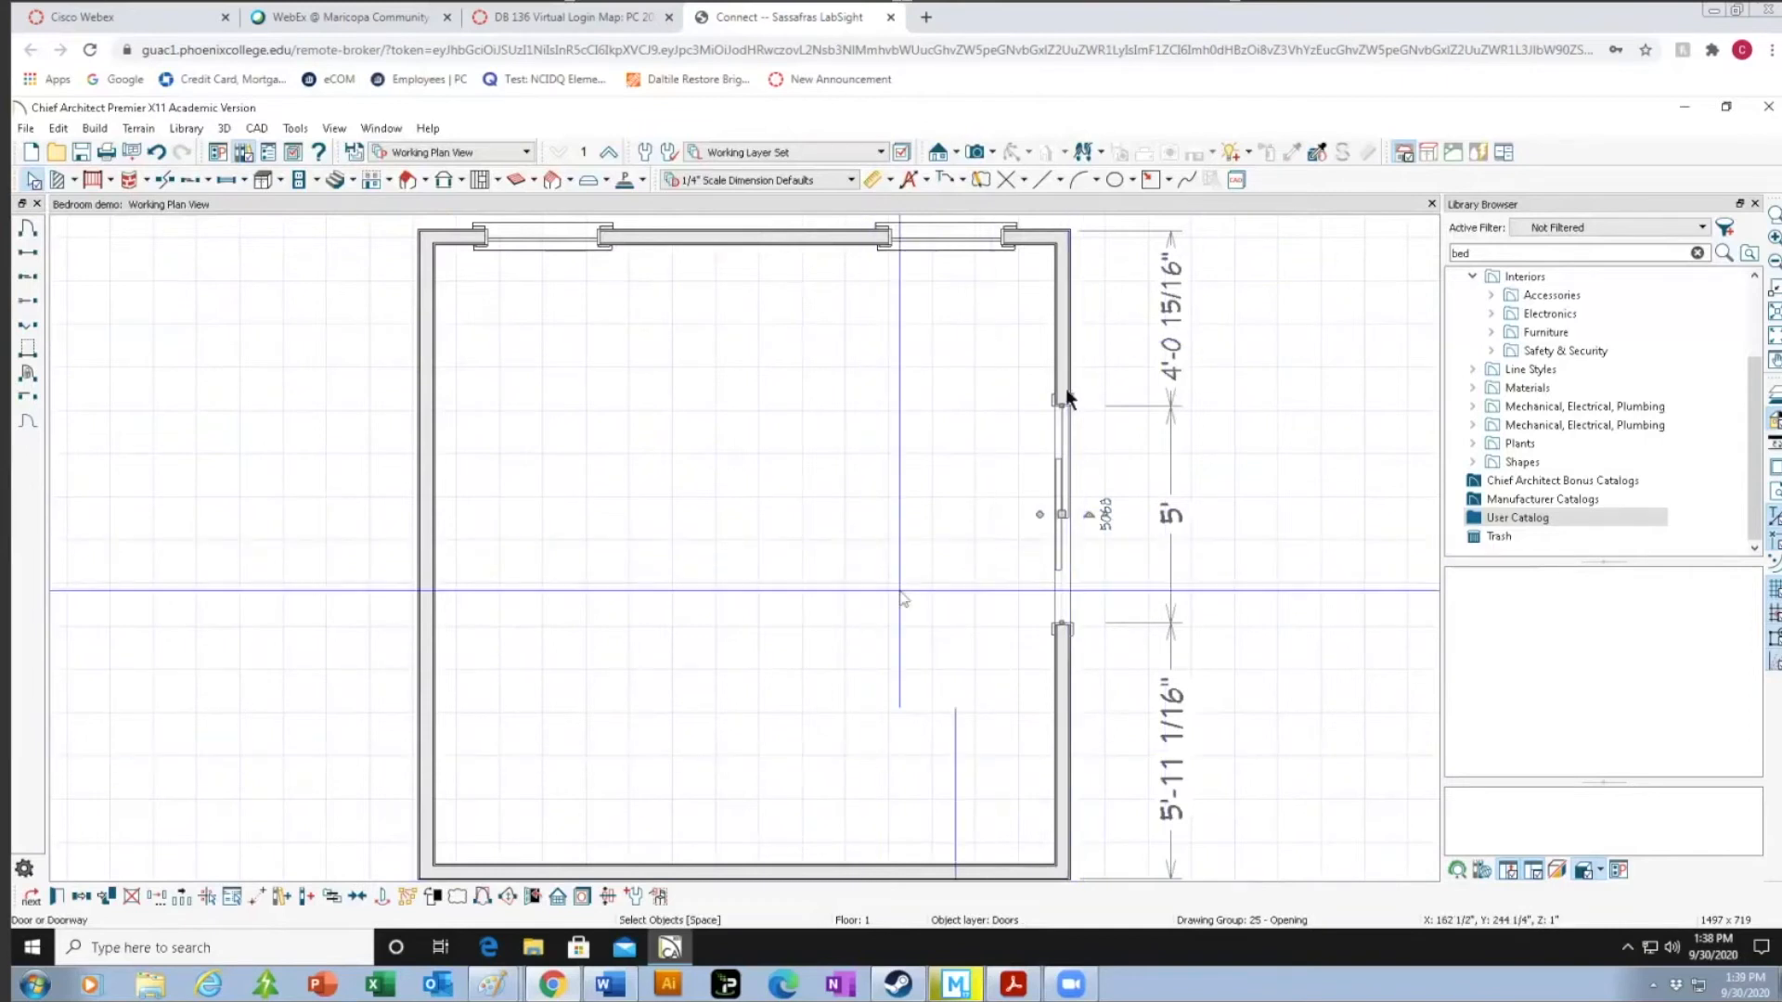
{"action": "left_click", "coordinate": [915, 514]}
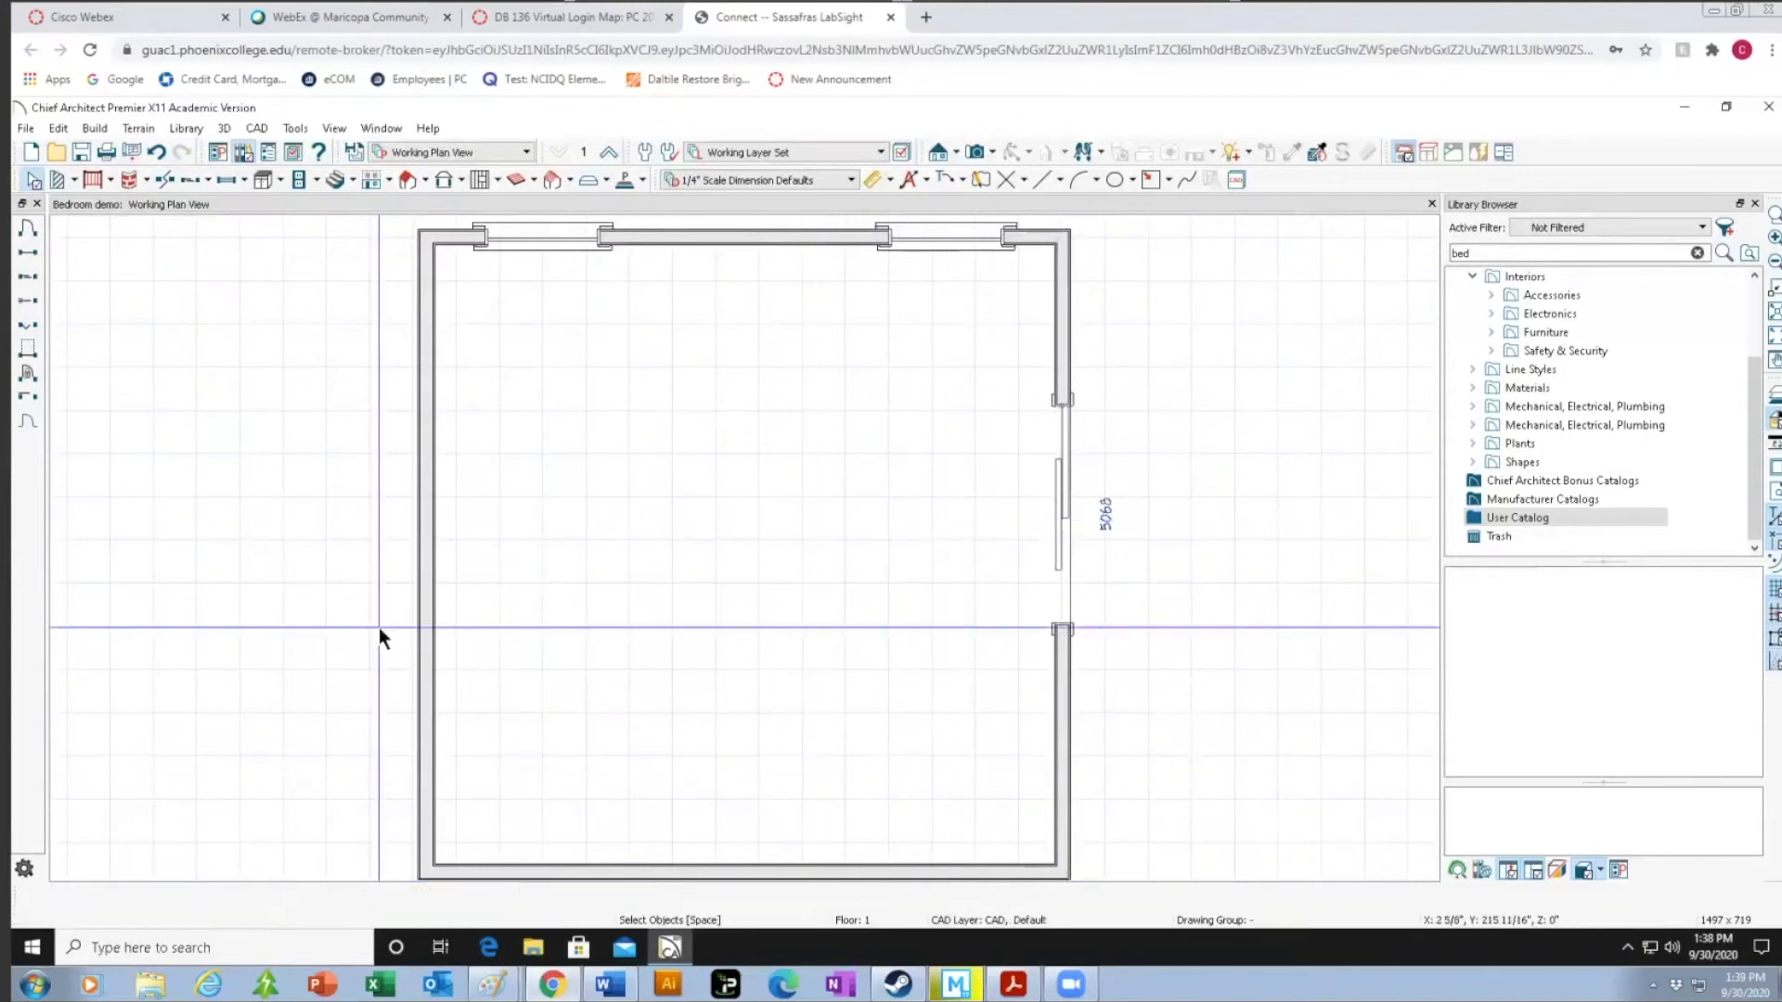
{"action": "left_click", "coordinate": [1065, 522]}
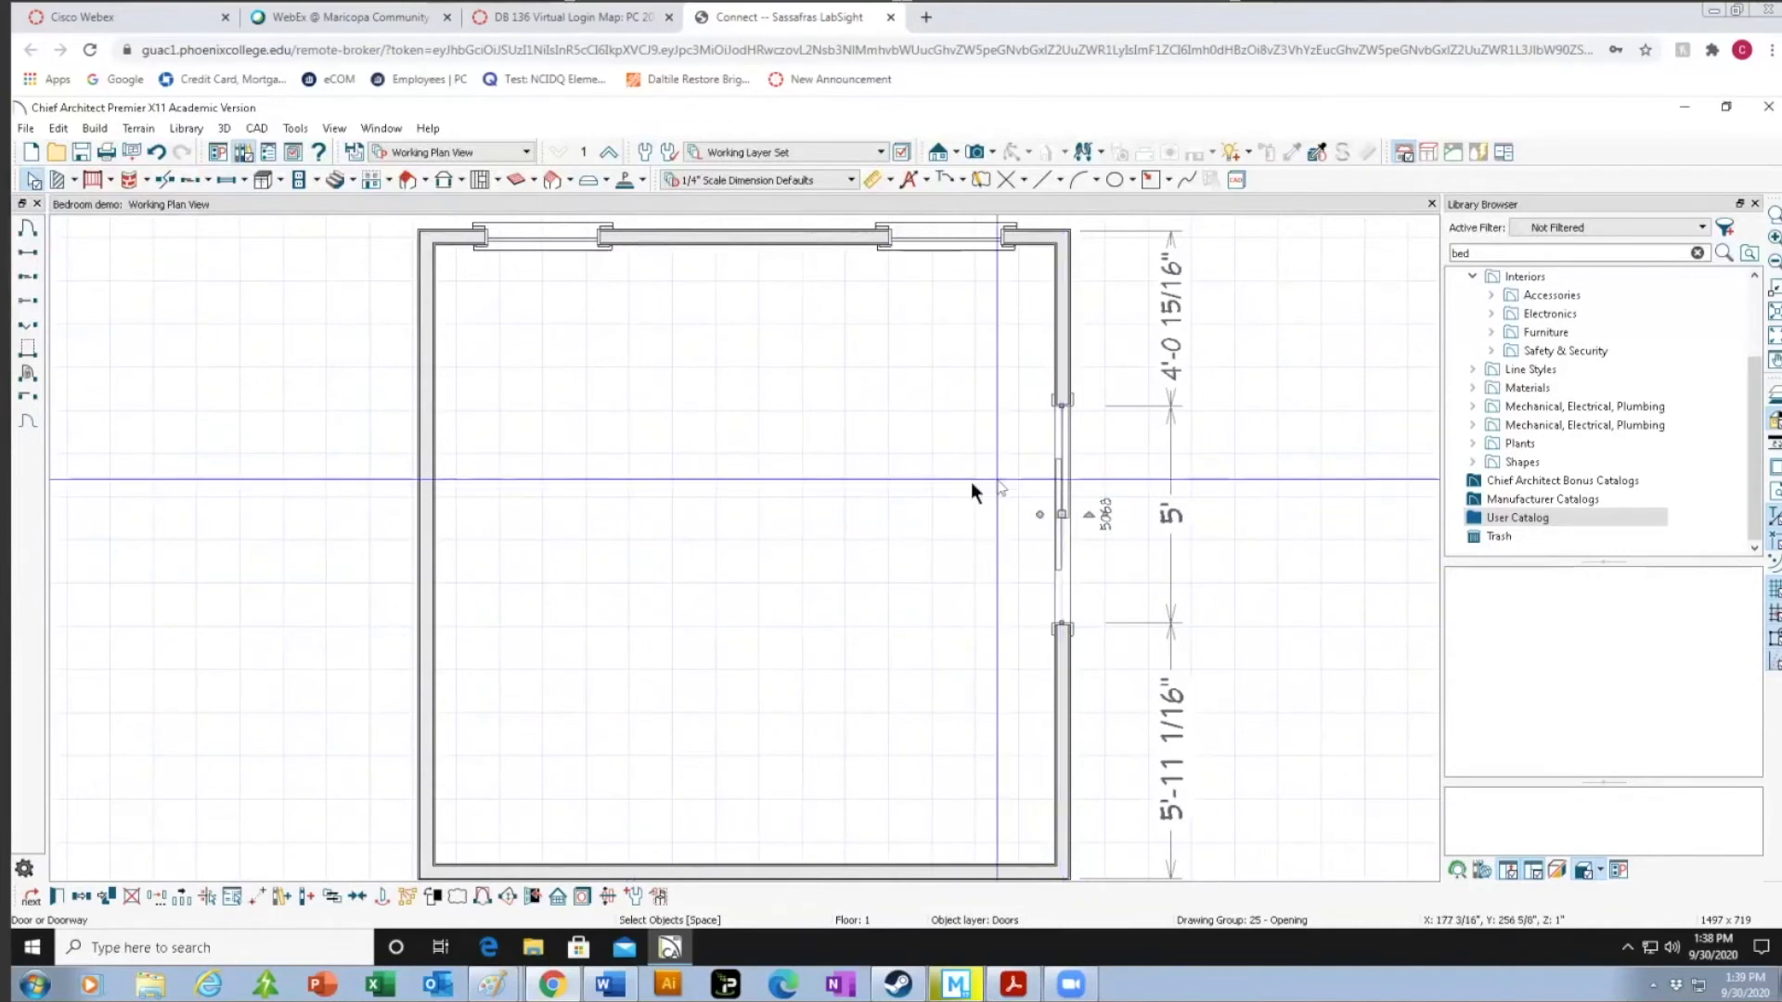
{"action": "left_click", "coordinate": [353, 898]}
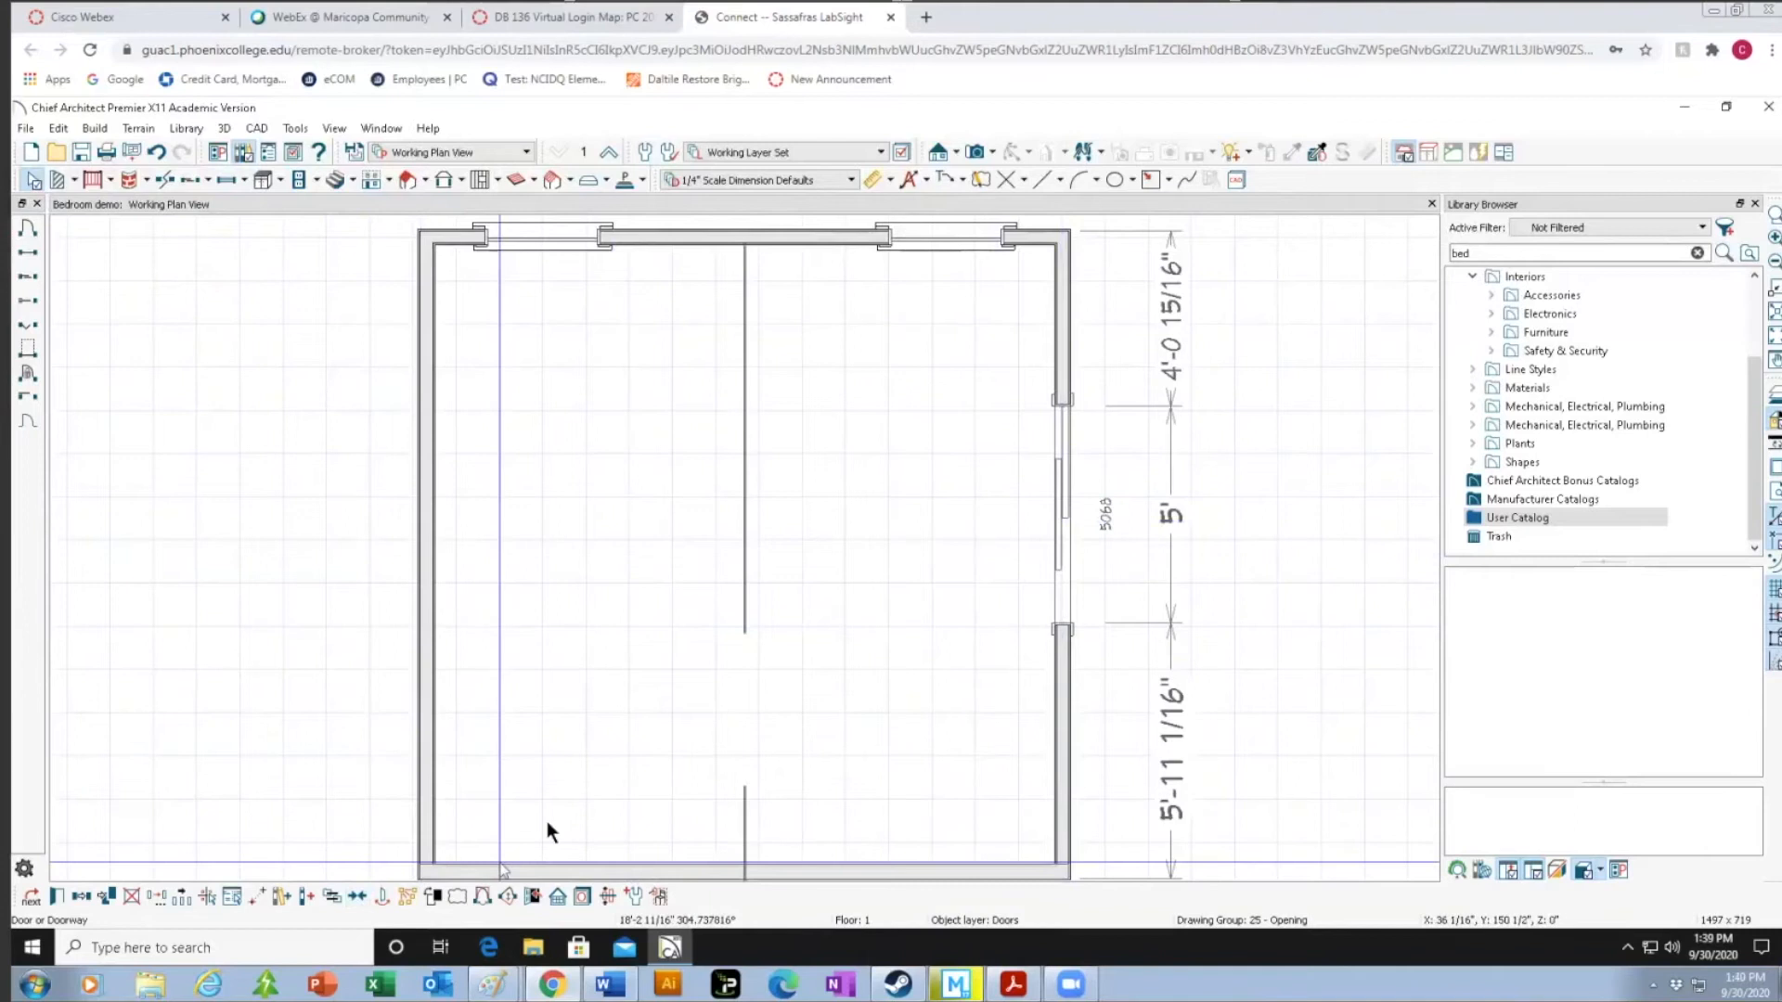
{"action": "left_click", "coordinate": [777, 539]}
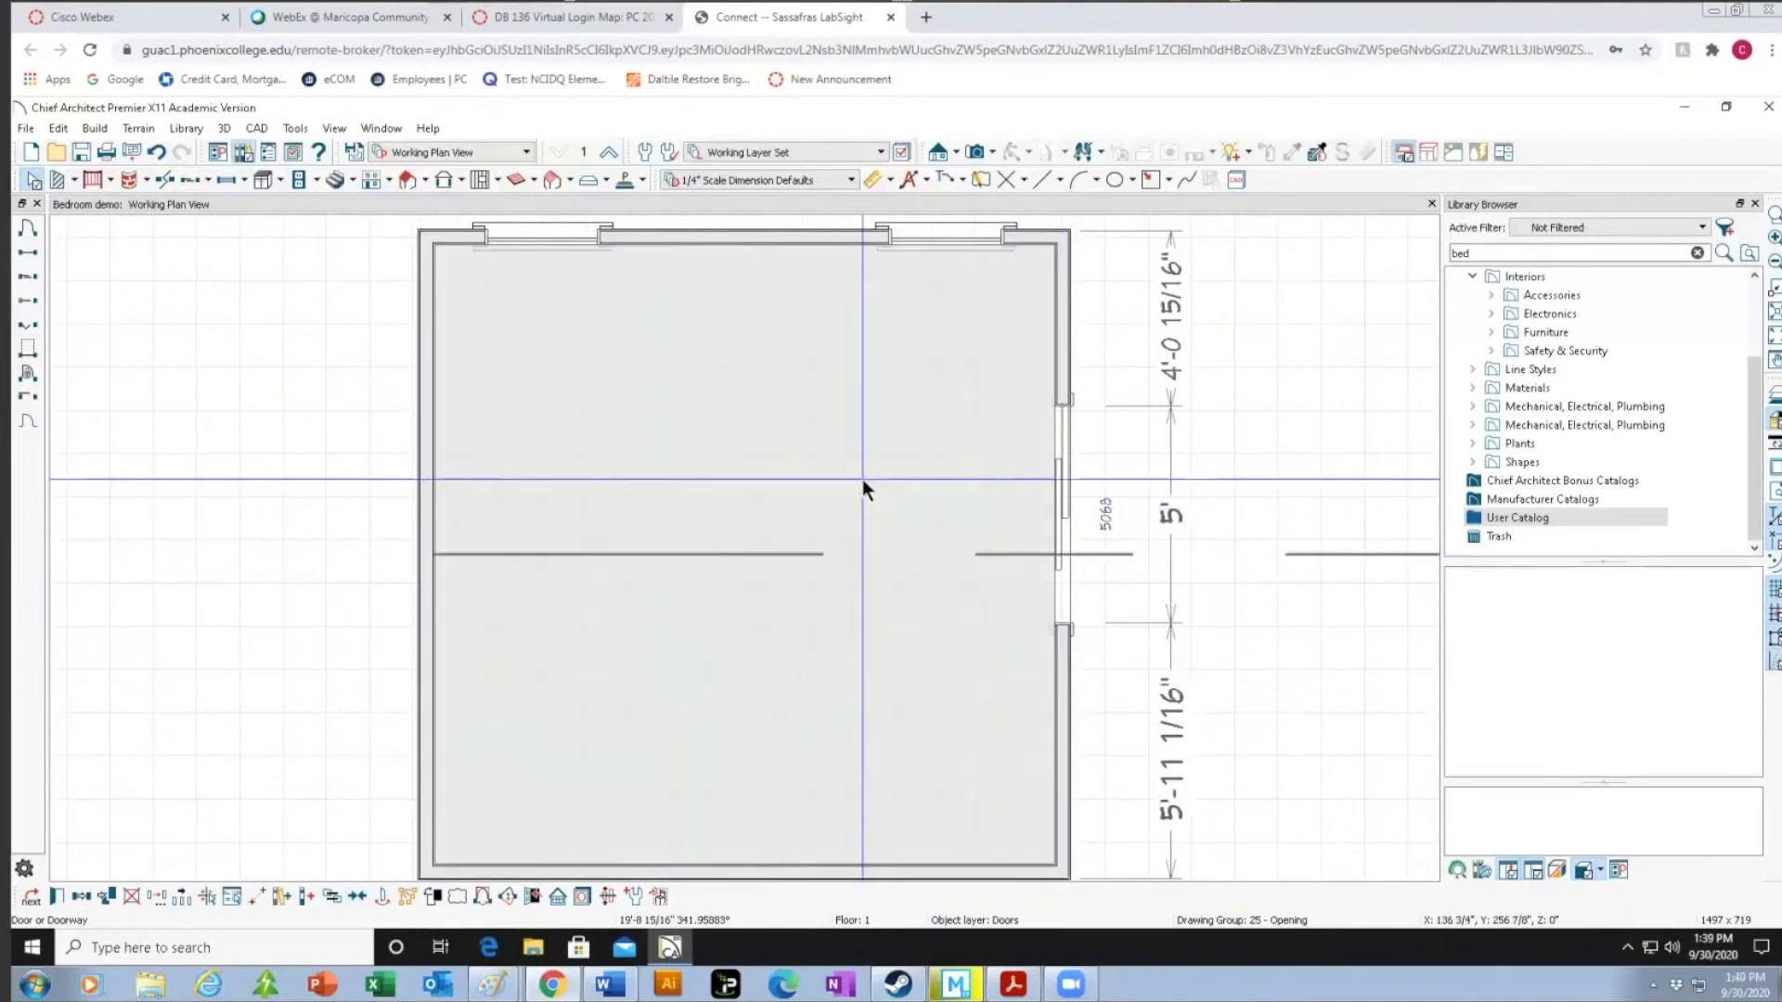
{"action": "left_click", "coordinate": [900, 555]}
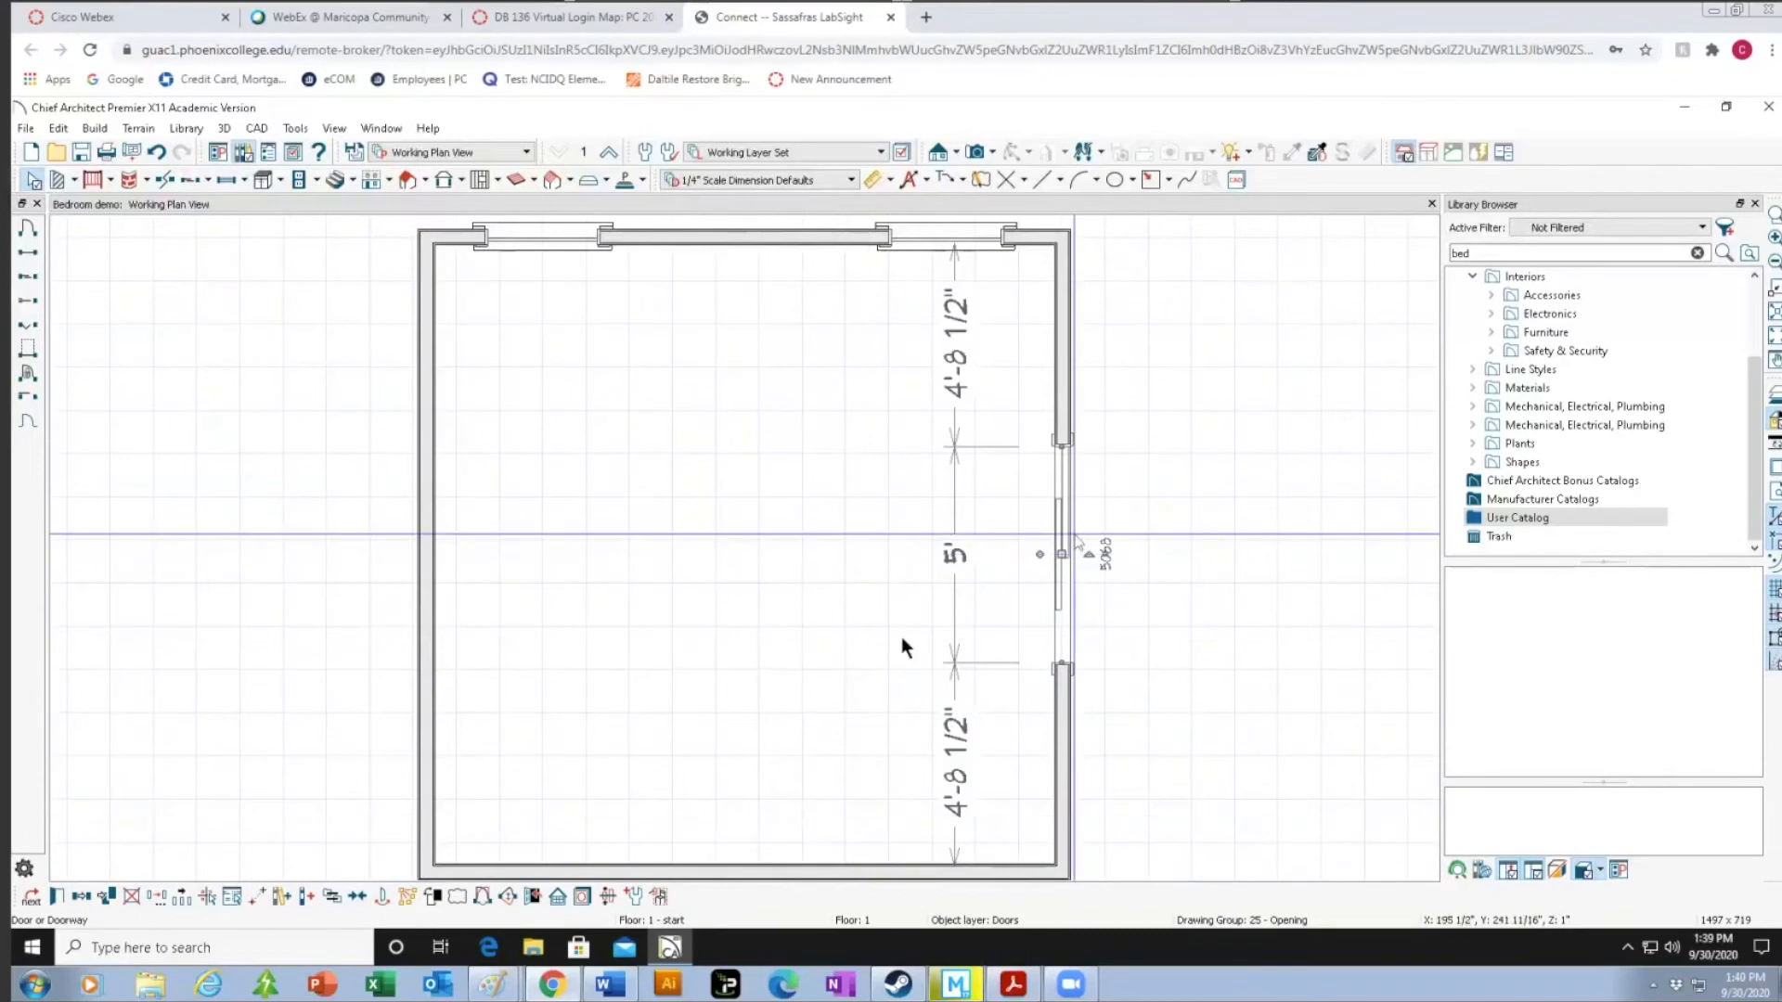
{"action": "left_click", "coordinate": [825, 625]}
{"action": "left_click", "coordinate": [1239, 587]}
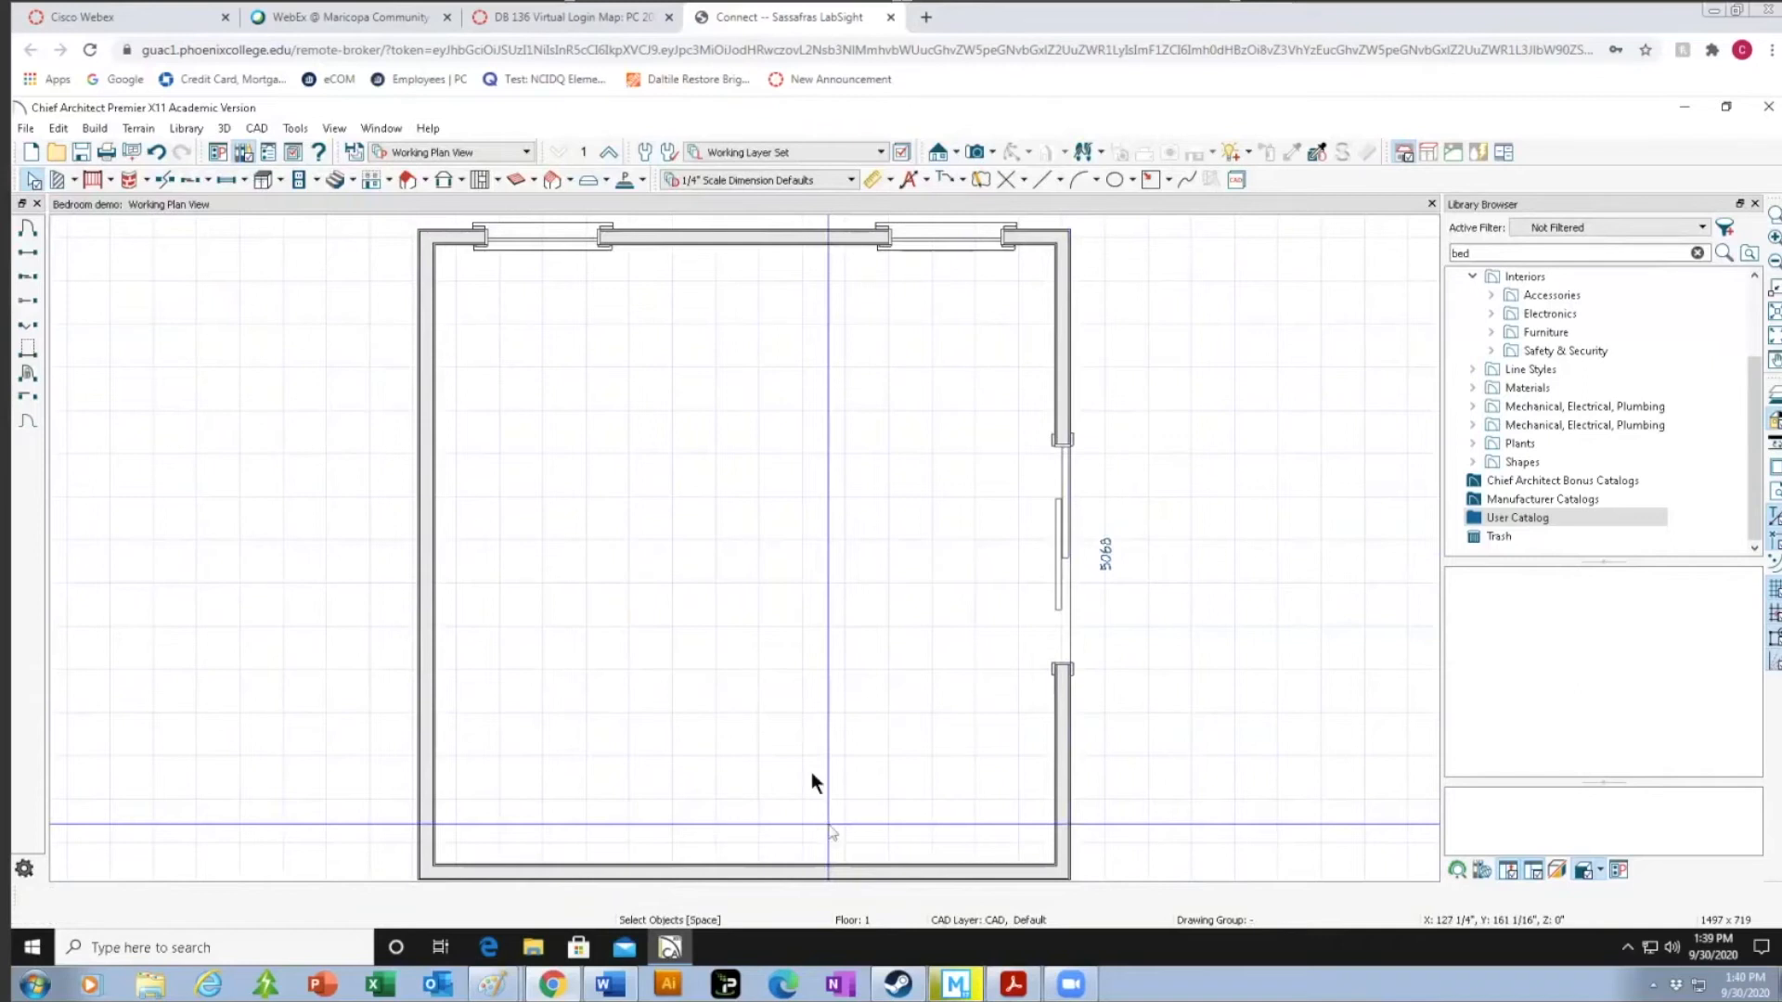
Close the Library Browser to enlarge the drawing area, and reopen it.
{"action": "scroll", "coordinate": [193, 331], "scroll_direction": "down", "scroll_amount": 1}
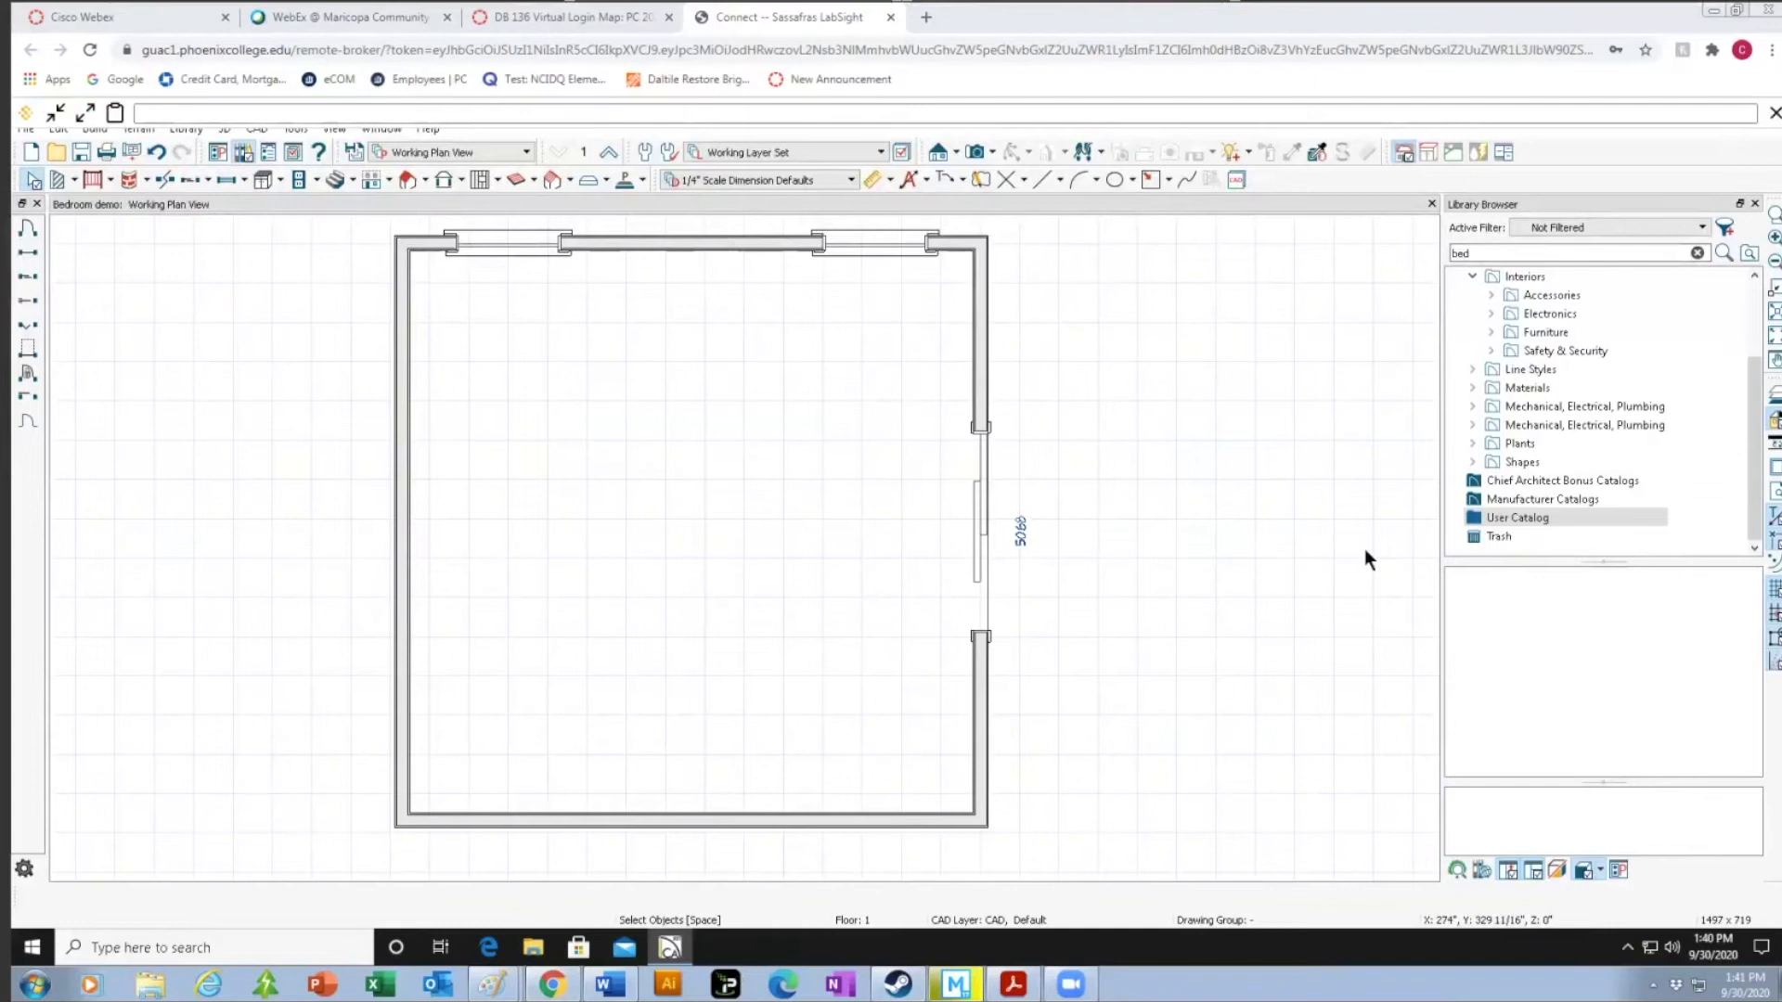
{"action": "left_click", "coordinate": [1754, 204]}
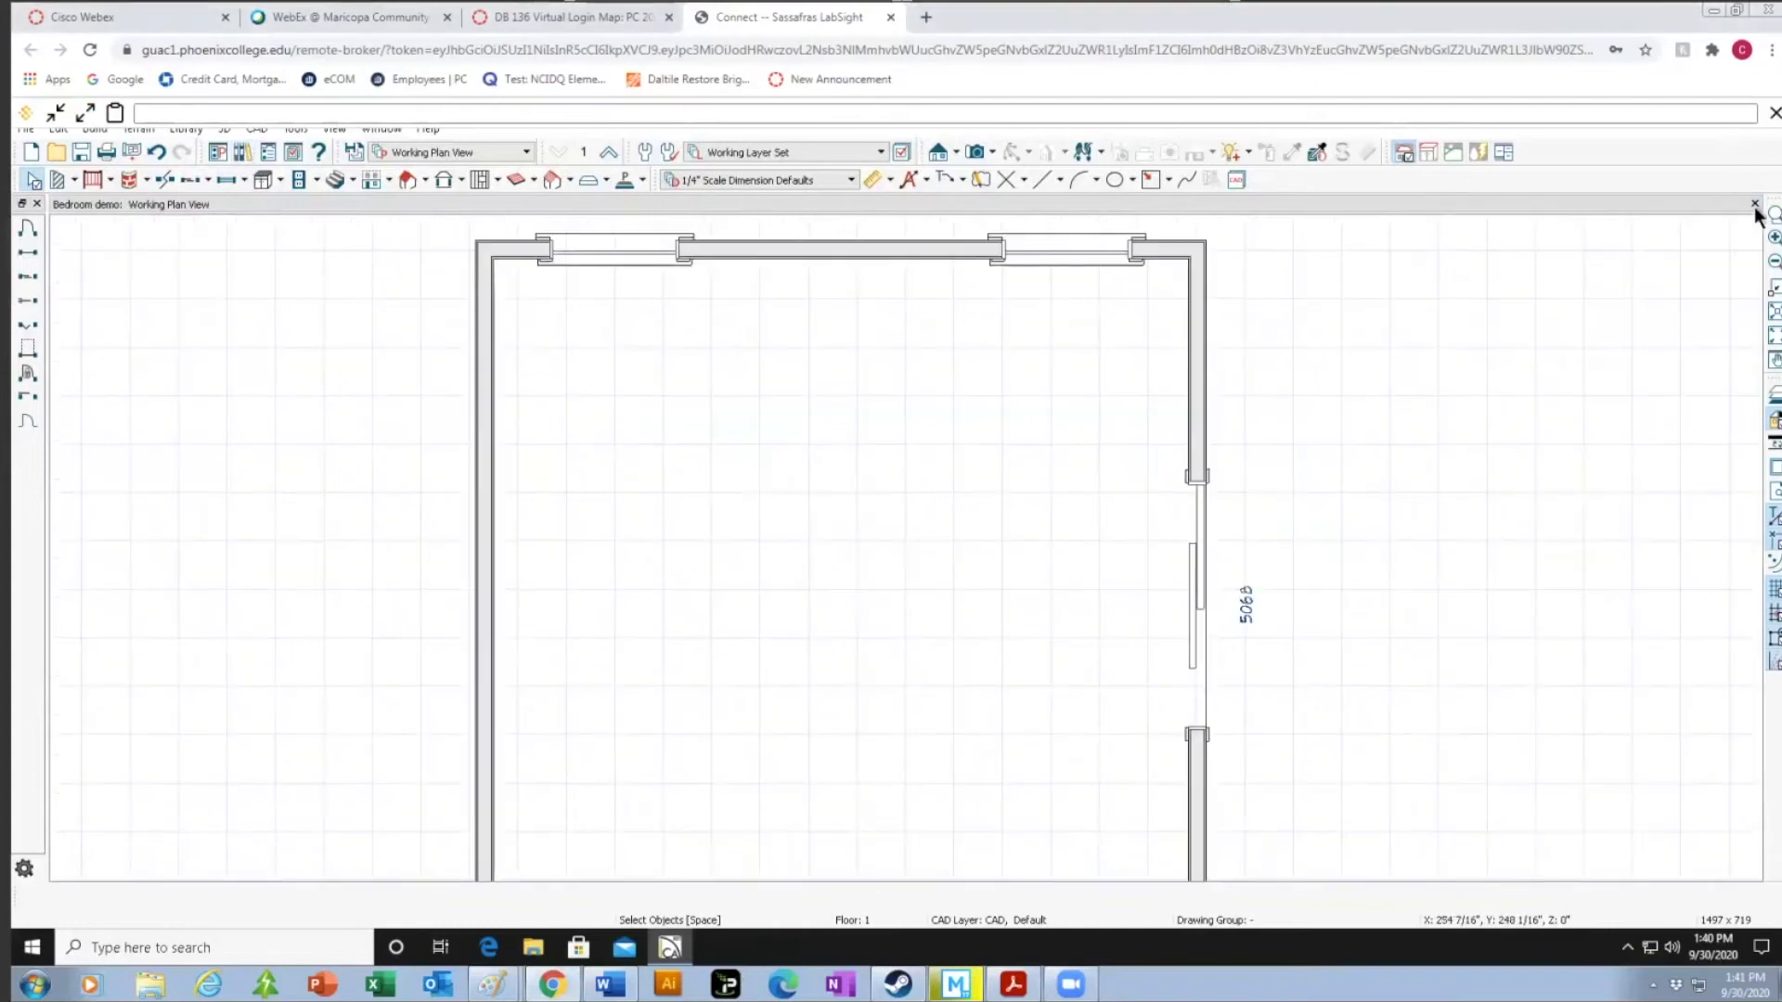
{"action": "scroll", "coordinate": [1449, 638], "scroll_direction": "down", "scroll_amount": 1}
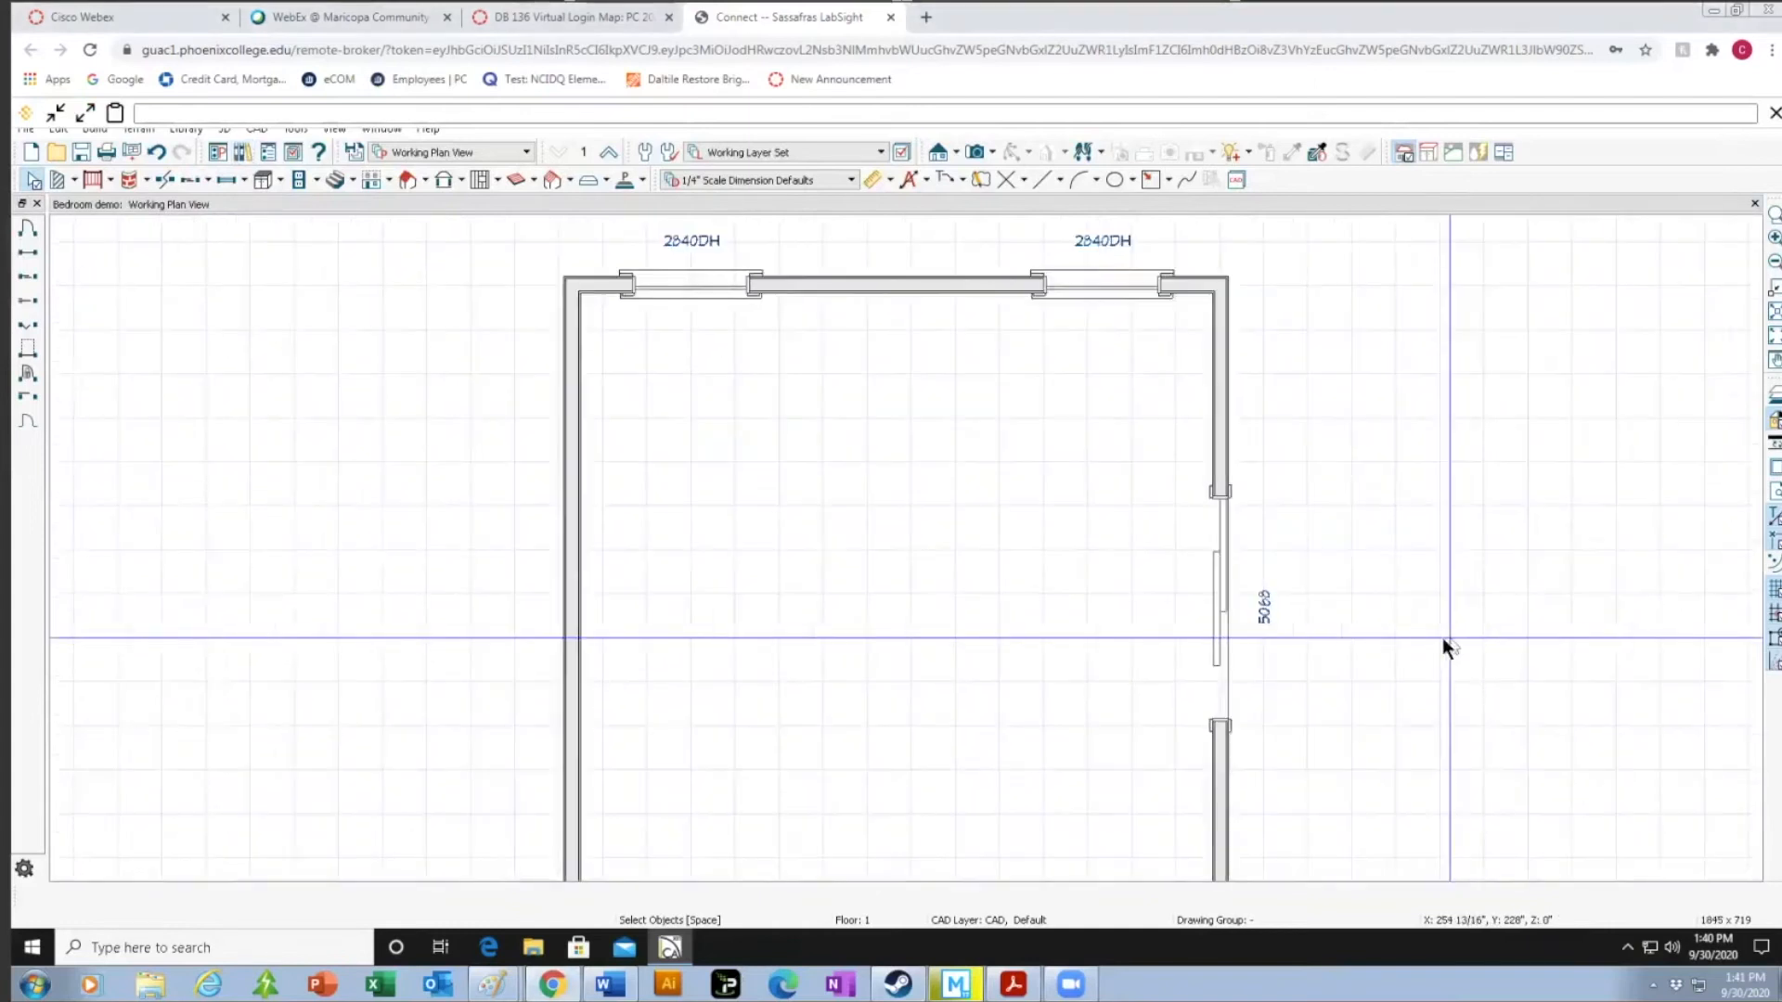
{"action": "scroll", "coordinate": [1442, 637], "scroll_direction": "down", "scroll_amount": 1}
{"action": "scroll", "coordinate": [1384, 692], "scroll_direction": "up", "scroll_amount": 1}
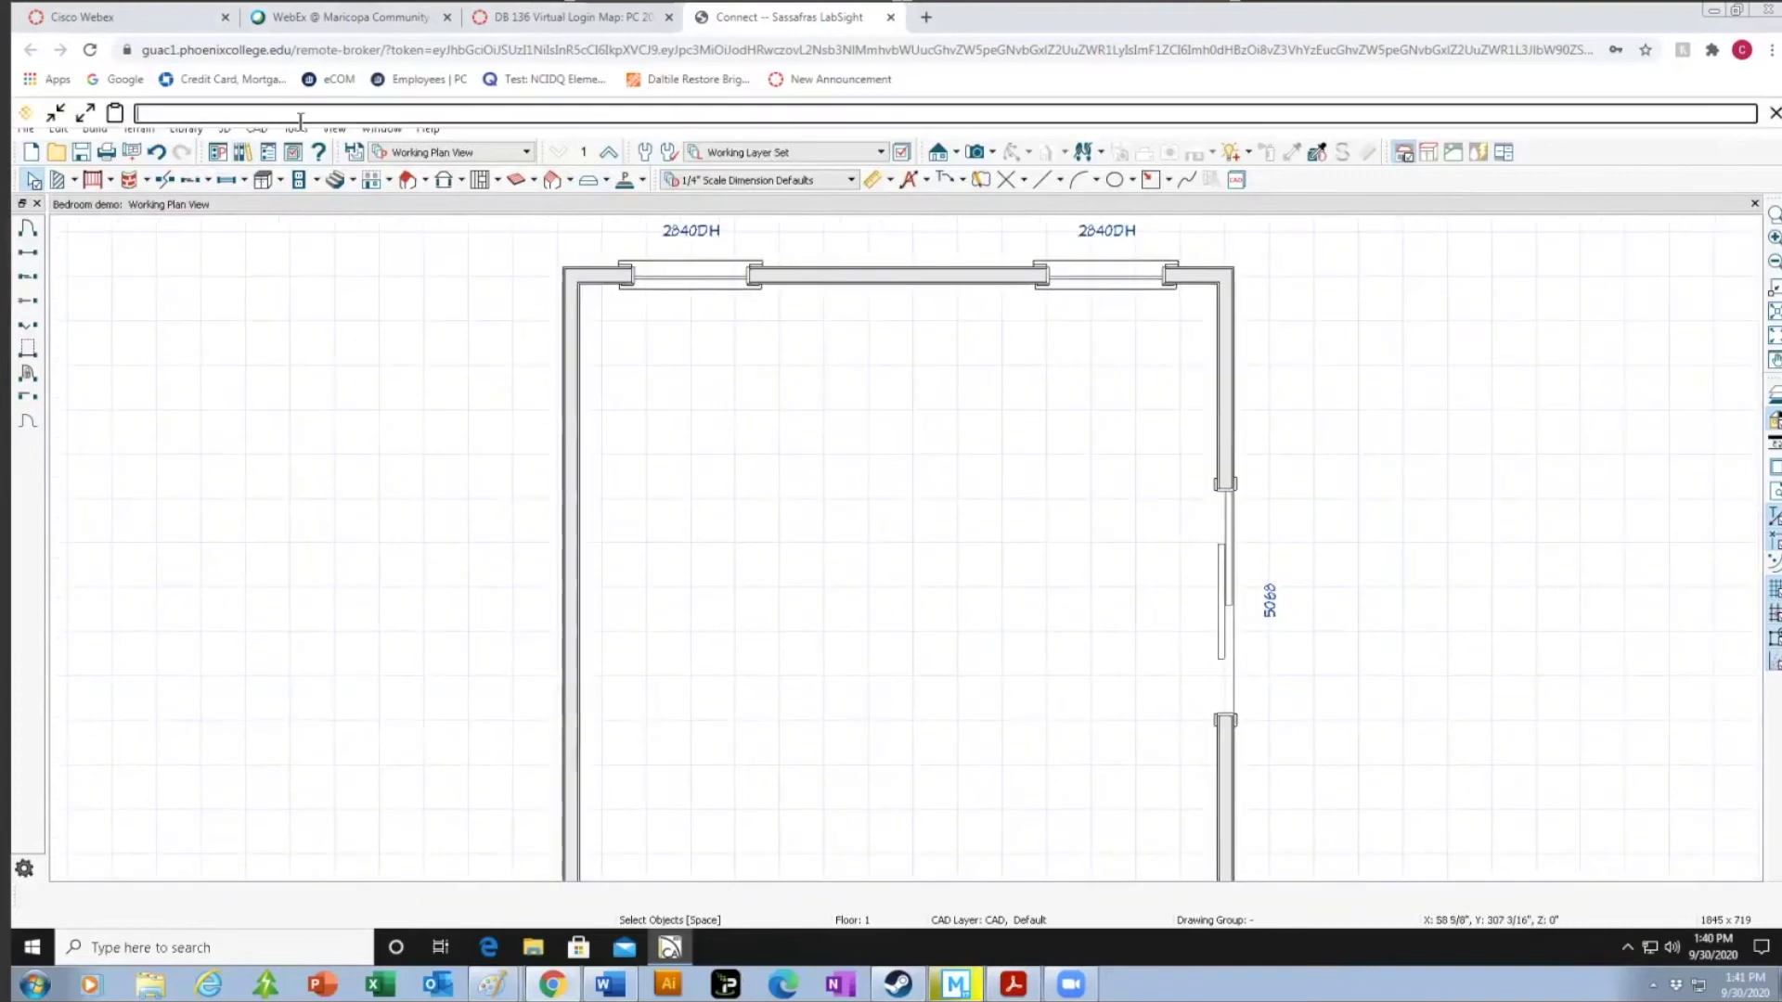
{"action": "left_click", "coordinate": [242, 152]}
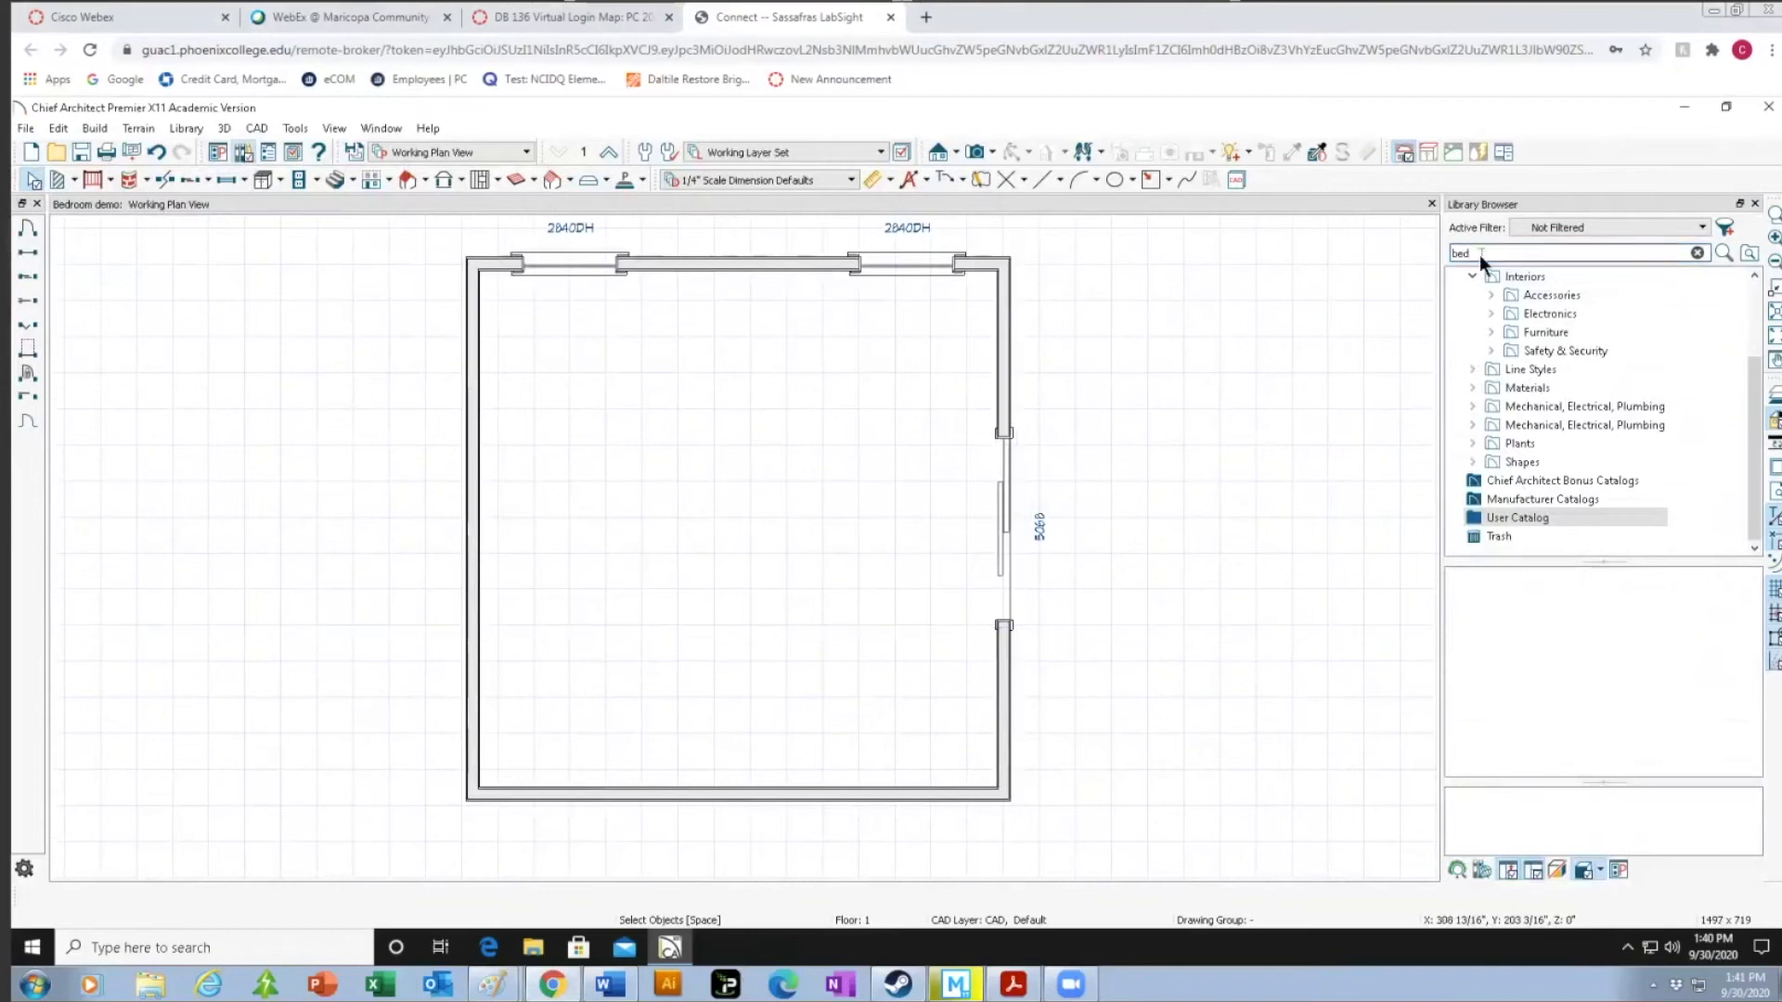
Search the library for "bed" and place a Craftsman Bed against the upper wall between the two windows.
{"action": "key", "text": "BackSpace"}
{"action": "key", "text": "BackSpace"}
{"action": "key", "text": "BackSpace"}
{"action": "type", "text": "bed"}
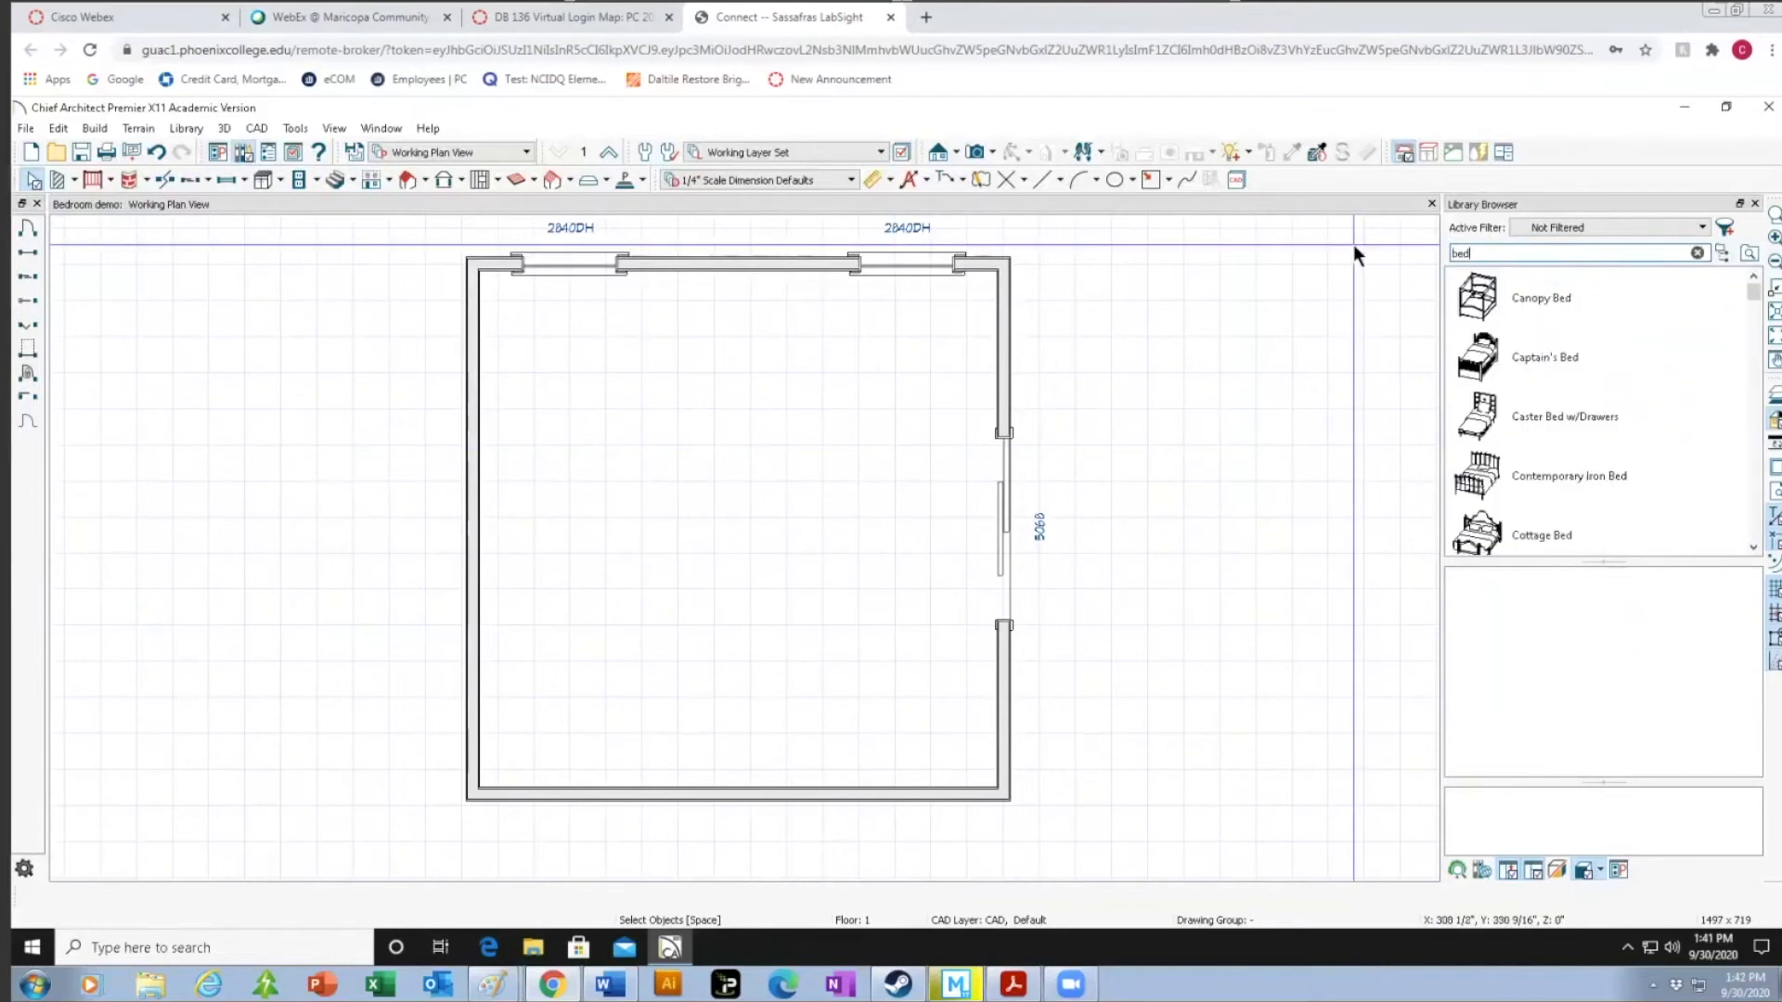
{"action": "scroll", "coordinate": [1753, 302], "scroll_direction": "down", "scroll_amount": 2}
{"action": "left_click_drag", "start_coordinate": [1753, 304], "coordinate": [1775, 272]}
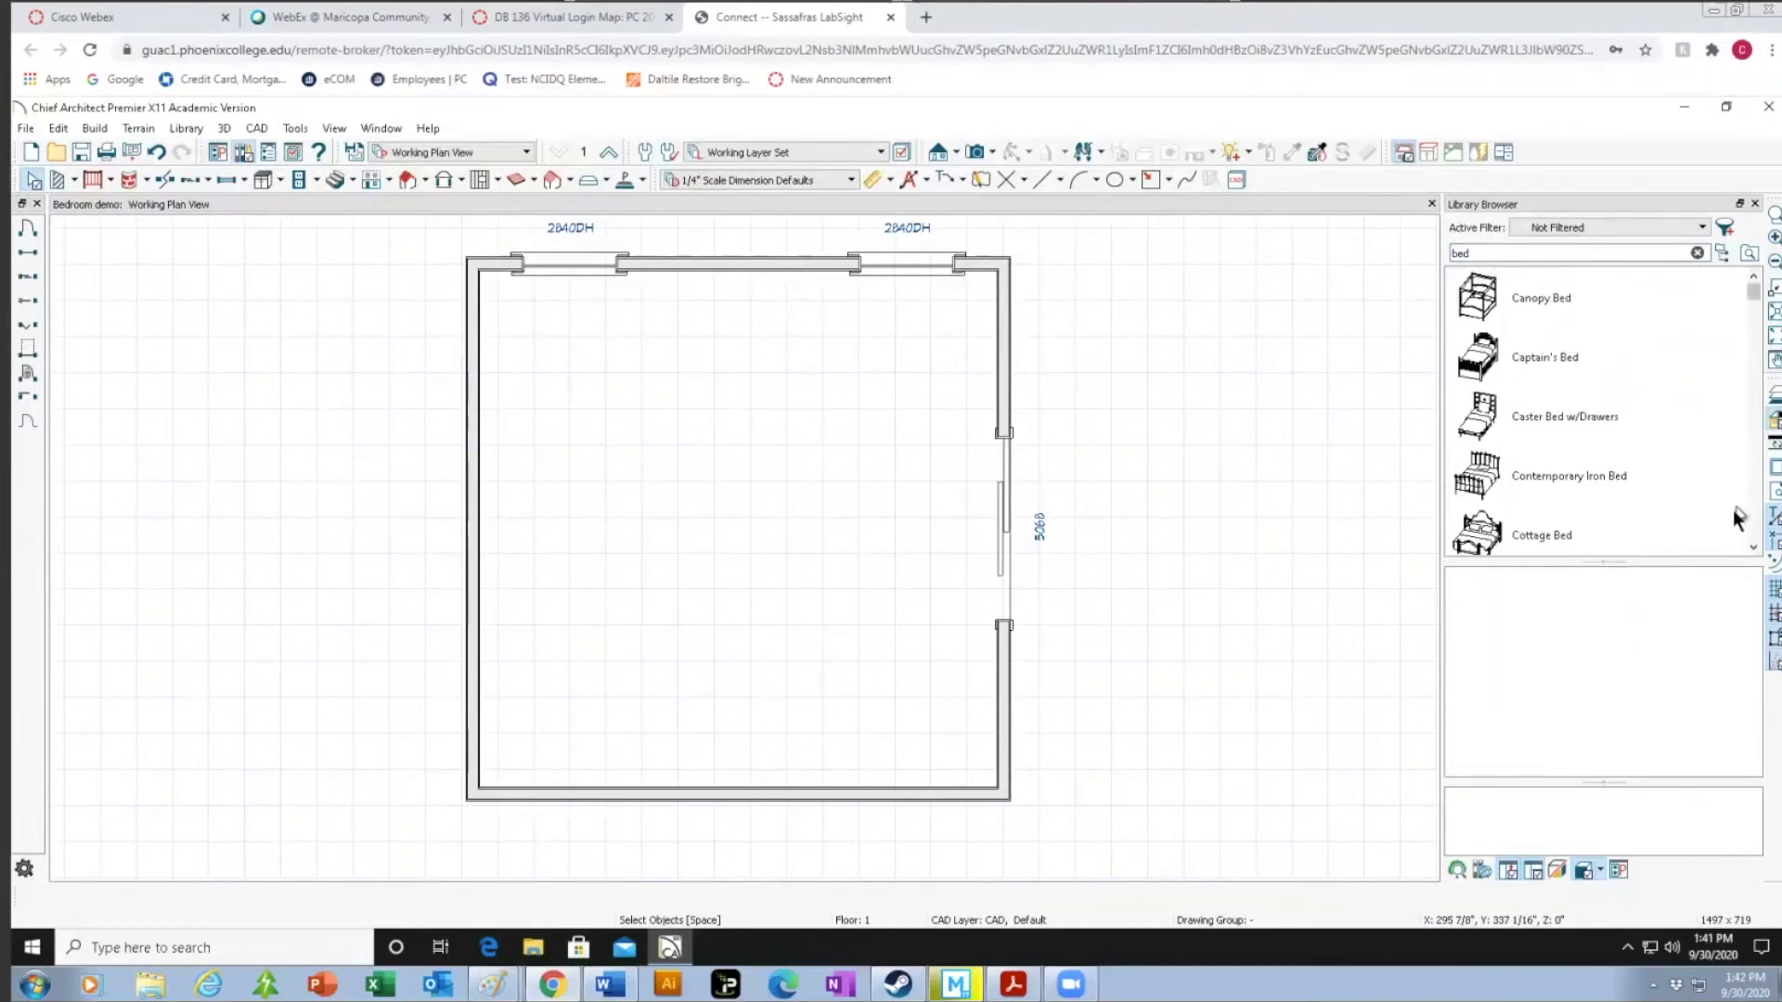
{"action": "left_click", "coordinate": [1753, 547]}
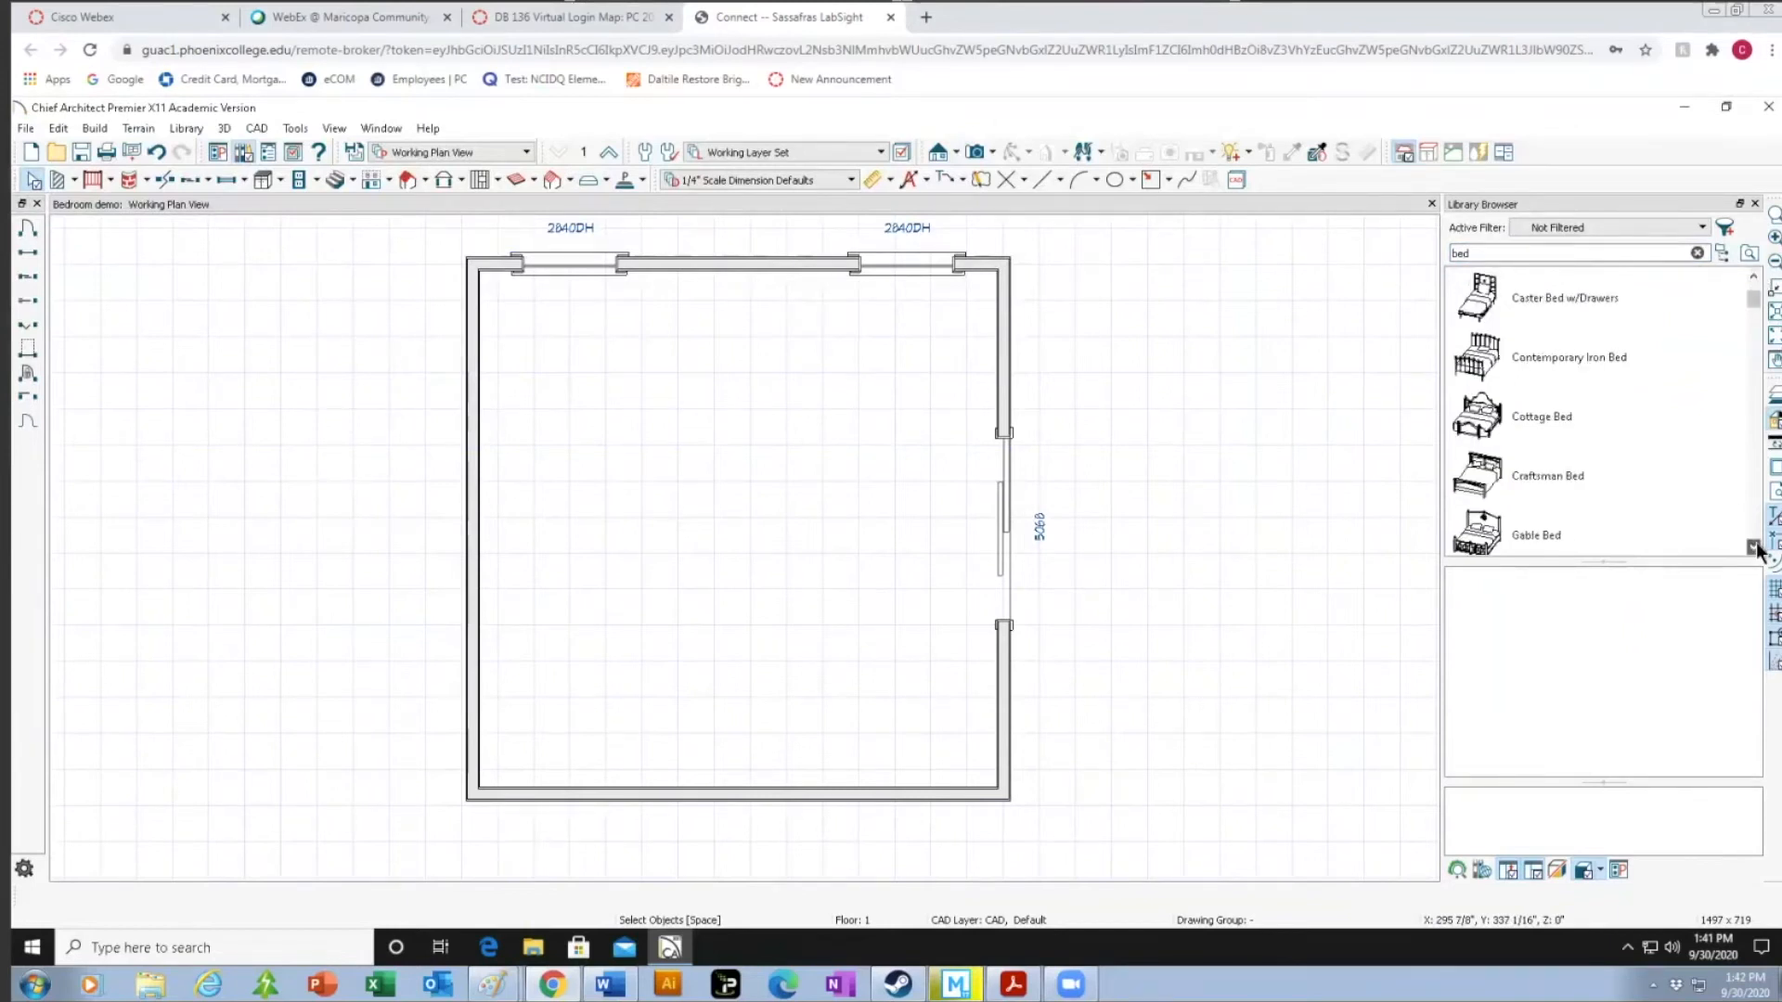
{"action": "left_click", "coordinate": [1542, 475]}
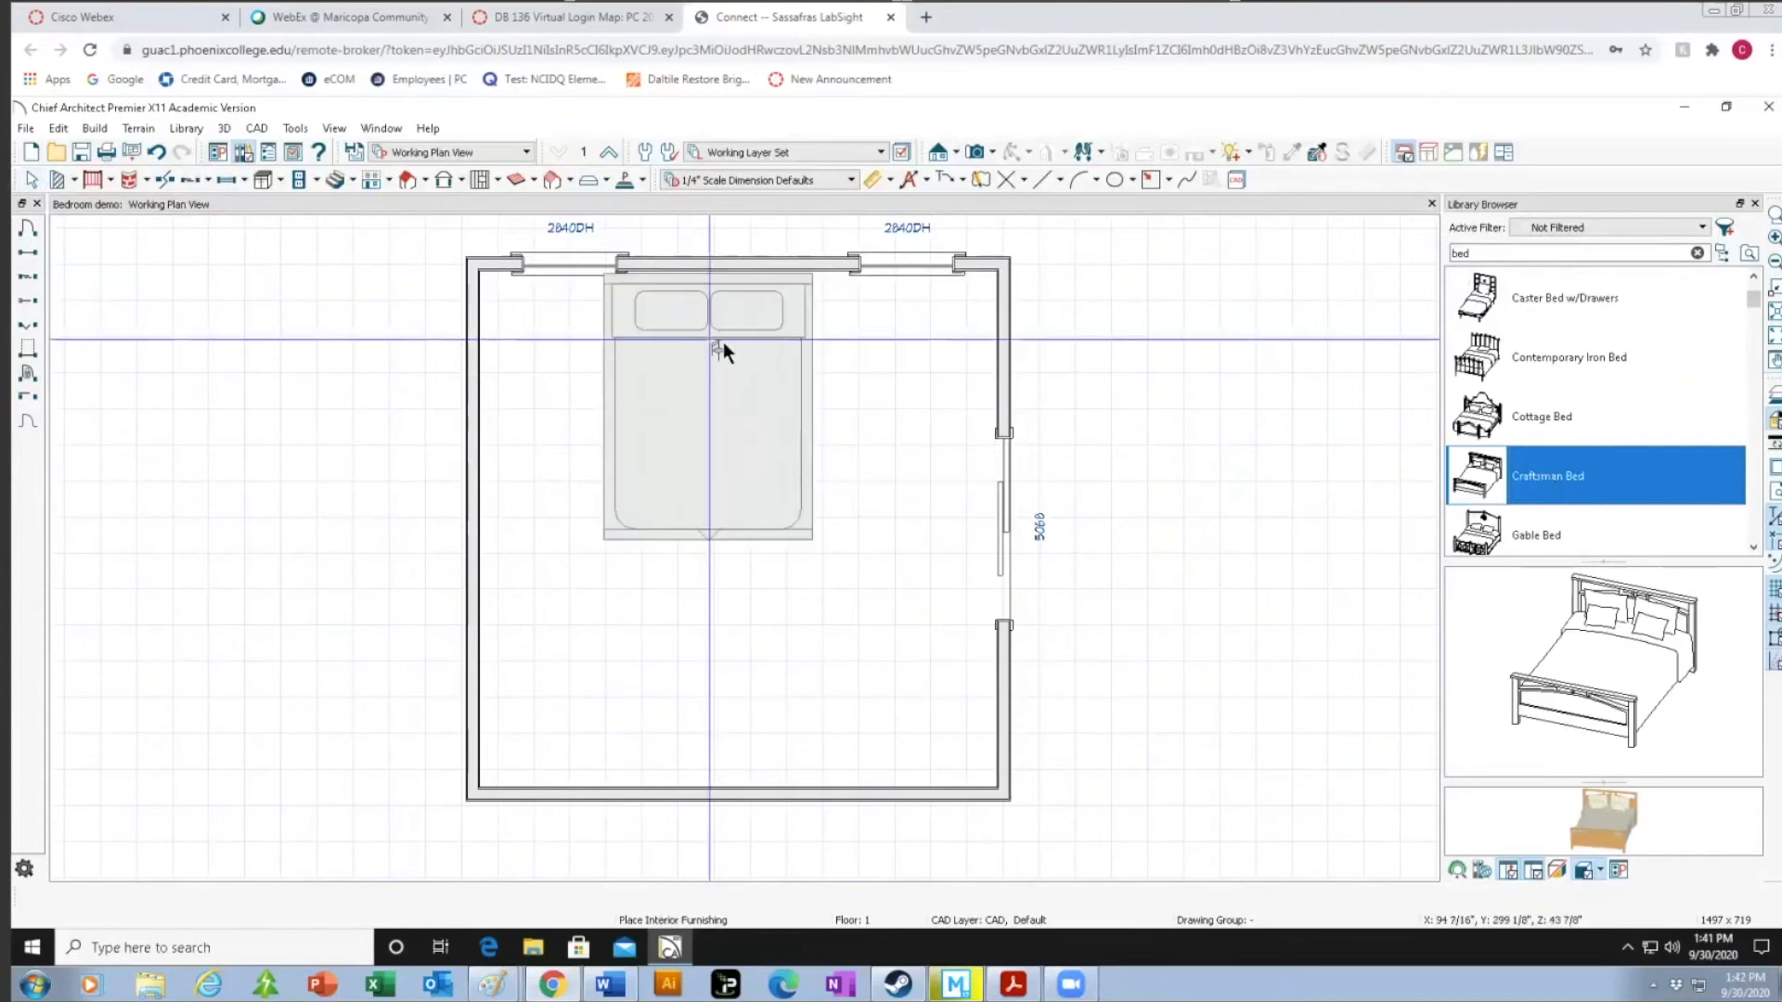
{"action": "left_click", "coordinate": [742, 347]}
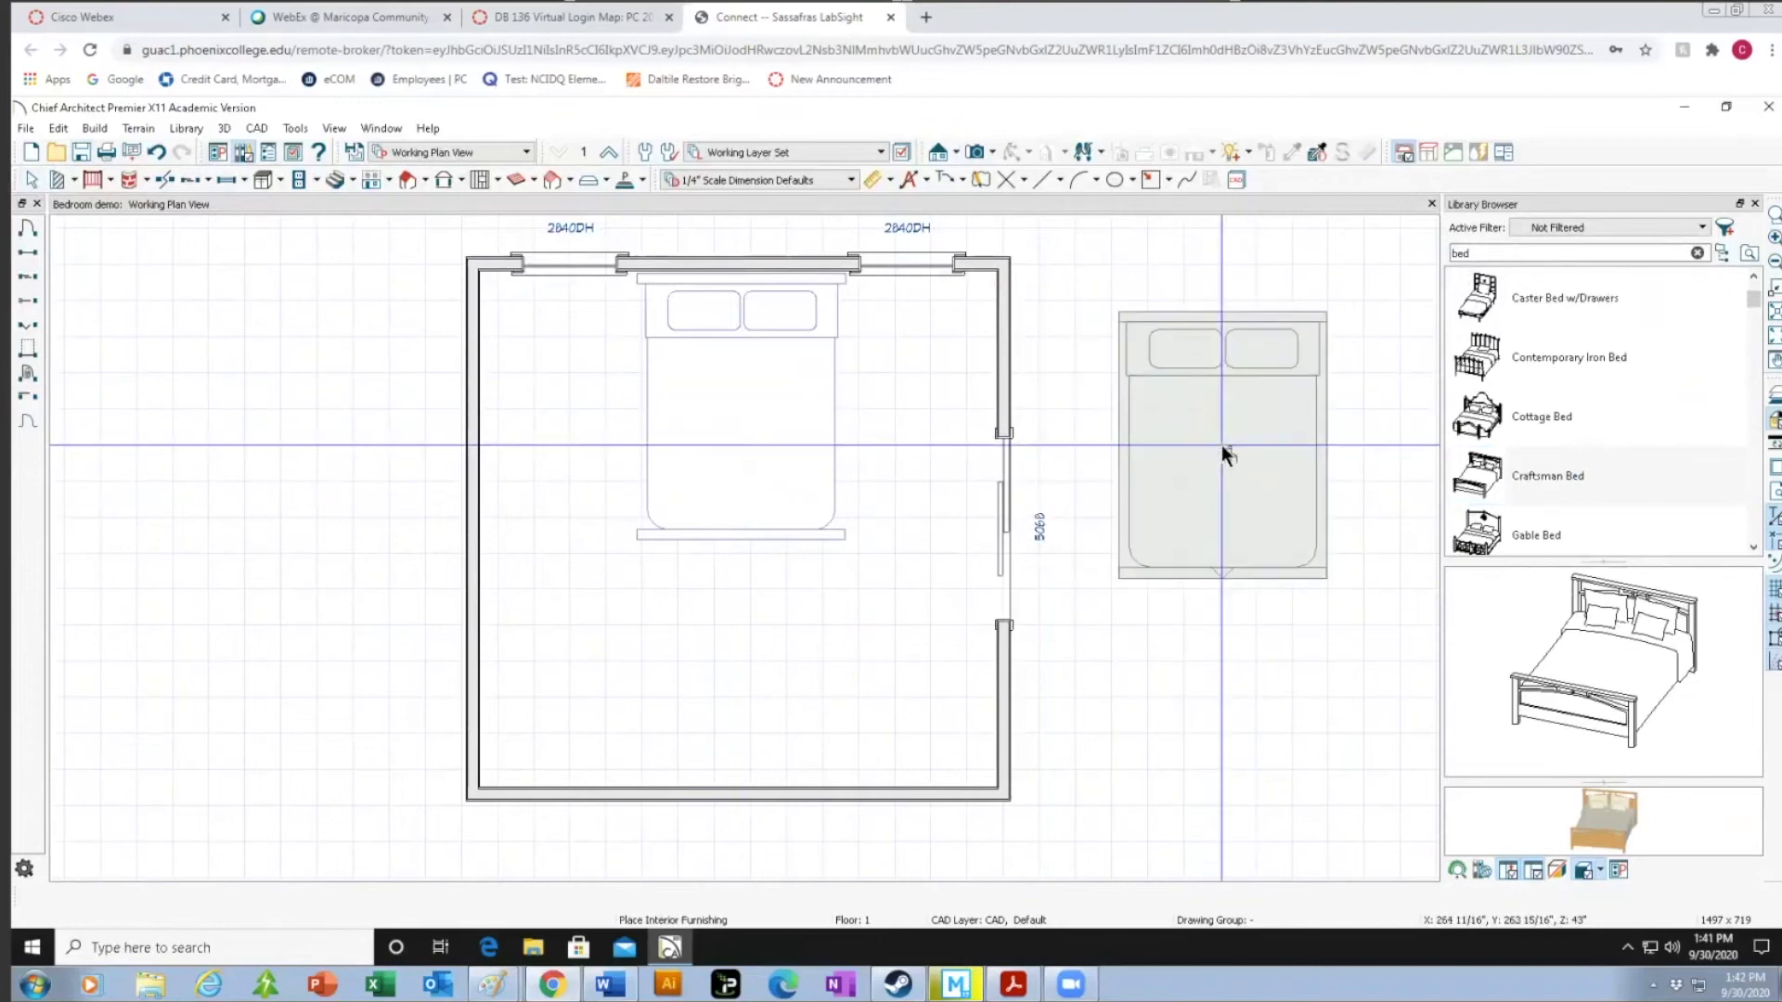
Place an extra Craftsman Bed outside the room's right wall, leave furniture placement, and delete the extra bed.
{"action": "left_click", "coordinate": [1221, 443]}
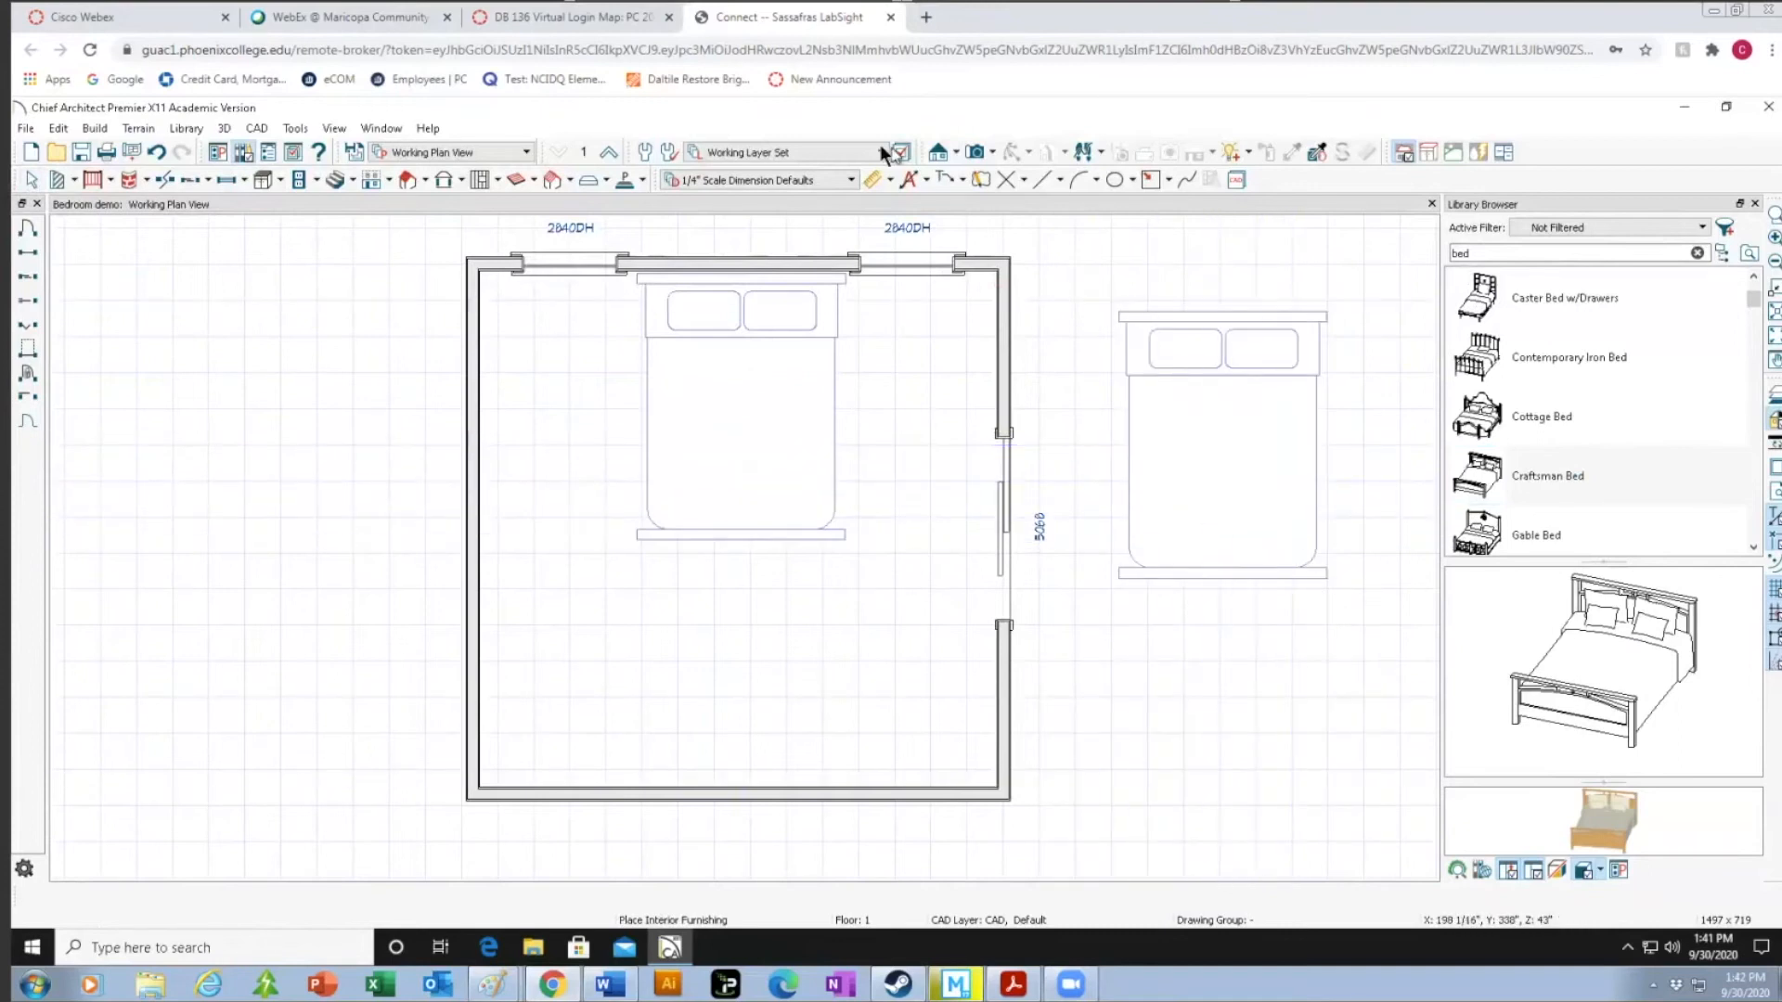
{"action": "left_click", "coordinate": [34, 179]}
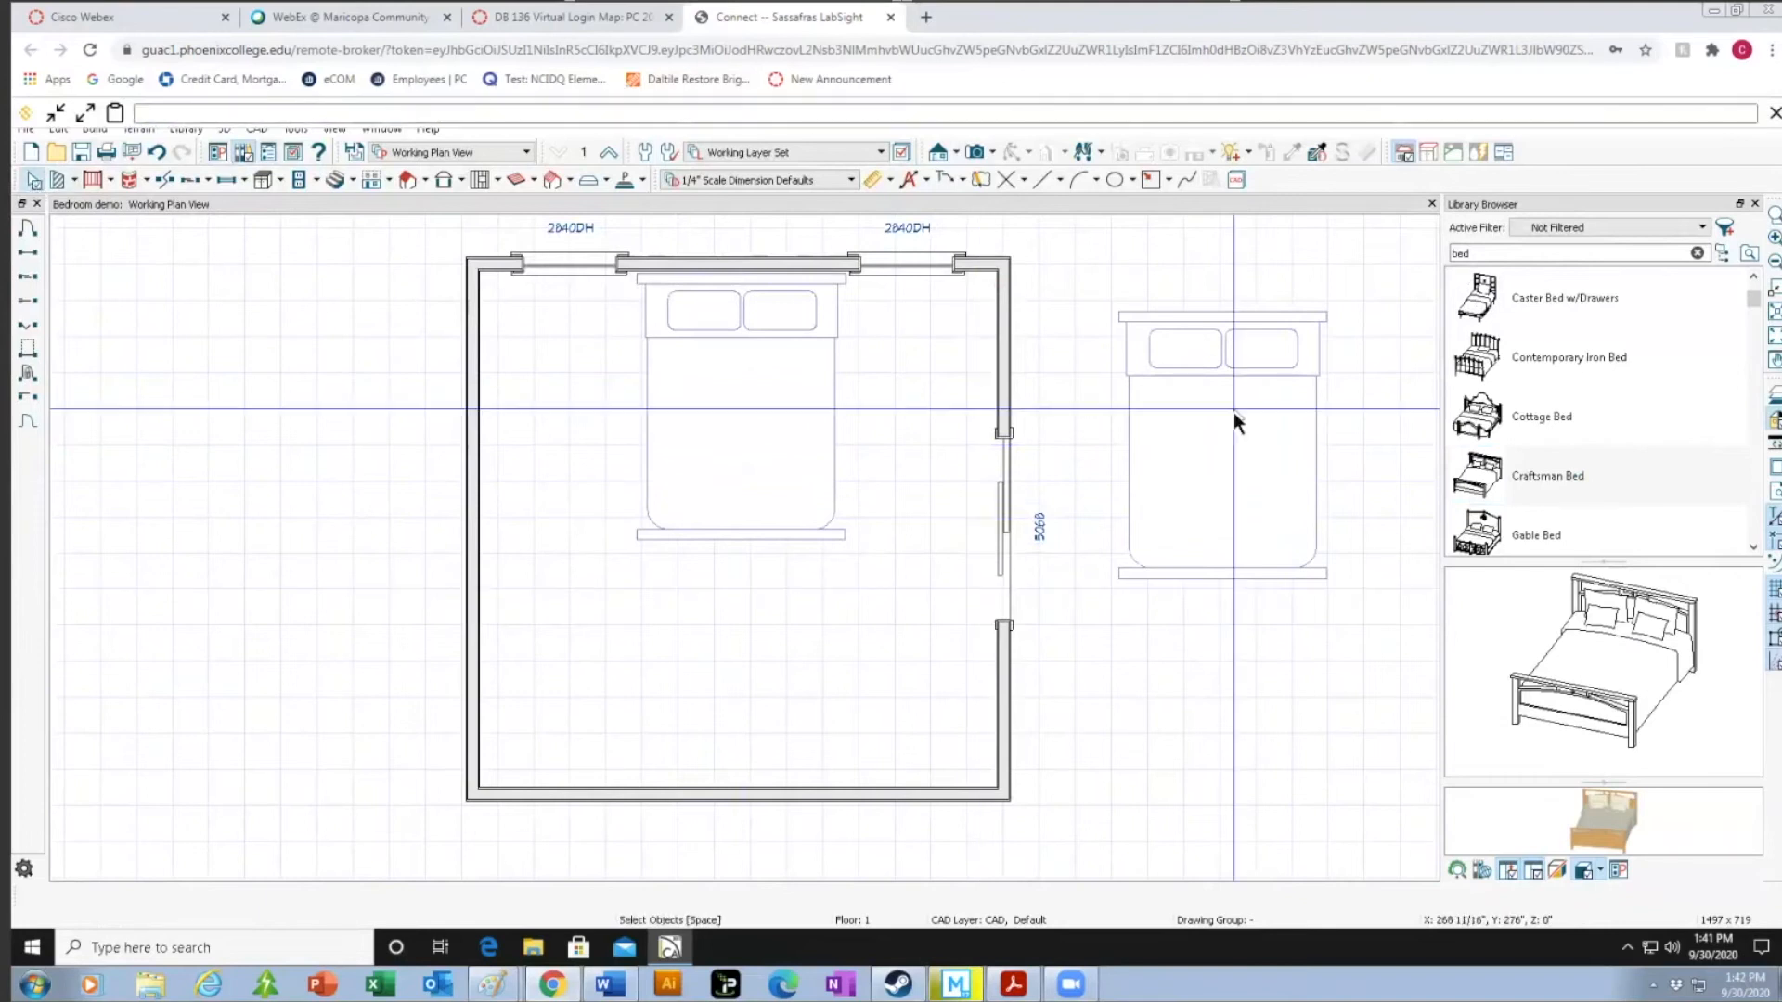
{"action": "left_click", "coordinate": [1231, 445]}
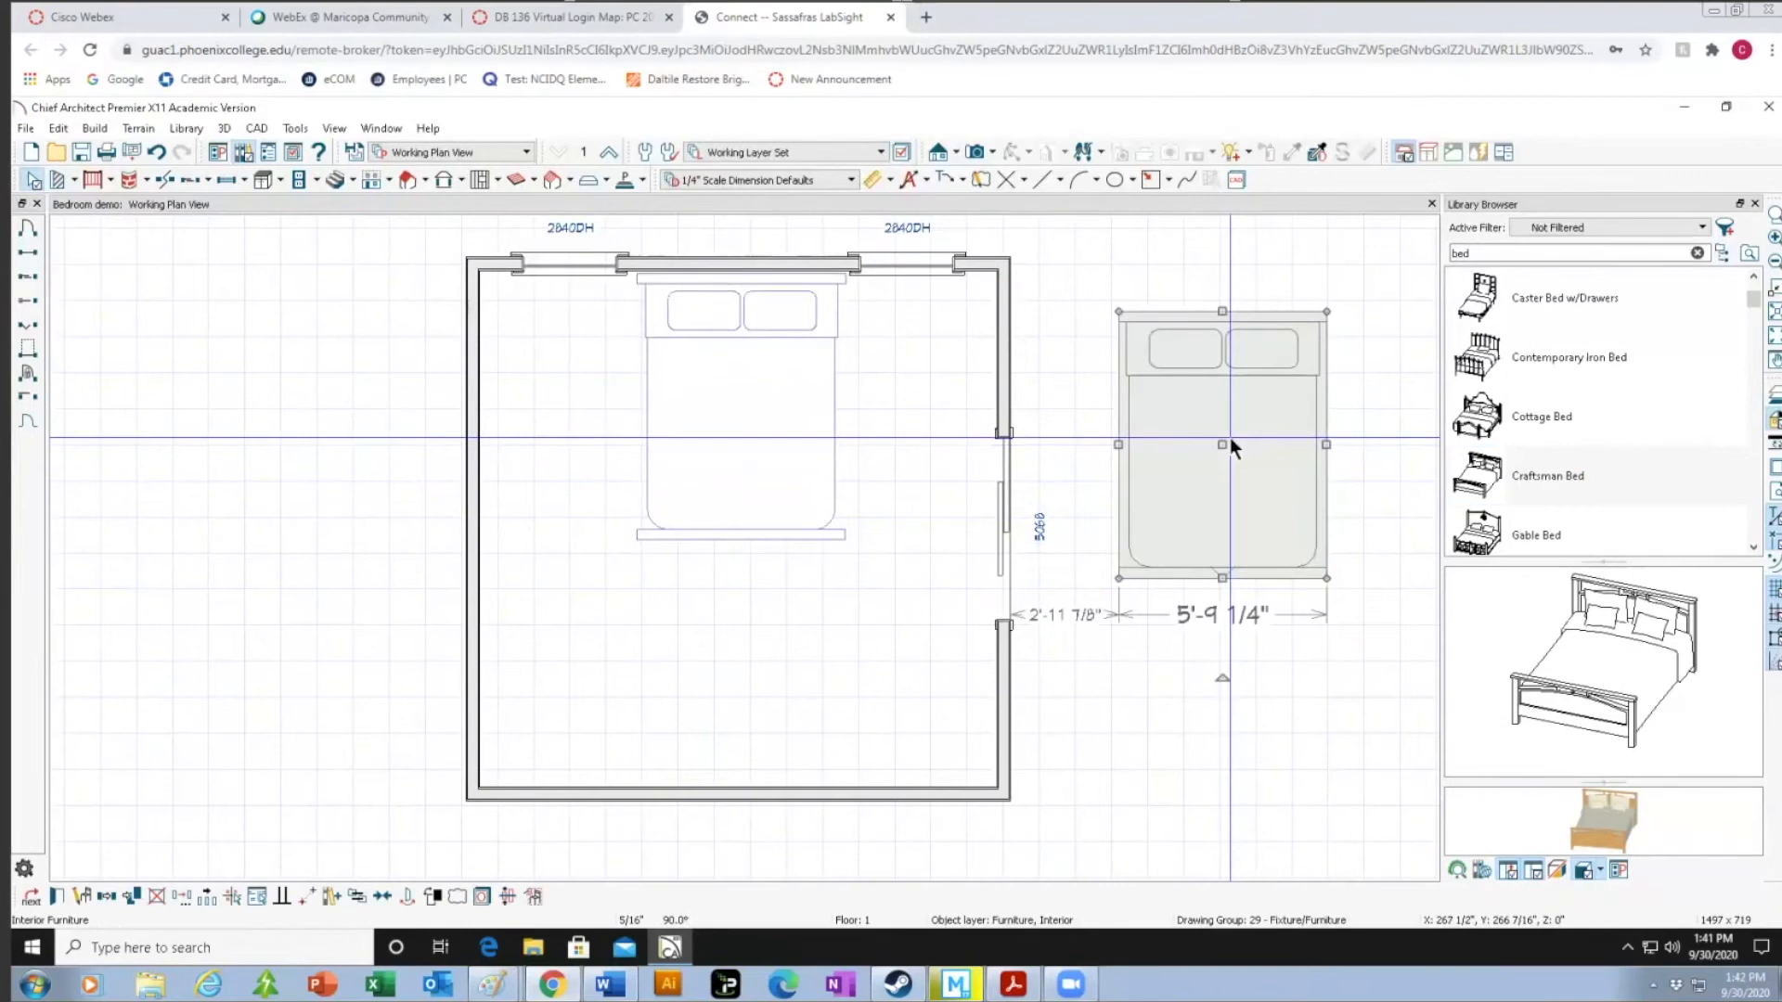
{"action": "key", "text": "Delete"}
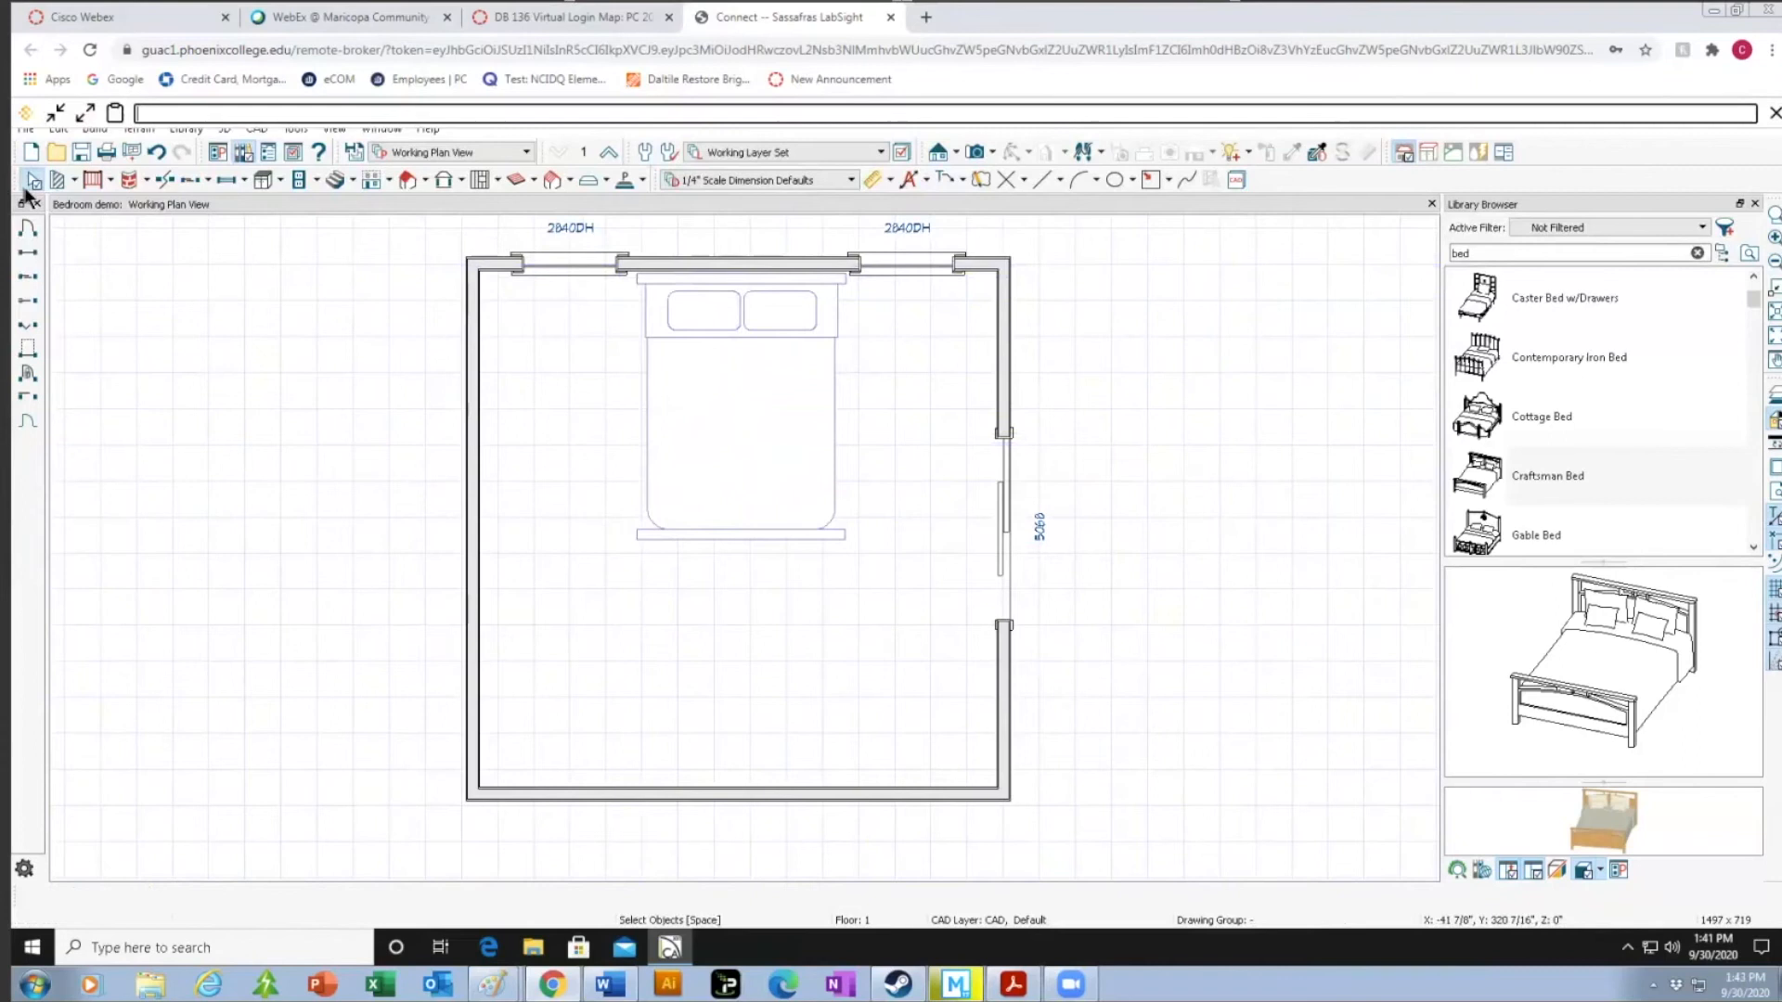
Center the bed along the upper wall relative to the room, and deselect it.
{"action": "left_click", "coordinate": [737, 438]}
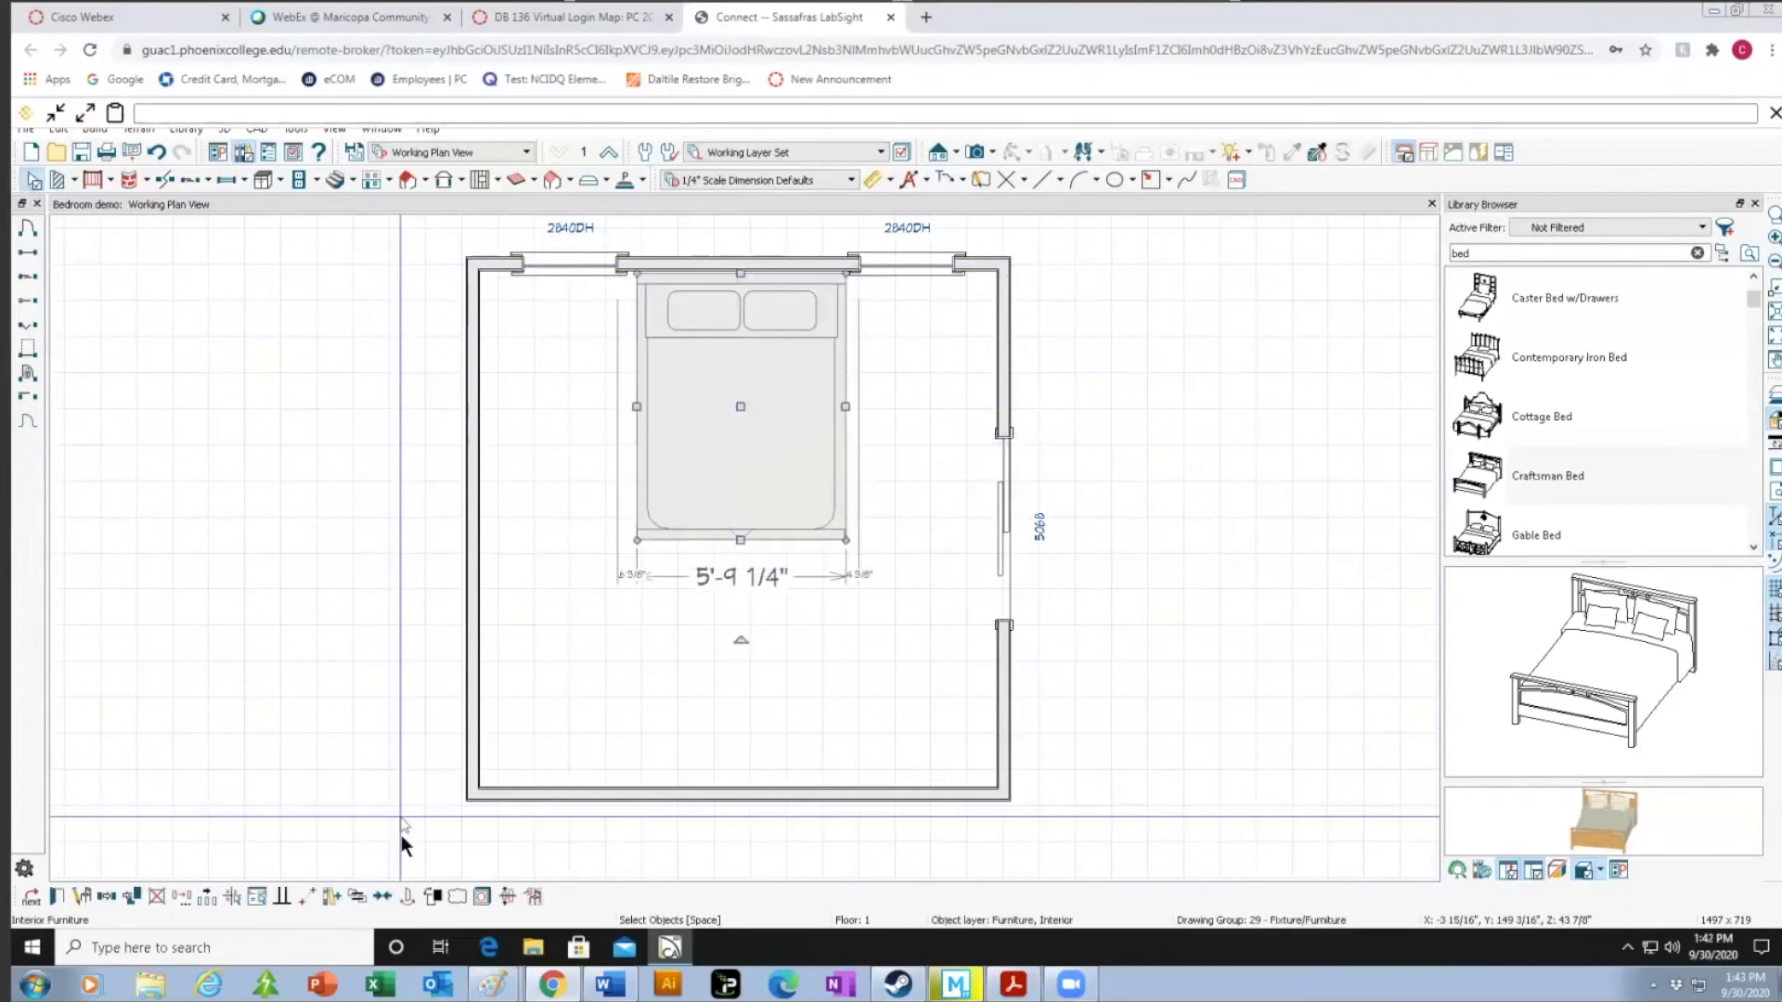
{"action": "left_click", "coordinate": [381, 897]}
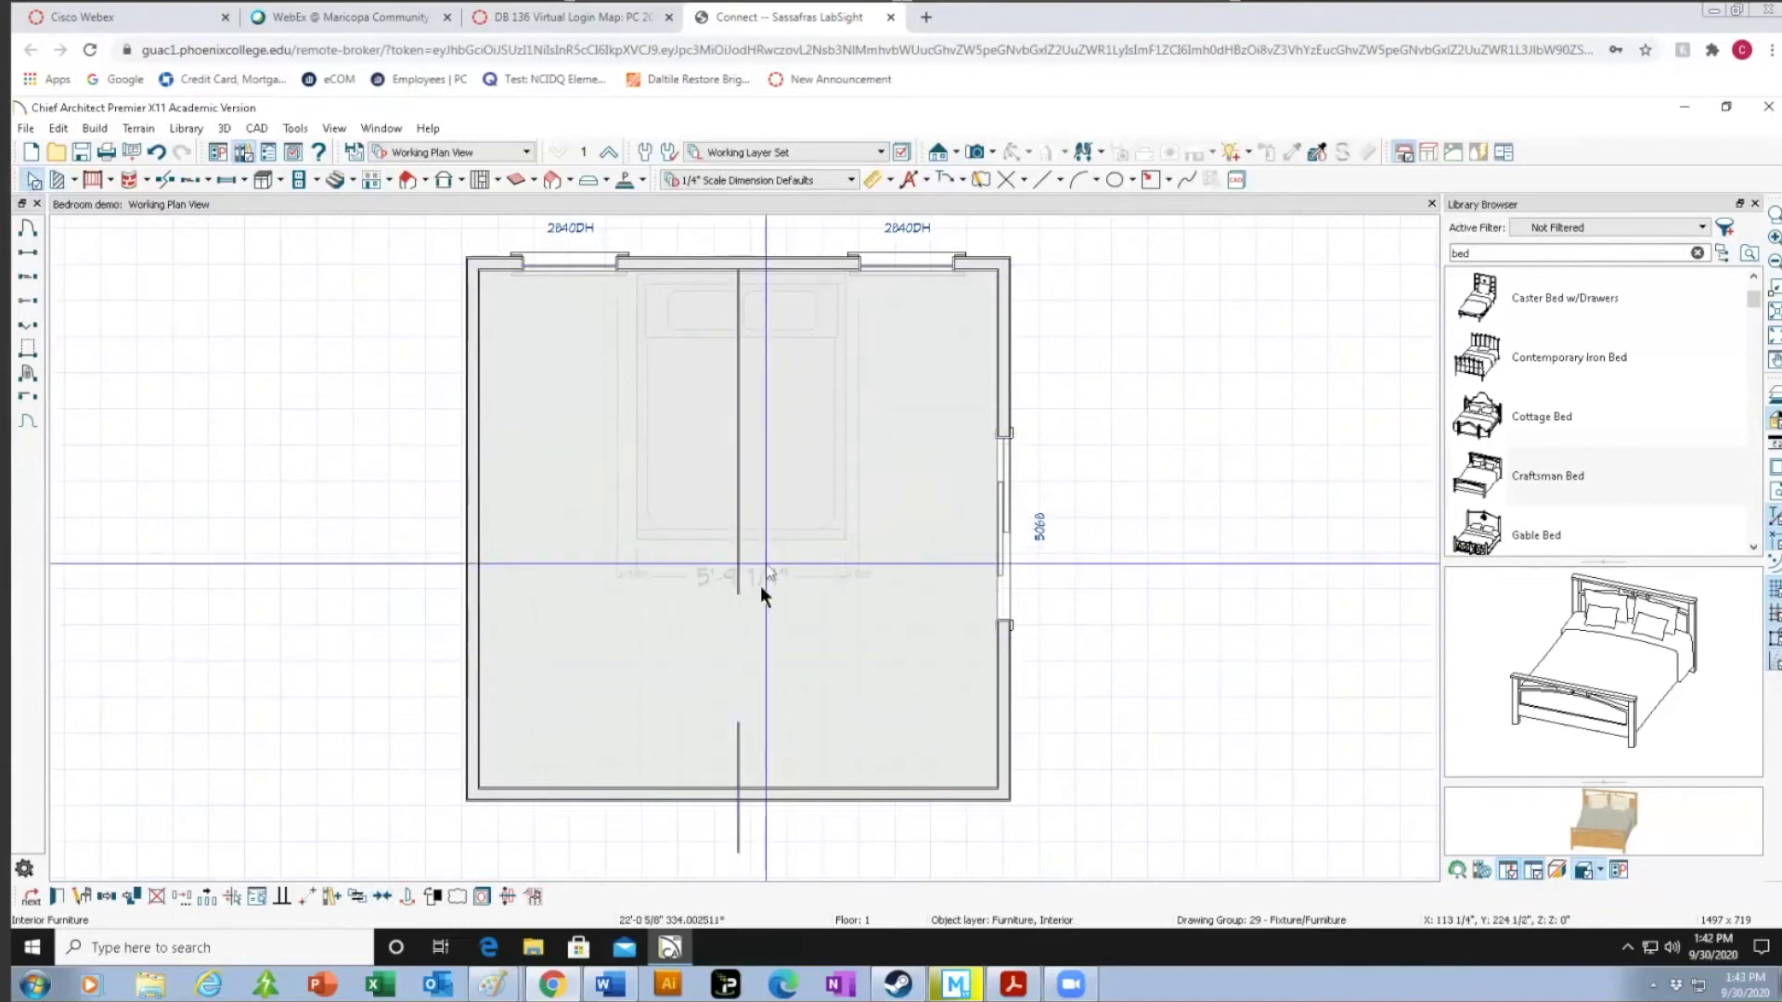
{"action": "left_click", "coordinate": [739, 620]}
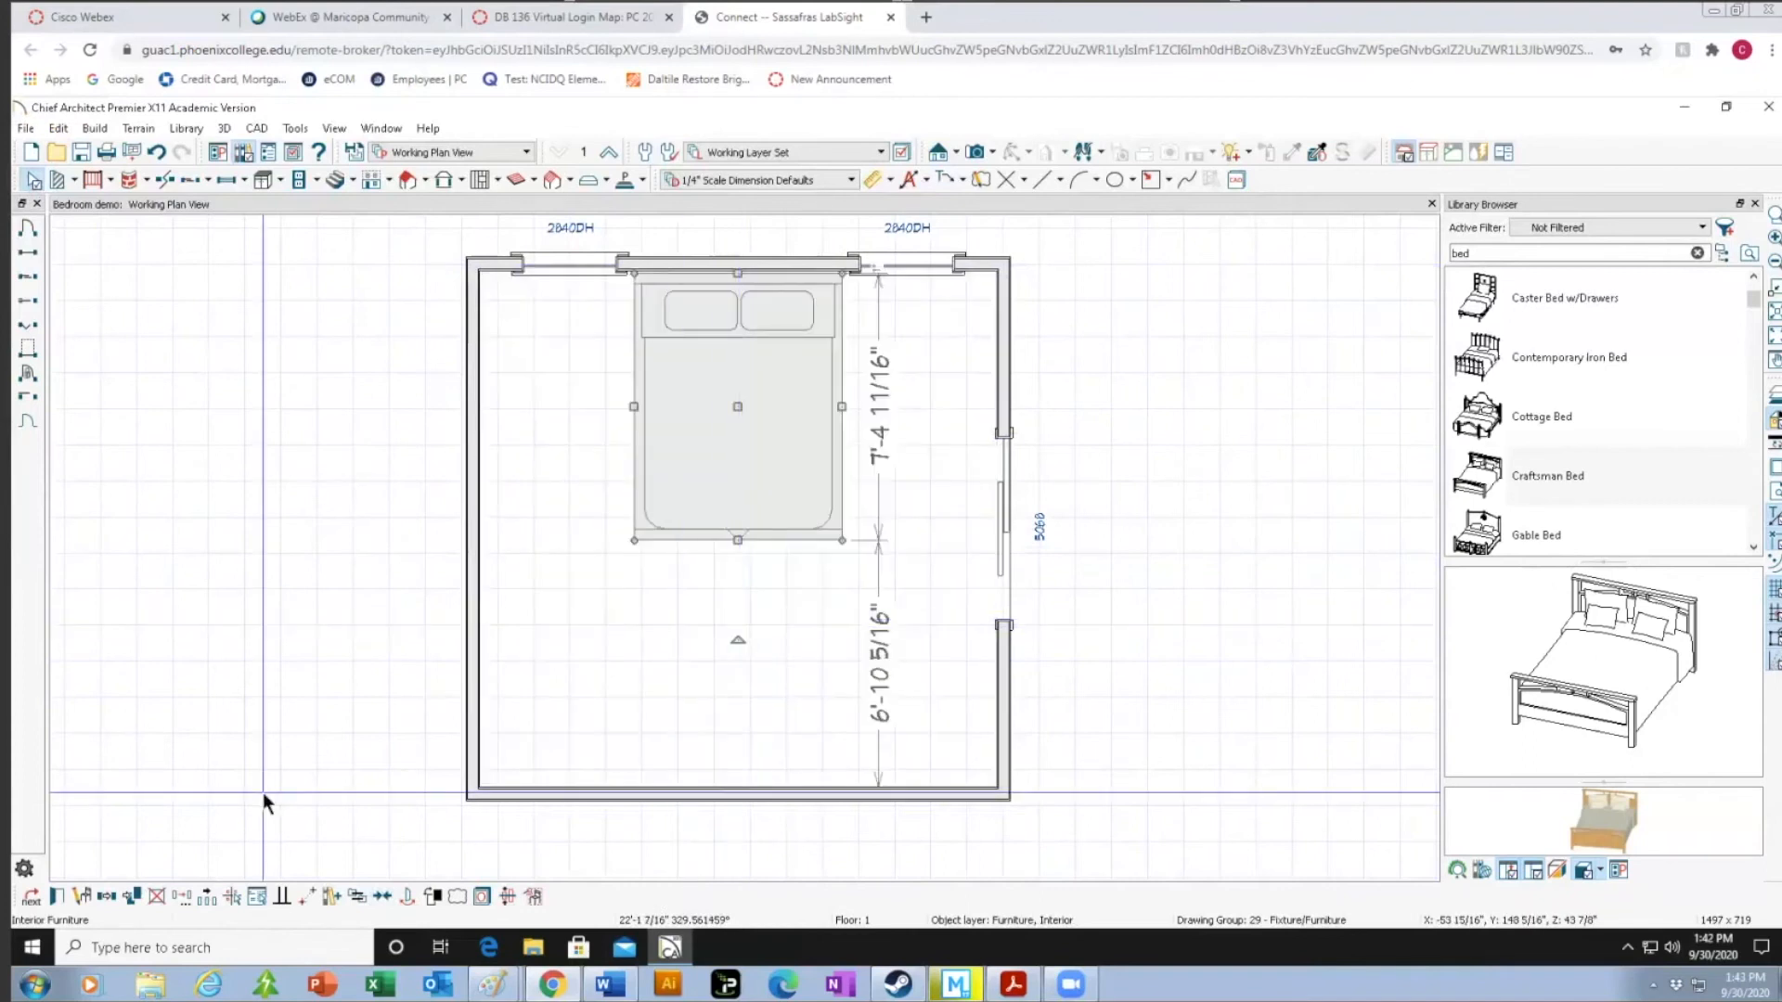
{"action": "left_click", "coordinate": [304, 695]}
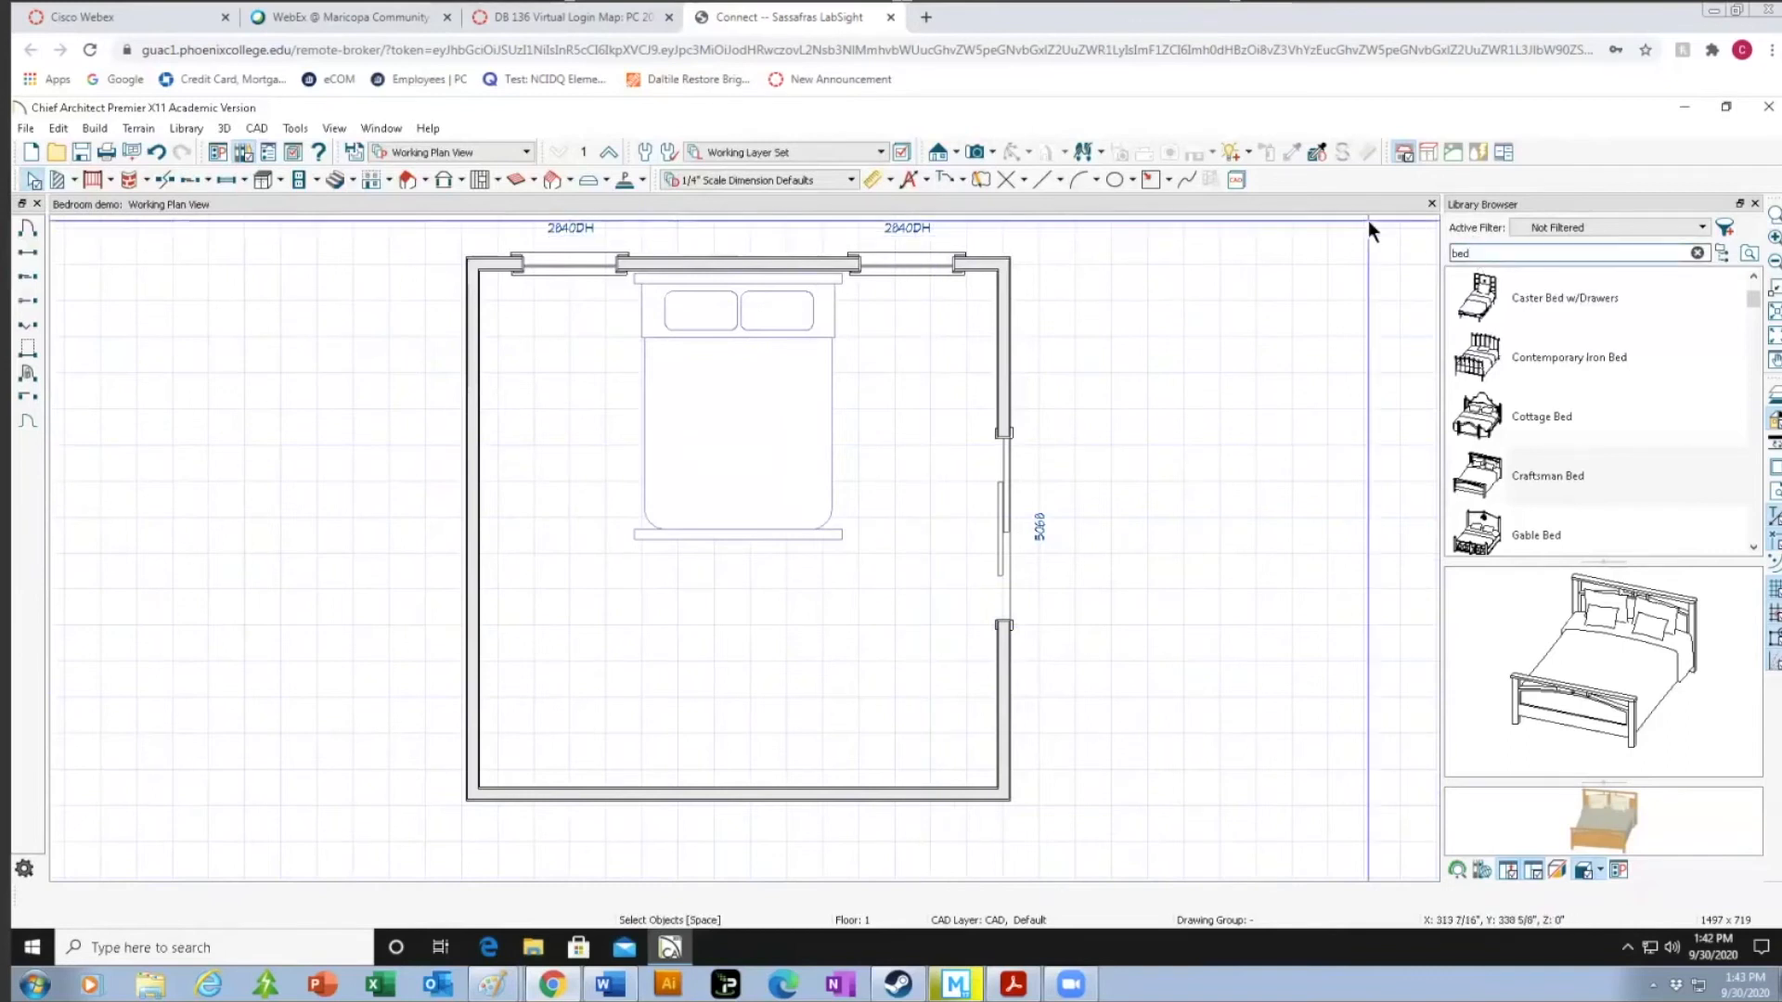
Replace the library search term with "dresser".
{"action": "key", "text": "BackSpace"}
{"action": "key", "text": "BackSpace"}
{"action": "key", "text": "BackSpace"}
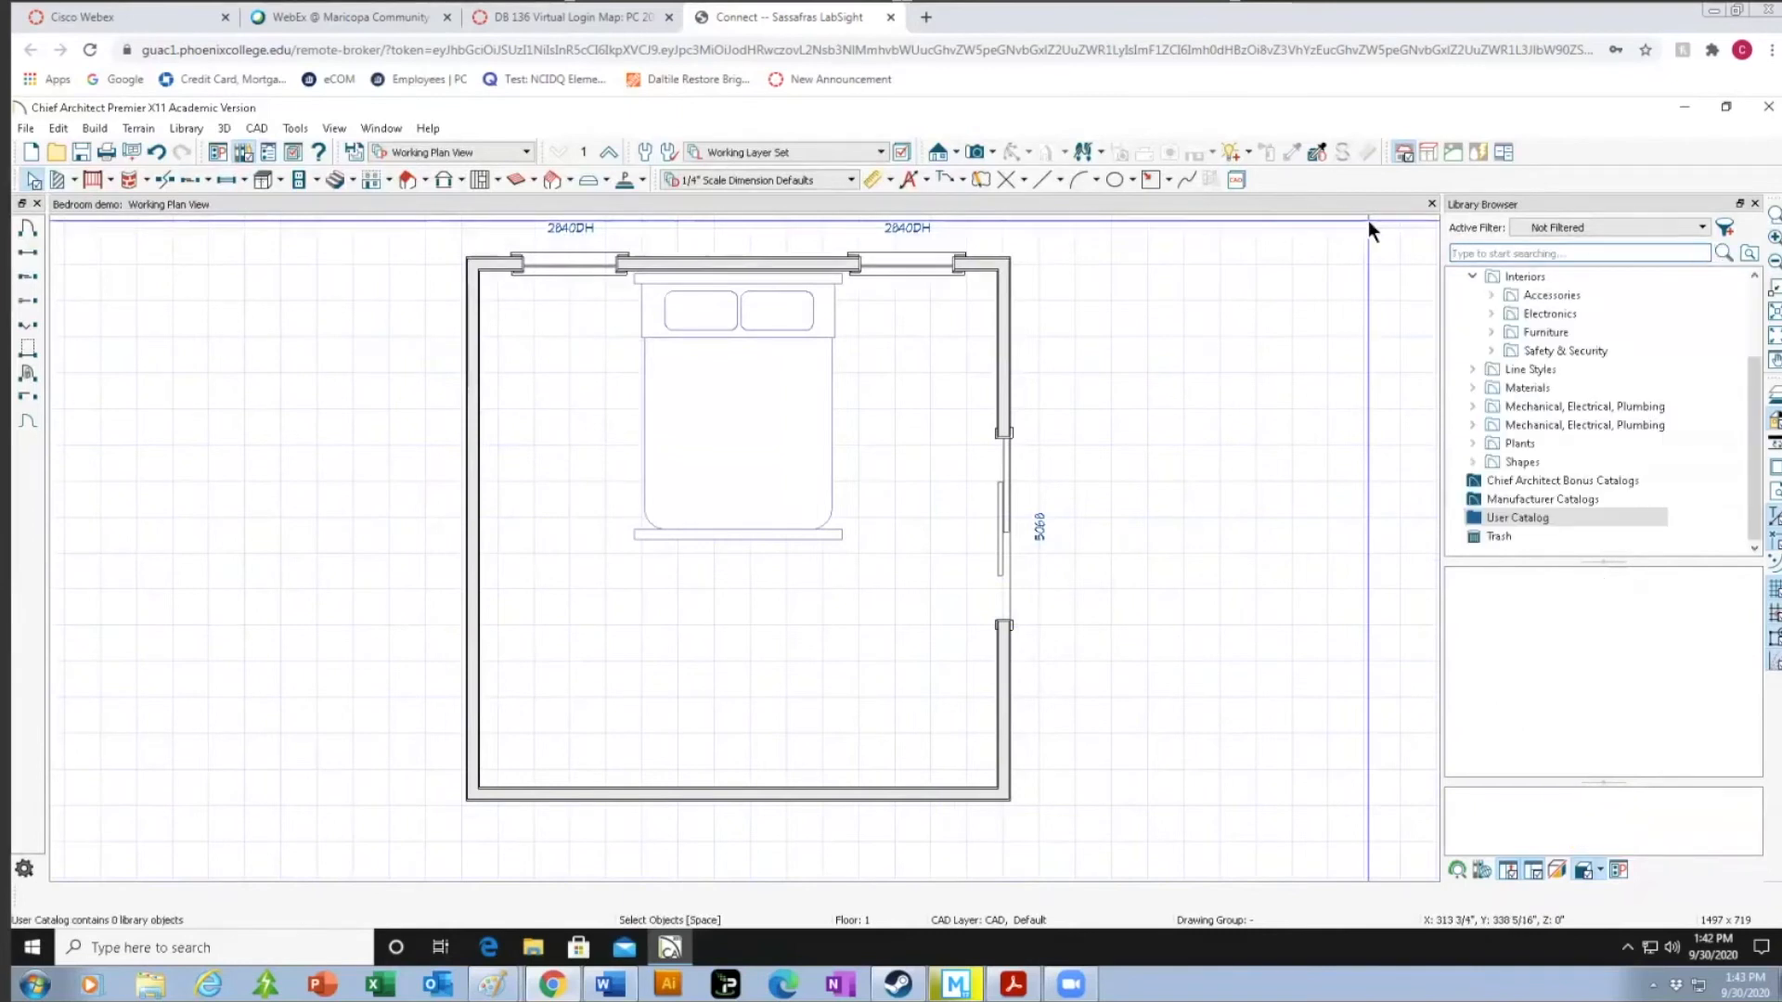
{"action": "type", "text": "sre4"}
{"action": "key", "text": "BackSpace"}
{"action": "key", "text": "BackSpace"}
{"action": "key", "text": "BackSpace"}
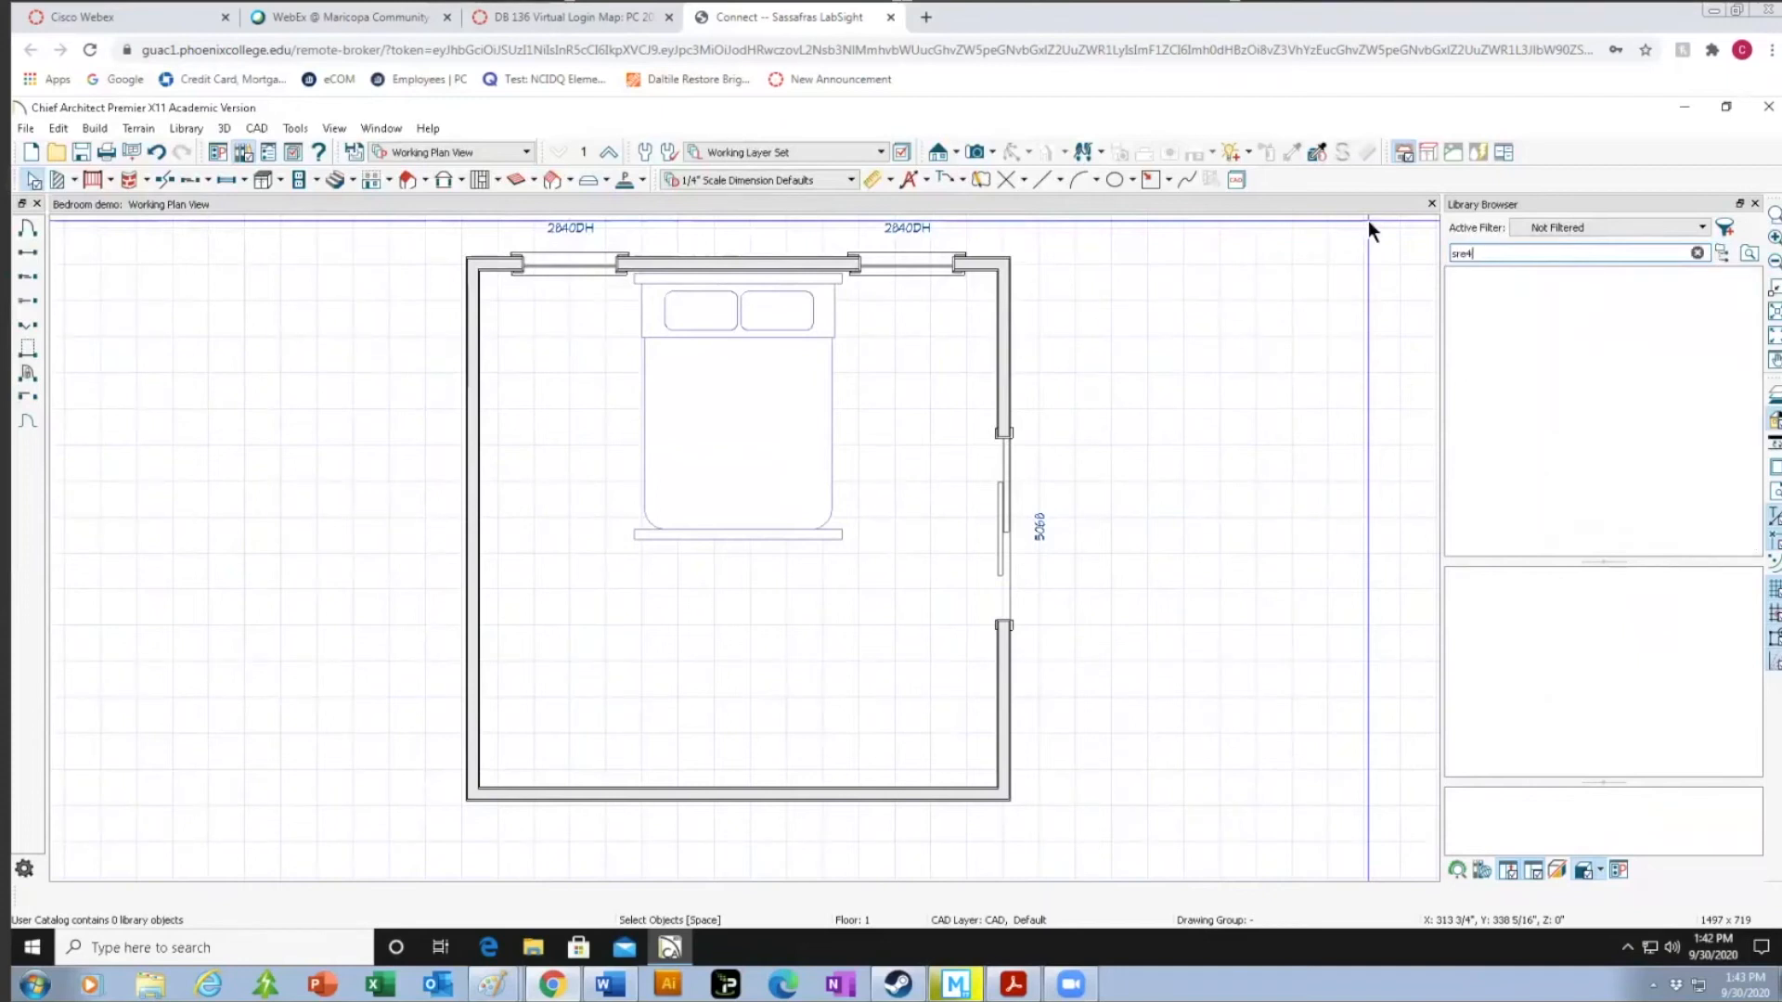
{"action": "key", "text": "BackSpace"}
{"action": "type", "text": "dresser"}
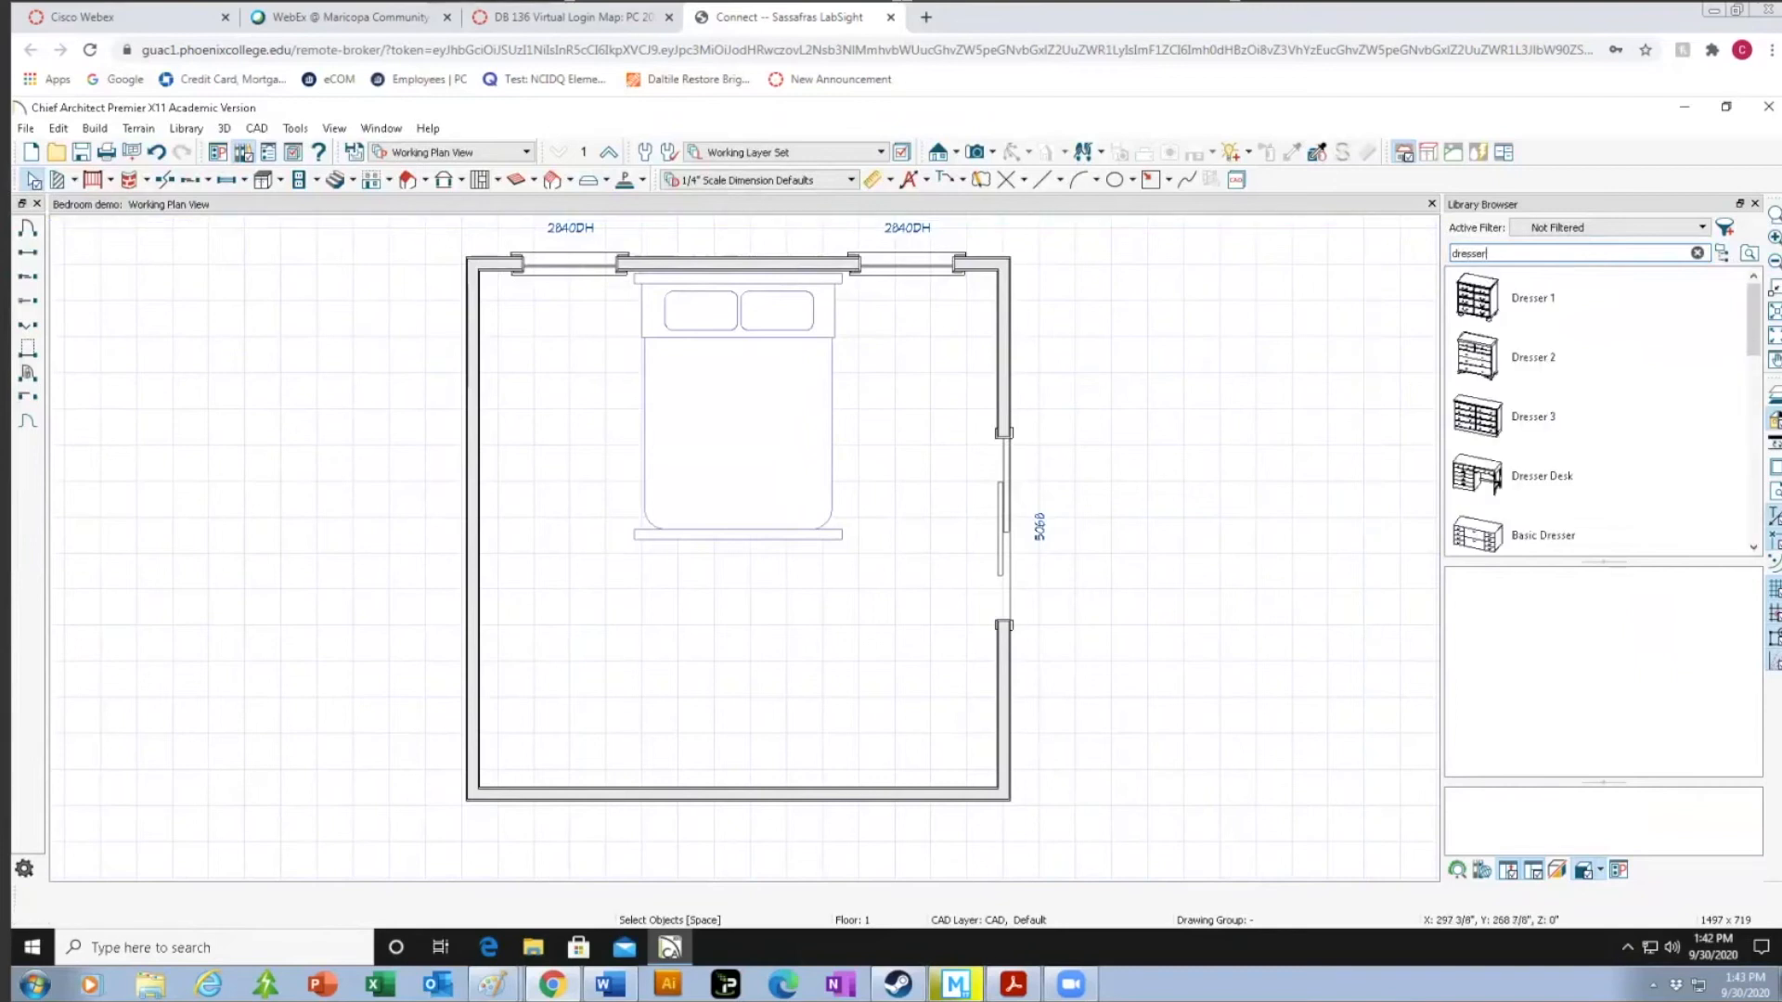
Place a Bowfront Dresser on each side of the bed below the windows, and leave furniture placement.
{"action": "left_click_drag", "start_coordinate": [1752, 323], "coordinate": [1752, 416]}
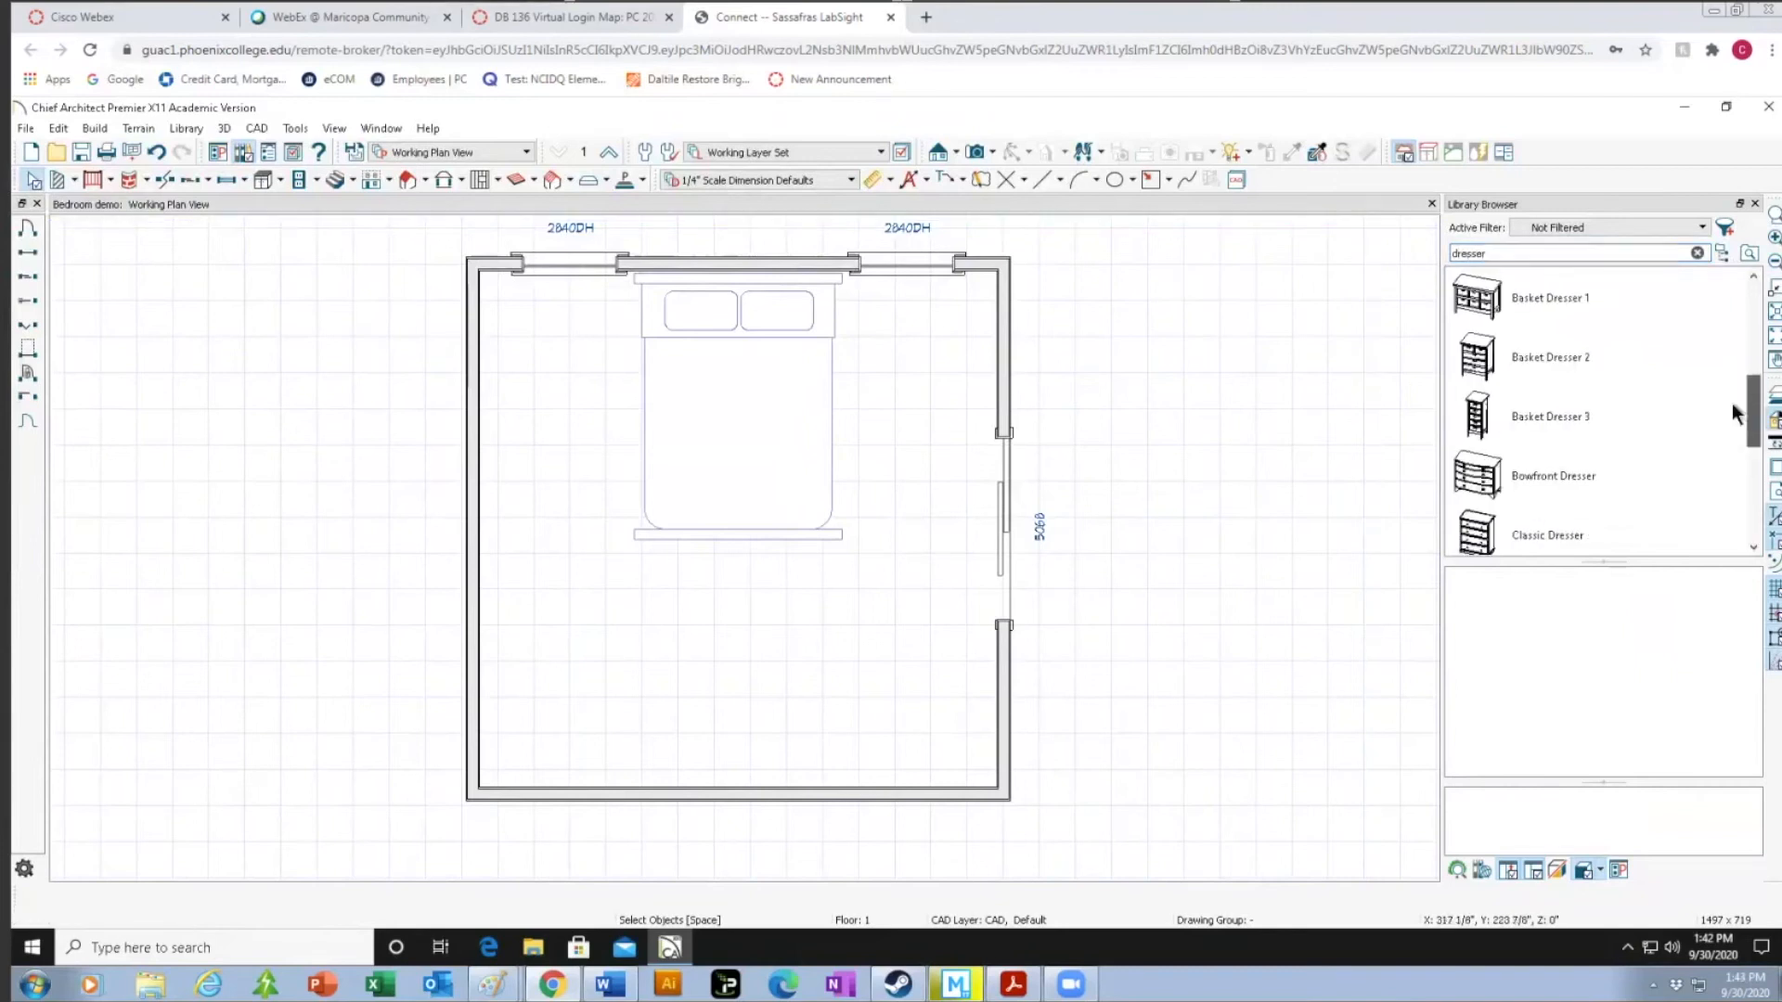
{"action": "left_click", "coordinate": [1560, 475]}
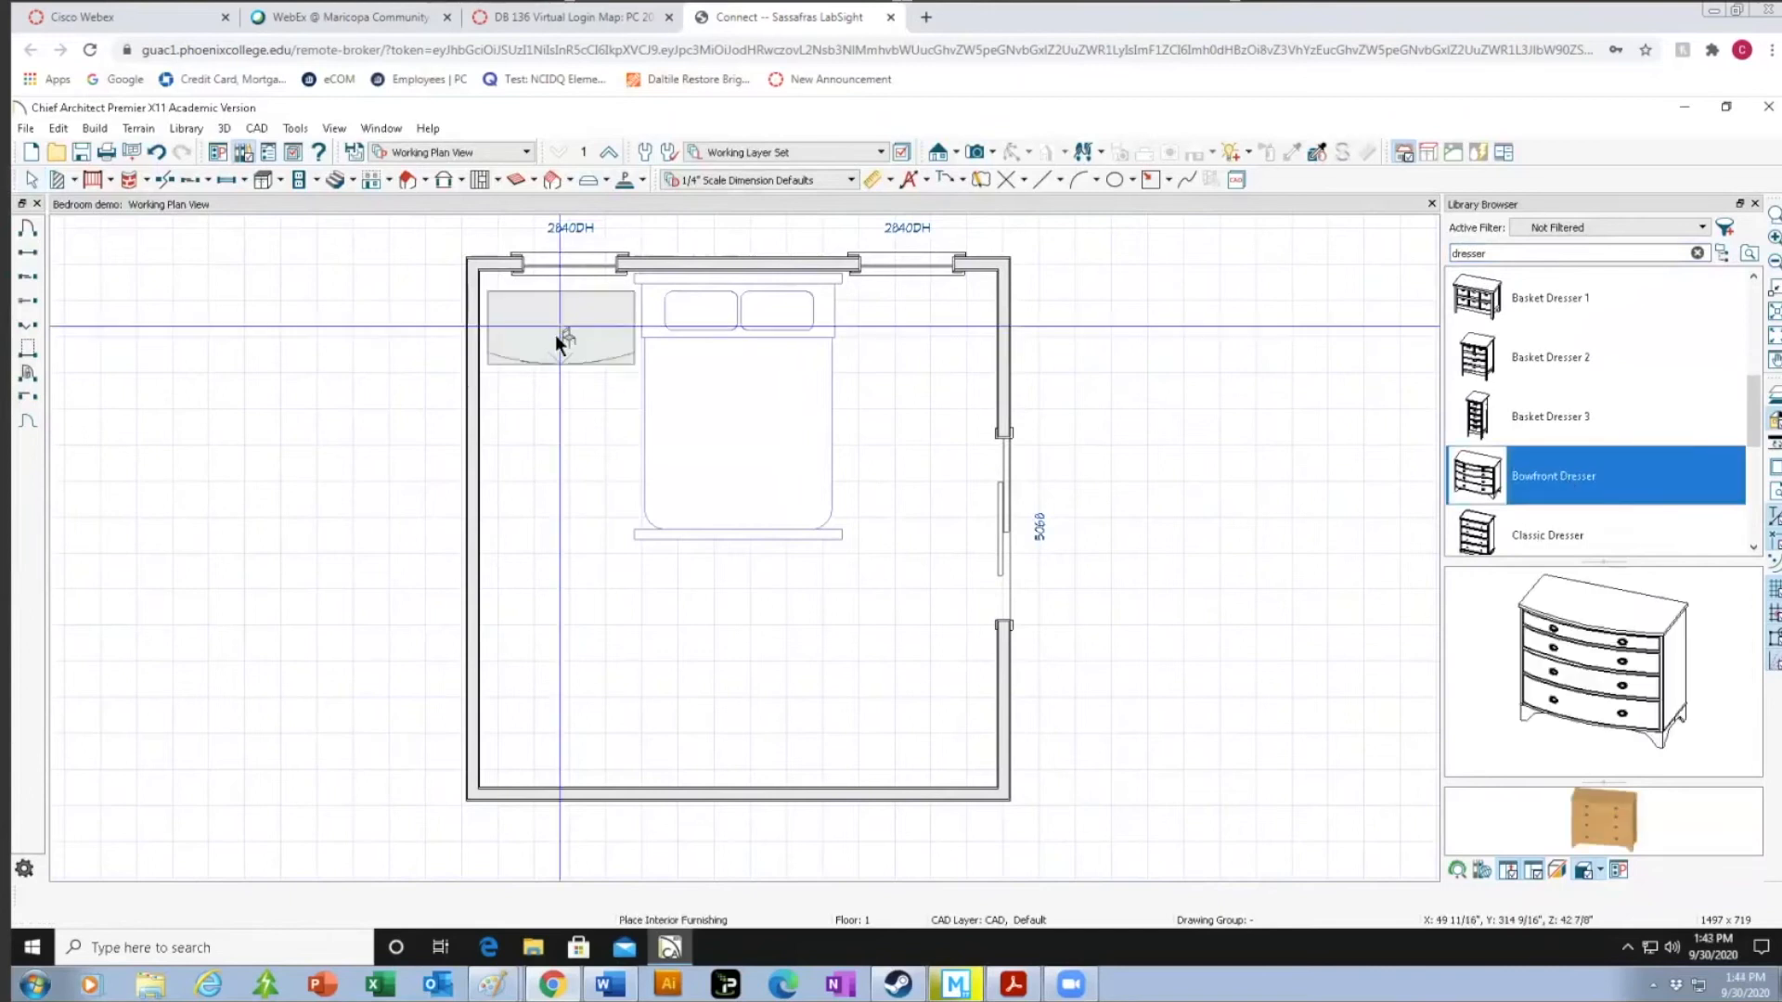
{"action": "left_click", "coordinate": [571, 321]}
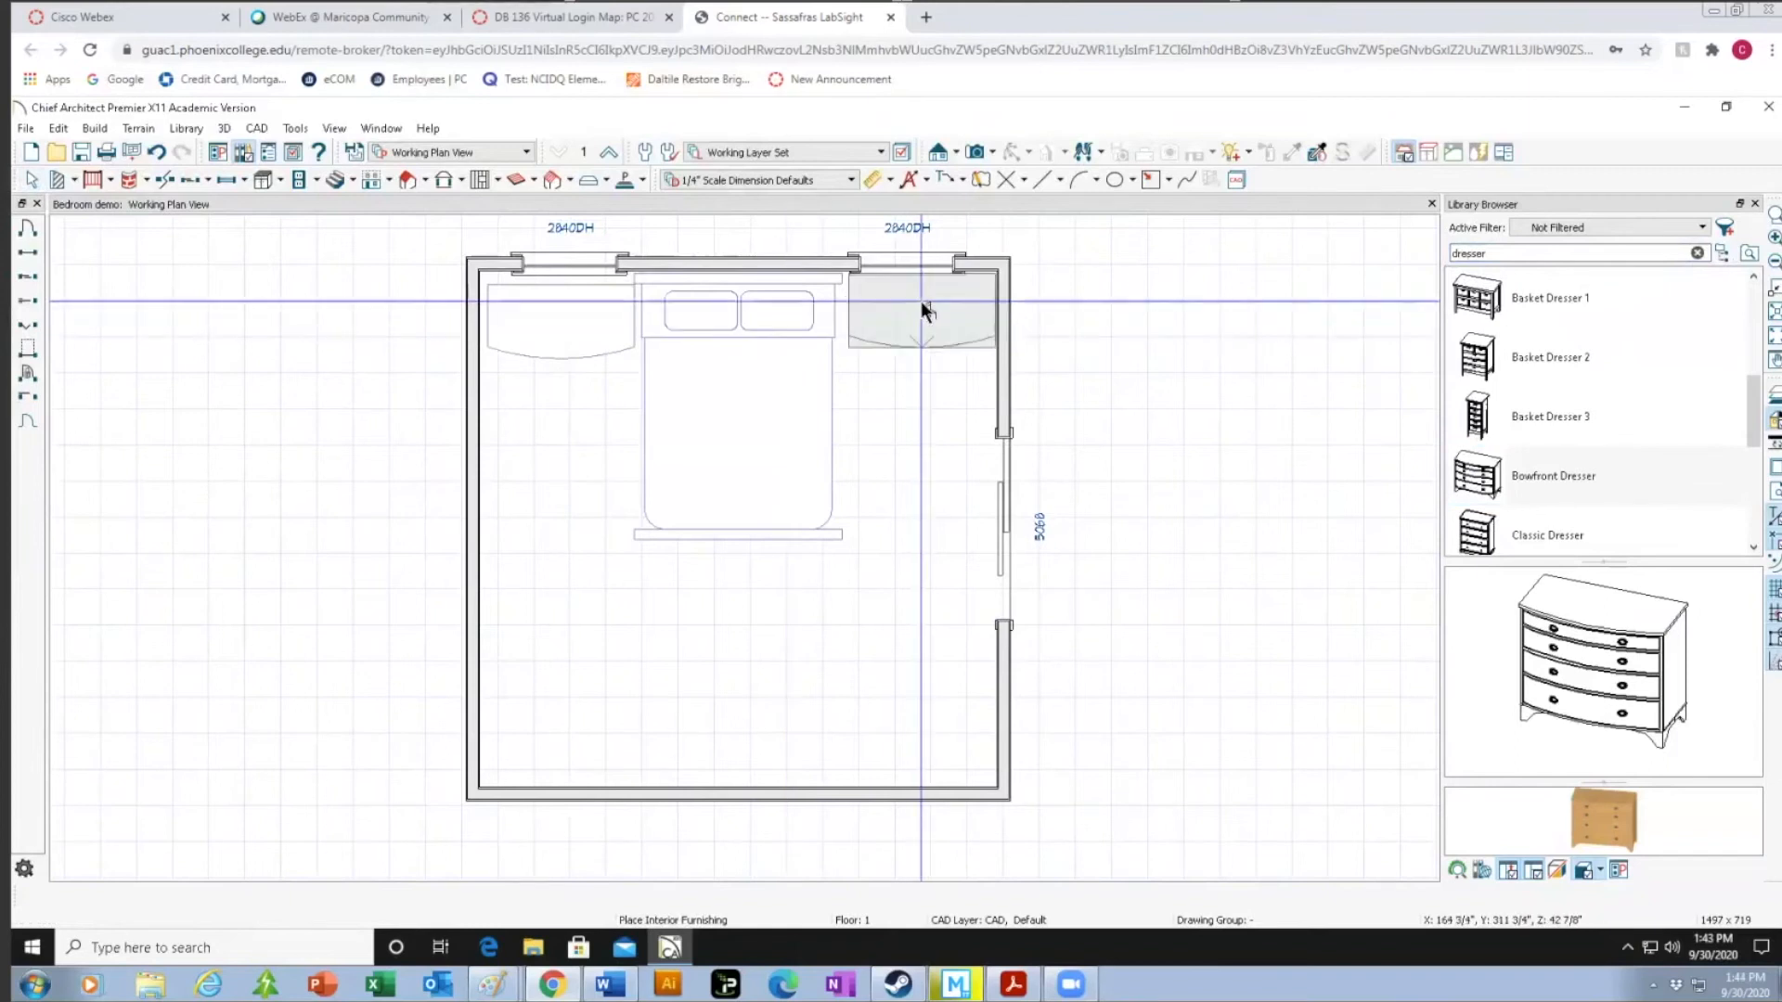
{"action": "left_click", "coordinate": [910, 321]}
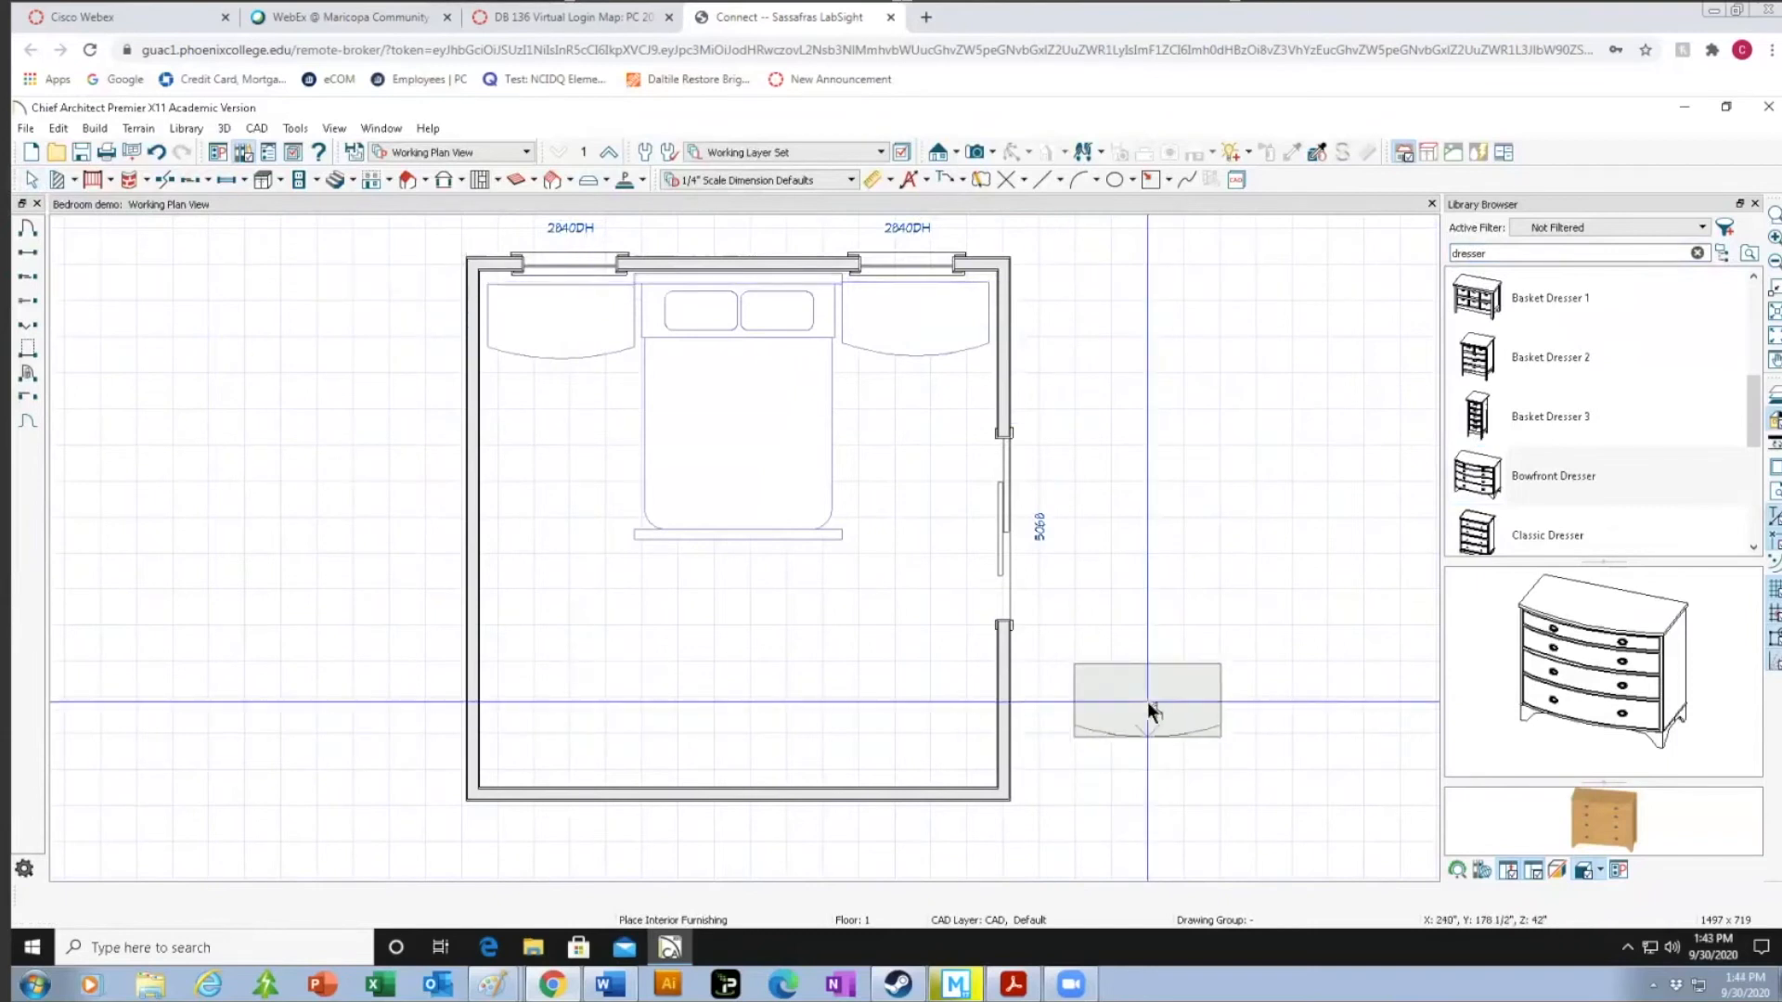
{"action": "left_click", "coordinate": [32, 179]}
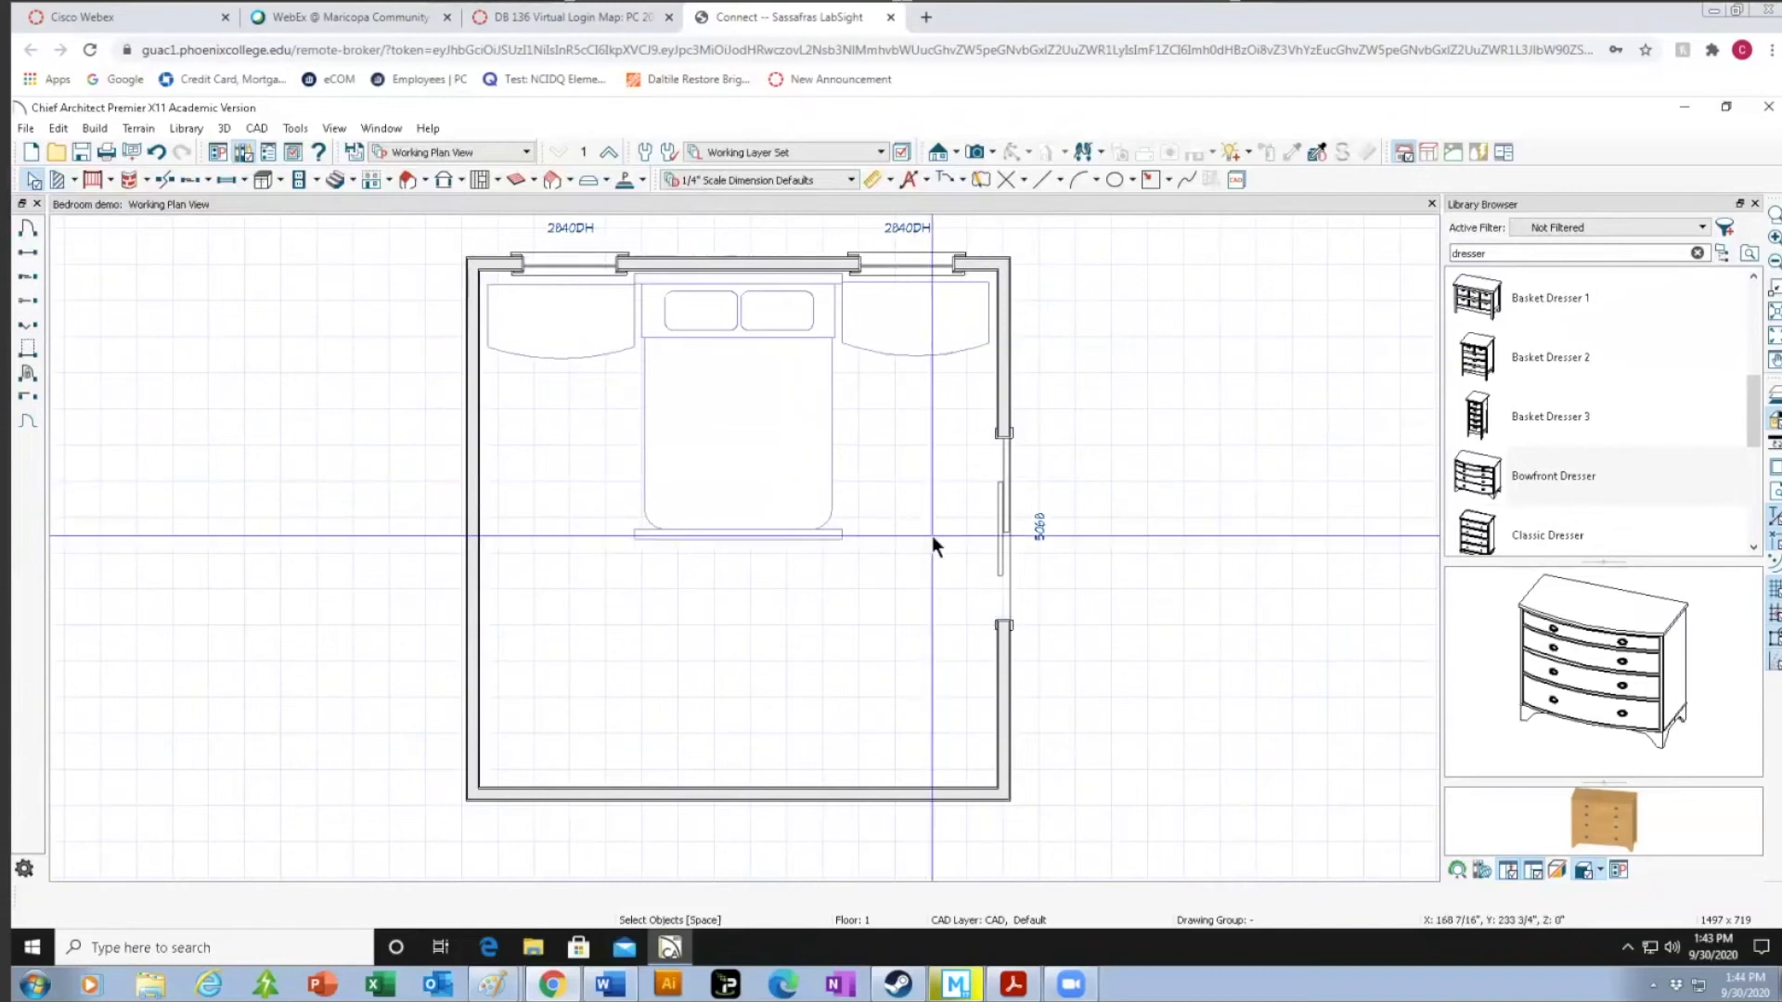
Create a Full Camera view from the middle of the lower wall looking toward the bed, and return to object selection.
{"action": "left_click", "coordinate": [991, 153]}
{"action": "left_click", "coordinate": [1005, 179]}
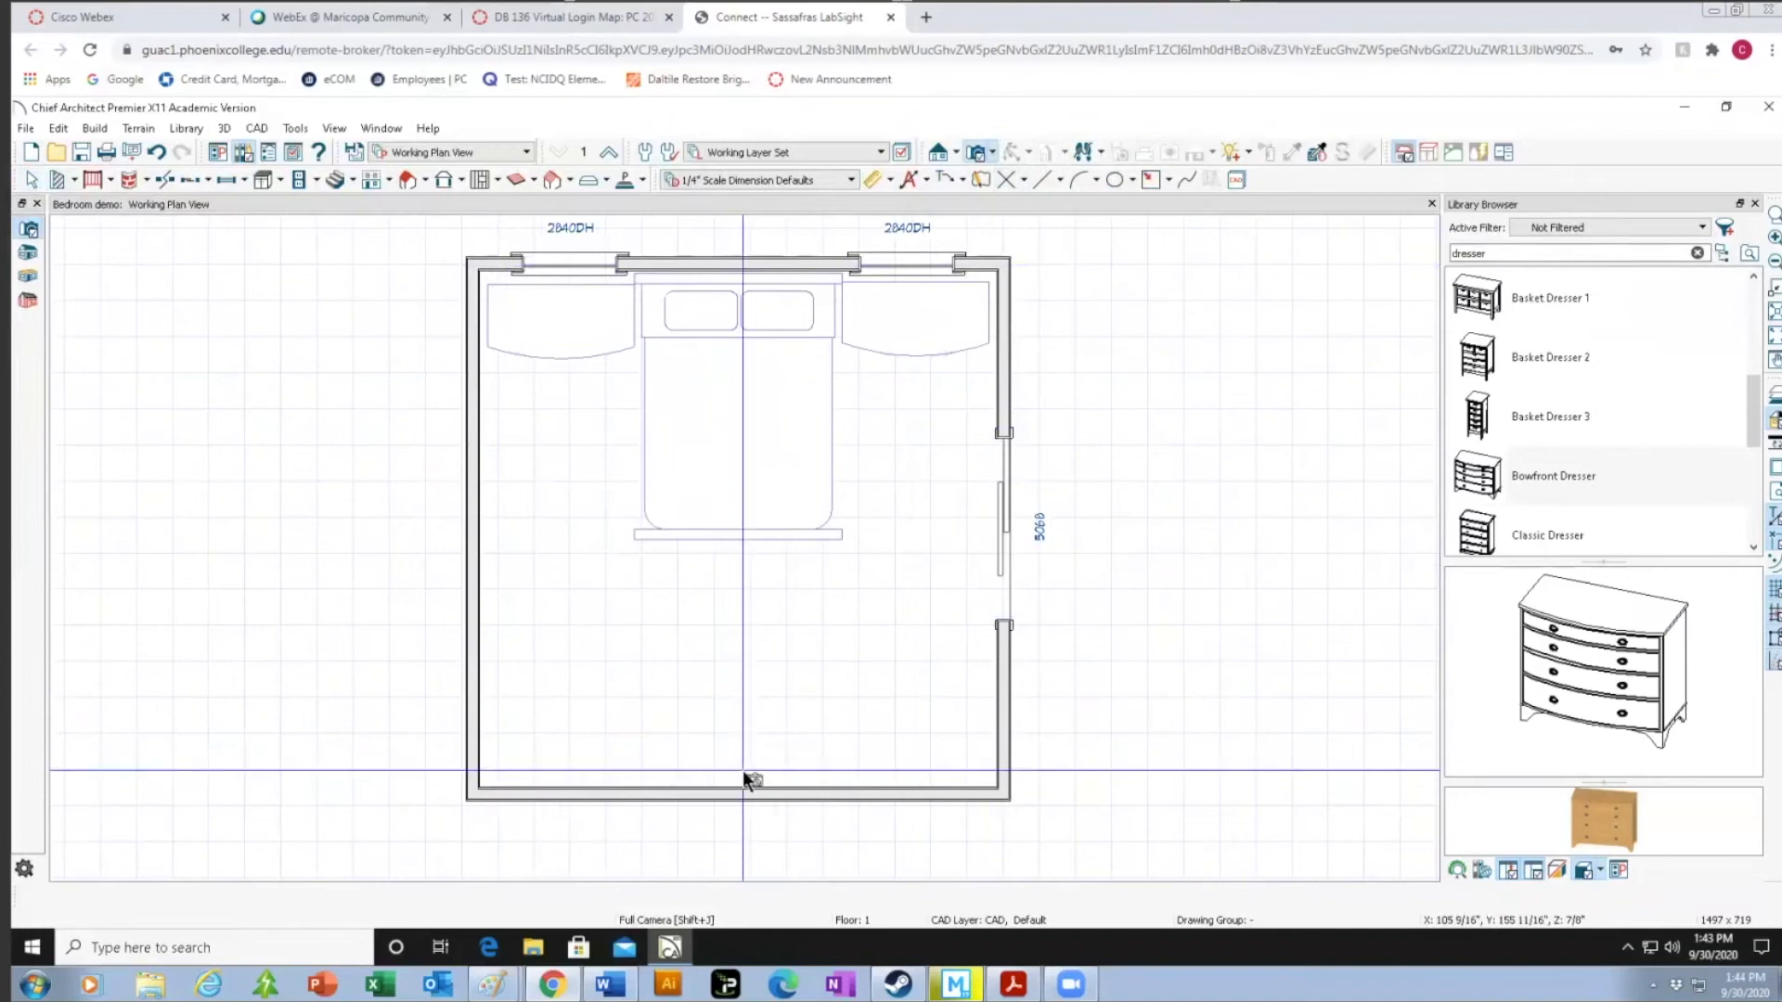
{"action": "left_click_drag", "start_coordinate": [743, 770], "coordinate": [743, 689]}
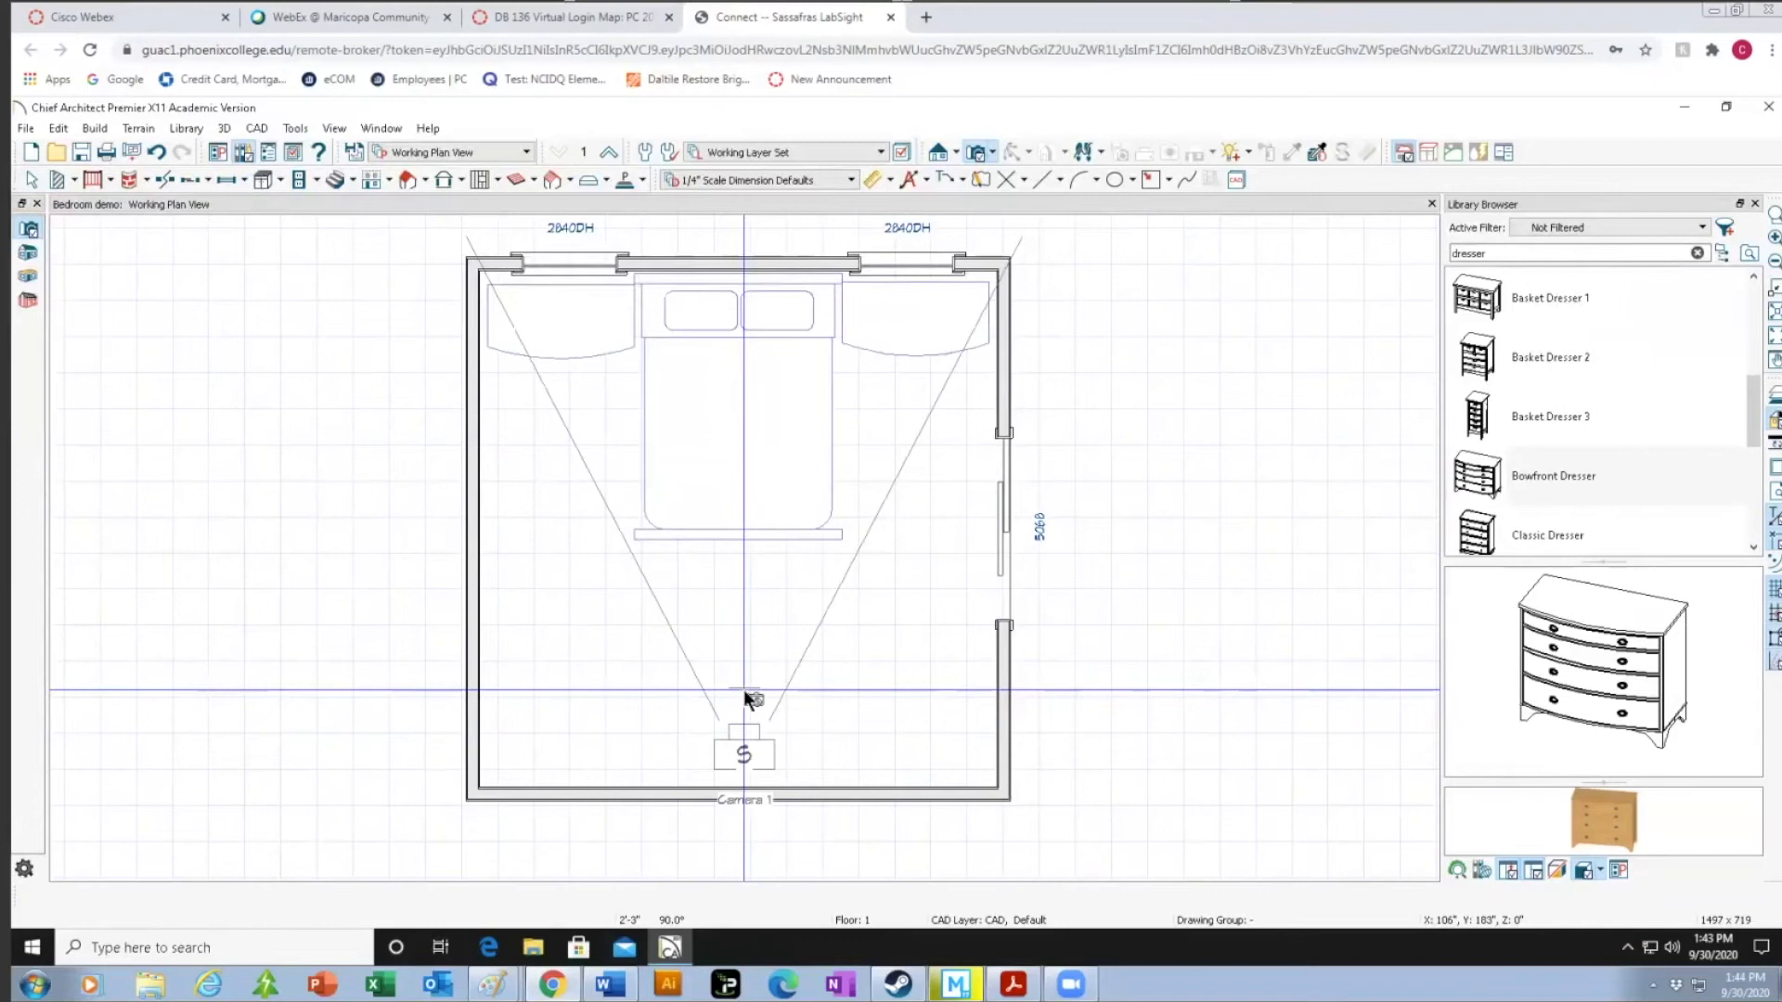
{"action": "left_click", "coordinate": [744, 689]}
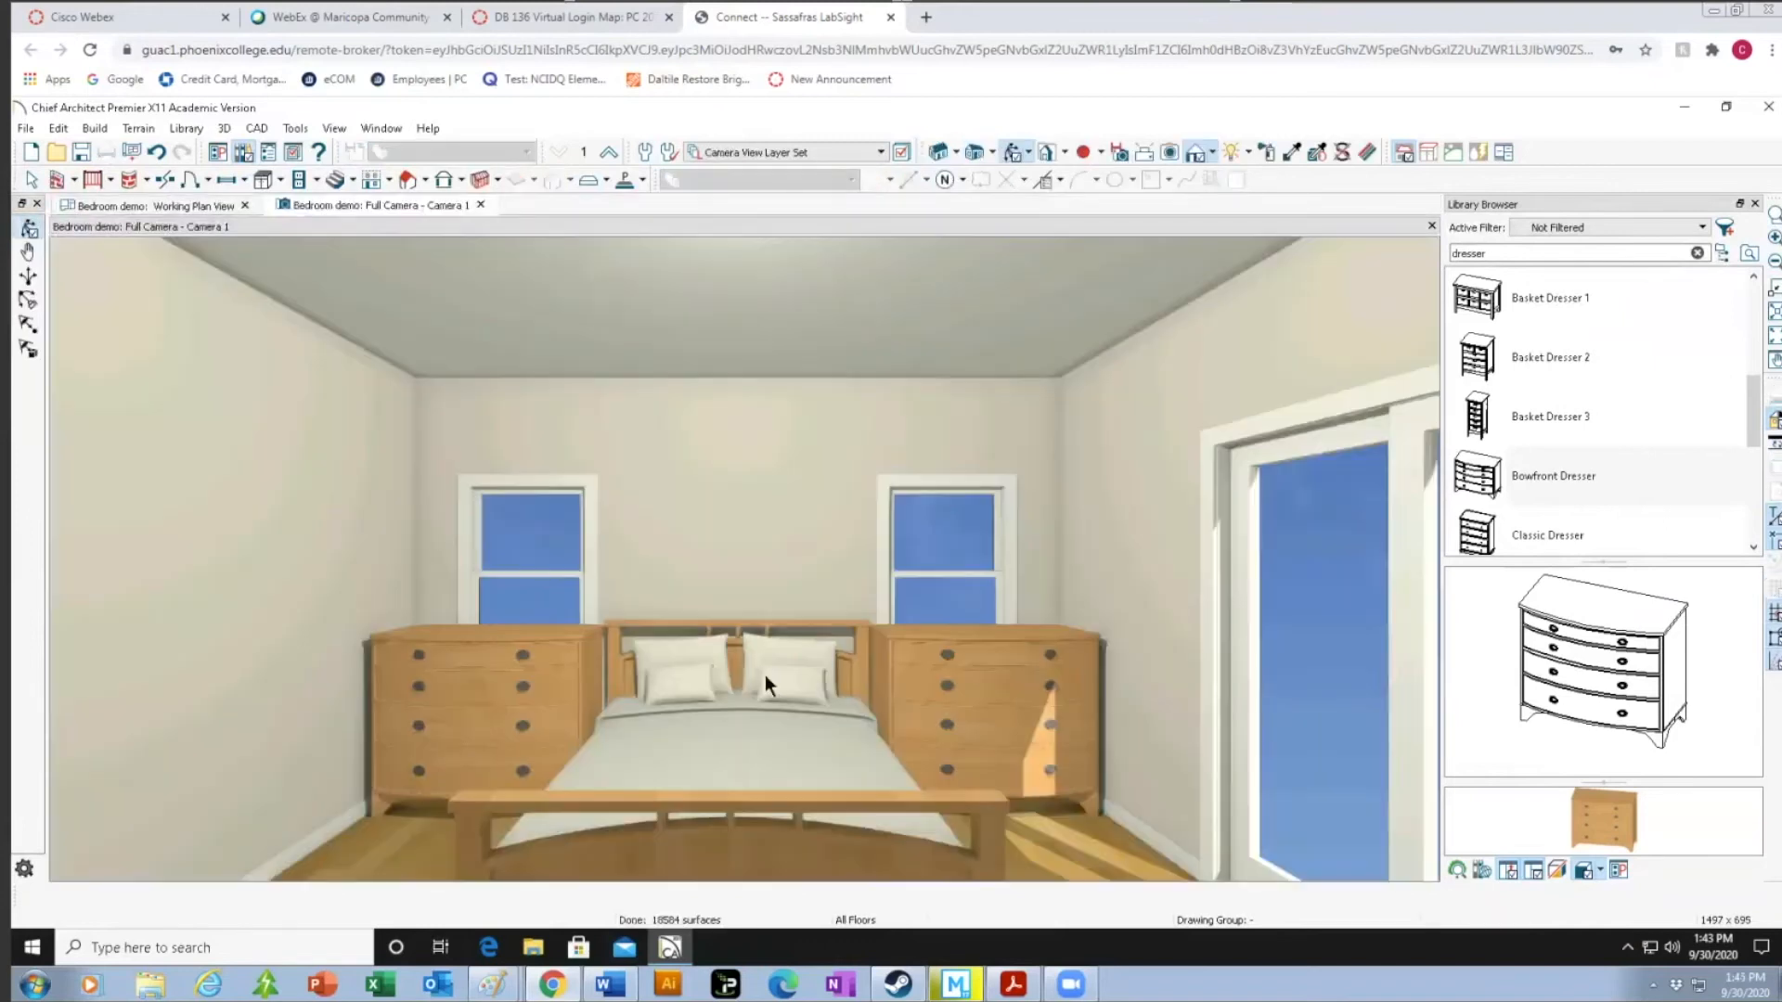
{"action": "scroll", "coordinate": [743, 750], "scroll_direction": "down", "scroll_amount": 1}
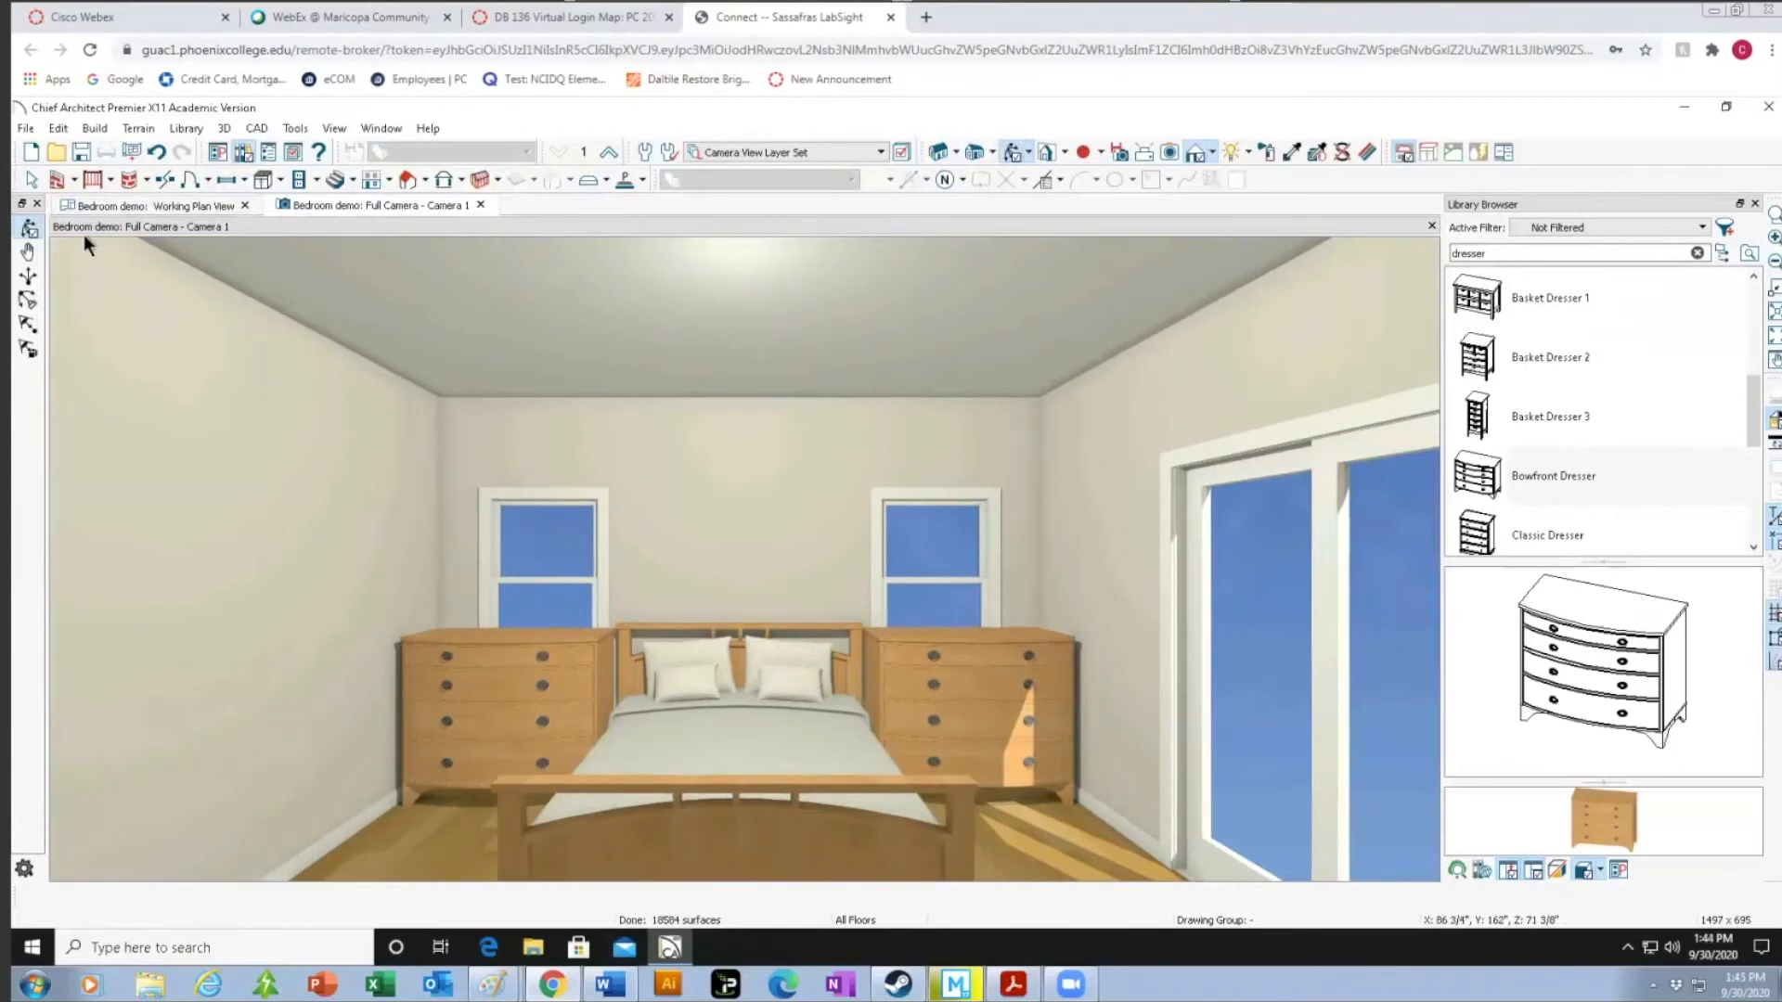
{"action": "left_click", "coordinate": [29, 181]}
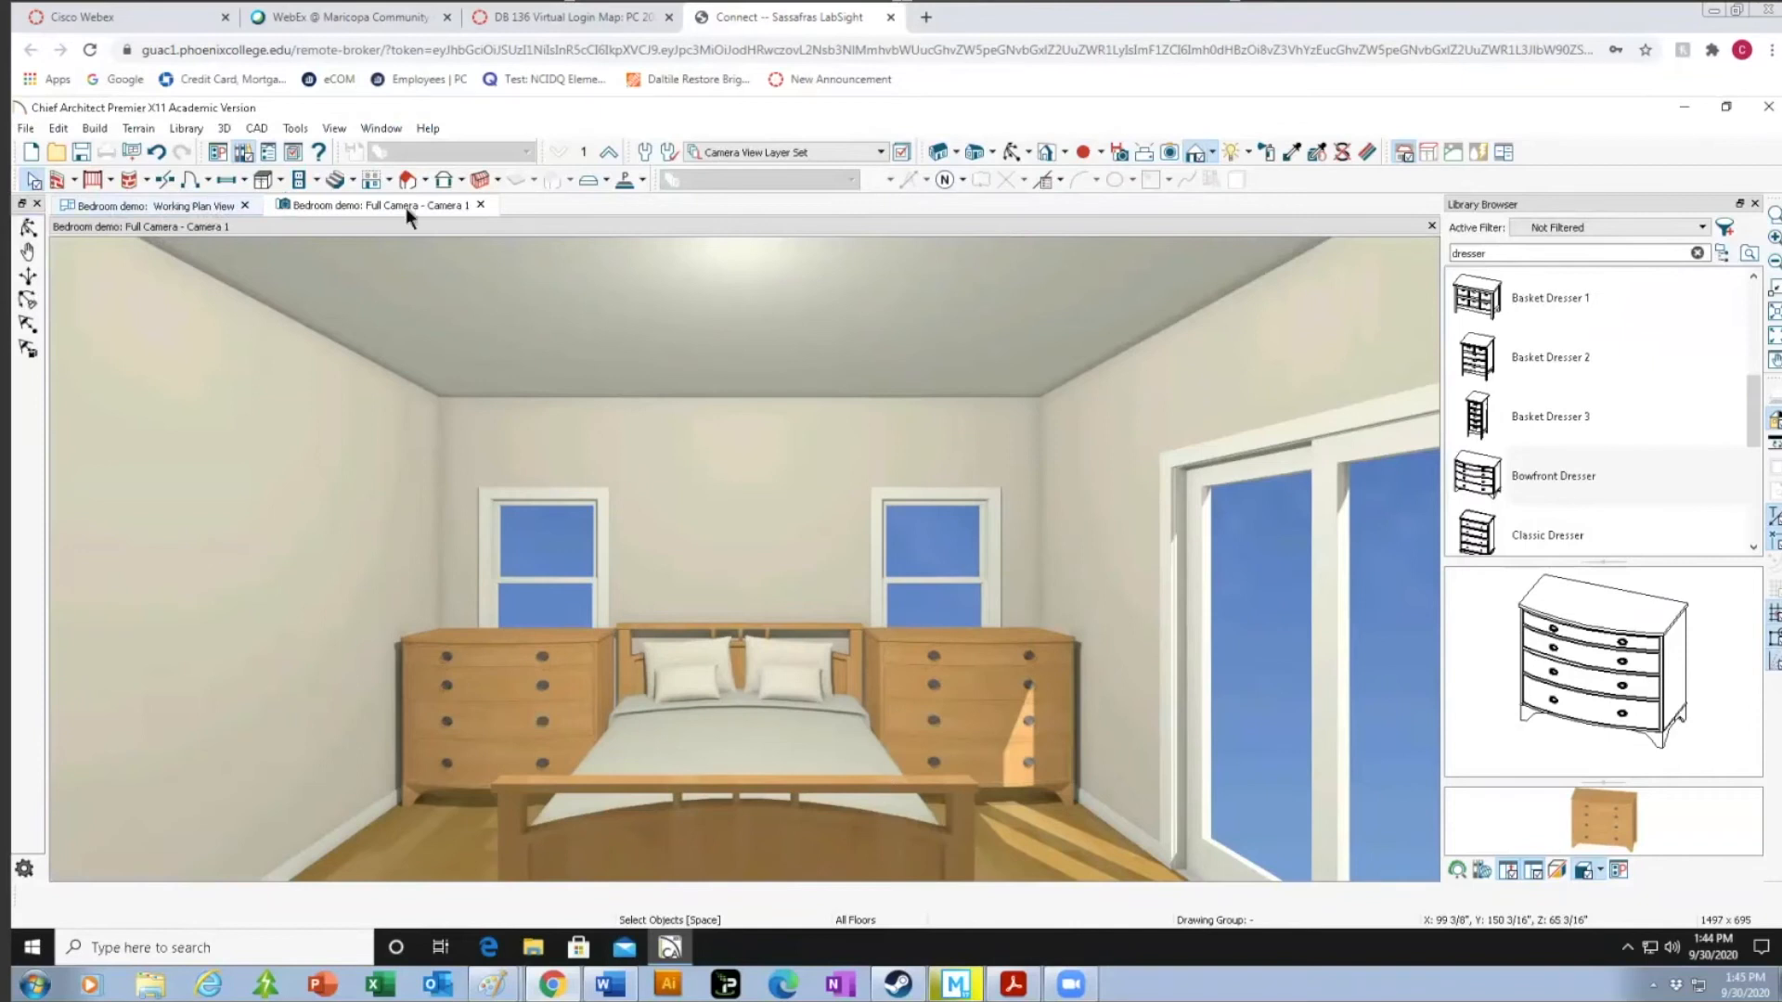
In the working plan view, set the width of the Bowfront Dresser left of the bed to 36".
{"action": "left_click", "coordinate": [191, 205]}
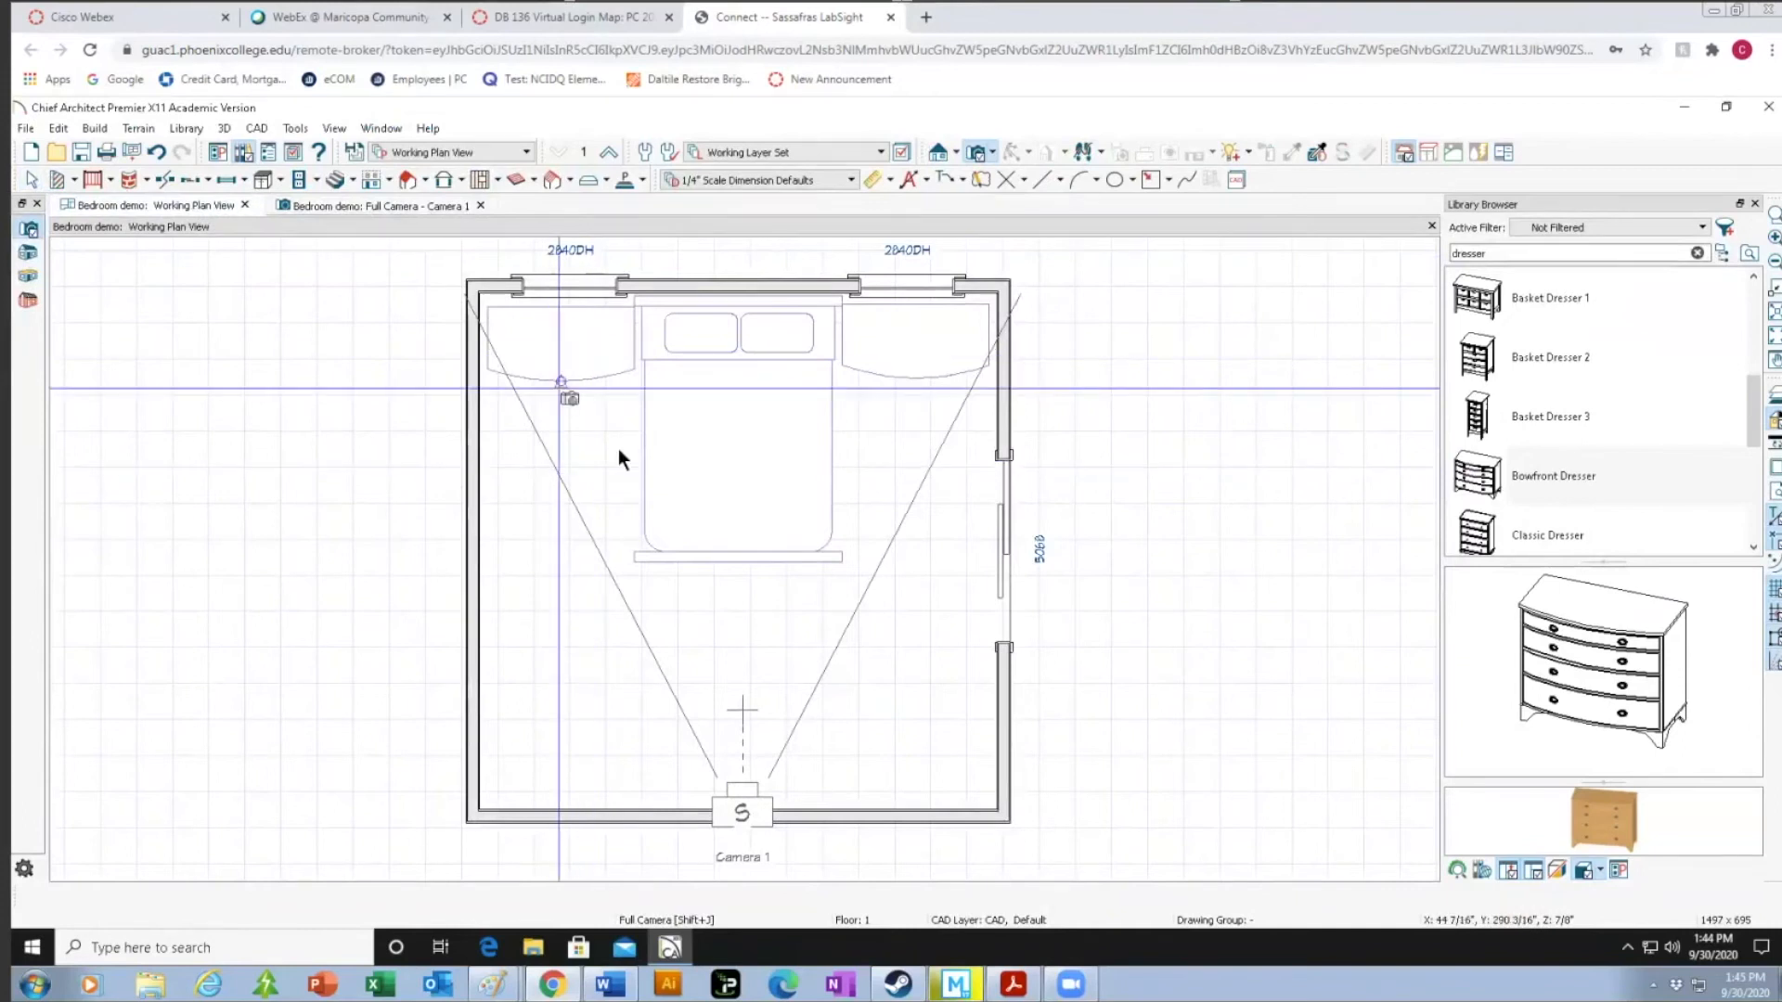
{"action": "left_click", "coordinate": [31, 180]}
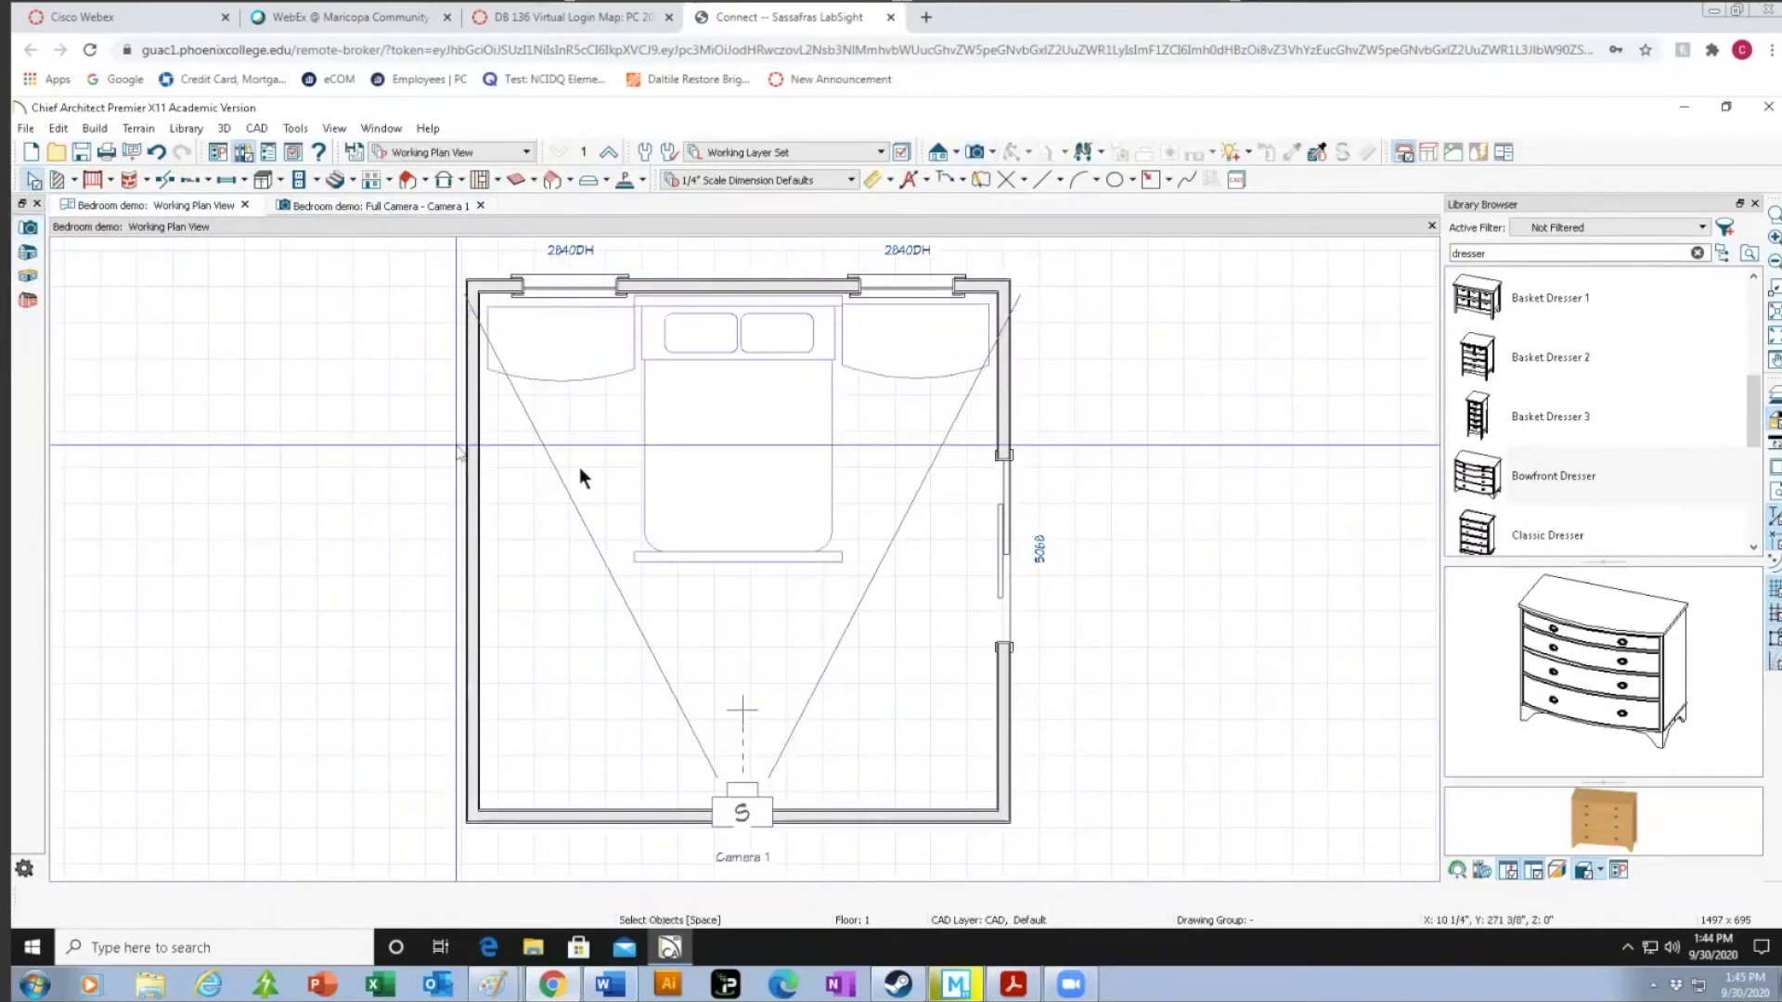
{"action": "left_click", "coordinate": [582, 356]}
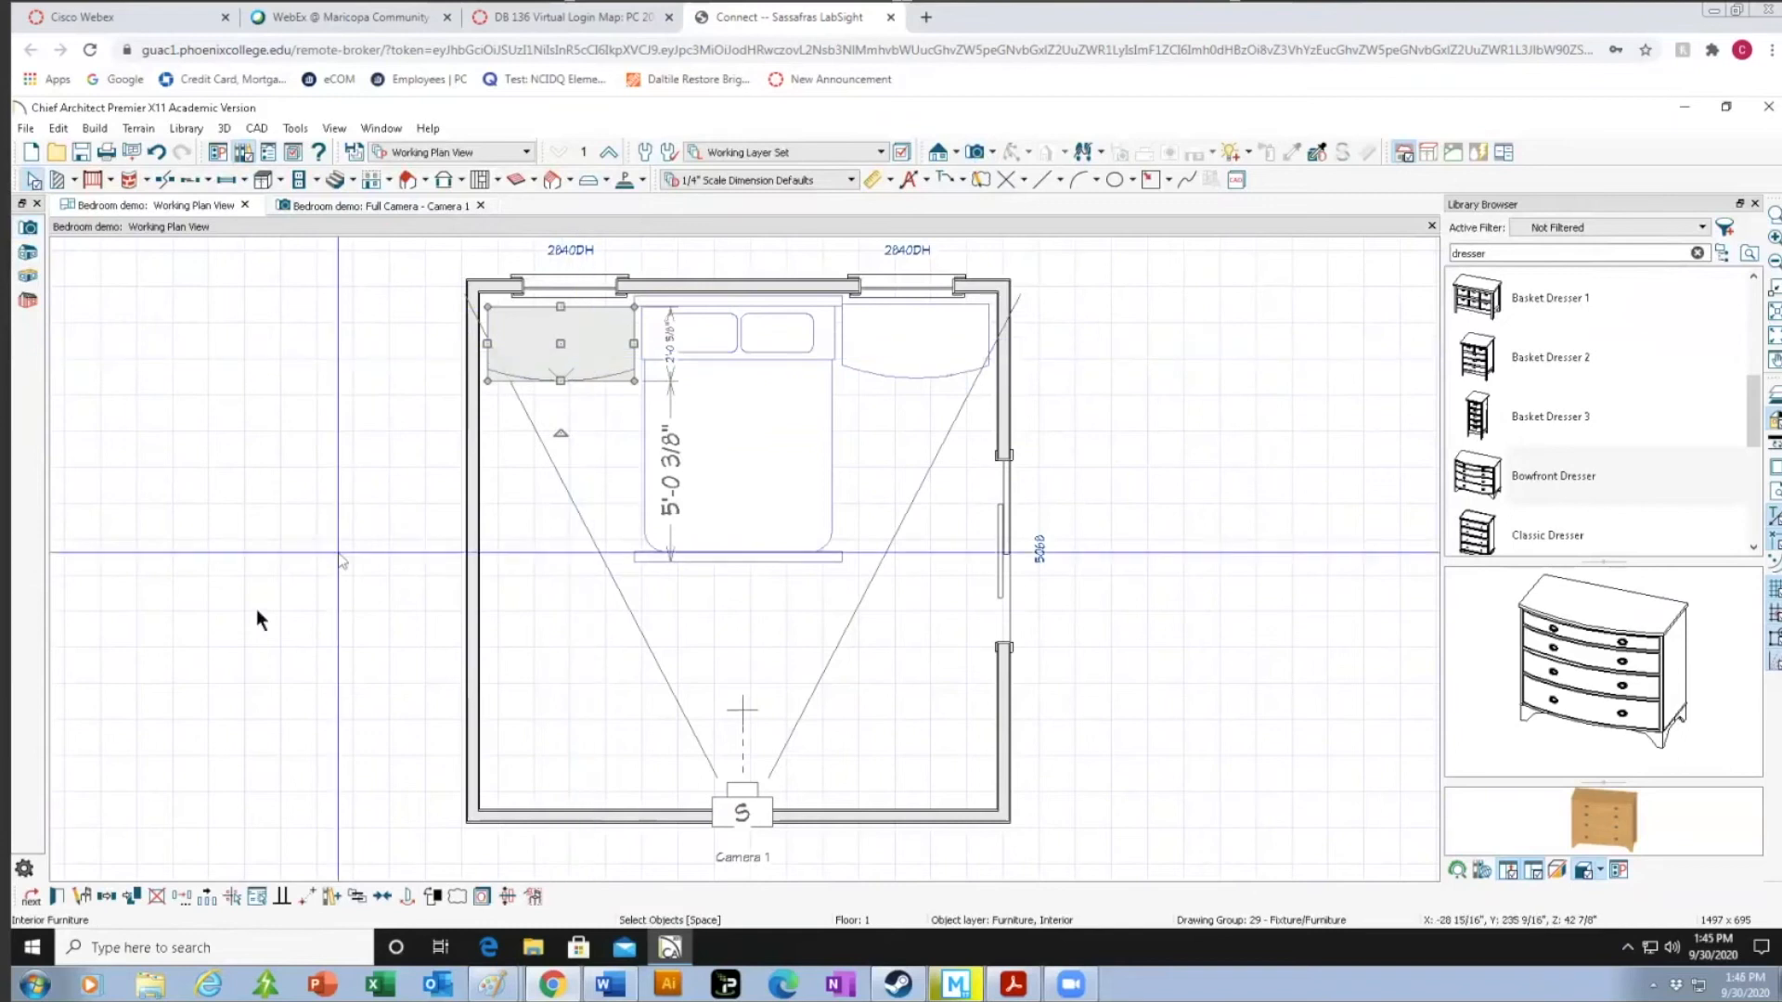
{"action": "left_click", "coordinate": [57, 893]}
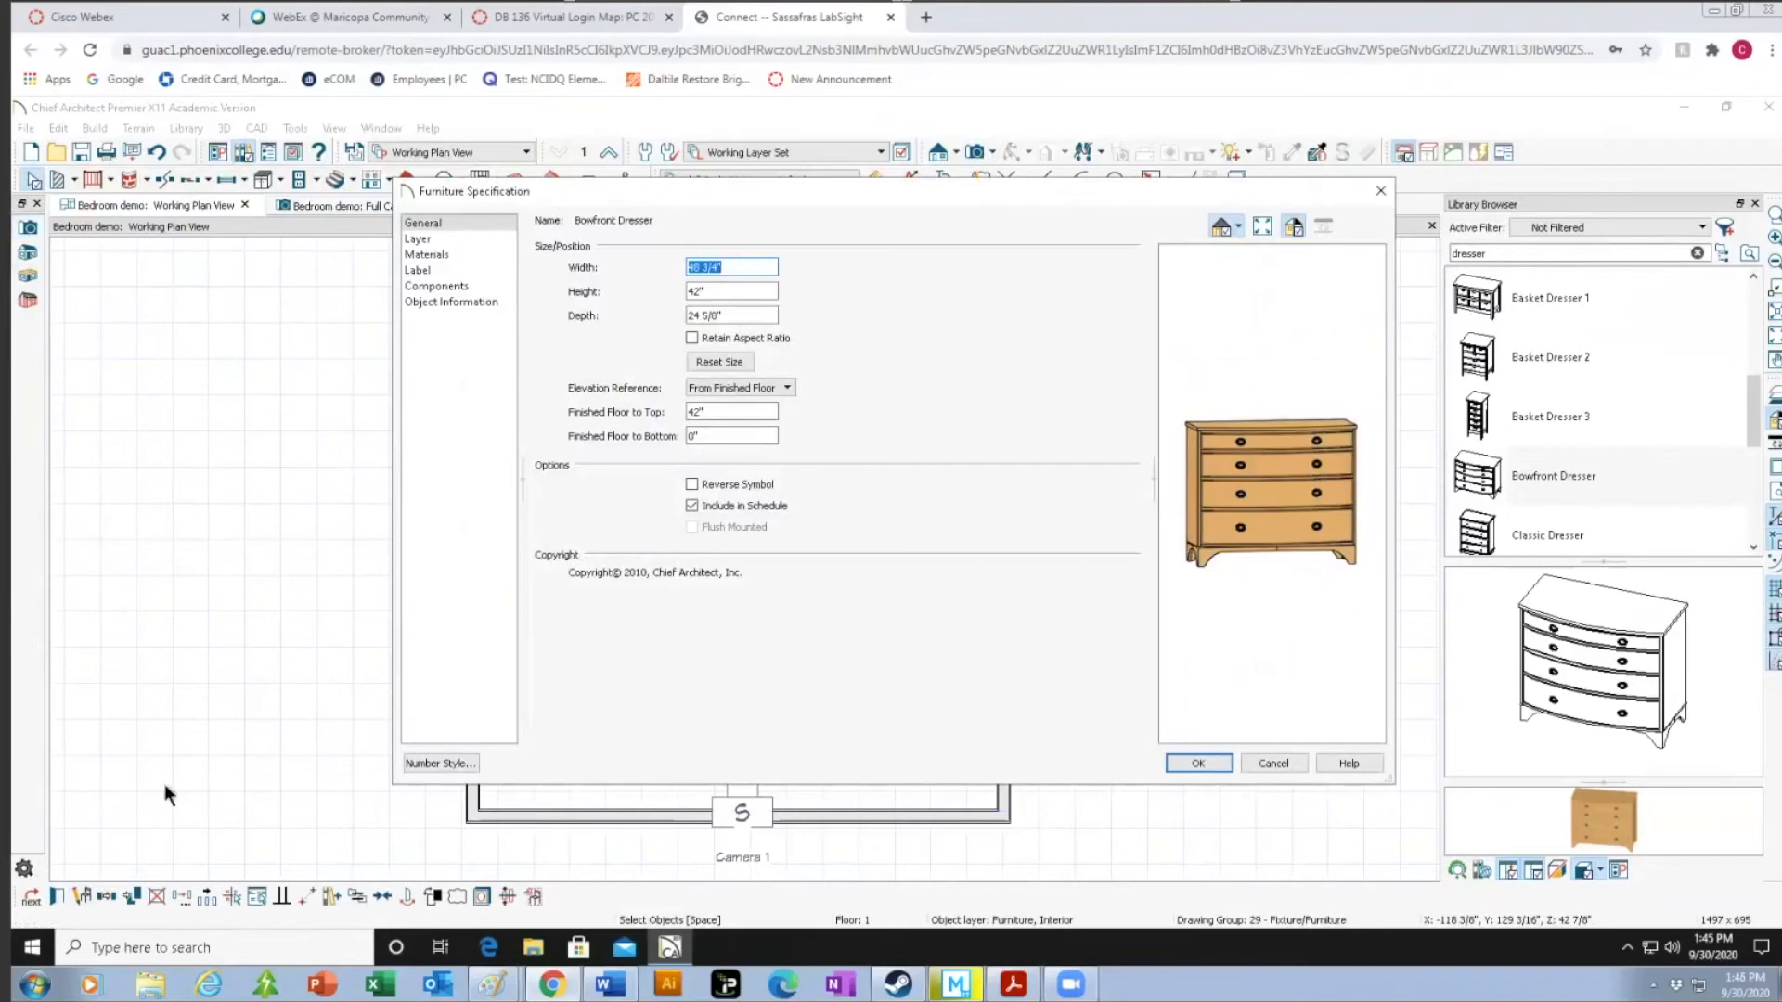
{"action": "left_click", "coordinate": [728, 263]}
{"action": "key", "text": "BackSpace"}
{"action": "key", "text": "BackSpace"}
{"action": "key", "text": "BackSpace"}
{"action": "key", "text": "BackSpace"}
{"action": "key", "text": "BackSpace"}
{"action": "key", "text": "BackSpace"}
{"action": "key", "text": "BackSpace"}
{"action": "type", "text": "36"}
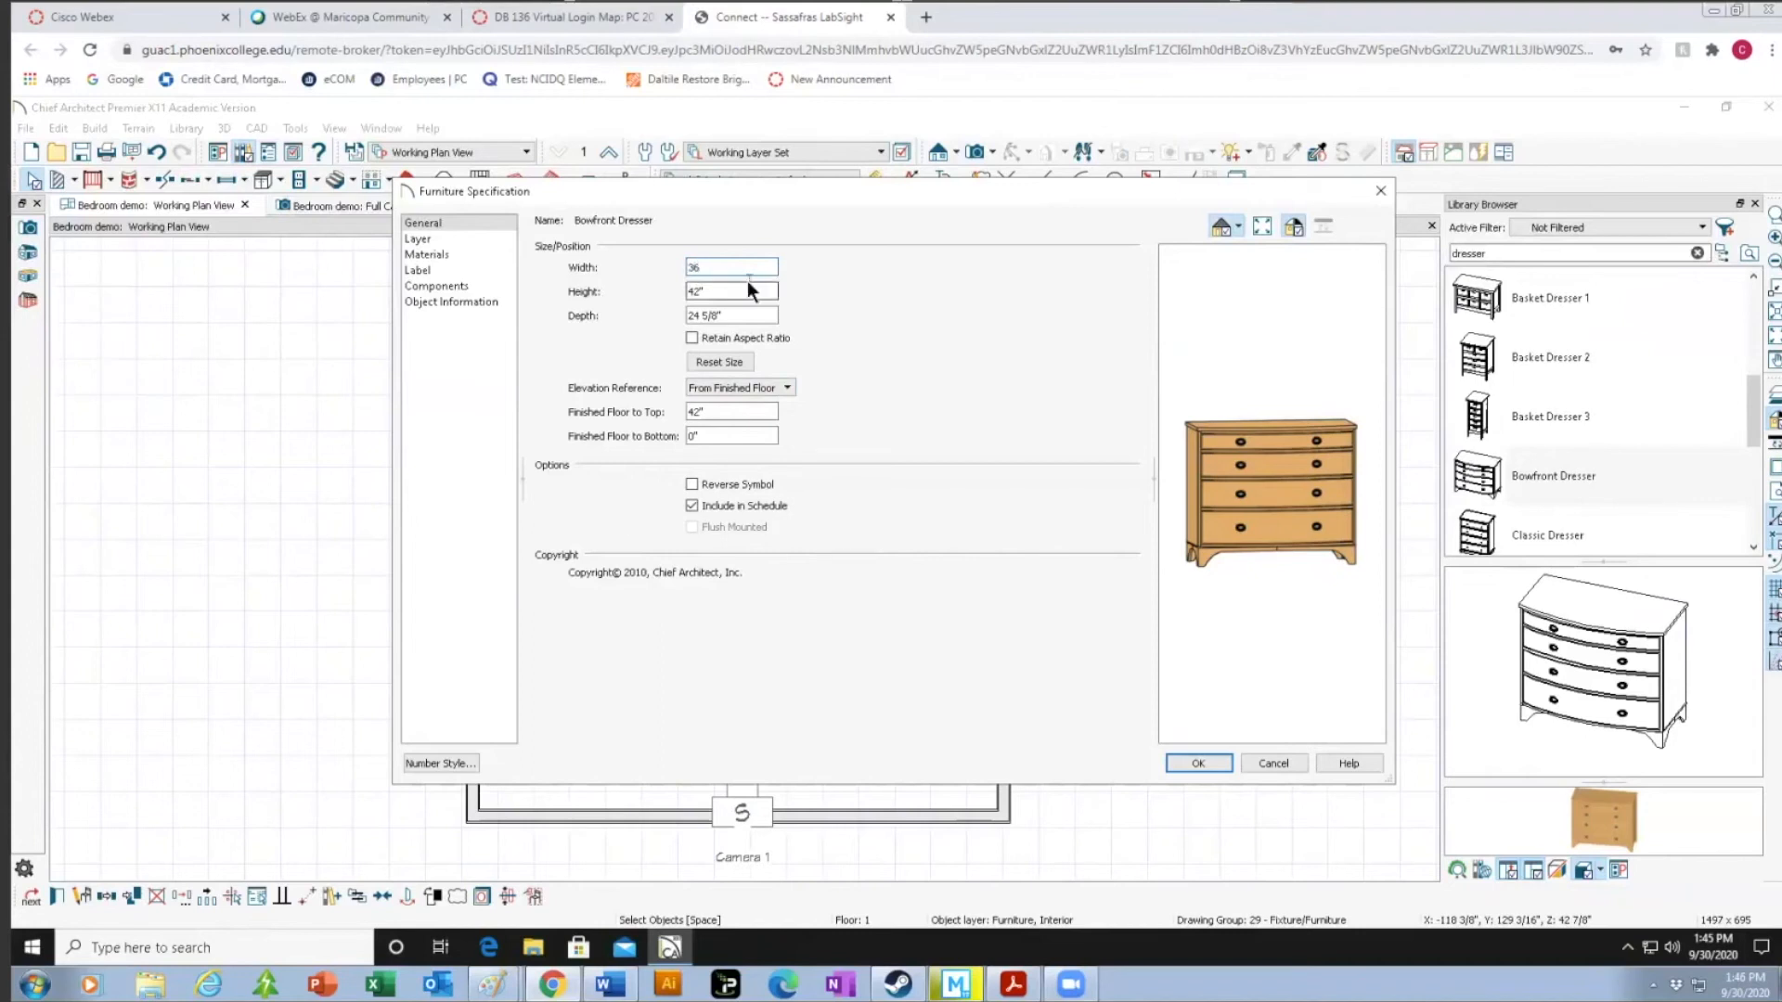
Set the left dresser's height to 30" and depth to 24", and apply the new size.
{"action": "left_click", "coordinate": [716, 289]}
{"action": "key", "text": "BackSpace"}
{"action": "key", "text": "BackSpace"}
{"action": "key", "text": "BackSpace"}
{"action": "type", "text": "3"}
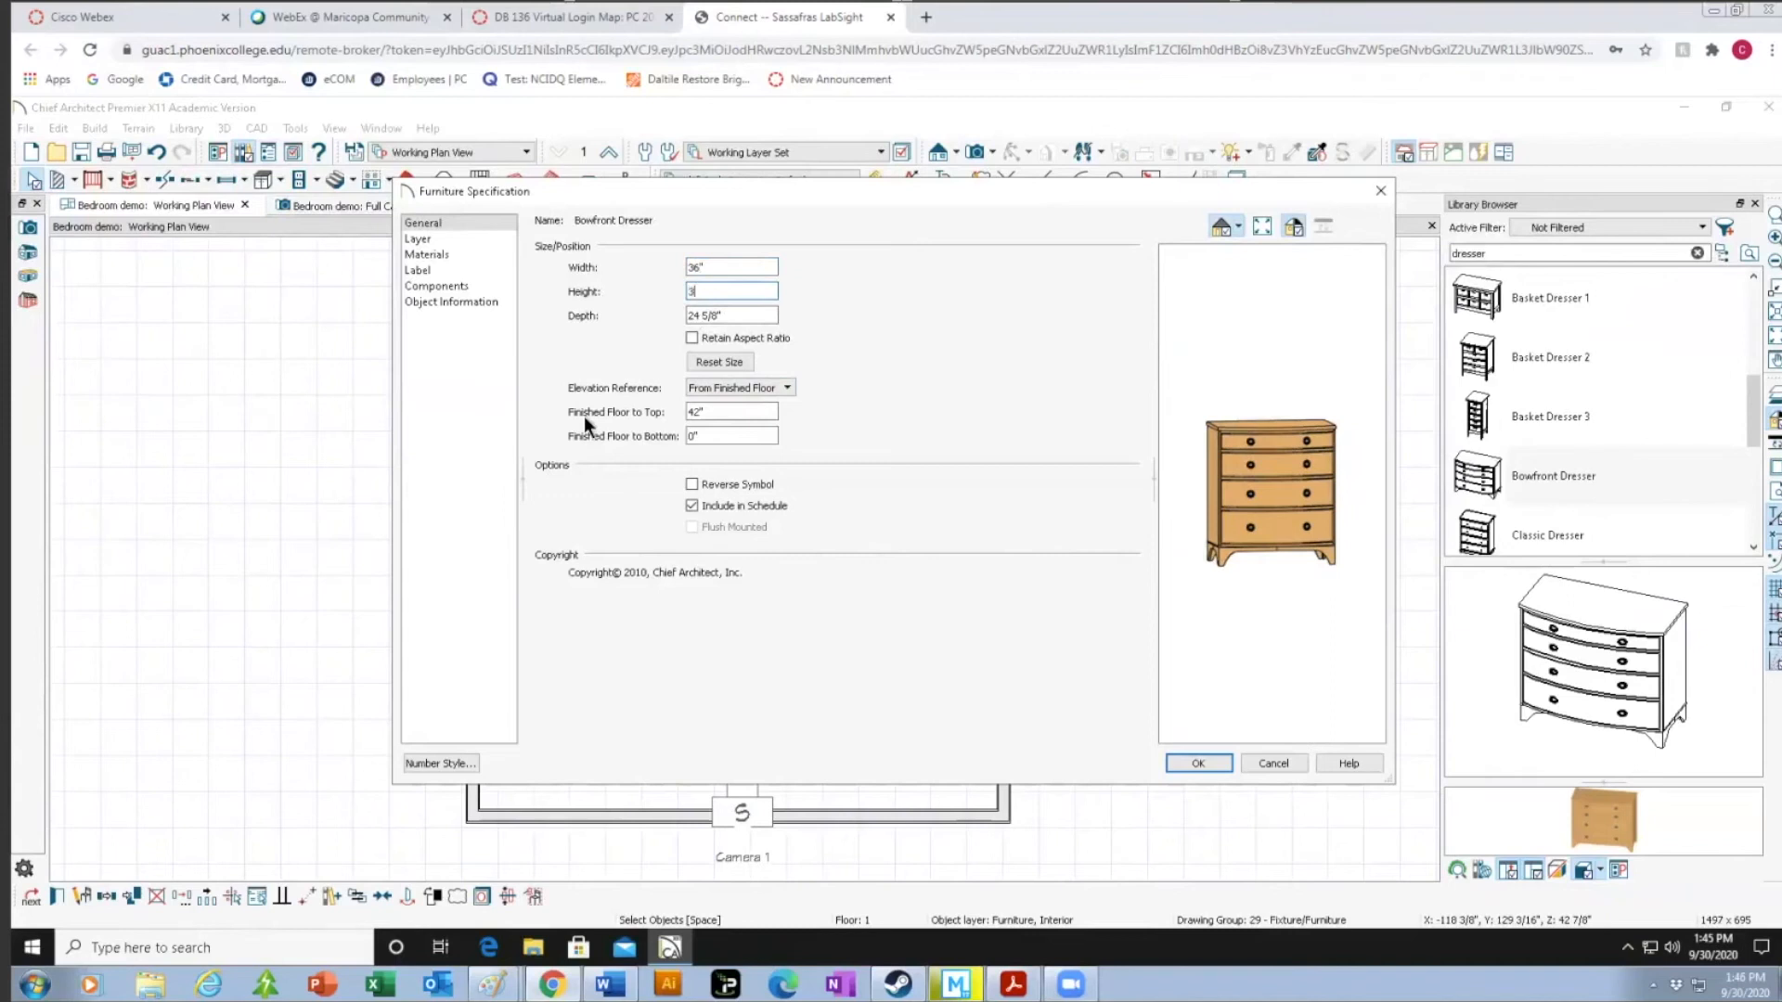
{"action": "type", "text": "0"}
{"action": "key", "text": "BackSpace"}
{"action": "key", "text": "BackSpace"}
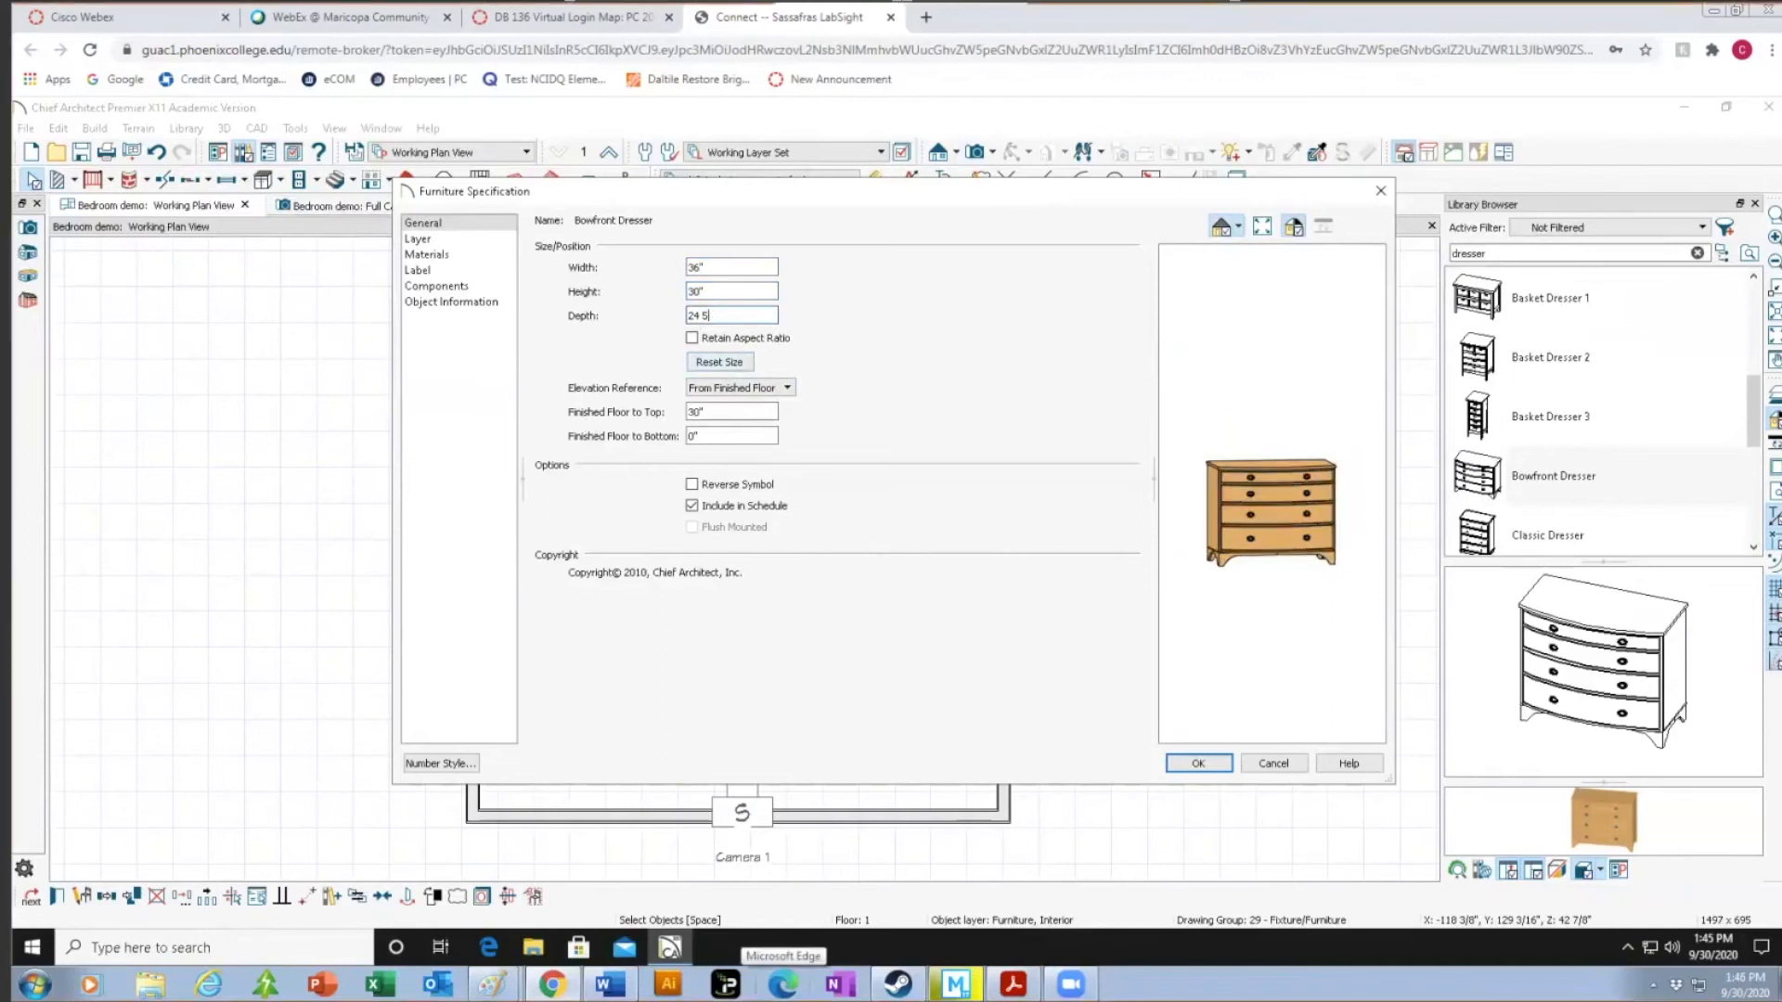
{"action": "key", "text": "BackSpace"}
{"action": "key", "text": "BackSpace"}
{"action": "key", "text": "BackSpace"}
{"action": "key", "text": "BackSpace"}
{"action": "type", "text": "2"}
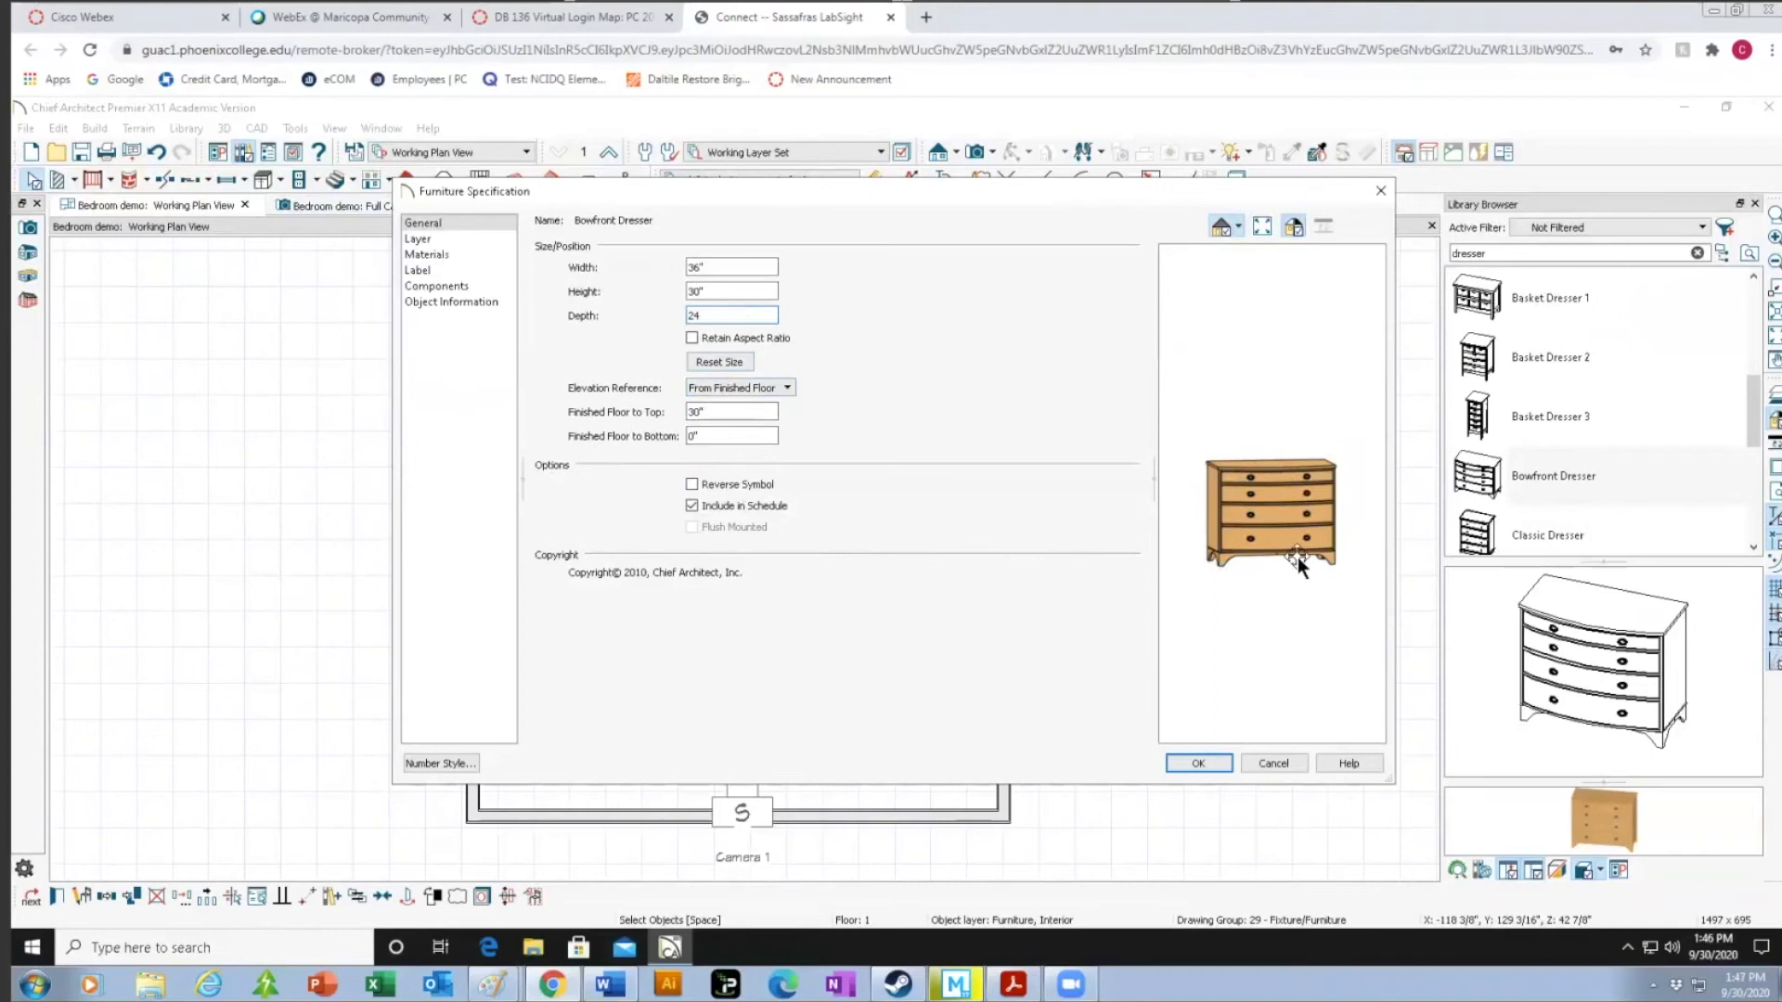
{"action": "left_click", "coordinate": [1197, 763]}
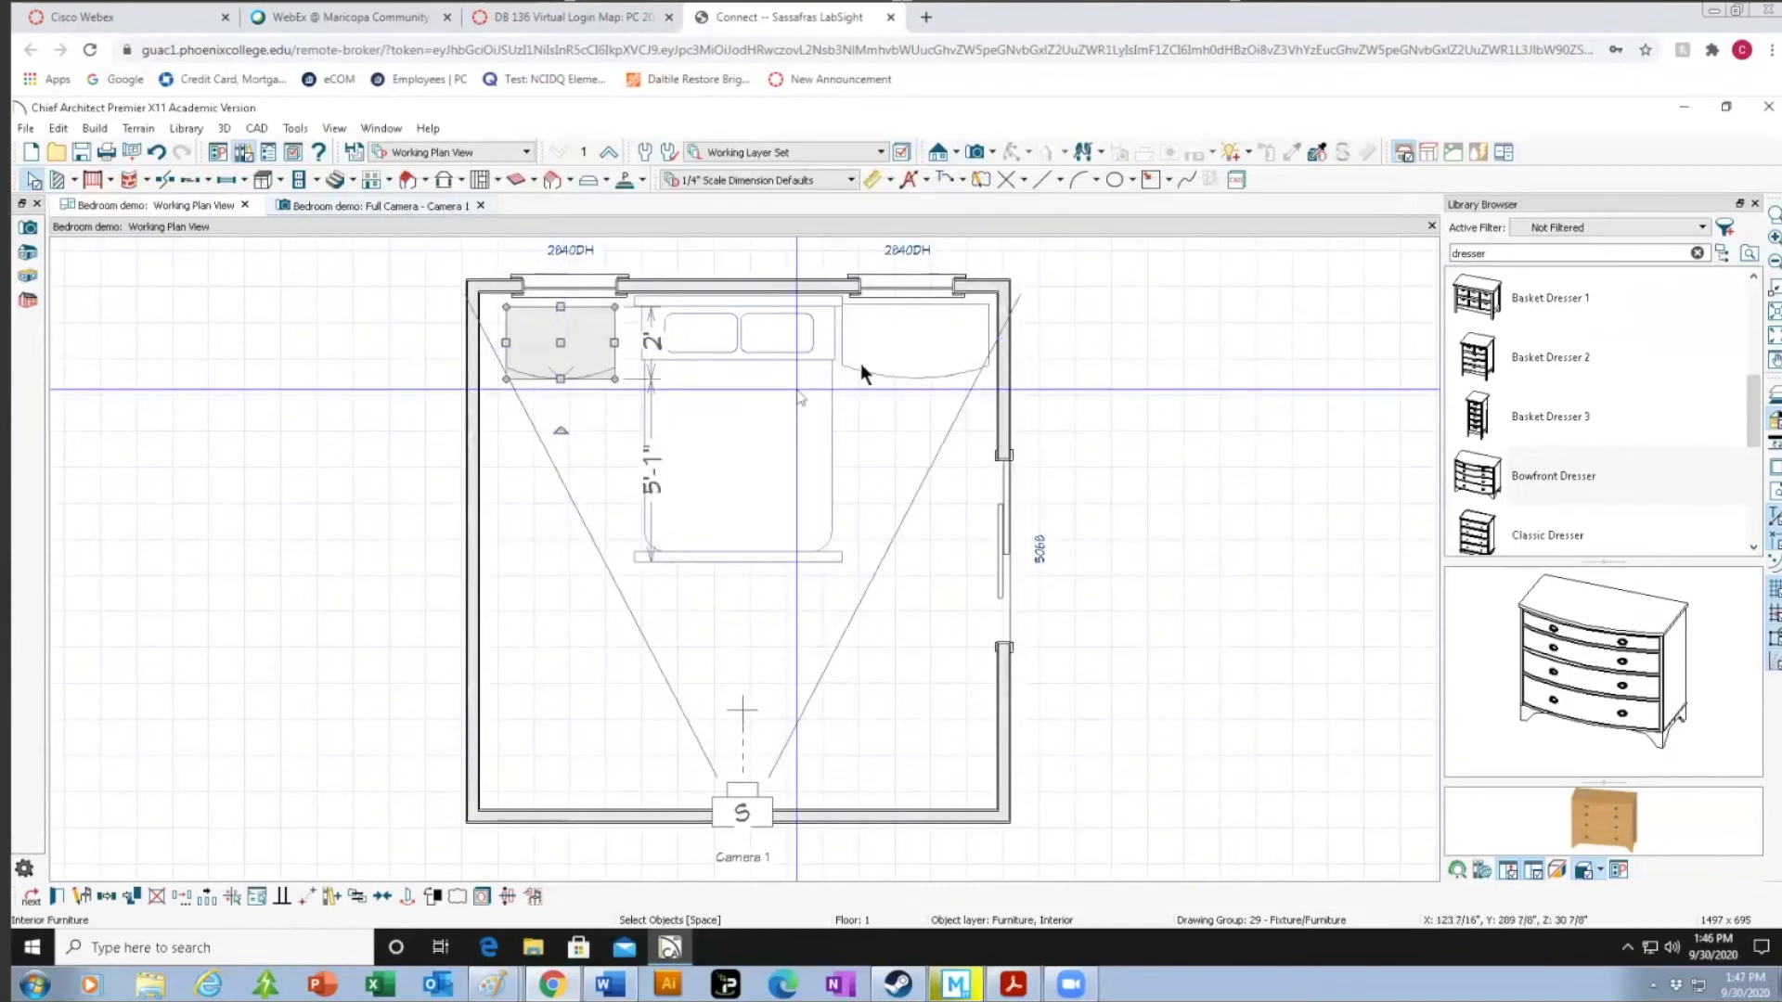
Set the width of the Bowfront Dresser right of the bed to 36".
{"action": "double_click", "coordinate": [923, 336]}
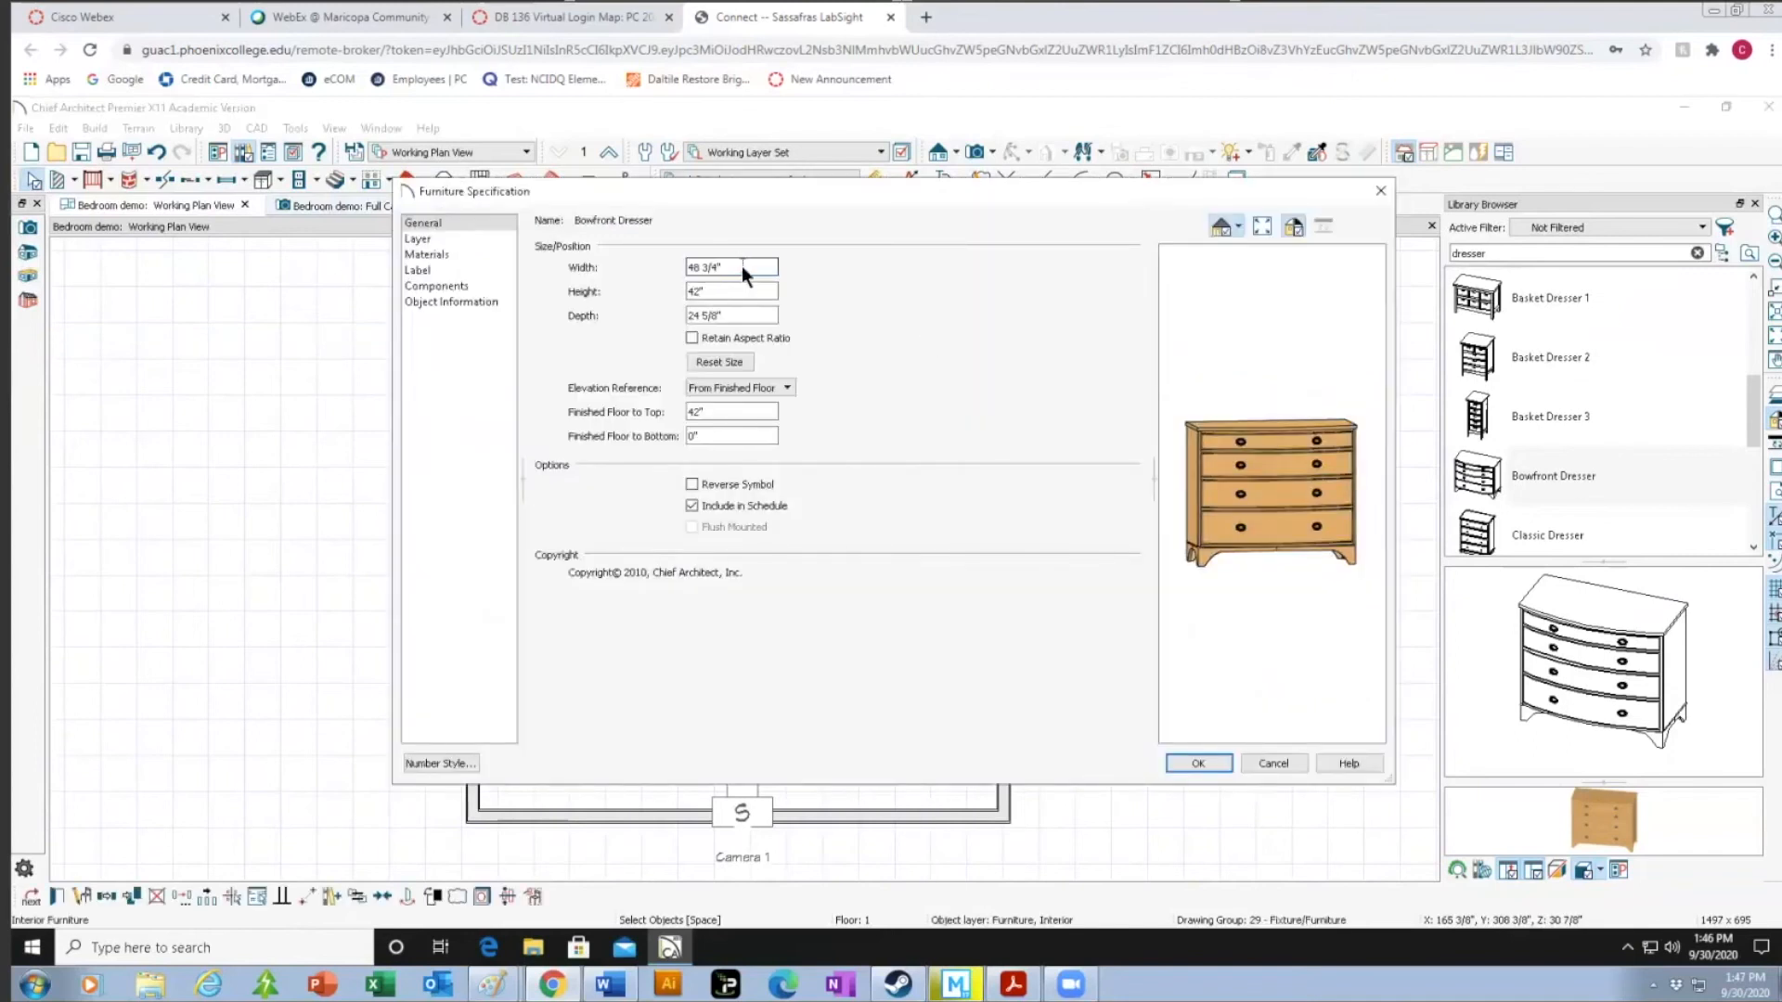
{"action": "key", "text": "BackSpace"}
{"action": "key", "text": "BackSpace"}
{"action": "key", "text": "BackSpace"}
{"action": "key", "text": "BackSpace"}
{"action": "key", "text": "BackSpace"}
{"action": "key", "text": "BackSpace"}
{"action": "key", "text": "BackSpace"}
{"action": "type", "text": "36"}
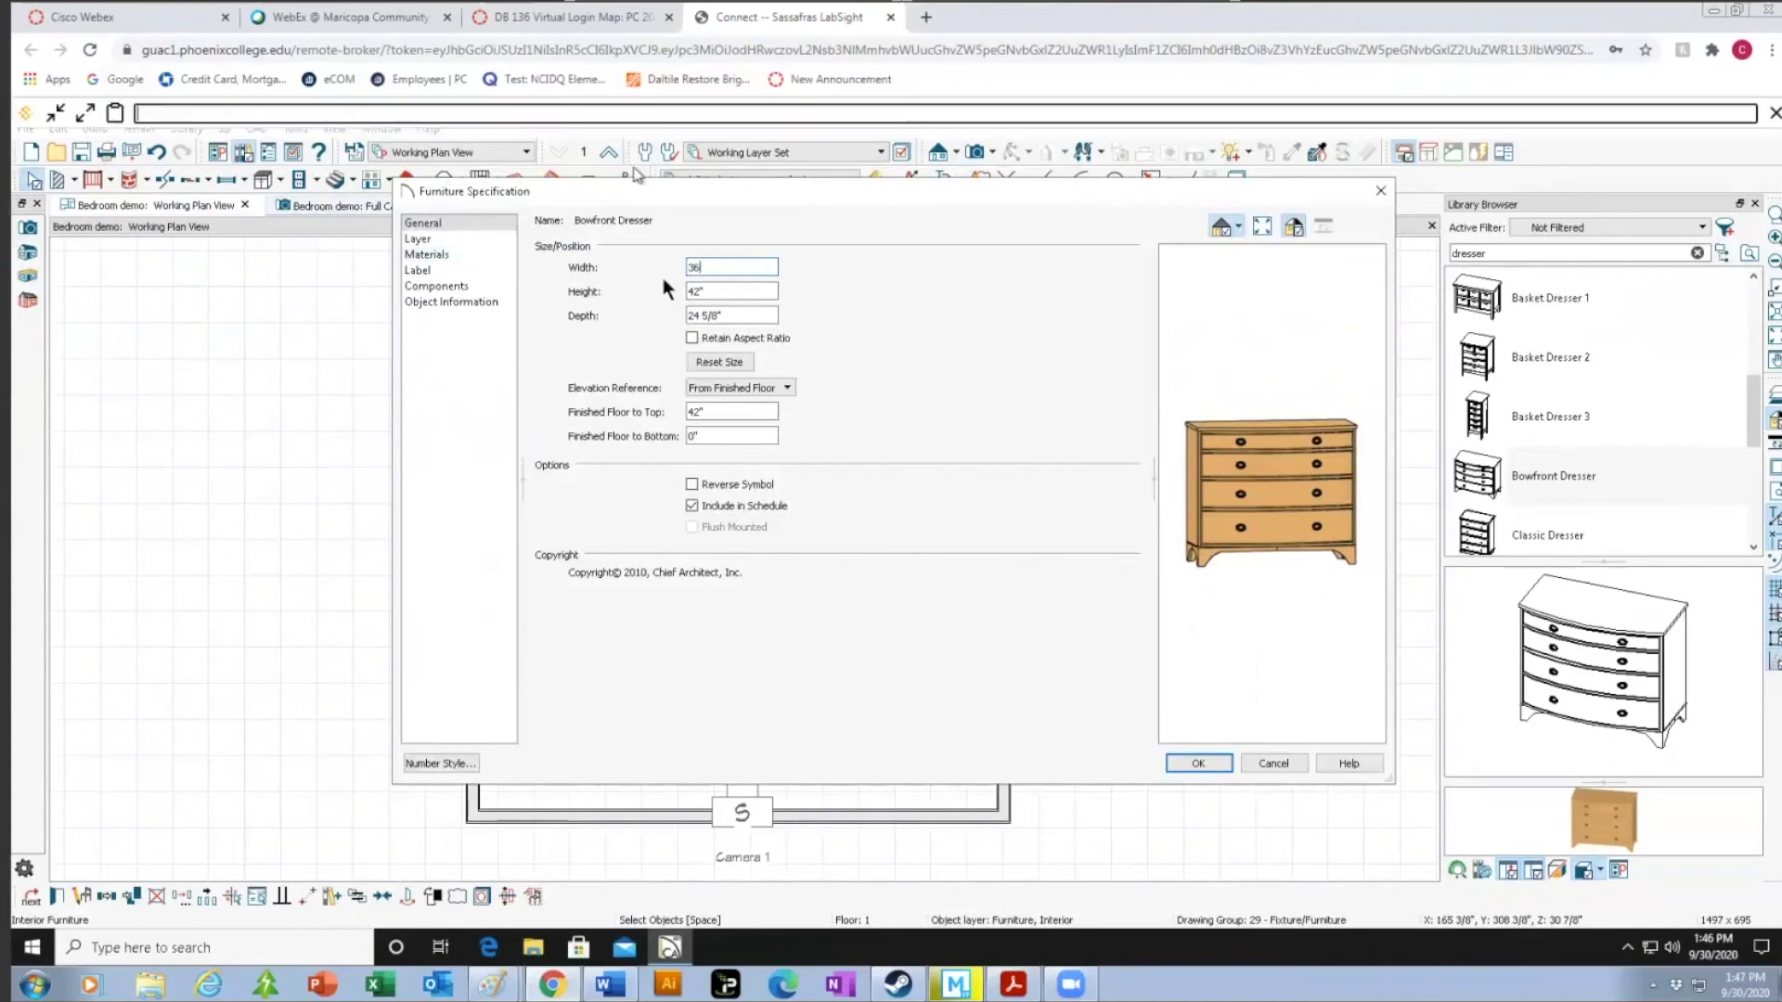
Set the right dresser's height to 30" and depth to 24", and apply the new size.
{"action": "left_click", "coordinate": [716, 295]}
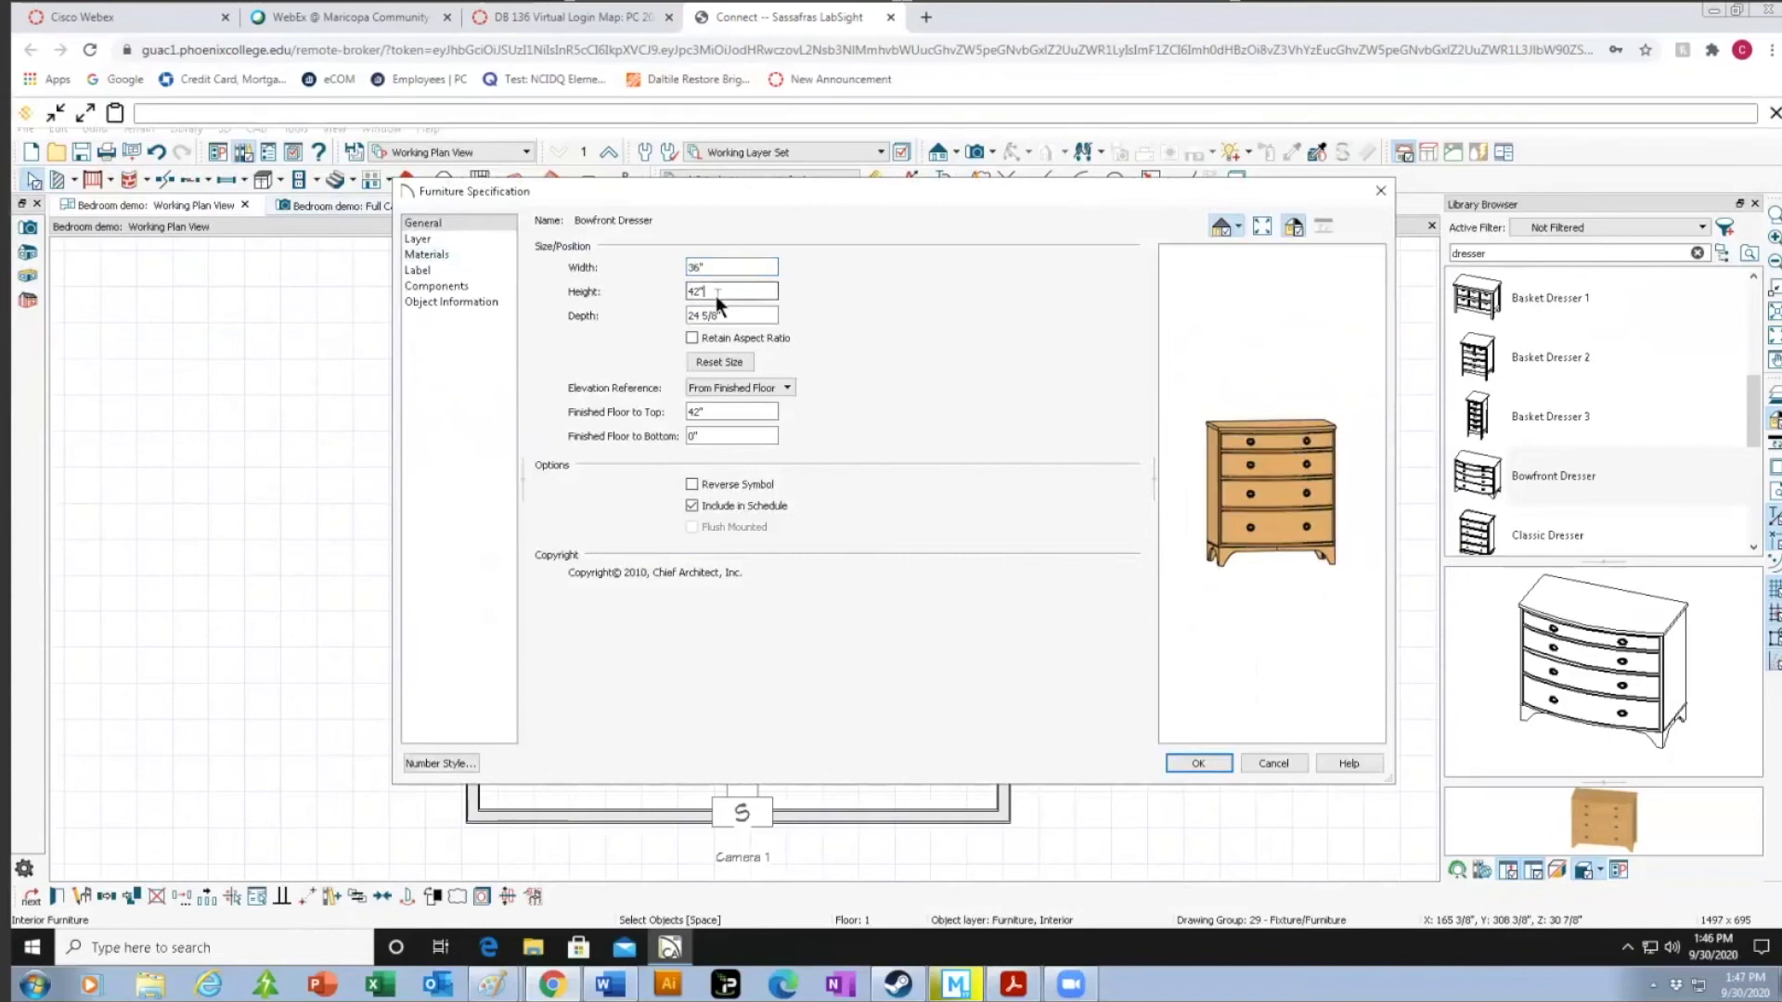
{"action": "type", "text": "30"}
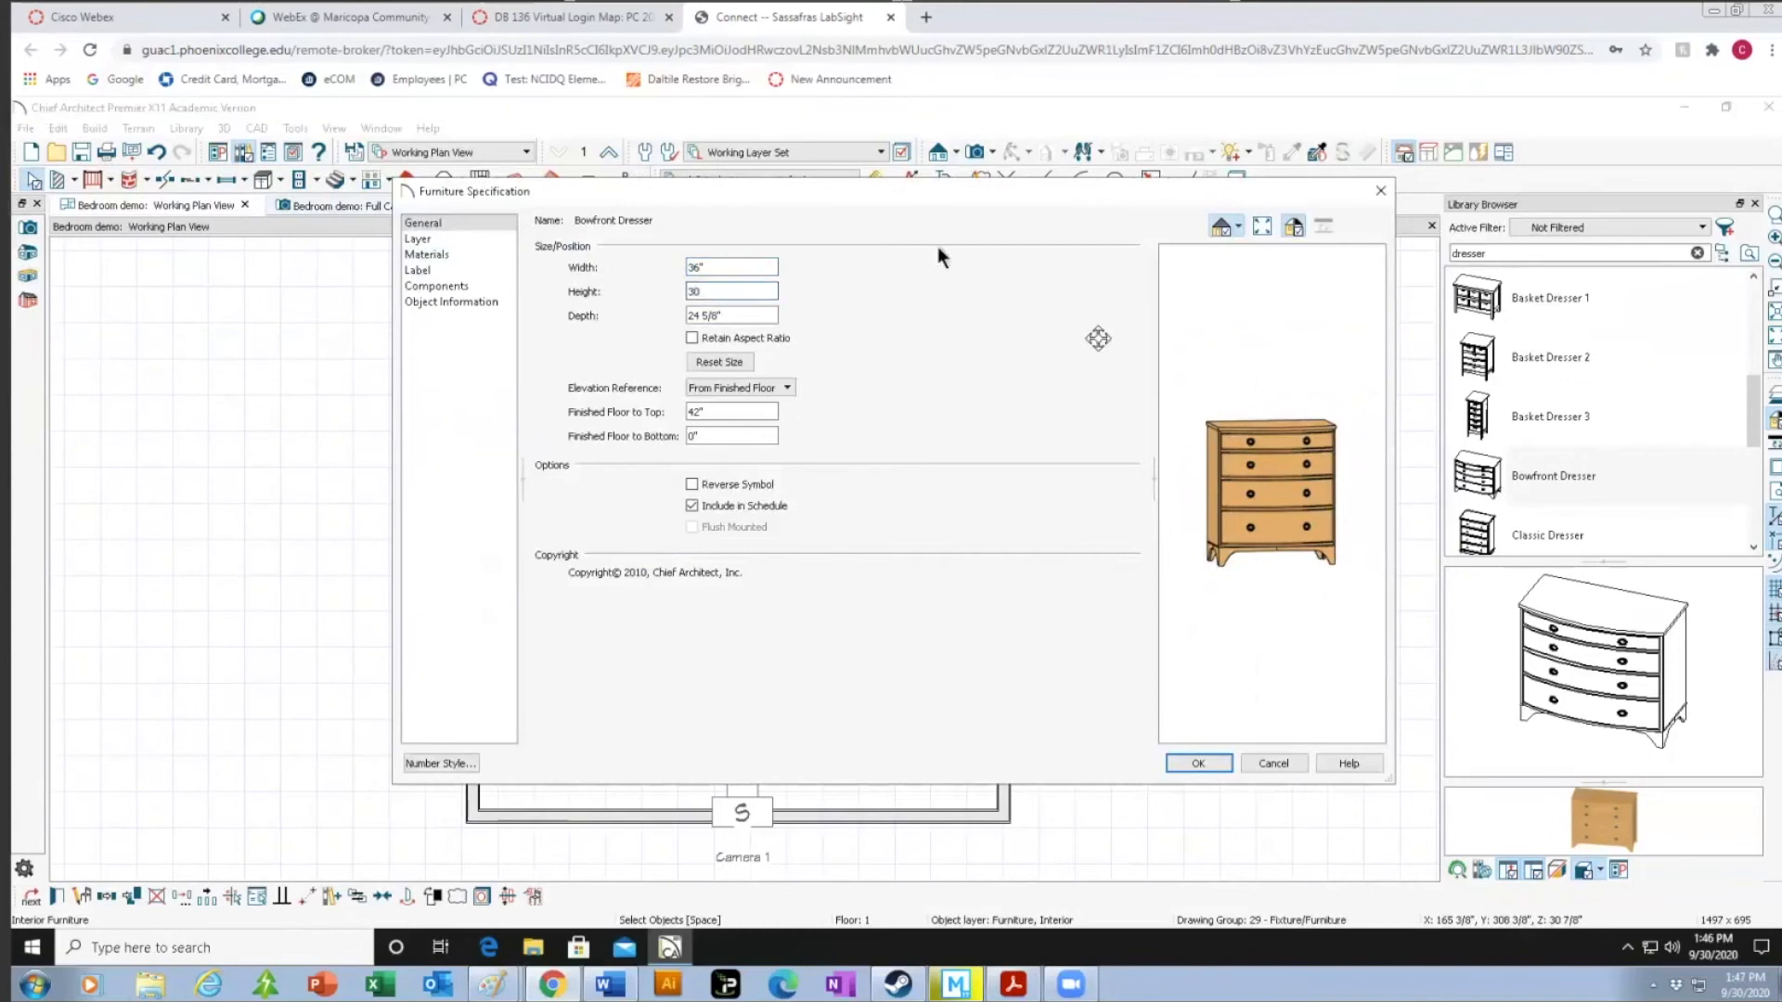
{"action": "left_click", "coordinate": [729, 310]}
{"action": "key", "text": "BackSpace"}
{"action": "key", "text": "BackSpace"}
{"action": "key", "text": "BackSpace"}
{"action": "key", "text": "BackSpace"}
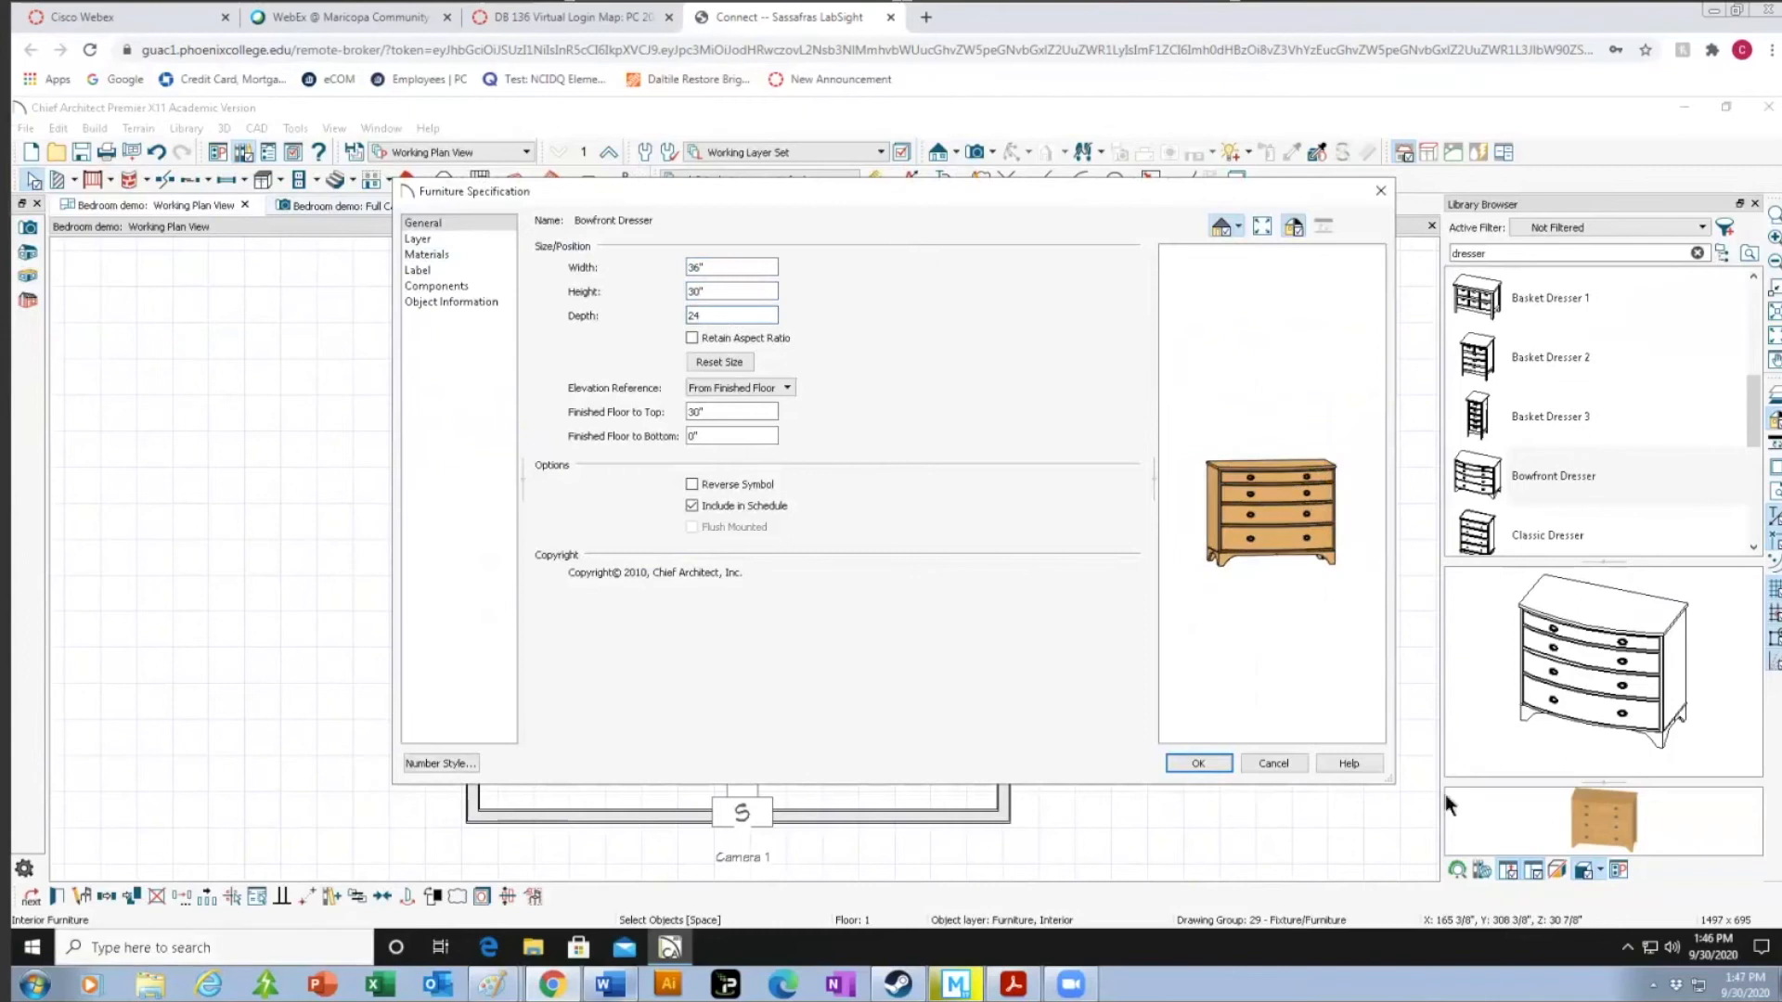
{"action": "left_click", "coordinate": [1197, 763]}
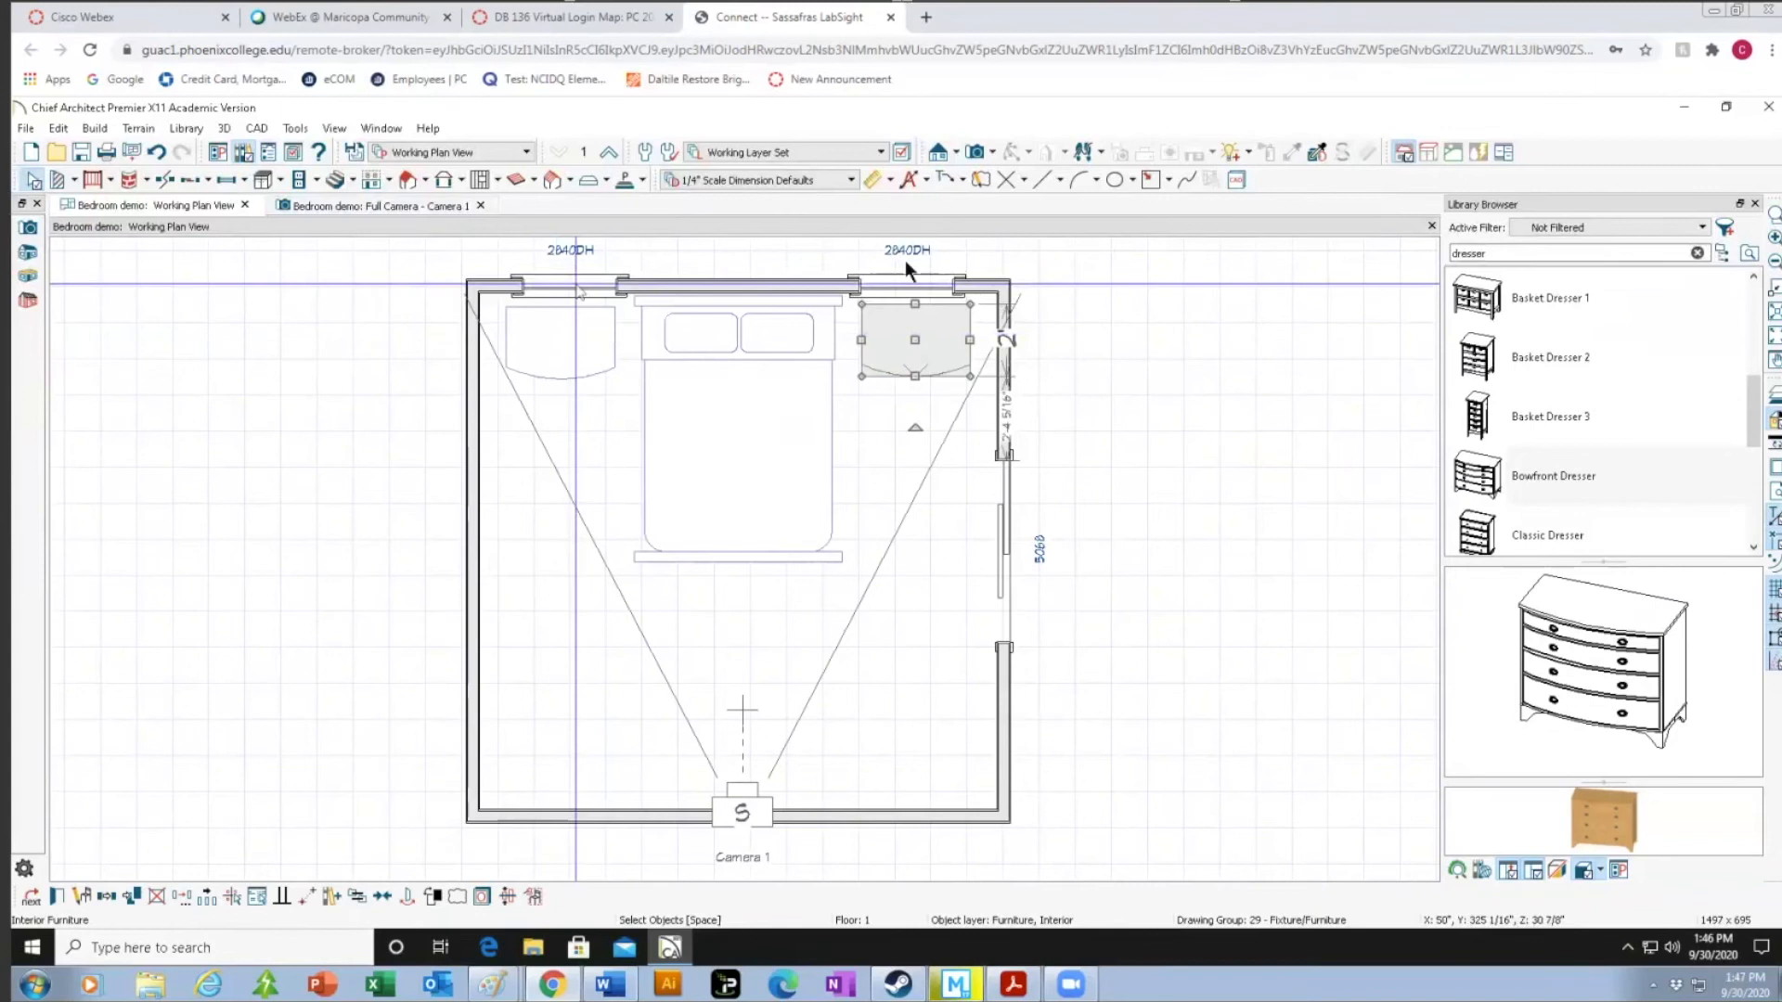
Center the right dresser on the window behind it.
{"action": "left_click", "coordinate": [945, 338]}
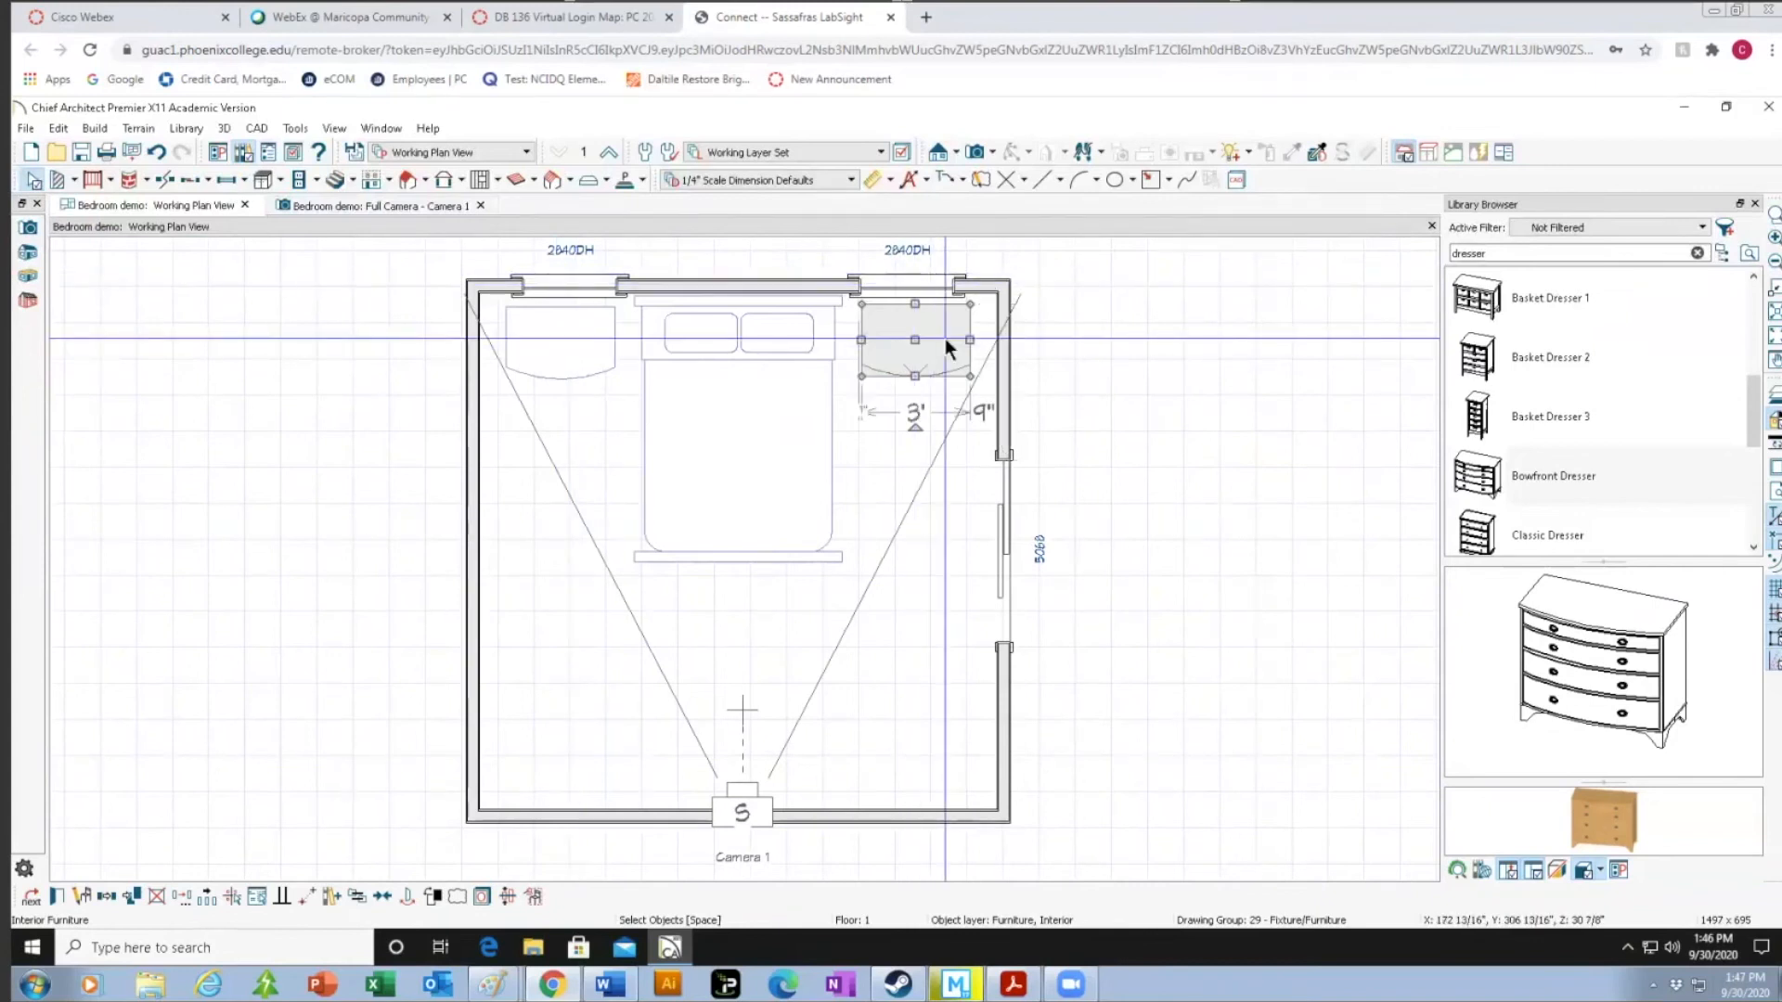
{"action": "left_click", "coordinate": [377, 894]}
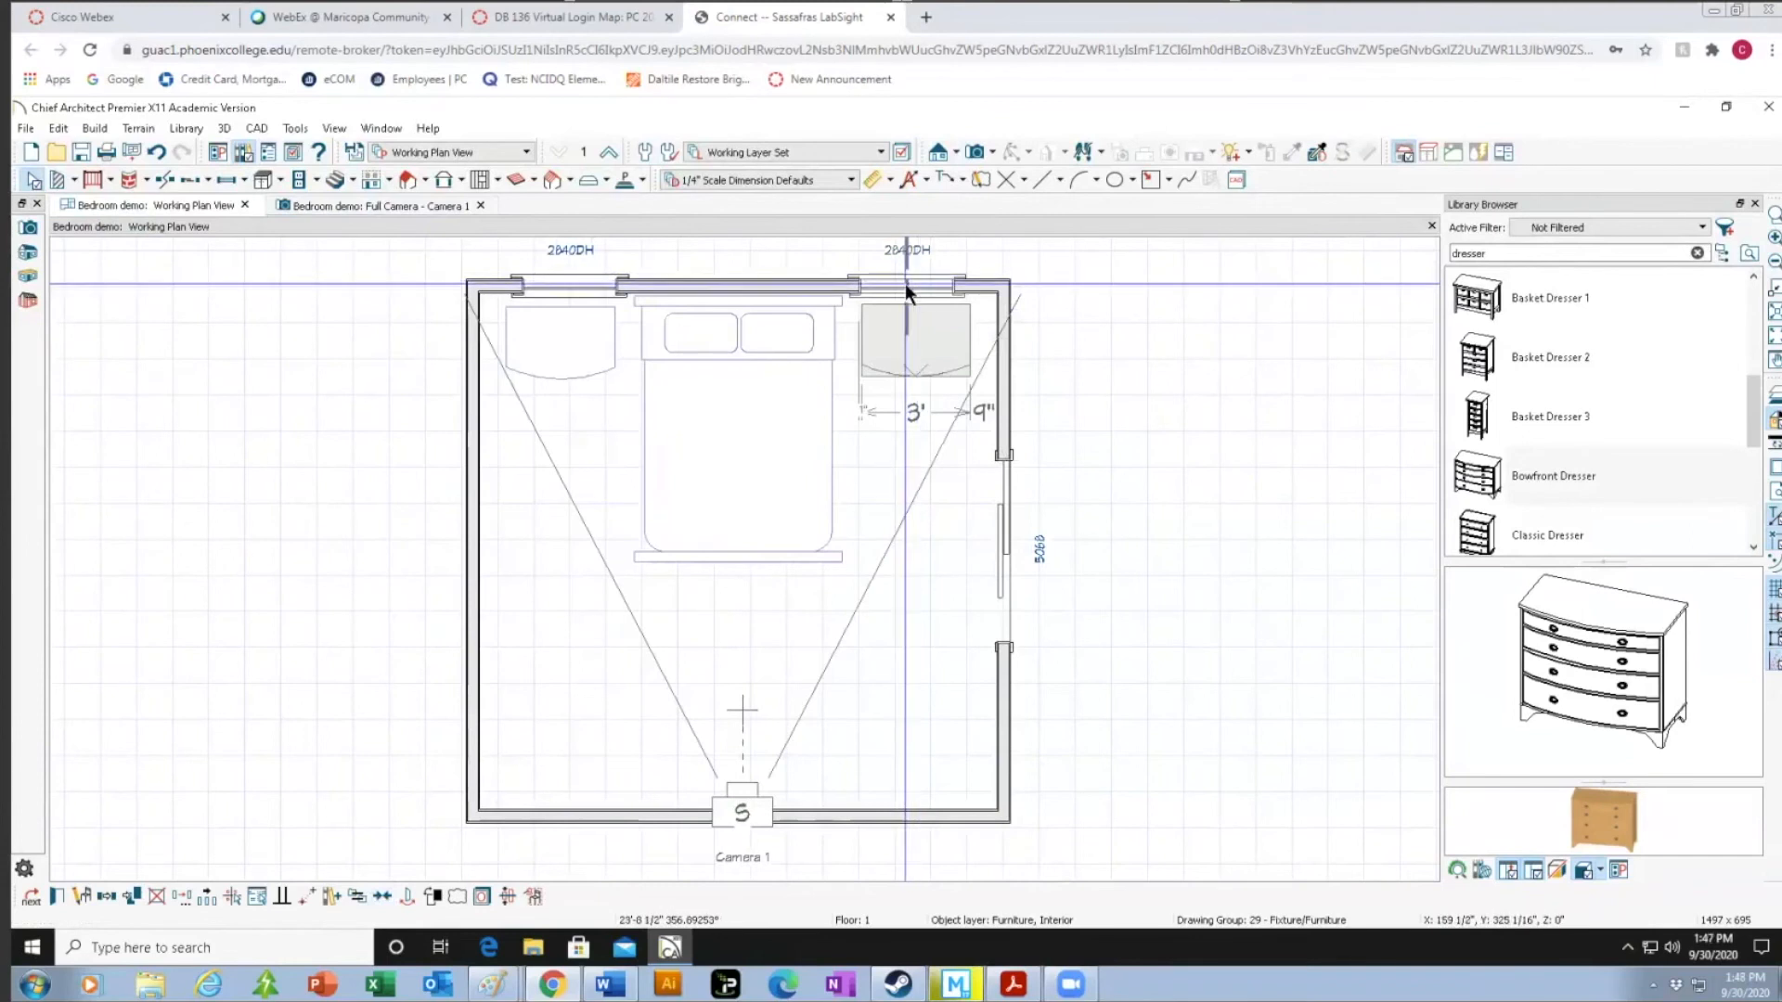
{"action": "left_click", "coordinate": [906, 286]}
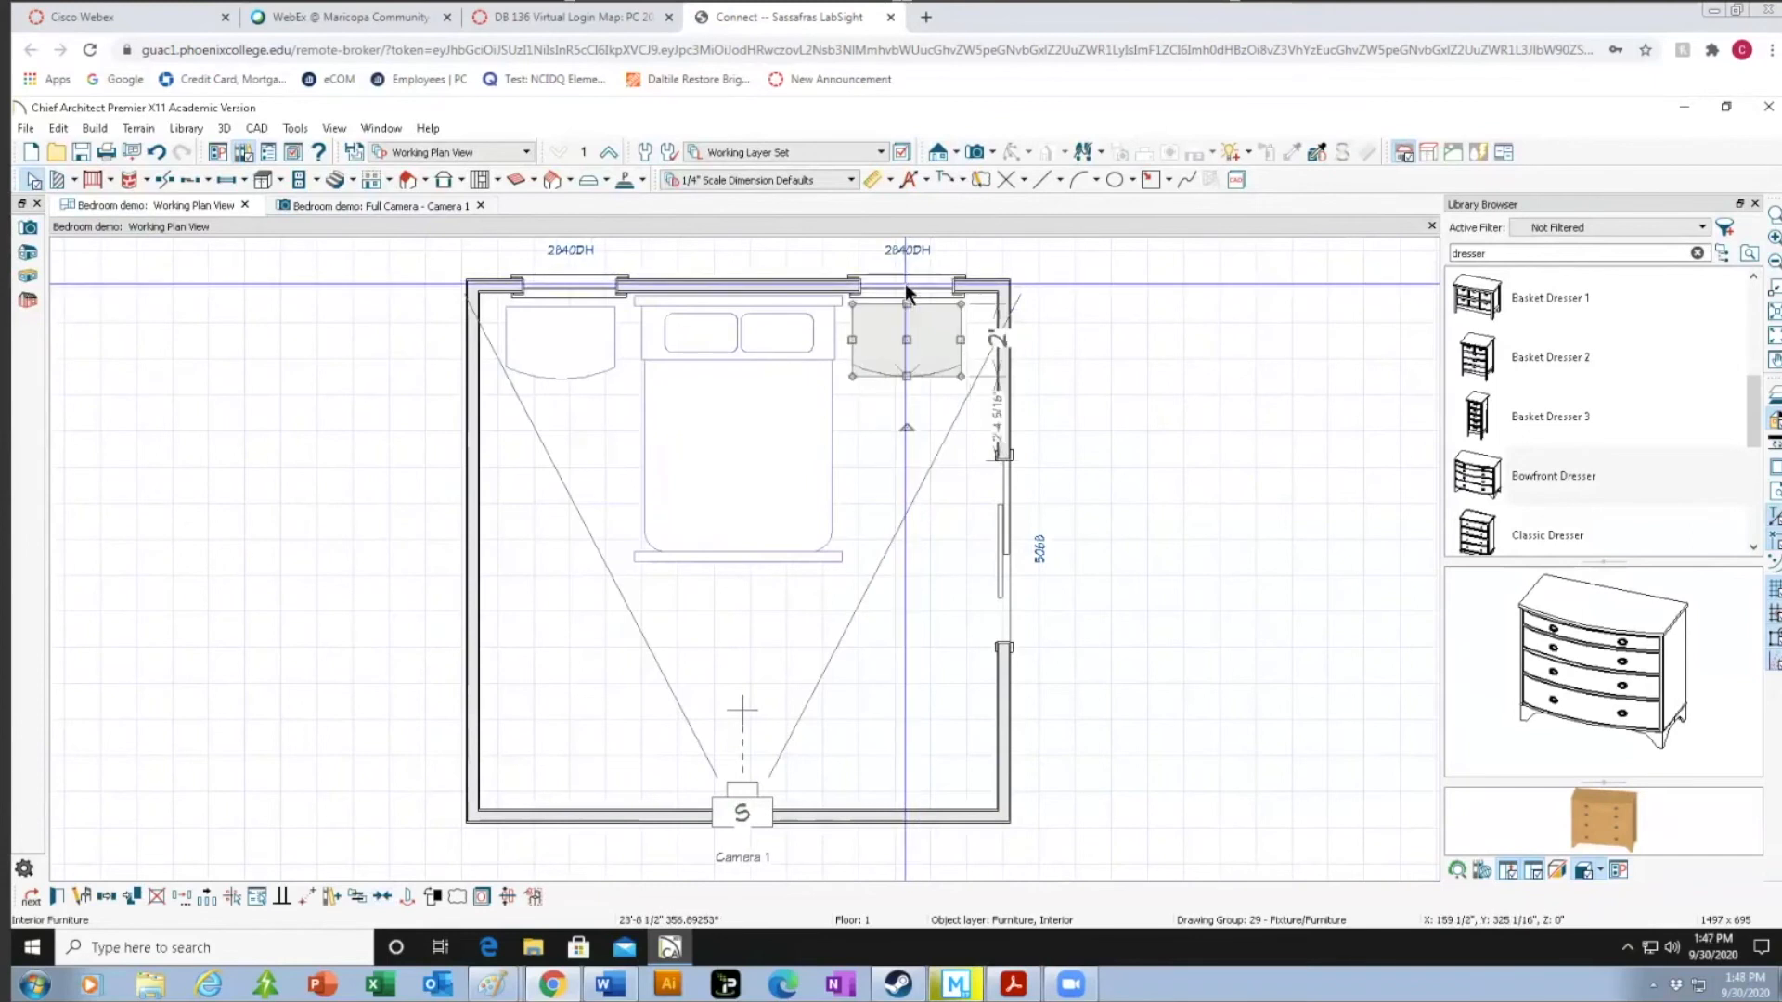
Center the left dresser on the window behind it and deselect it.
{"action": "left_click", "coordinate": [551, 356]}
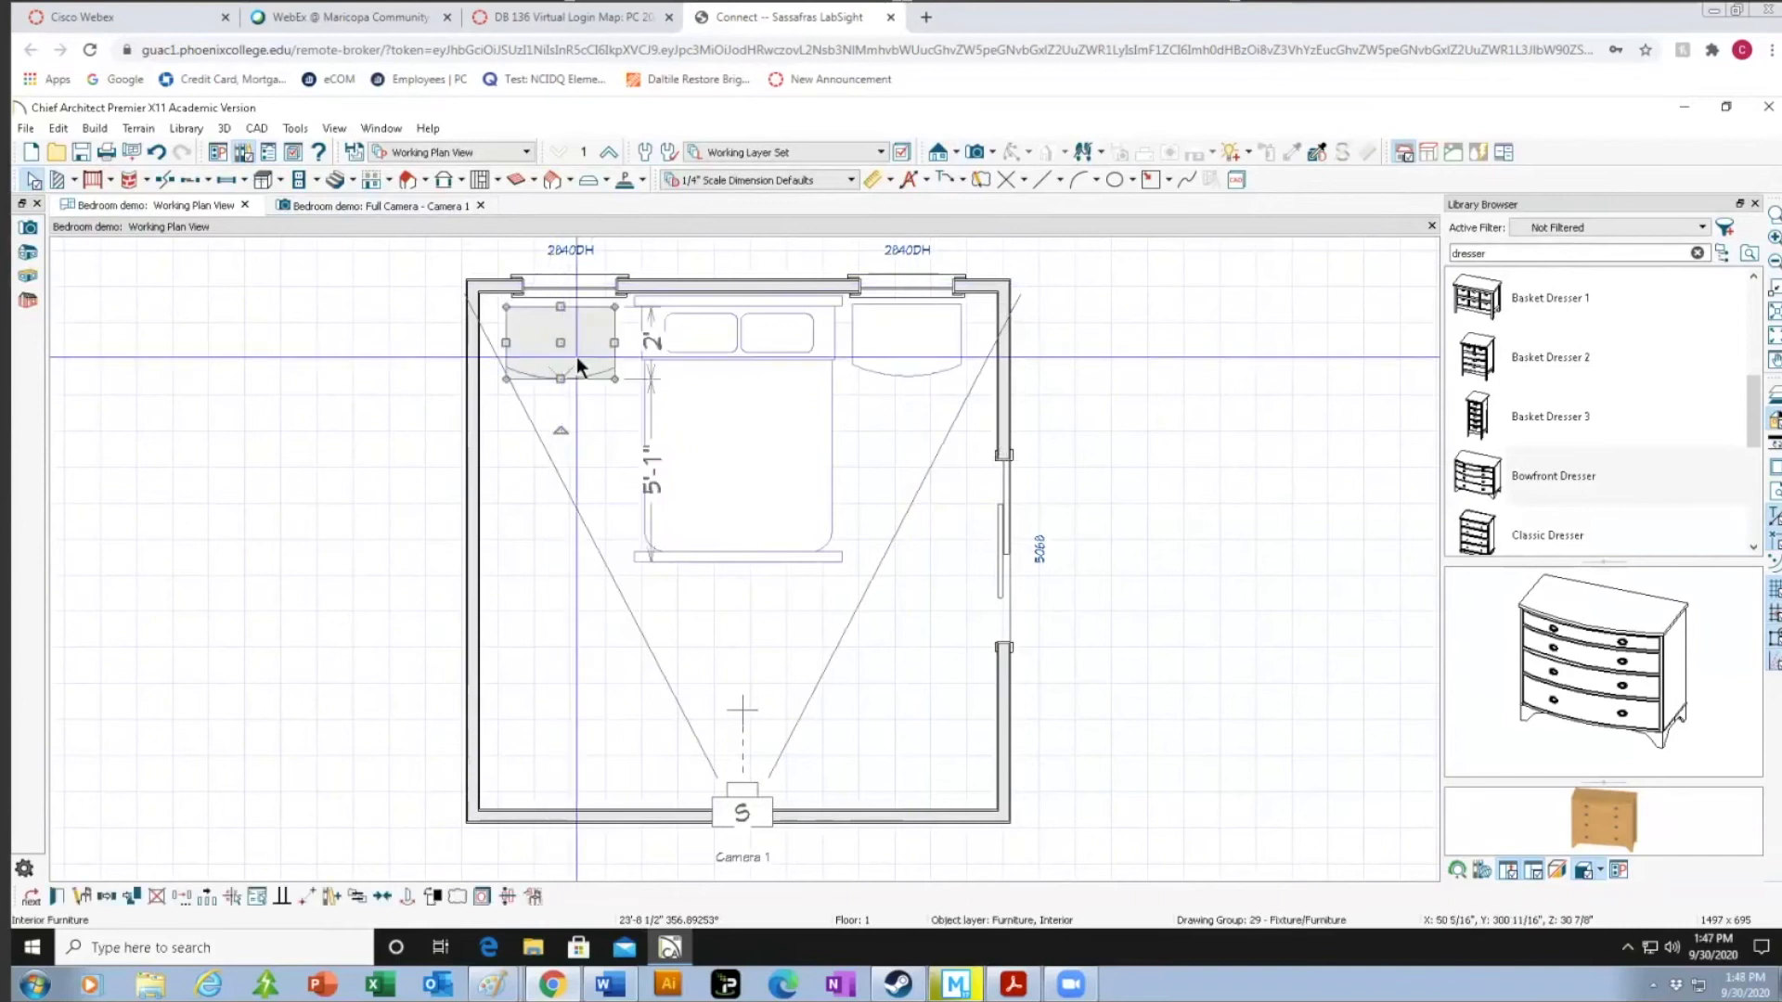
{"action": "left_click", "coordinate": [382, 897]}
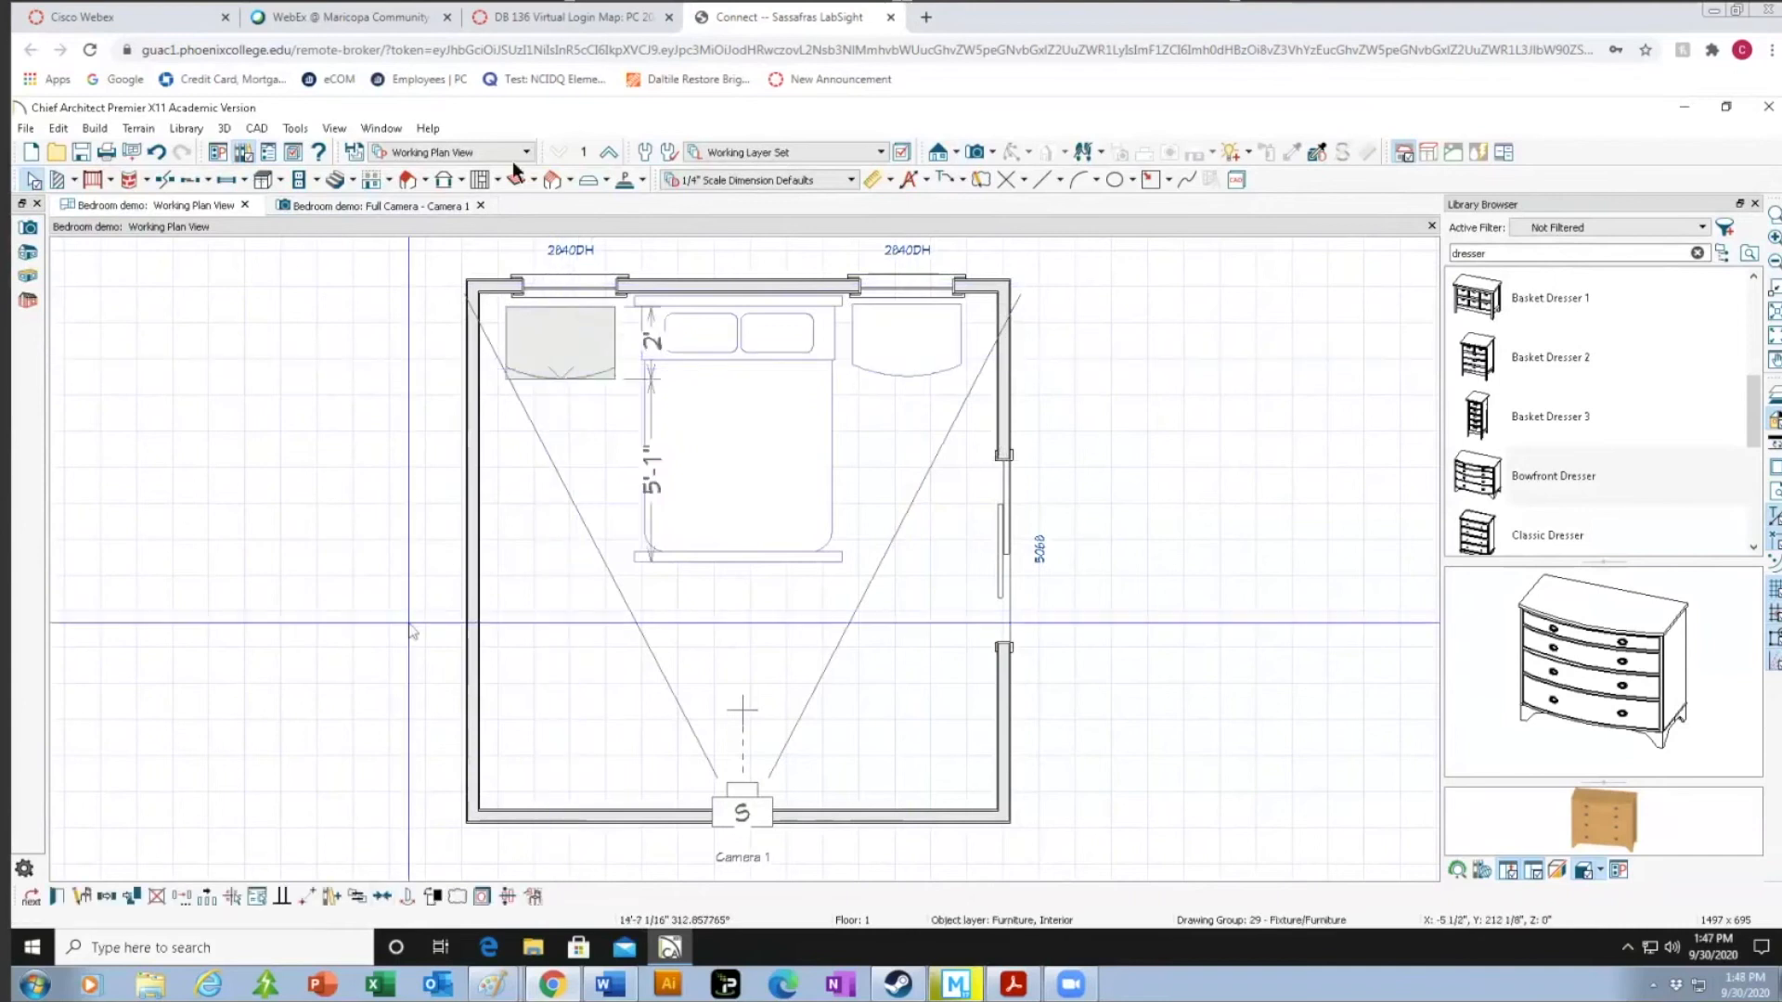
{"action": "left_click", "coordinate": [572, 295]}
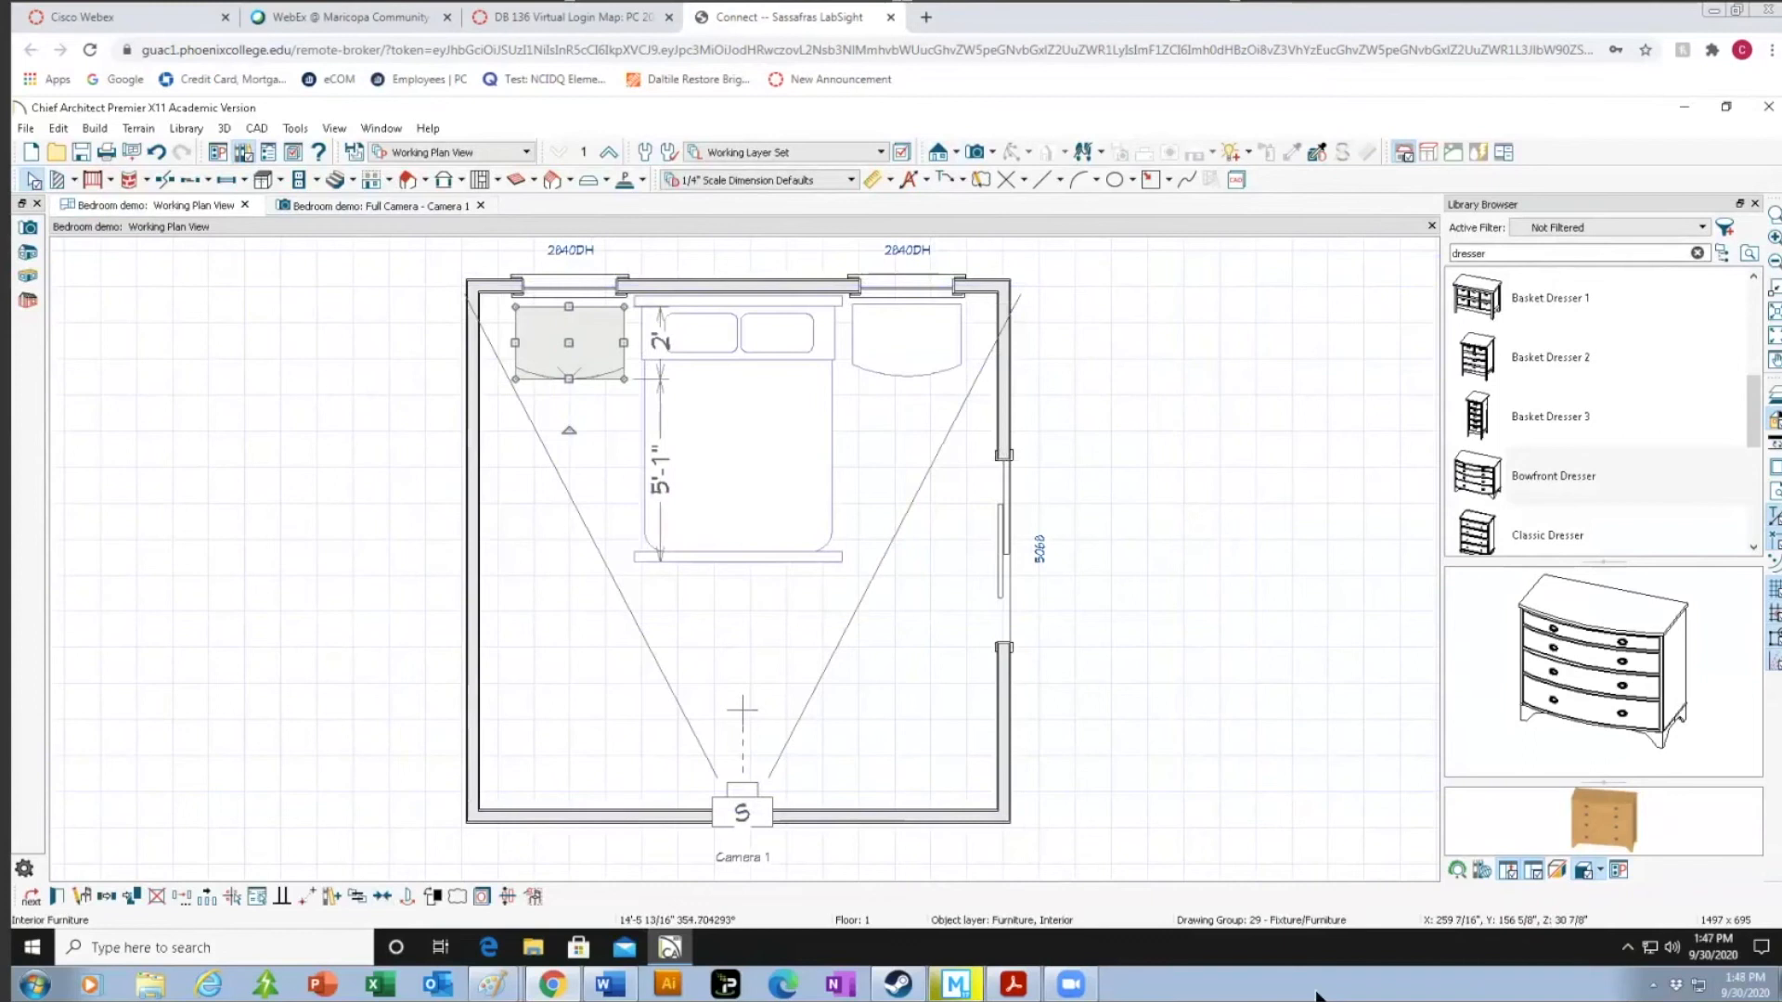
{"action": "key", "text": "Escape"}
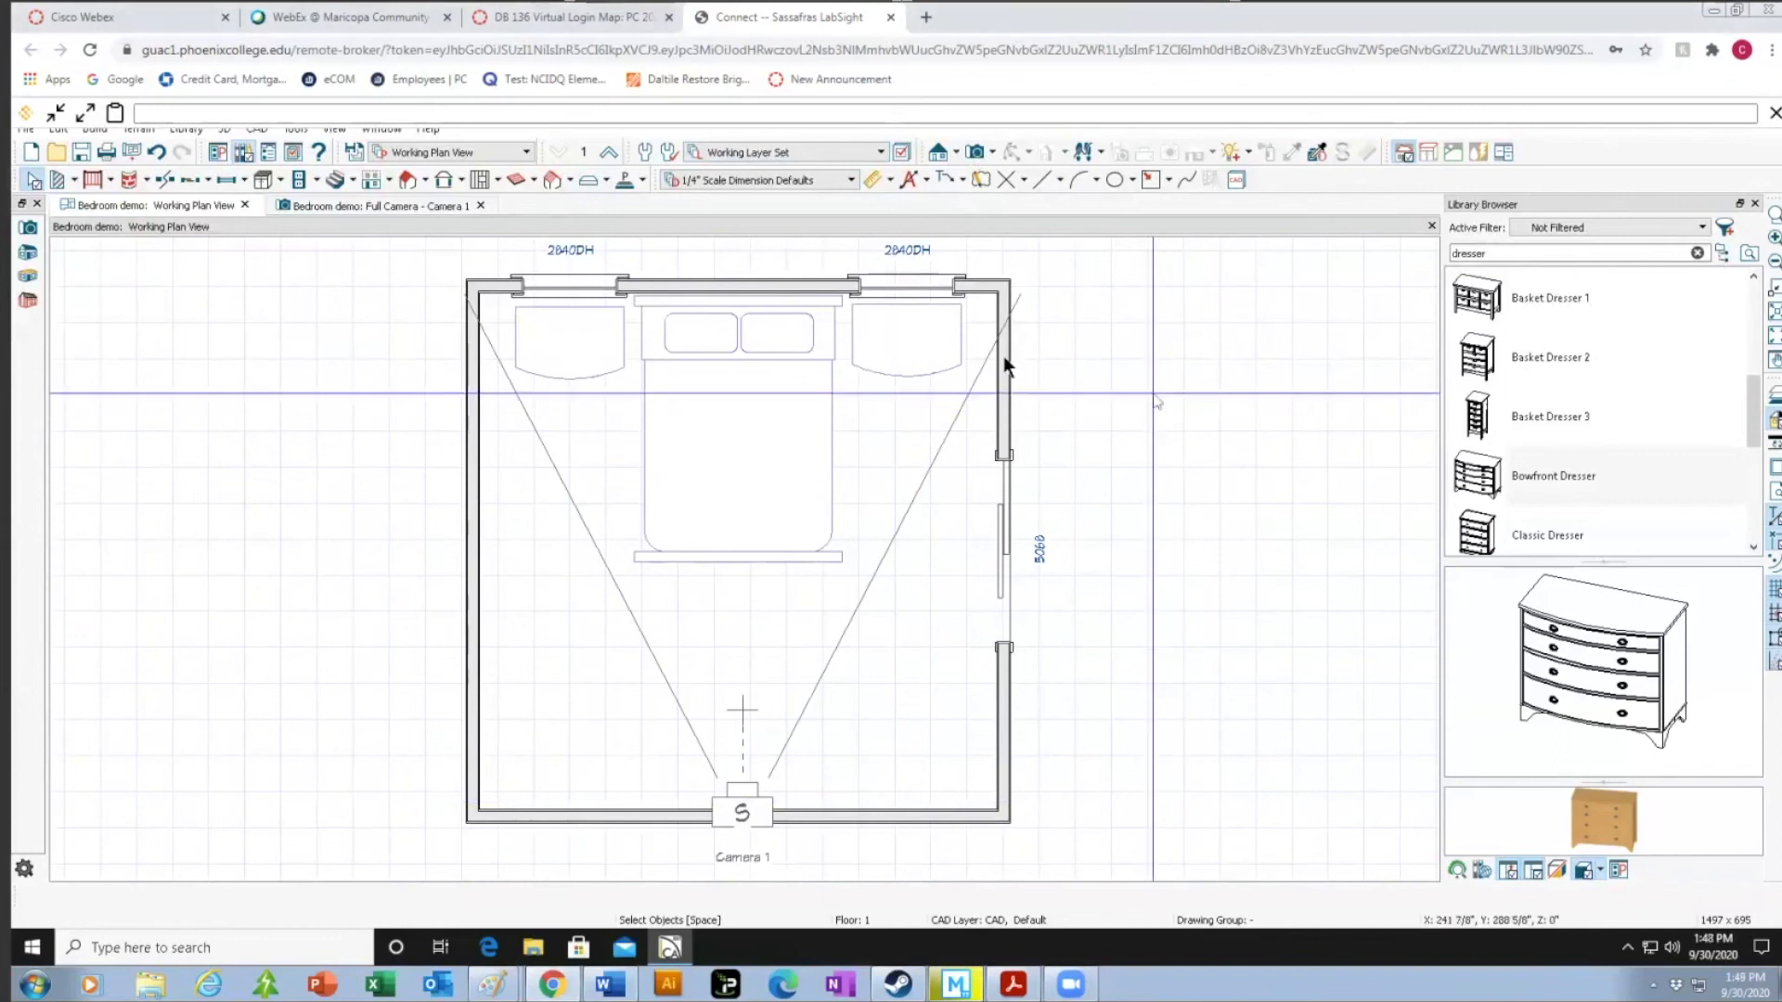
In the Full Camera view, move both windows slightly up the wall, clear of the dressers below them.
{"action": "left_click", "coordinate": [393, 207]}
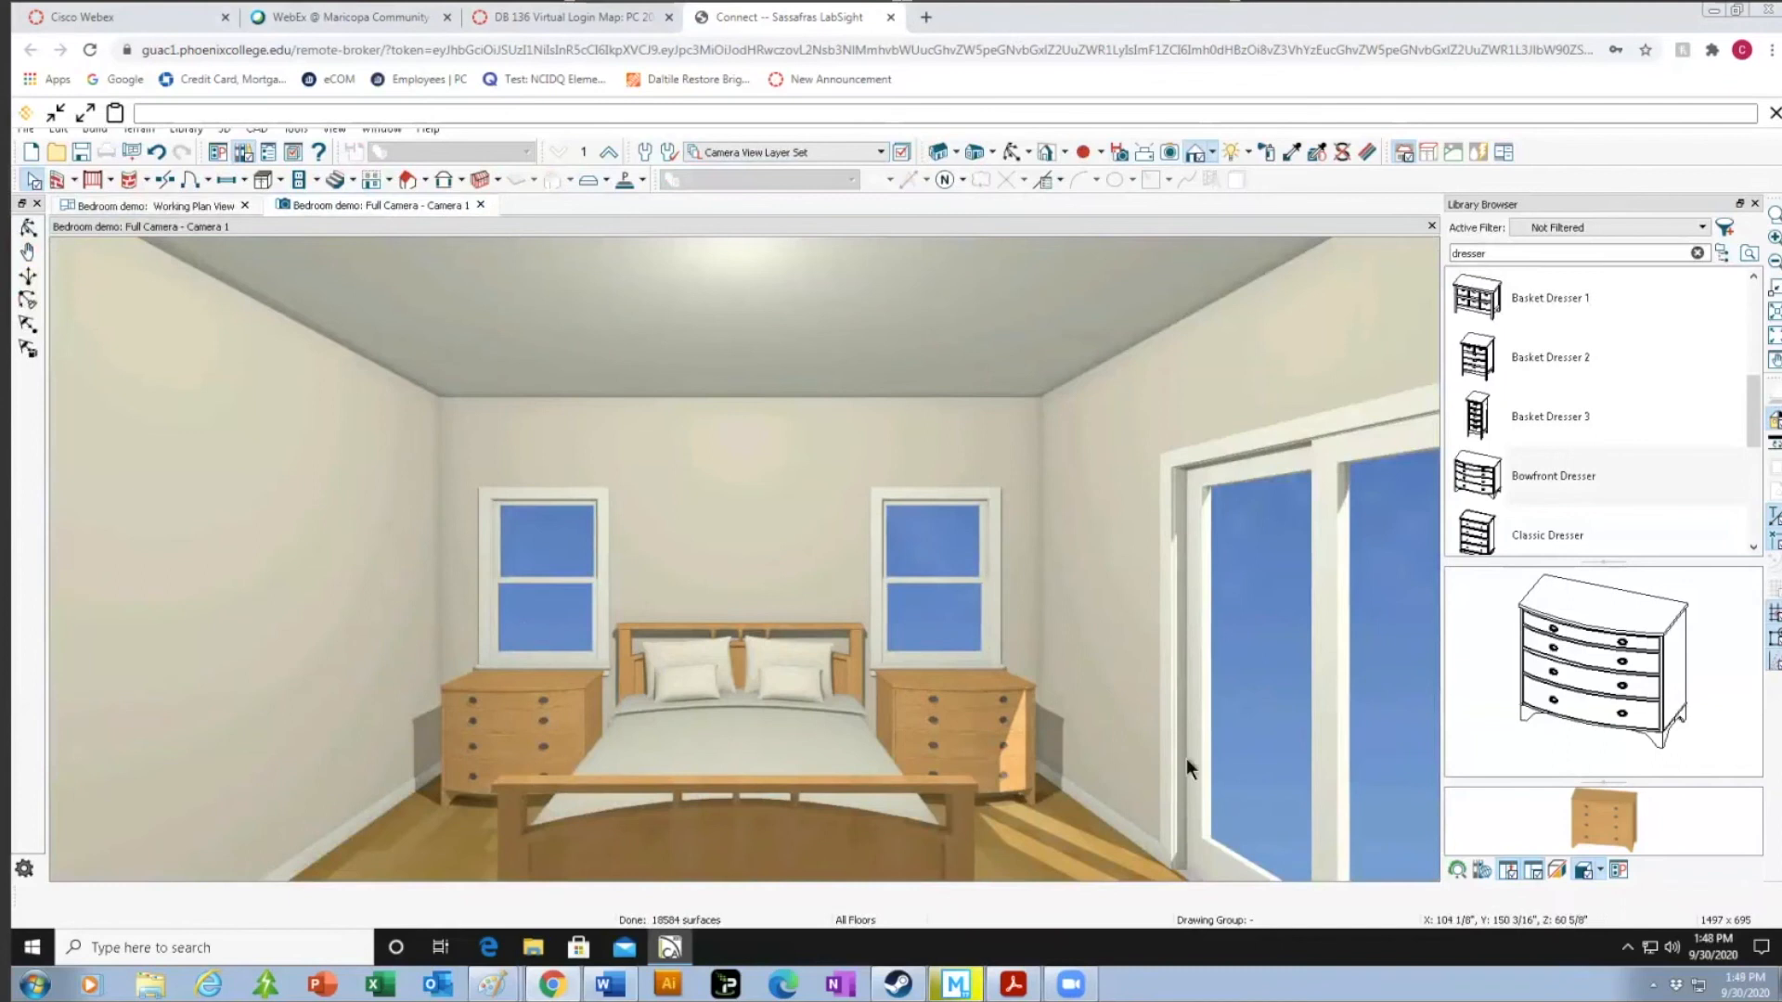
{"action": "left_click", "coordinate": [931, 571]}
{"action": "left_click_drag", "start_coordinate": [933, 577], "coordinate": [943, 559]}
{"action": "left_click", "coordinate": [560, 566]}
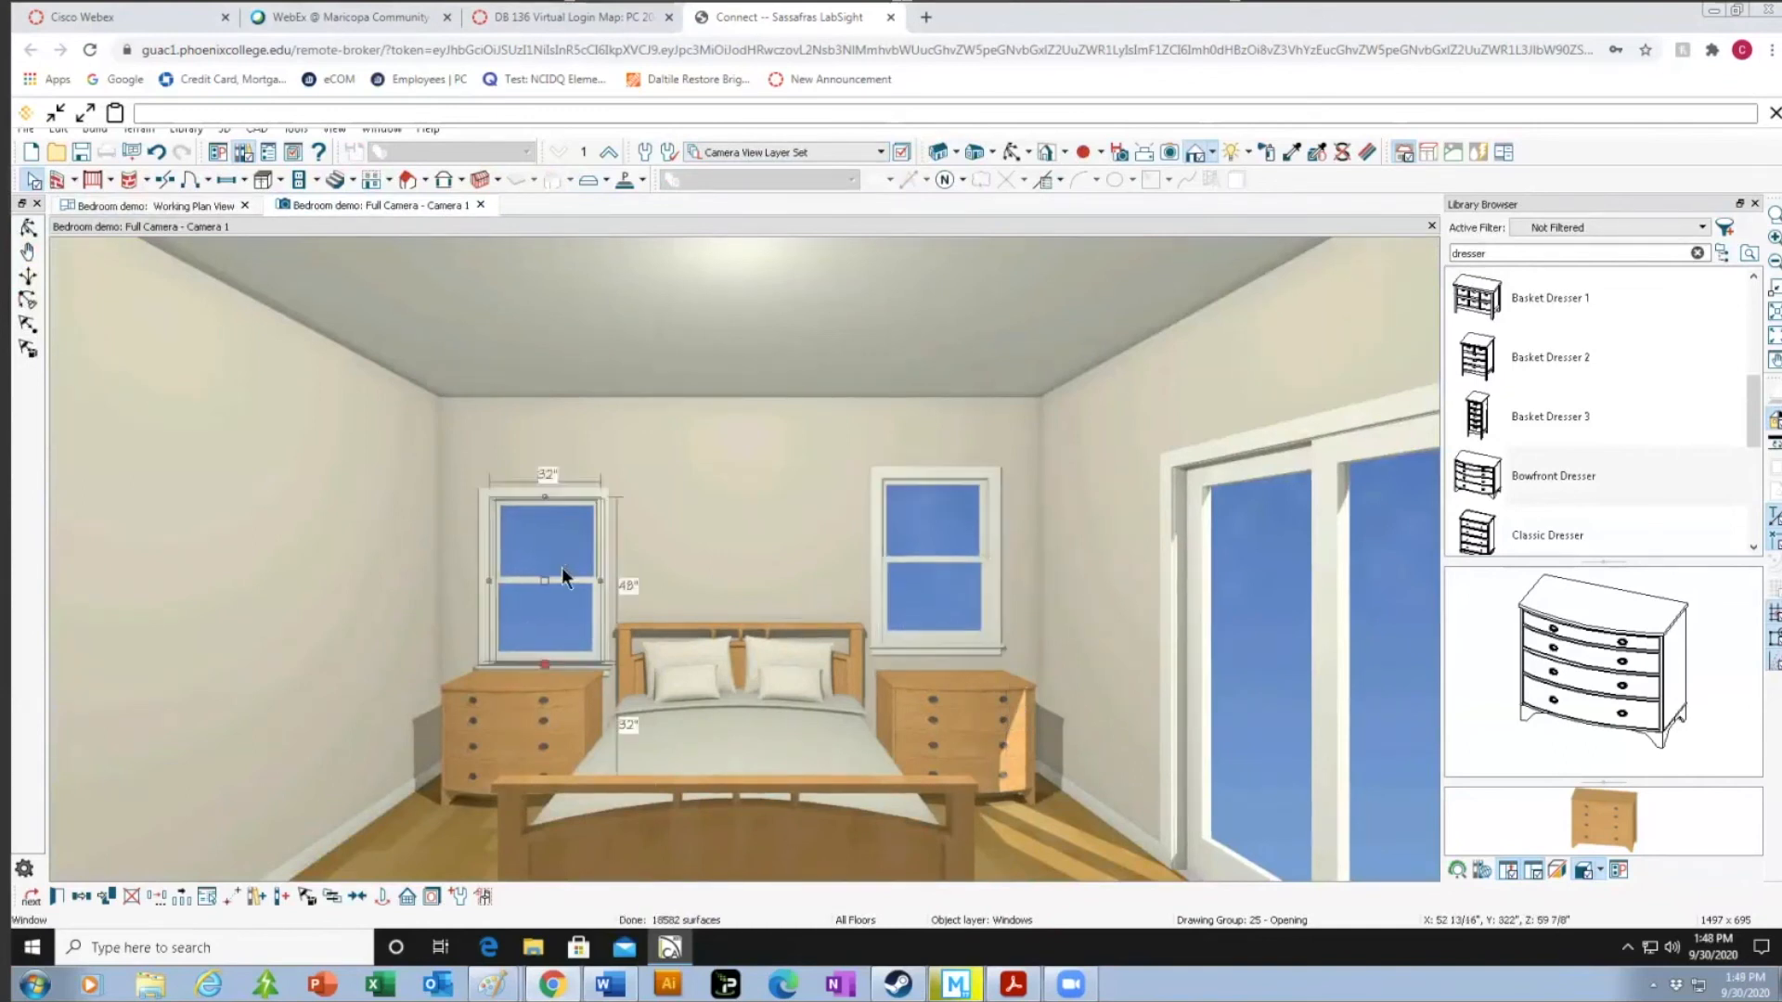
{"action": "left_click_drag", "start_coordinate": [545, 577], "coordinate": [546, 560]}
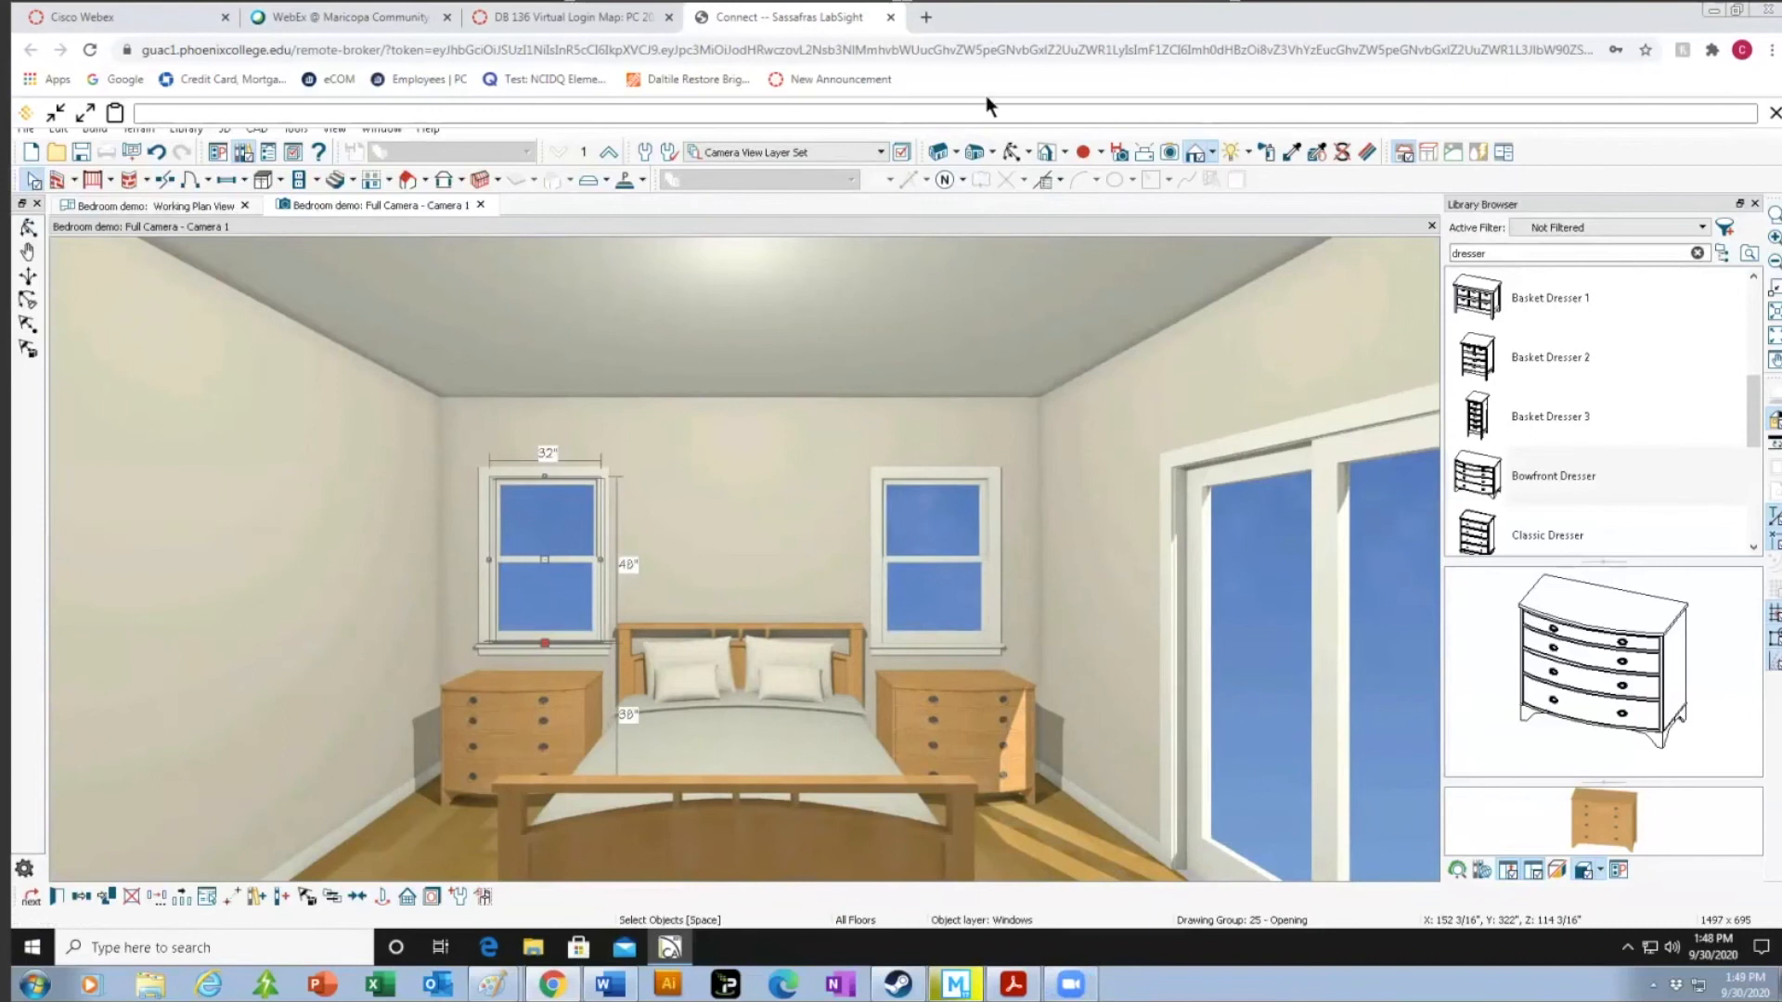
Restore the browser window to a smaller size and move it up on the desktop.
{"action": "double_click", "coordinate": [992, 28]}
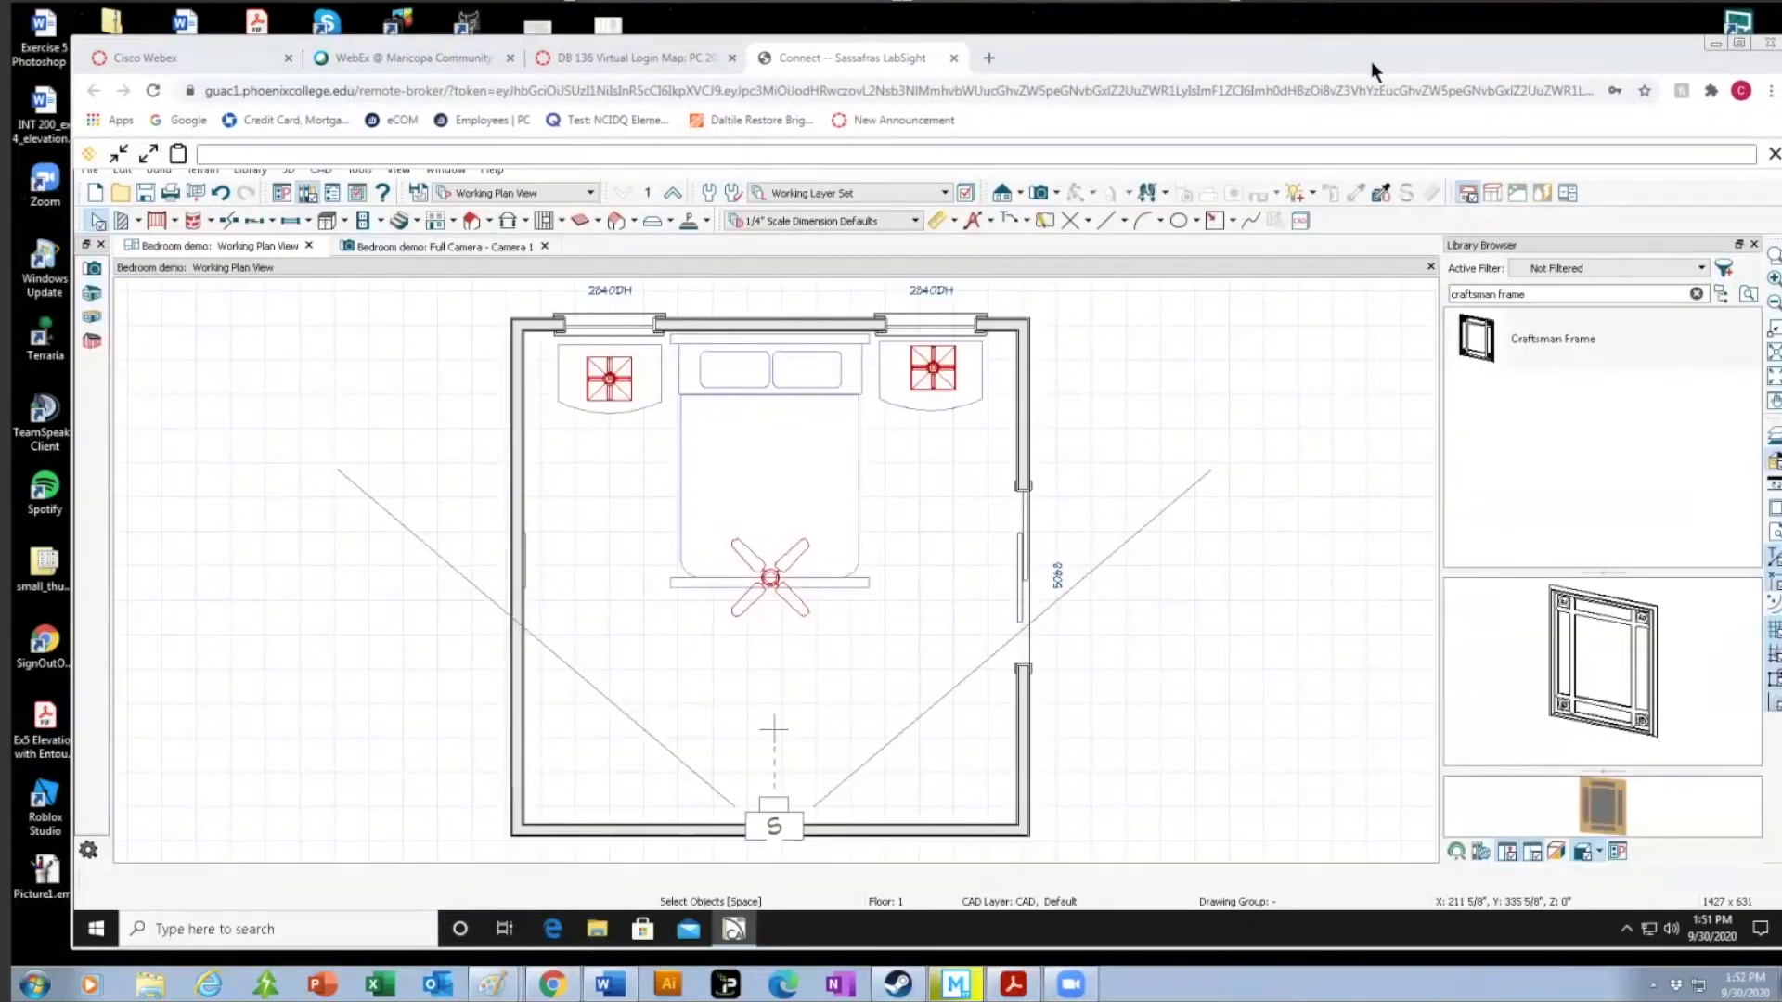
{"action": "left_click_drag", "start_coordinate": [1371, 61], "coordinate": [1377, 32]}
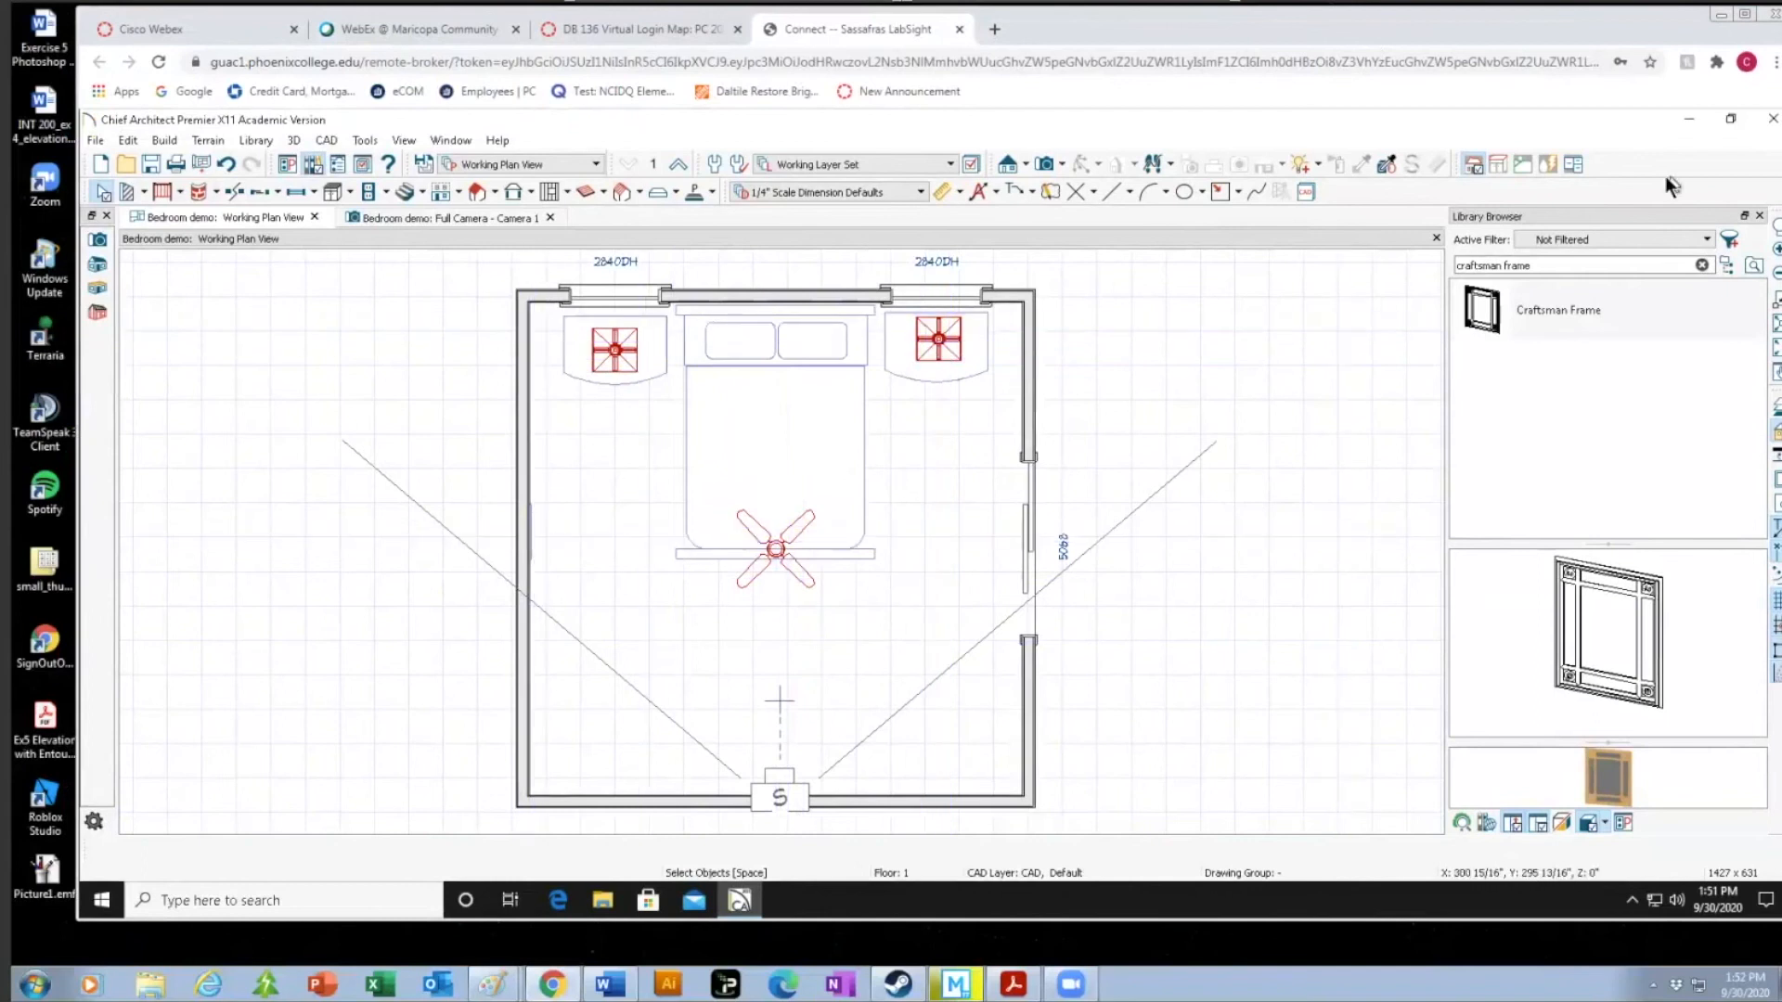
{"action": "mouse_move", "coordinate": [1022, 108]}
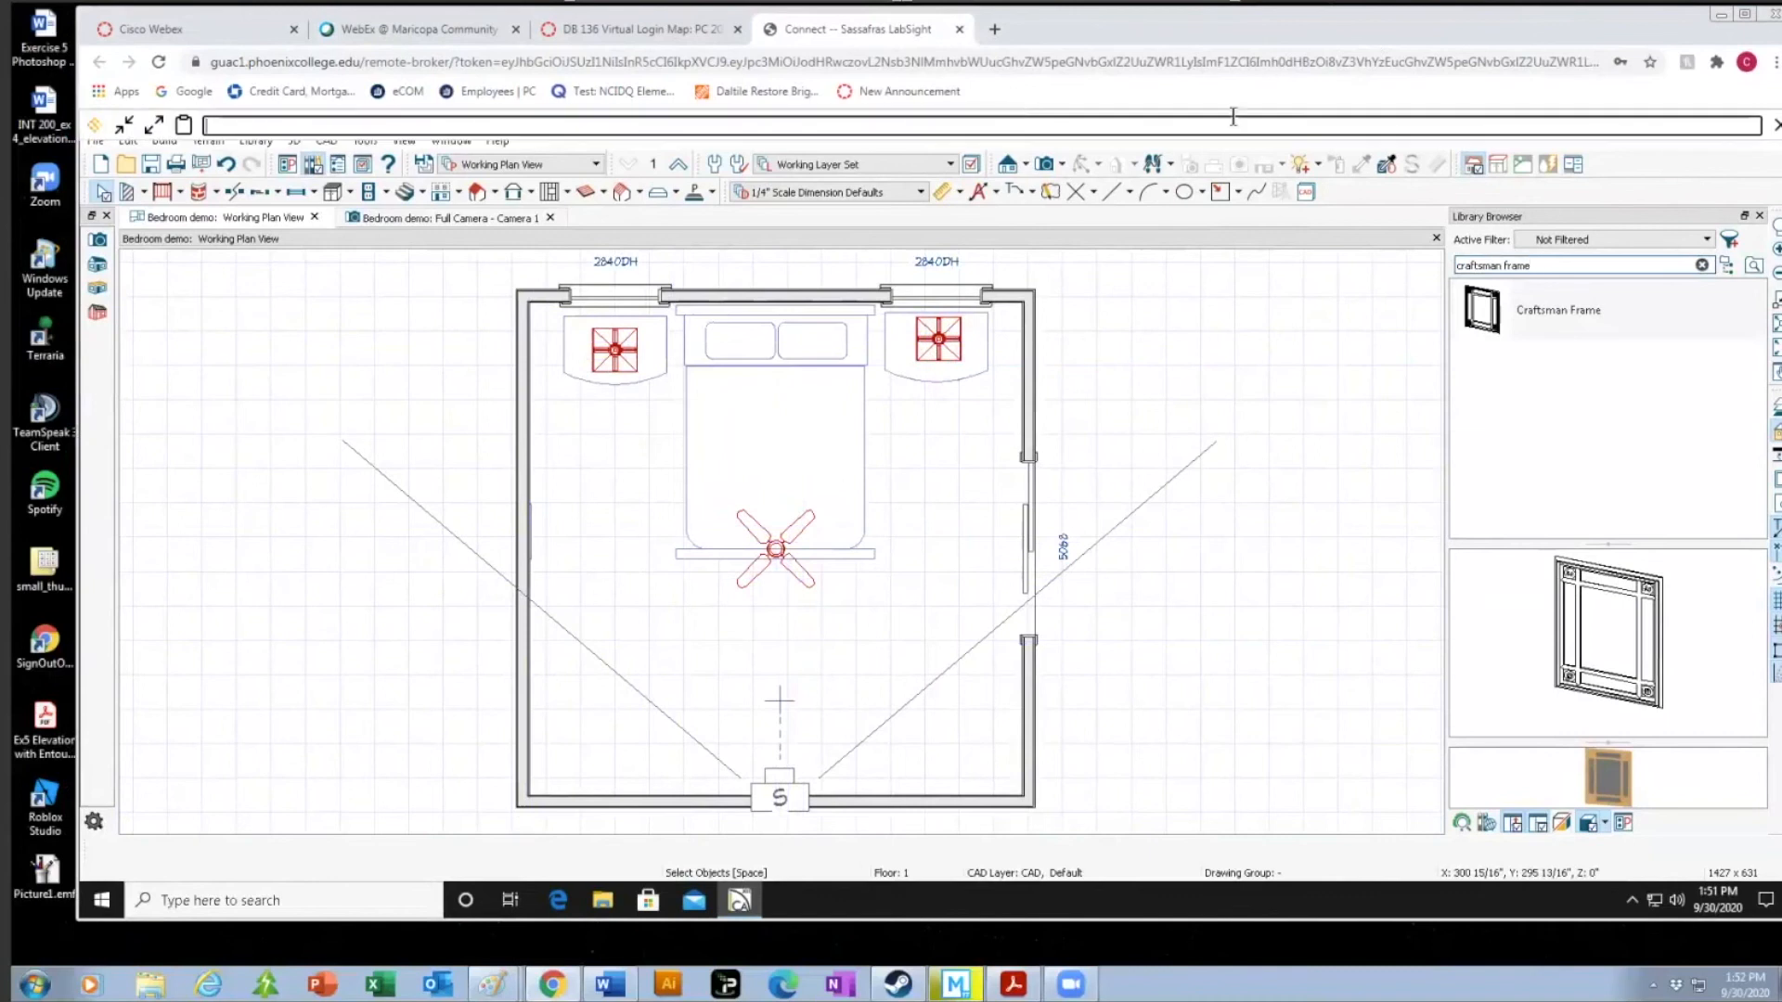
Replace the library search term with "rocking chair".
{"action": "left_click", "coordinate": [1528, 269]}
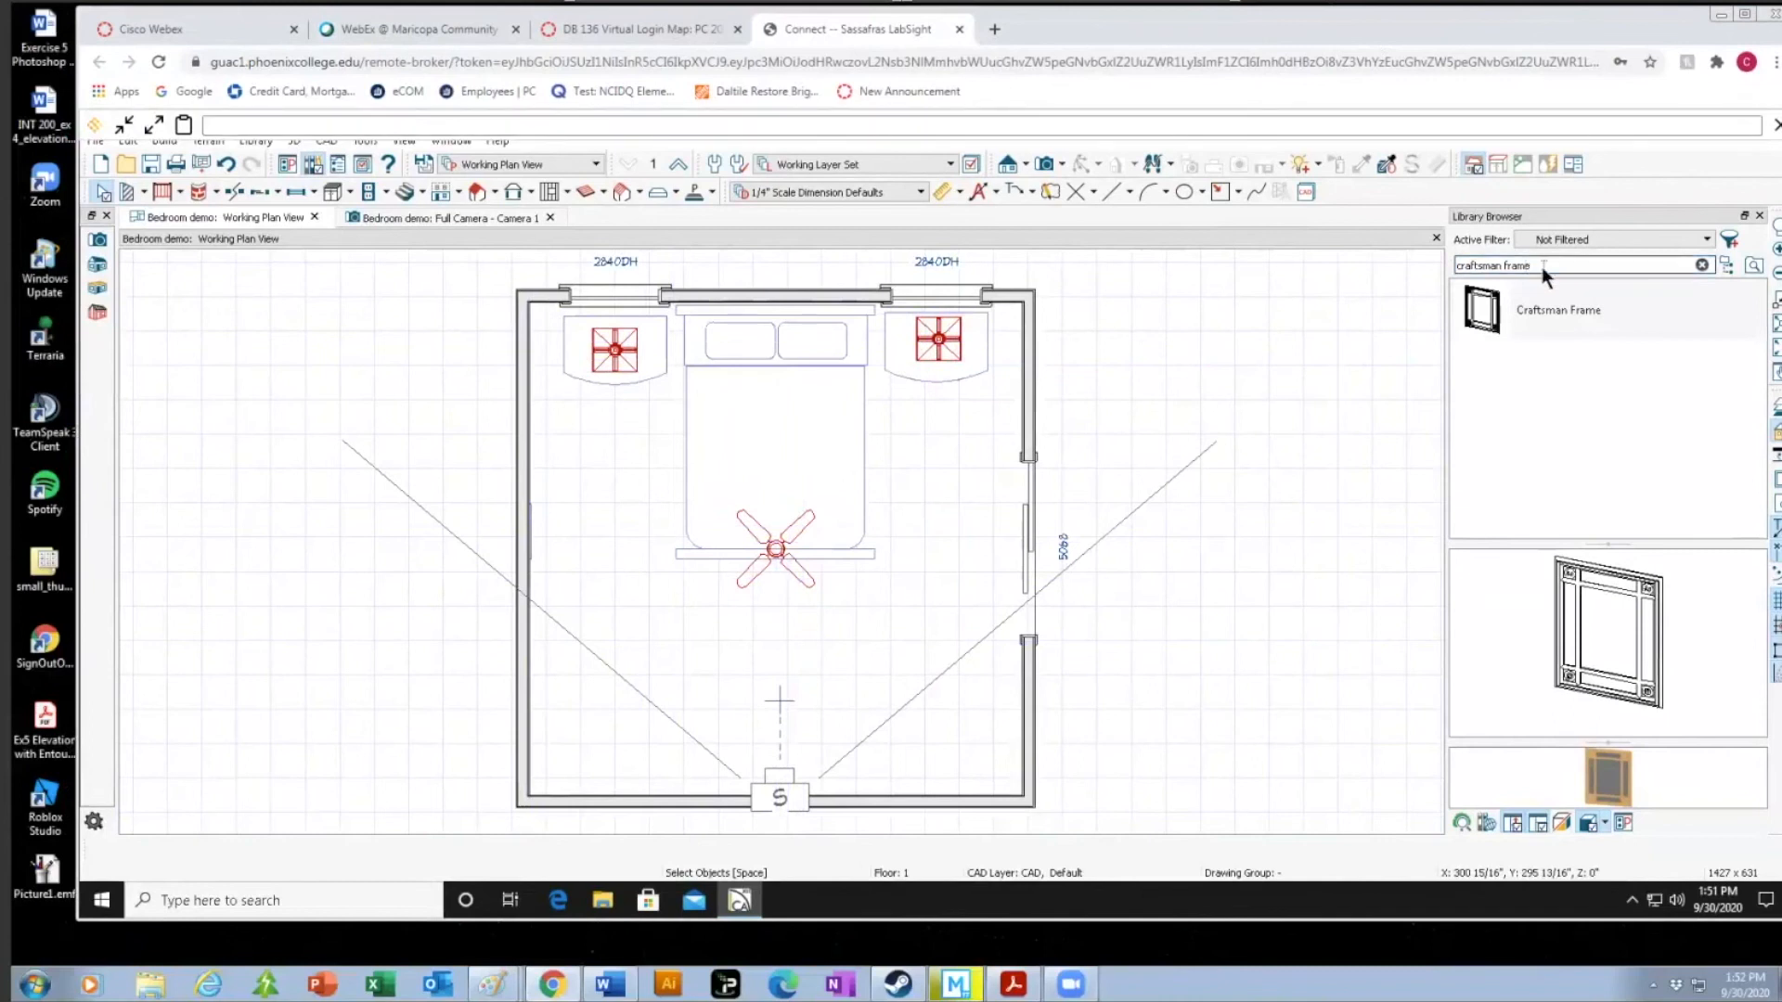
{"action": "key", "text": "BackSpace"}
{"action": "key", "text": "BackSpace"}
{"action": "key", "text": "BackSpace"}
{"action": "key", "text": "BackSpace"}
{"action": "key", "text": "BackSpace"}
{"action": "key", "text": "BackSpace"}
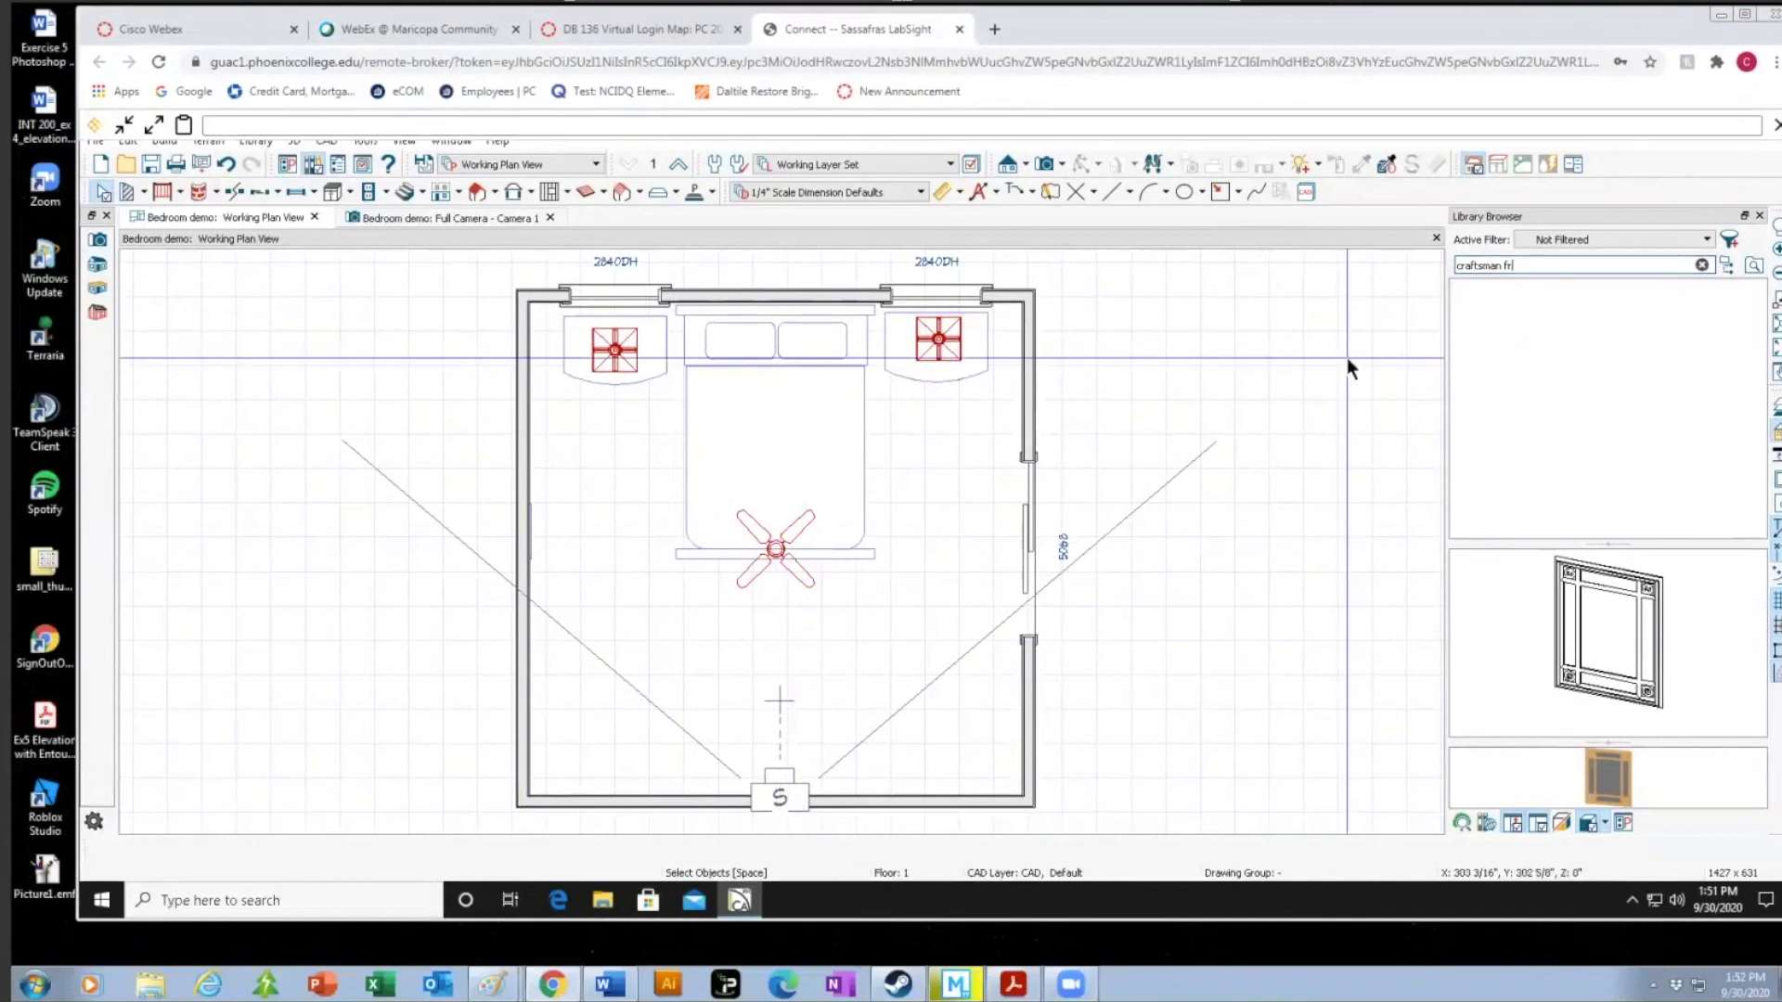
{"action": "key", "text": "BackSpace"}
{"action": "key", "text": "BackSpace"}
{"action": "key", "text": "BackSpace"}
{"action": "key", "text": "BackSpace"}
{"action": "key", "text": "BackSpace"}
{"action": "key", "text": "BackSpace"}
{"action": "key", "text": "BackSpace"}
{"action": "key", "text": "BackSpace"}
{"action": "key", "text": "BackSpace"}
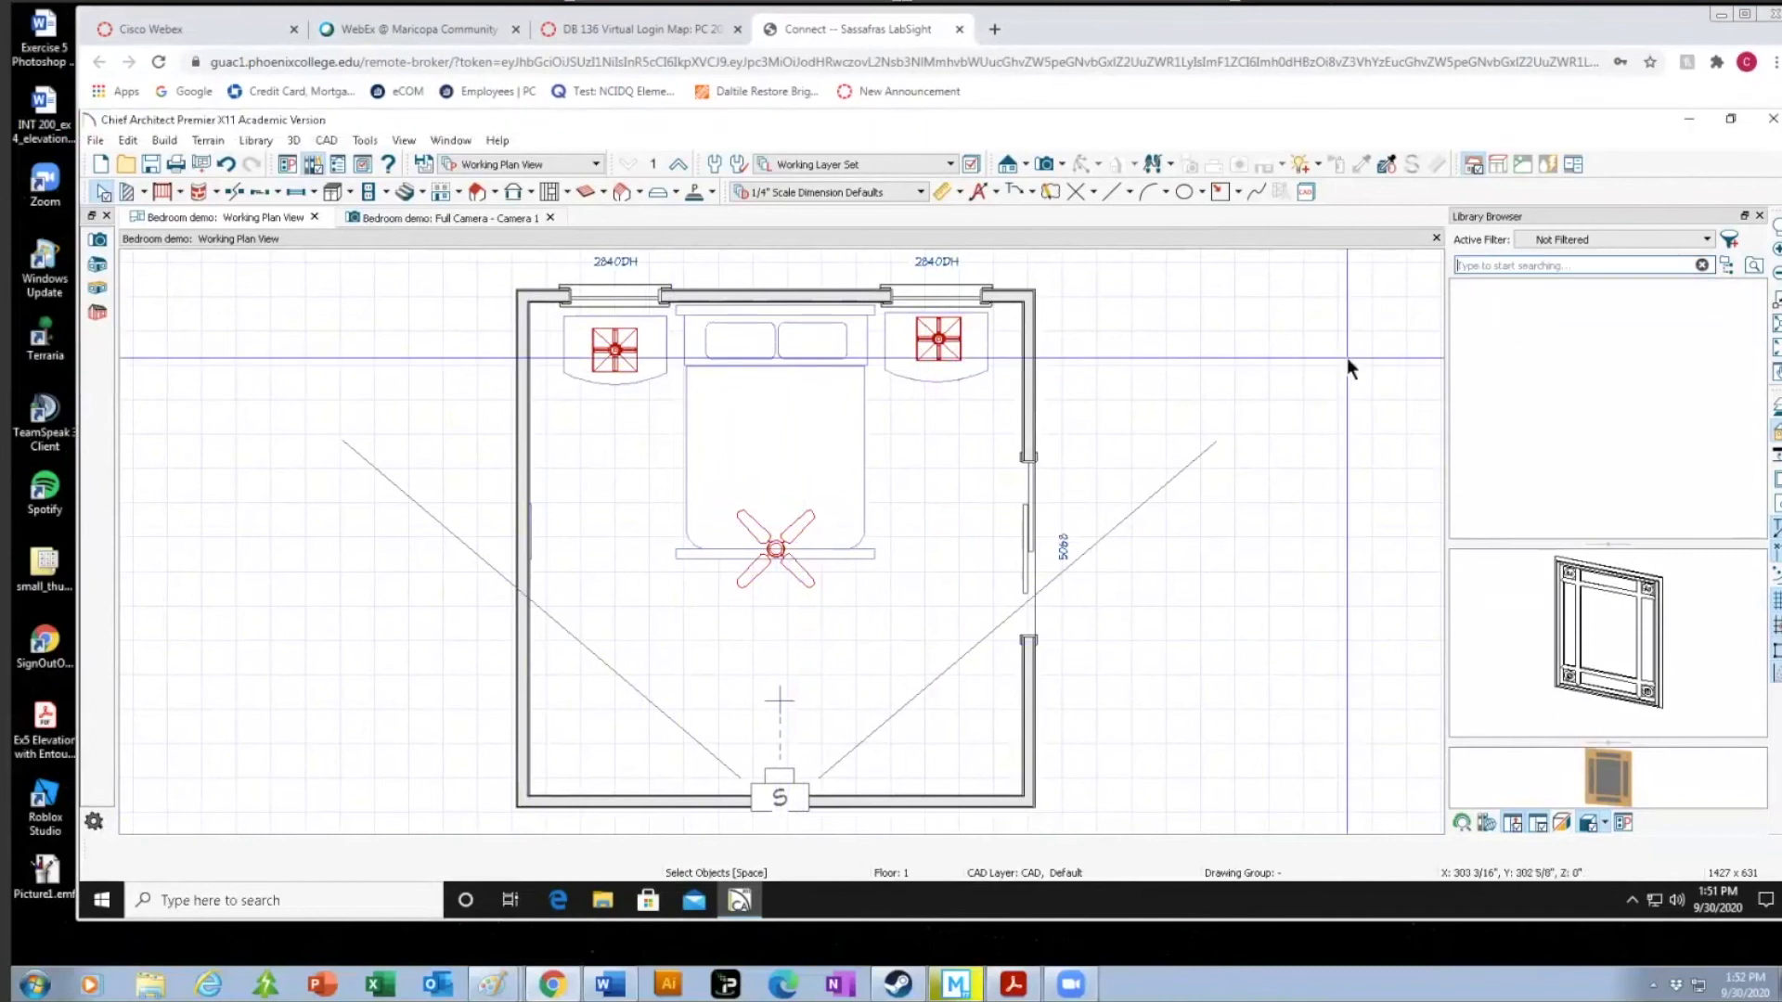
{"action": "type", "text": "rockin"}
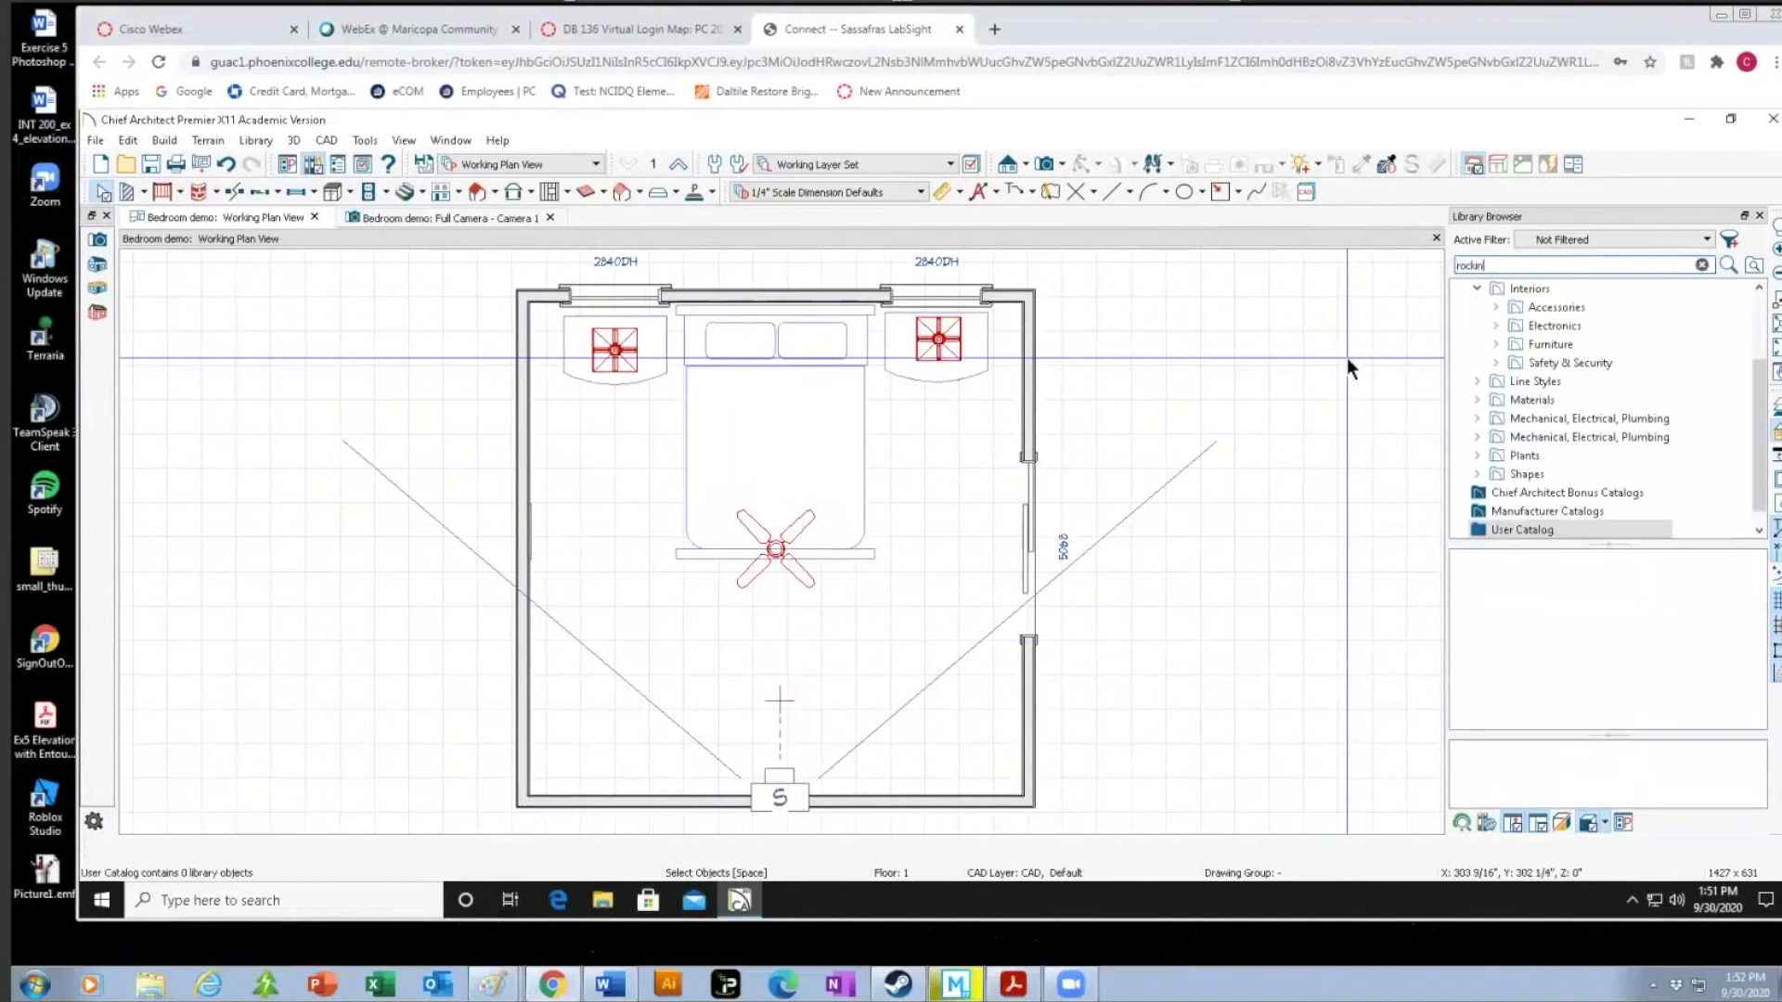
{"action": "type", "text": "g chair"}
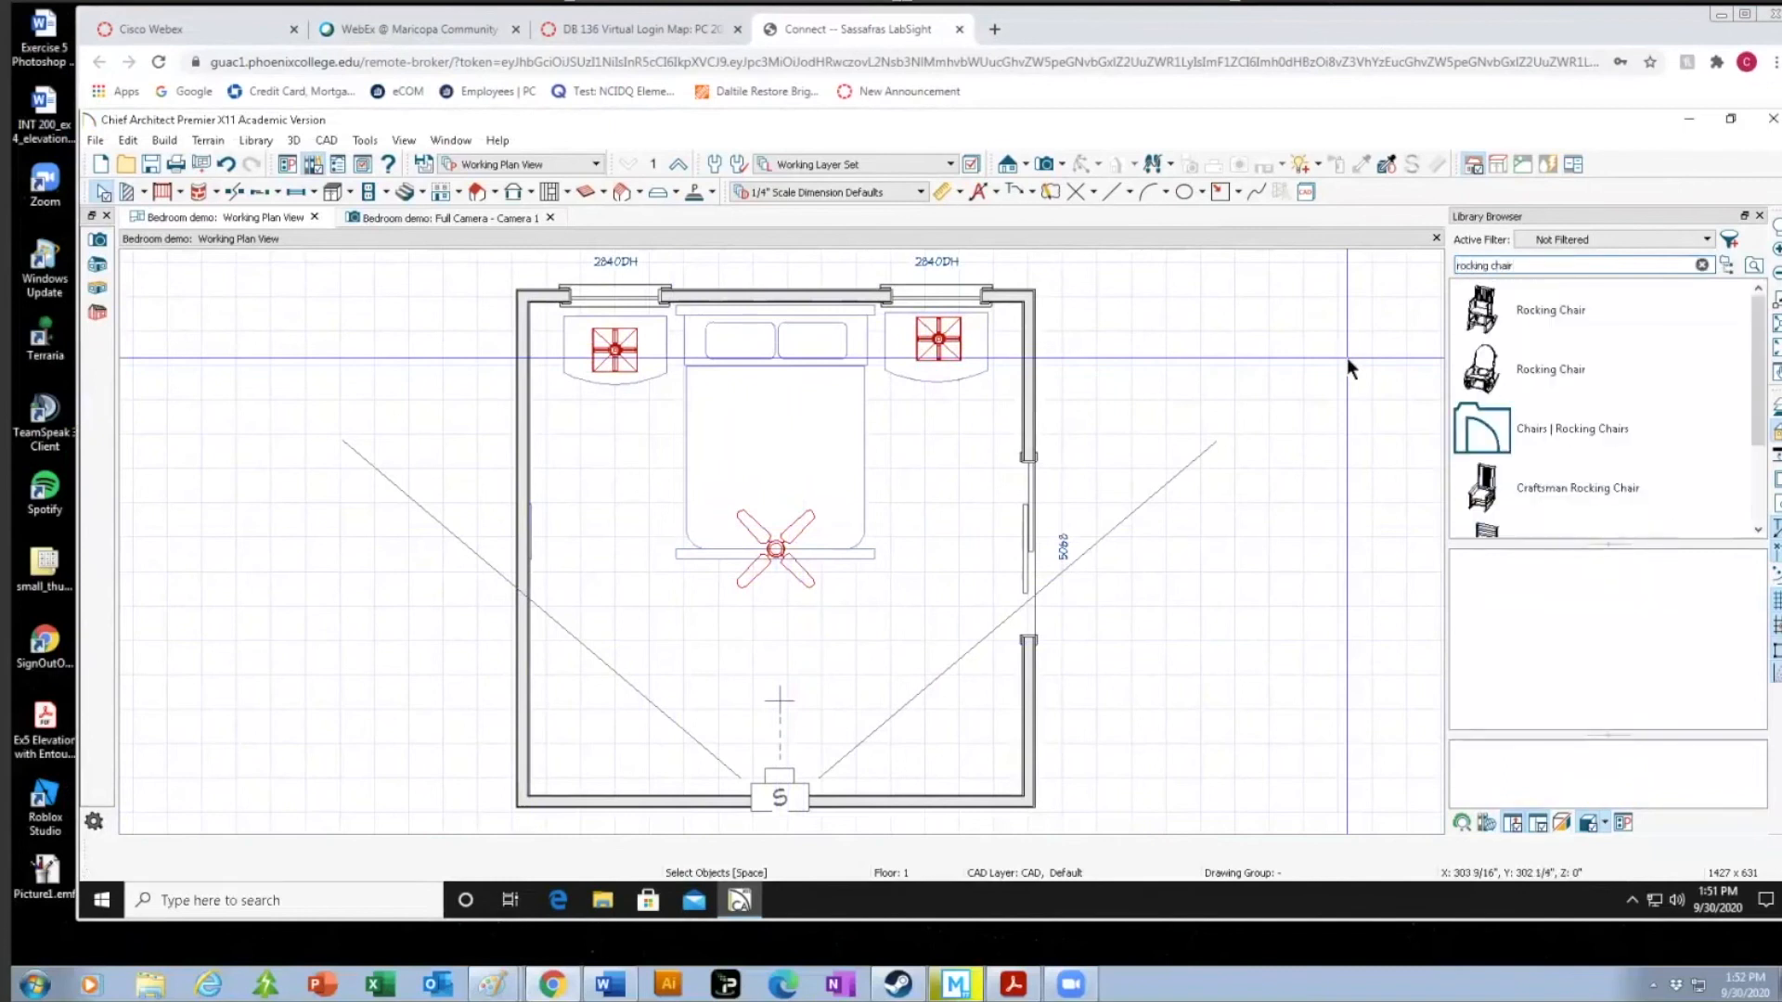
Place the first Rocking Chair from the library in the room's lower-right corner, below the sliding door.
{"action": "left_click", "coordinate": [1568, 313]}
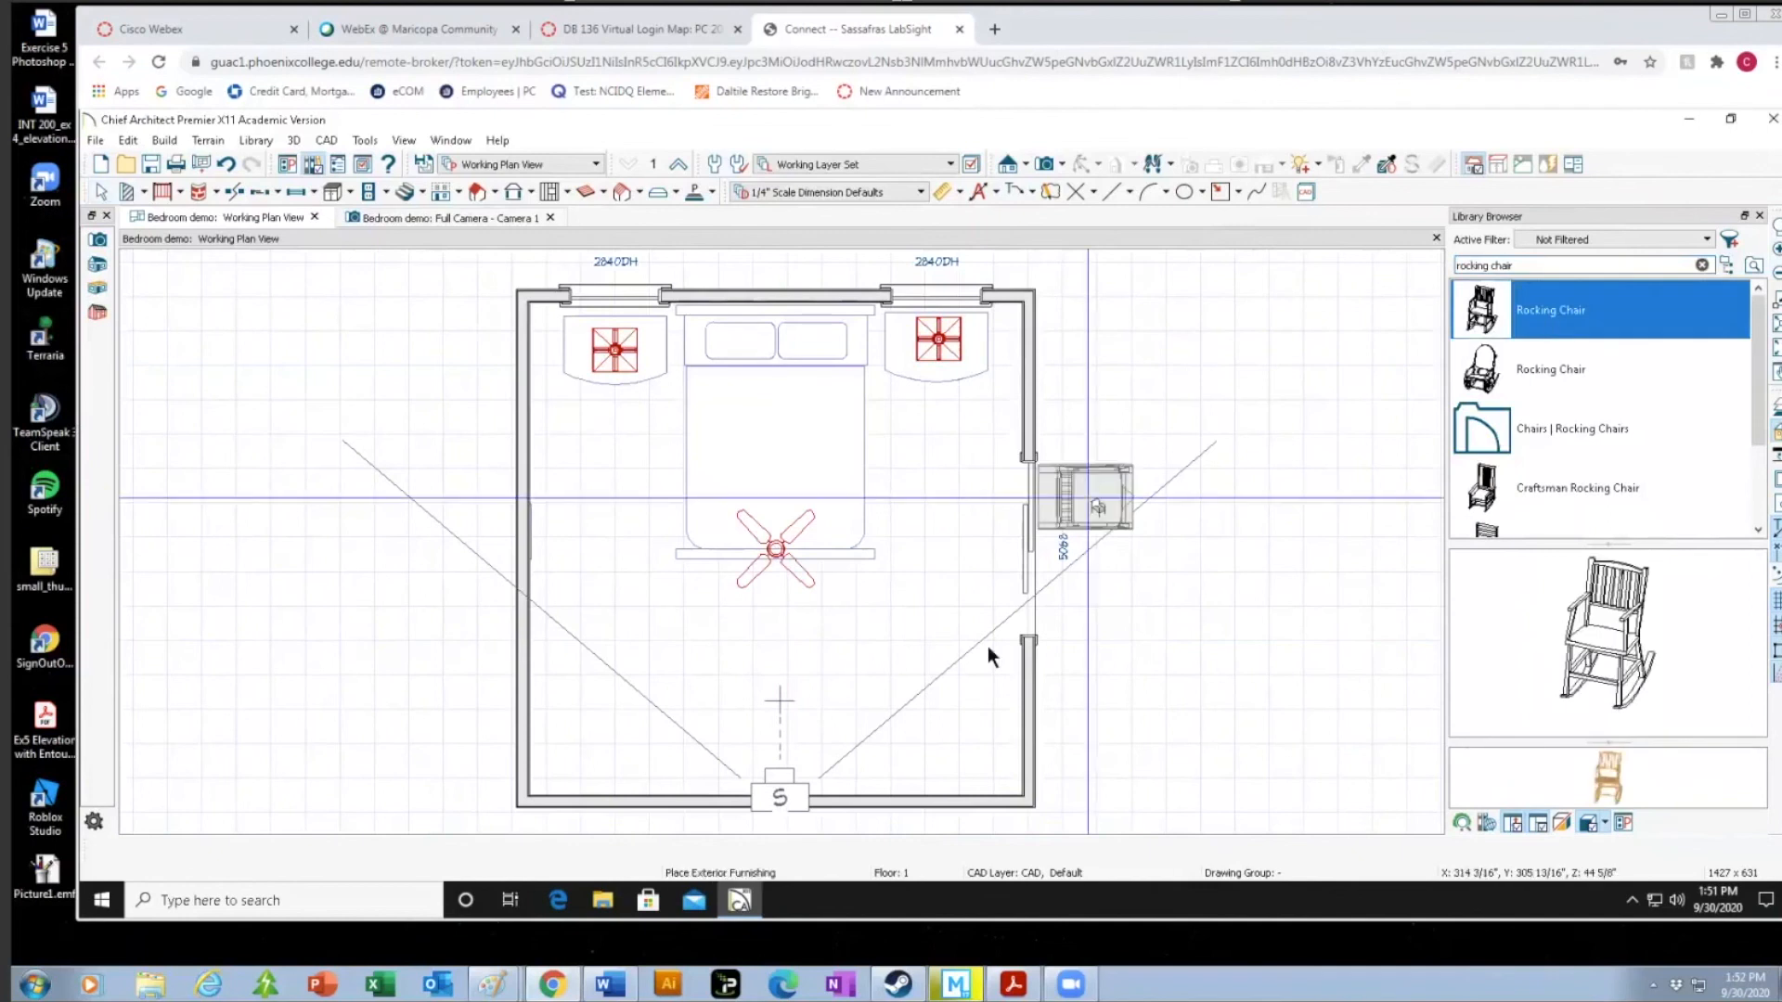
{"action": "left_click", "coordinate": [936, 715]}
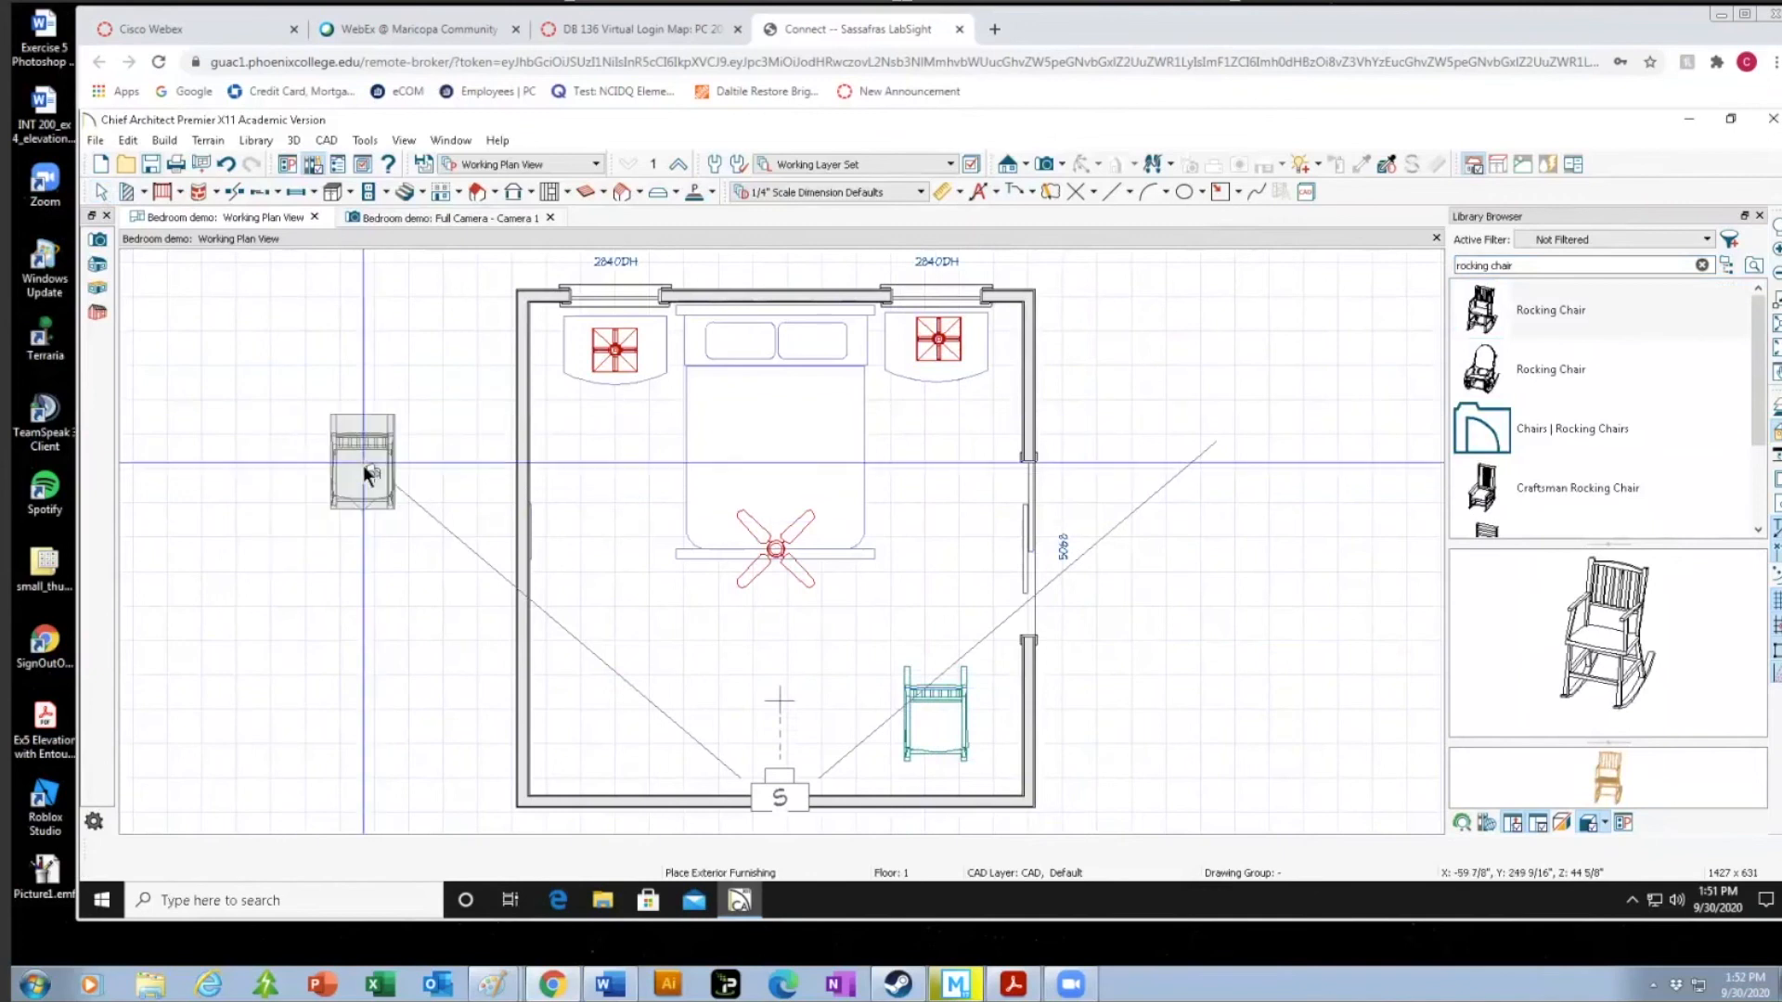
Widen the placed rocking chair slightly to the left and rotate it to face diagonally toward the bed.
{"action": "key", "text": "Escape"}
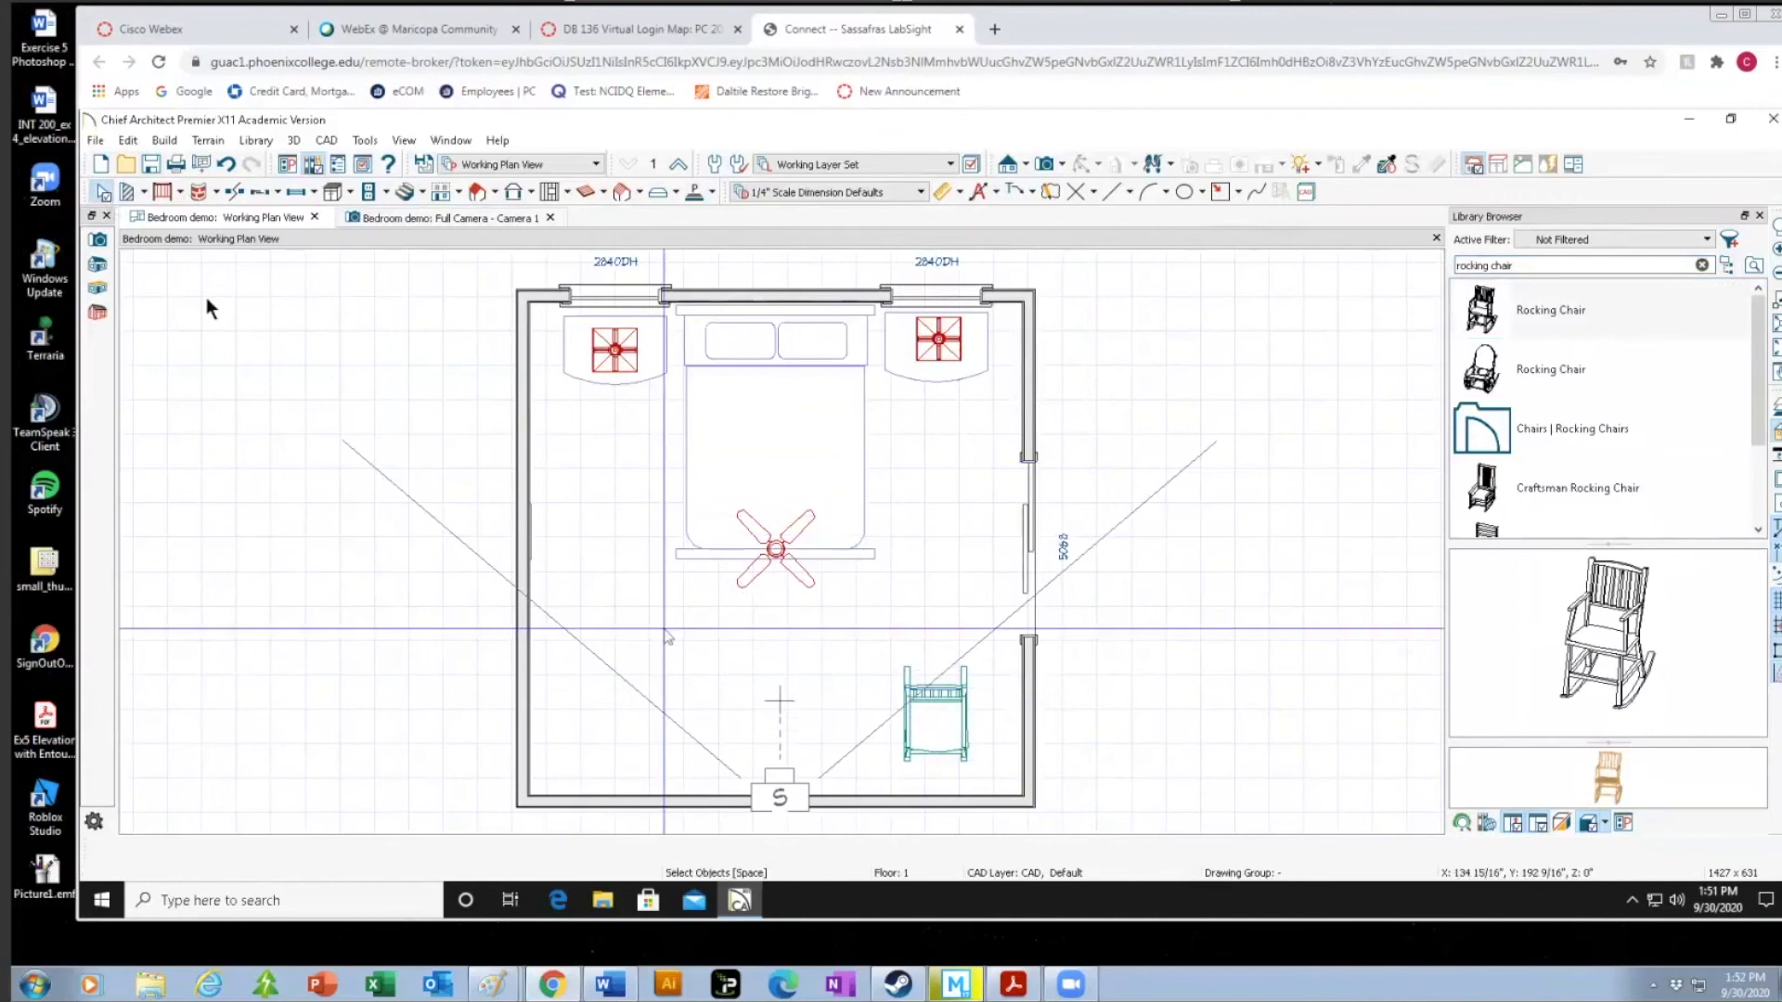
{"action": "left_click", "coordinate": [937, 705]}
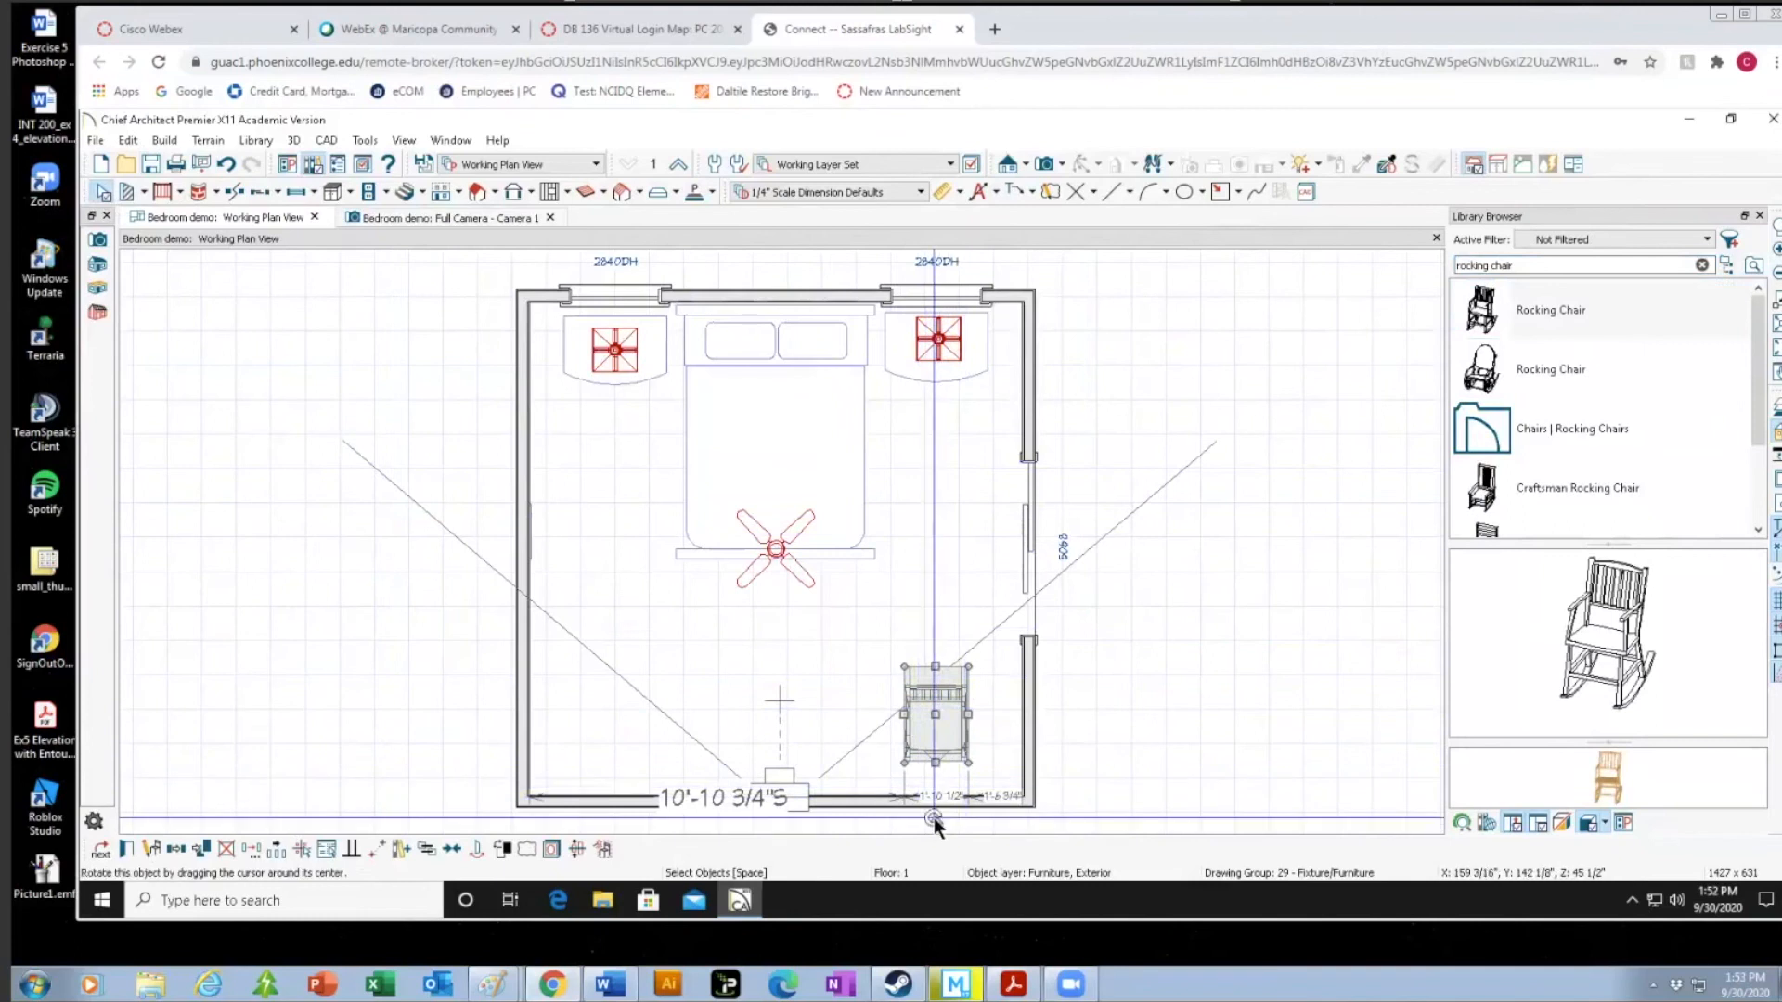
{"action": "left_click_drag", "start_coordinate": [902, 710], "coordinate": [928, 656]}
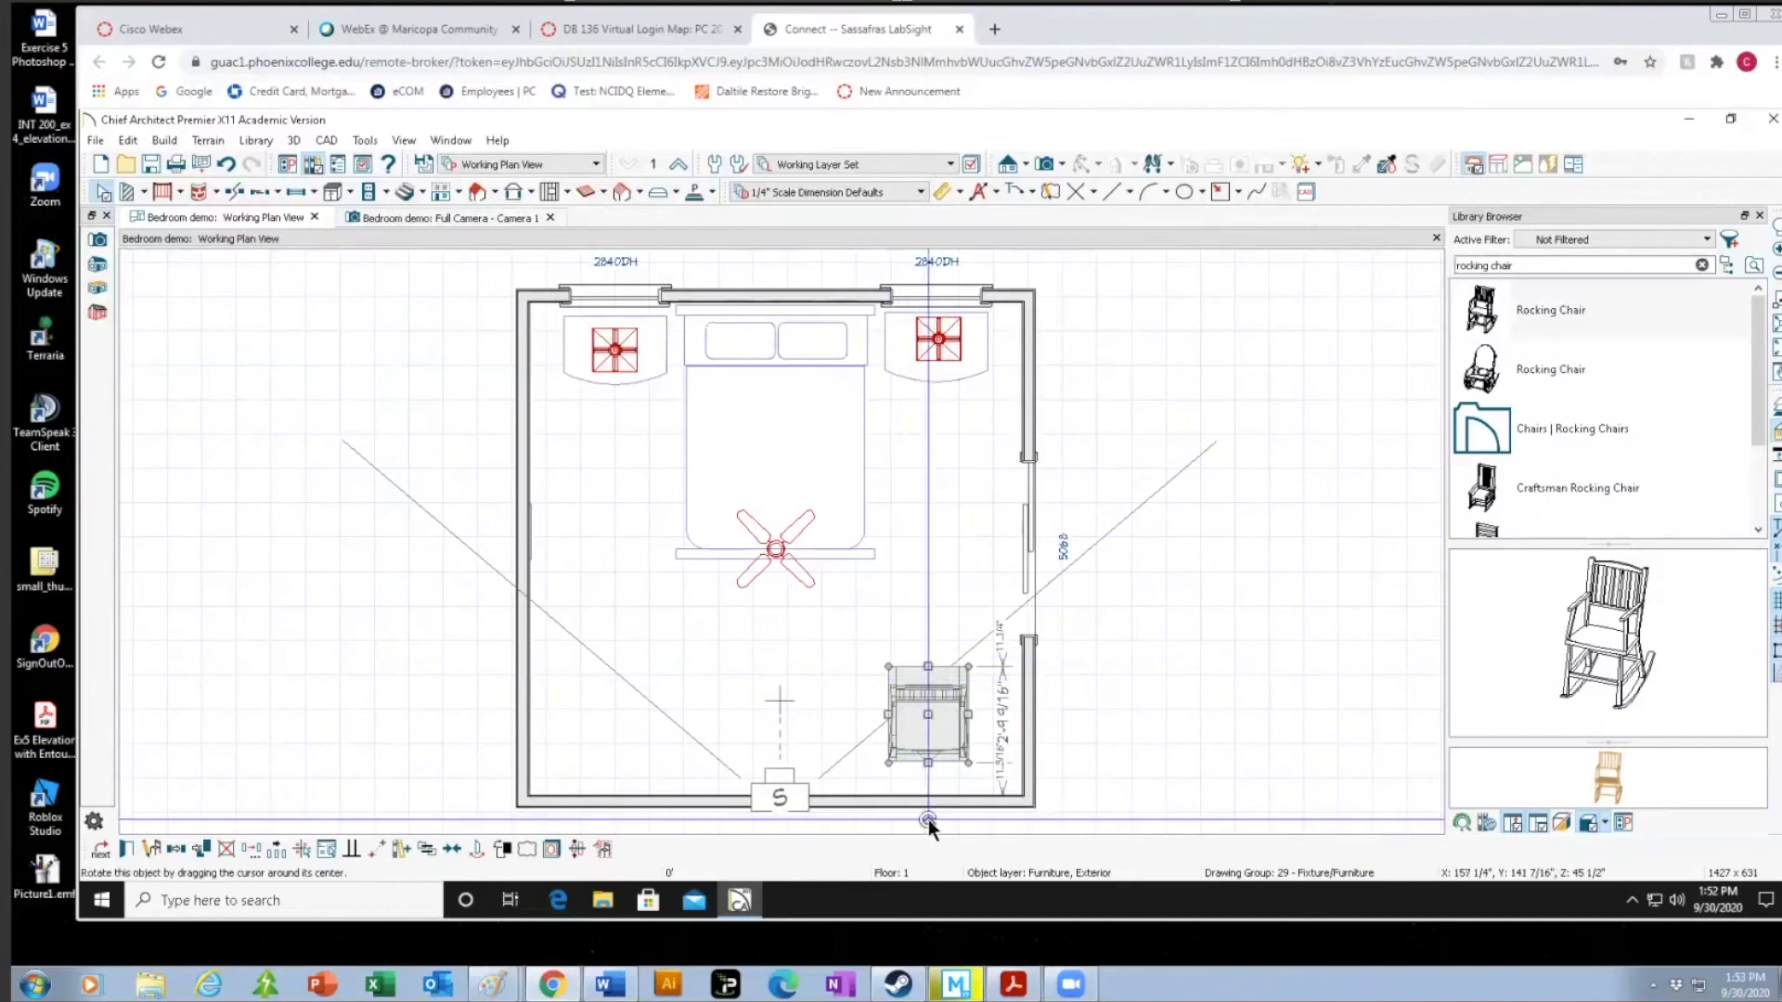
{"action": "left_click_drag", "start_coordinate": [928, 821], "coordinate": [872, 631]}
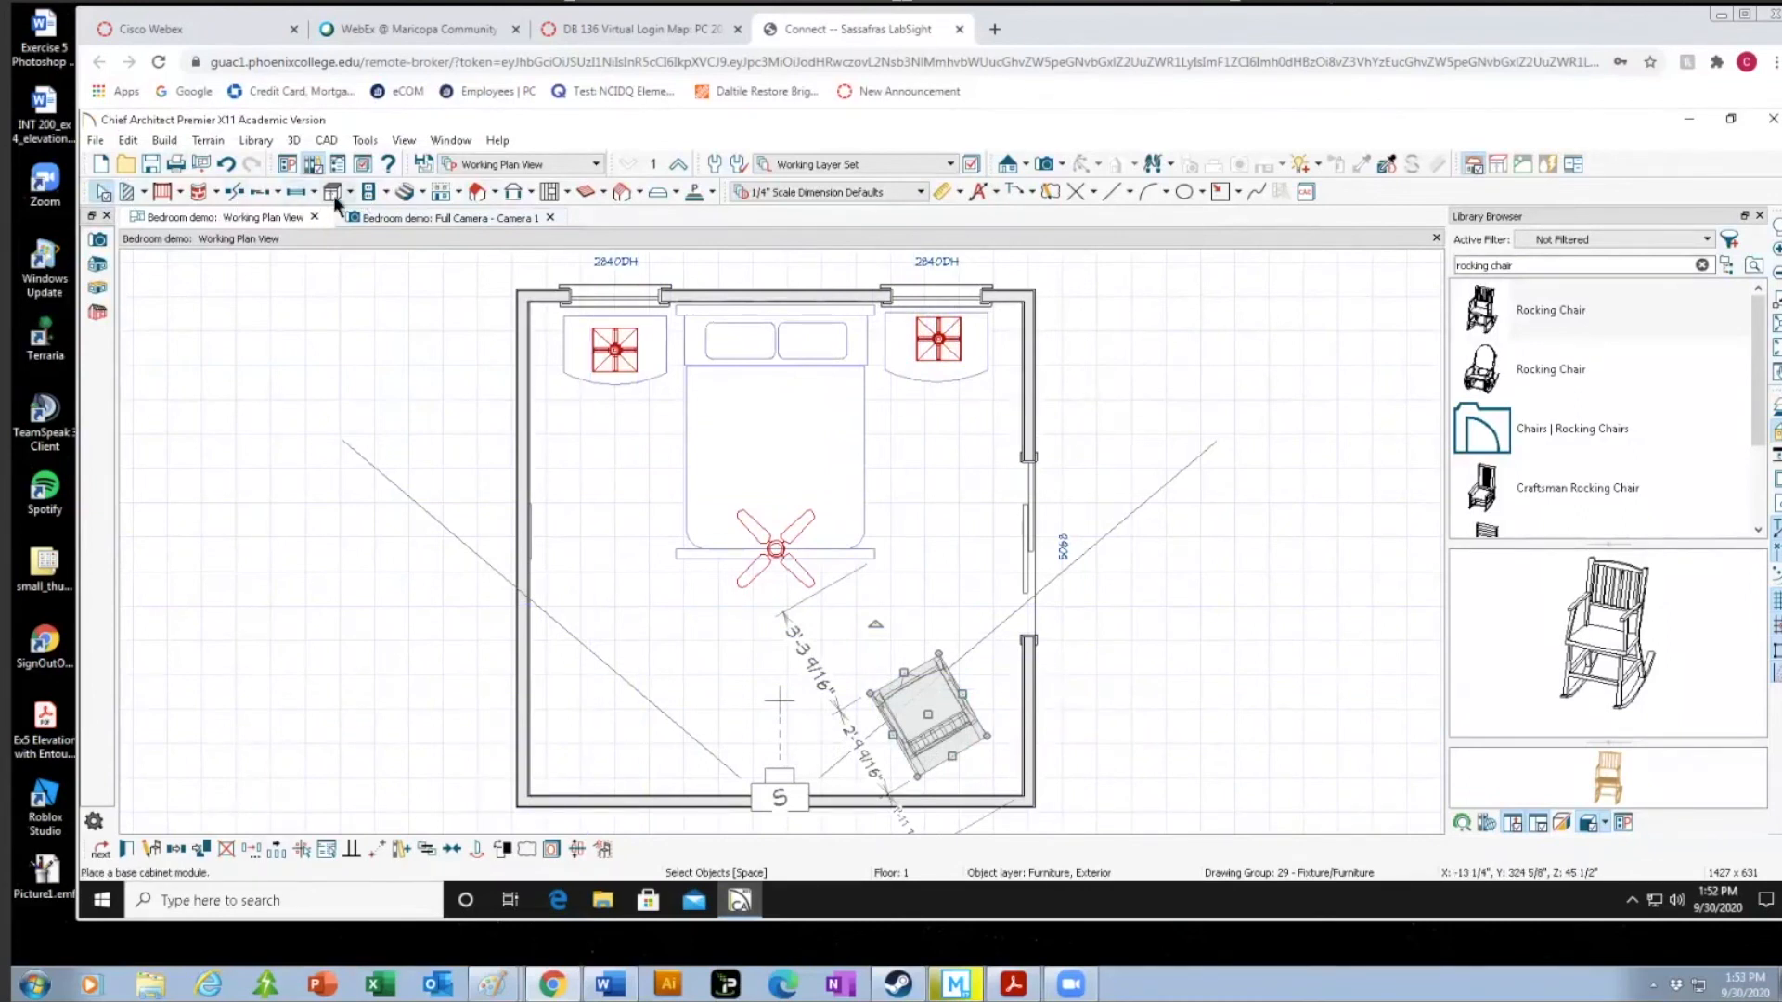
Place four ceiling lights in the plan, two beside the bed and two aligned below them near the lower corners.
{"action": "left_click", "coordinate": [386, 191]}
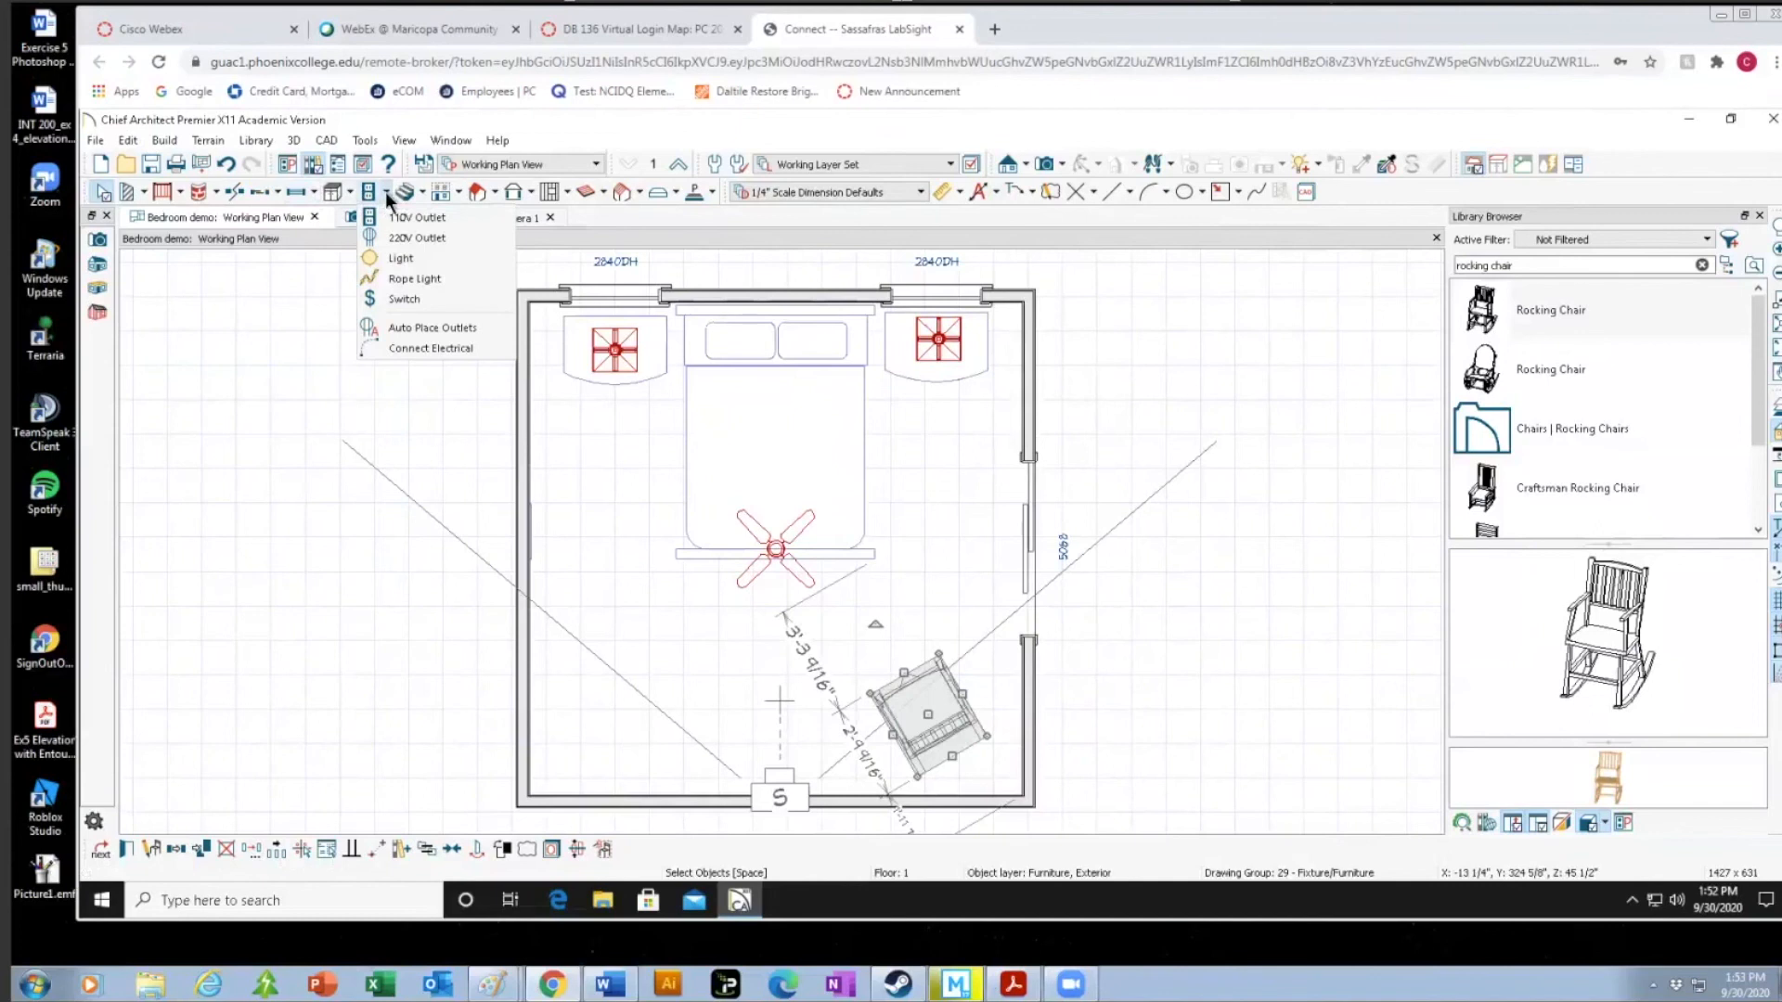
{"action": "left_click", "coordinate": [403, 260]}
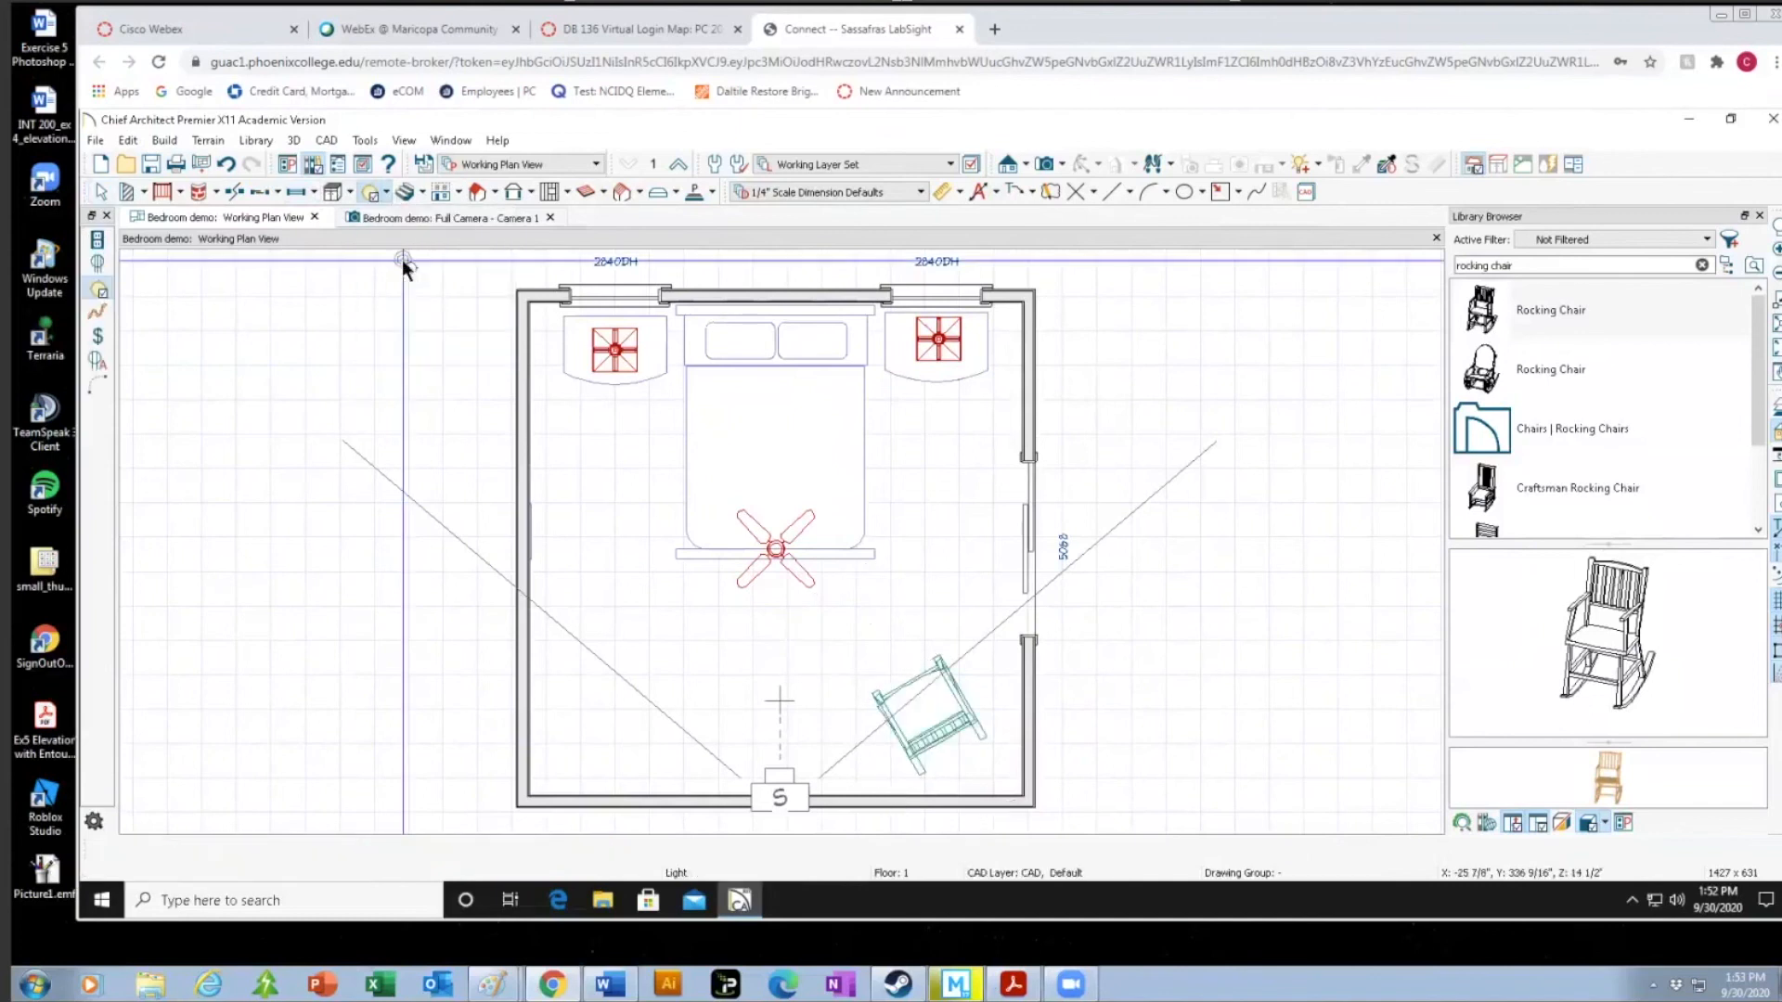
{"action": "left_click", "coordinate": [608, 443]}
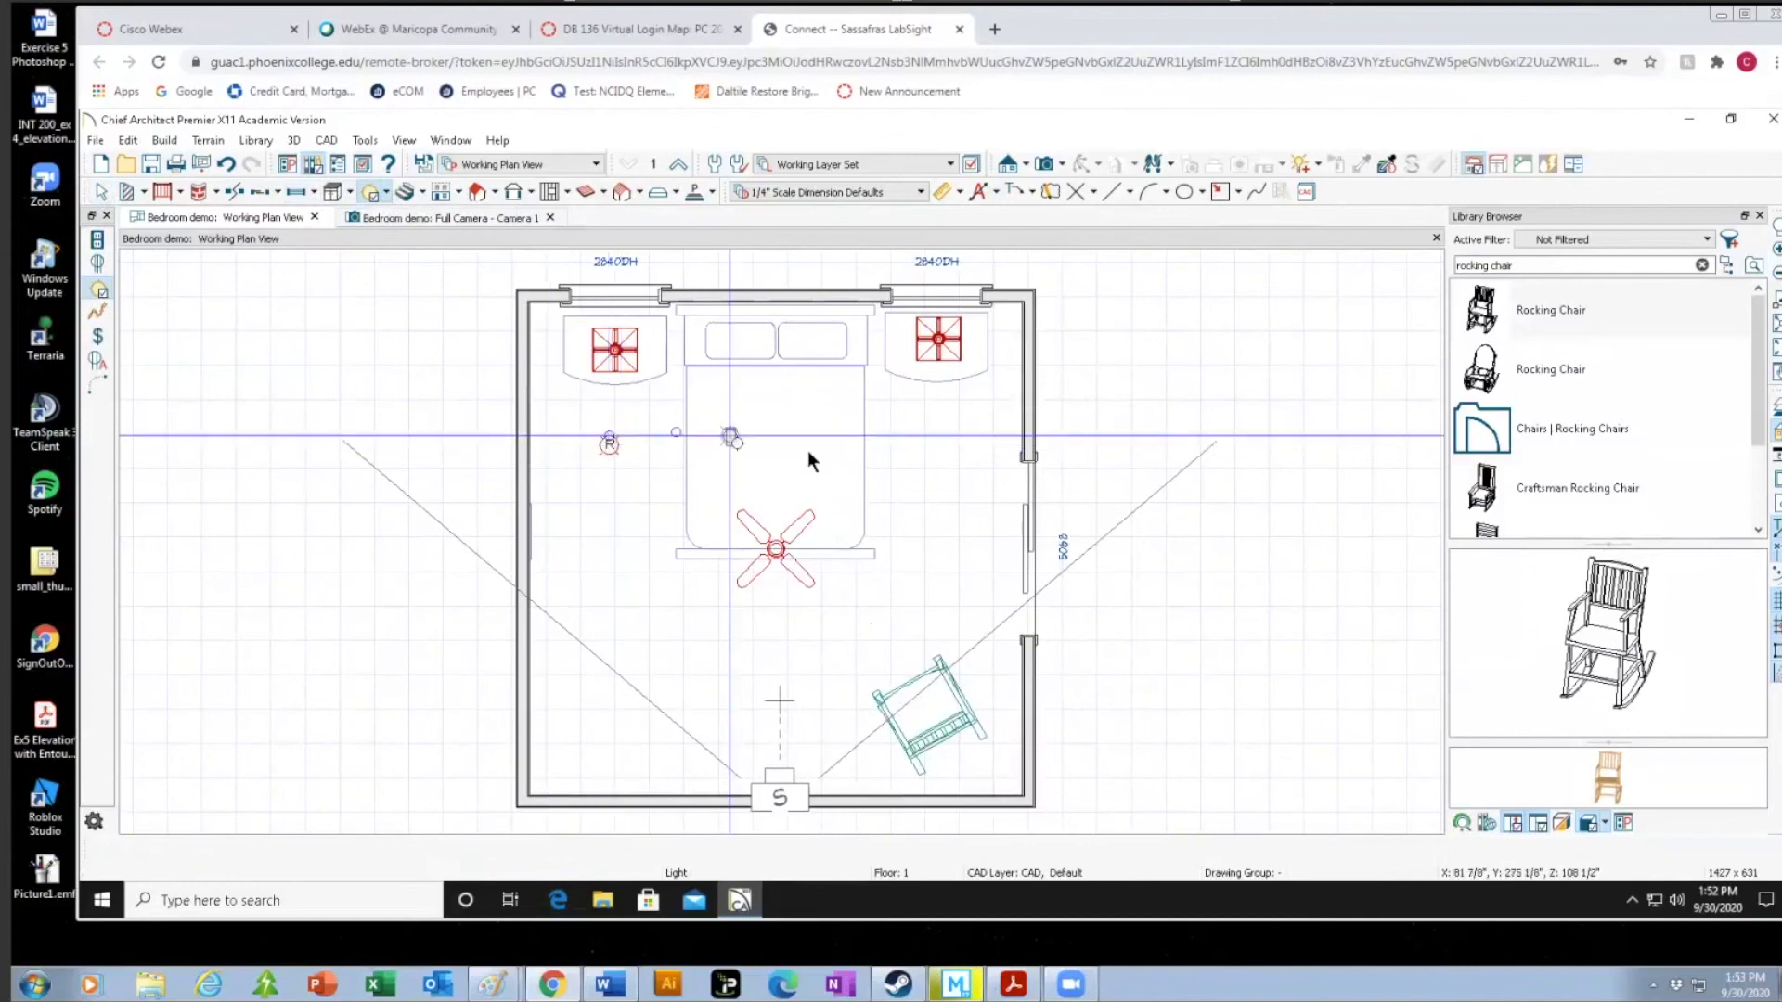
{"action": "left_click", "coordinate": [939, 448]}
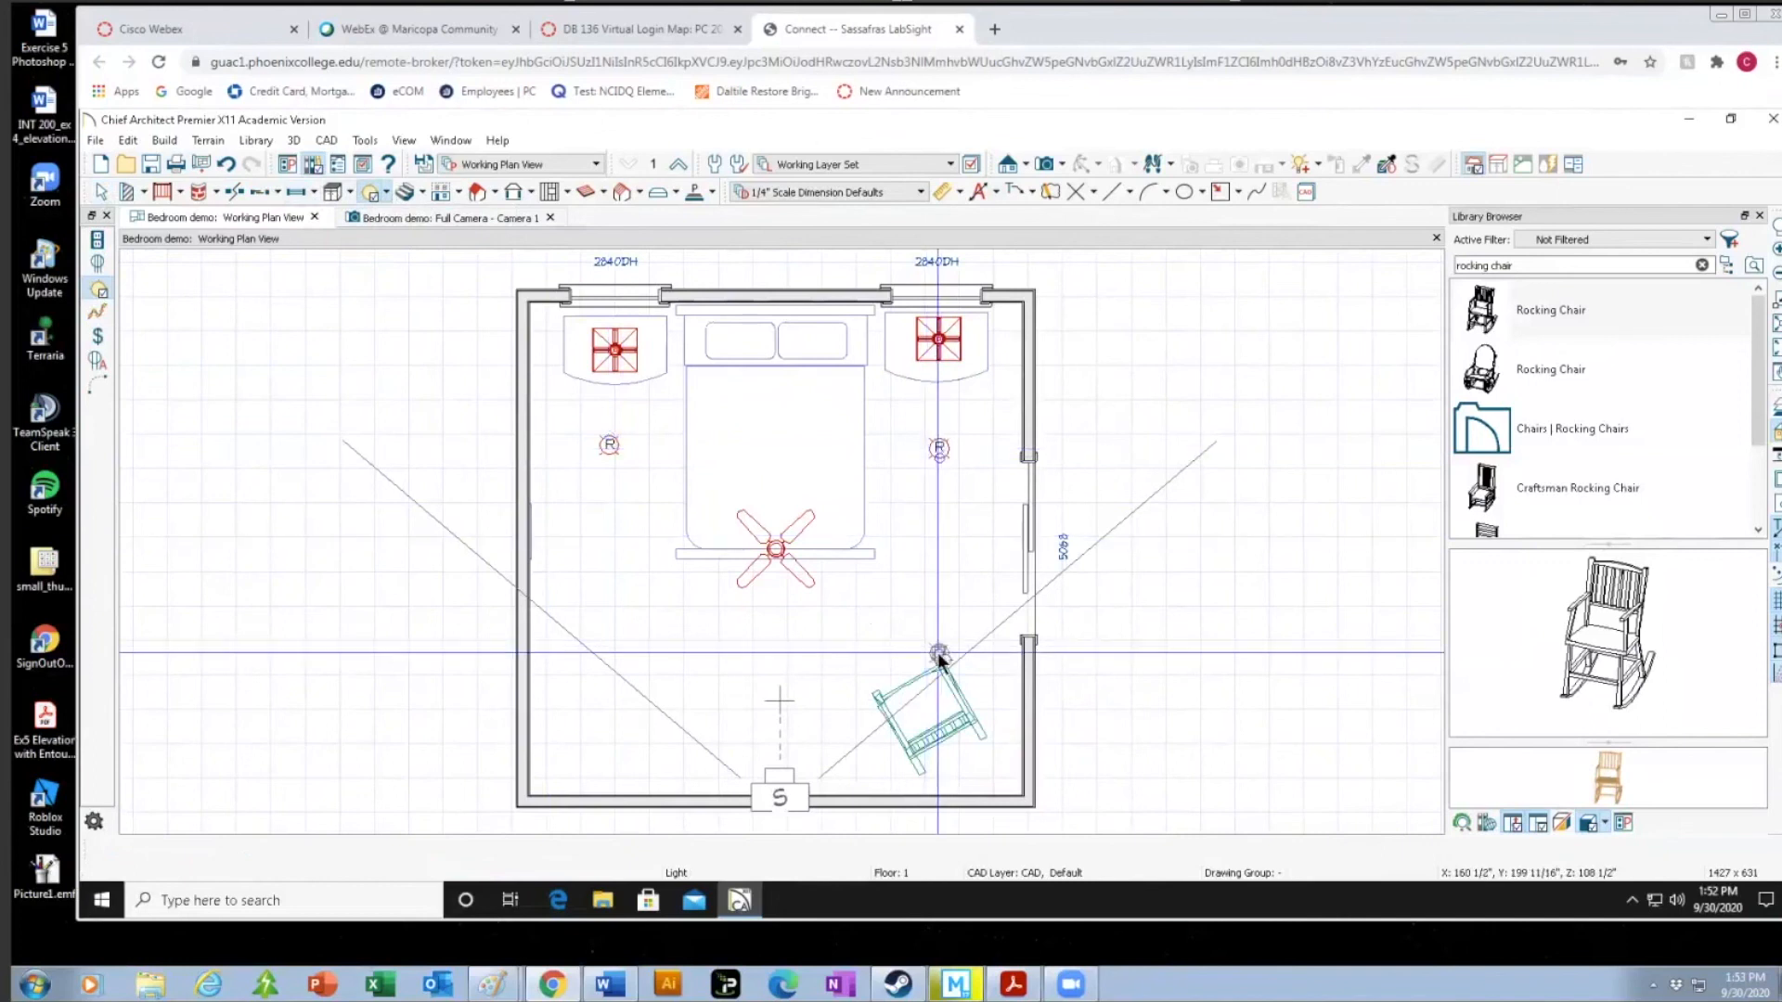
{"action": "left_click", "coordinate": [888, 655]}
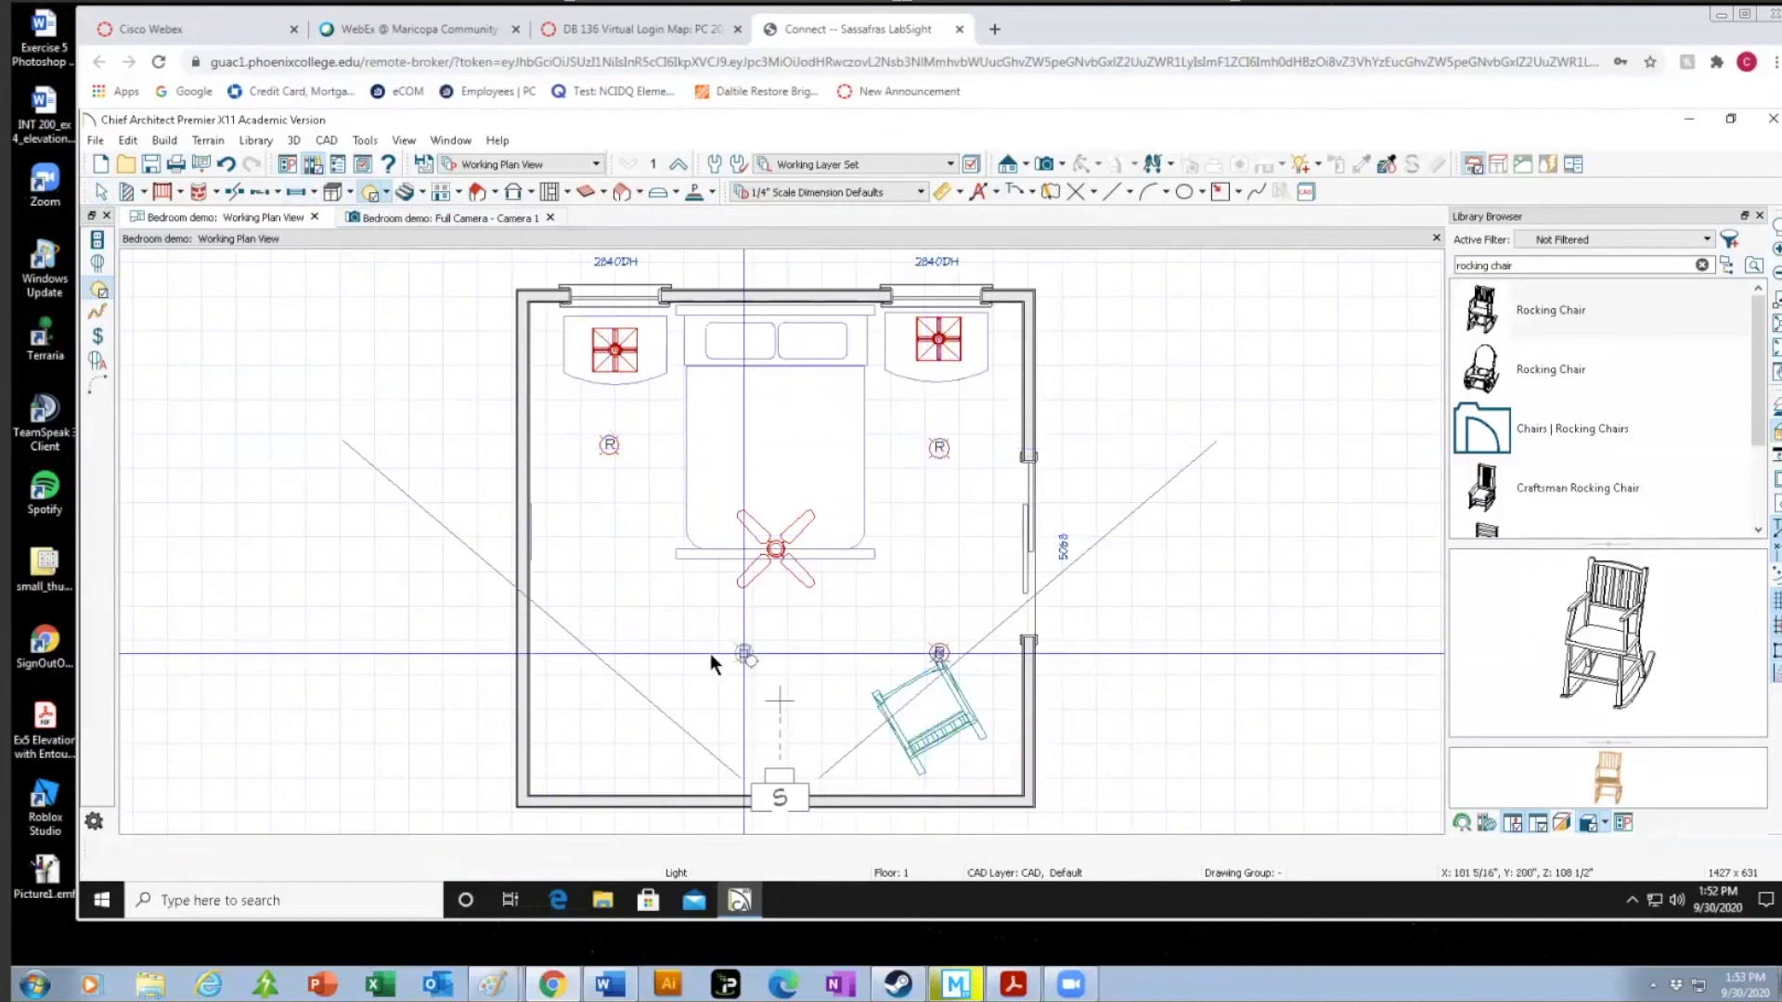
{"action": "left_click", "coordinate": [610, 654]}
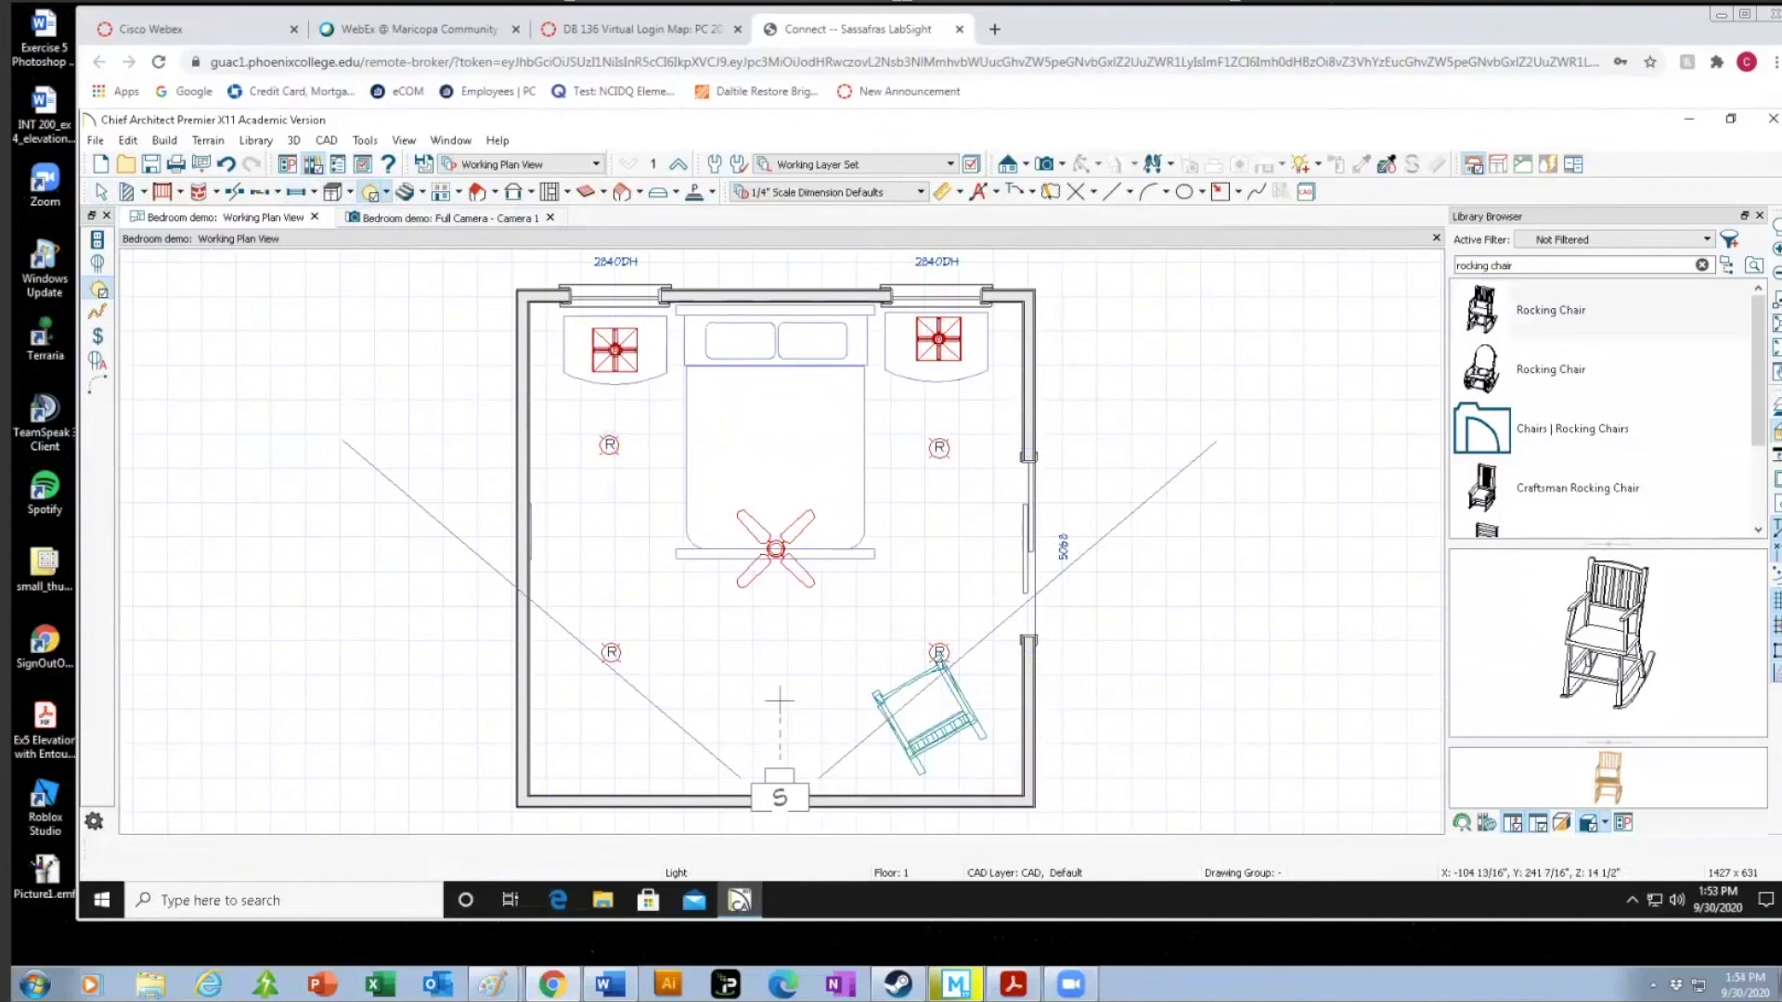
In the Full Camera view, widen the left wall's framed mirror toward the bed and stretch it upward to about 35" high.
{"action": "left_click", "coordinate": [477, 217]}
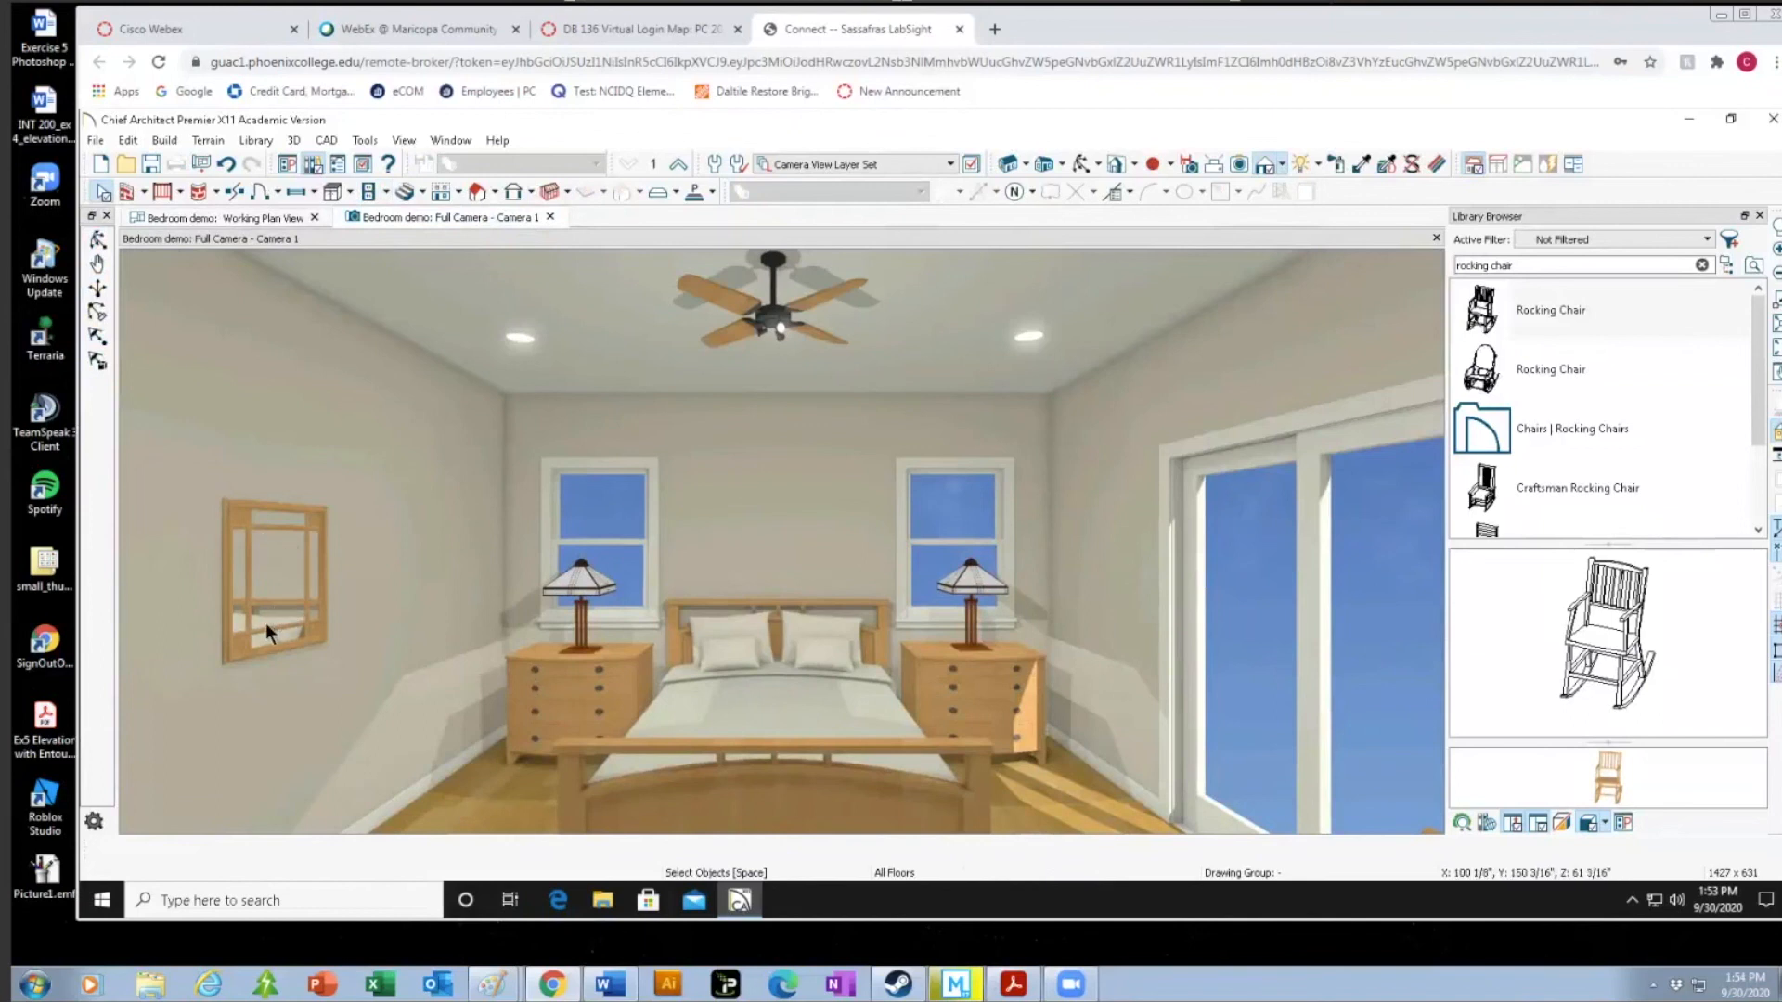
{"action": "left_click", "coordinate": [279, 576]}
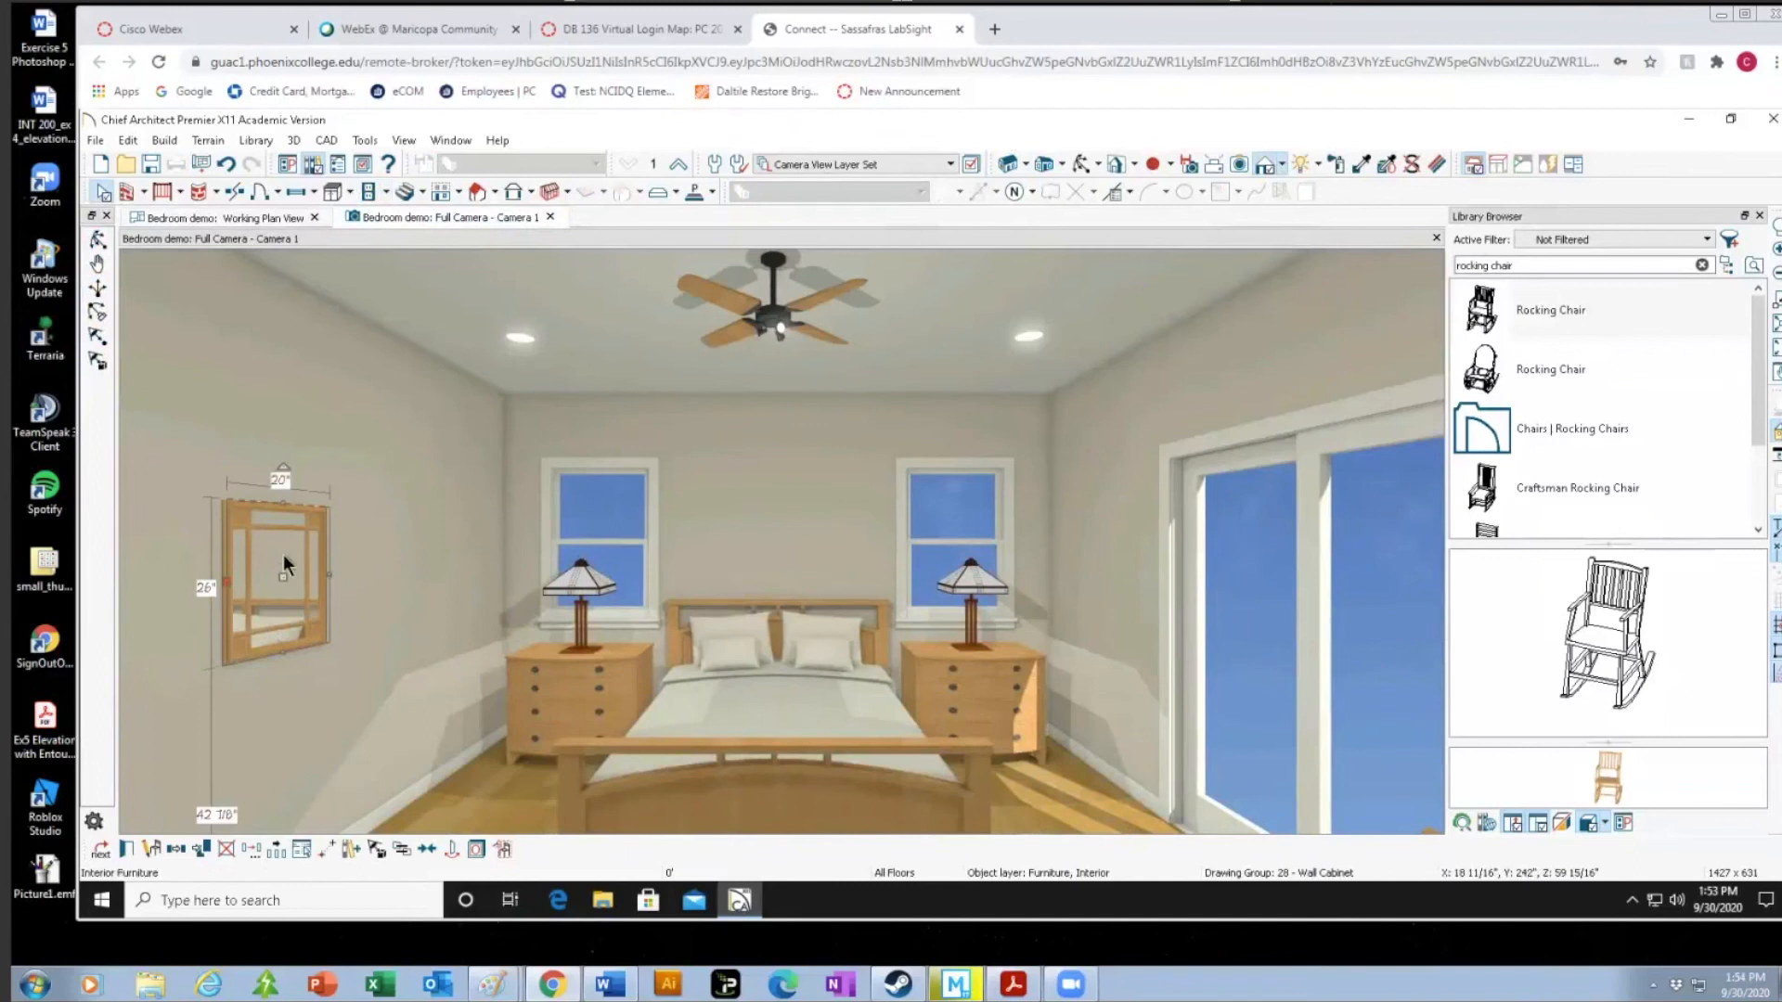
{"action": "left_click_drag", "start_coordinate": [329, 577], "coordinate": [420, 597]}
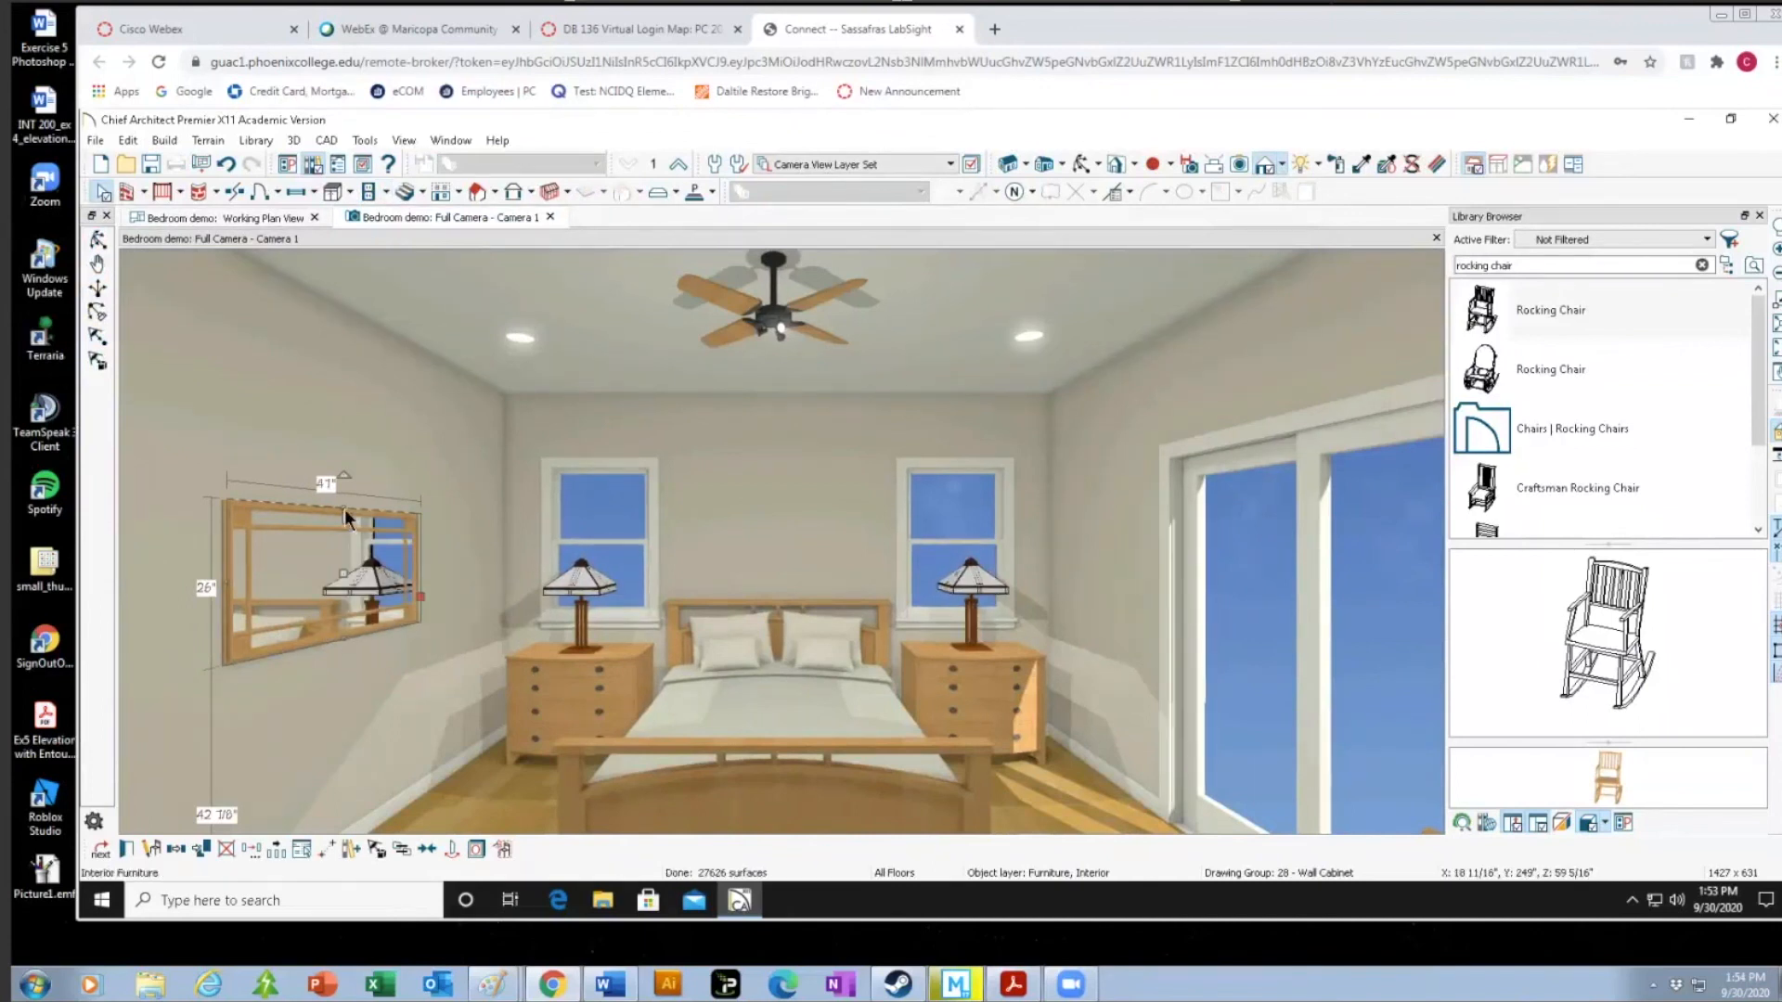
{"action": "left_click_drag", "start_coordinate": [353, 480], "coordinate": [359, 462]}
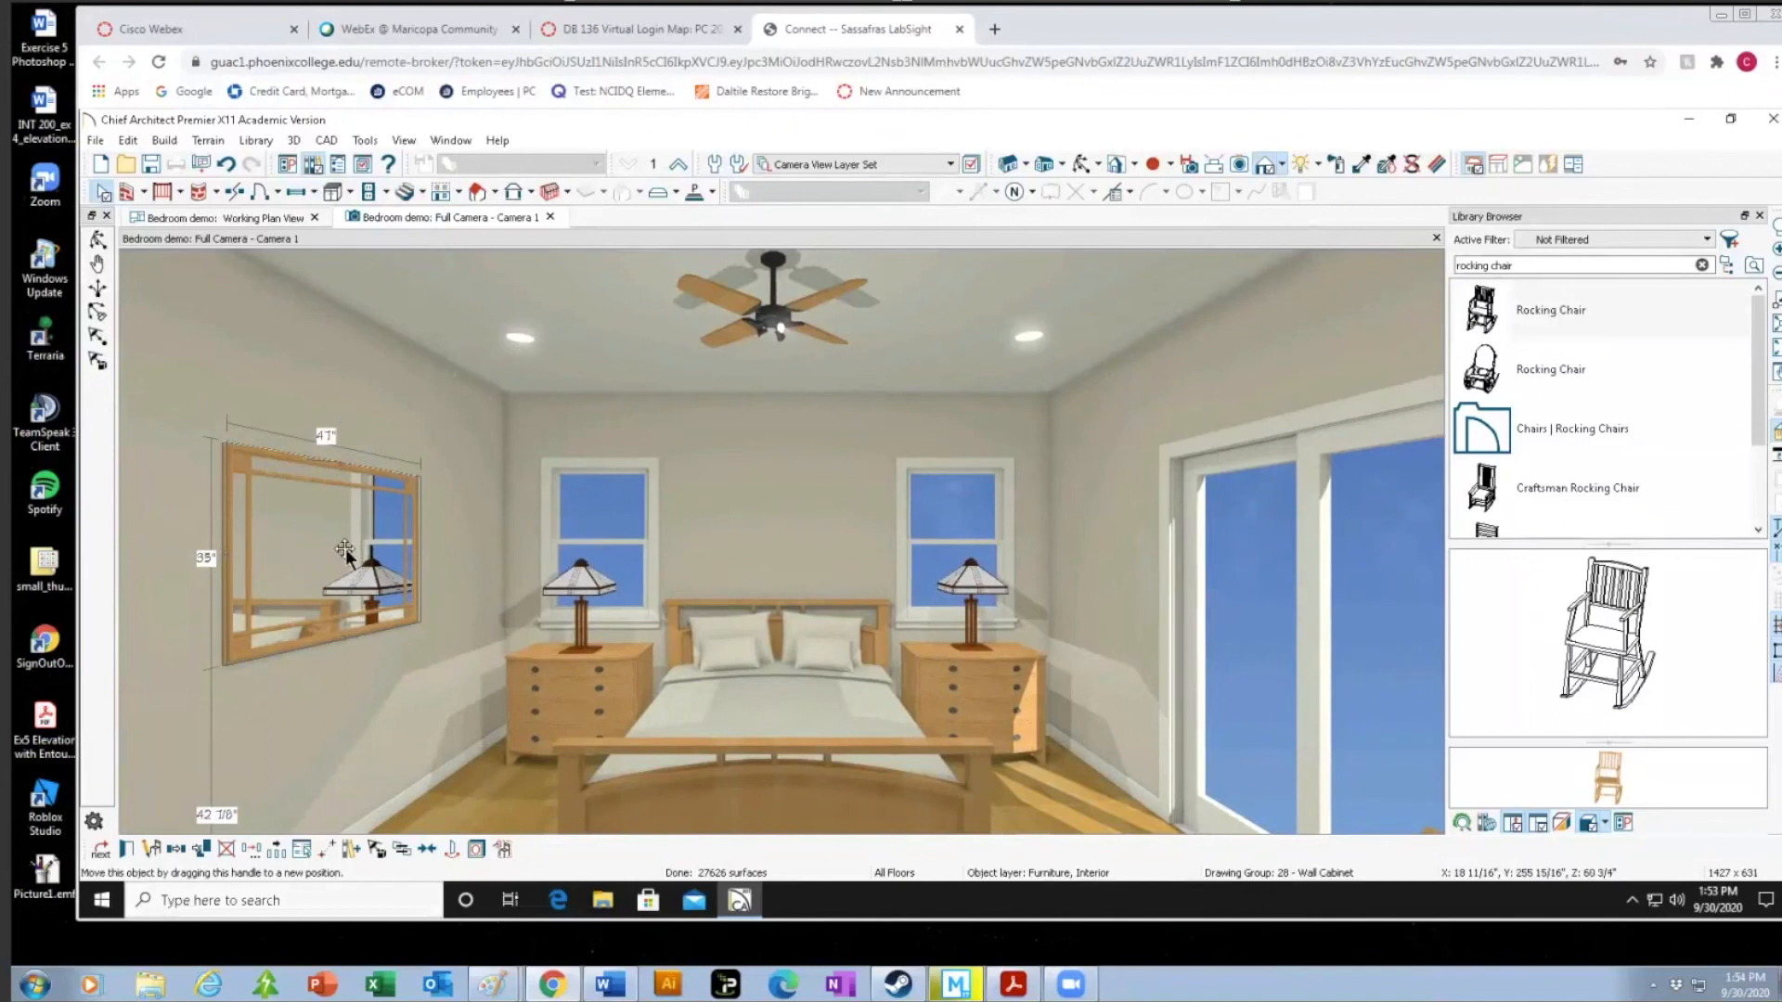
{"action": "left_click_drag", "start_coordinate": [344, 553], "coordinate": [343, 555]}
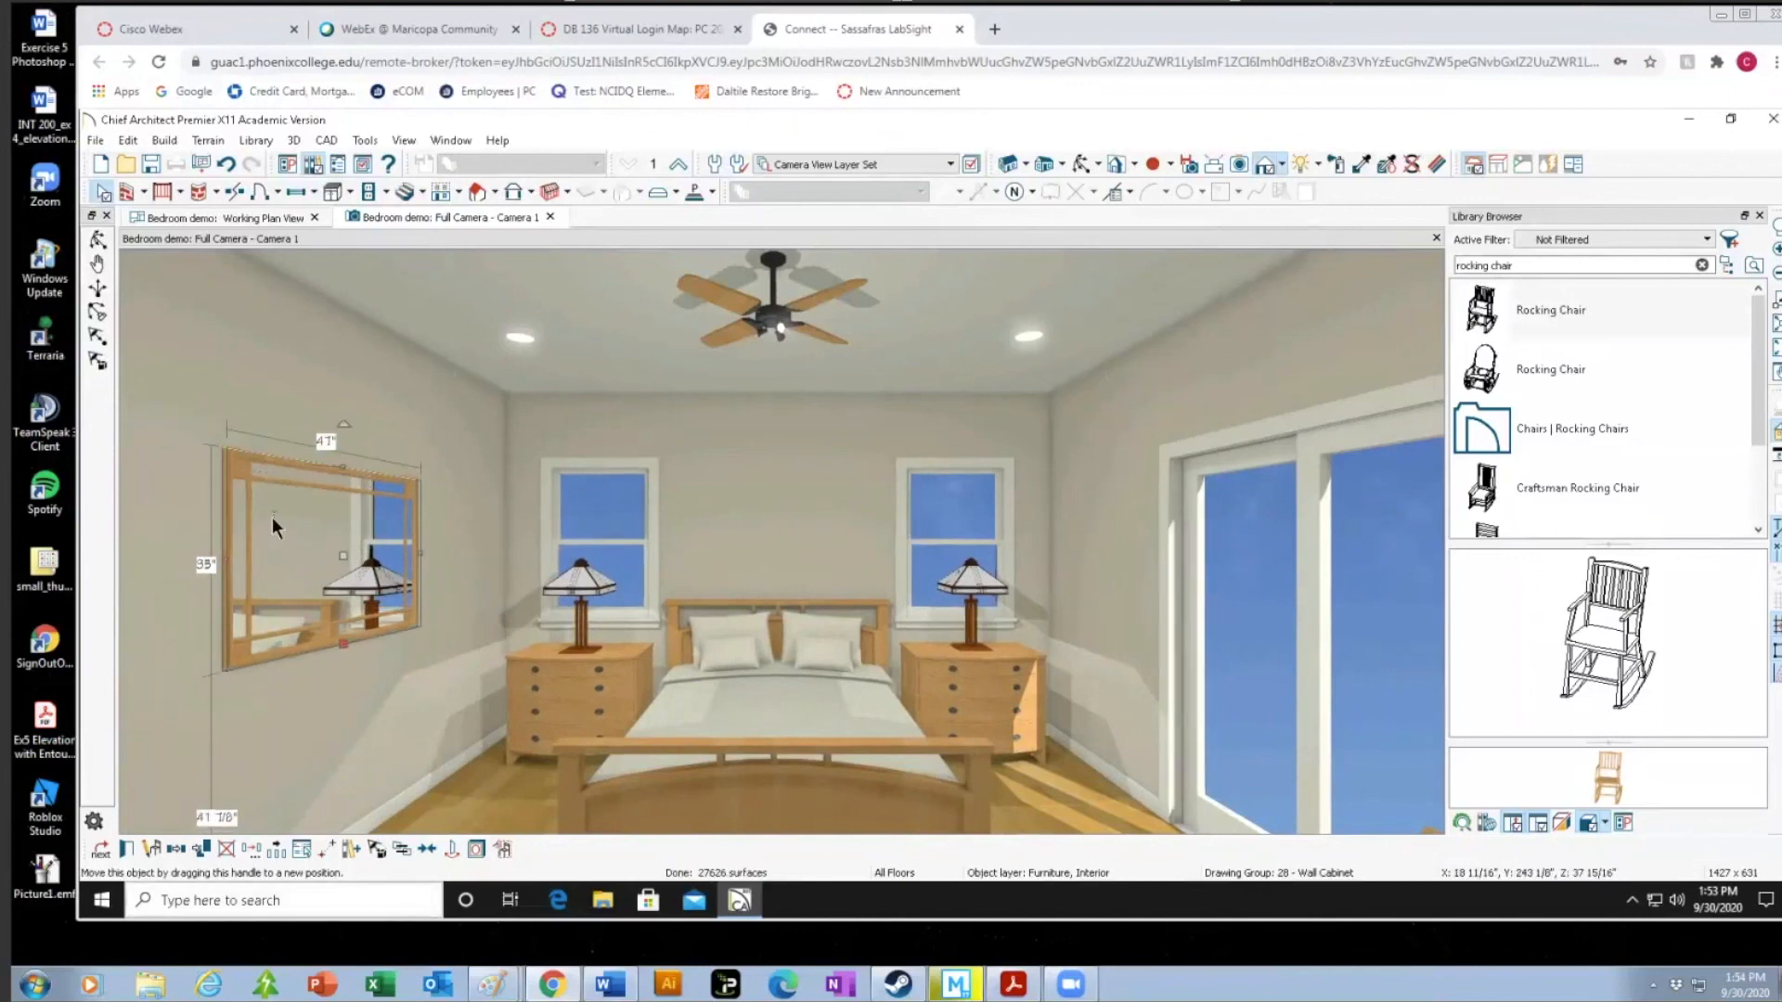
Set the mirror's width to 48", its height to 36" and its finished floor to bottom distance to 36".
{"action": "double_click", "coordinate": [306, 523]}
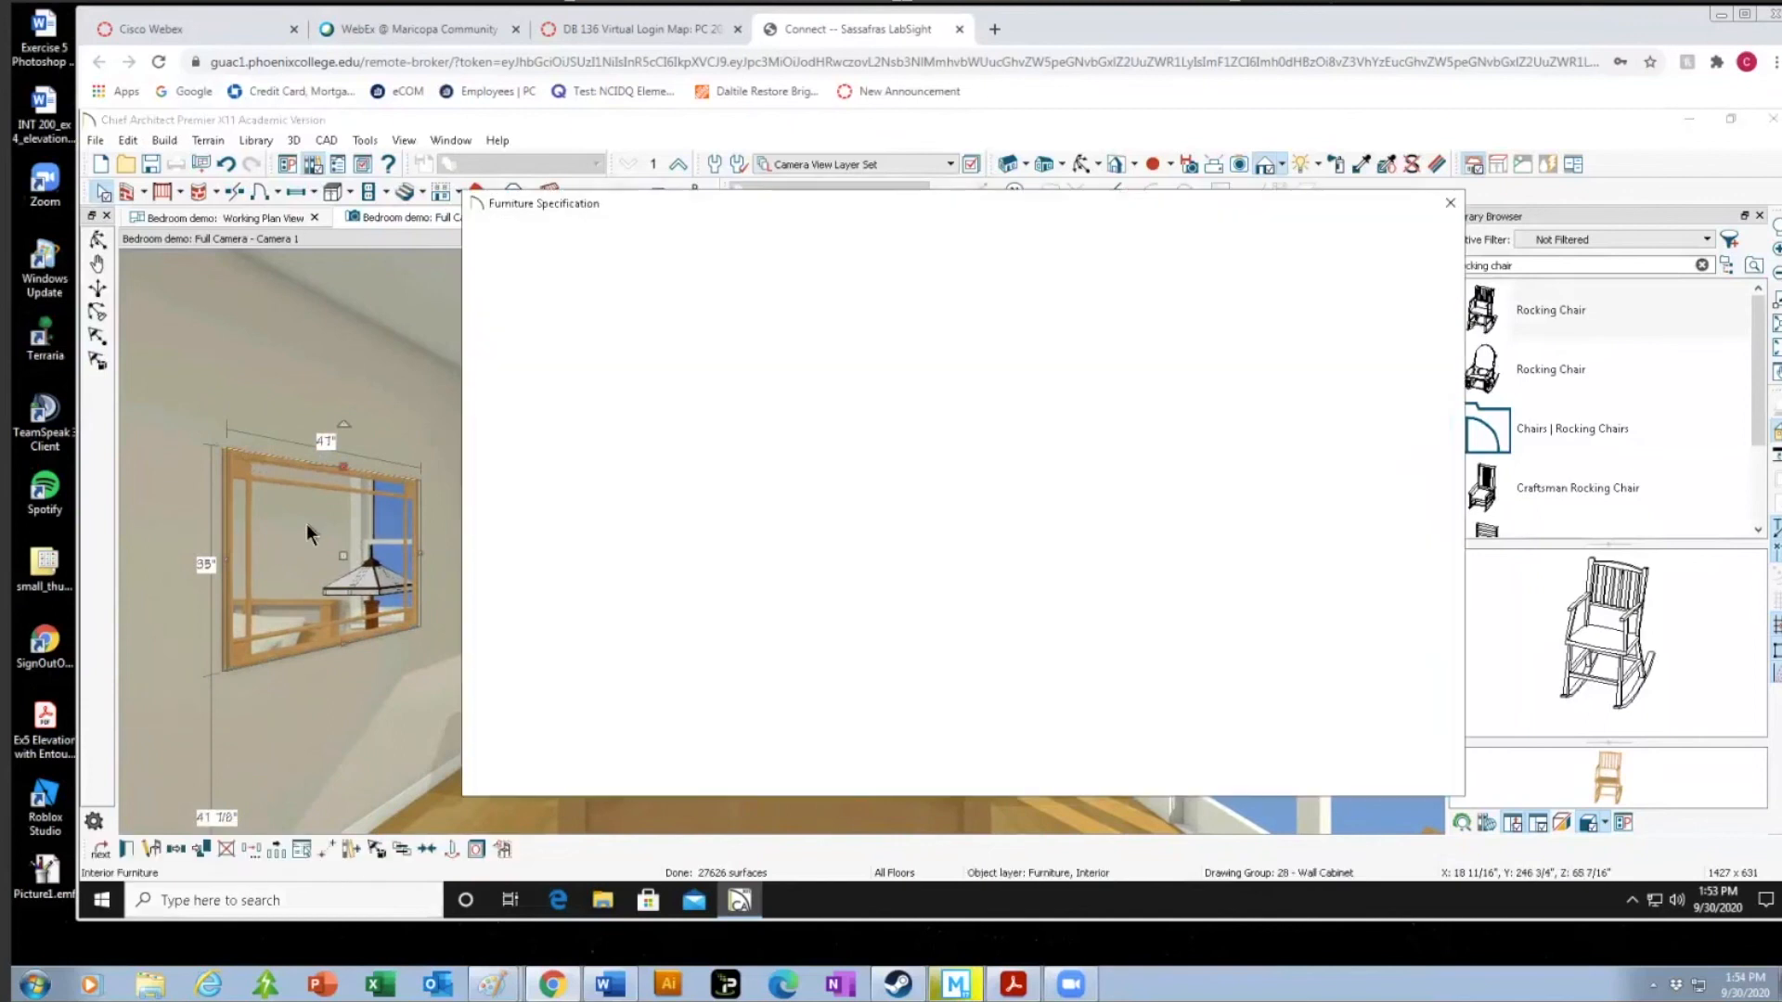
{"action": "left_click", "coordinate": [802, 284]}
{"action": "key", "text": "BackSpace"}
{"action": "key", "text": "BackSpace"}
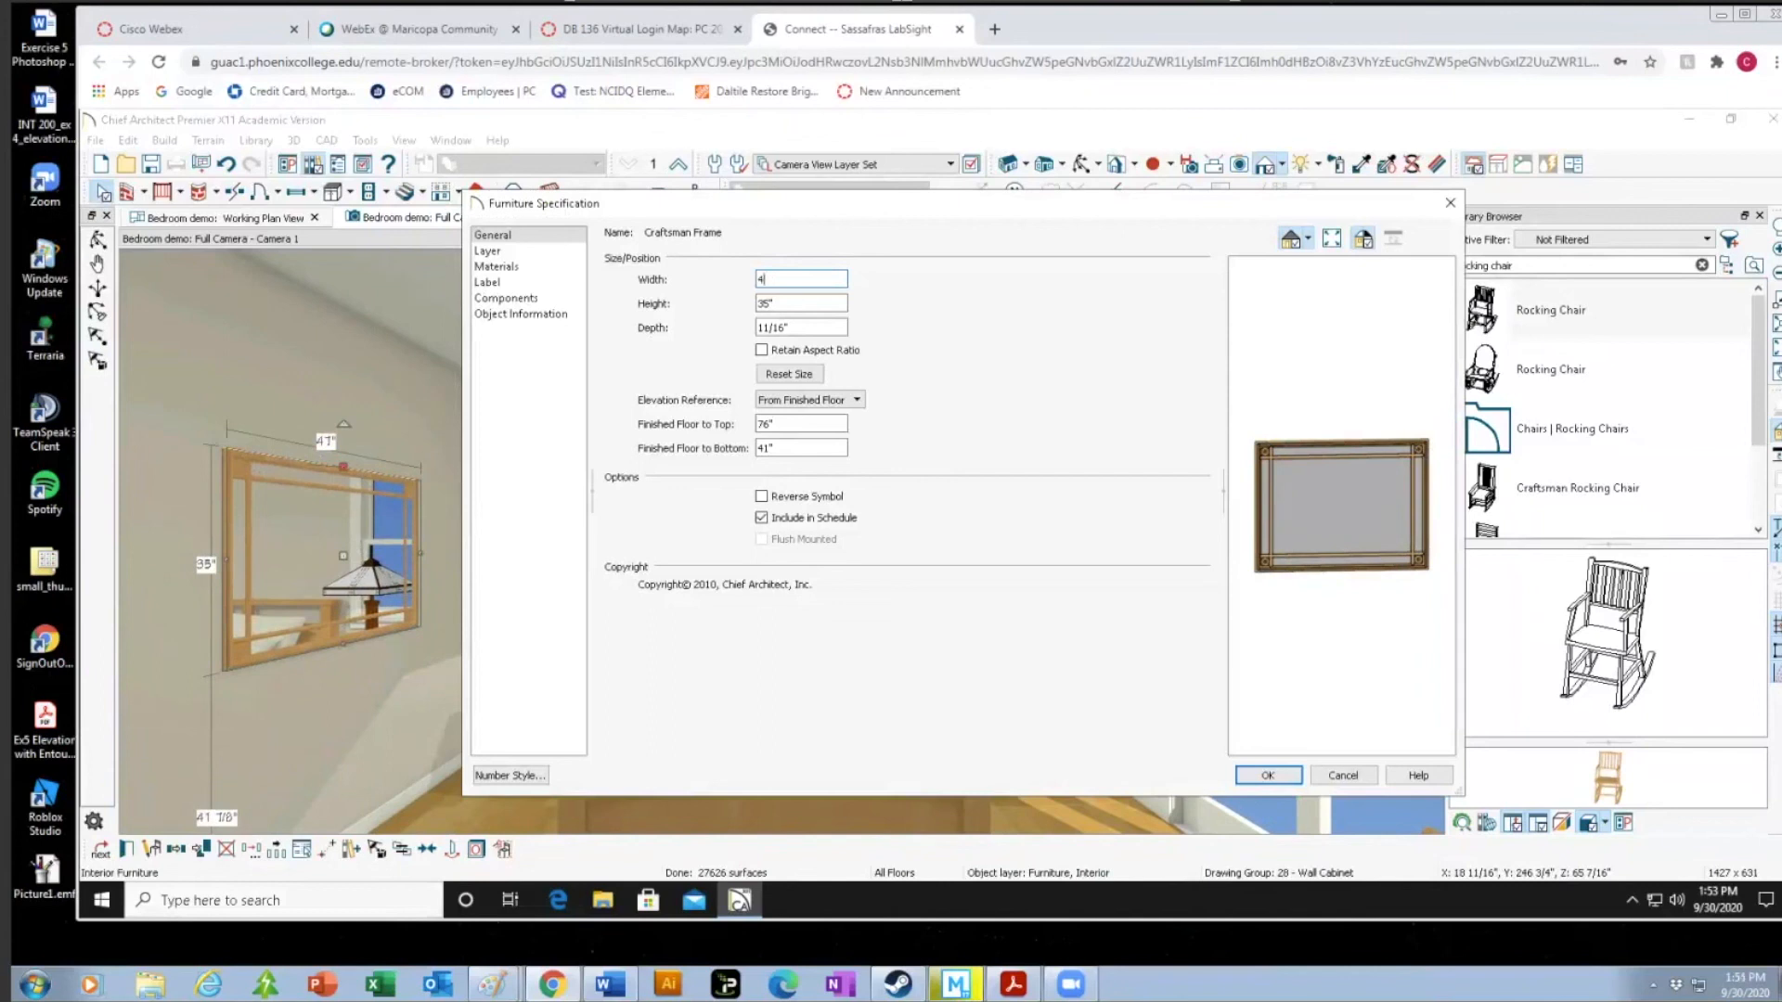
{"action": "left_click", "coordinate": [778, 300]}
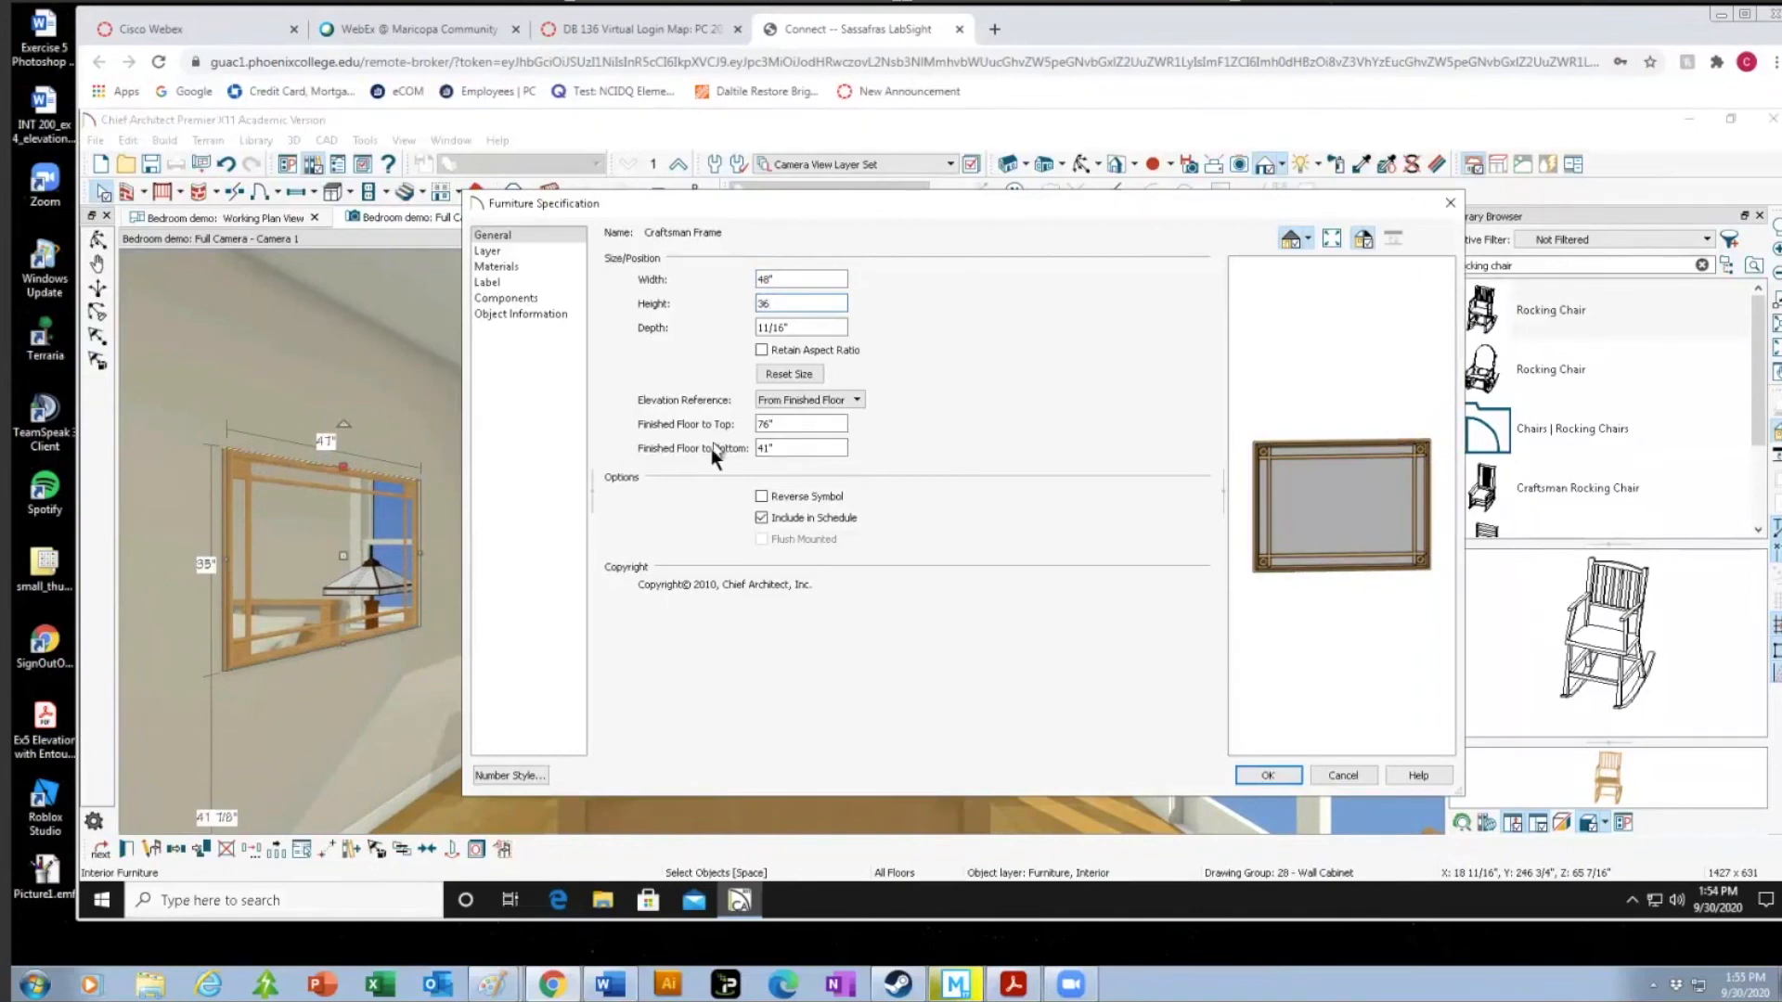
{"action": "left_click", "coordinate": [781, 448]}
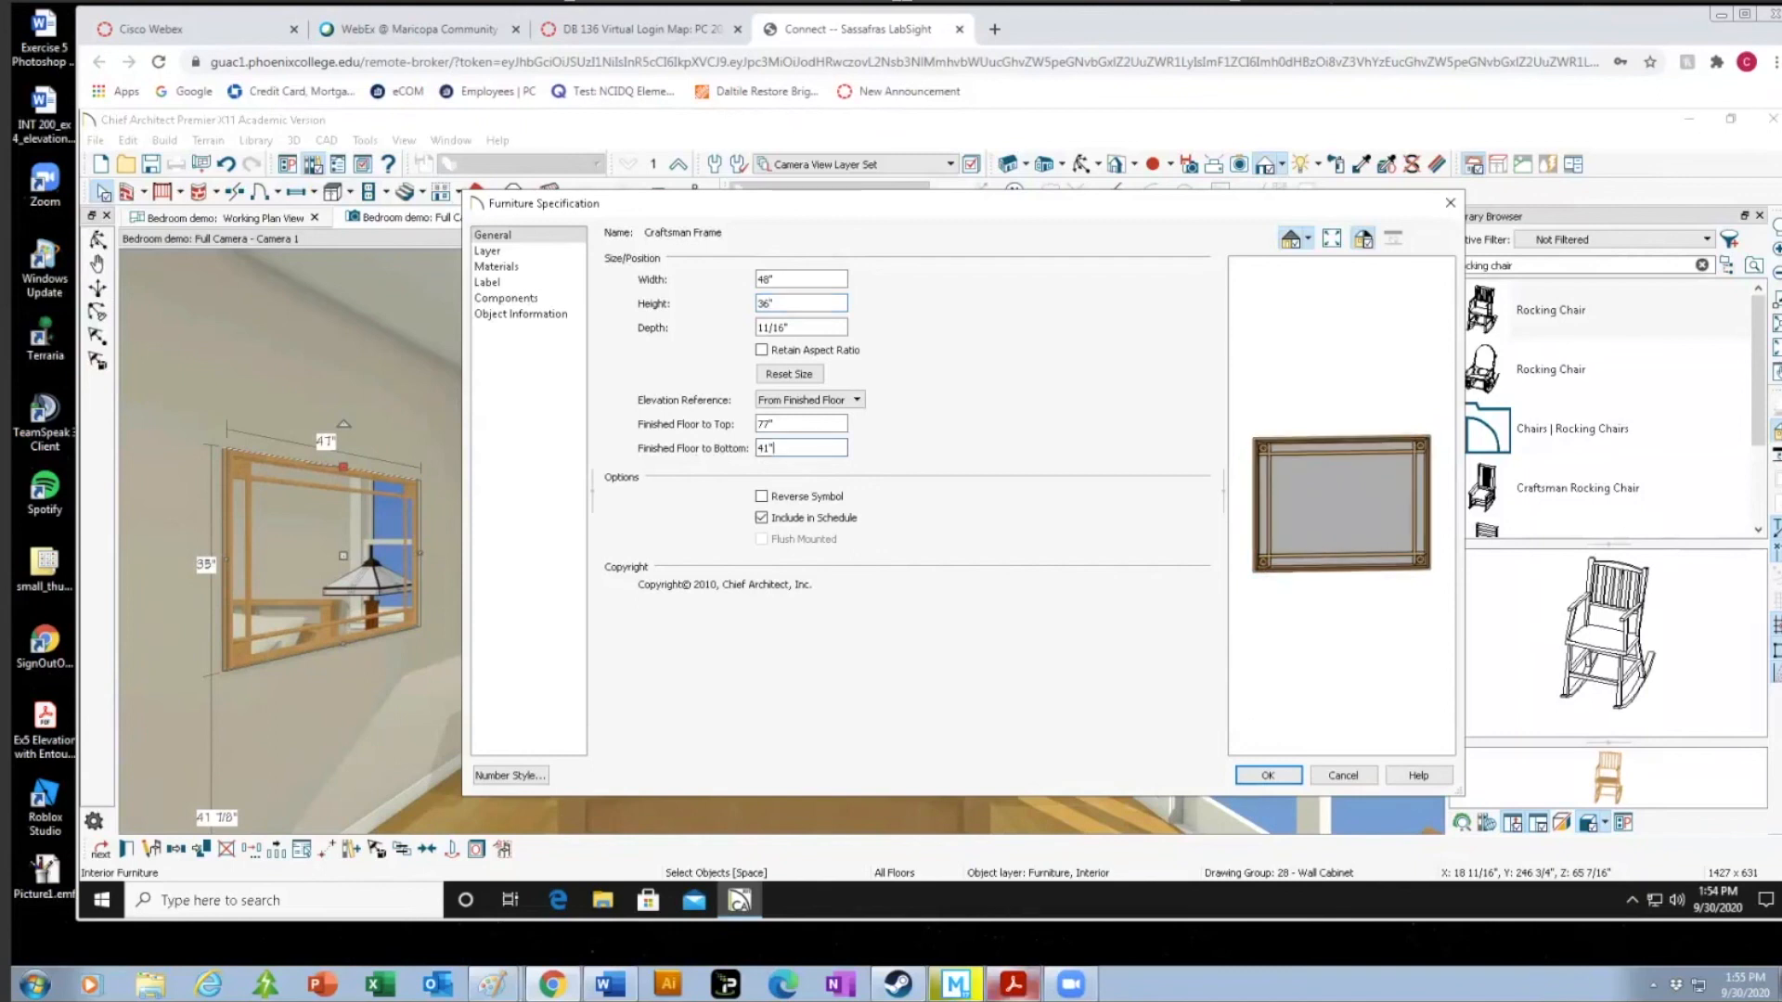
{"action": "mouse_move", "coordinate": [1012, 984]}
{"action": "key", "text": "BackSpace"}
{"action": "key", "text": "BackSpace"}
{"action": "key", "text": "BackSpace"}
{"action": "type", "text": "36"}
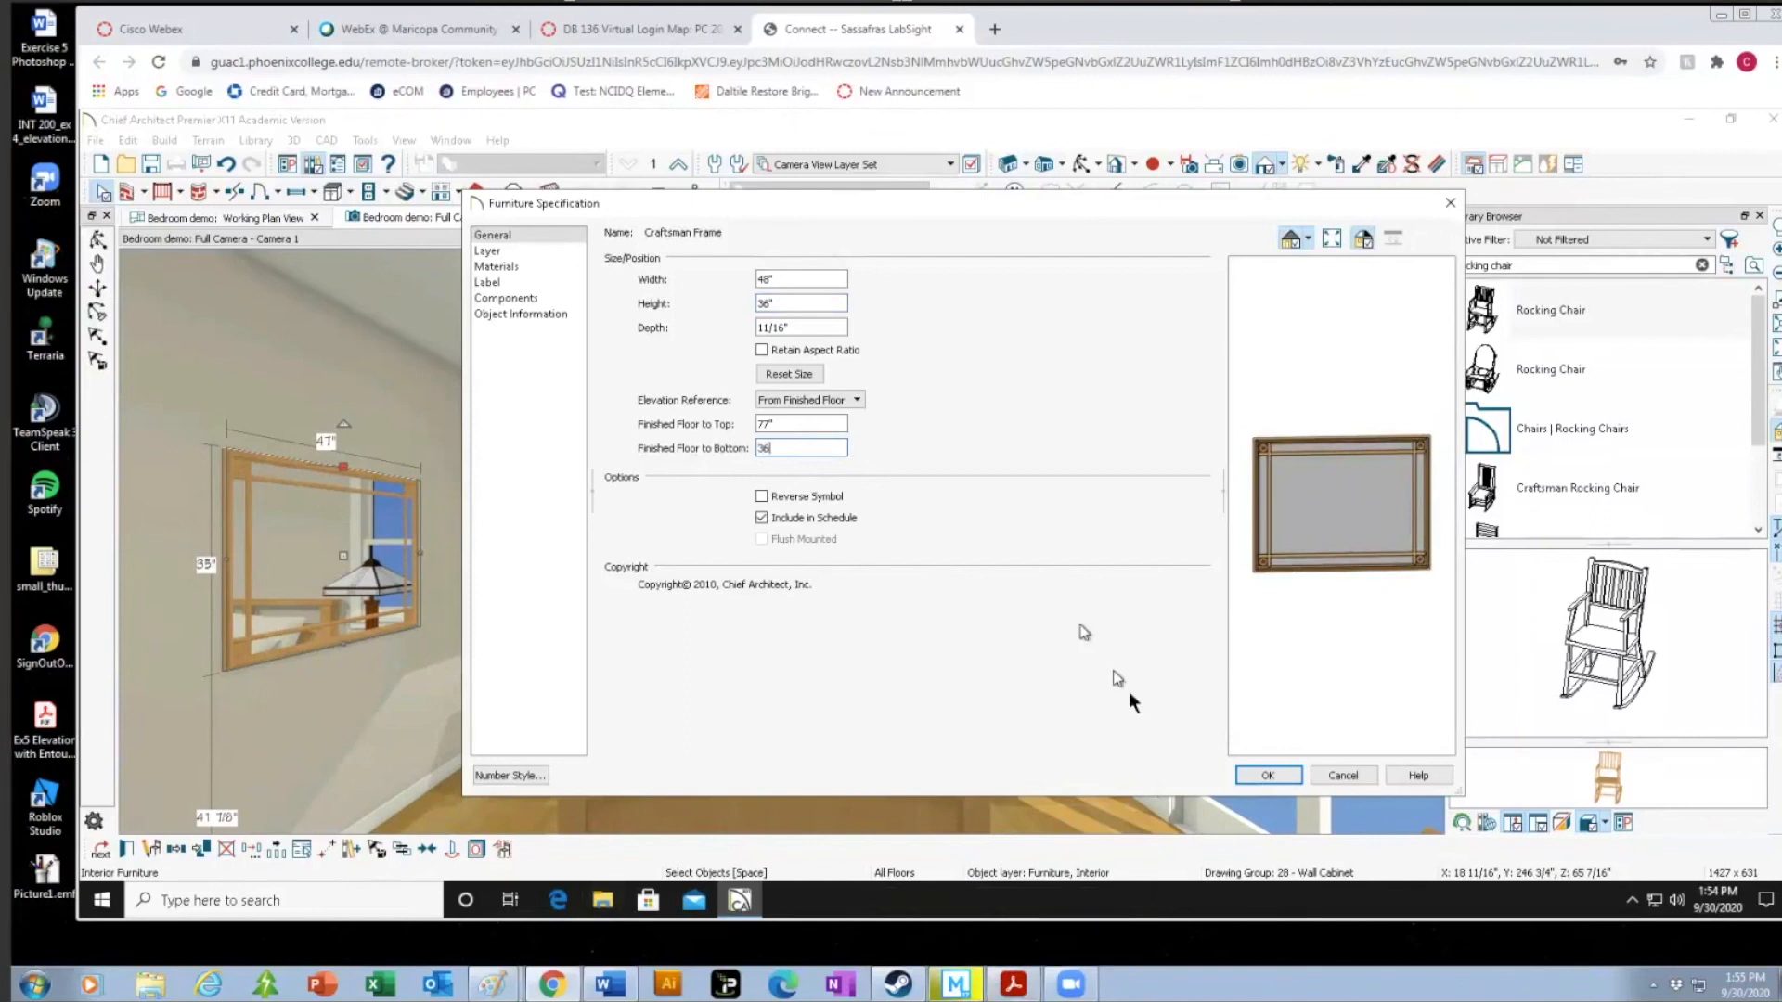
{"action": "left_click", "coordinate": [1264, 775]}
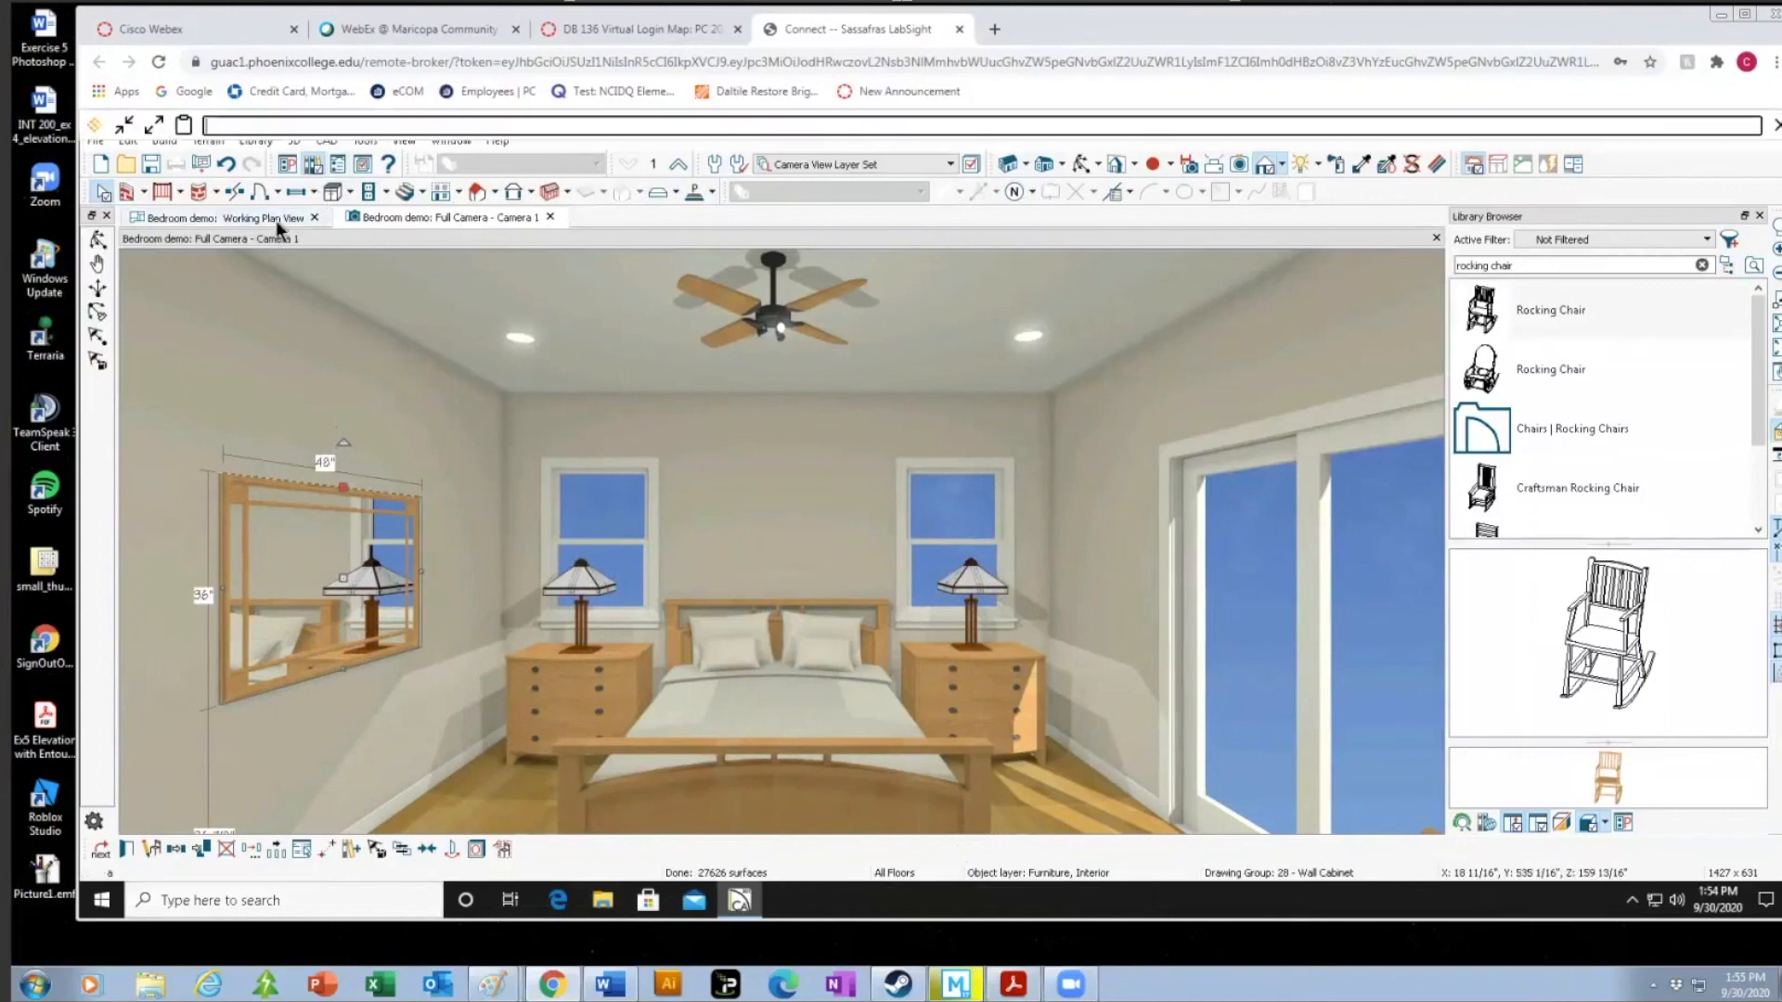
Replace the current camera view with a new Full Camera view from the room's lower-left corner, aimed diagonally across the bed.
{"action": "middle_click_drag", "start_coordinate": [554, 514], "coordinate": [608, 537]}
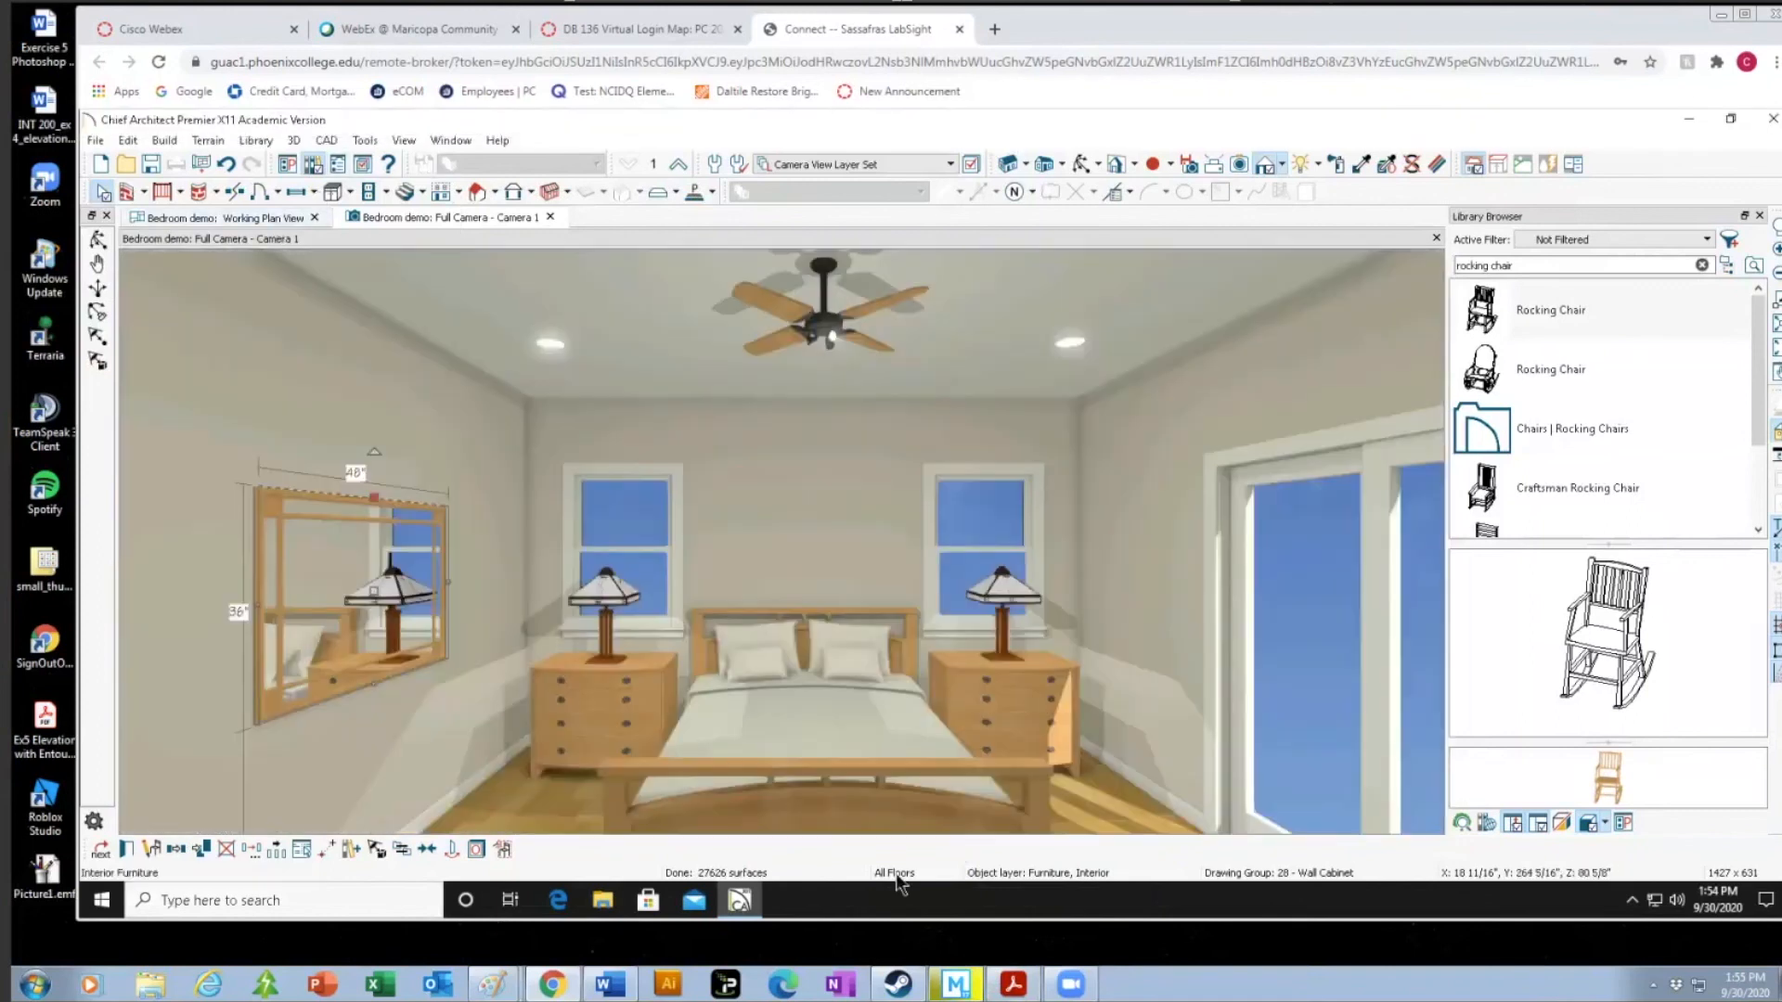
{"action": "middle_click_drag", "start_coordinate": [1054, 525], "coordinate": [1082, 321]}
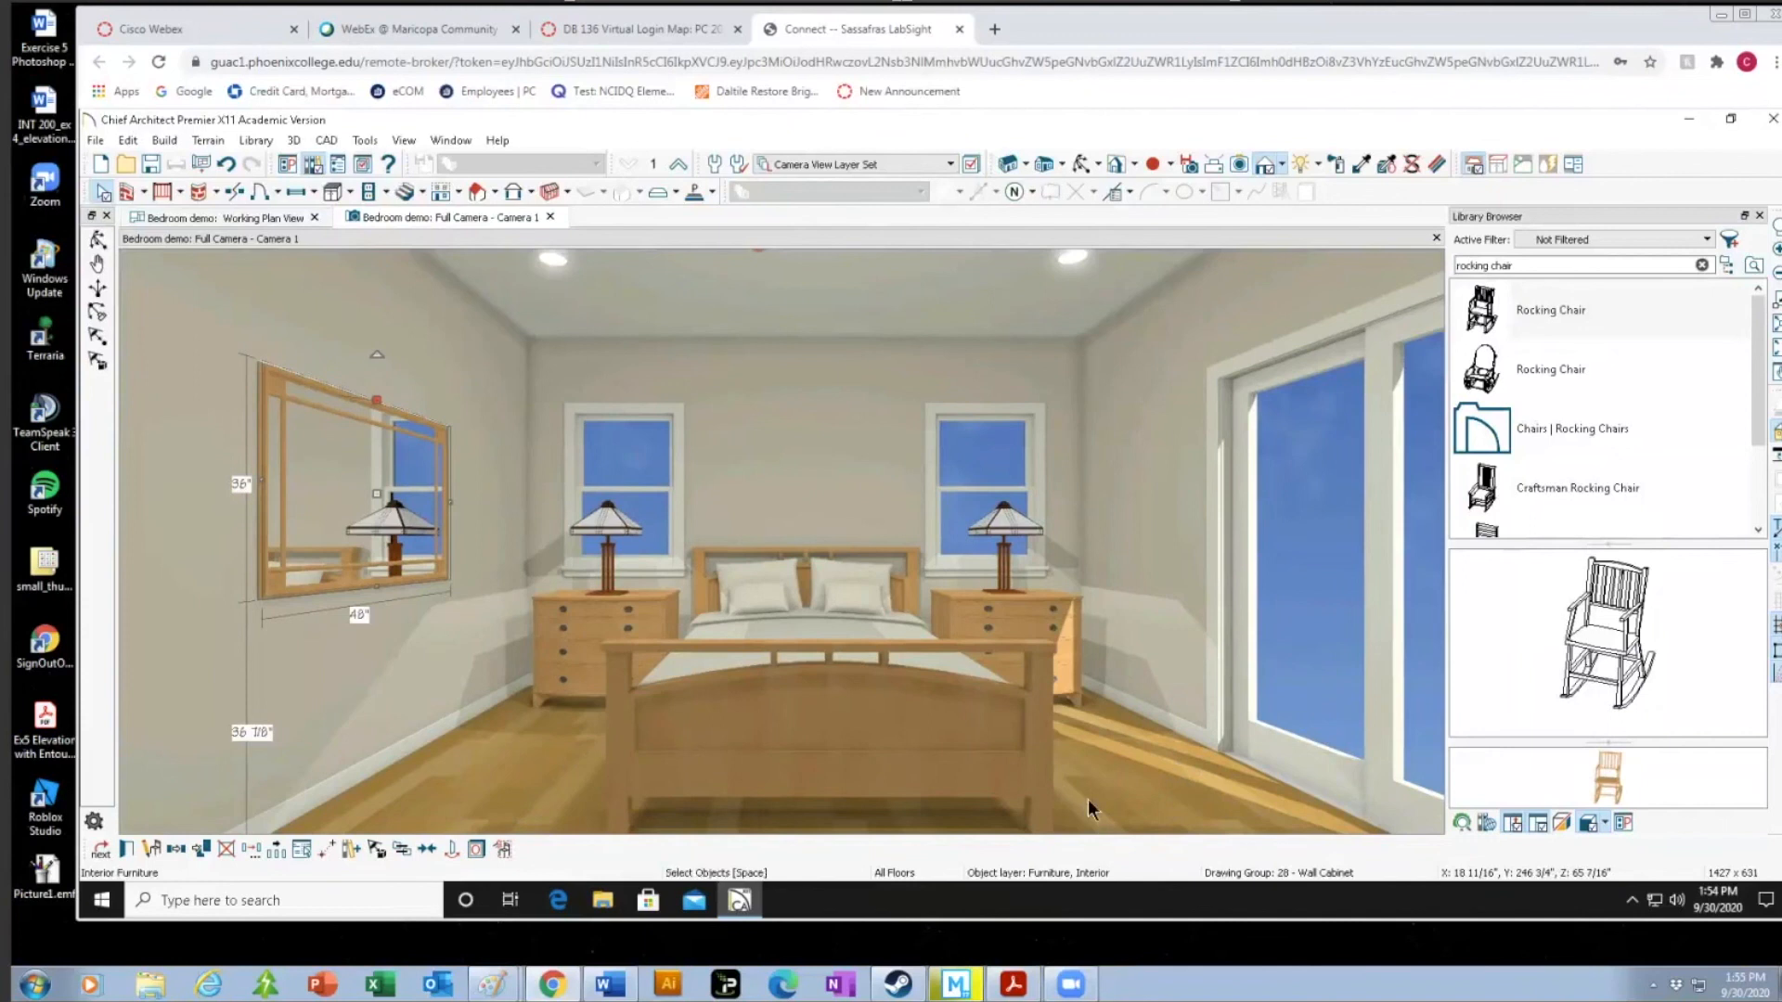
{"action": "left_click", "coordinate": [507, 799]}
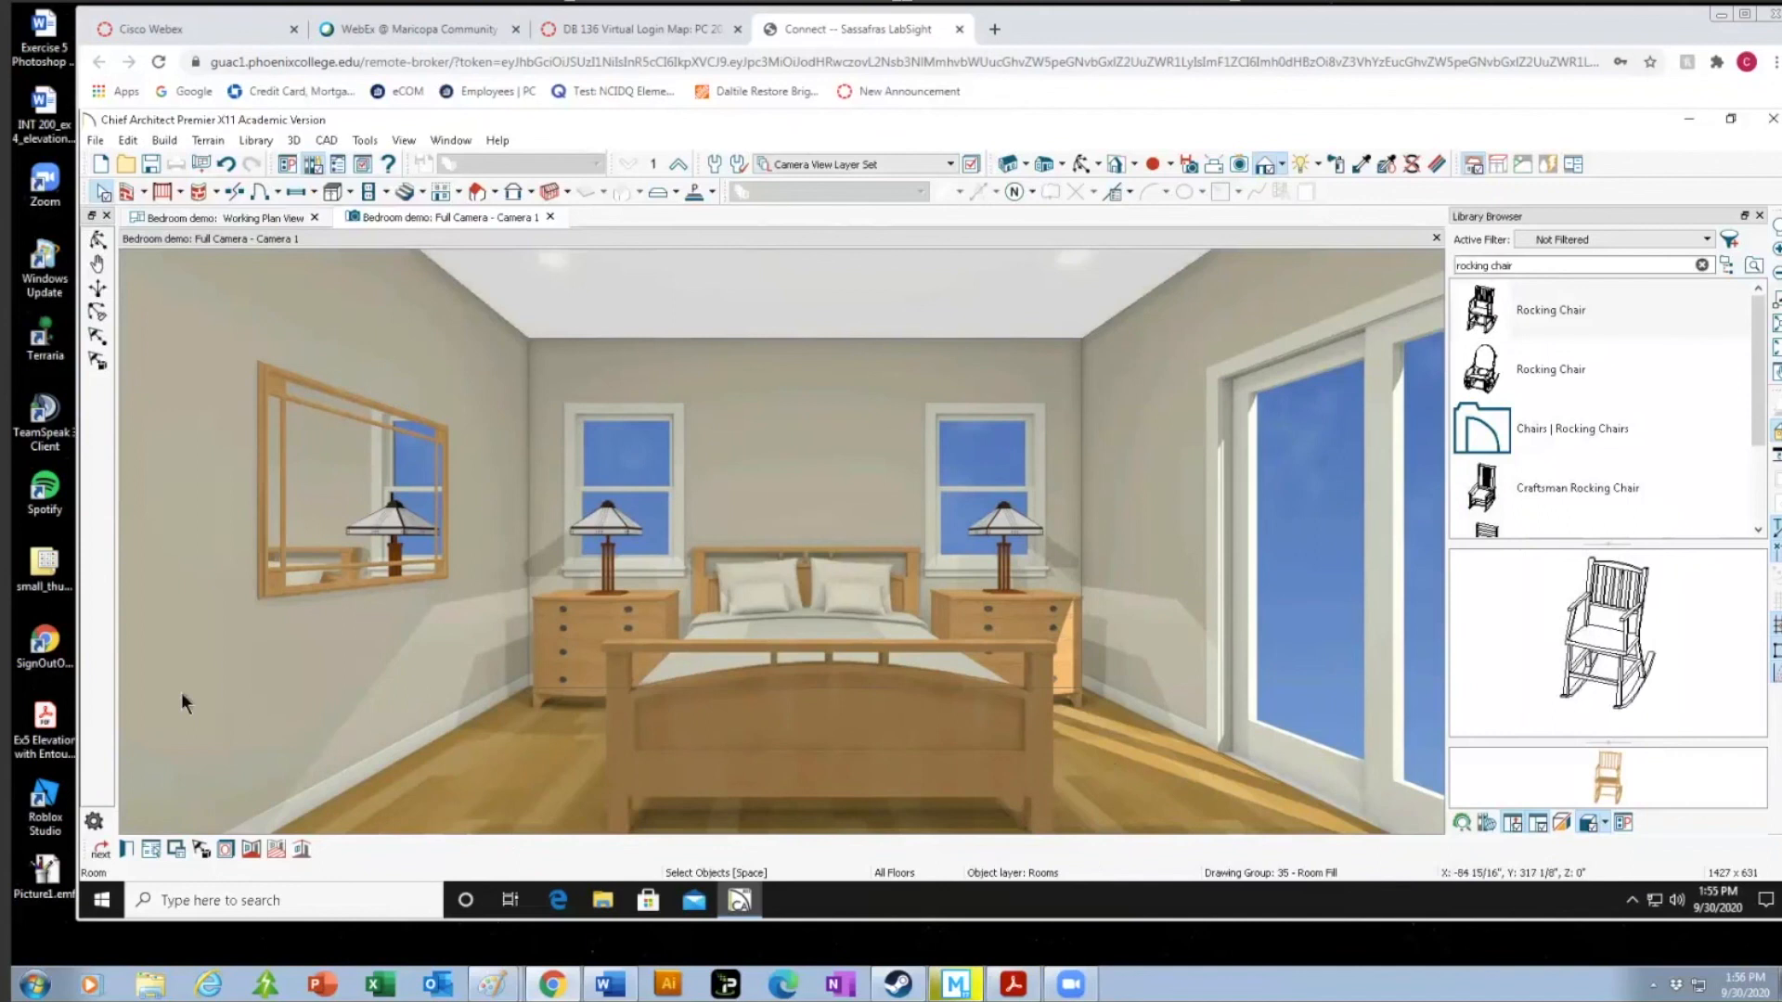
{"action": "left_click", "coordinate": [550, 217]}
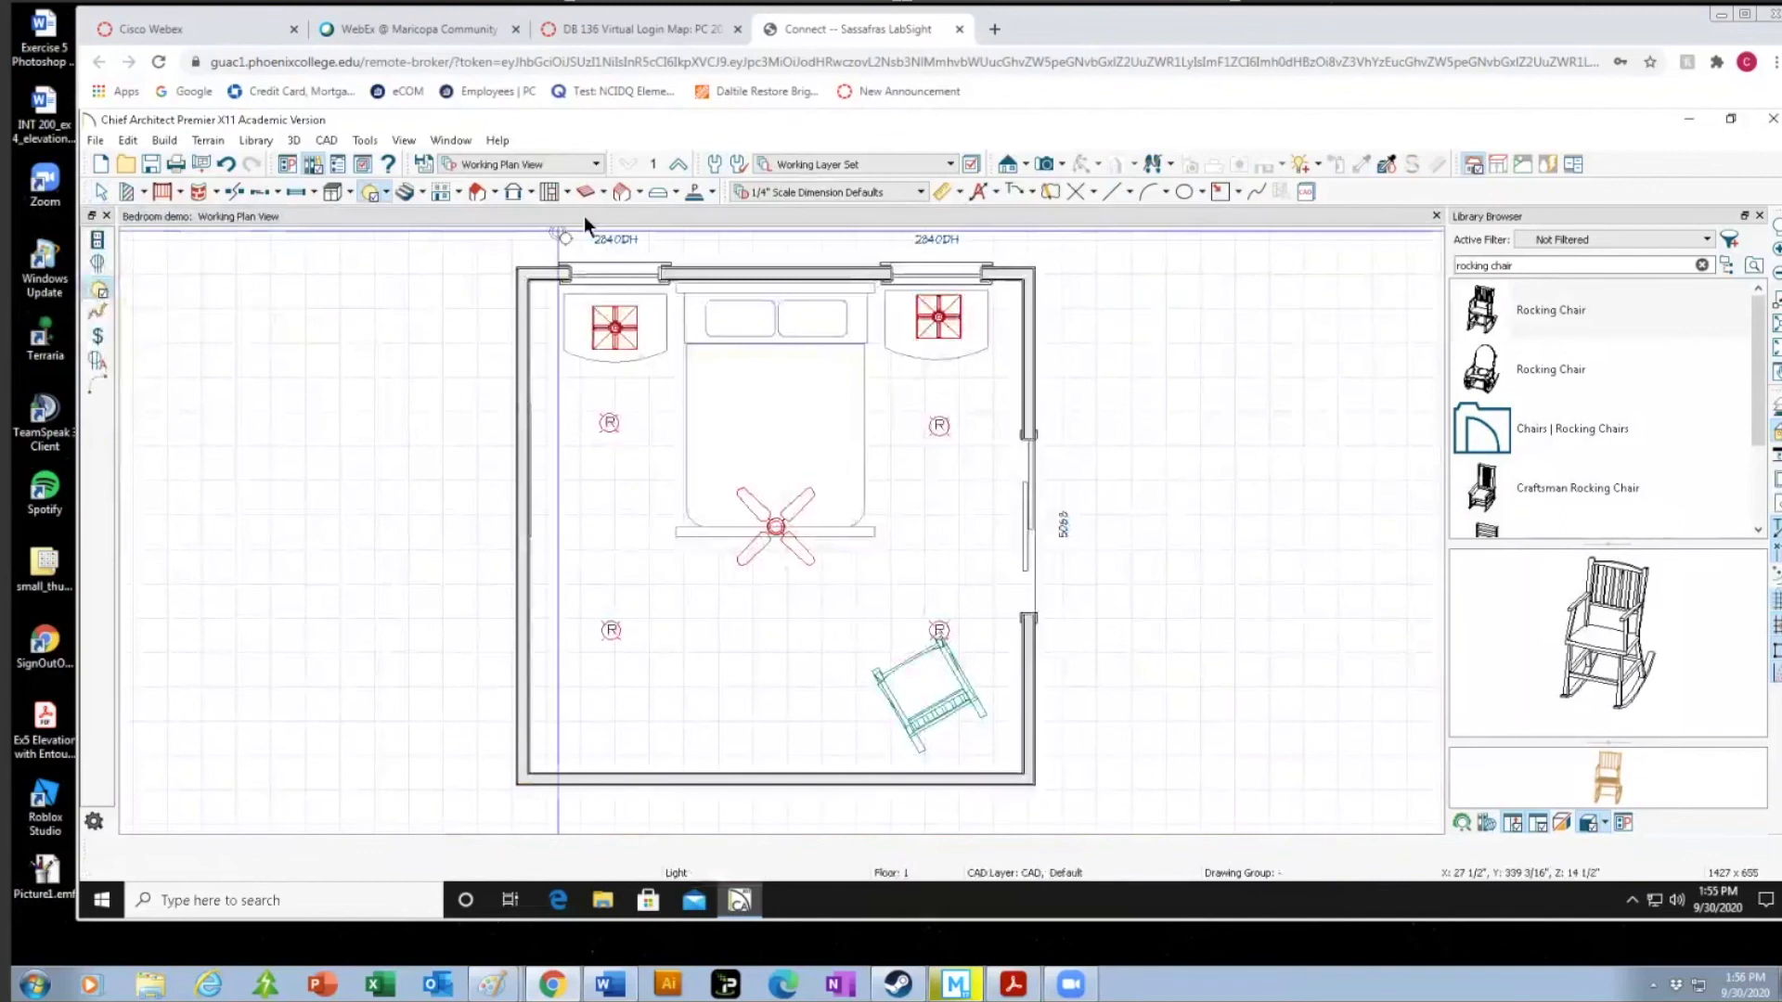
{"action": "left_click", "coordinate": [1044, 168]}
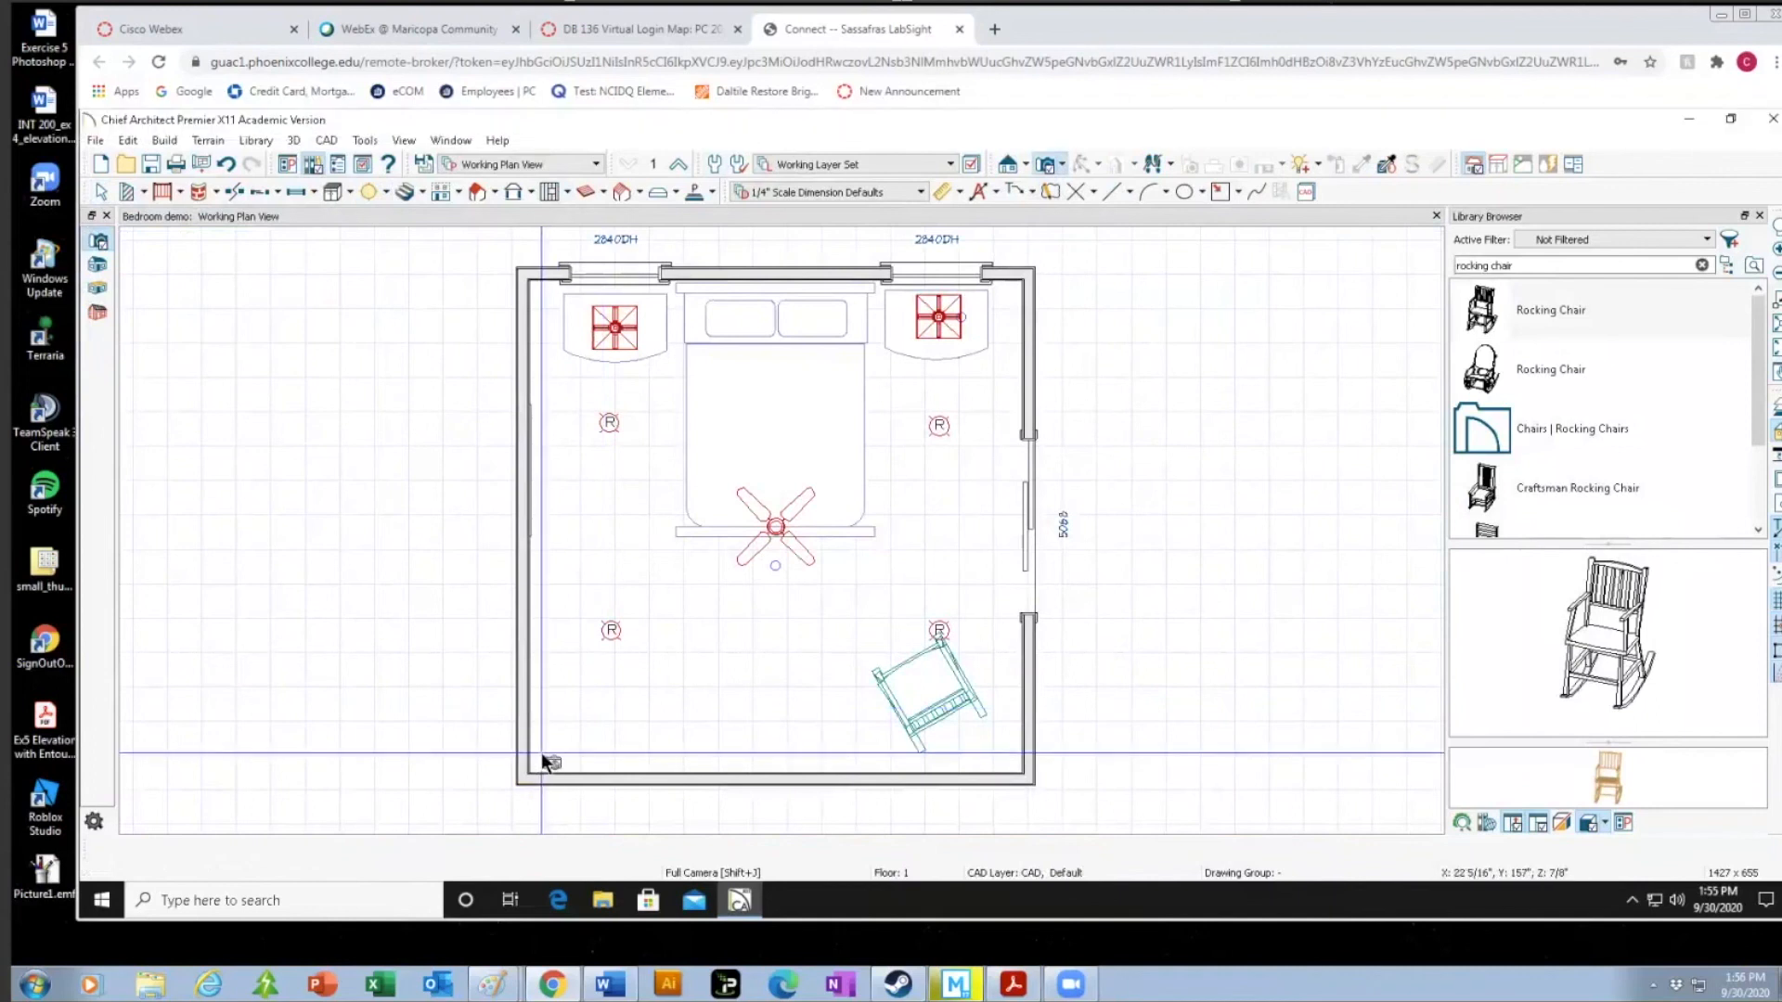
{"action": "left_click_drag", "start_coordinate": [544, 757], "coordinate": [679, 600]}
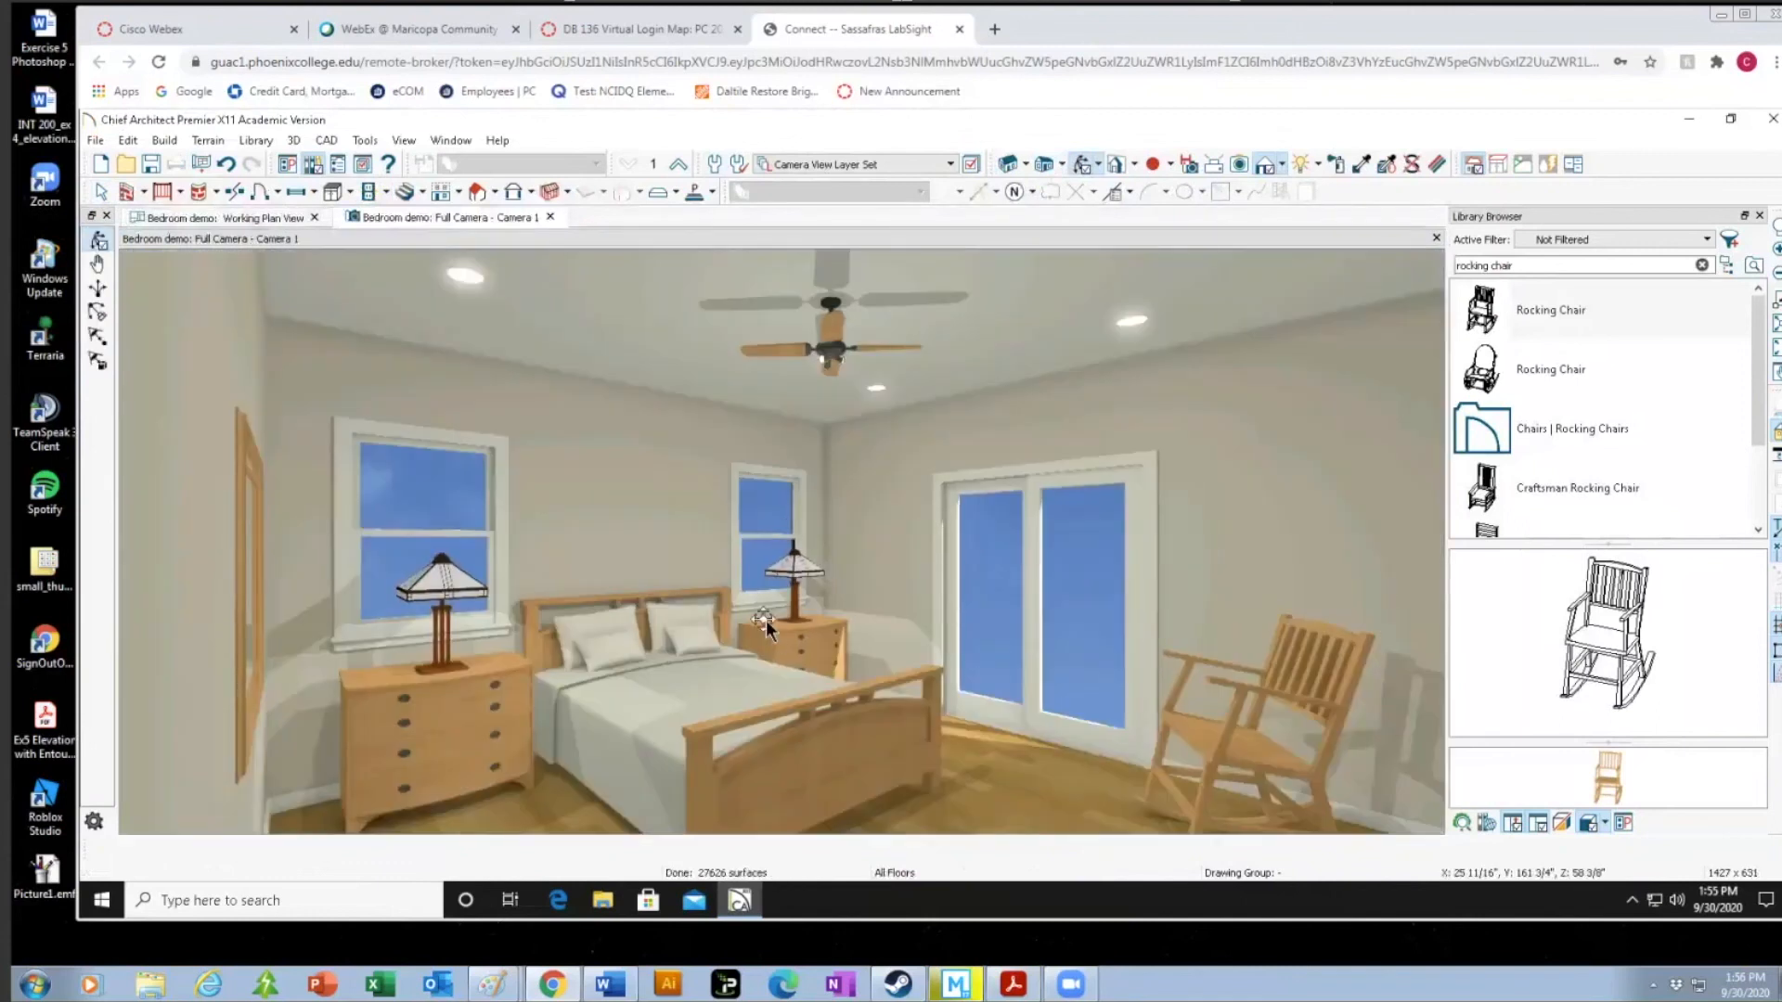
{"action": "left_click_drag", "start_coordinate": [774, 471], "coordinate": [777, 499]}
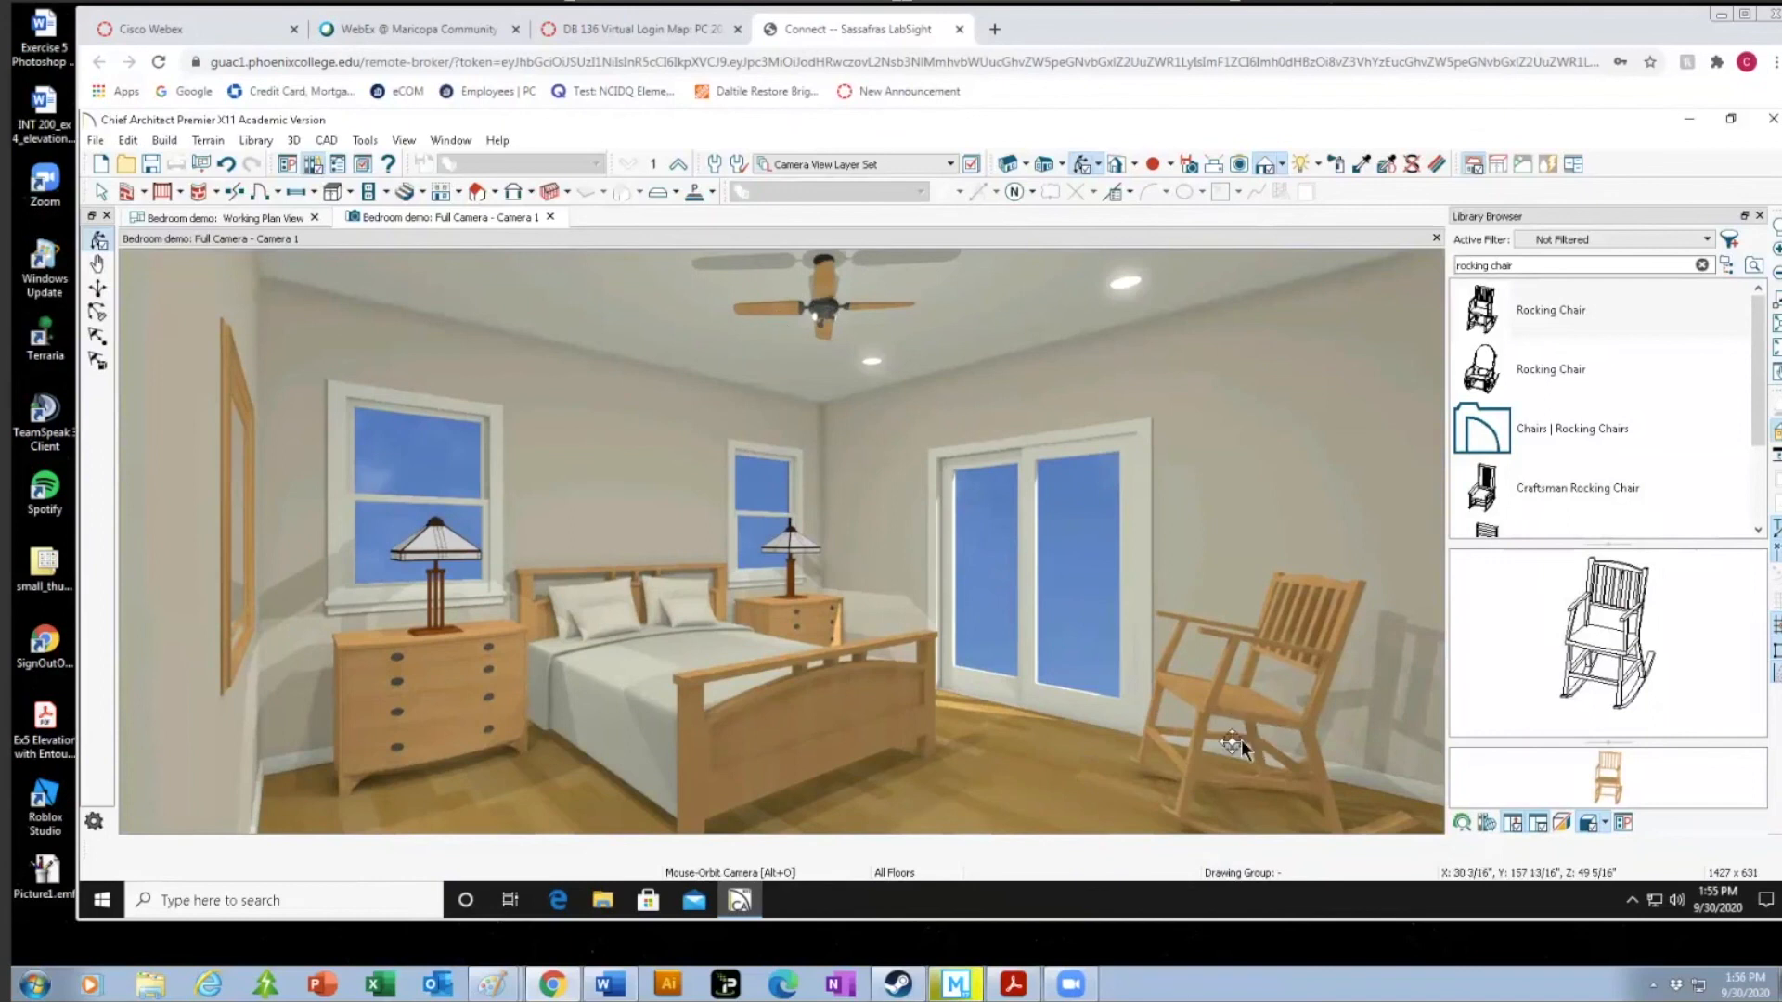
Place a Craftsman Rocking Chair between the bed and the sliding door's corner, and delete the original rocking chair.
{"action": "left_click", "coordinate": [1562, 487]}
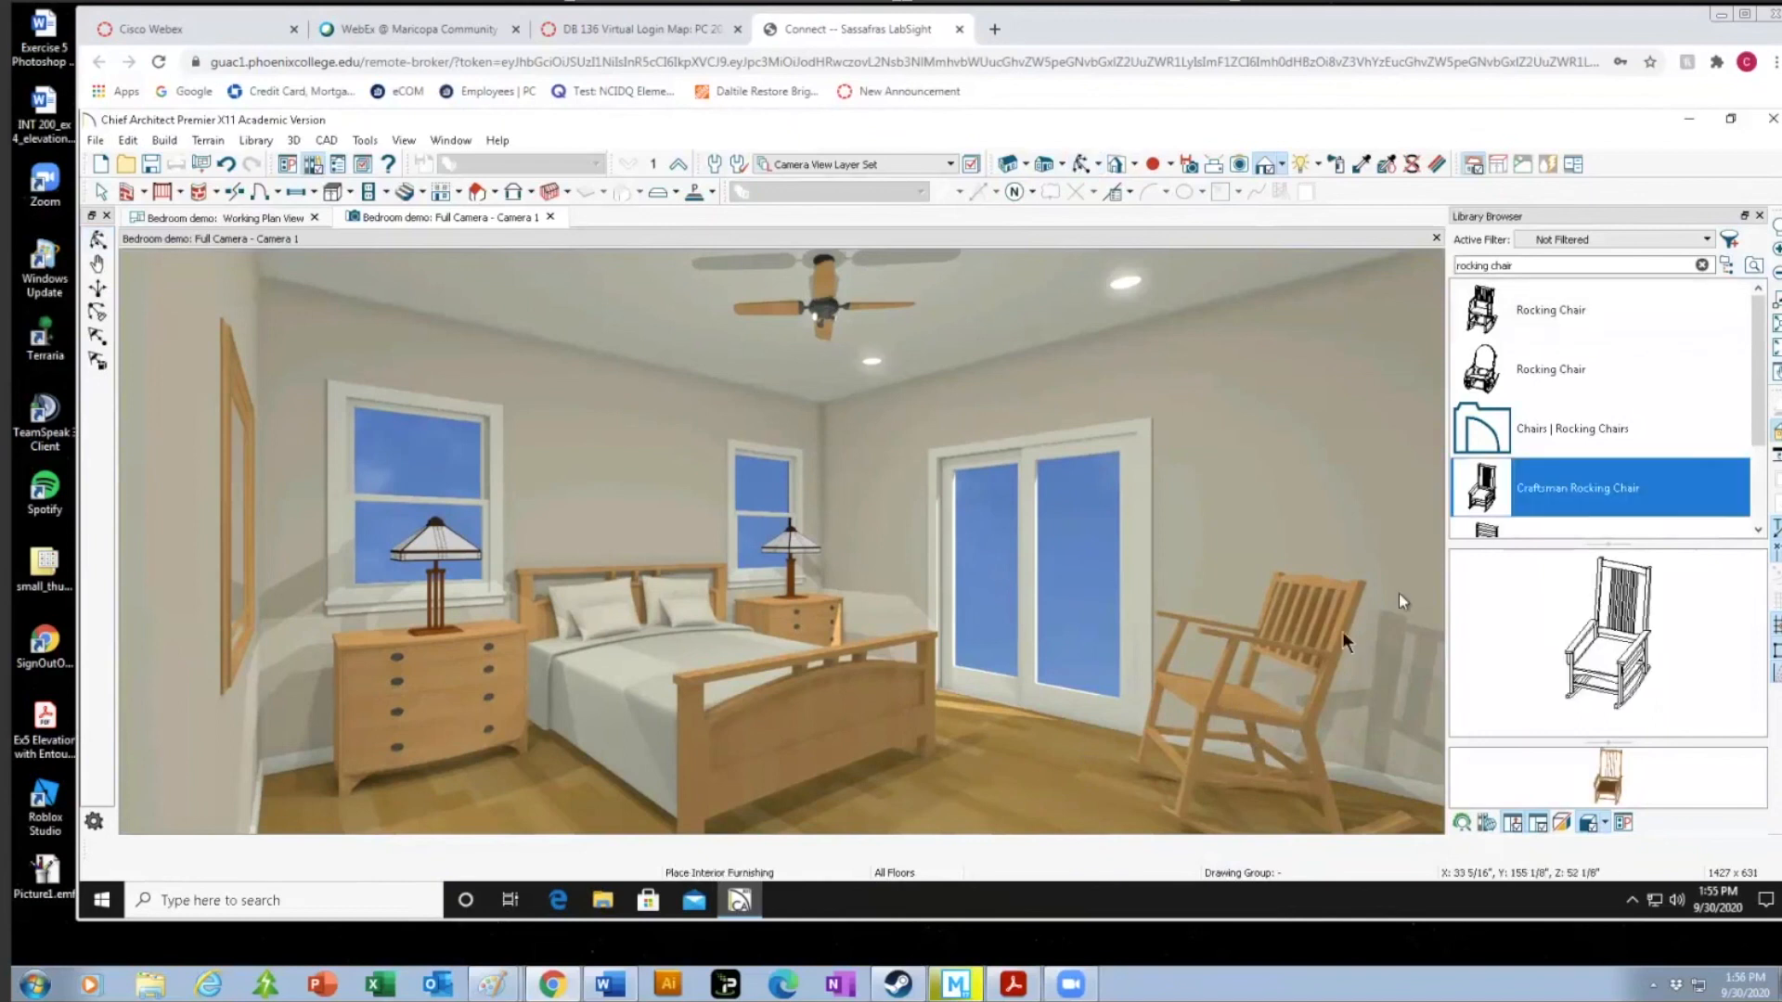
{"action": "left_click", "coordinate": [1038, 792]}
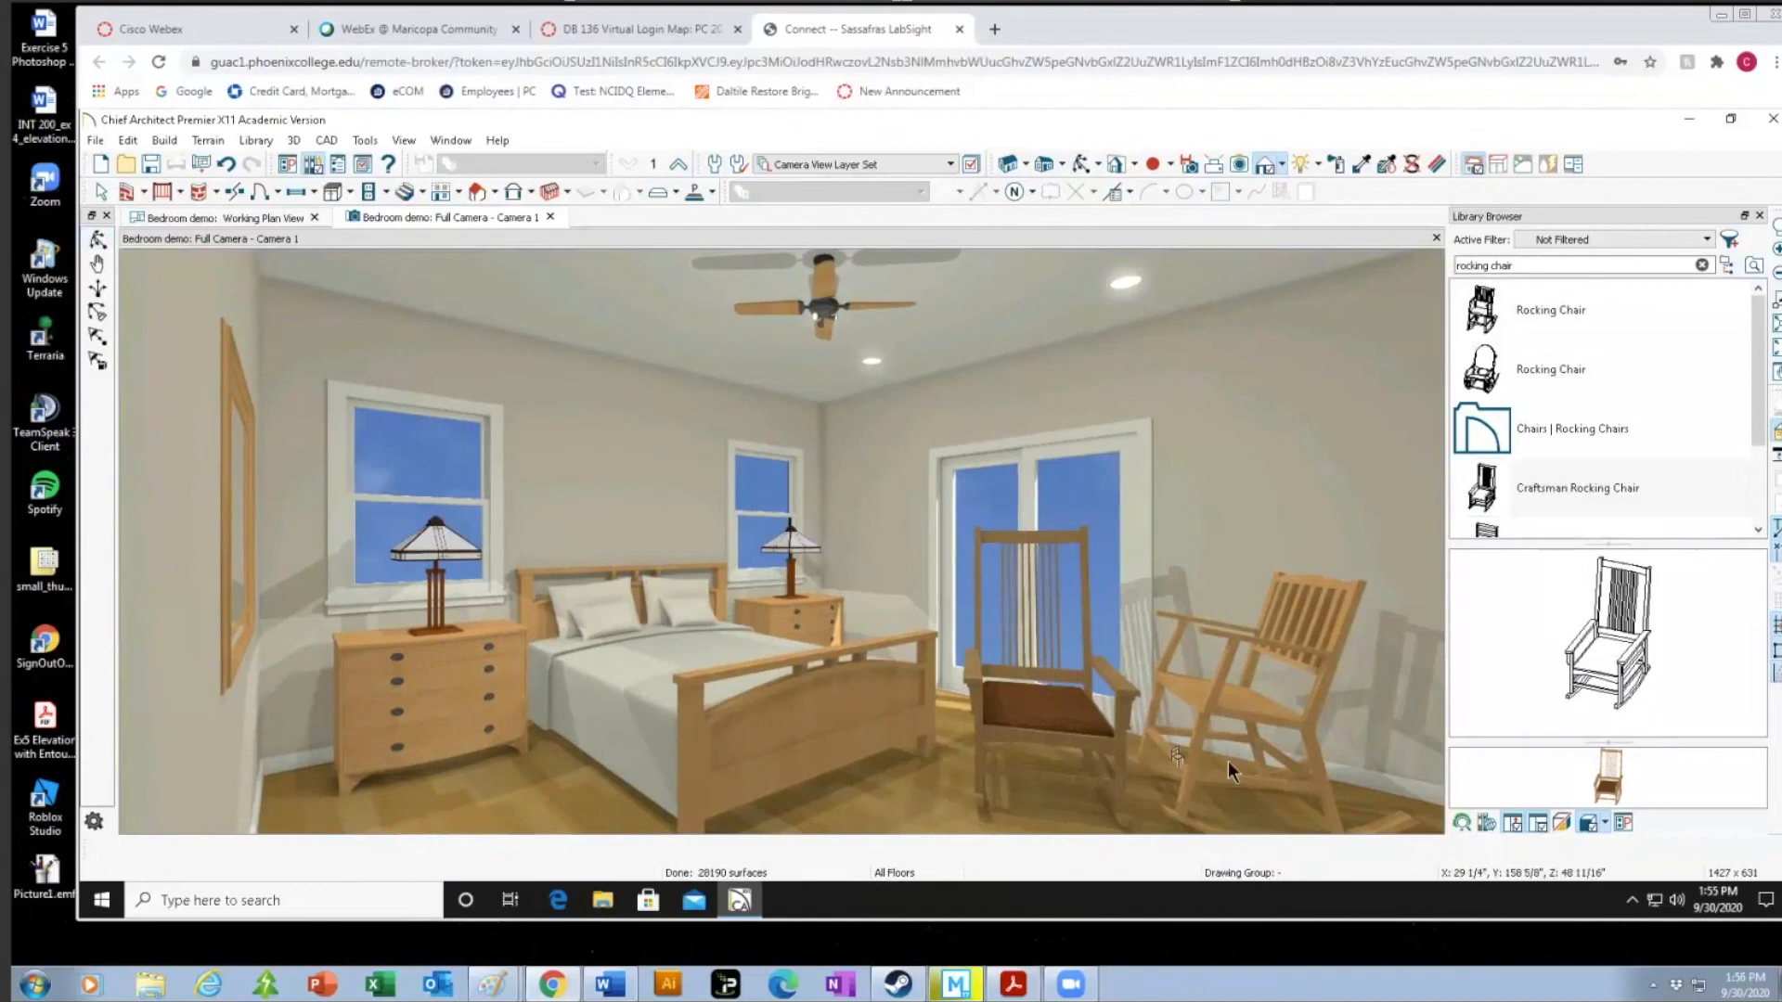
{"action": "left_click", "coordinate": [1253, 715]}
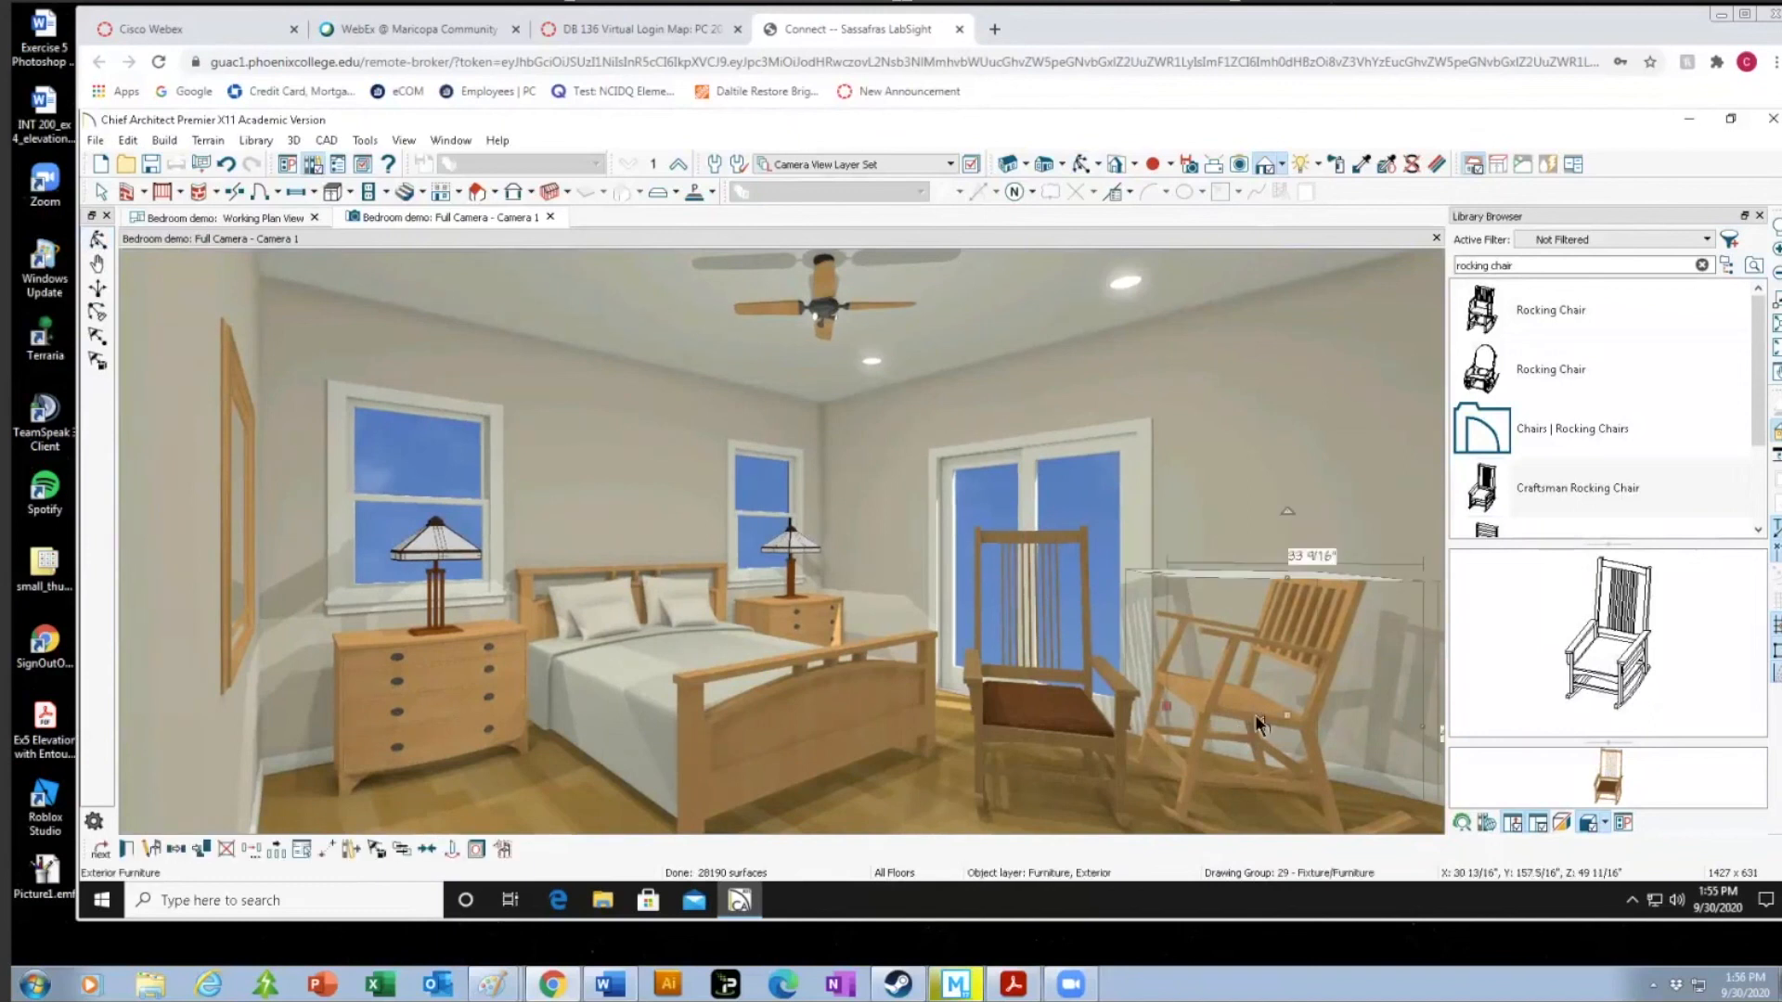
{"action": "key", "text": "Delete"}
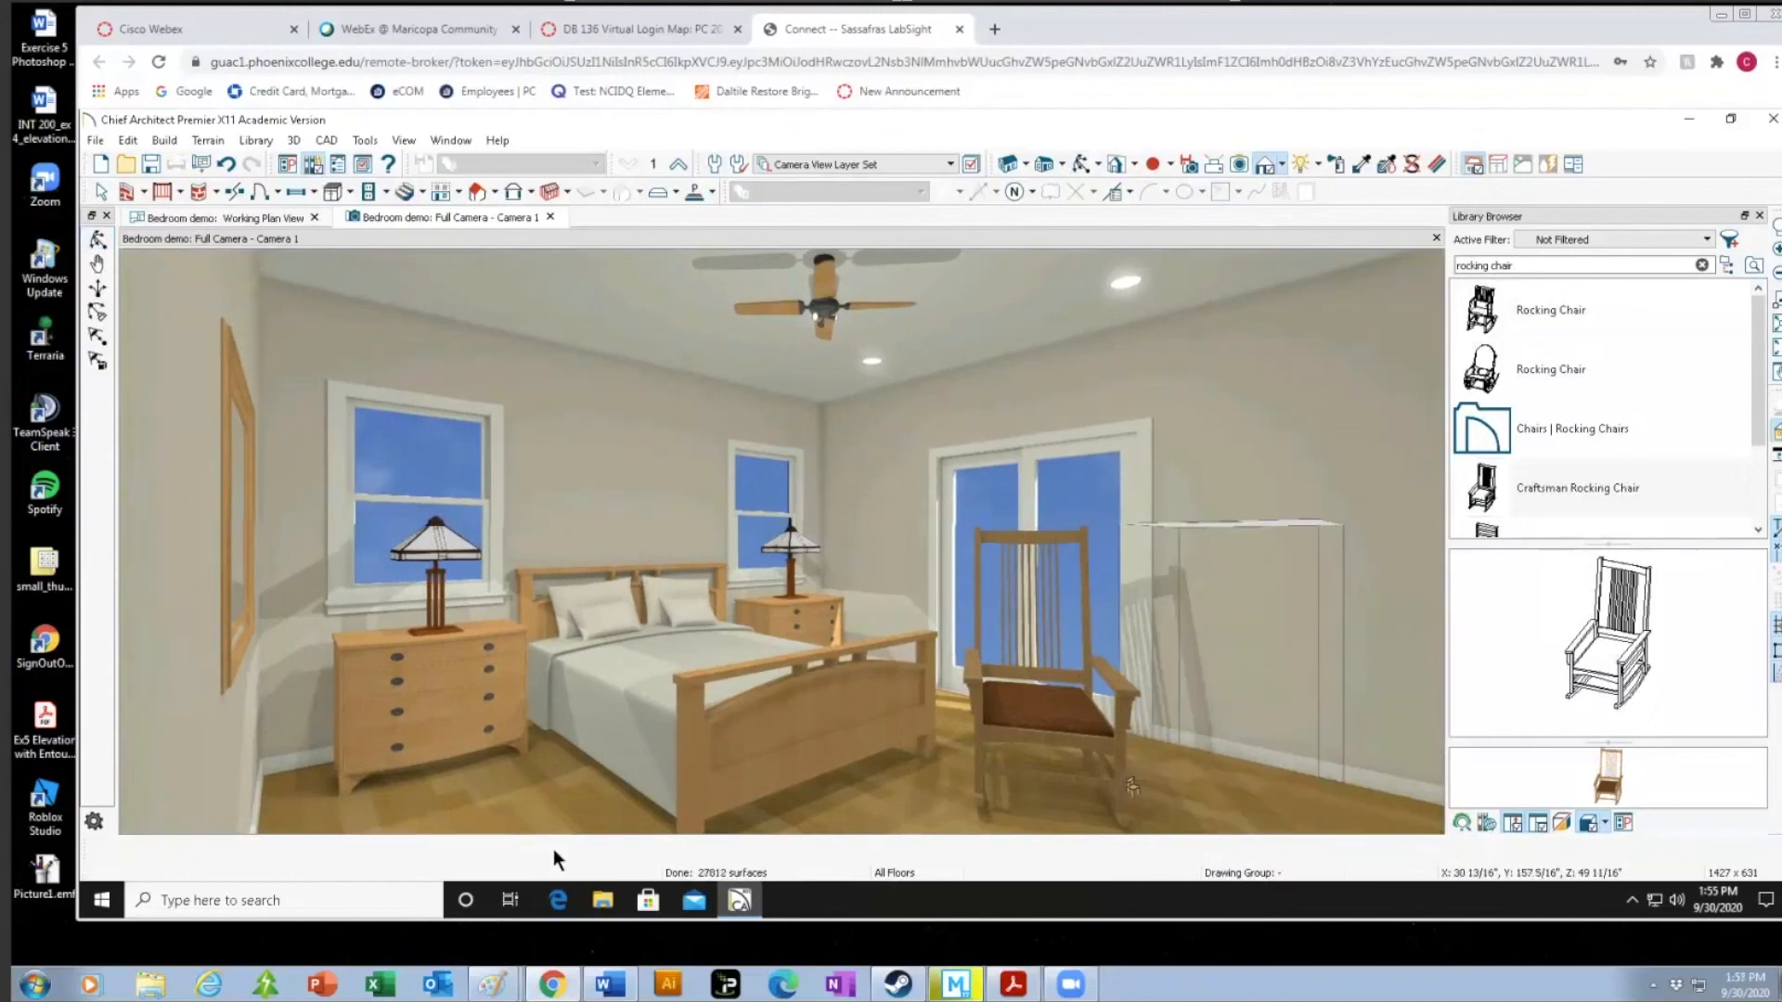
{"action": "left_click", "coordinate": [102, 191]}
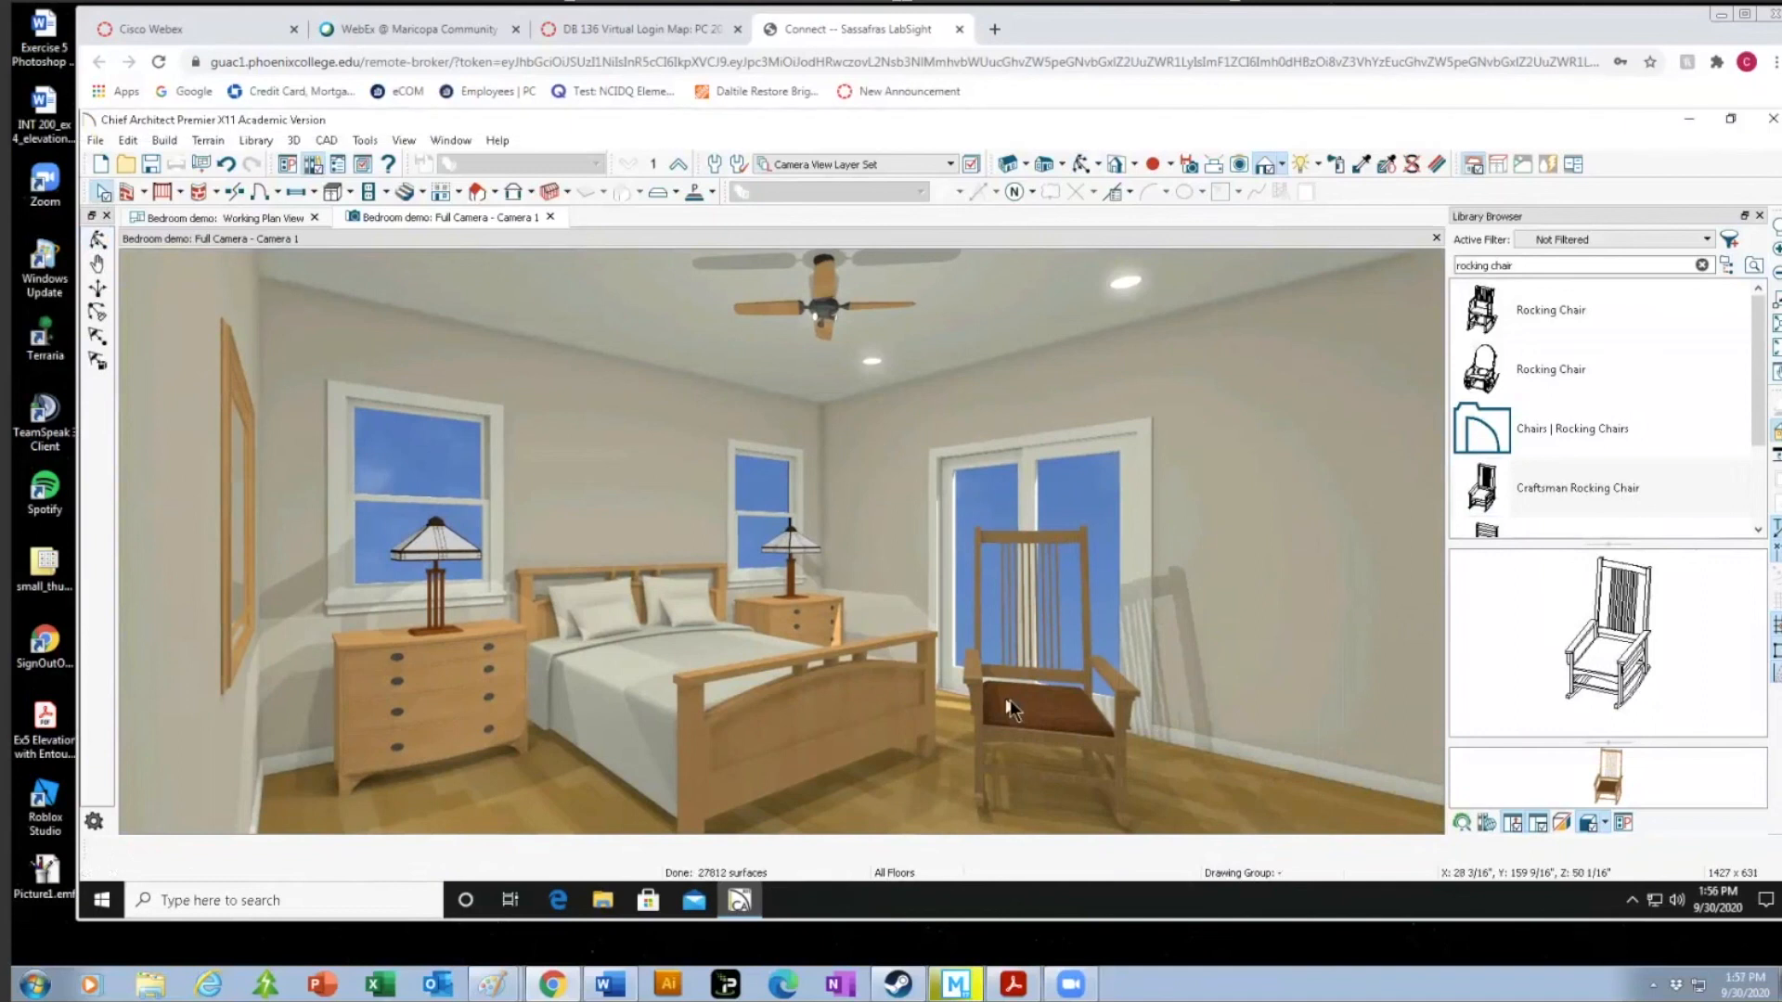
{"action": "left_click", "coordinate": [1034, 717]}
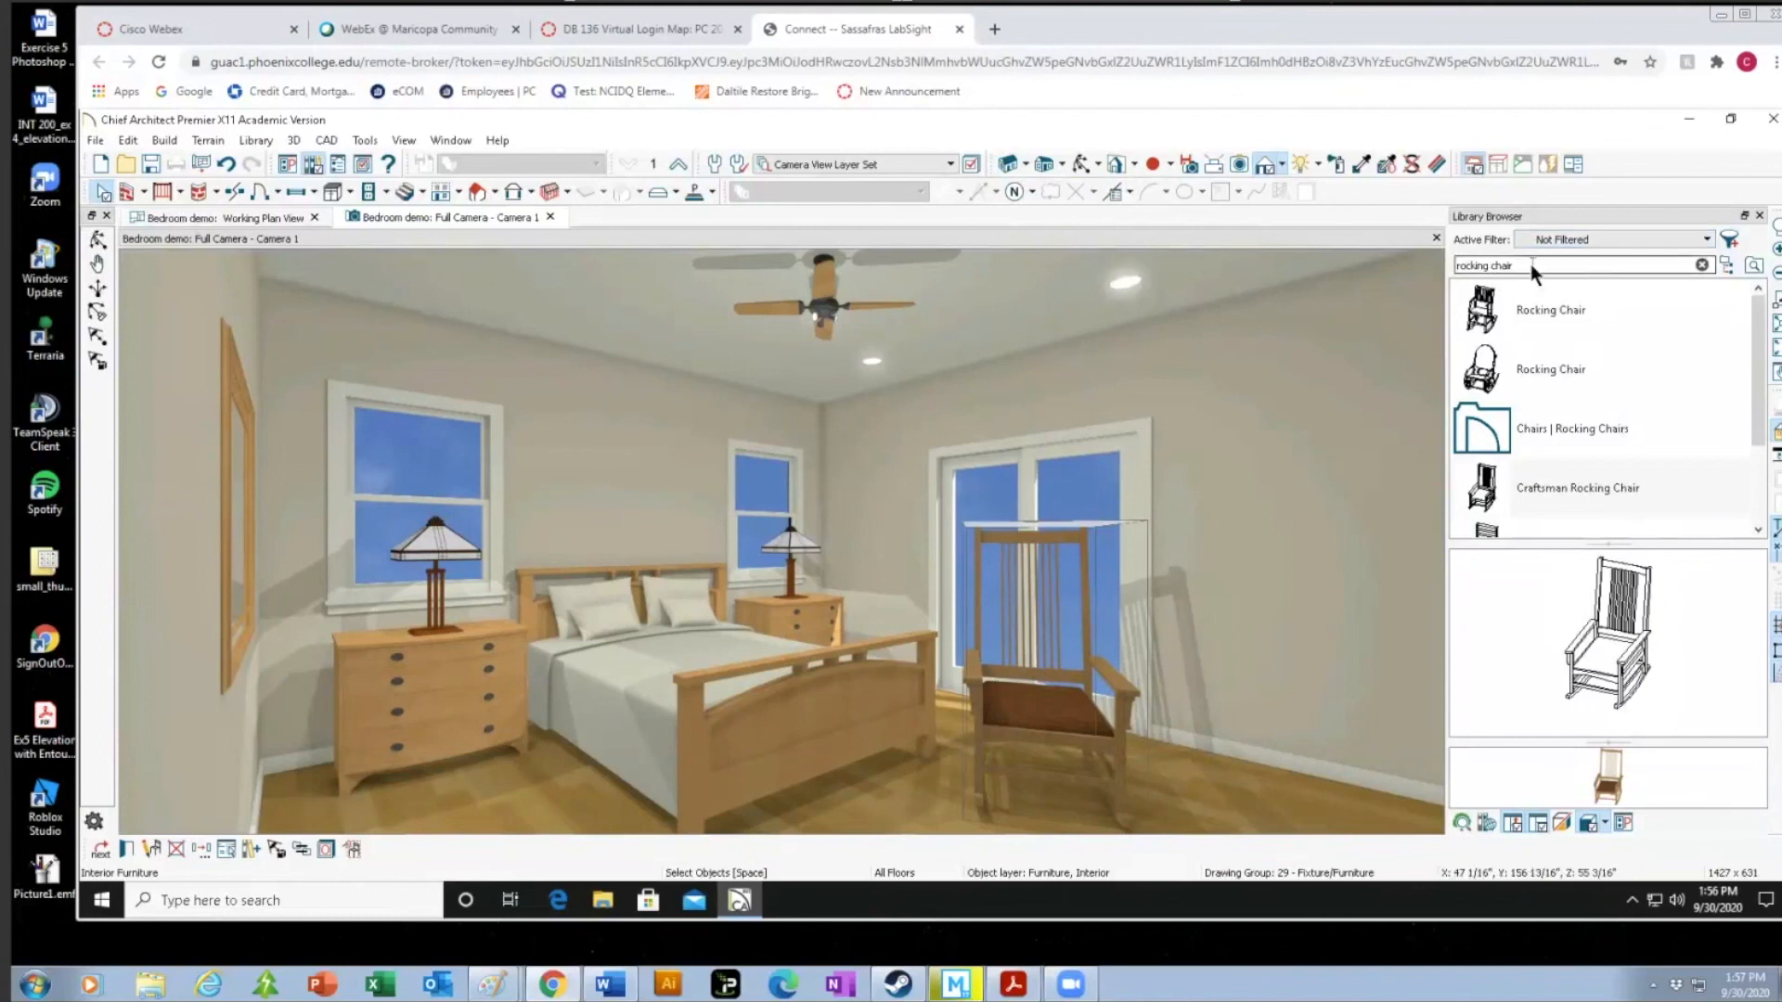
Replace the rocking chair search in the library with "back", and return to the catalog tree.
{"action": "key", "text": "BackSpace"}
{"action": "key", "text": "BackSpace"}
{"action": "key", "text": "BackSpace"}
{"action": "key", "text": "BackSpace"}
{"action": "key", "text": "BackSpace"}
{"action": "key", "text": "BackSpace"}
{"action": "key", "text": "BackSpace"}
{"action": "key", "text": "BackSpace"}
{"action": "key", "text": "BackSpace"}
{"action": "key", "text": "BackSpace"}
{"action": "key", "text": "BackSpace"}
{"action": "key", "text": "BackSpace"}
{"action": "key", "text": "BackSpace"}
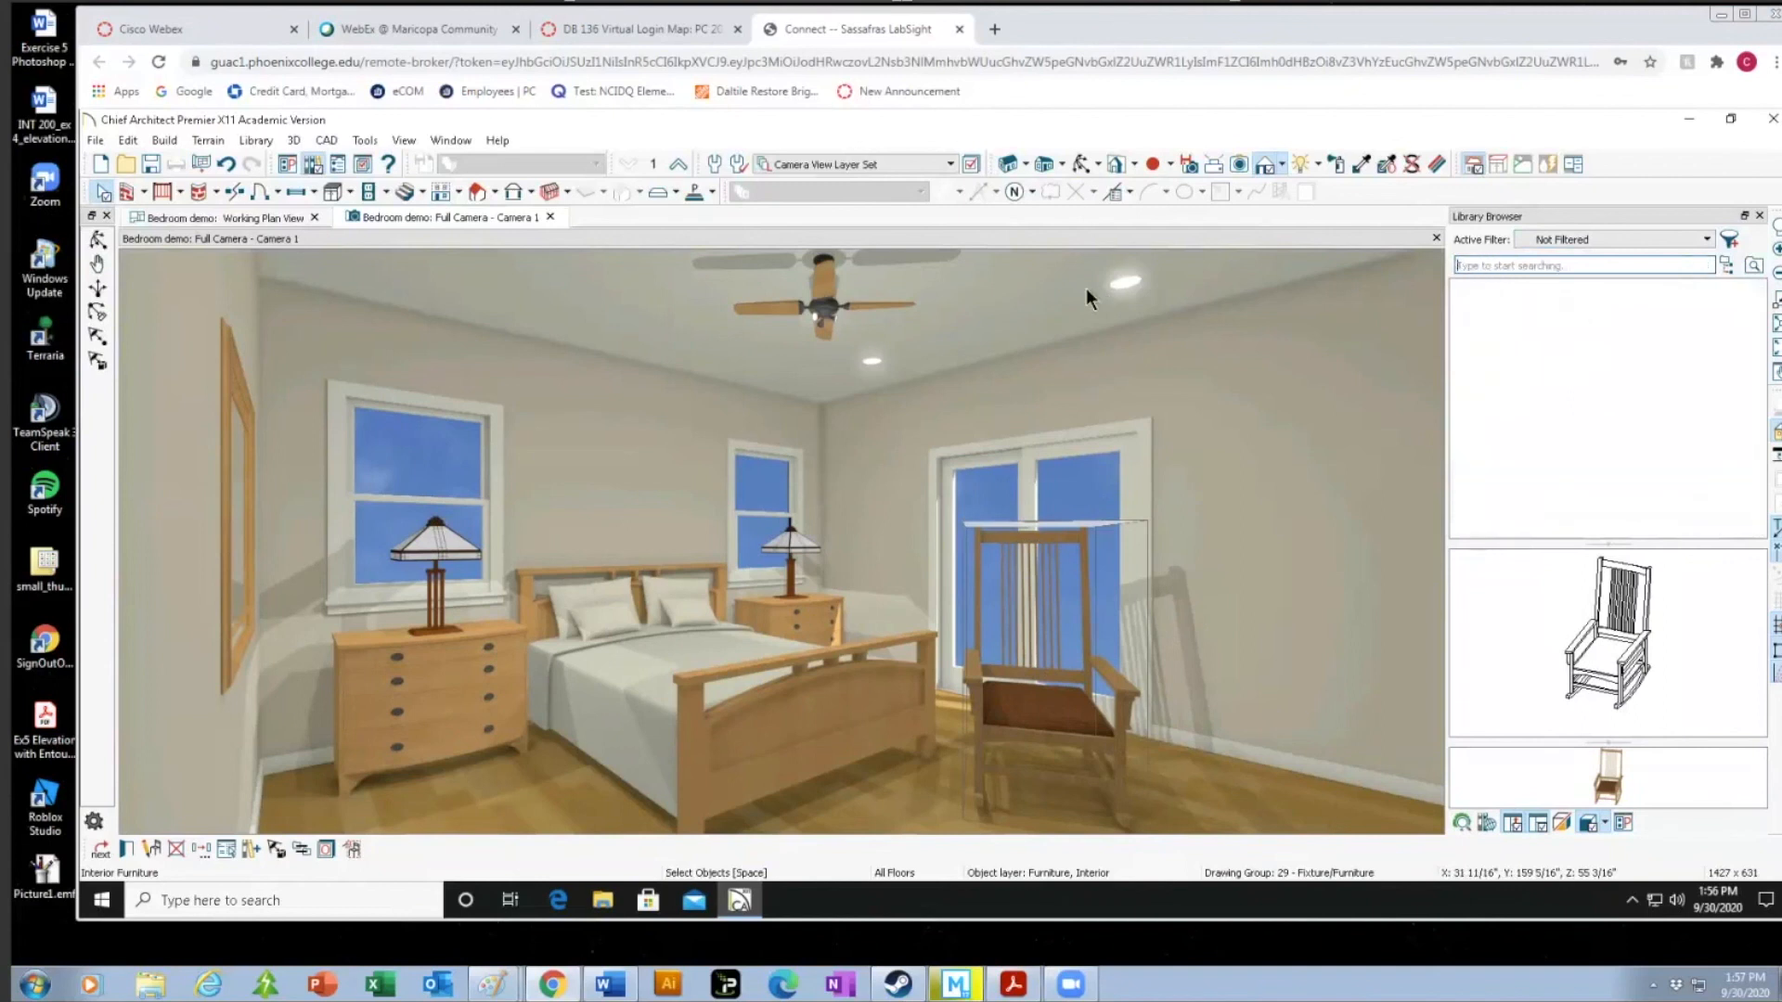
{"action": "type", "text": "ba"}
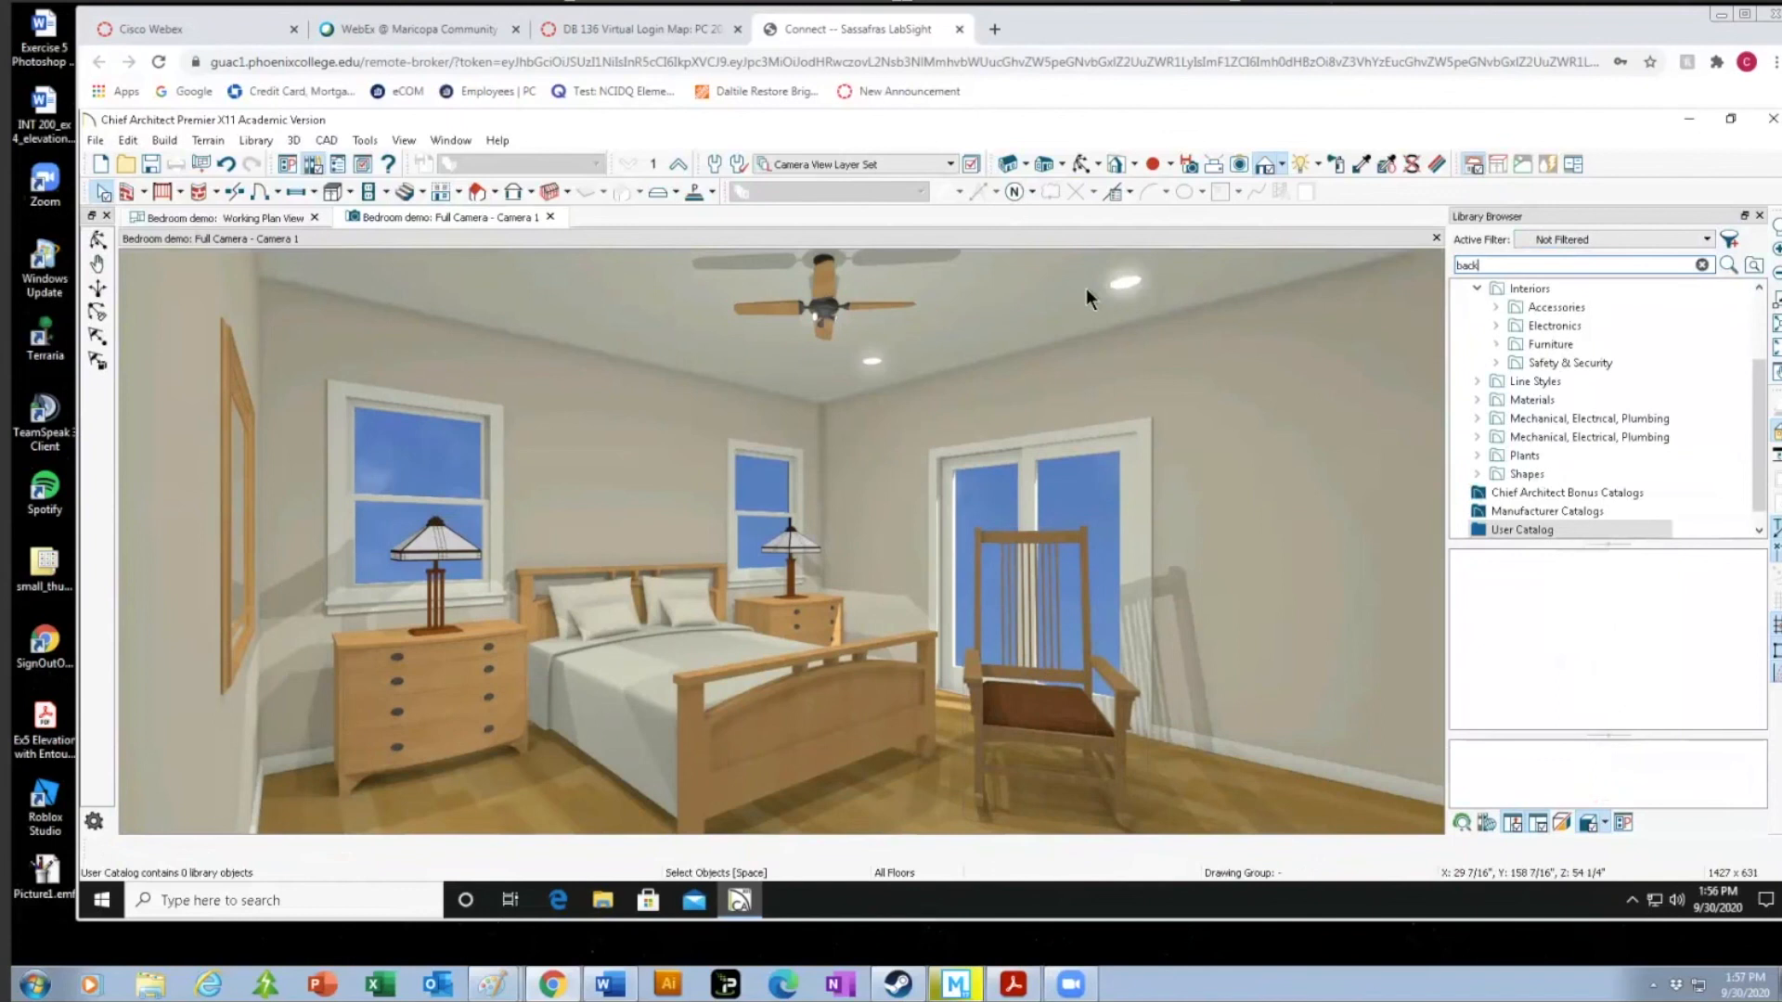
{"action": "type", "text": "ck"}
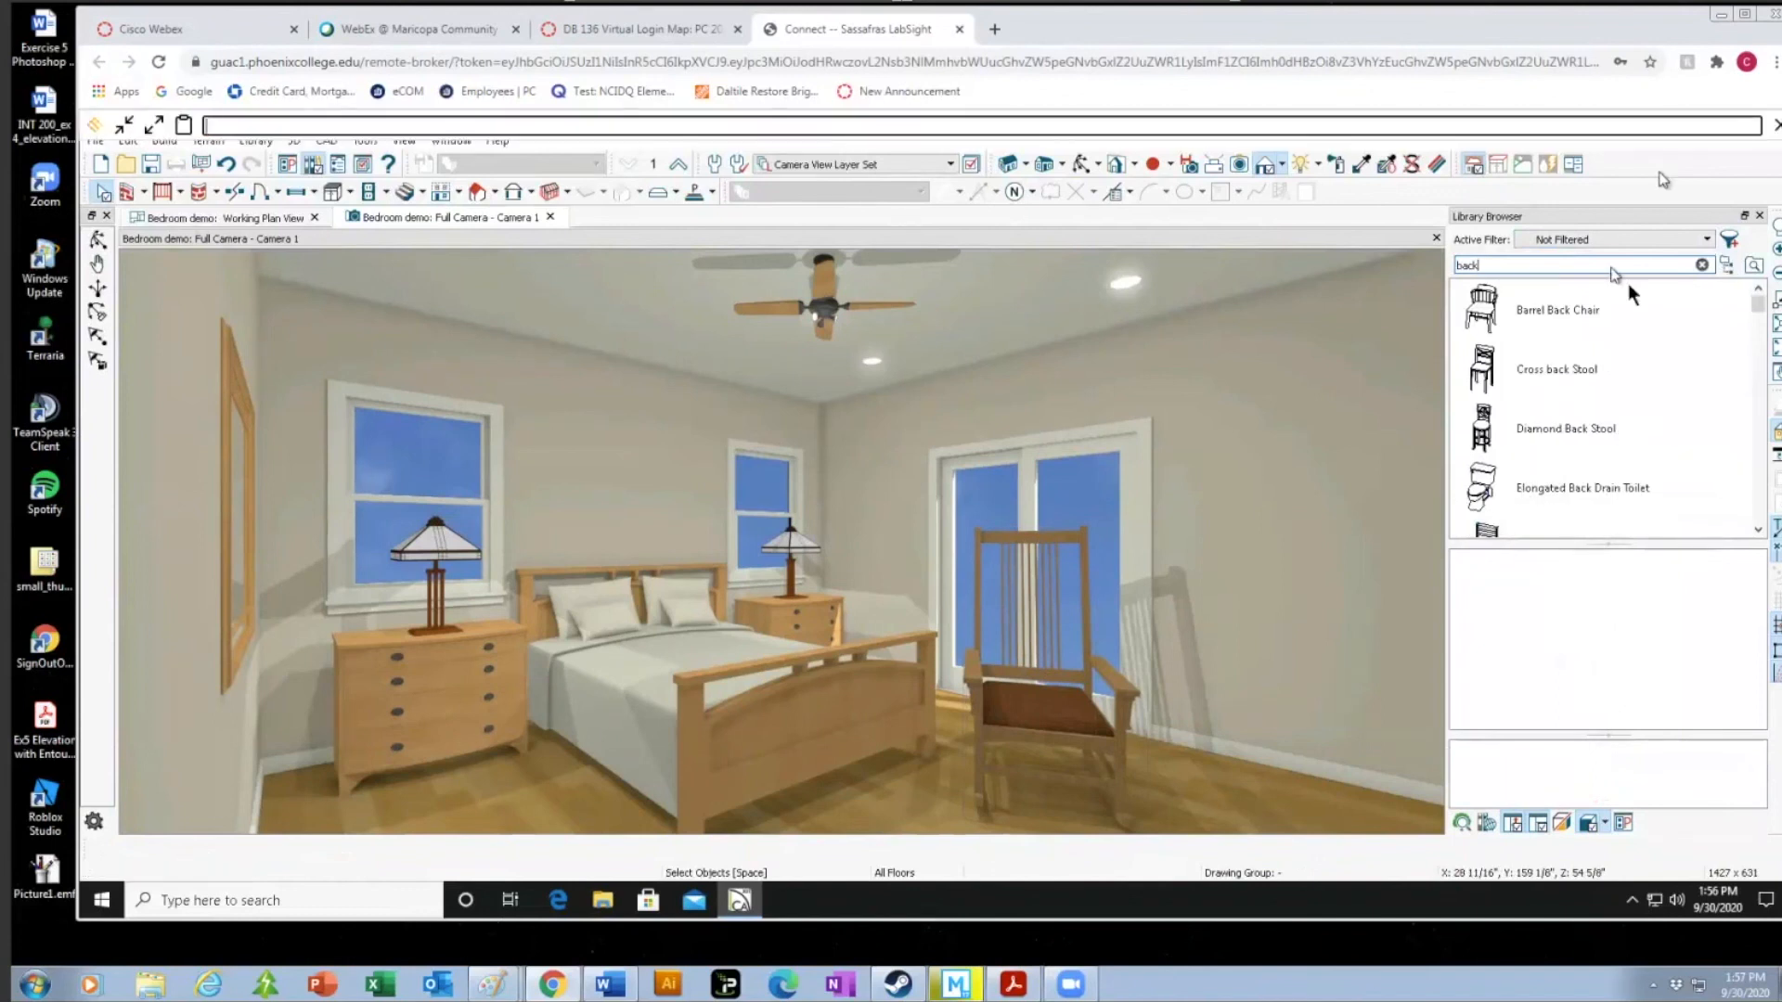
{"action": "left_click", "coordinate": [1723, 269]}
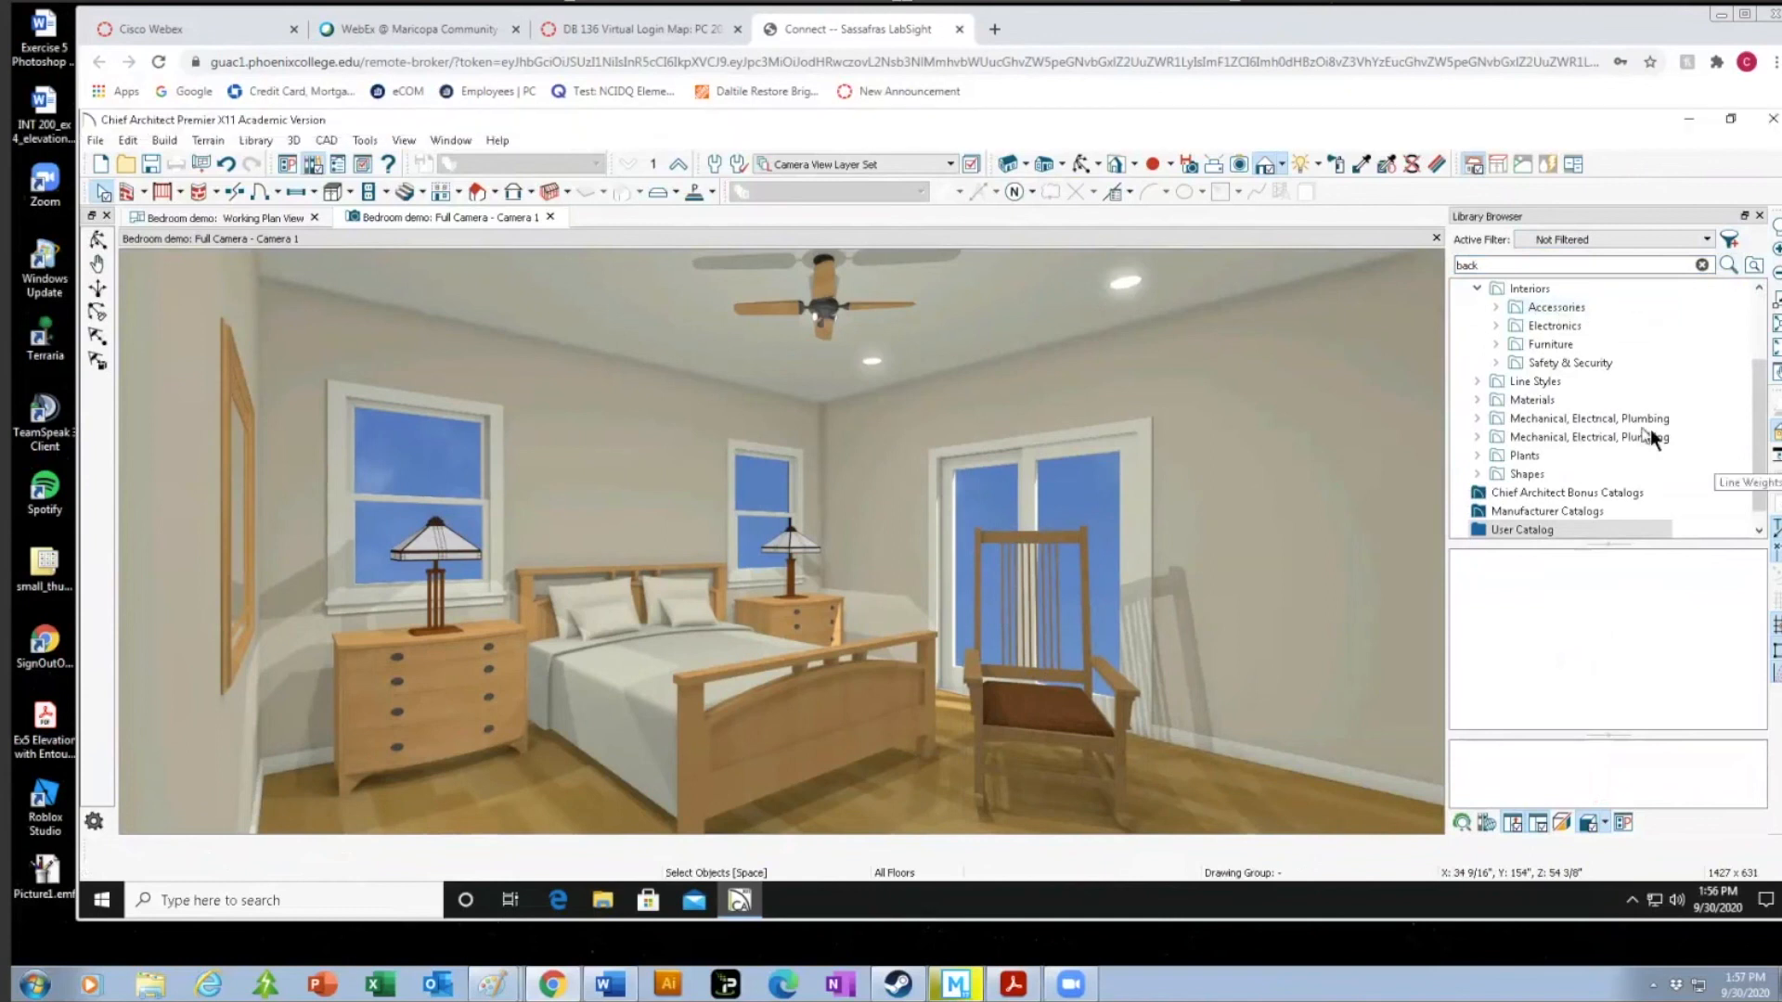
Find the Backdrops in the Core Catalogs and apply the autumn trees backdrop to the camera view.
{"action": "scroll", "coordinate": [1649, 429], "scroll_direction": "up", "scroll_amount": 2}
{"action": "scroll", "coordinate": [1525, 328], "scroll_direction": "up", "scroll_amount": 1}
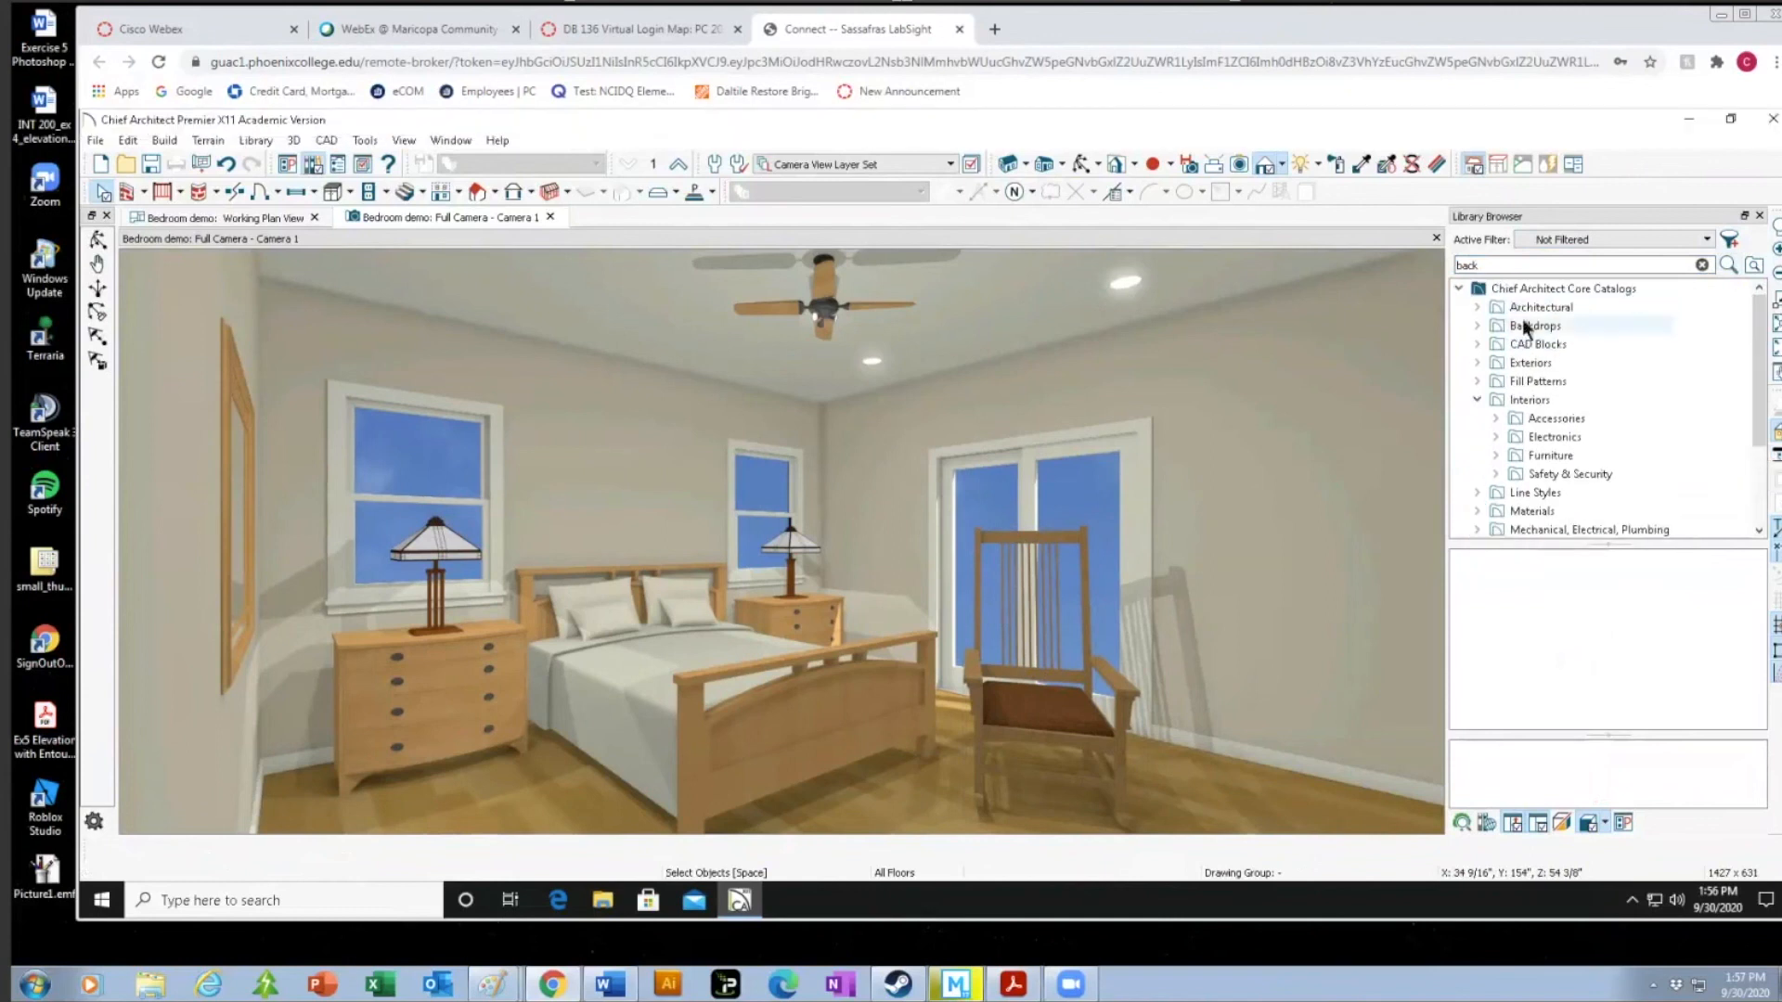
{"action": "left_click", "coordinate": [1527, 326]}
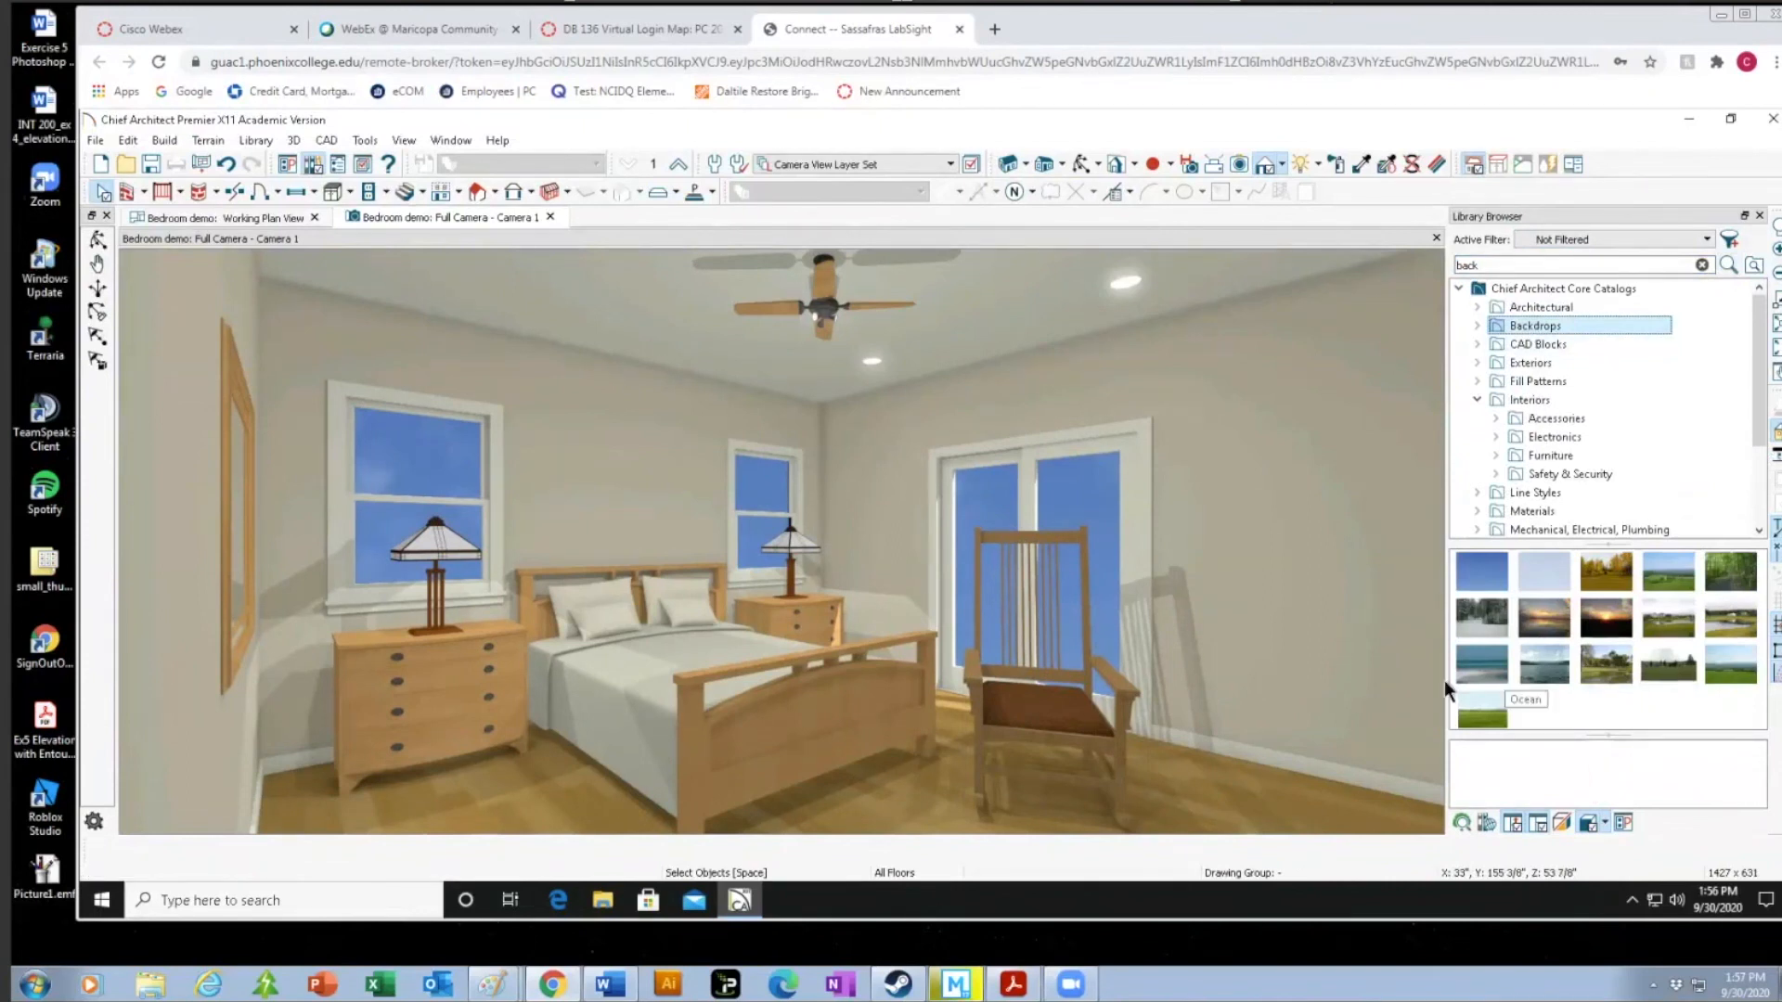
{"action": "left_click", "coordinate": [1483, 666]}
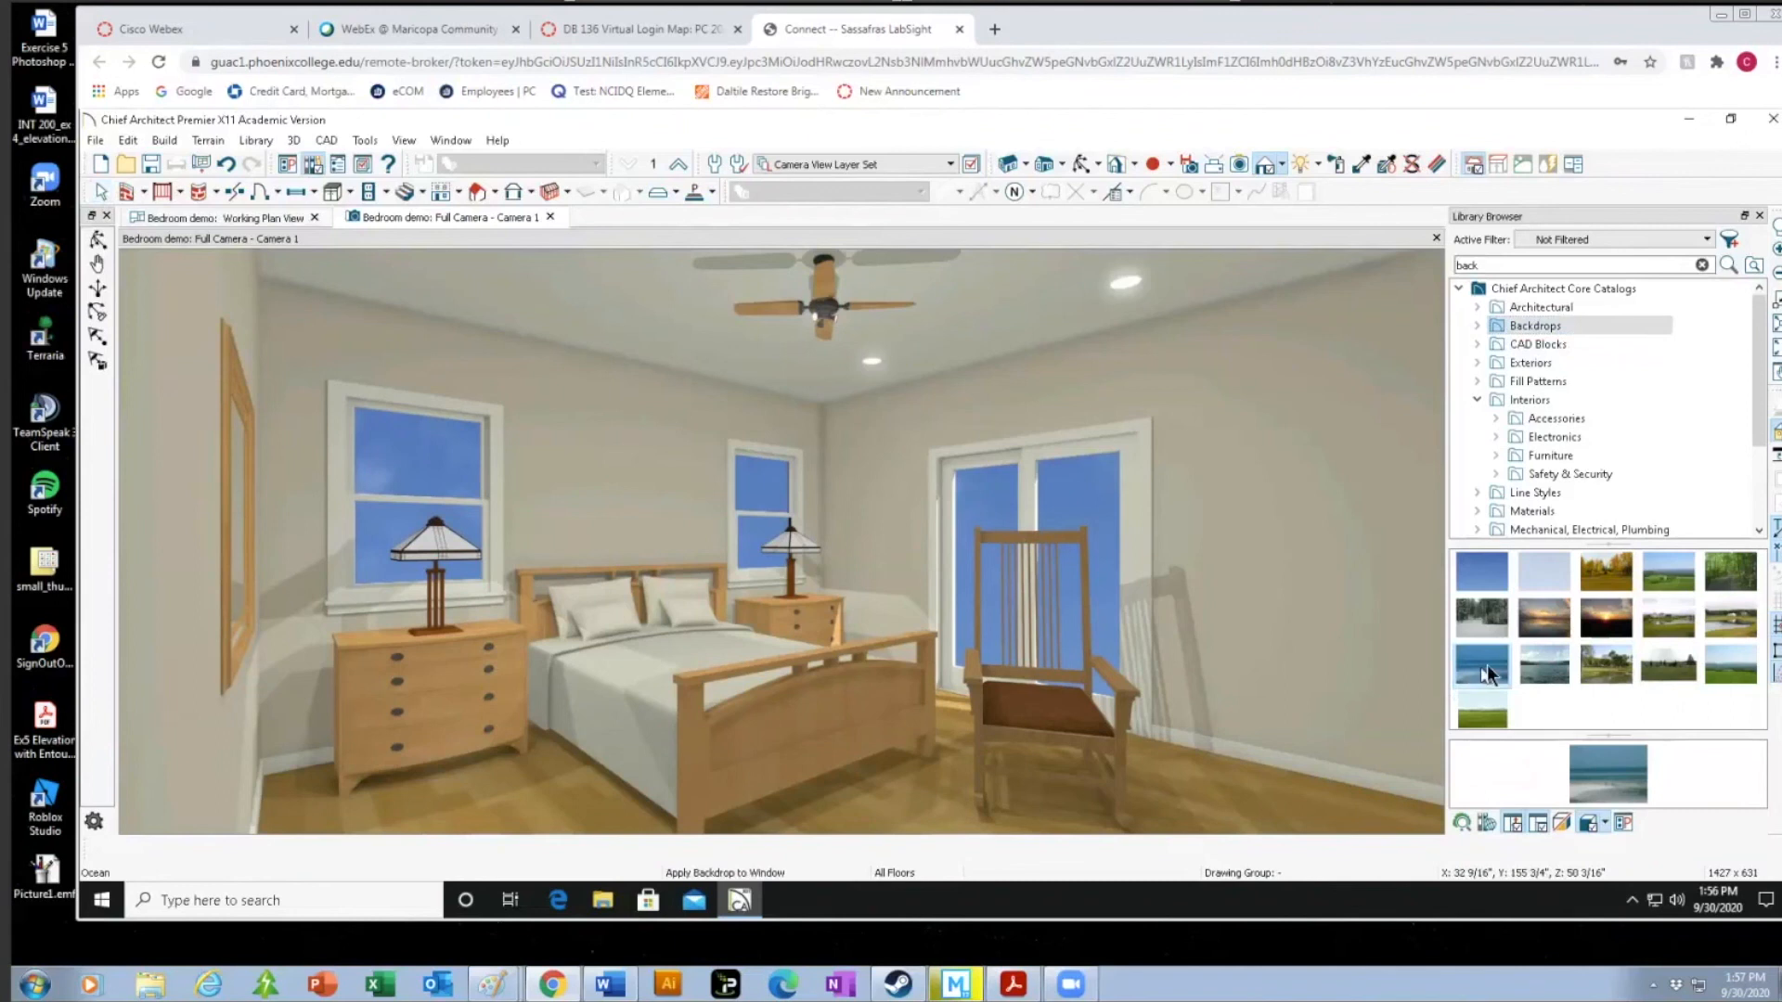
{"action": "left_click", "coordinate": [1612, 573]}
{"action": "left_click_drag", "start_coordinate": [1614, 580], "coordinate": [1081, 504]}
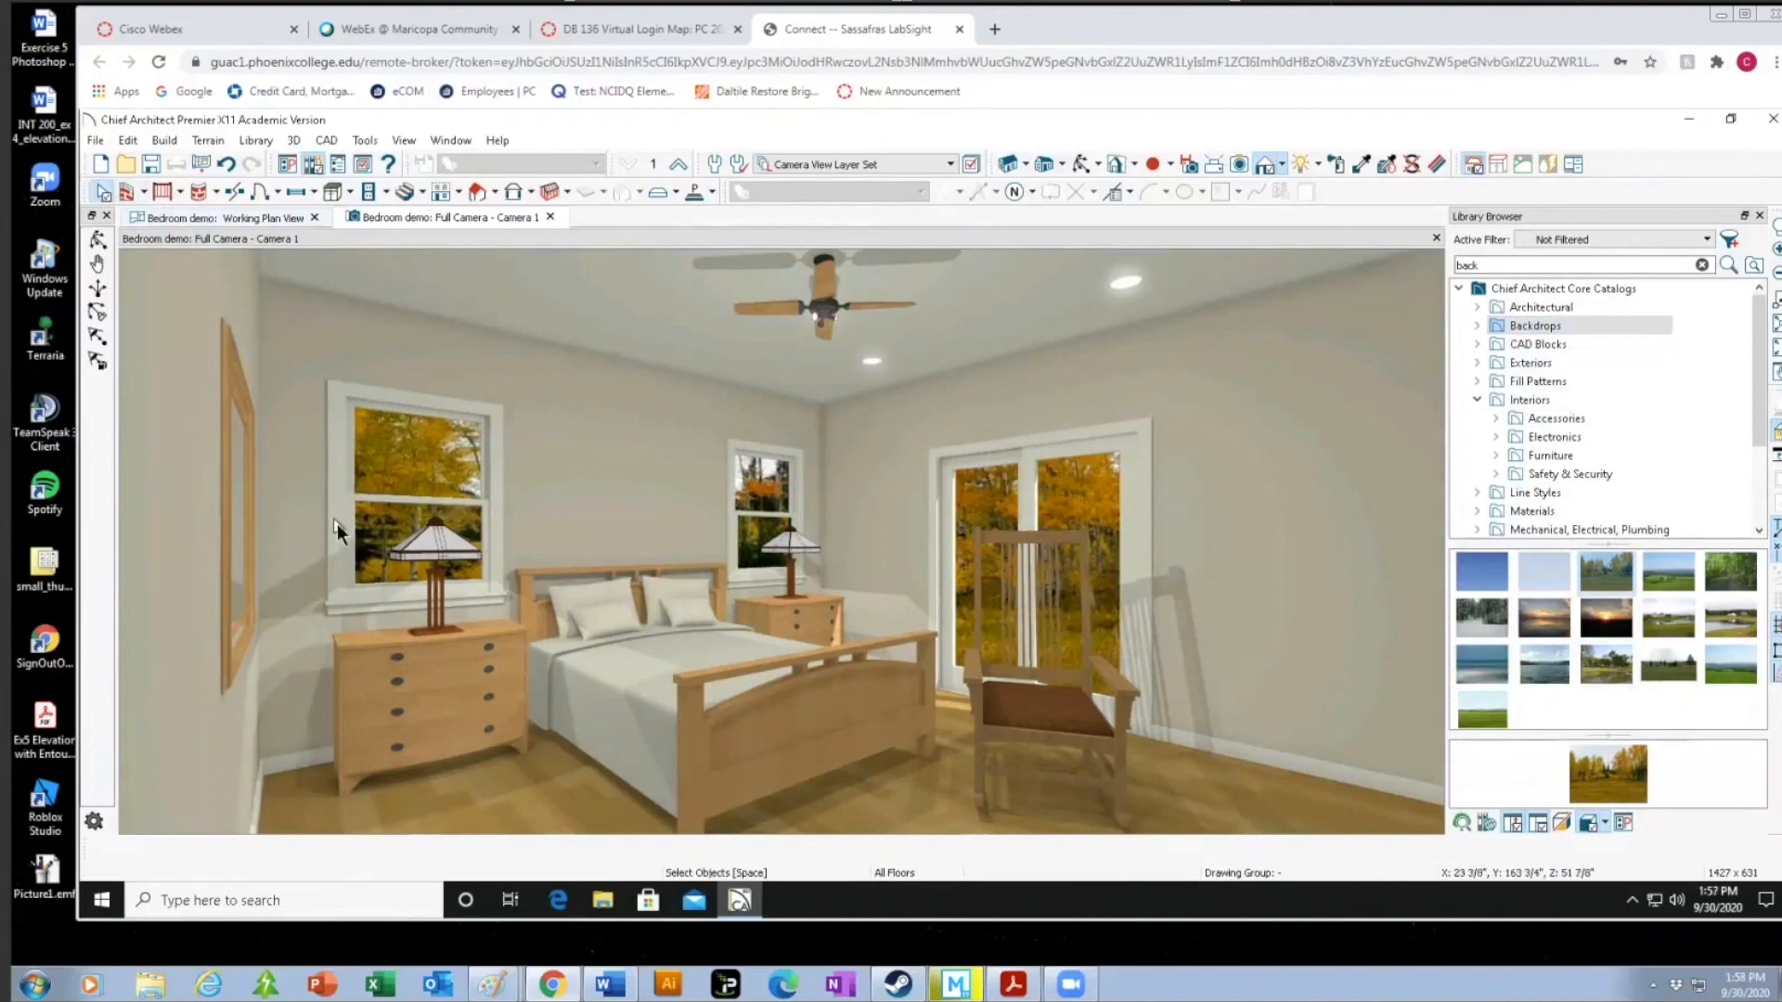
In the Working Plan View, draw a Straight Deck Railing enclosure about 7'-2" by 8'-9" outside the sliding door.
{"action": "left_click", "coordinate": [215, 217]}
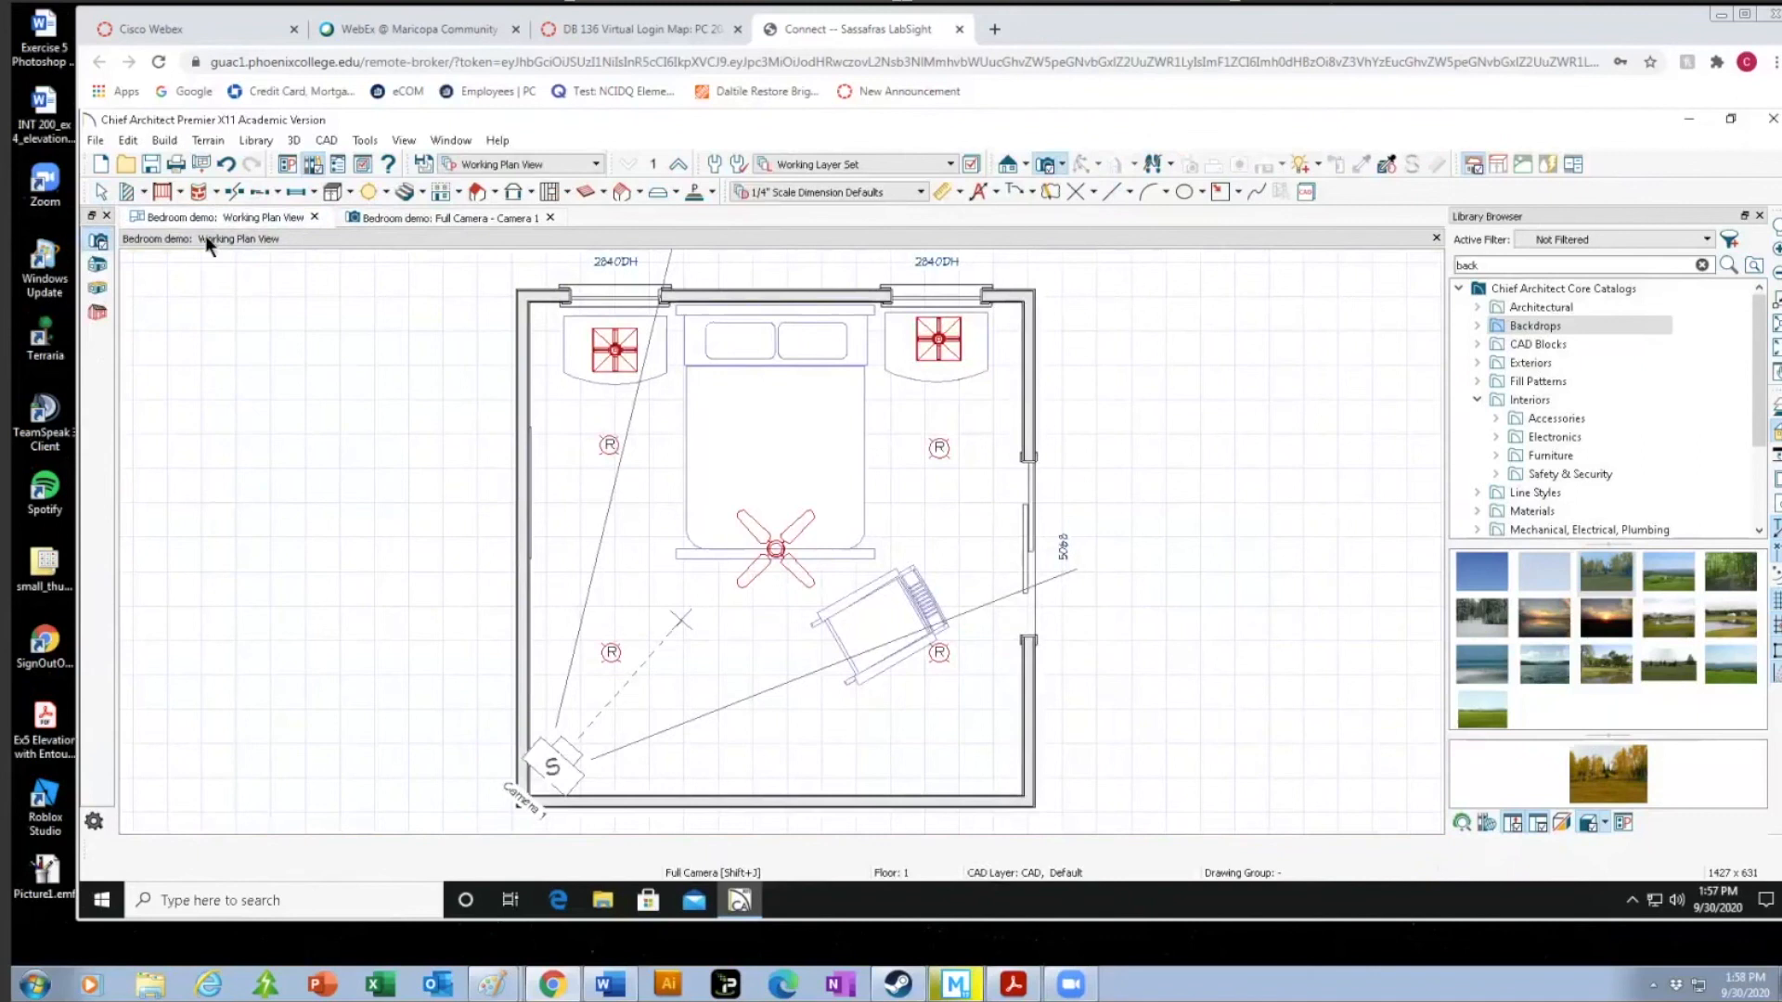
{"action": "left_click", "coordinate": [180, 192]}
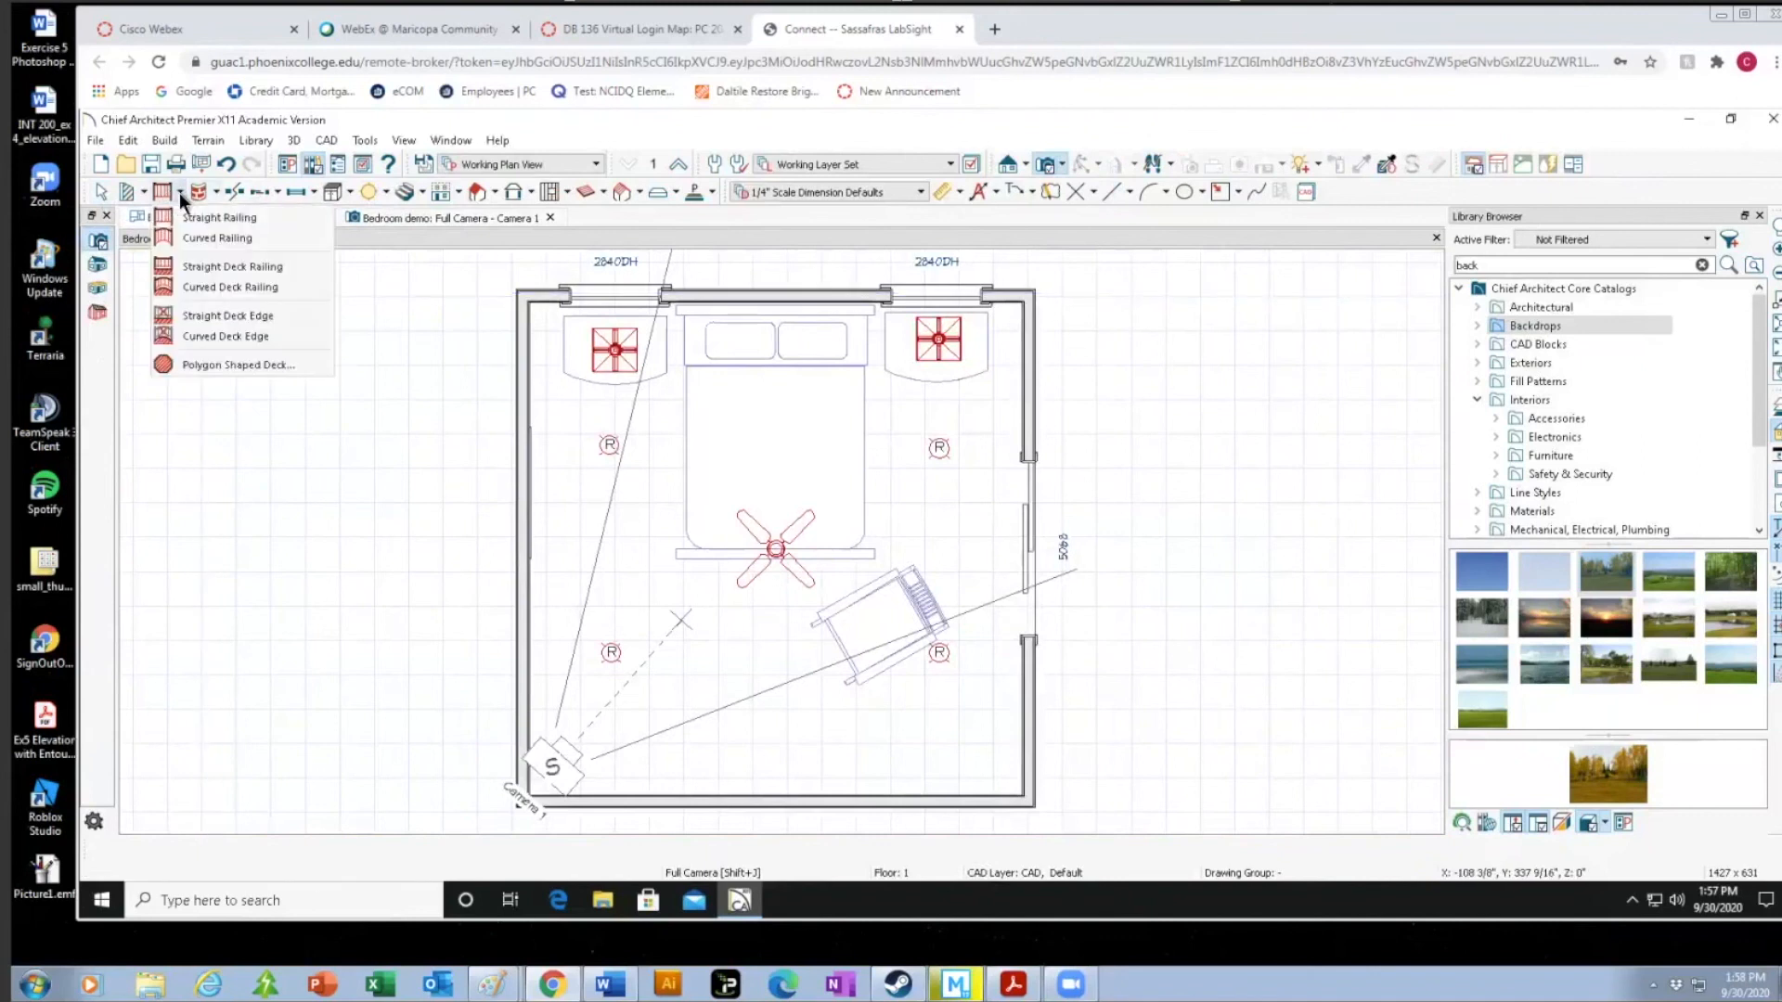
{"action": "left_click", "coordinate": [203, 265]}
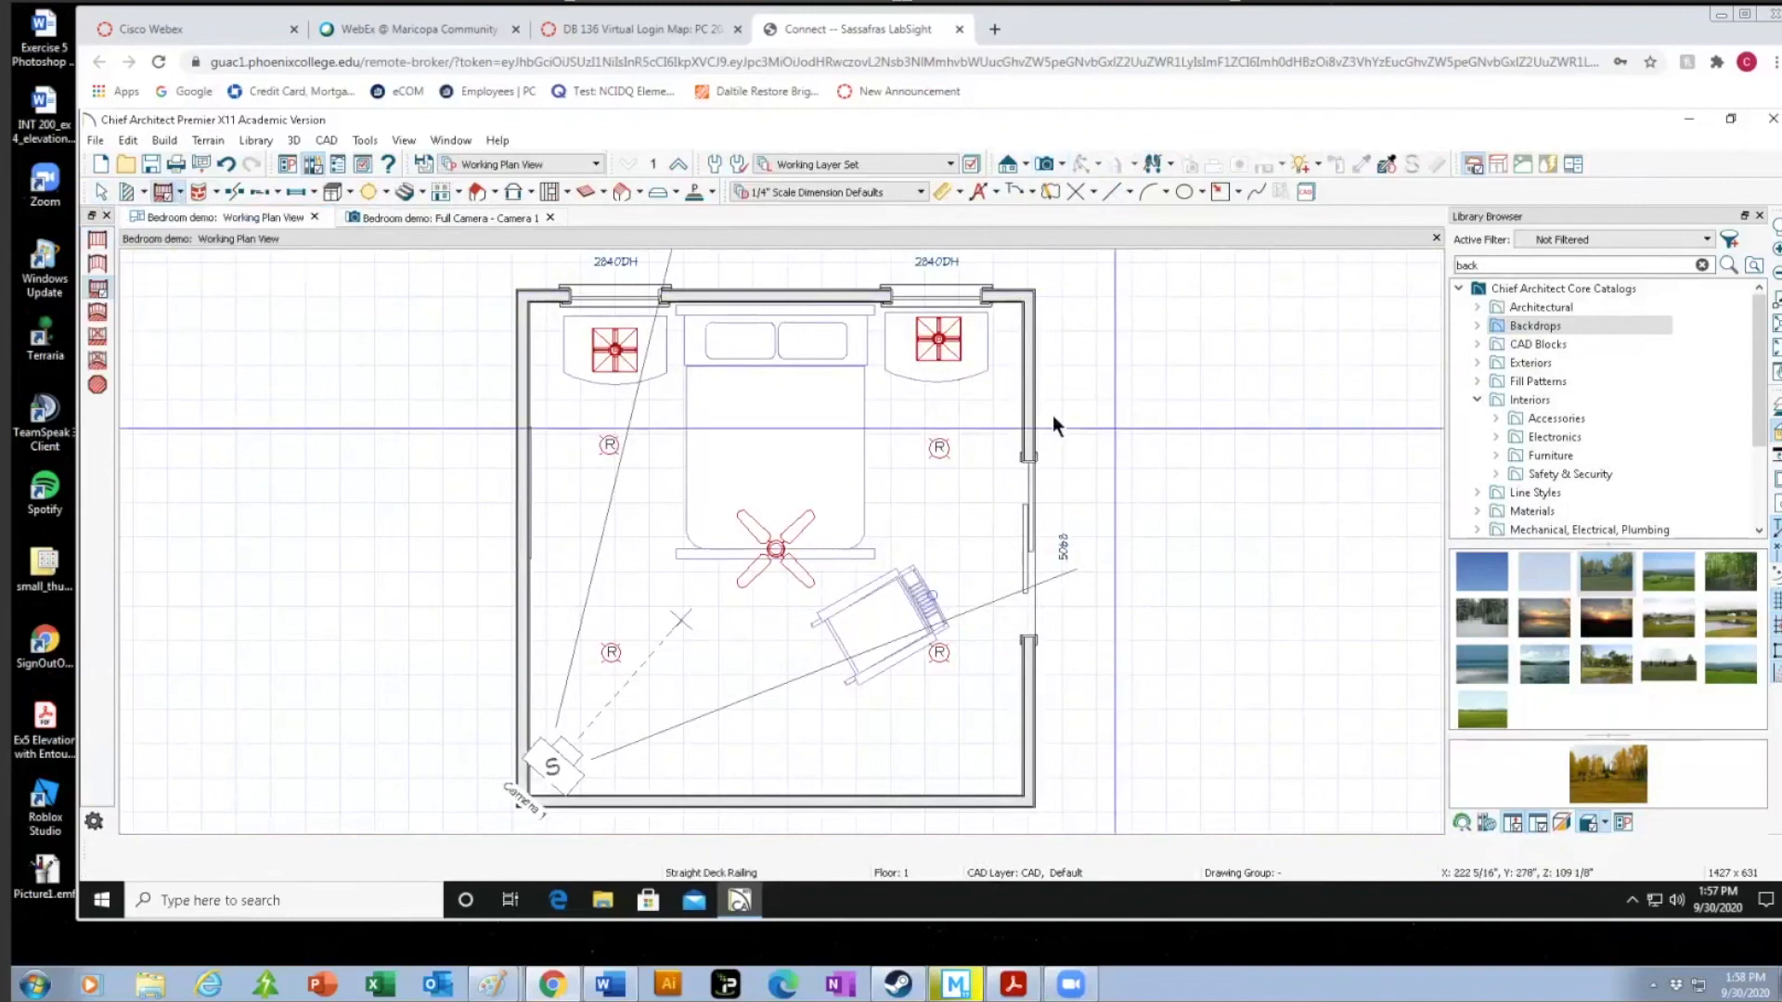
{"action": "mouse_move", "coordinate": [1041, 427]}
{"action": "left_mouse_down"}
{"action": "mouse_move", "coordinate": [1281, 448]}
{"action": "mouse_move", "coordinate": [1282, 422]}
{"action": "mouse_move", "coordinate": [1300, 720]}
{"action": "mouse_move", "coordinate": [1034, 728]}
{"action": "left_mouse_up"}
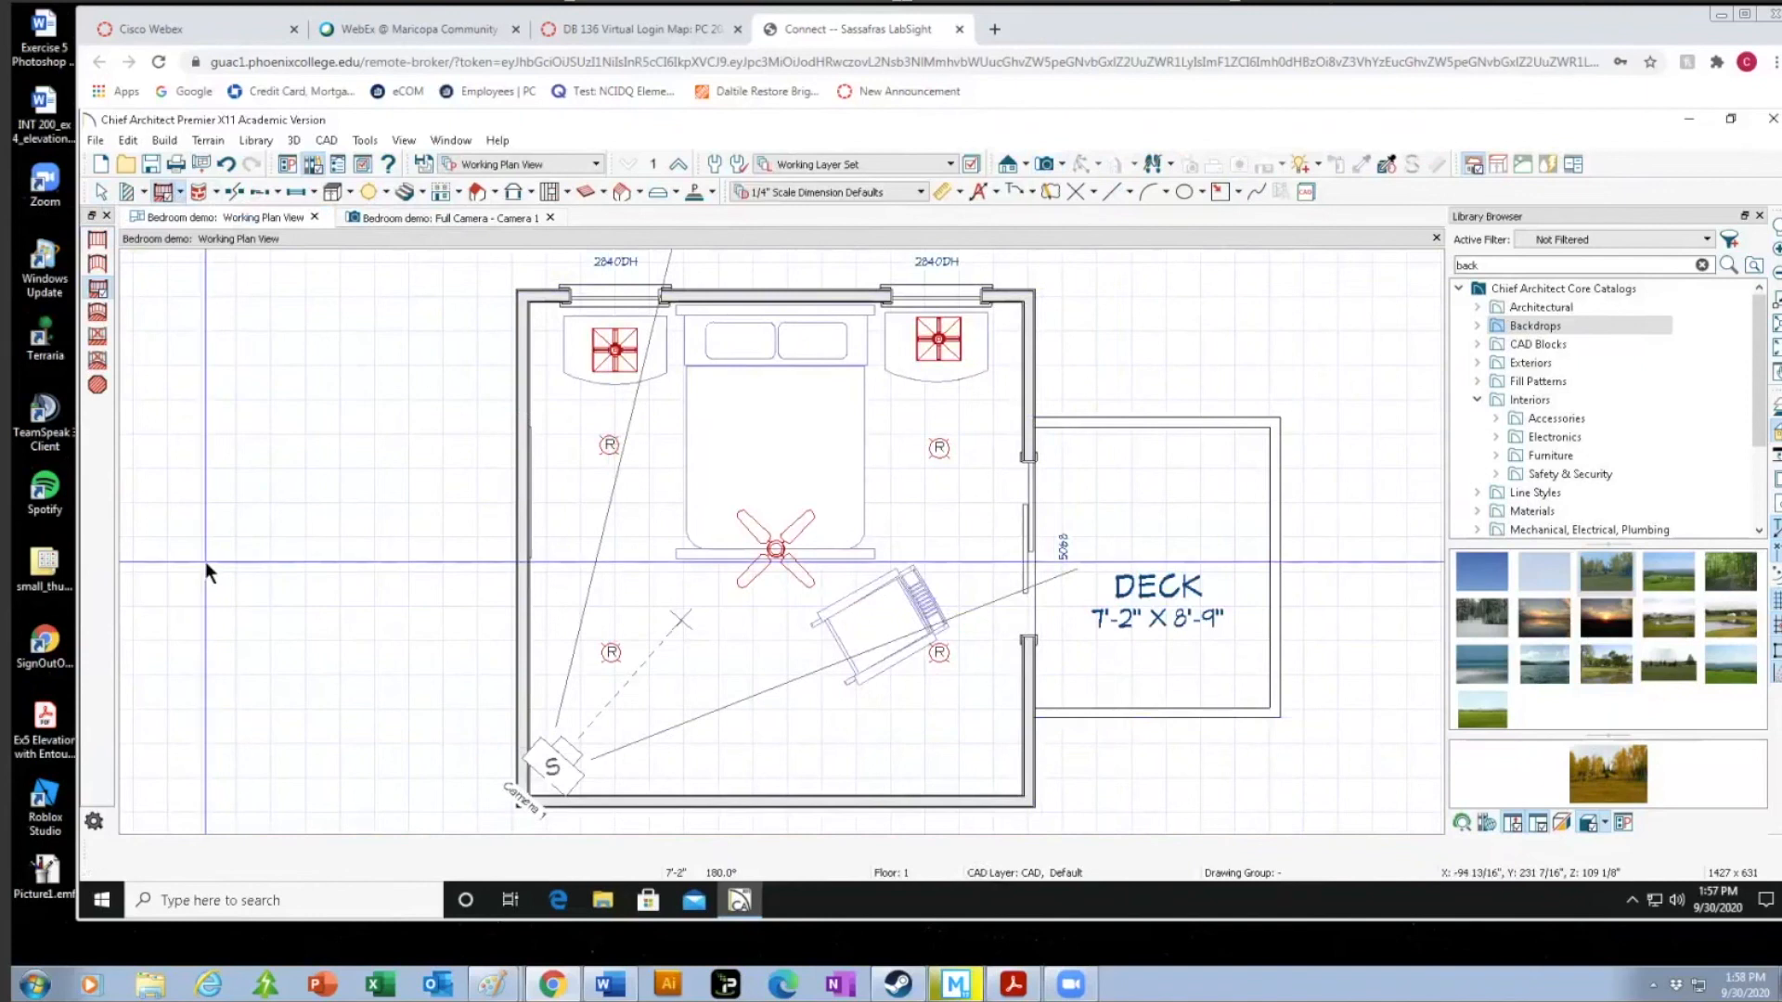
{"action": "key", "text": "F5"}
Rotate the rocking chair about 75° clockwise and move it into the room's lower-right corner, clear of the sliding door.
{"action": "left_click", "coordinate": [102, 193]}
{"action": "left_click", "coordinate": [919, 617]}
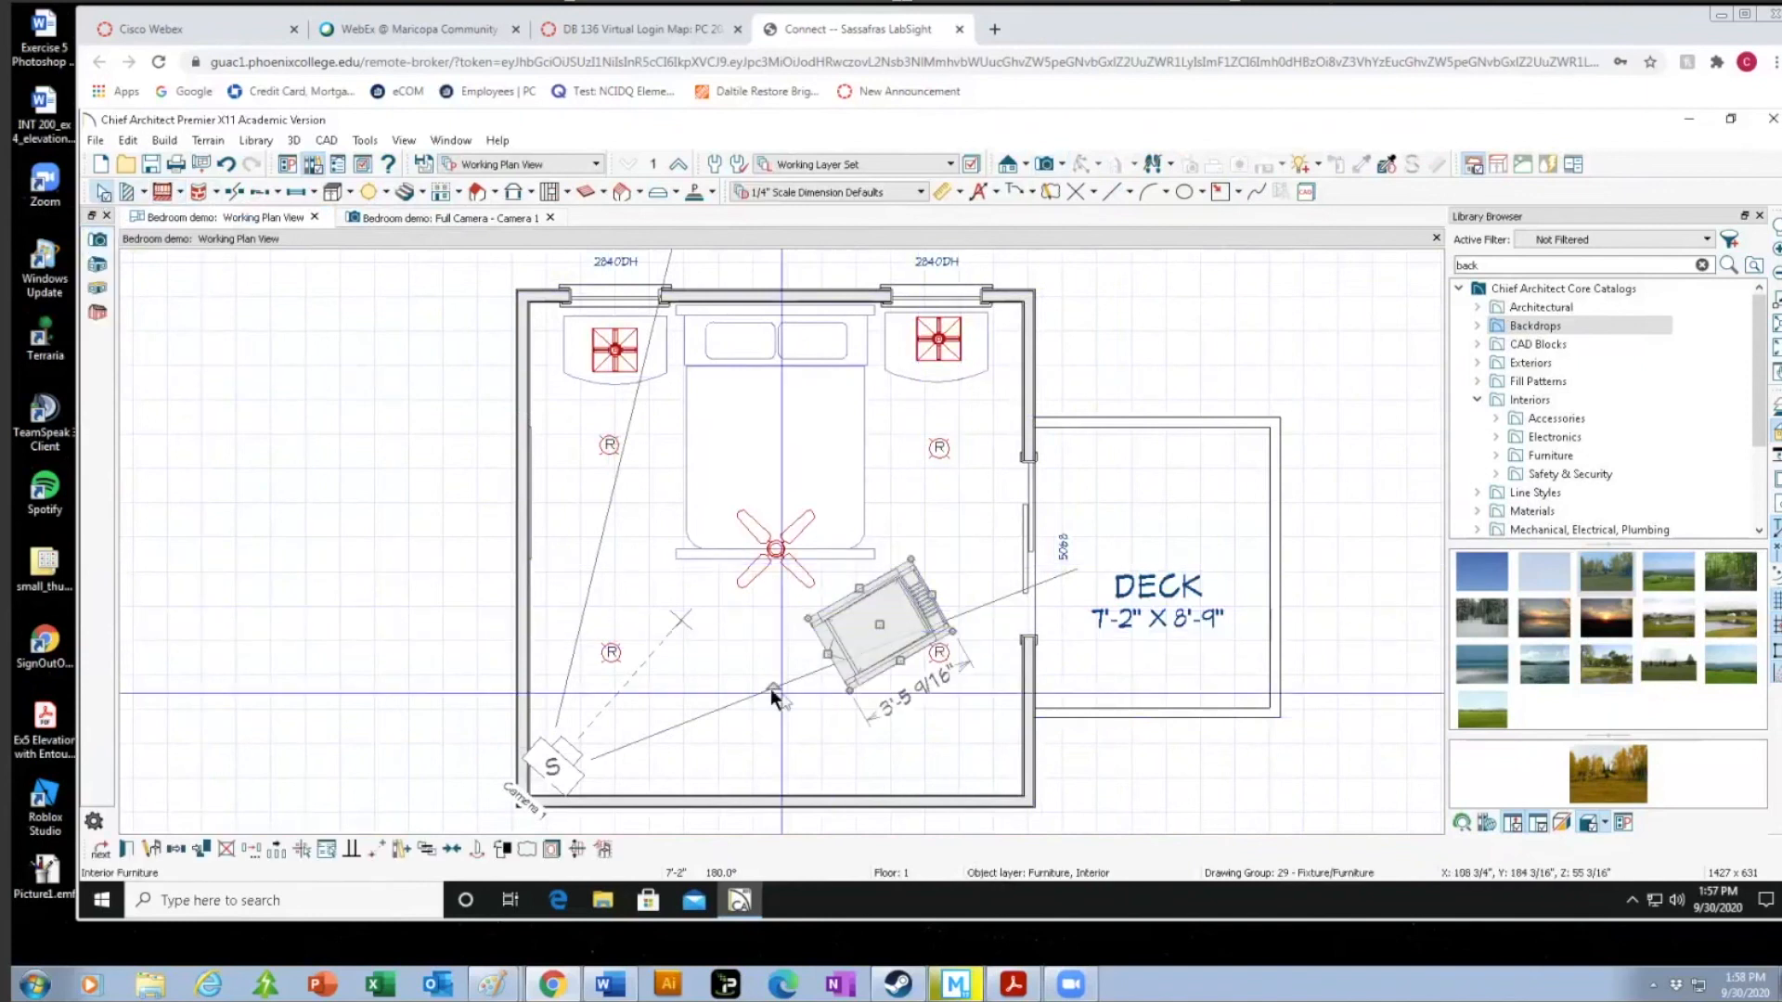
{"action": "left_click_drag", "start_coordinate": [774, 689], "coordinate": [792, 534]}
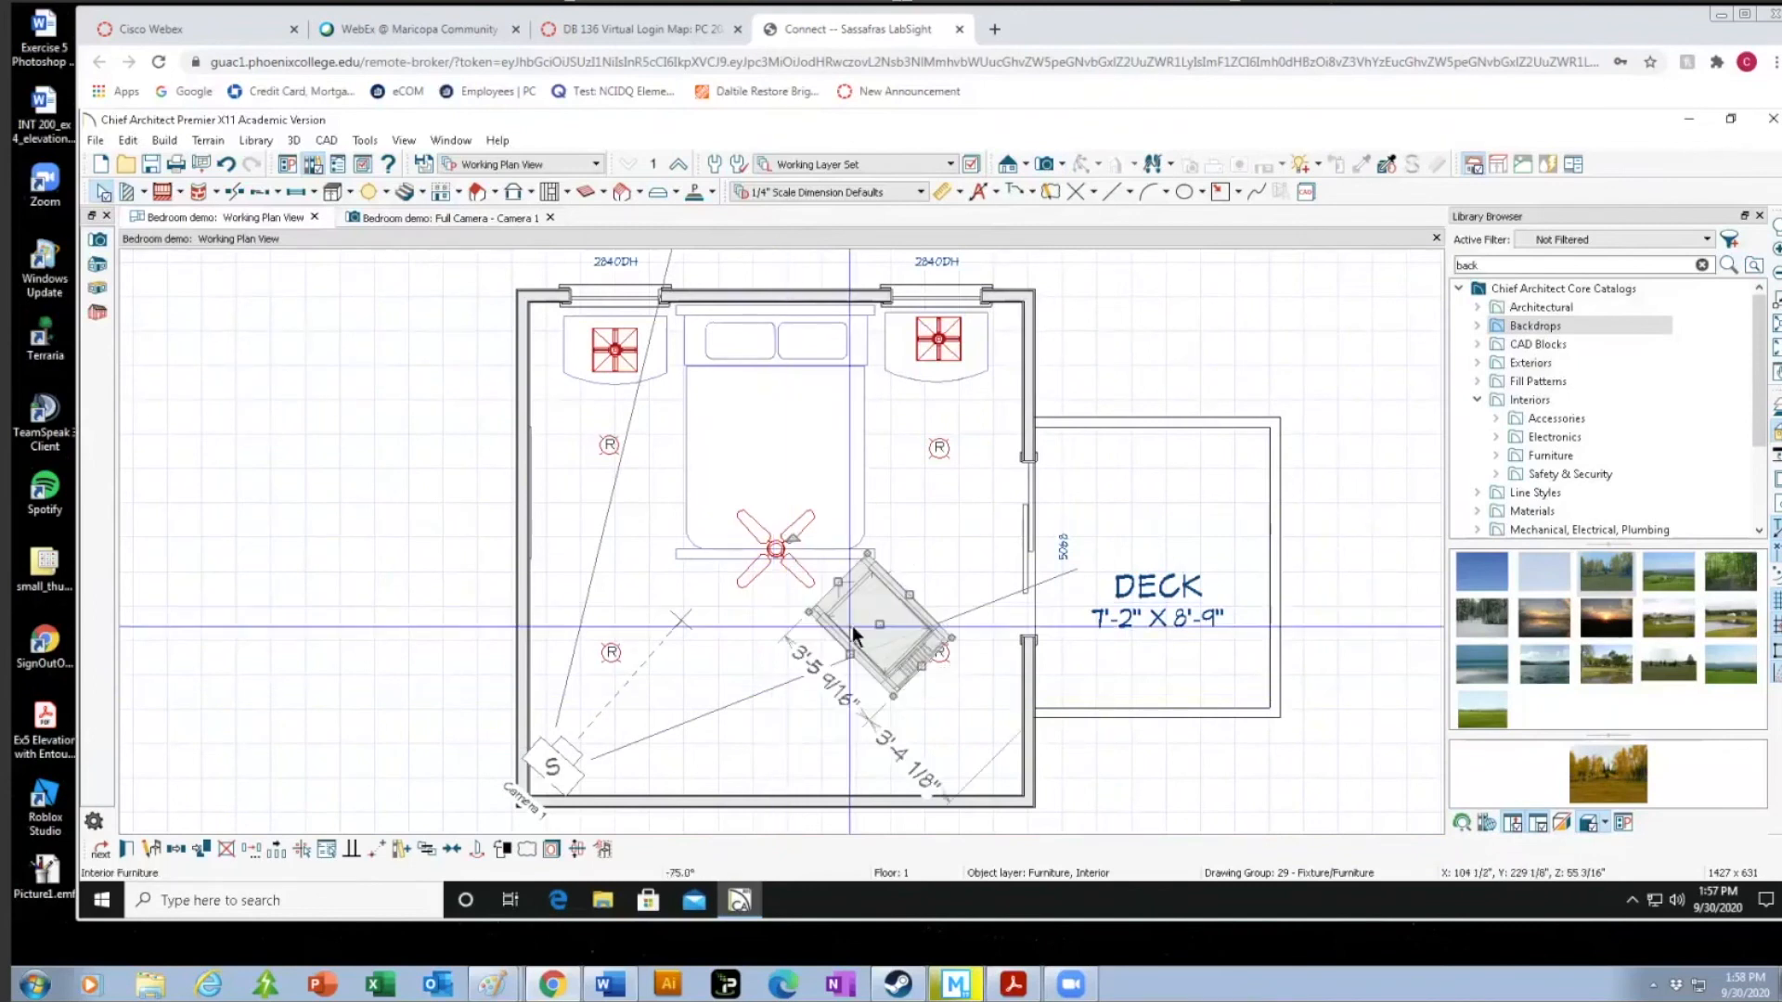
{"action": "left_click_drag", "start_coordinate": [876, 626], "coordinate": [927, 715]}
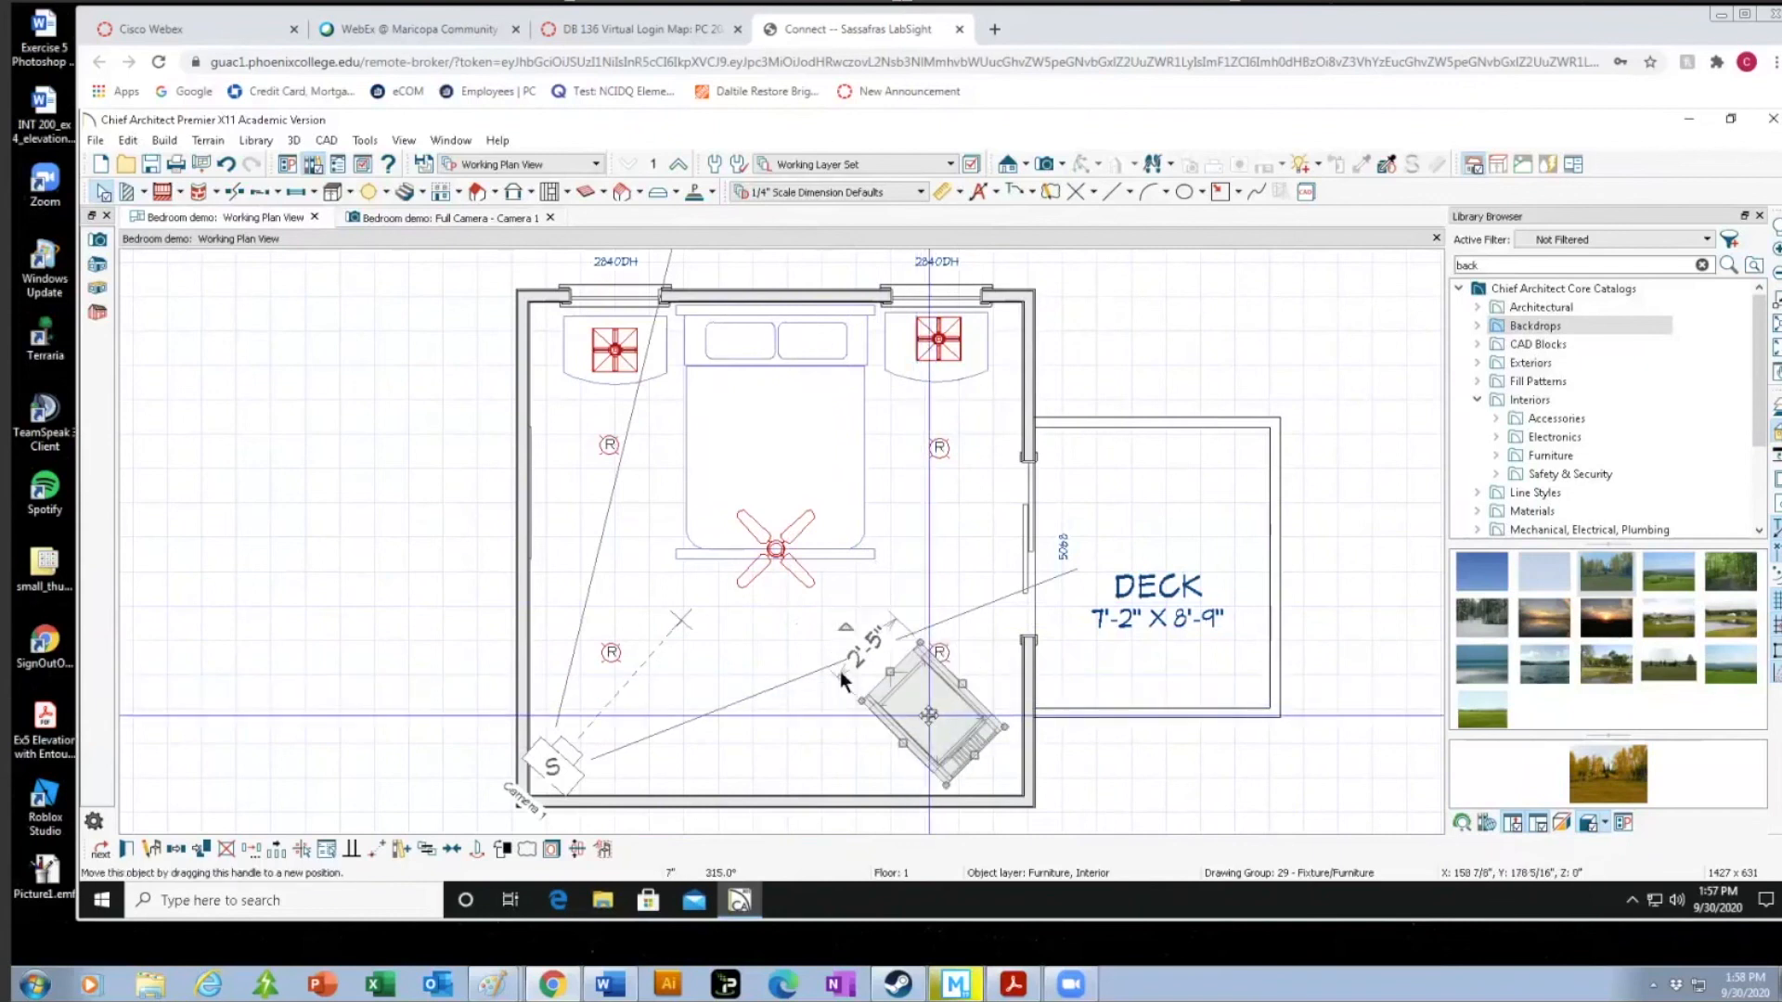
Return to the Full Camera view and widen it by narrowing the Library Browser.
{"action": "left_click", "coordinate": [454, 216]}
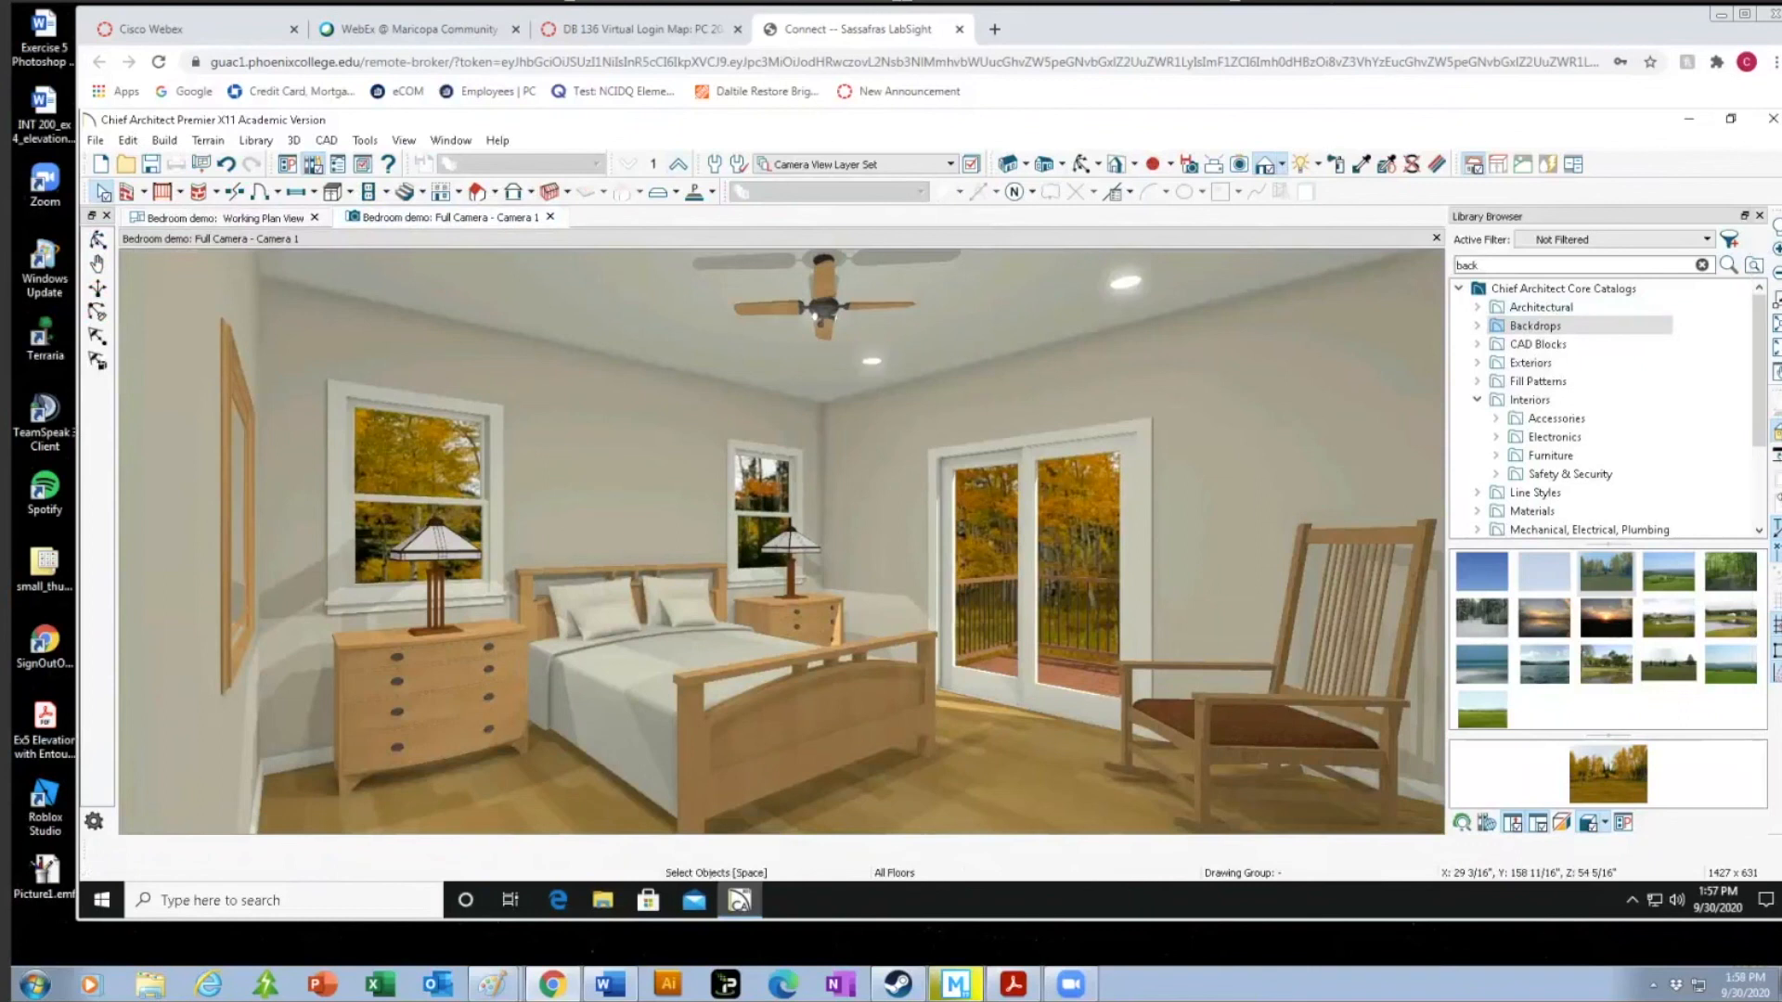
{"action": "left_click_drag", "start_coordinate": [1447, 569], "coordinate": [1729, 570]}
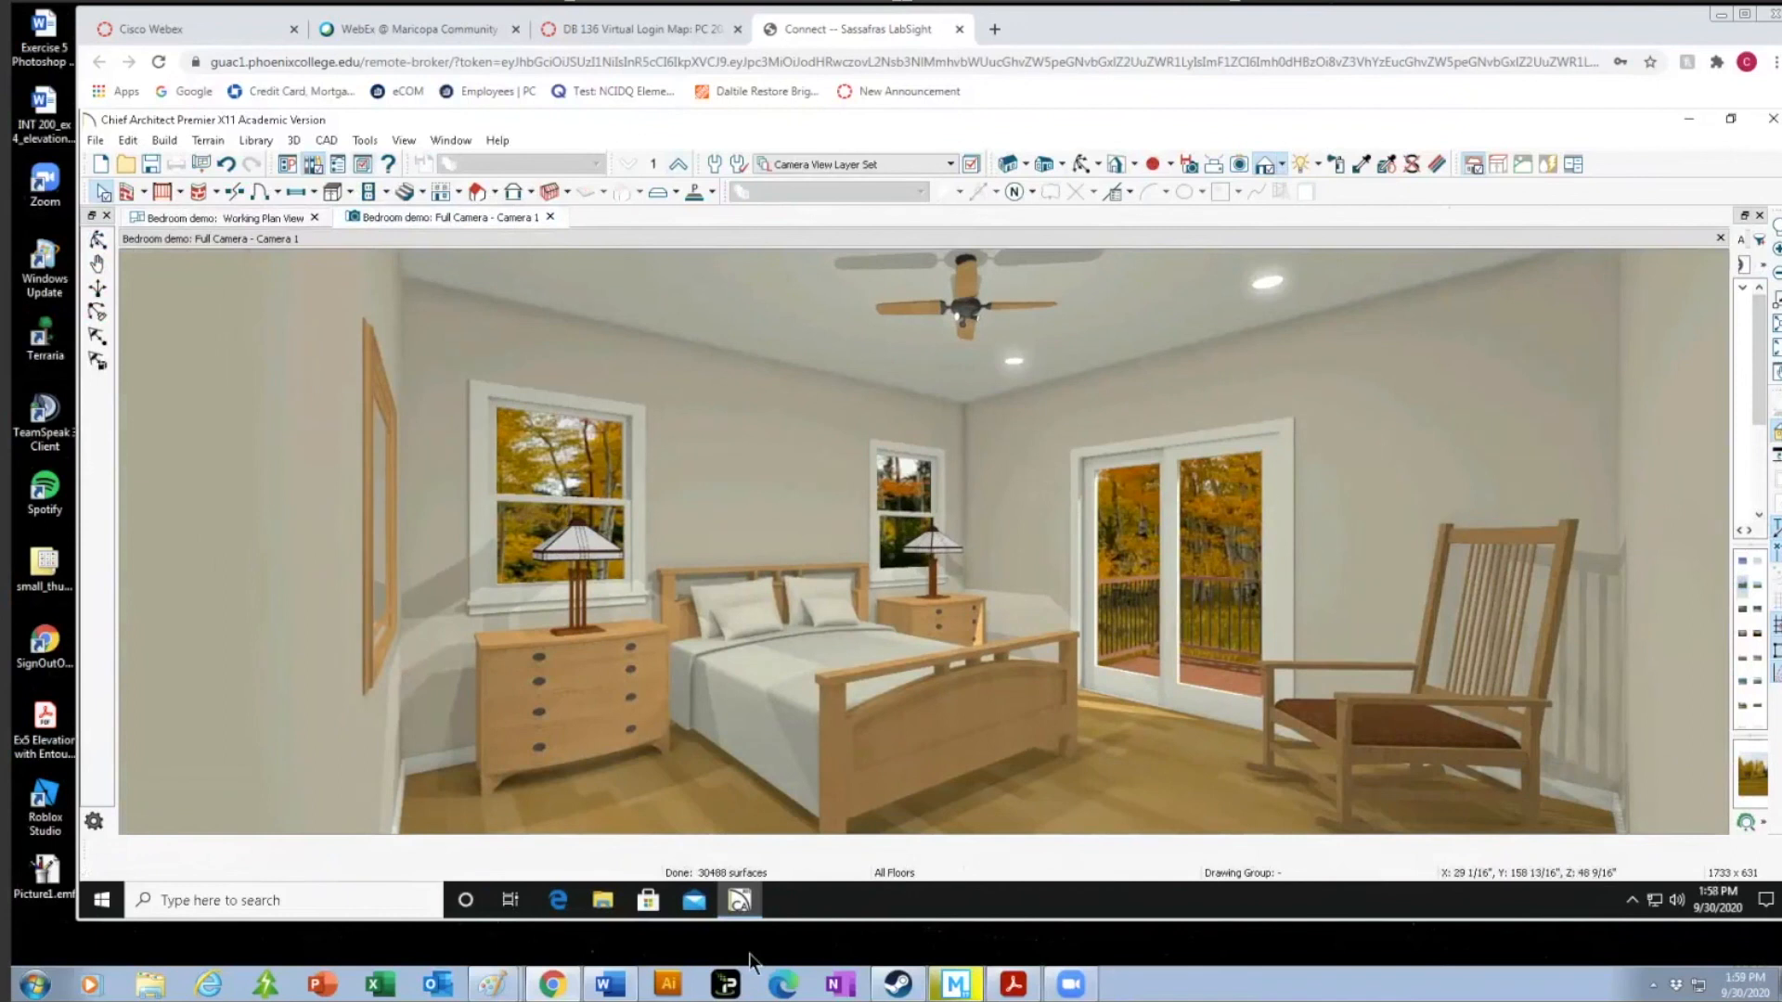
Export the camera view as a picture at the active window size, up to naming the picture file.
{"action": "mouse_move", "coordinate": [114, 92]}
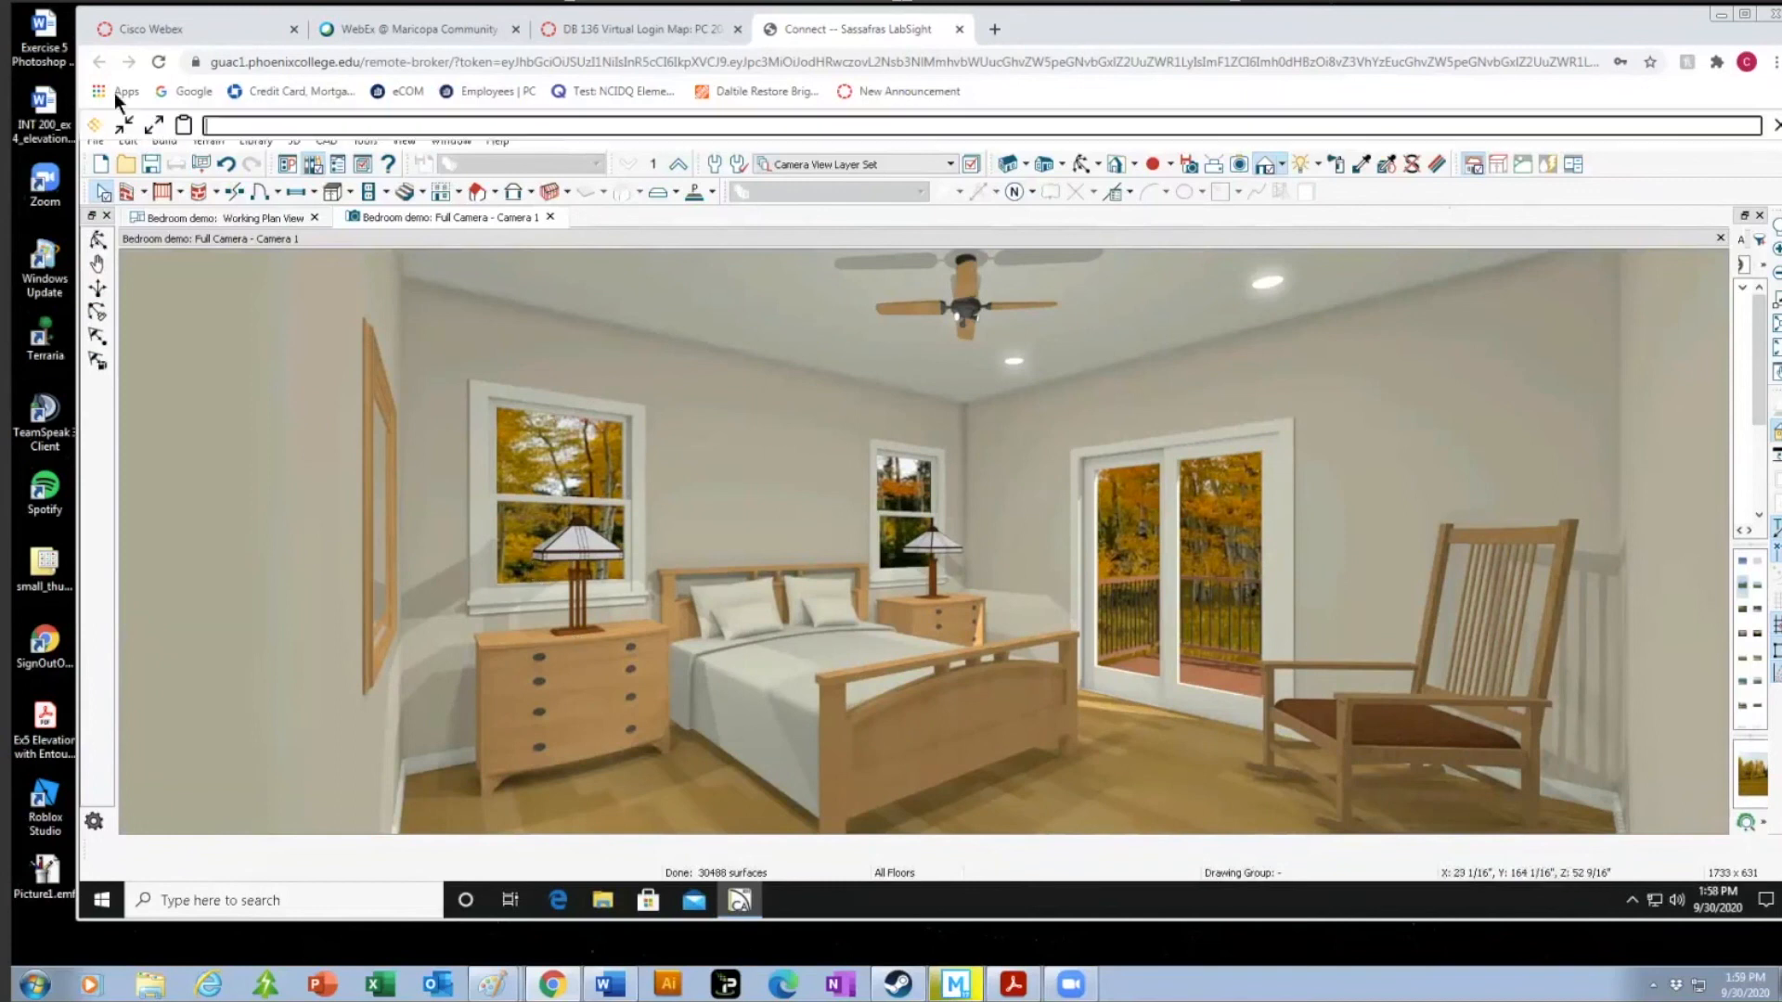
{"action": "left_click", "coordinate": [96, 142]}
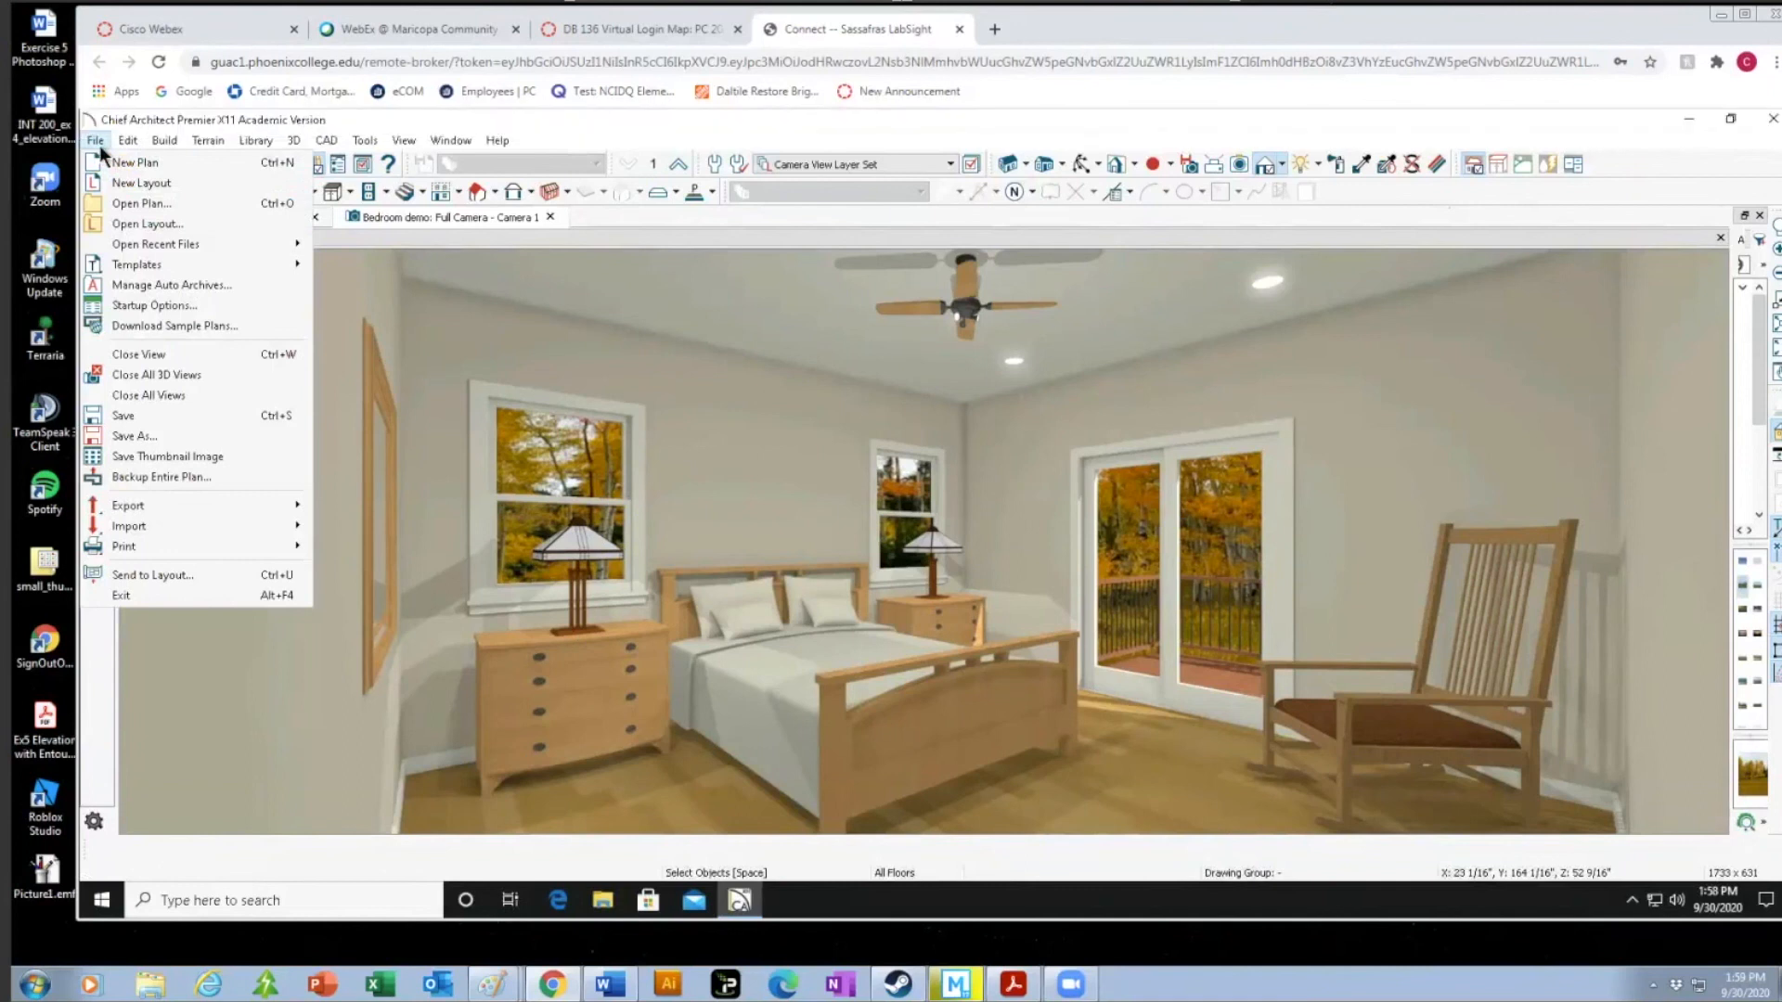
{"action": "mouse_move", "coordinate": [158, 514]}
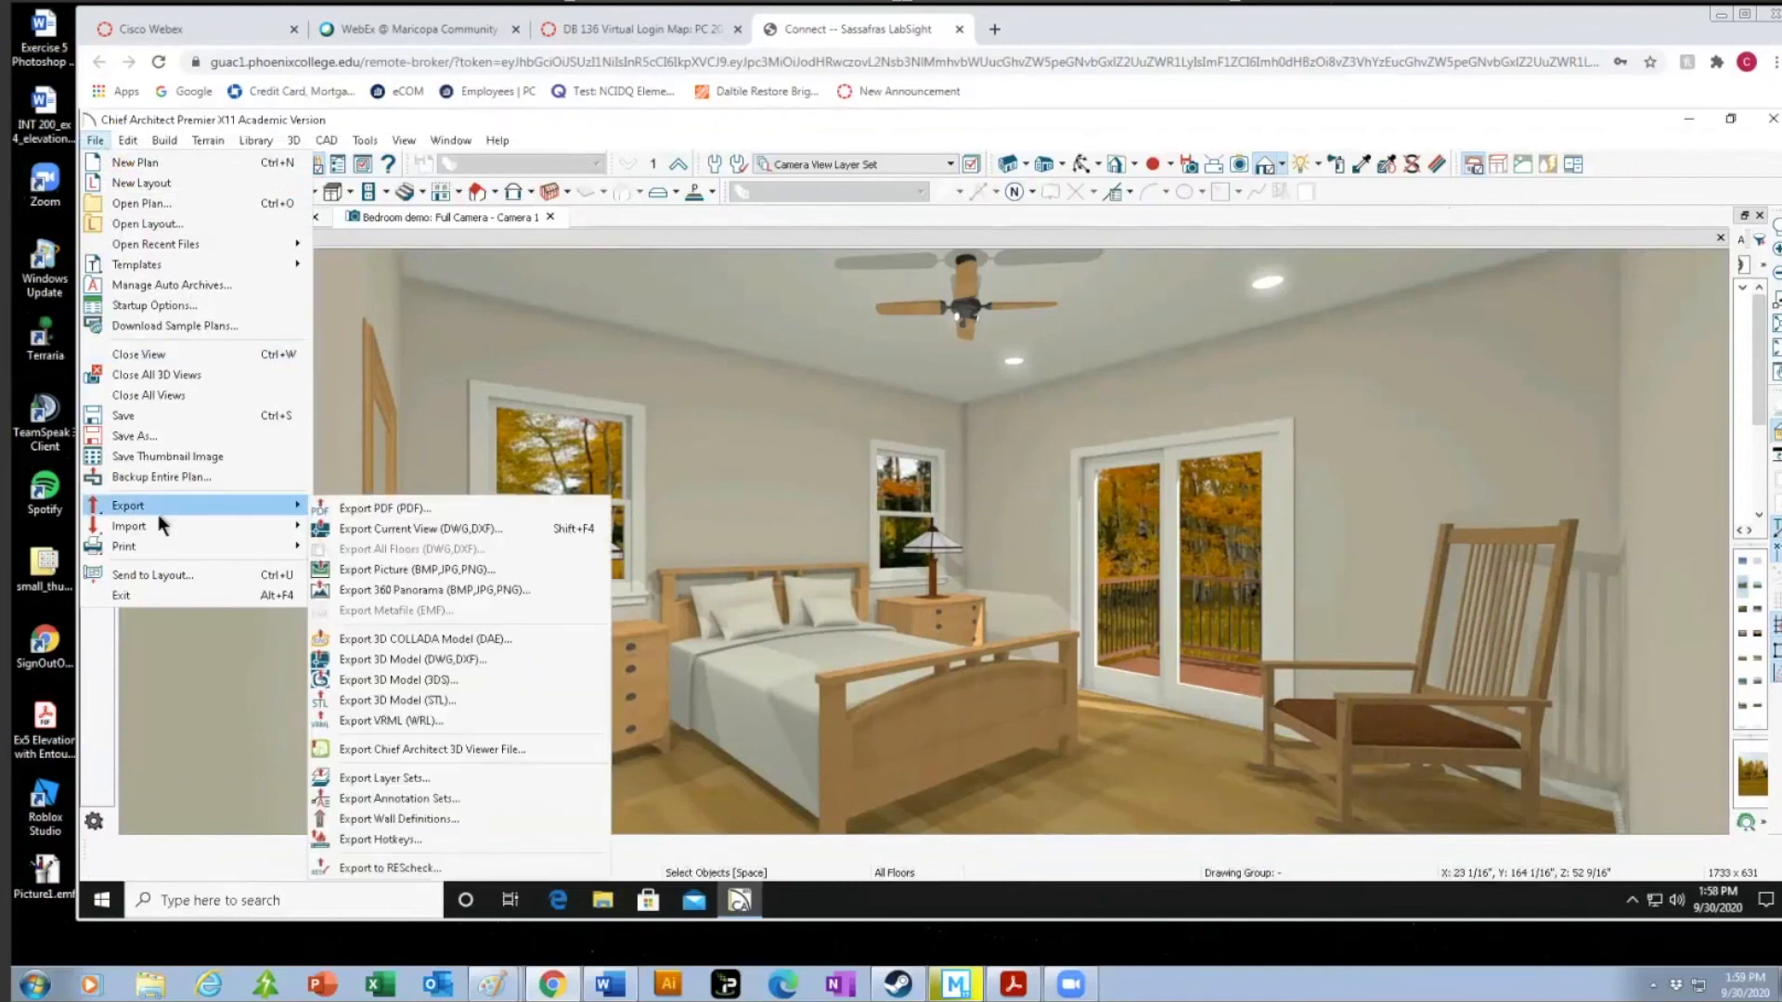
{"action": "left_click", "coordinate": [382, 572]}
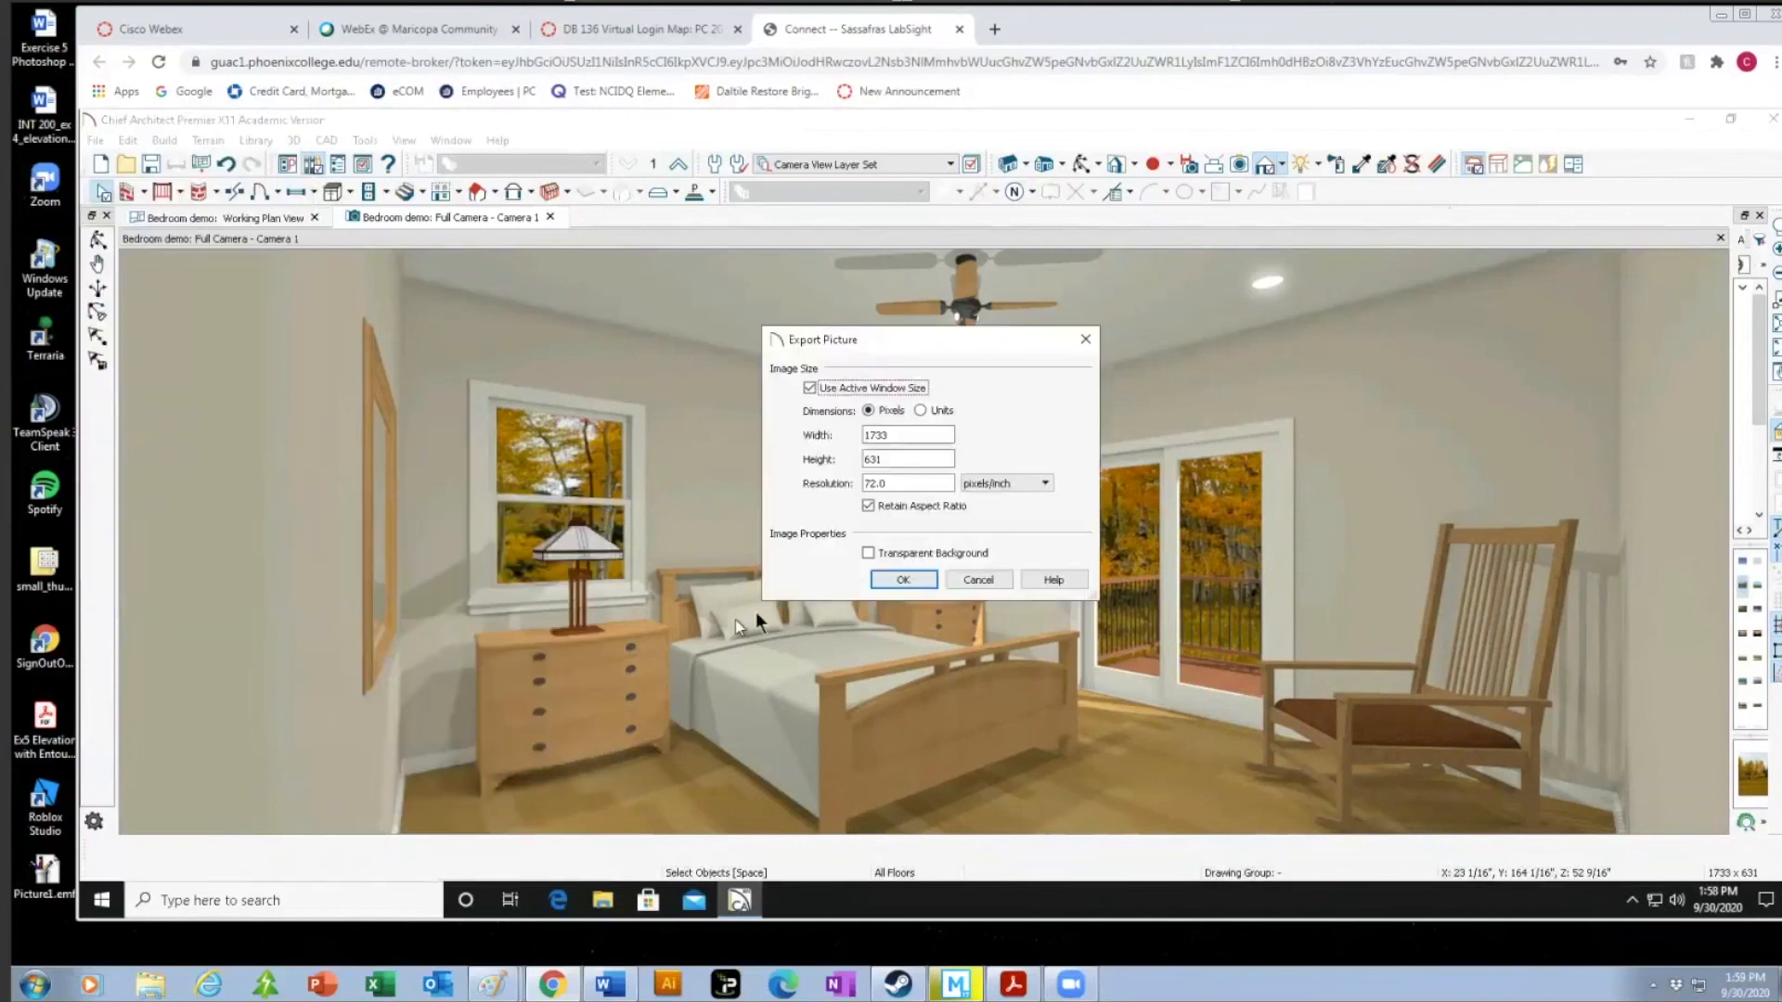
{"action": "left_click", "coordinate": [903, 580]}
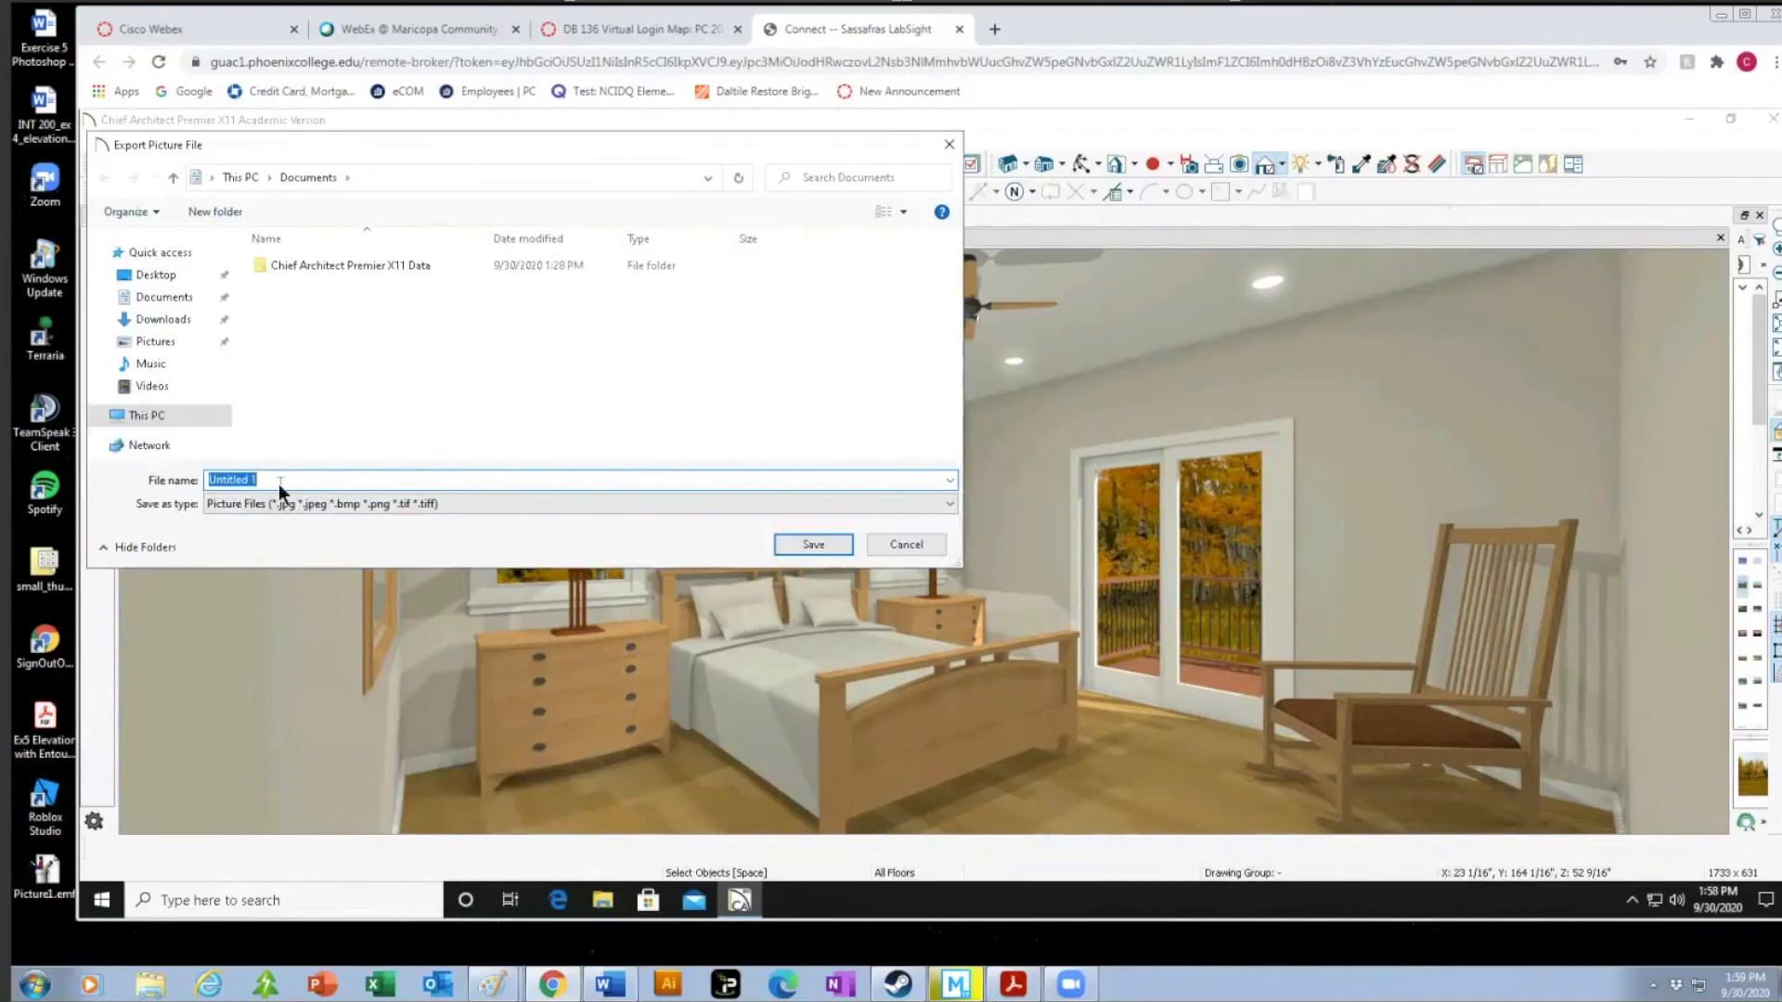